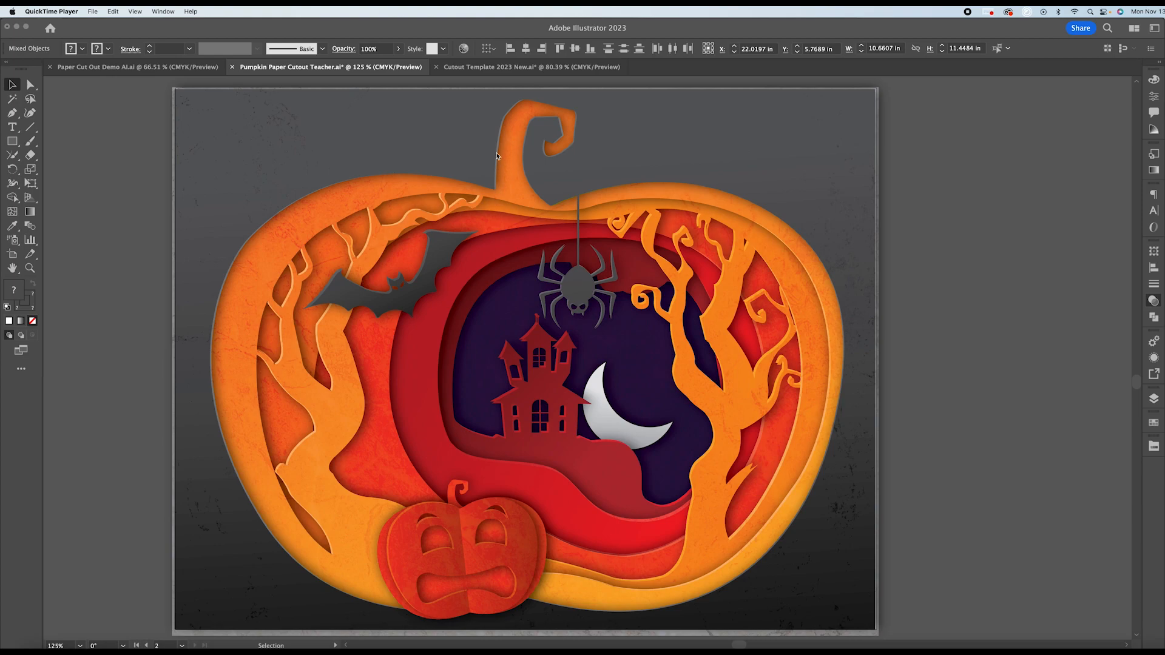
Switch to the "Cutout Template 2023 New.ai" document and bring the pumpkin template and its surrounding cutout pieces into view.
left_click(503, 71)
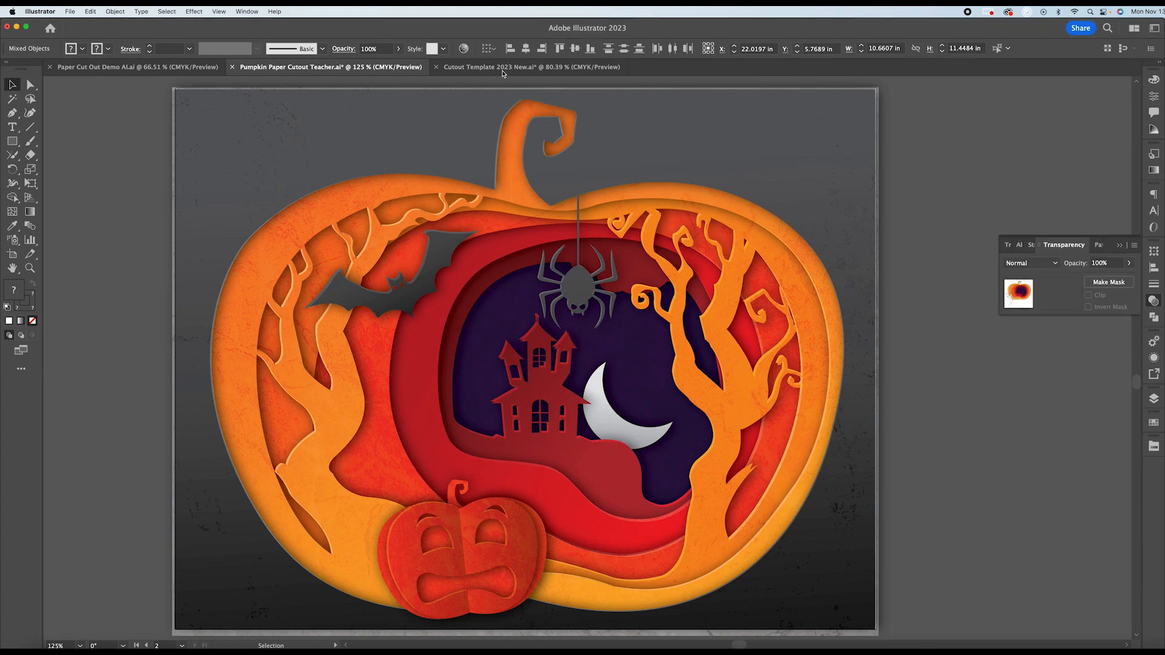
left_click(503, 74)
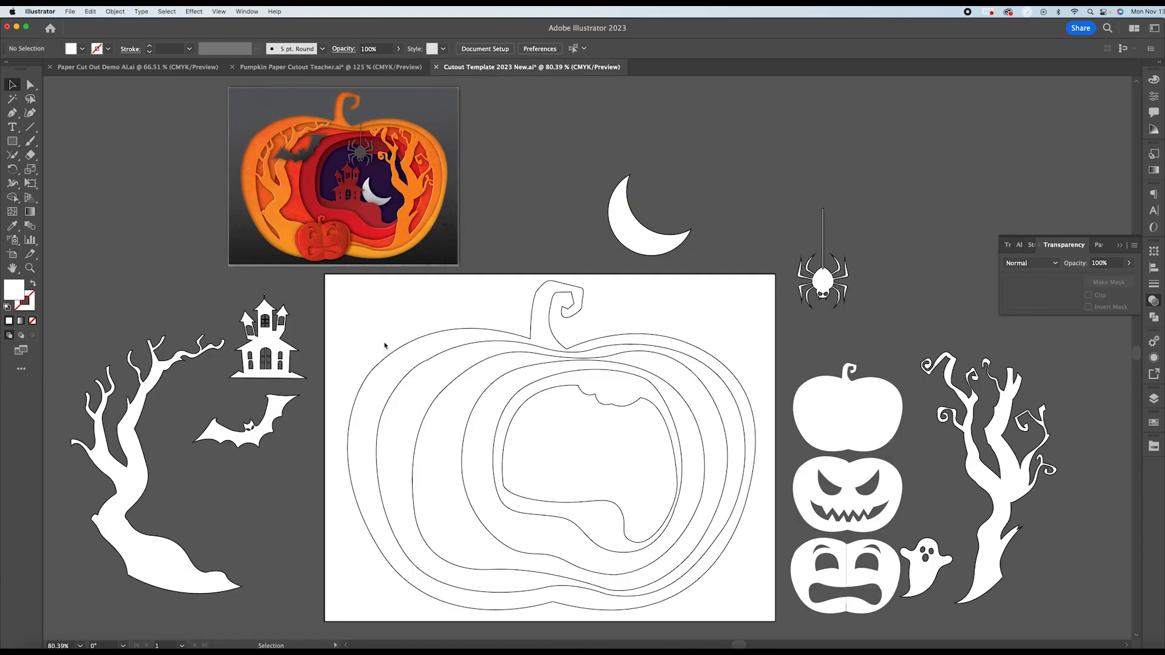
scroll(498, 327, "down", 1)
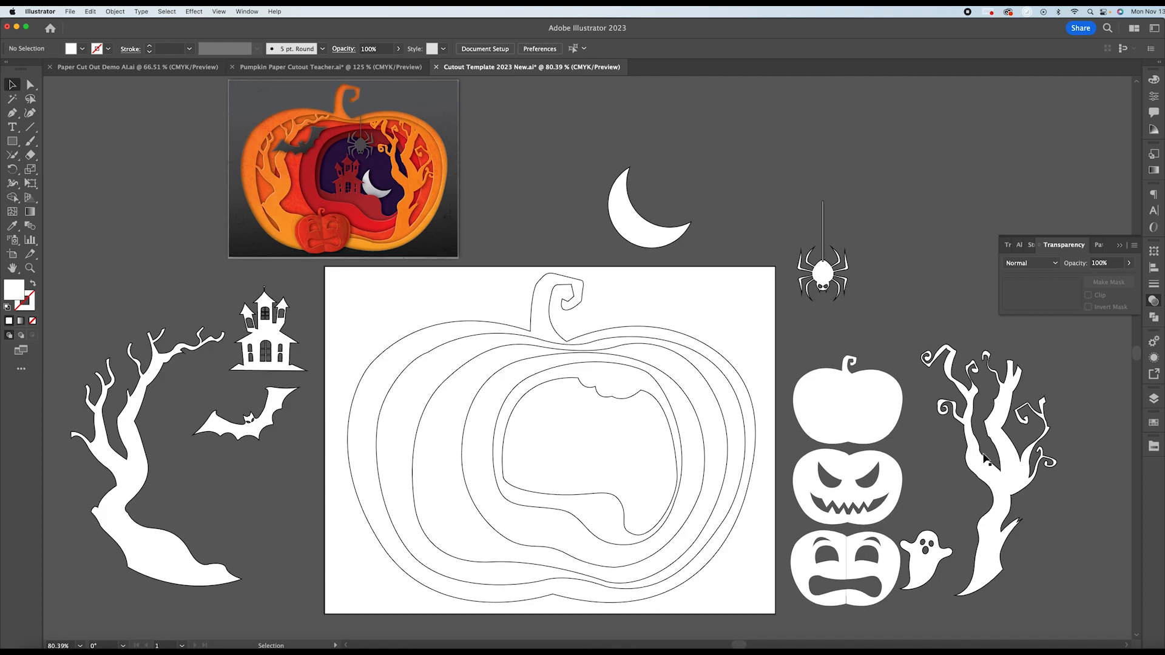
scroll(903, 401, "down", 2)
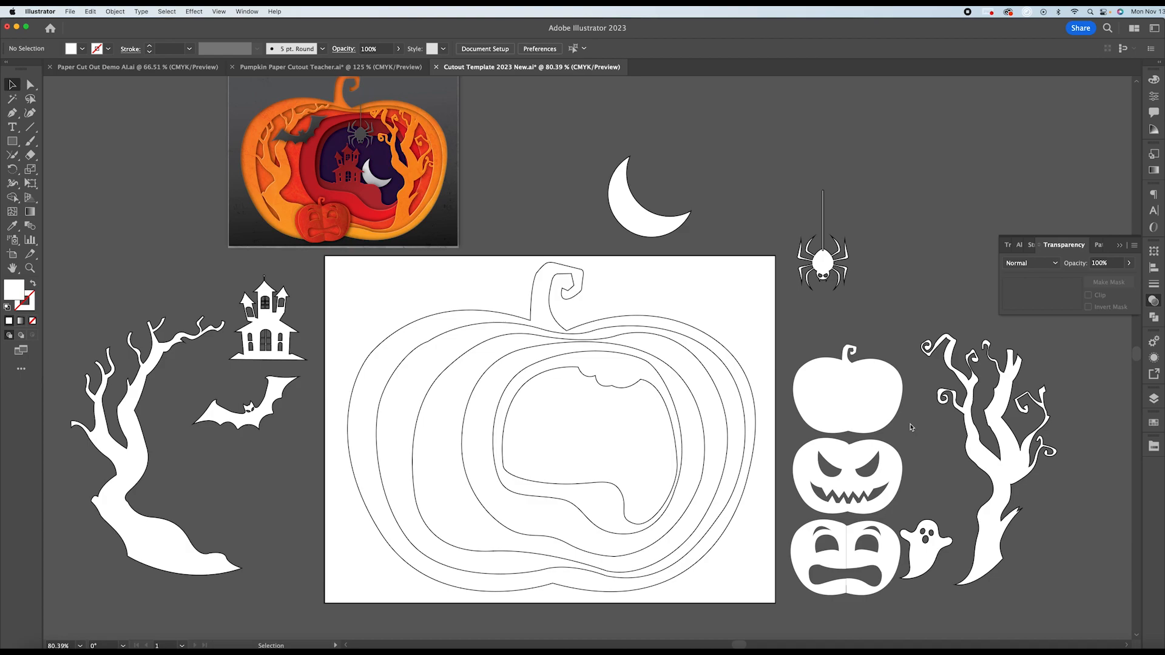
Select the background frame and all pumpkin outlines together, activate Shape Builder, and choose a light pink fill color.
left_click(12, 86)
left_click_drag(322, 267, 746, 586)
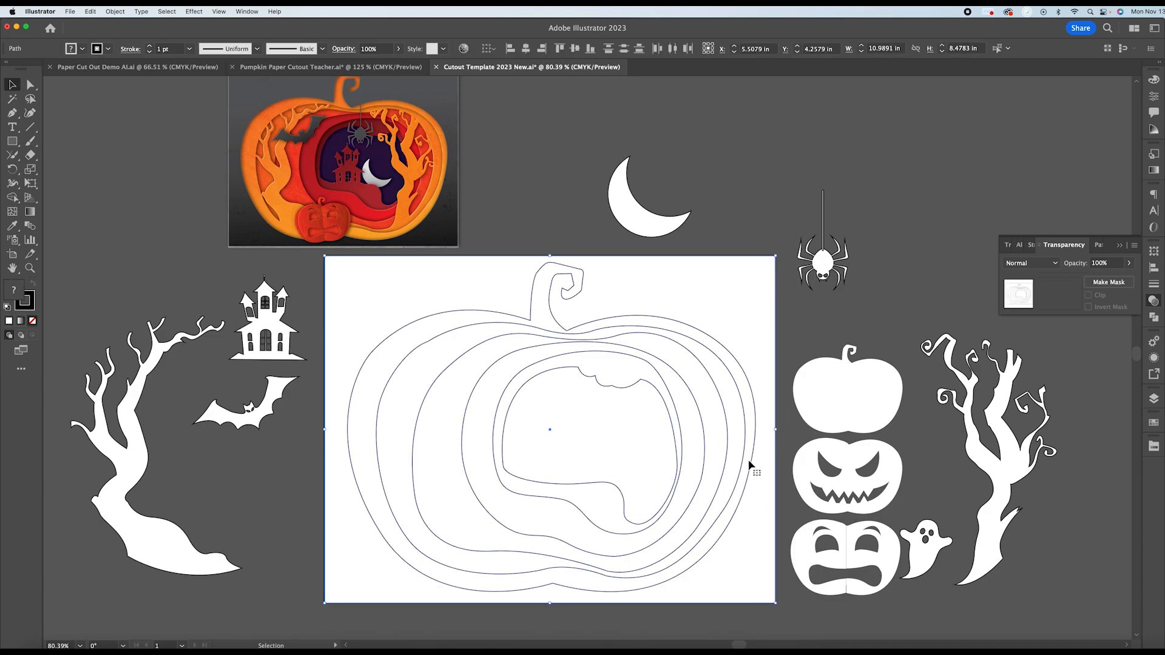
left_click(17, 200)
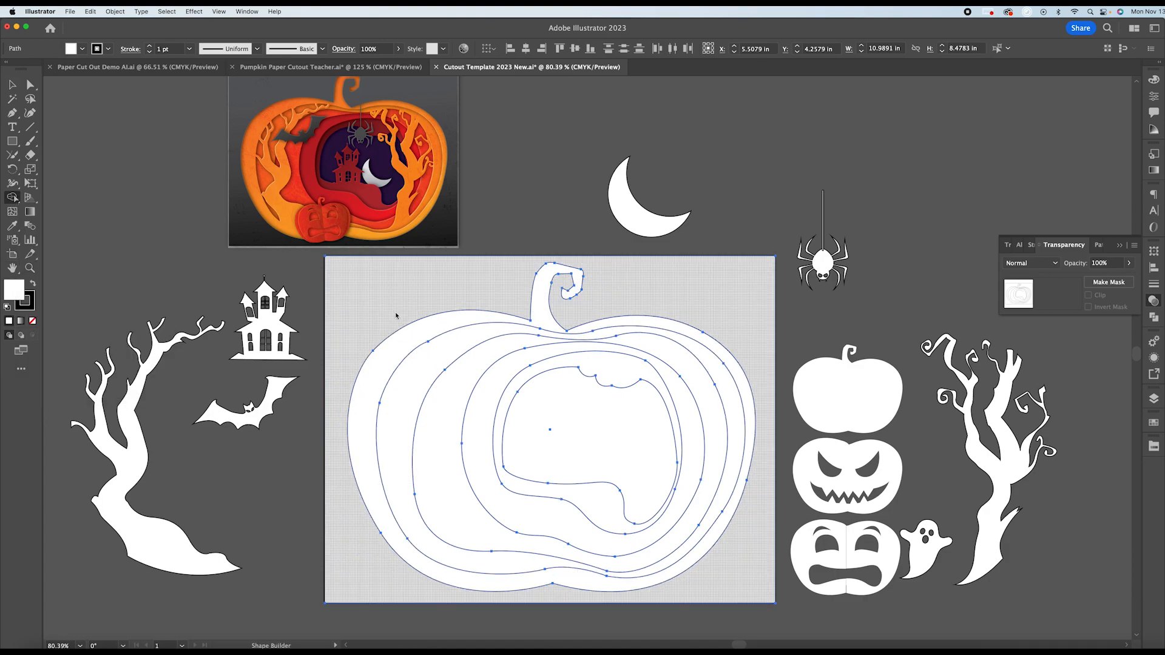
double_click(16, 291)
left_click_drag(235, 311, 269, 310)
left_click(362, 337)
left_click_drag(362, 336, 363, 328)
left_click_drag(252, 319, 238, 317)
left_click(474, 323)
Use Shape Builder to turn the background, every pumpkin ring and the innermost area into separate pink shapes.
left_click(382, 312)
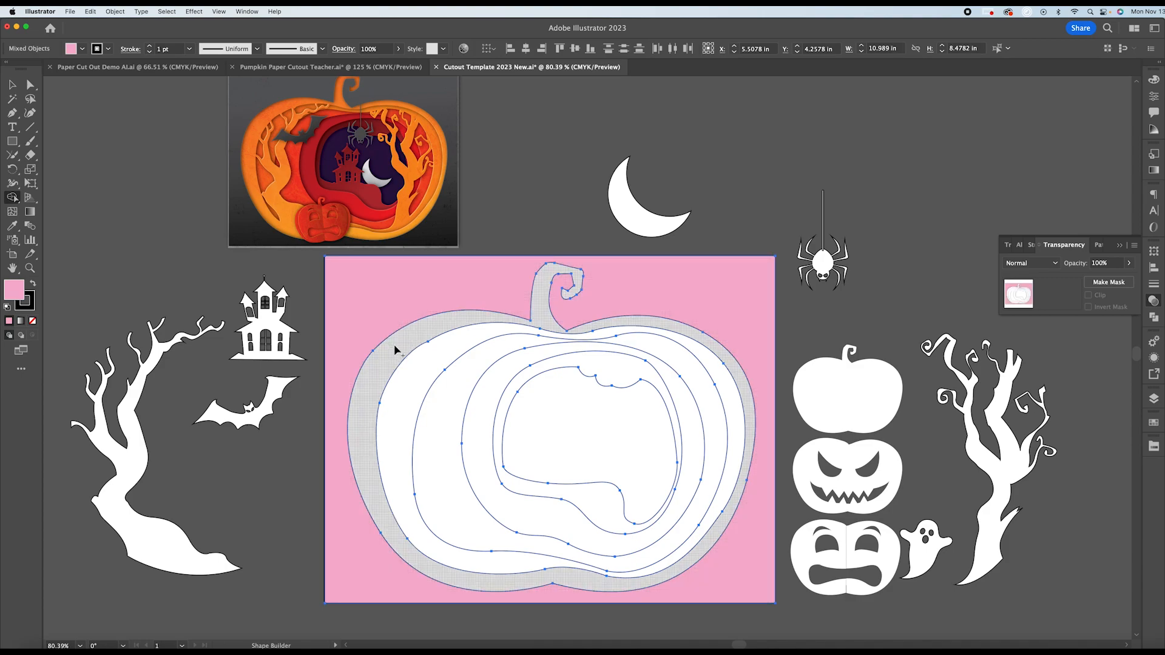
left_click(396, 347)
left_click(417, 366)
left_click(461, 391)
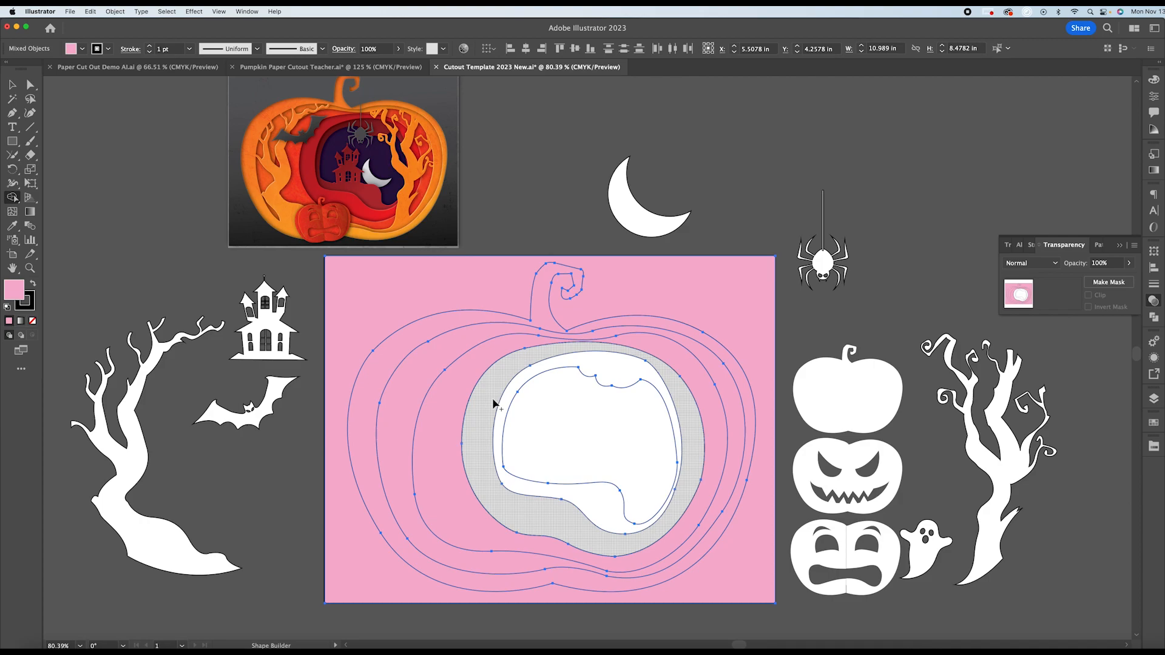
left_click(484, 398)
left_click(509, 392)
left_click(583, 400)
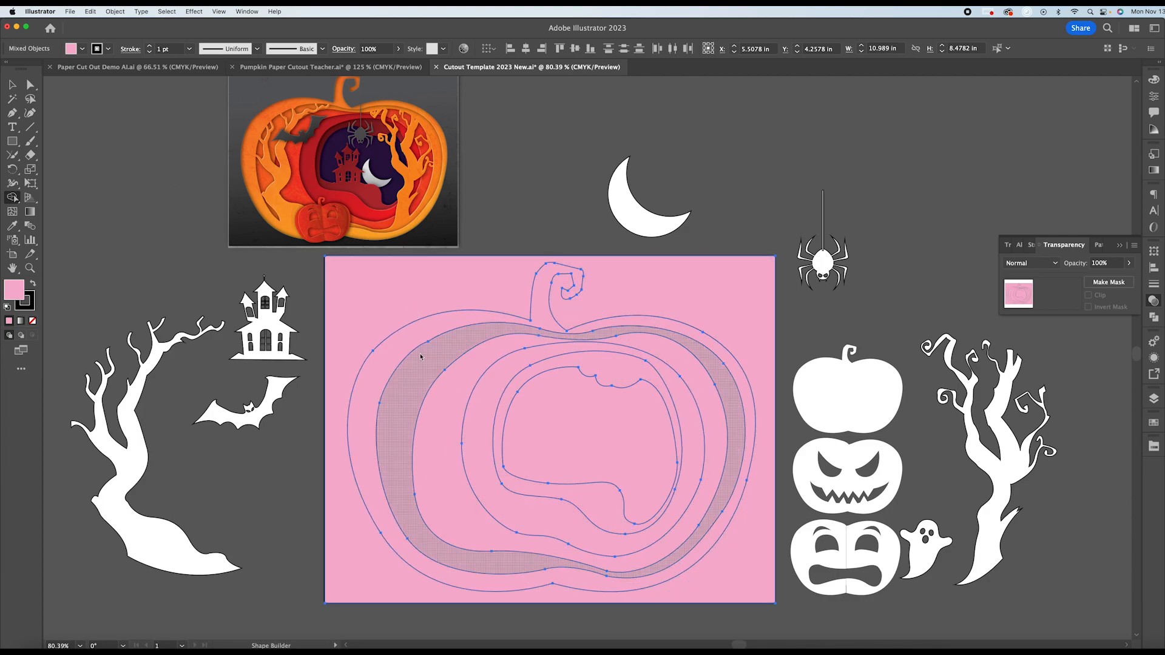
Select the background around the pumpkin to check it as a separate shape, and display the gradient settings.
left_click(12, 86)
left_click(102, 187)
left_click(467, 288)
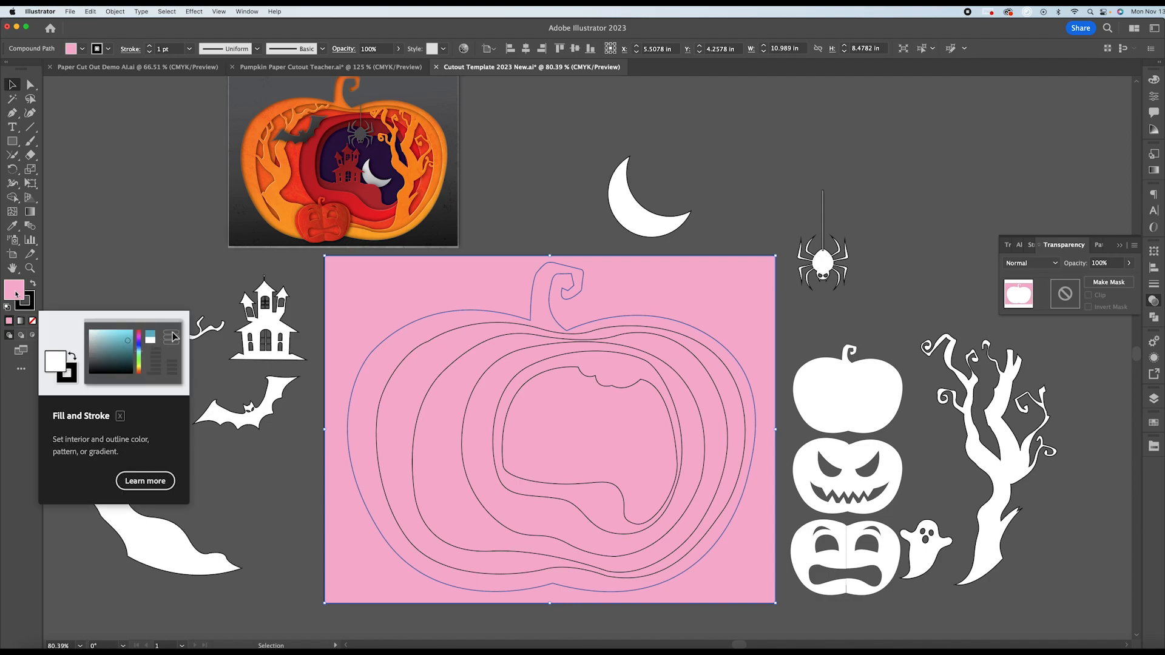
left_click(1153, 169)
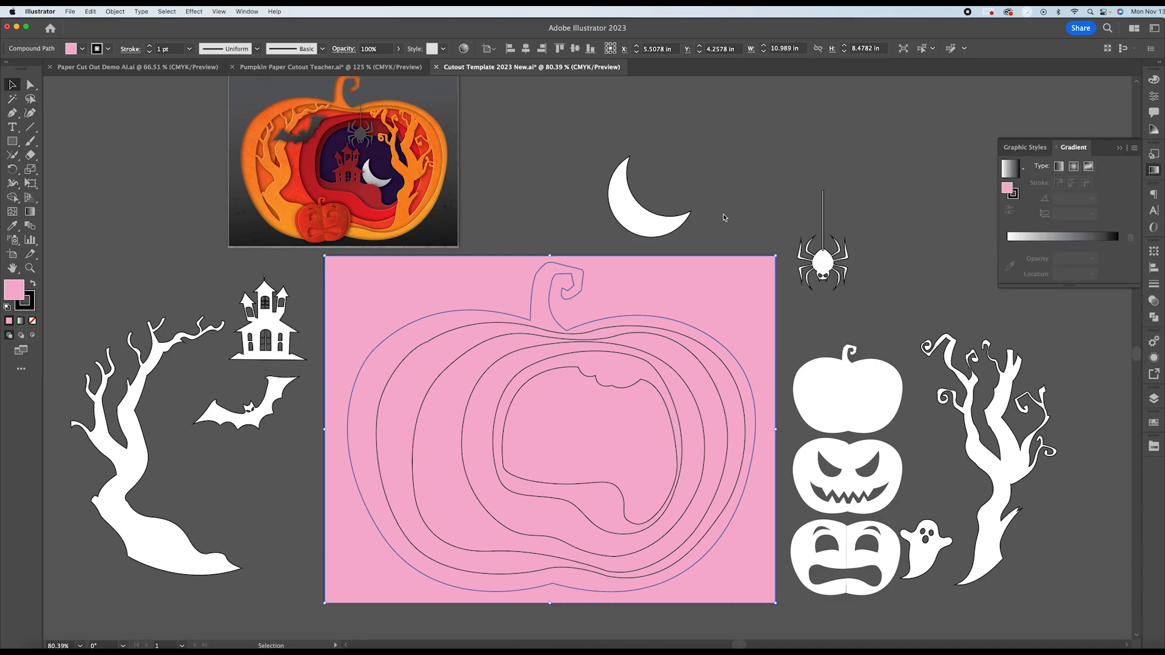
scroll(502, 181, "down", 1)
scroll(502, 179, "up", 3)
scroll(500, 177, "down", 1)
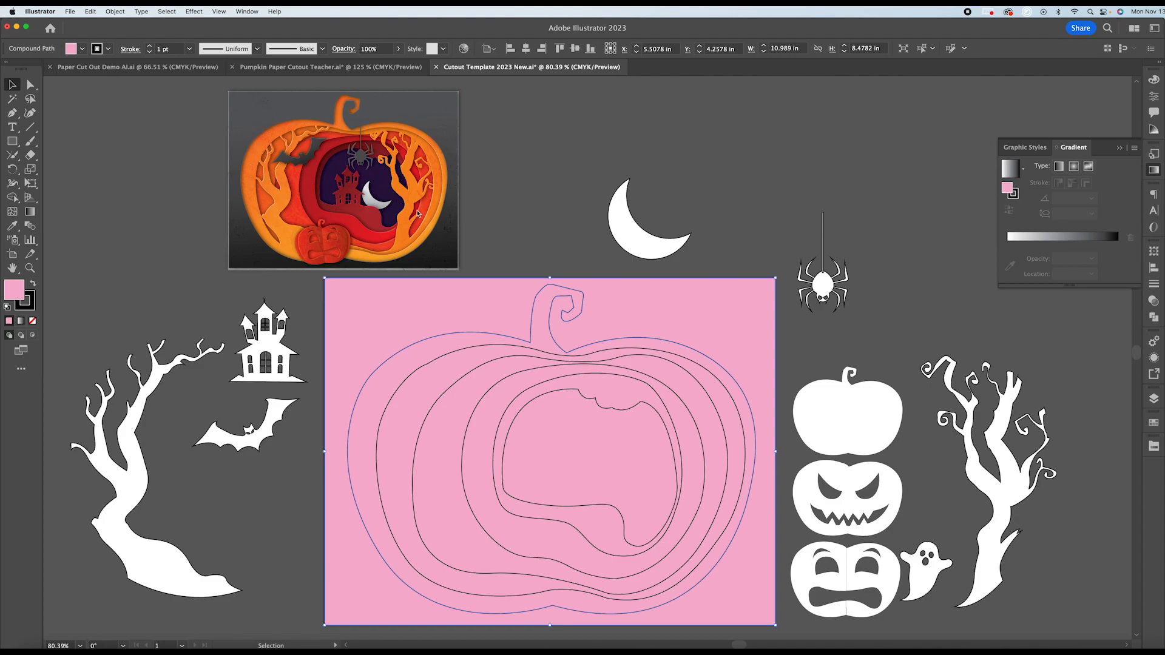
scroll(480, 235, "down", 1)
scroll(510, 237, "down", 3)
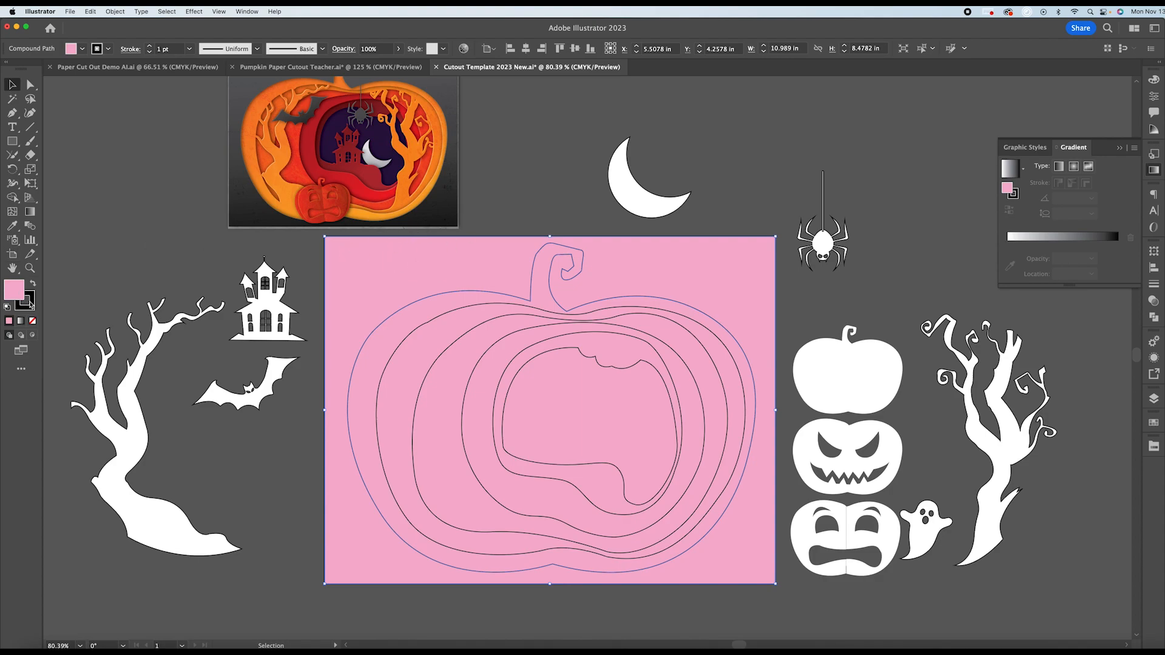
mouse_move(317, 264)
left_mouse_down()
mouse_move(667, 434)
mouse_move(749, 528)
left_mouse_up()
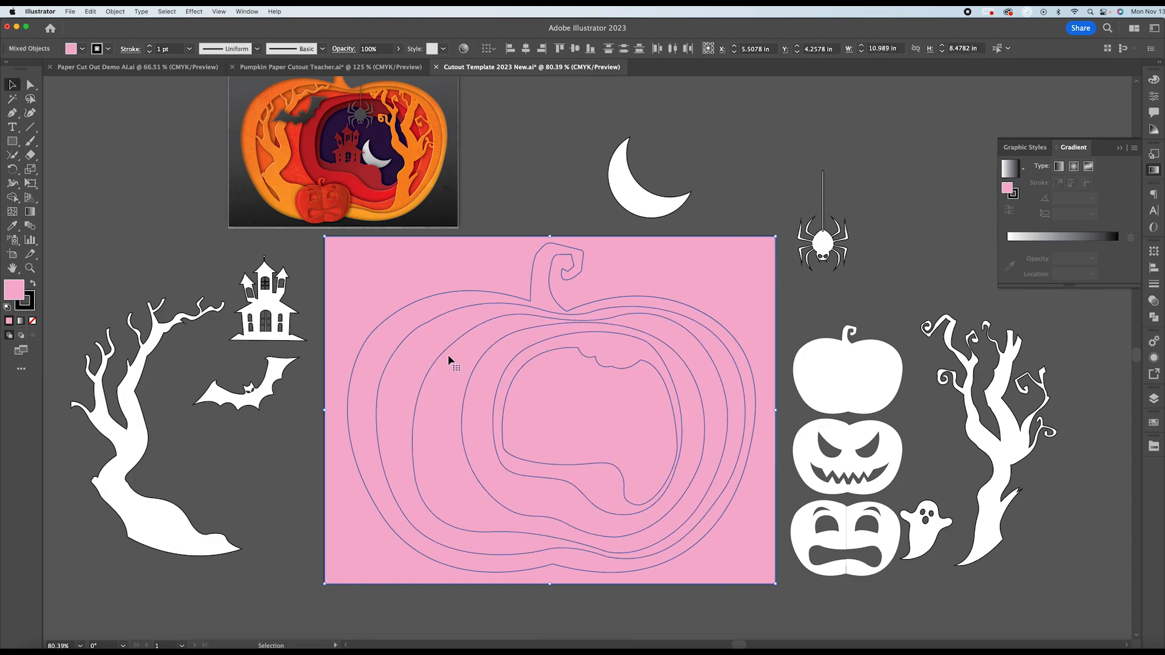
left_click(496, 230)
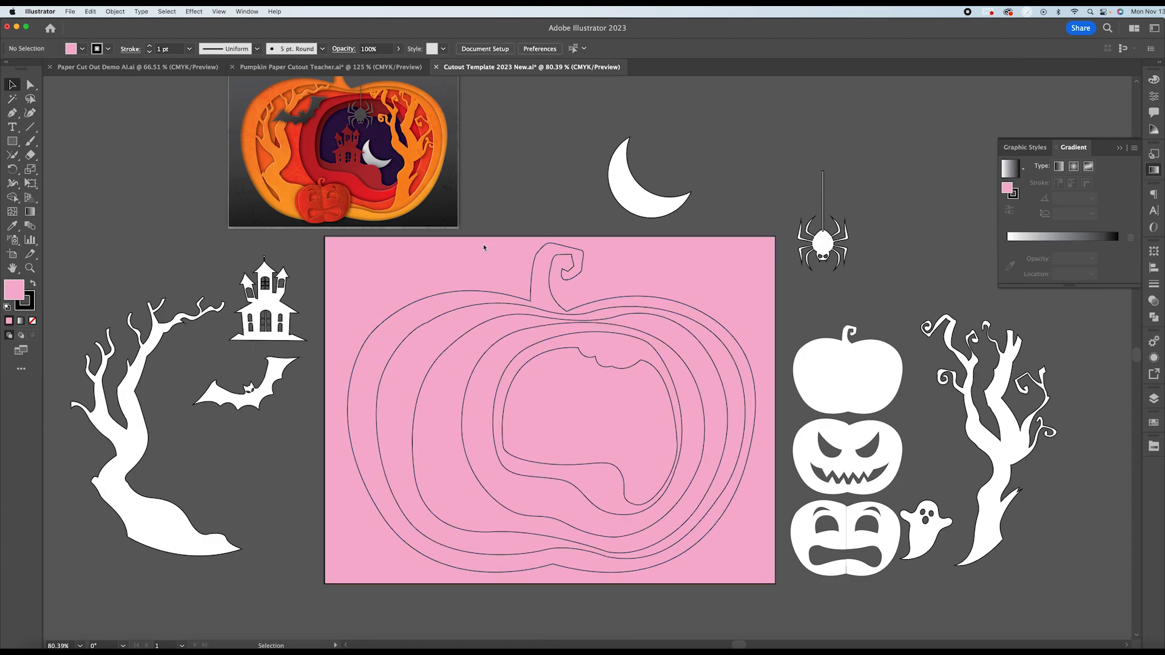
left_click(543, 406)
left_click(512, 219)
Fill the background shape around the pumpkin with the dark gray swatch.
left_click(503, 242)
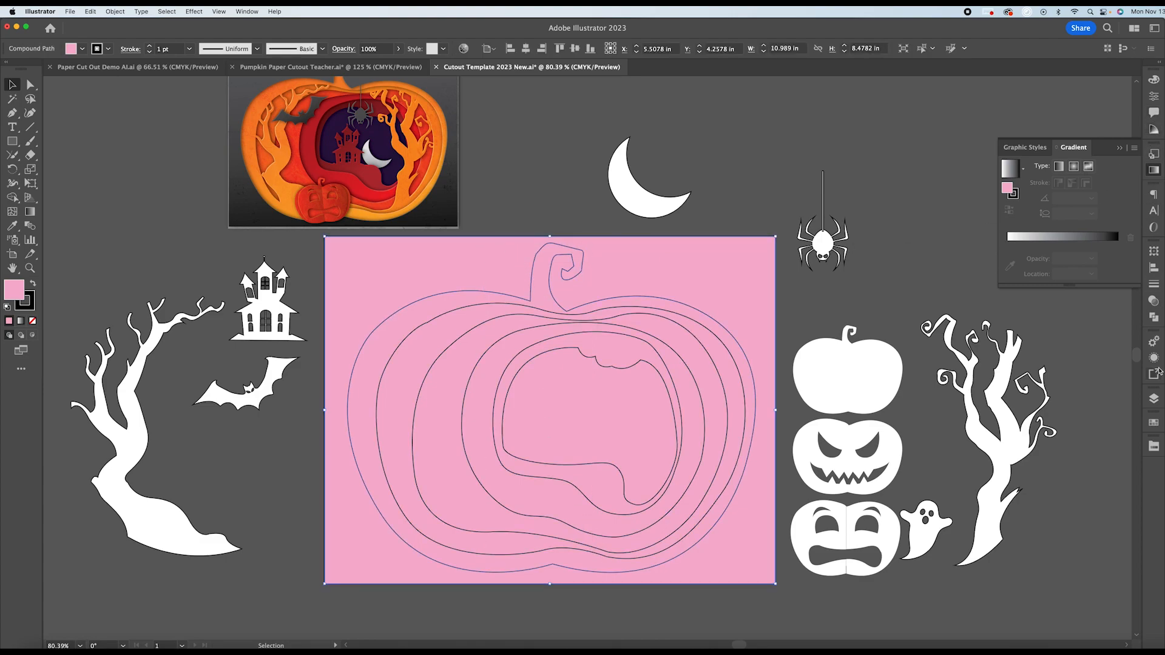
left_click(1153, 424)
left_click_drag(1092, 420, 1013, 132)
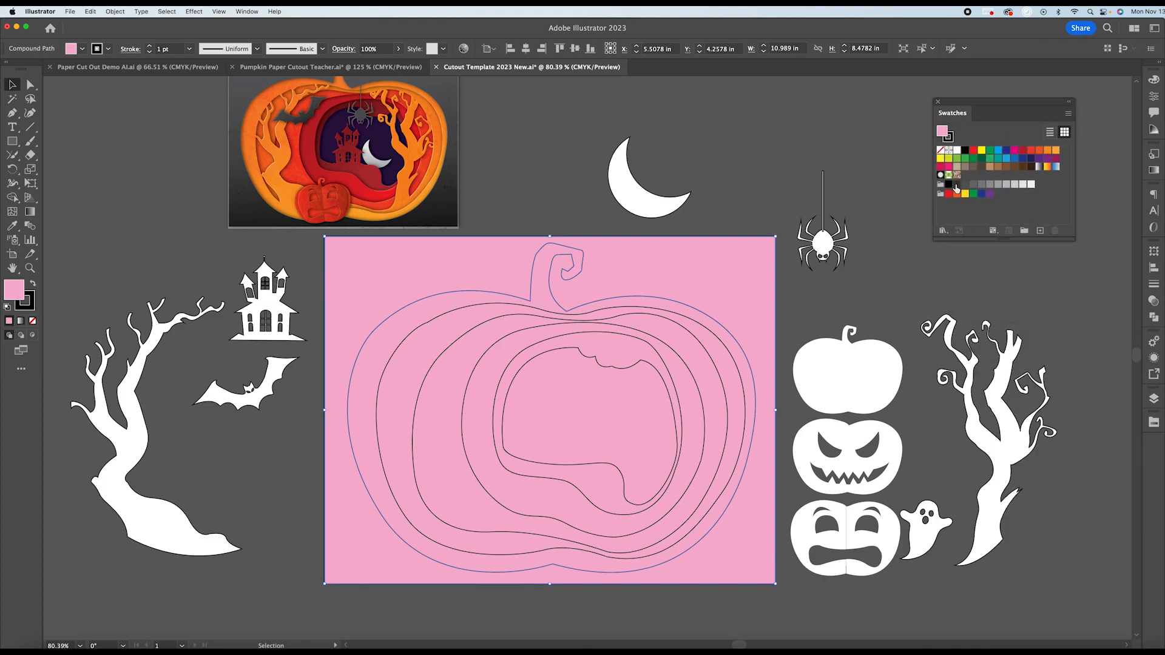
left_click(956, 185)
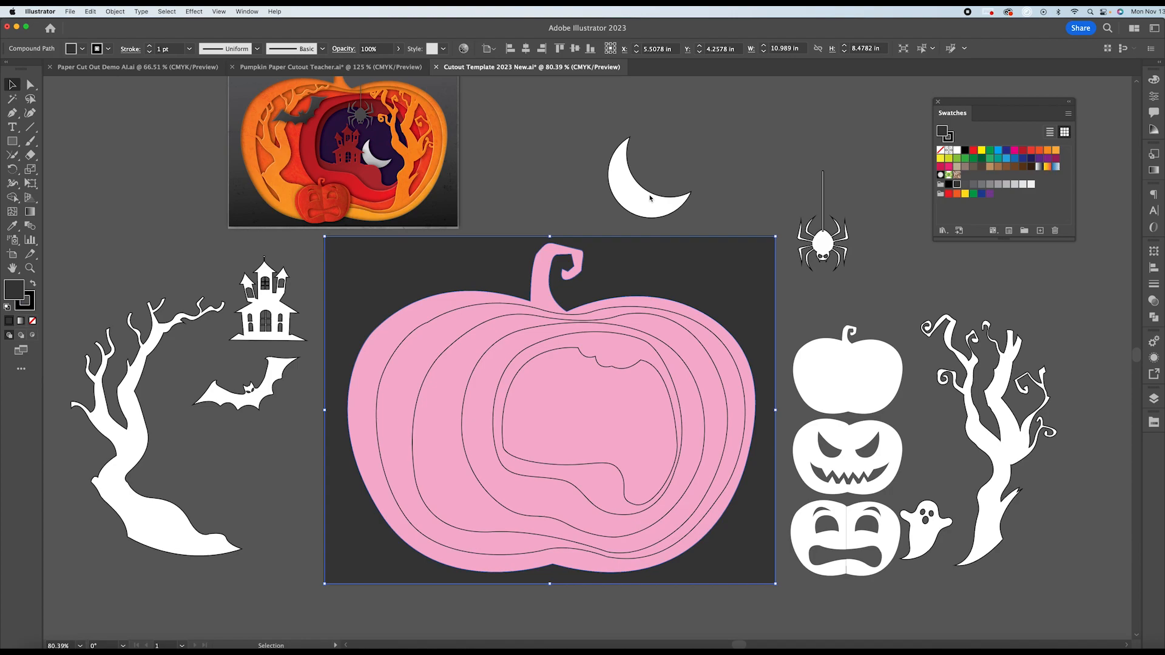
Fill the outermost pumpkin ring and stem with light orange, and the second ring with a darker orange.
left_click(536, 198)
left_click(625, 302)
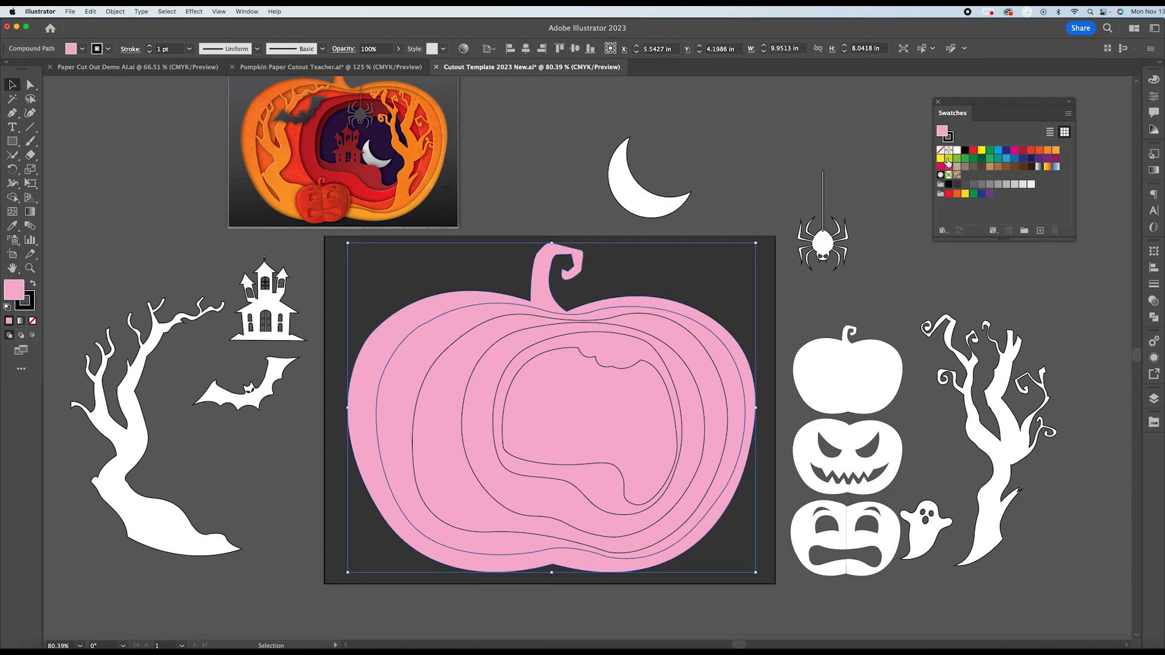
left_click(1056, 151)
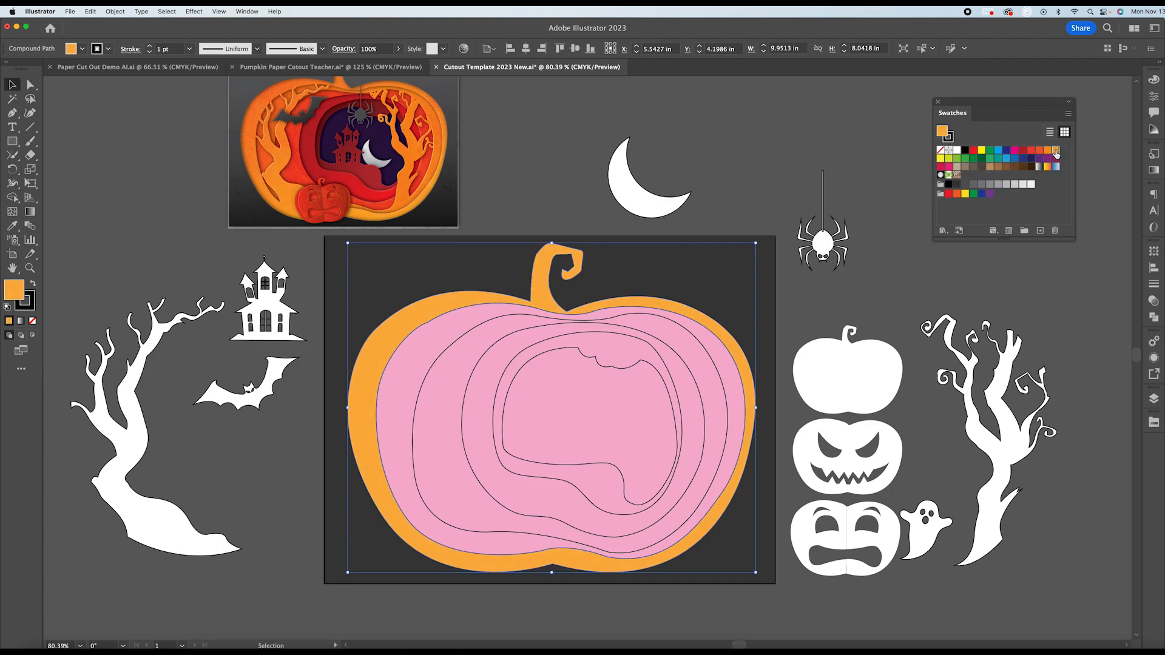
left_click(706, 344)
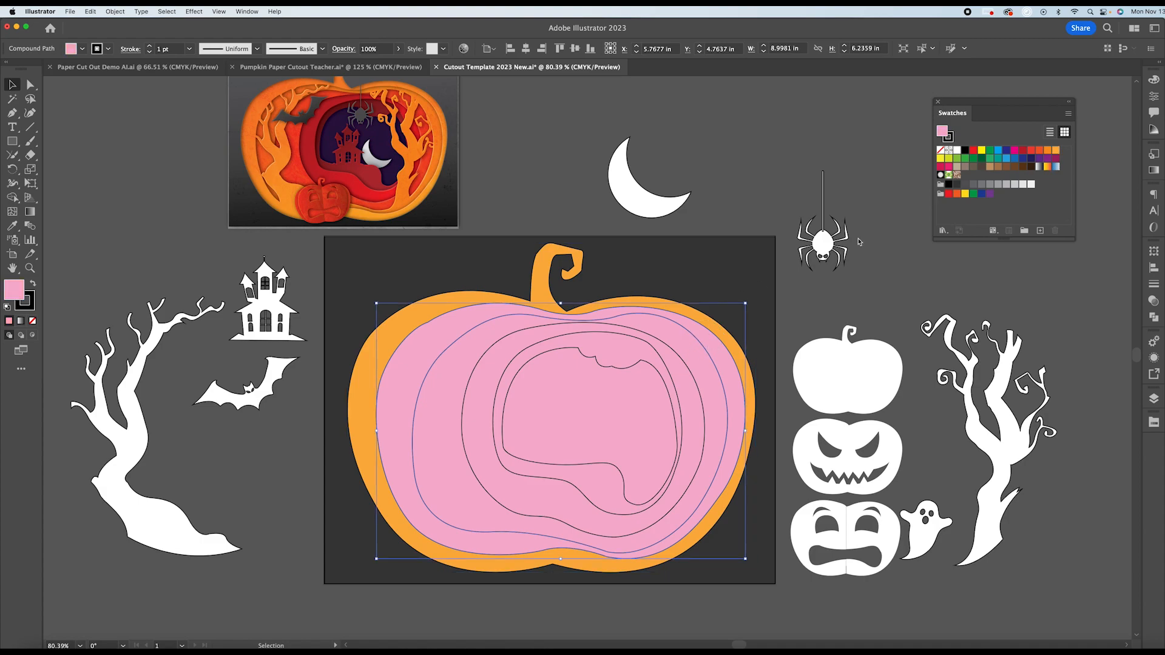
left_click(1048, 152)
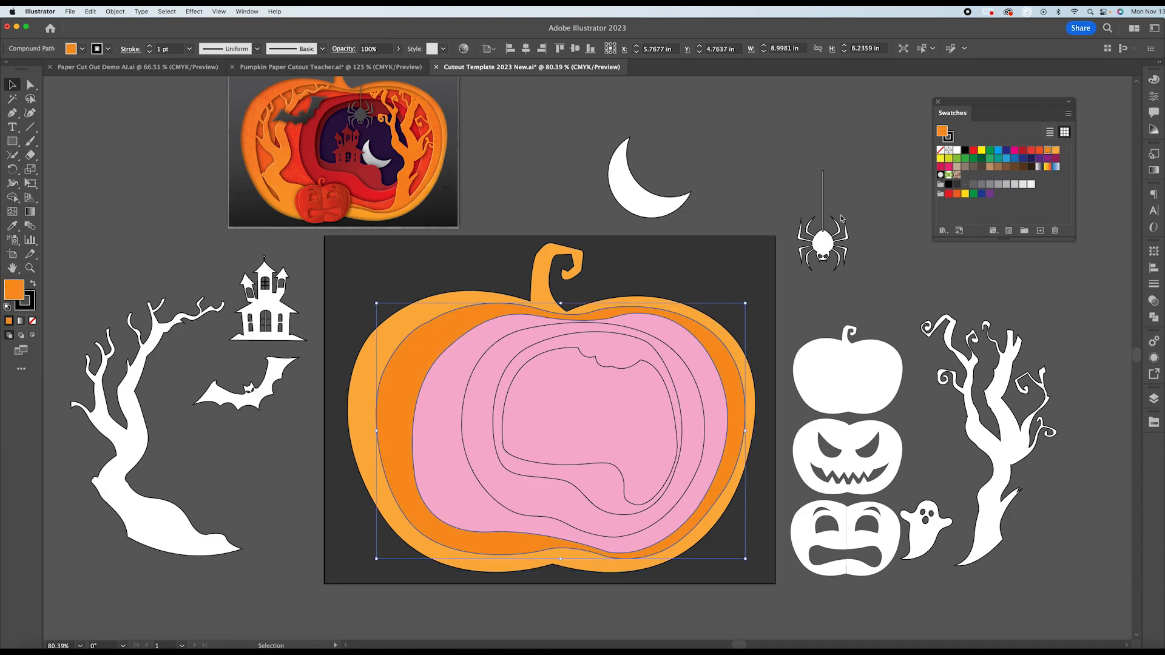
Remove the black stroke from the background shape and from the outermost light orange ring.
left_click(713, 220)
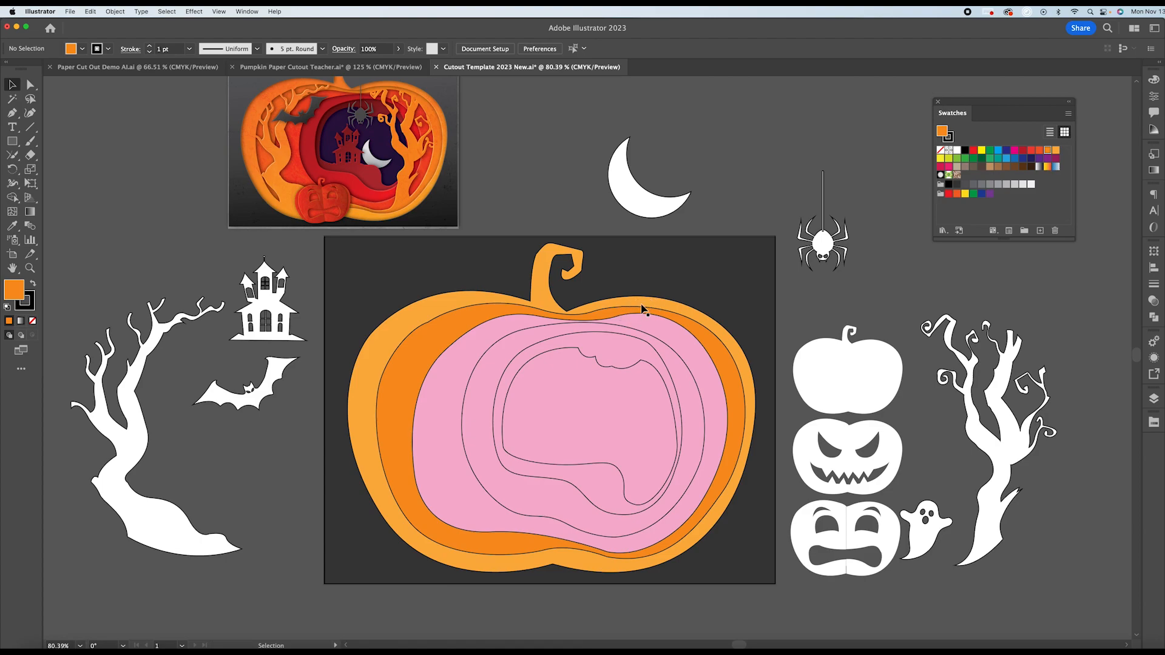
left_click(664, 289)
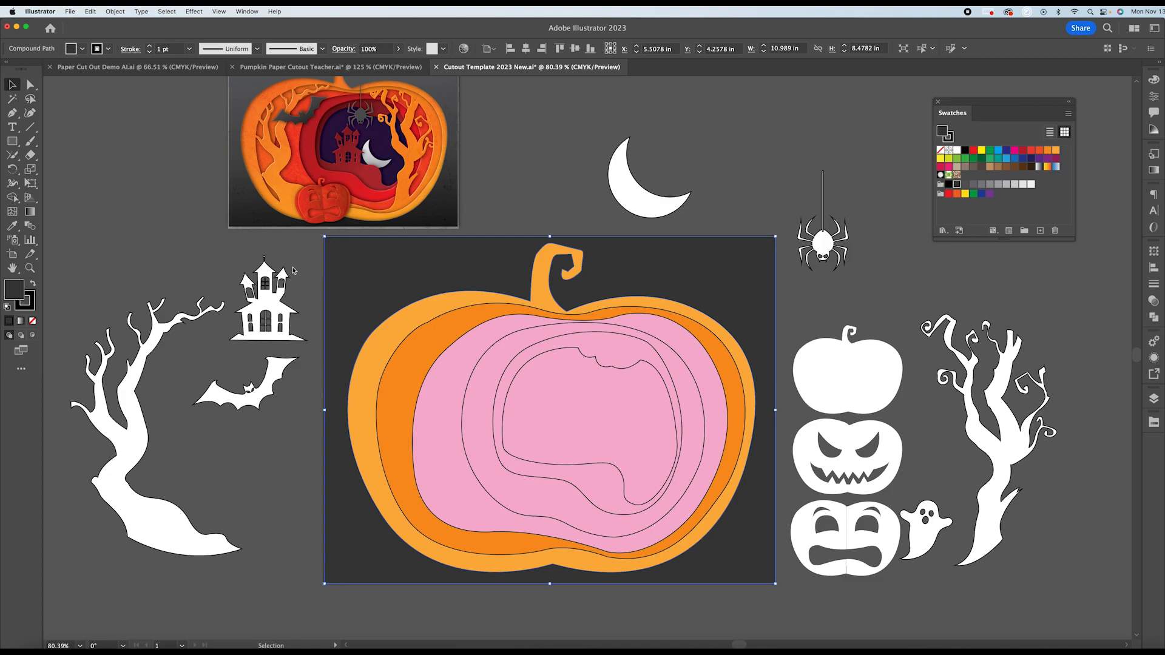
left_click(33, 309)
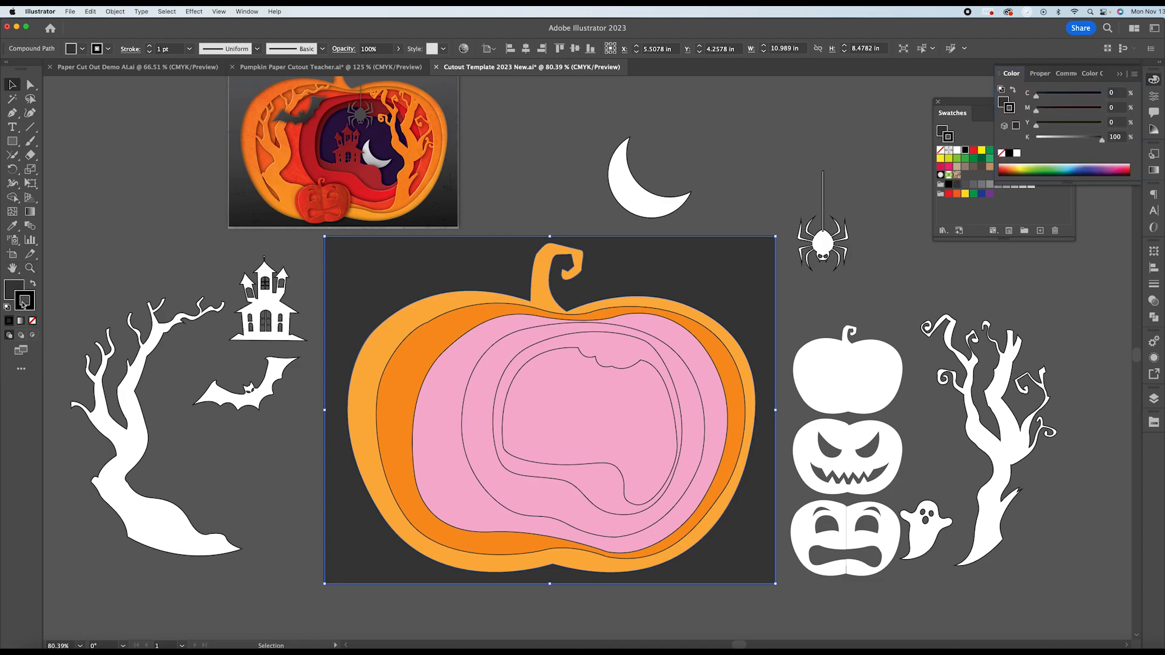
left_click(33, 321)
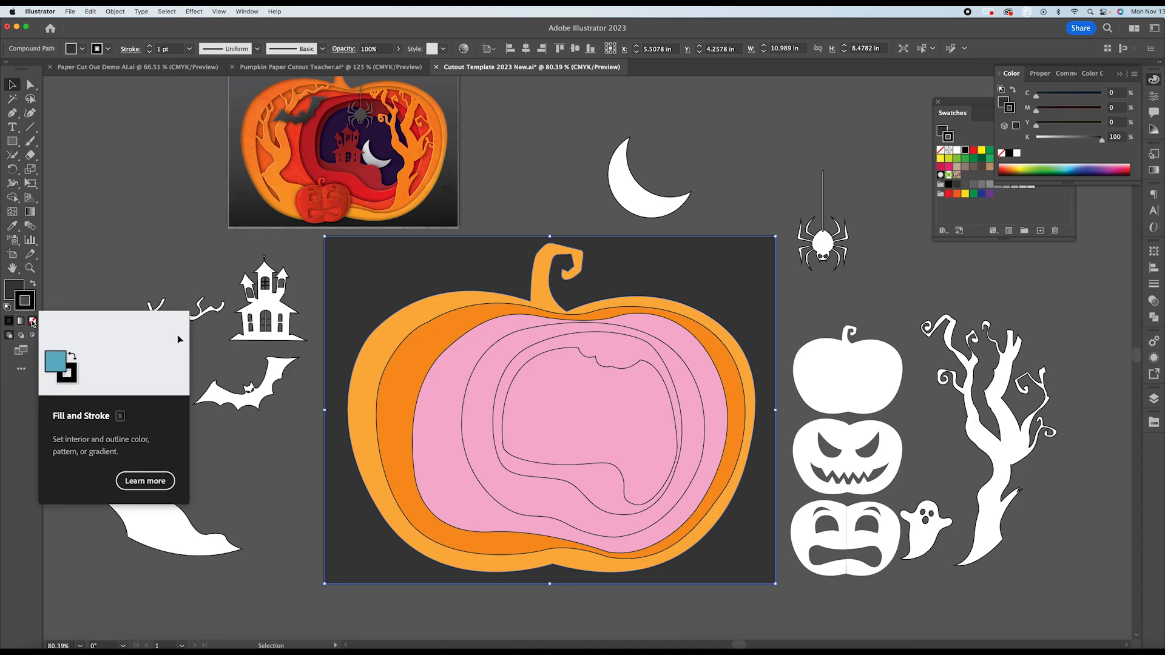
left_click(437, 313)
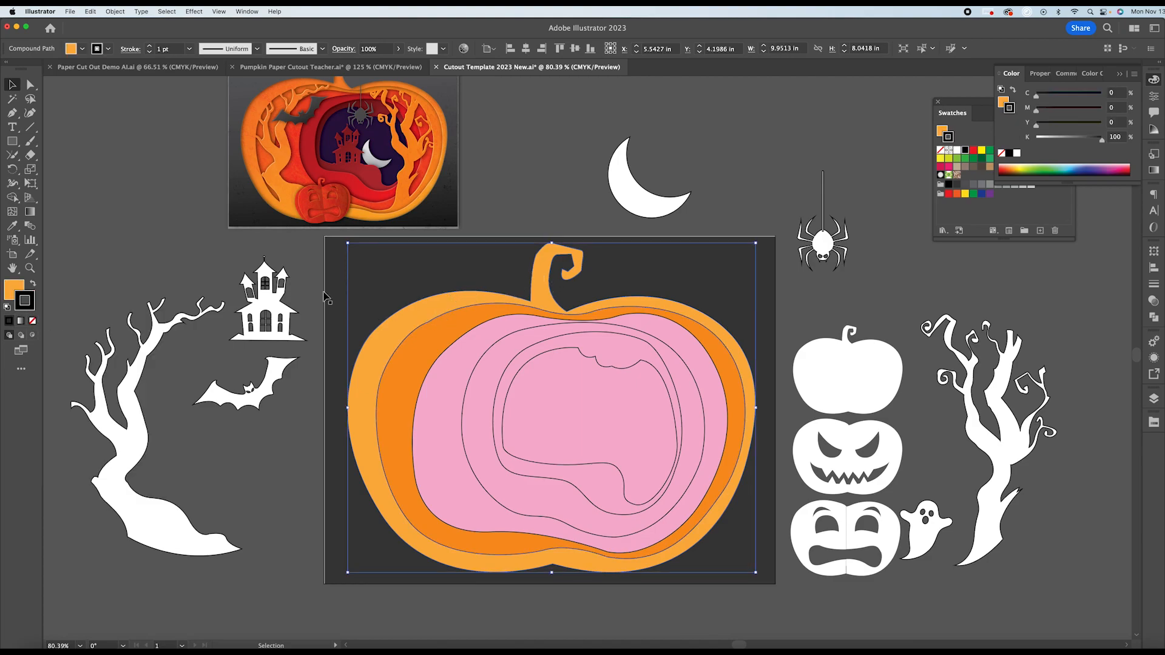
Remove the stroke from the third pumpkin ring and fill it with the red-orange swatch.
left_click(460, 351)
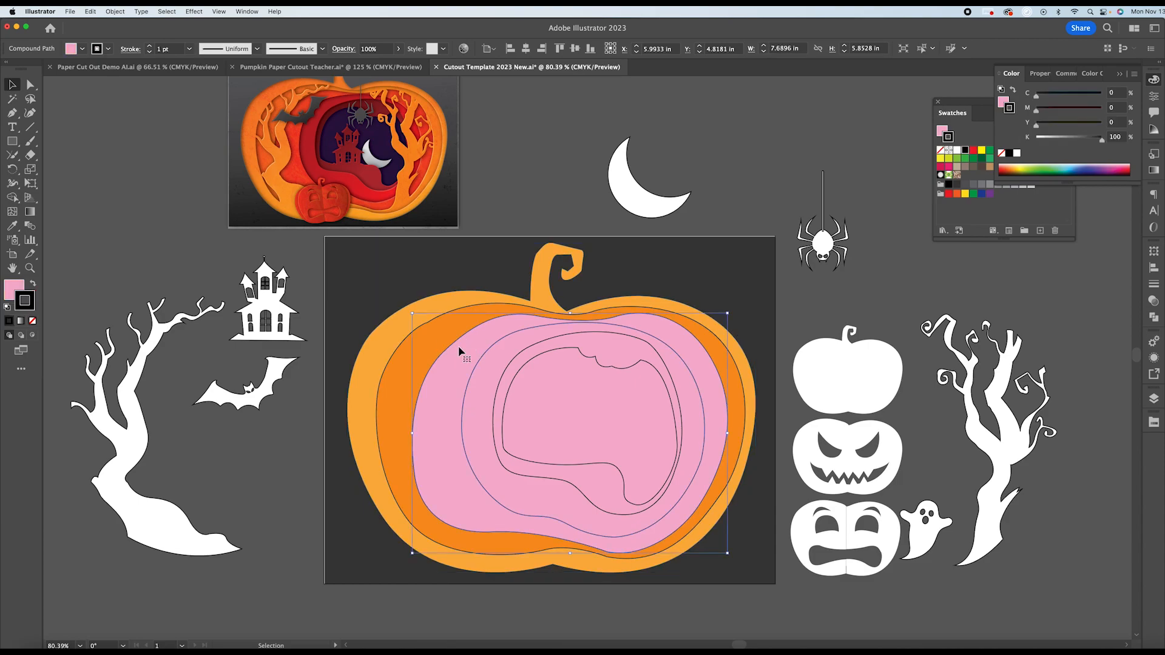
left_click(32, 321)
key("x")
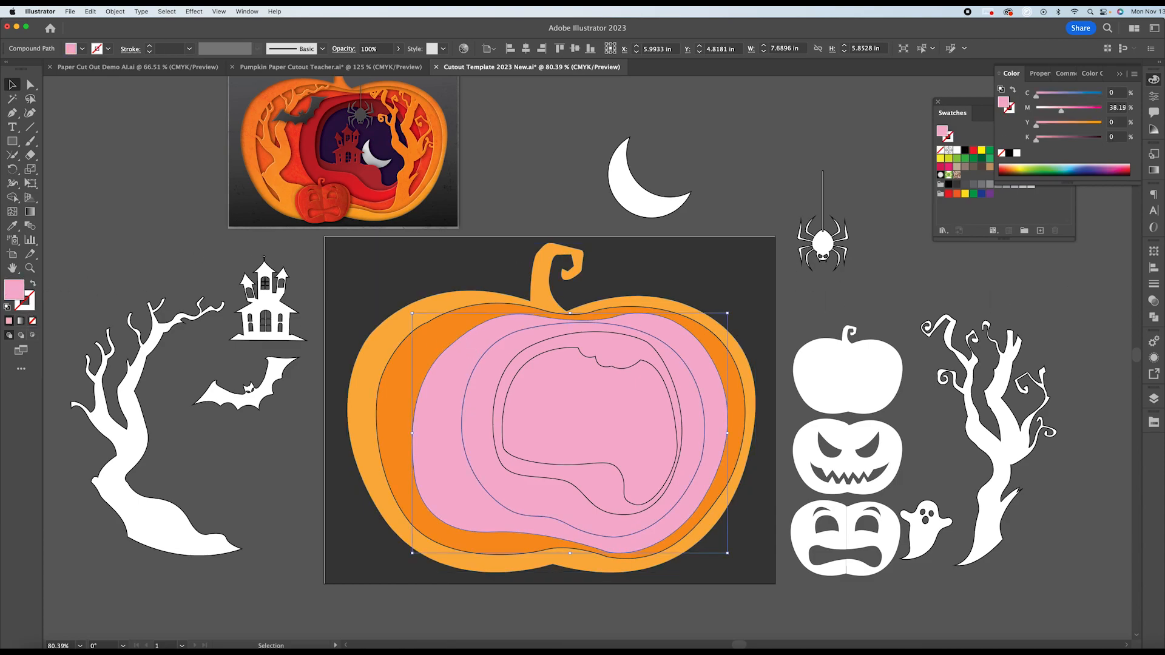
left_click(981, 125)
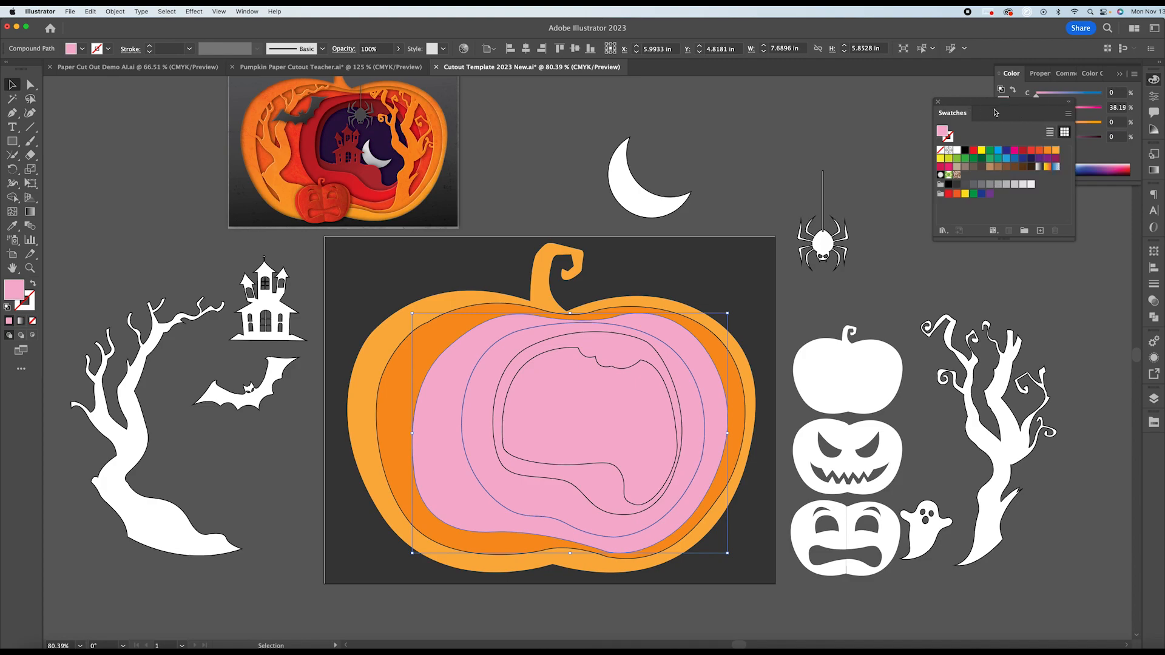
left_click(1038, 152)
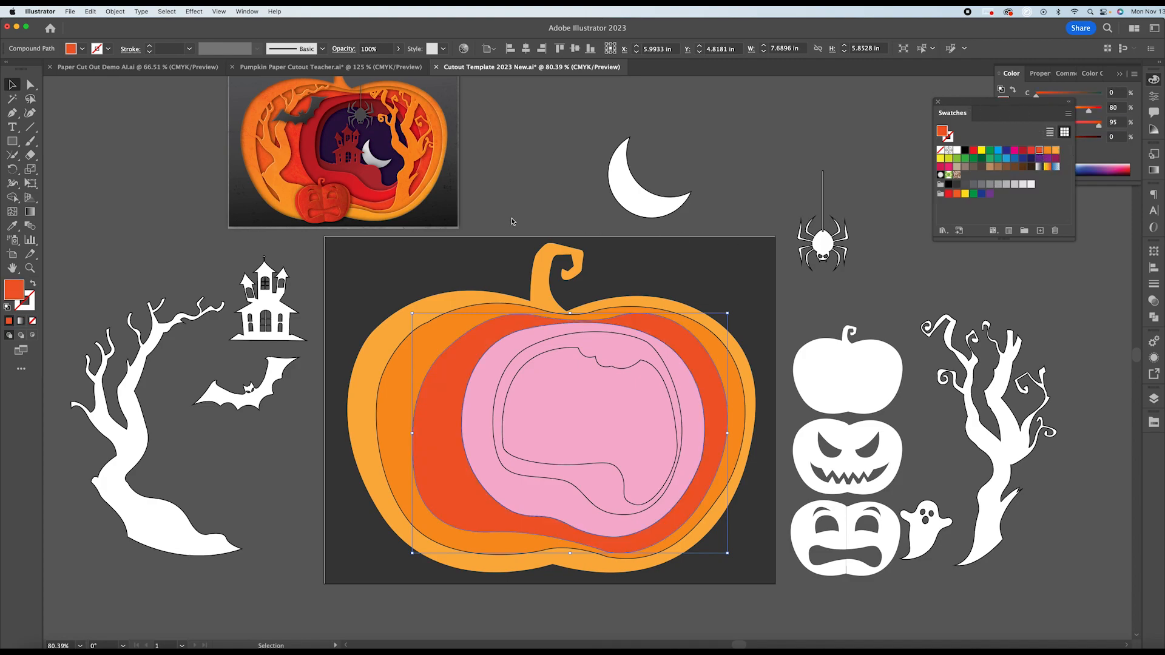
Remove the black stroke from the second, darker orange pumpkin ring.
left_click(443, 306)
left_click(445, 327)
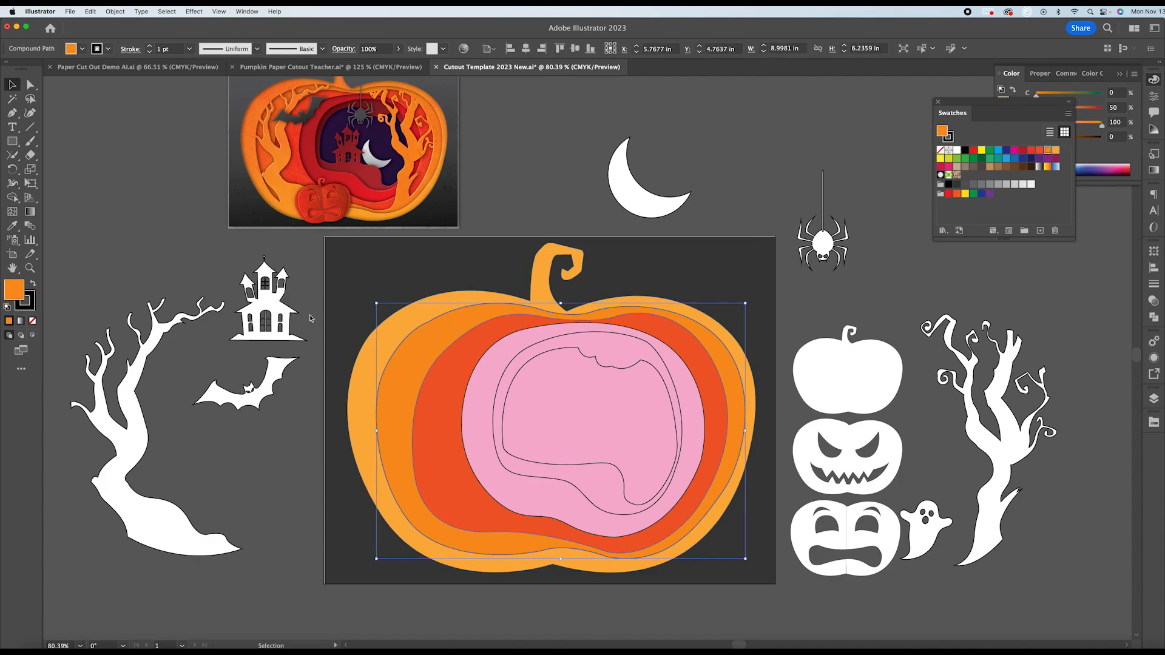
left_click(25, 308)
left_click(32, 321)
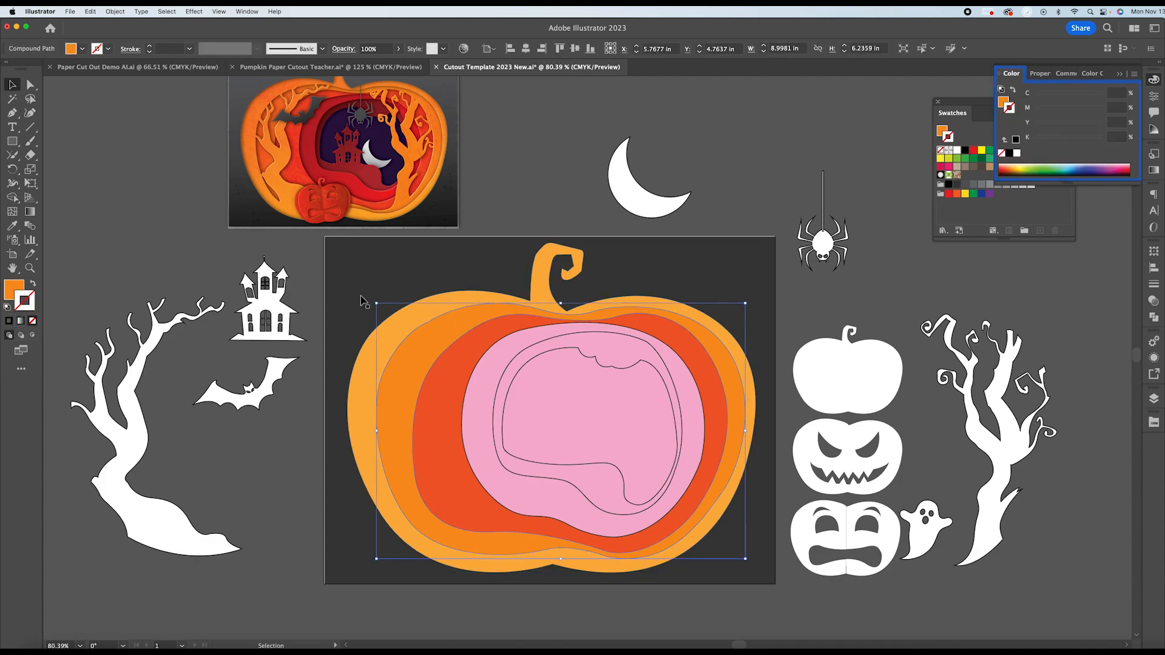
Fill the fourth pumpkin ring with the bright red swatch (M 90, Y 85) and remove its stroke.
left_click(526, 213)
left_click(515, 346)
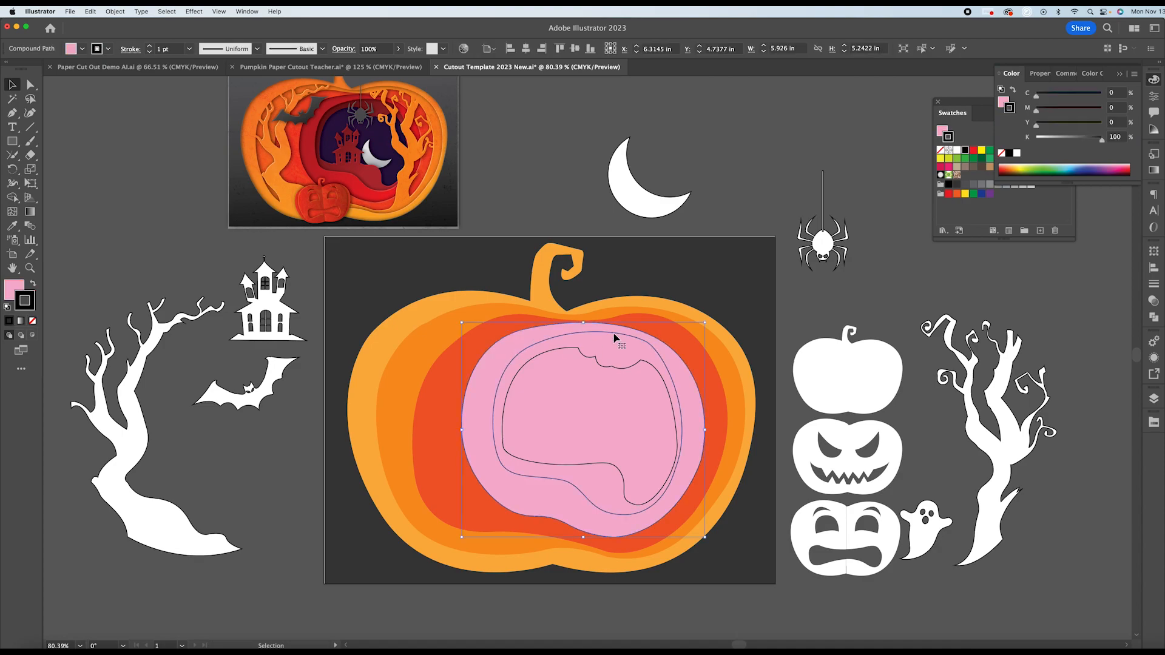
left_click(1025, 215)
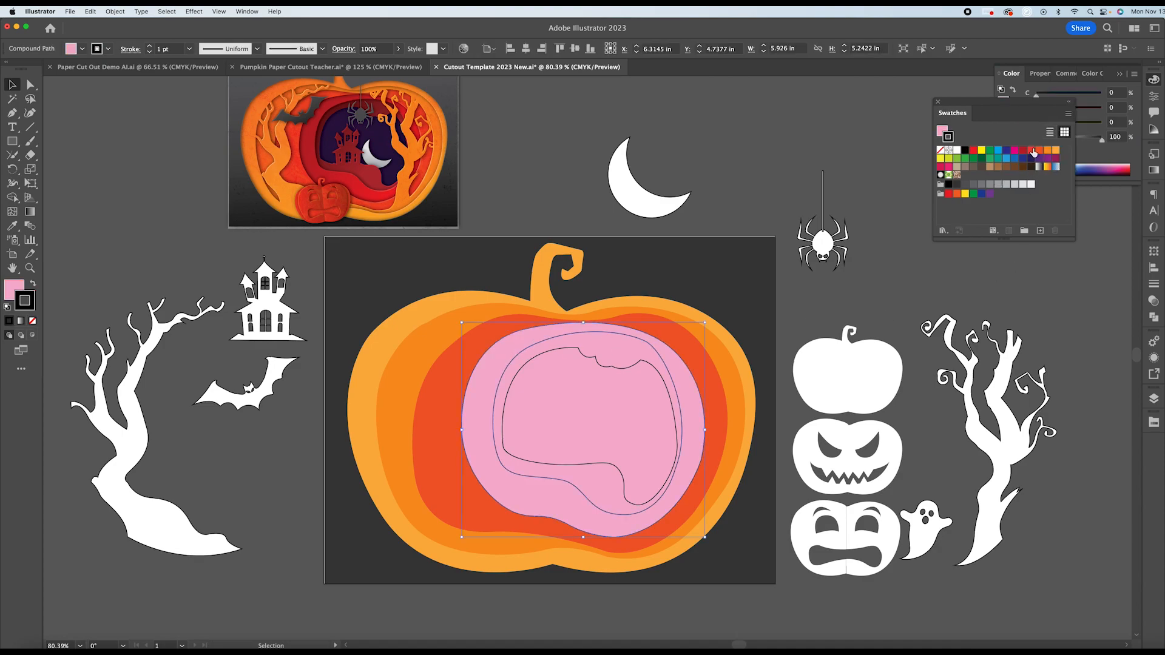
left_click(1031, 150)
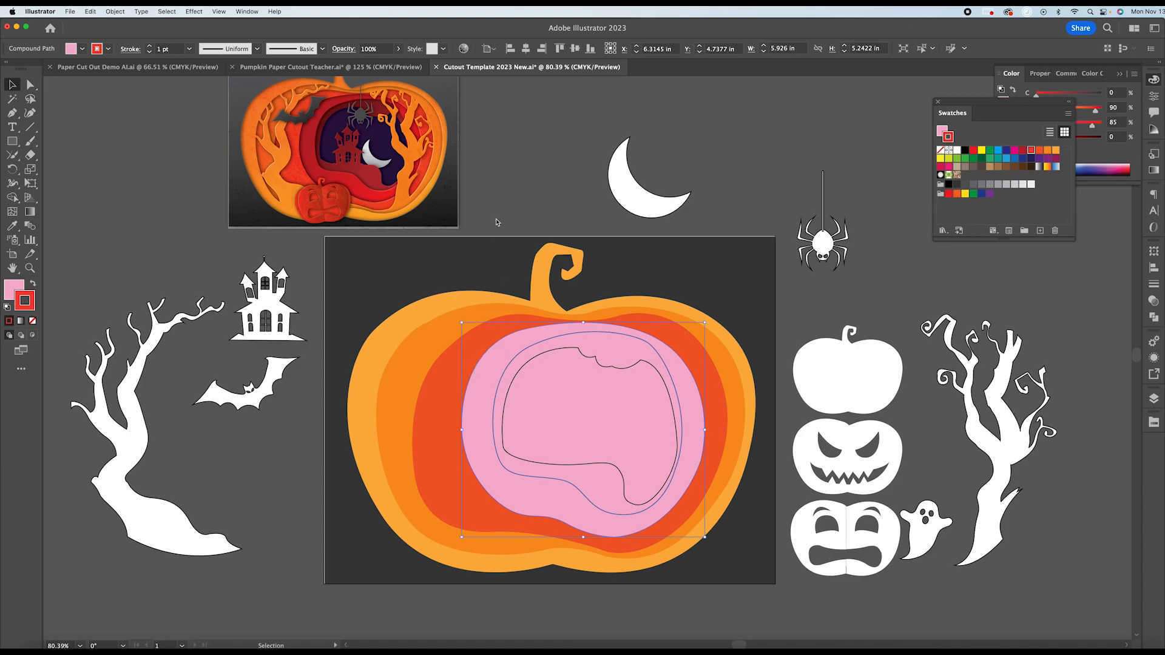
left_click(34, 284)
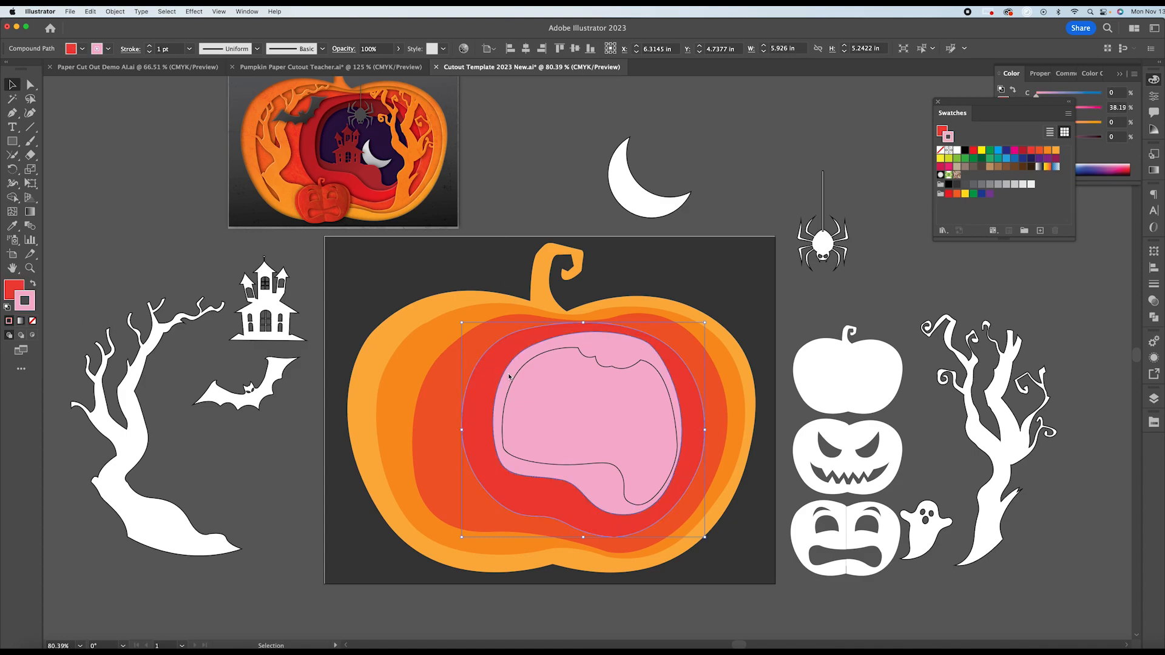
left_click(32, 321)
left_click(13, 289)
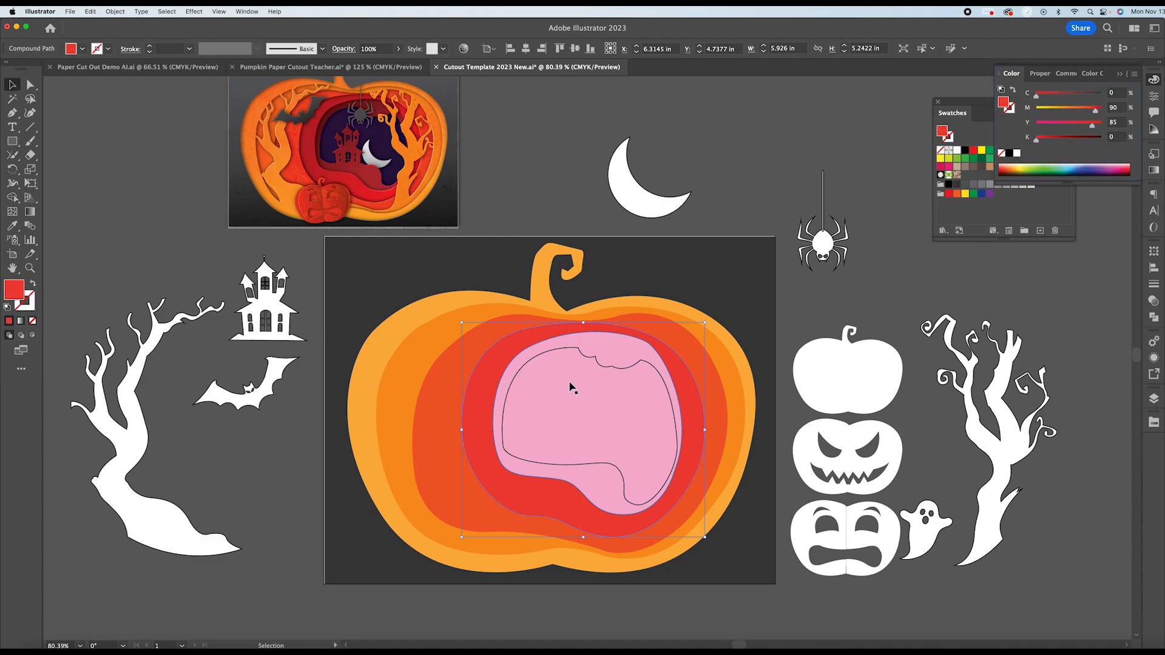
Fill the fifth pumpkin ring, around the innermost shape, with the dark red swatch (C 15, M 100, Y 90, K 10).
left_click(634, 359)
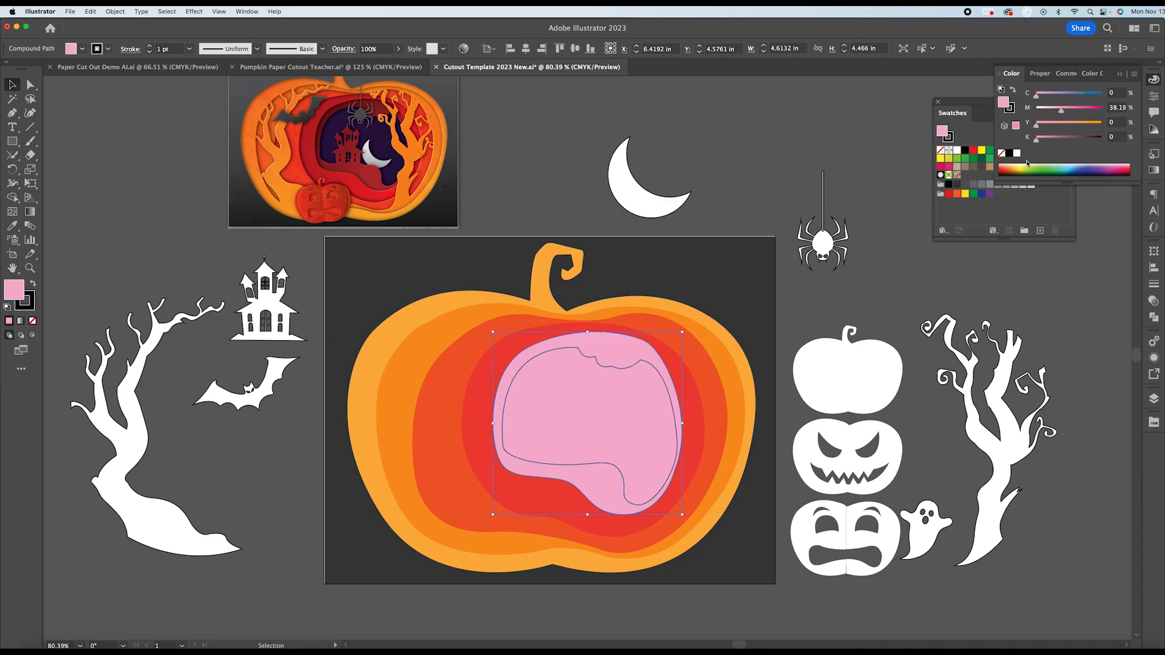
left_click(983, 130)
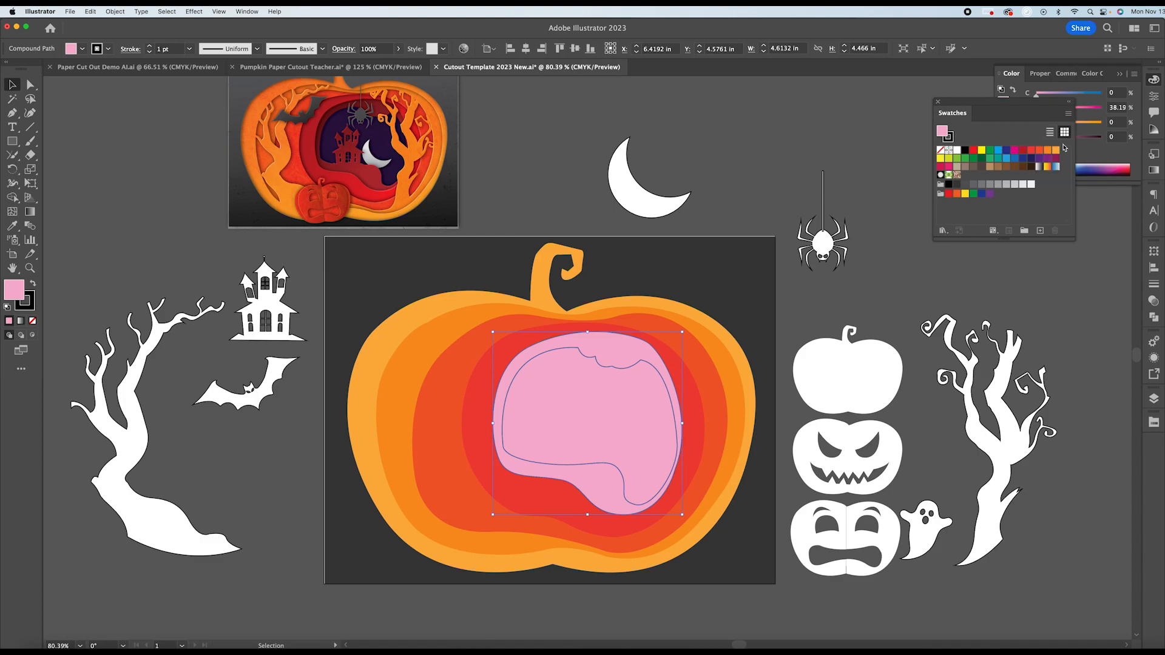
left_click(1024, 155)
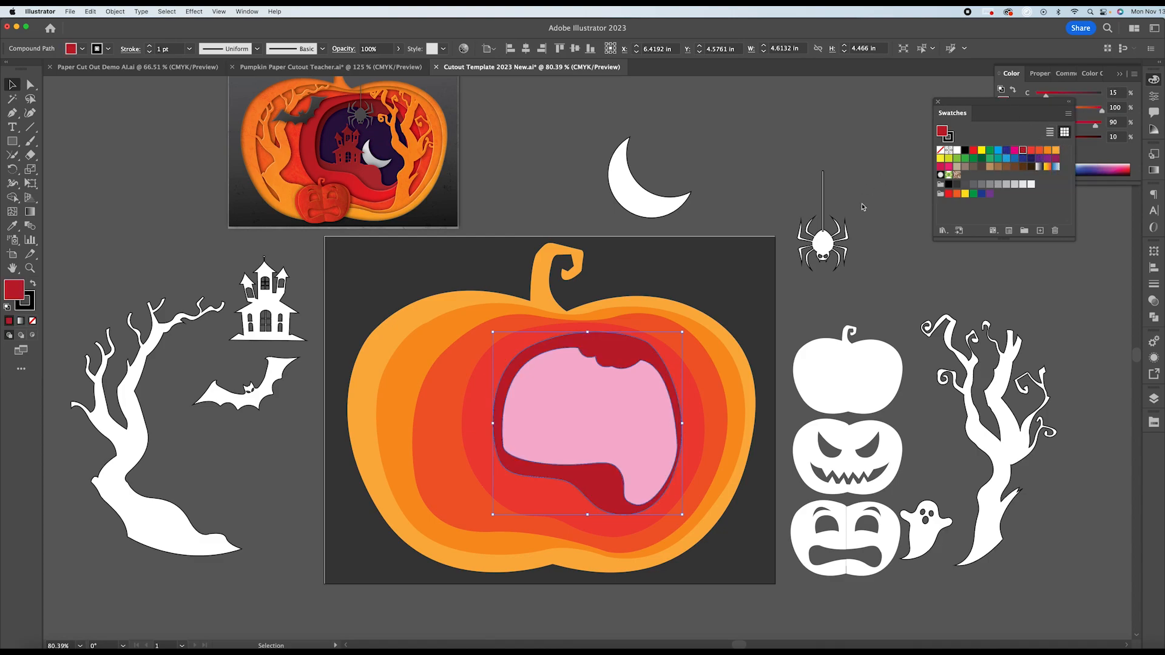
Fill the innermost shape with the dark red swatch, darken it to maroon with K at 54%, and remove its stroke.
left_click(598, 385)
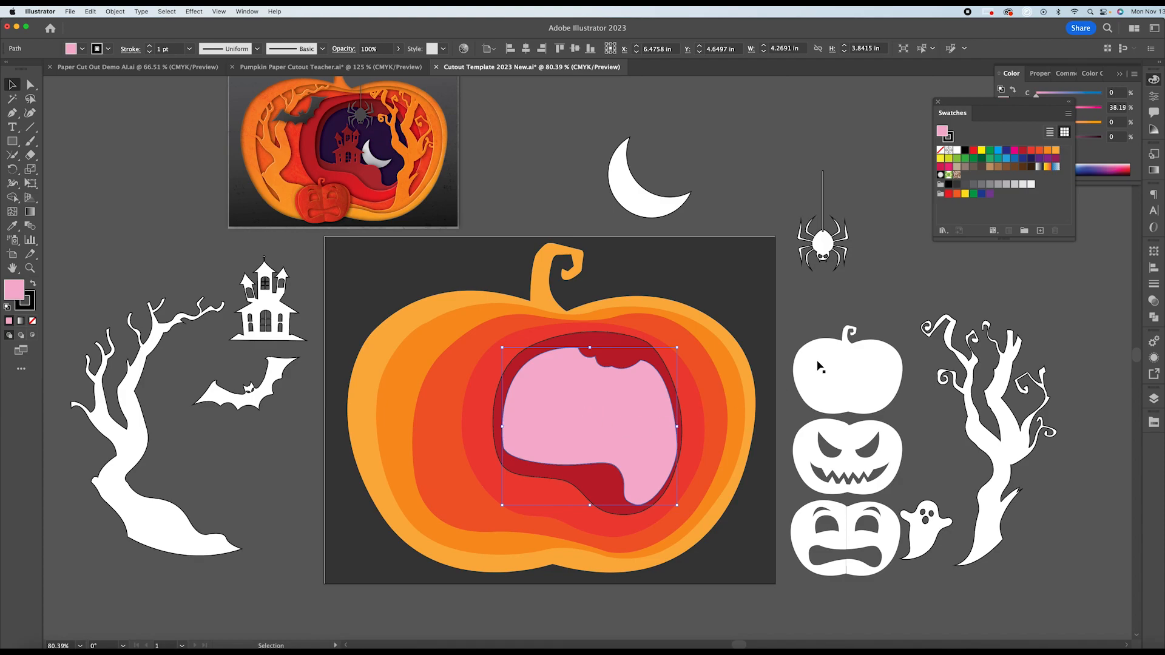
left_click(1024, 152)
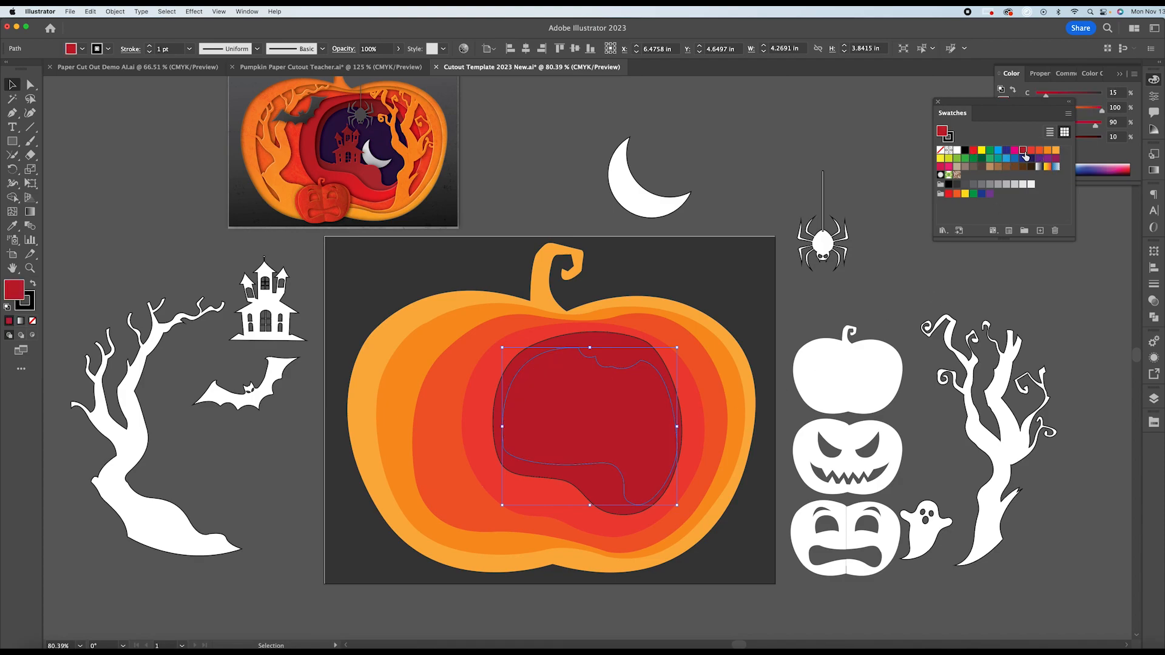
left_click(1094, 147)
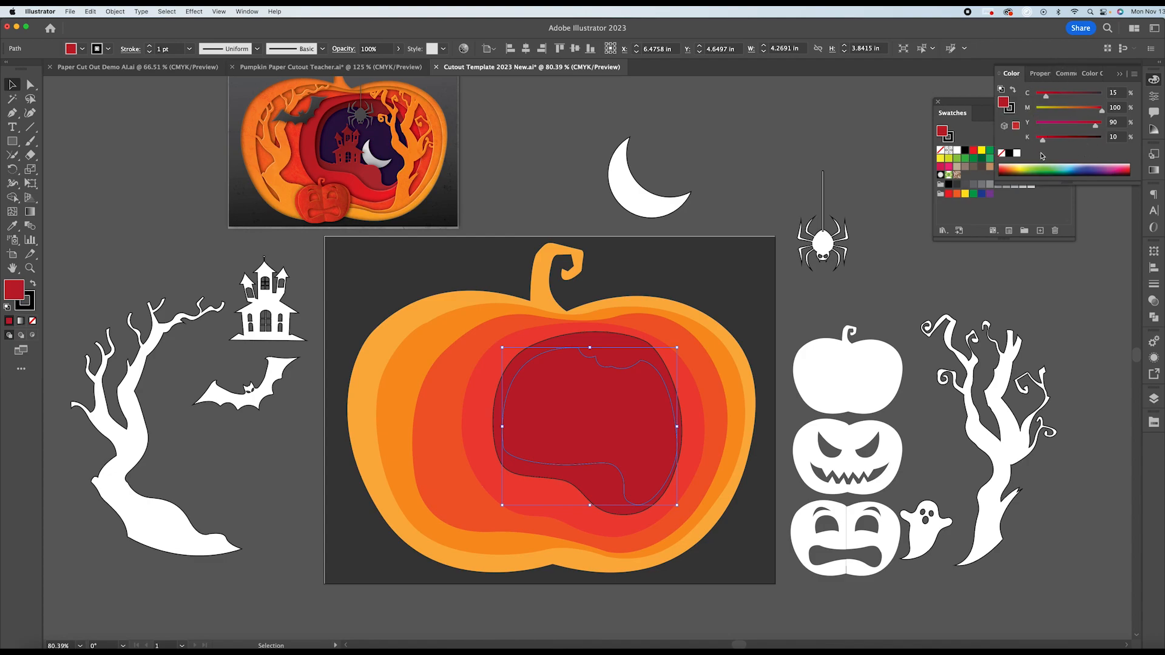
left_click_drag(1043, 139, 1057, 139)
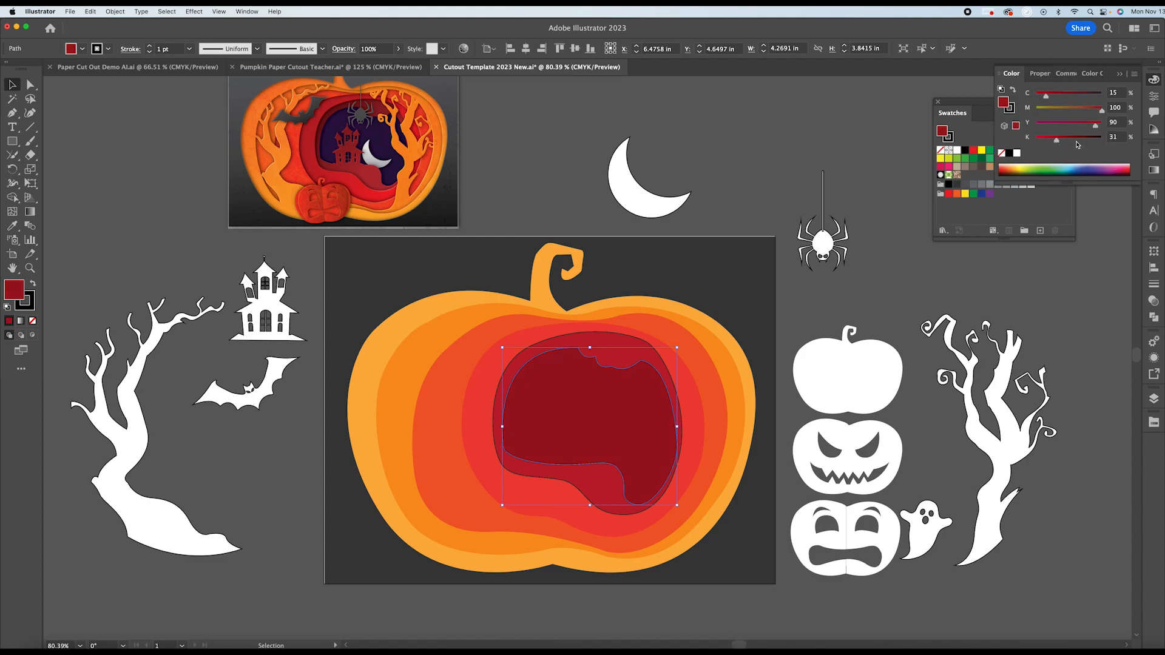
left_click(1071, 138)
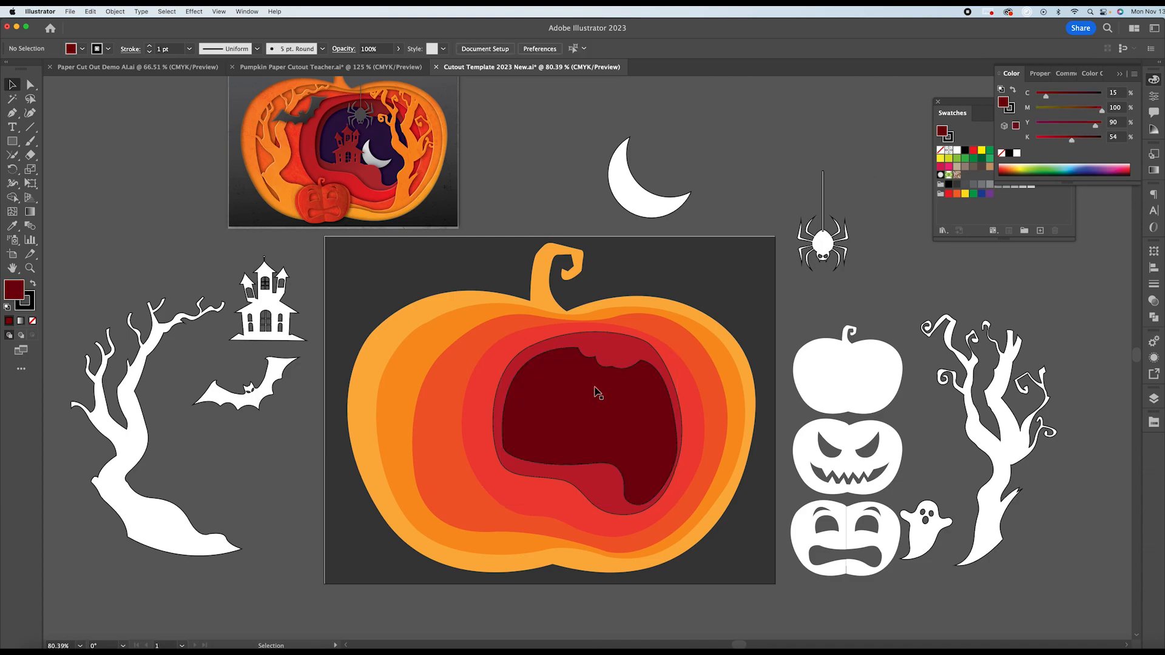
key("x")
left_click(32, 320)
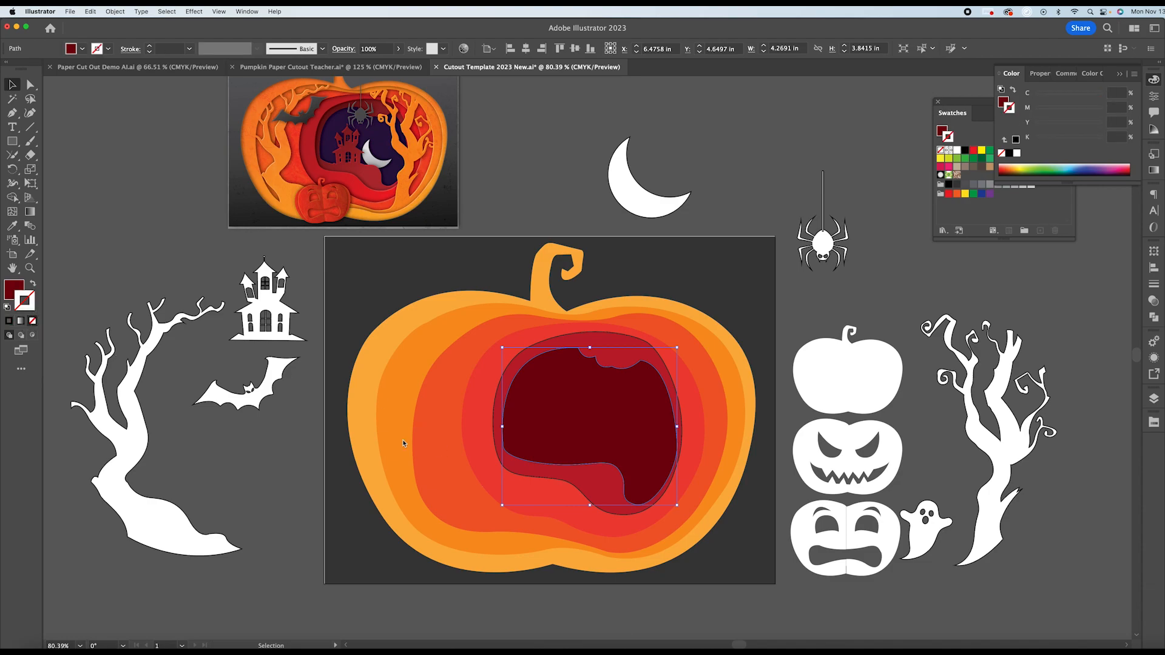
Remove the black stroke from the dark red ring around the maroon shape and deselect it.
left_click(597, 343)
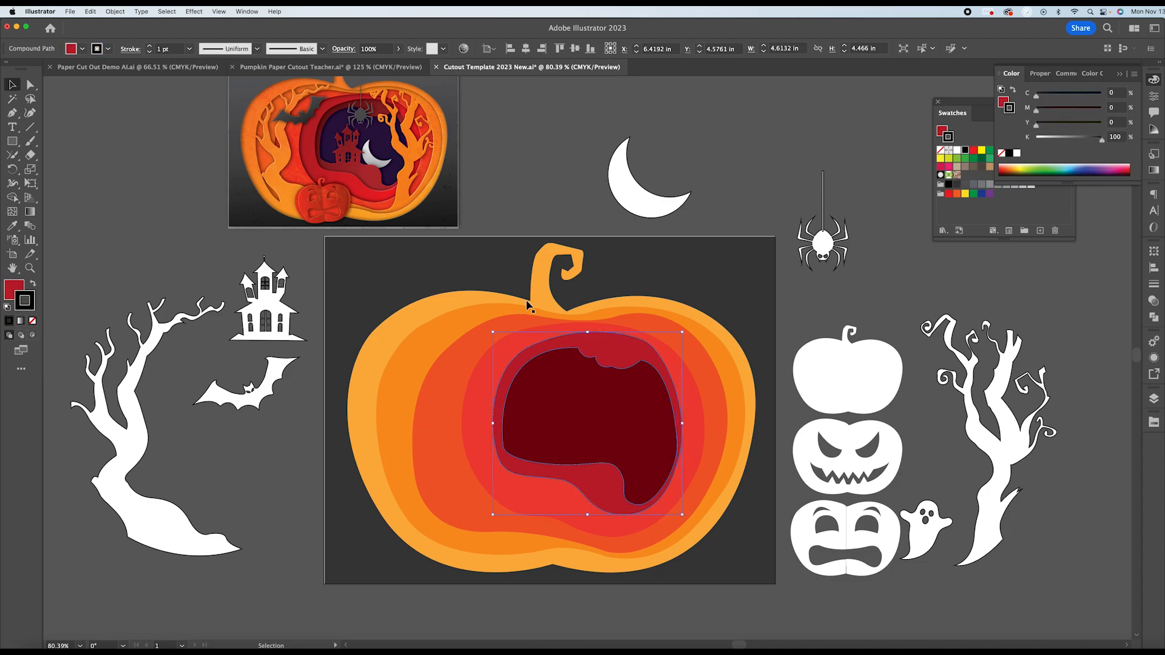
left_click(32, 321)
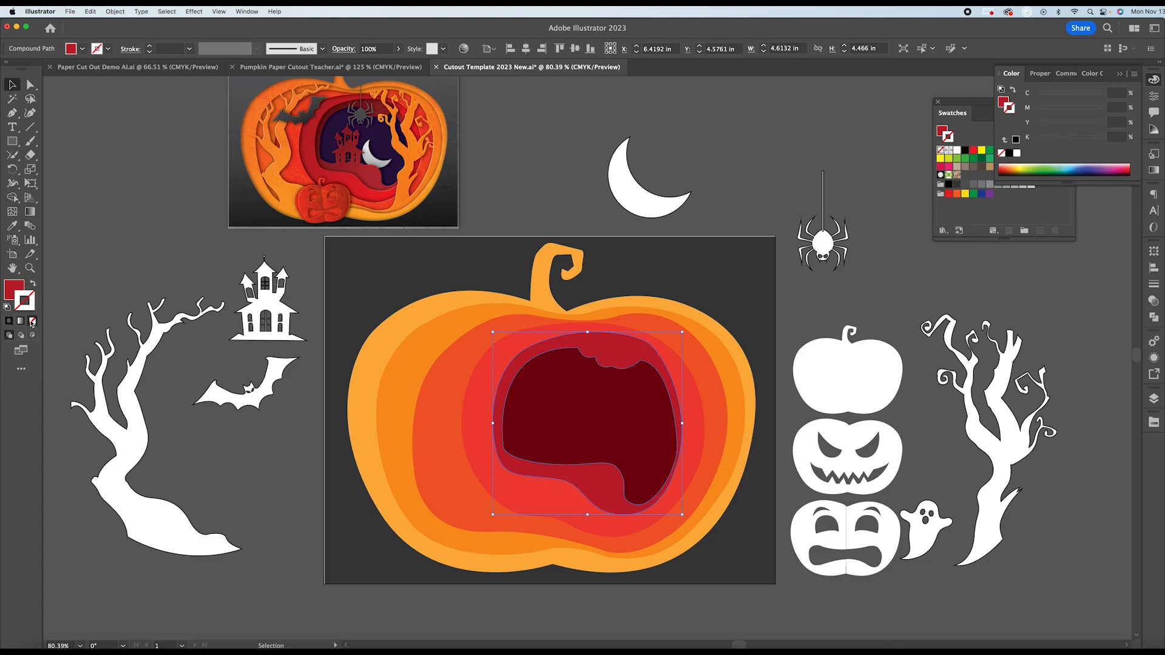
left_click(577, 198)
scroll(533, 195, "down", 3)
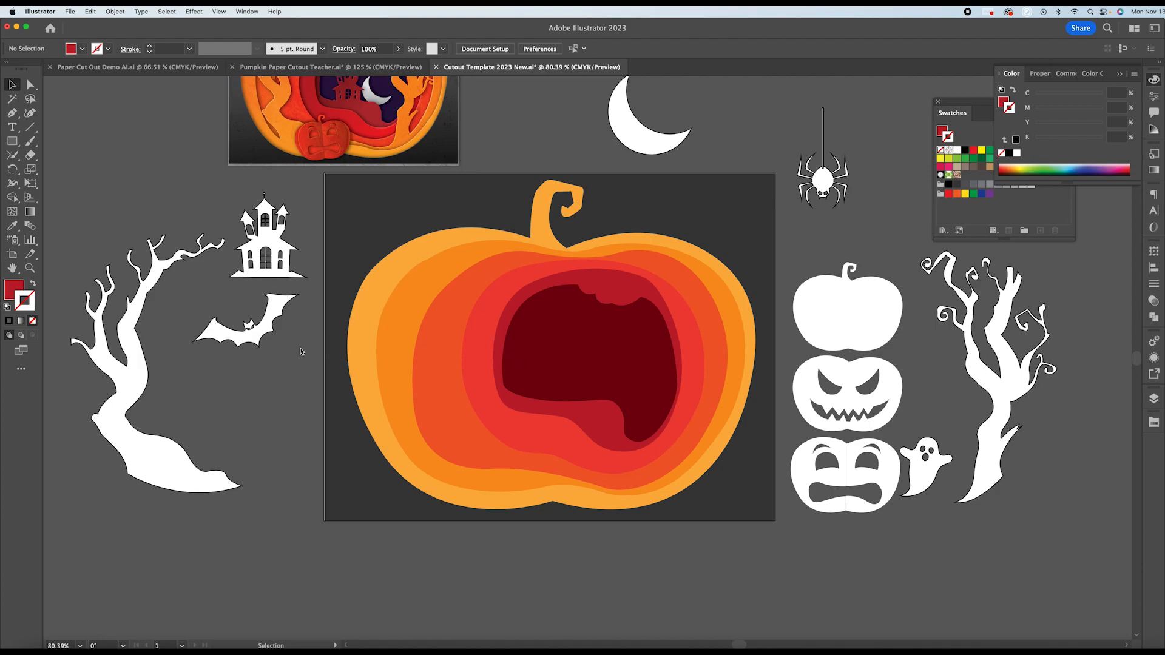
Apply a Drop Shadow to the background and all pumpkin layers: Multiply, 75% opacity, X offset 0.04 in, Y offset 0 in, blur 0.09 in.
left_click(549, 360)
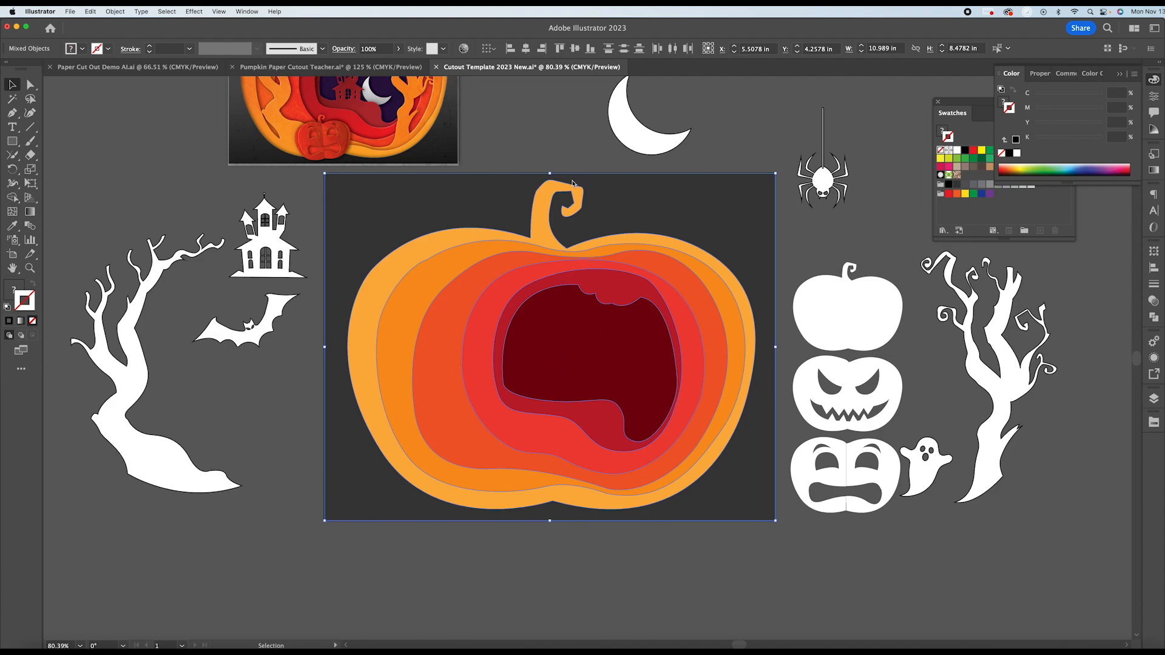
left_click(318, 203)
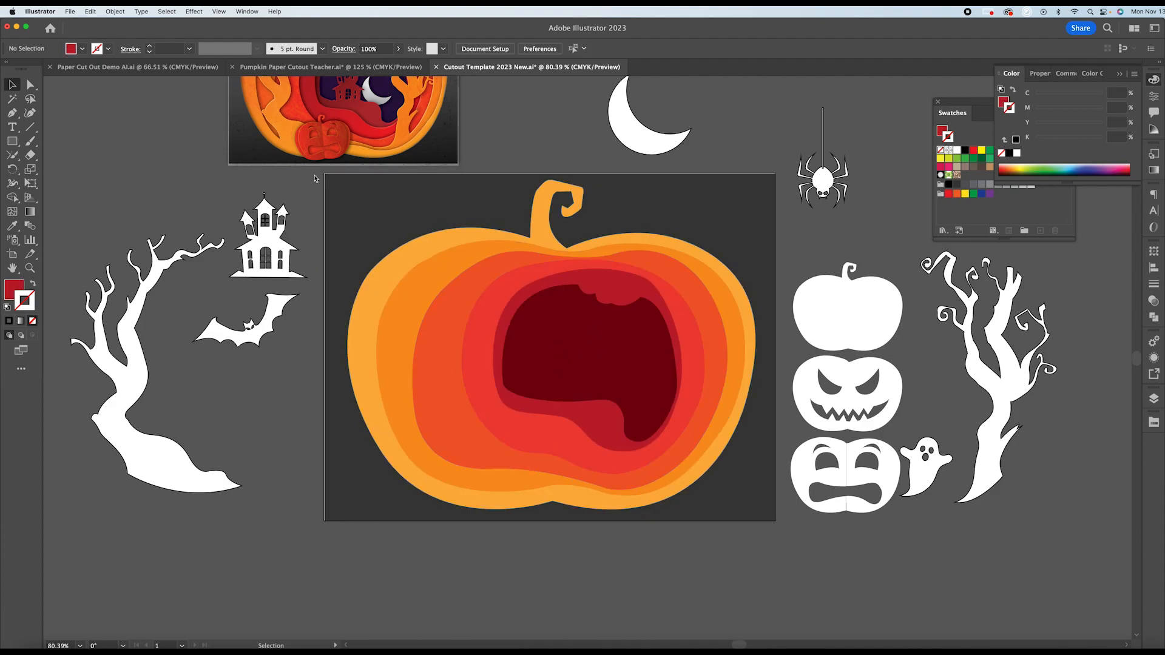
left_click_drag(326, 180, 725, 507)
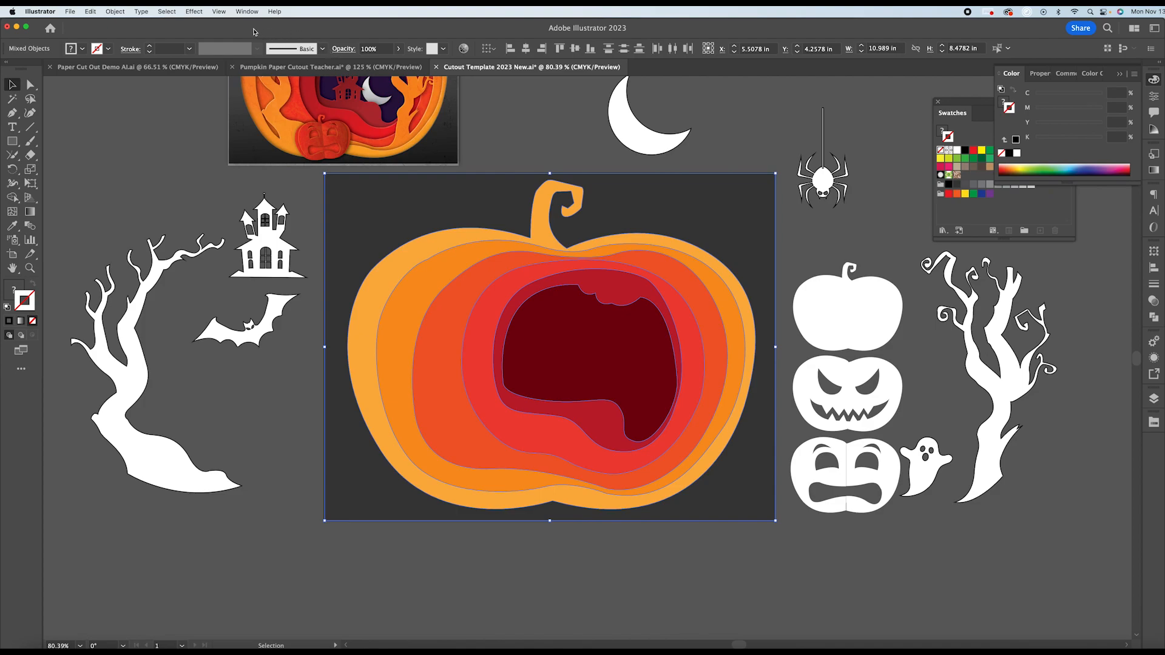
left_click(219, 11)
mouse_move(194, 10)
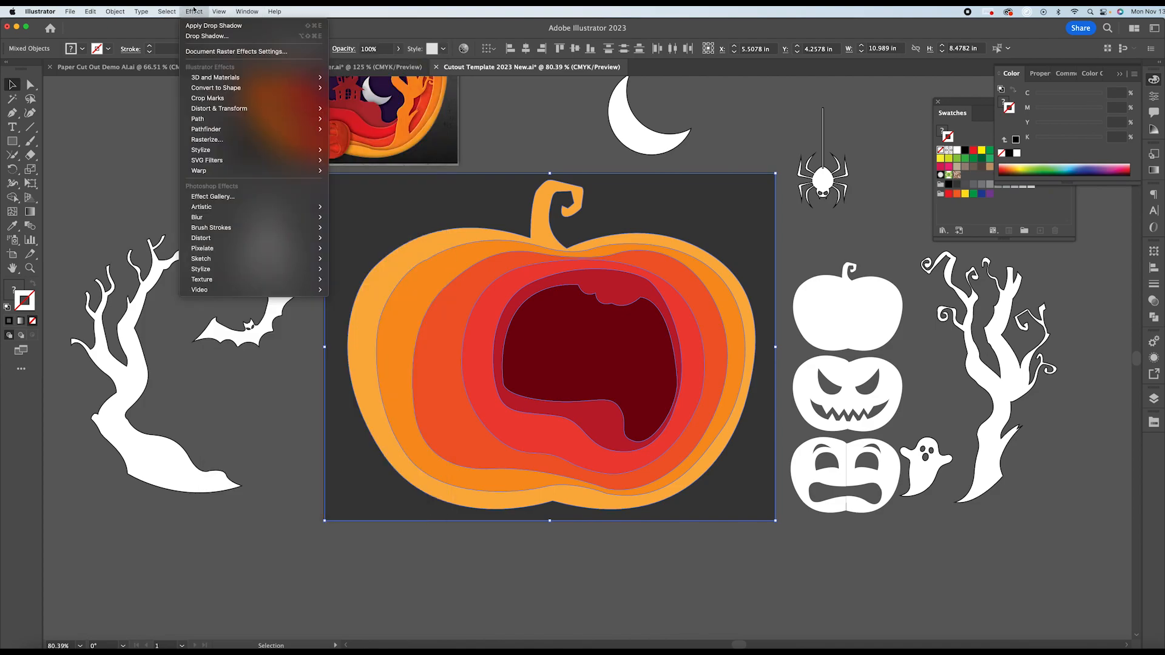
mouse_move(240, 155)
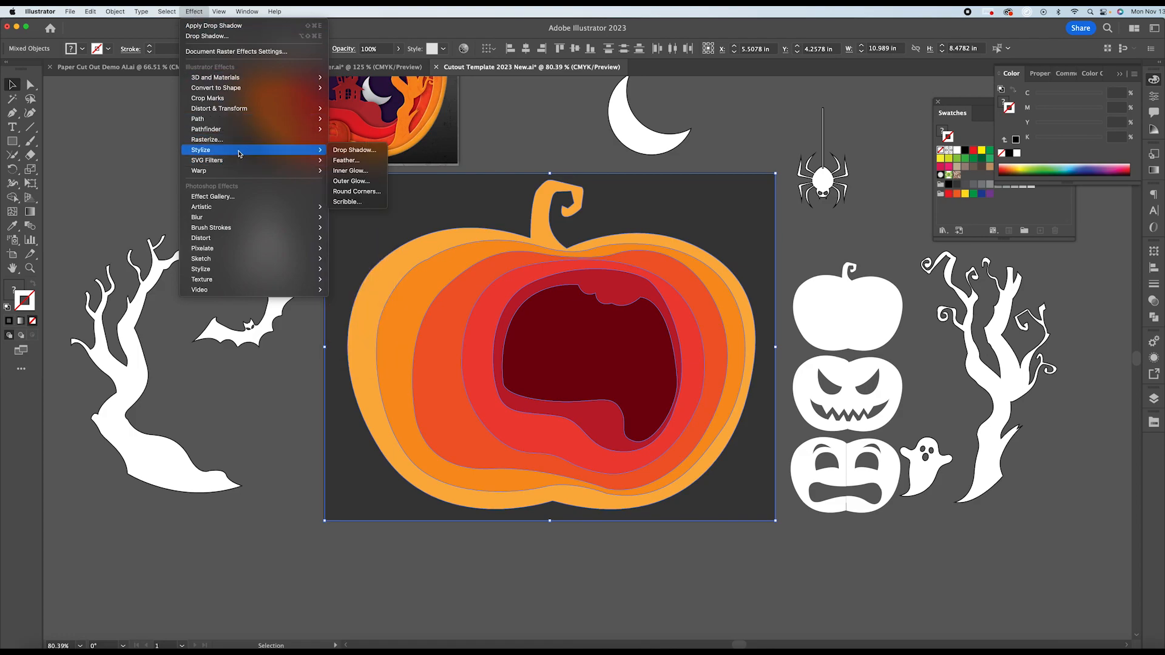
left_click(355, 153)
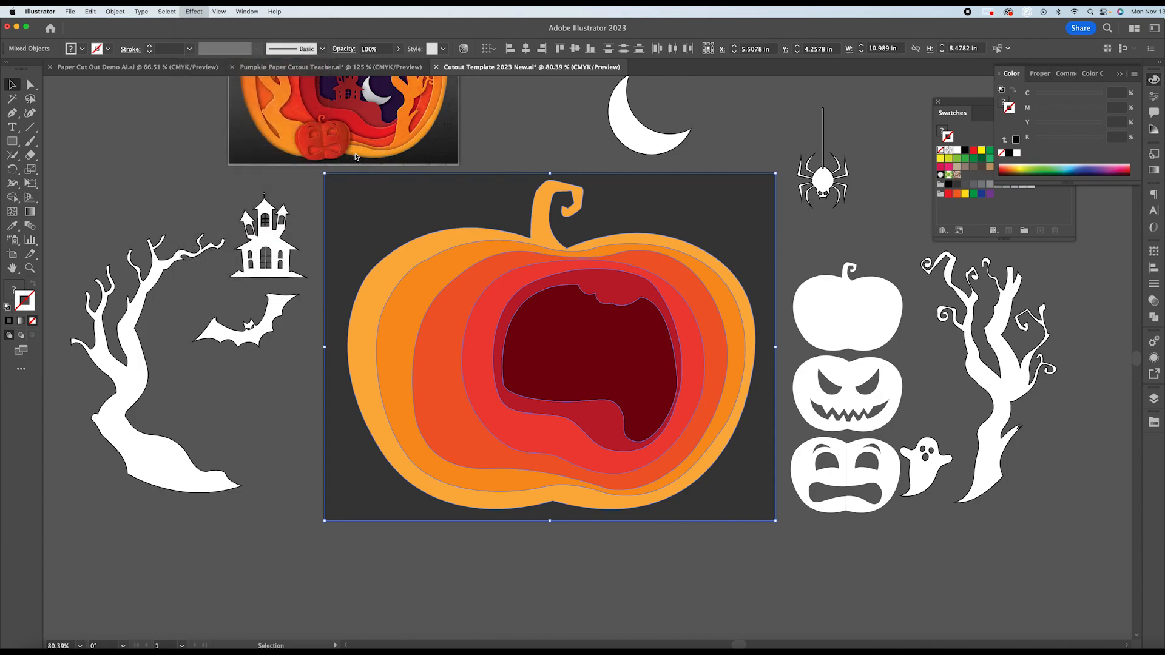
left_click_drag(684, 475, 730, 209)
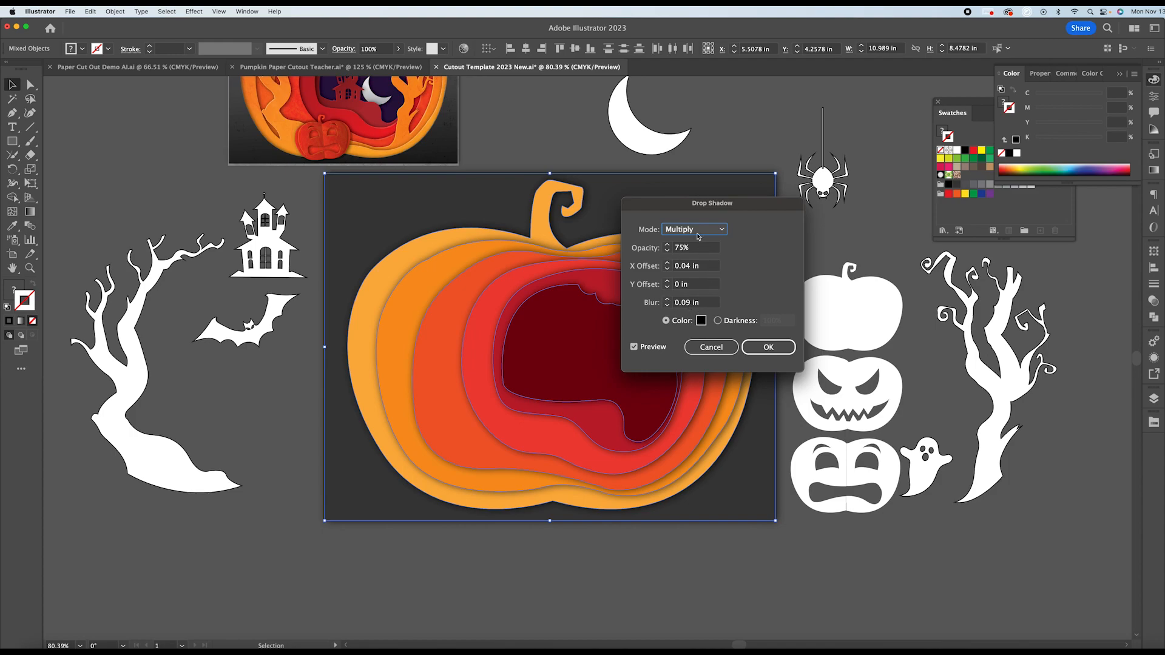
left_click(773, 353)
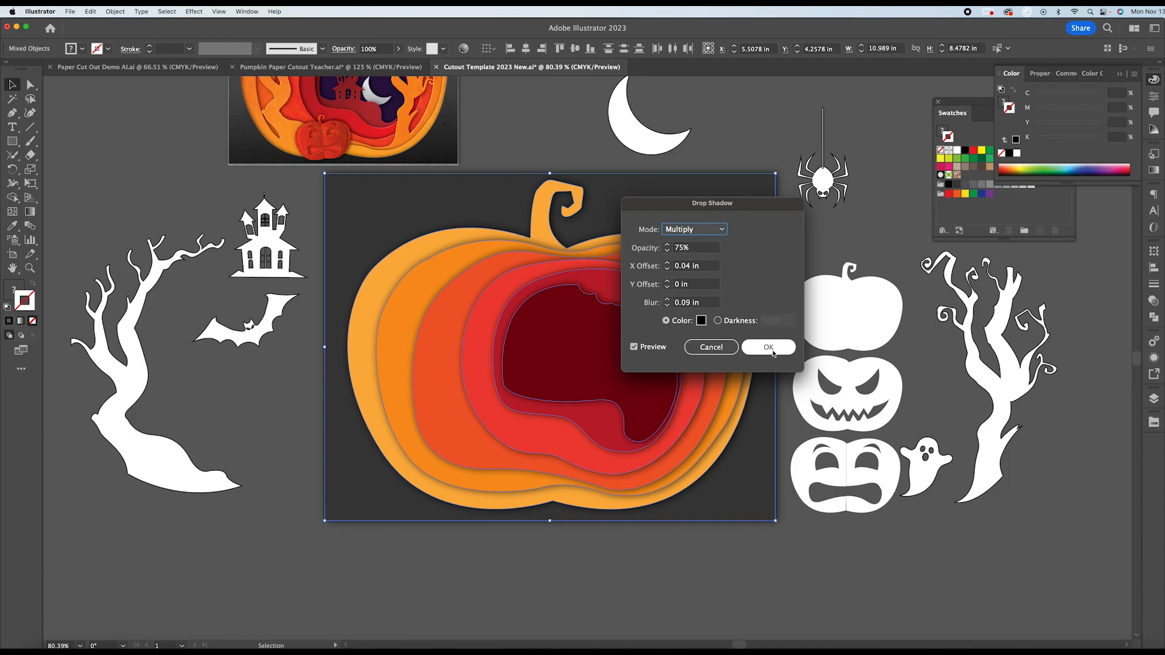
left_click(773, 353)
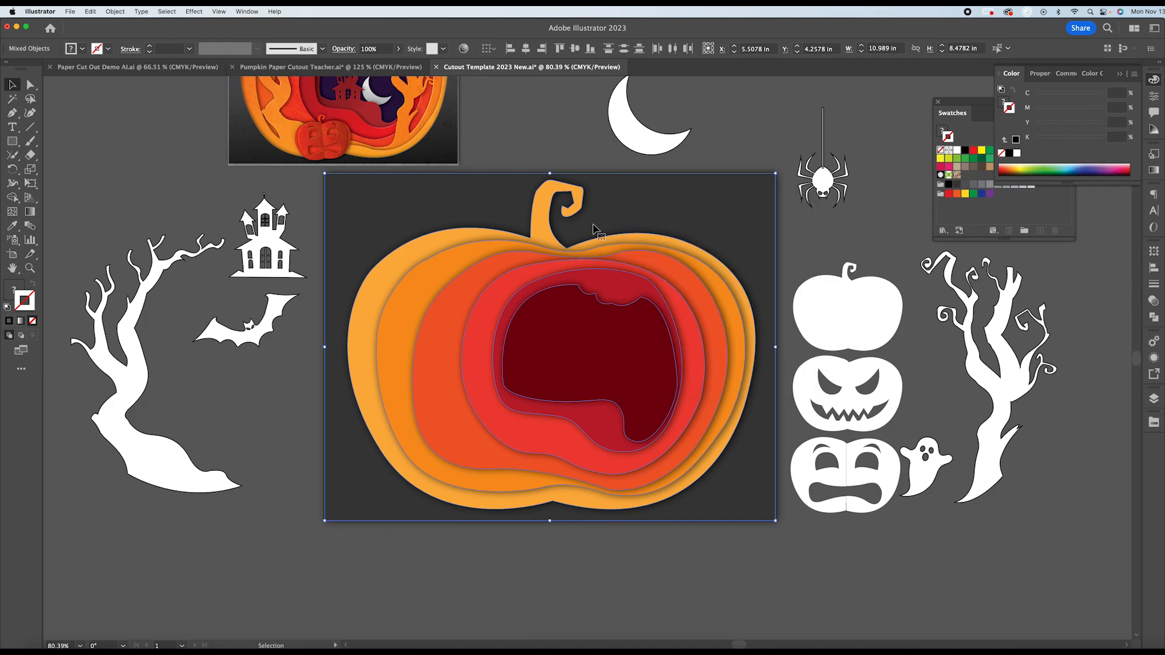
left_click(529, 131)
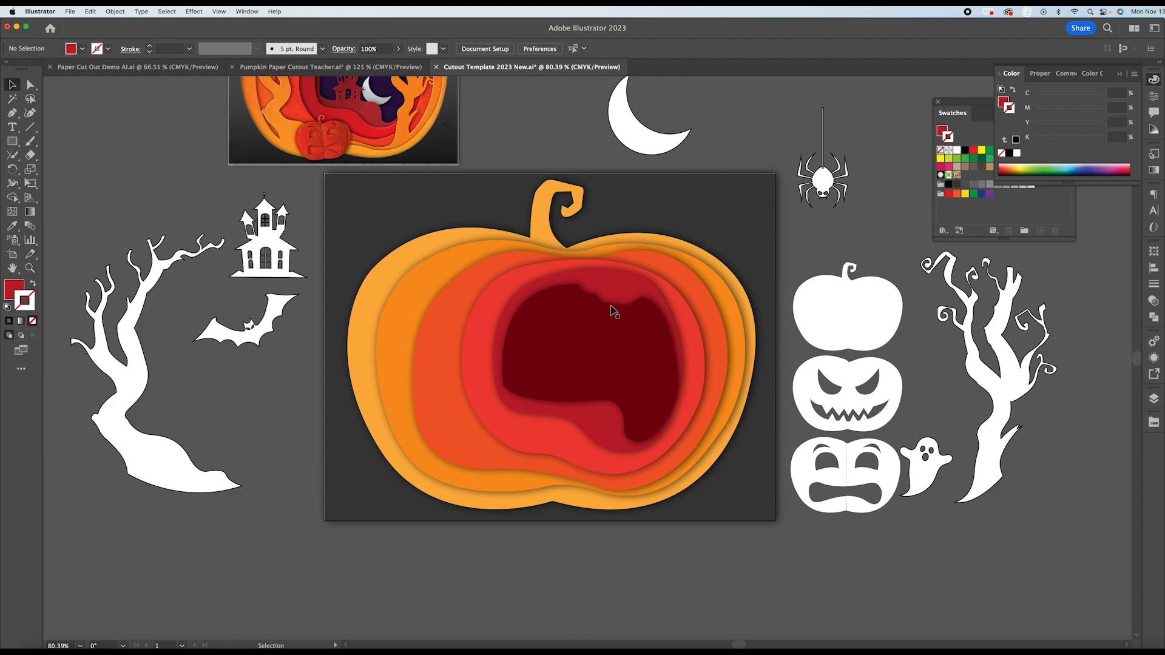
Send the innermost maroon shape backward, behind the dark red ring.
left_click(601, 328)
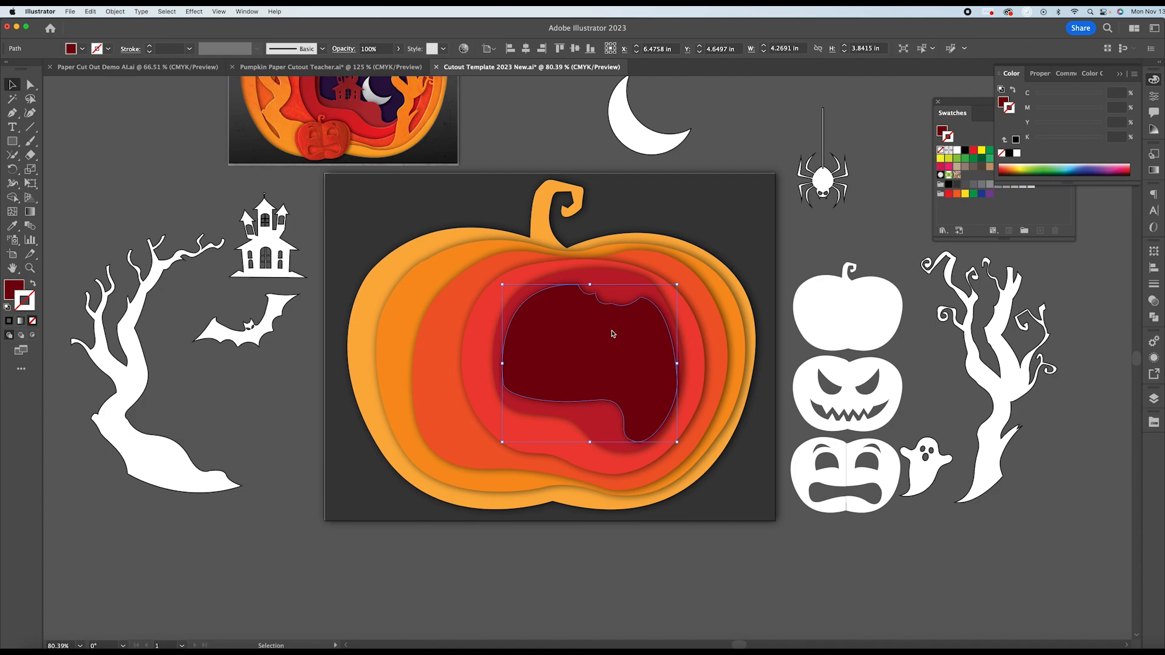
key("a")
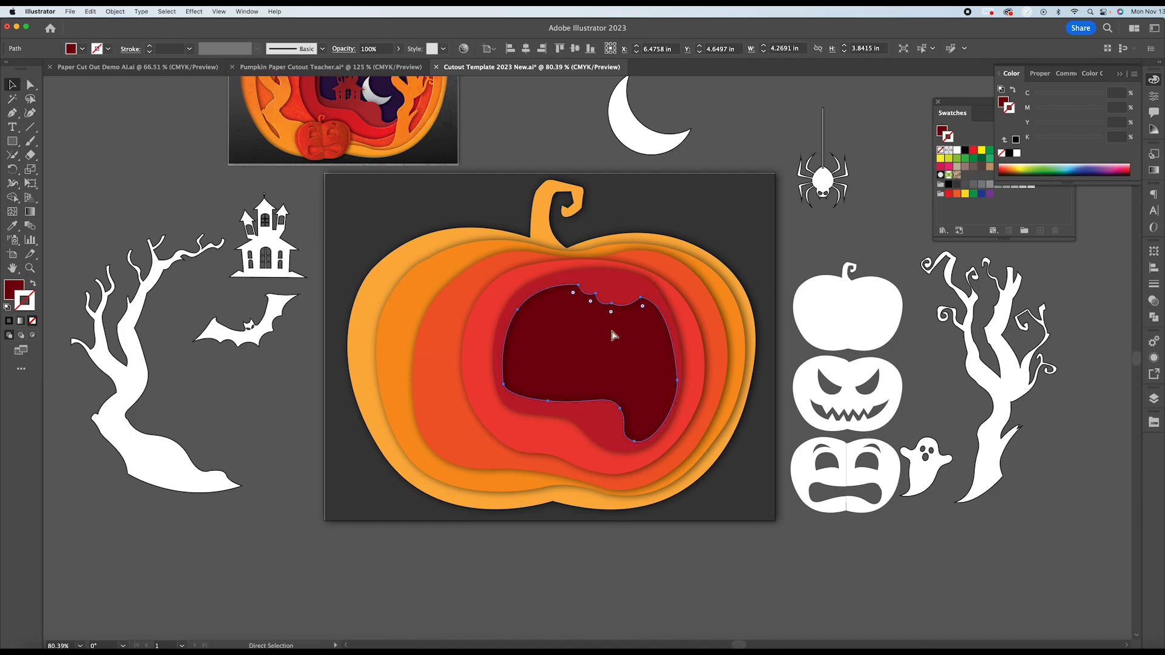
key("v")
key("super+shift+a")
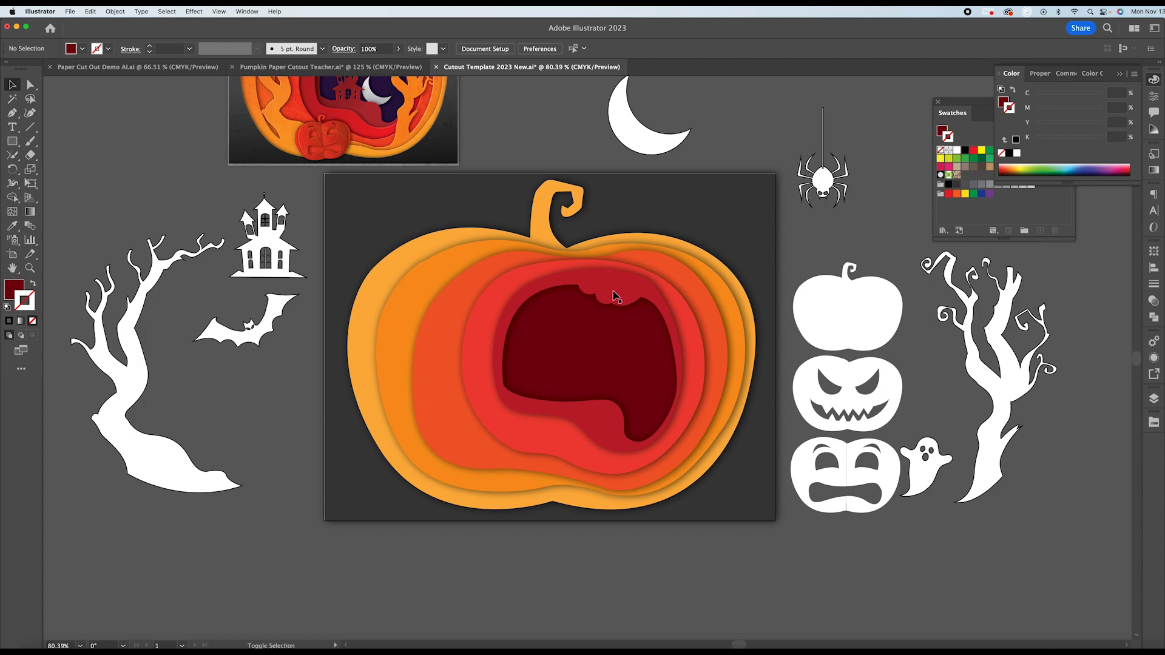
Send the maroon shape and the dark red ring together backward, behind the bright red ring.
left_click(599, 344)
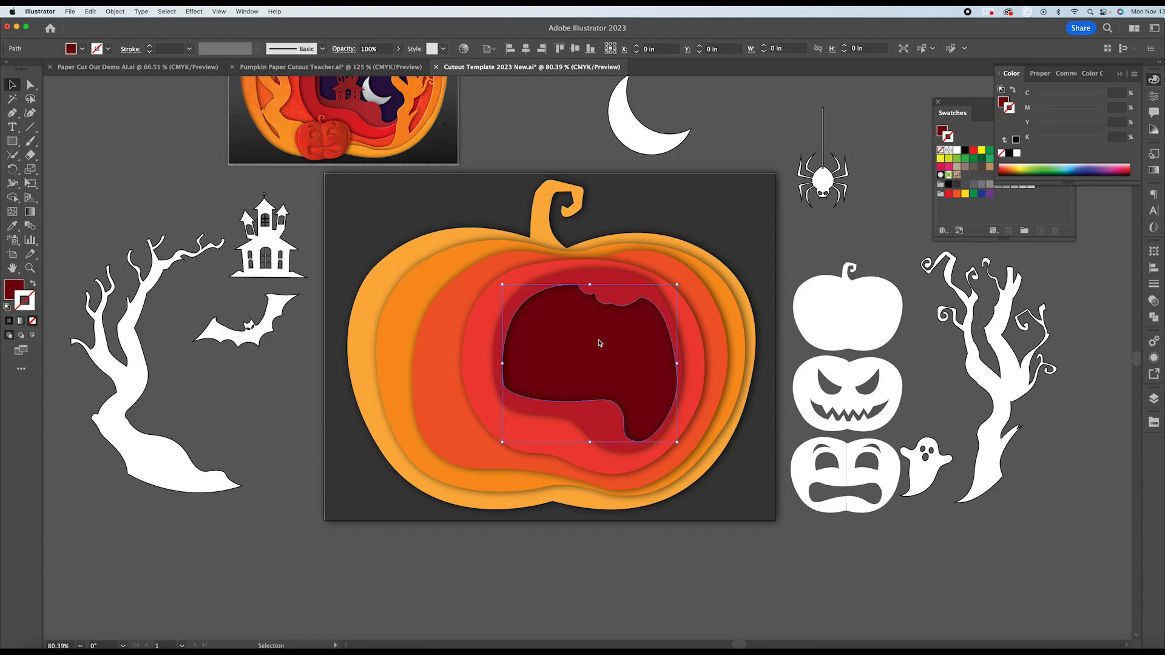
left_click(613, 296, "shift")
key("a")
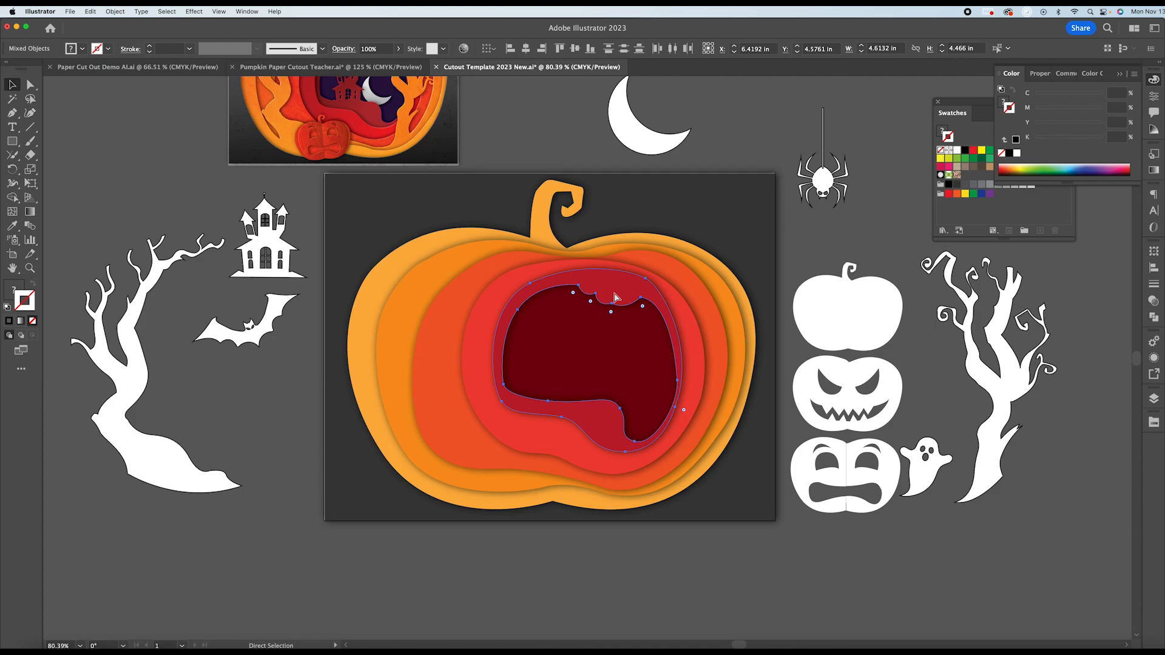
key("v")
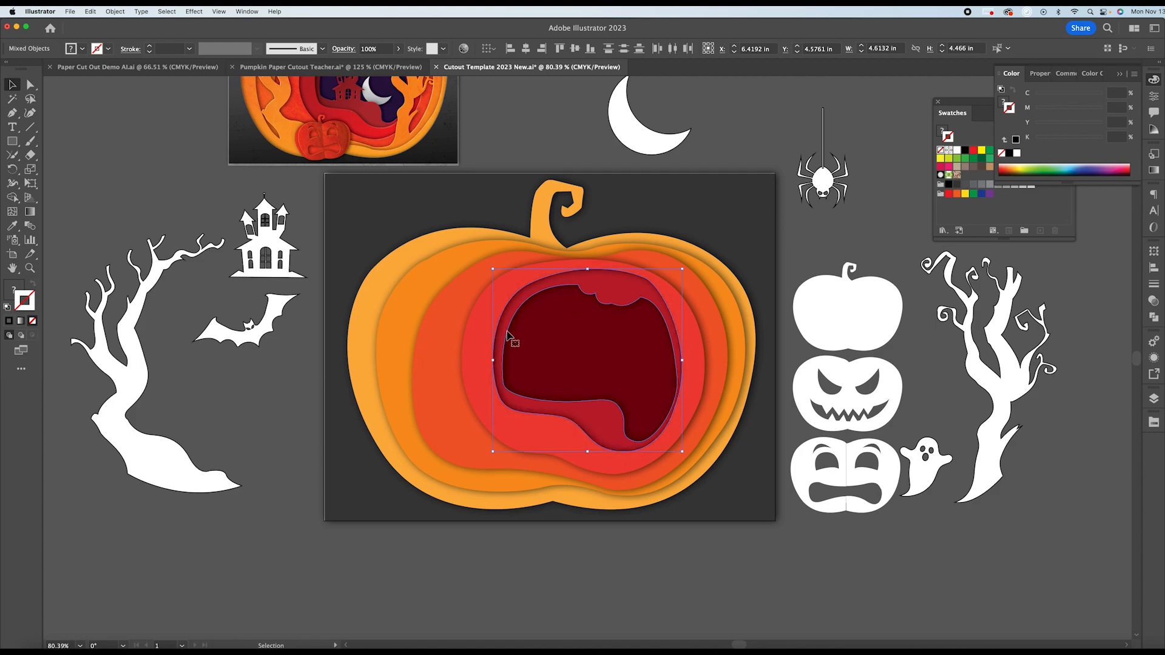
left_click(588, 157)
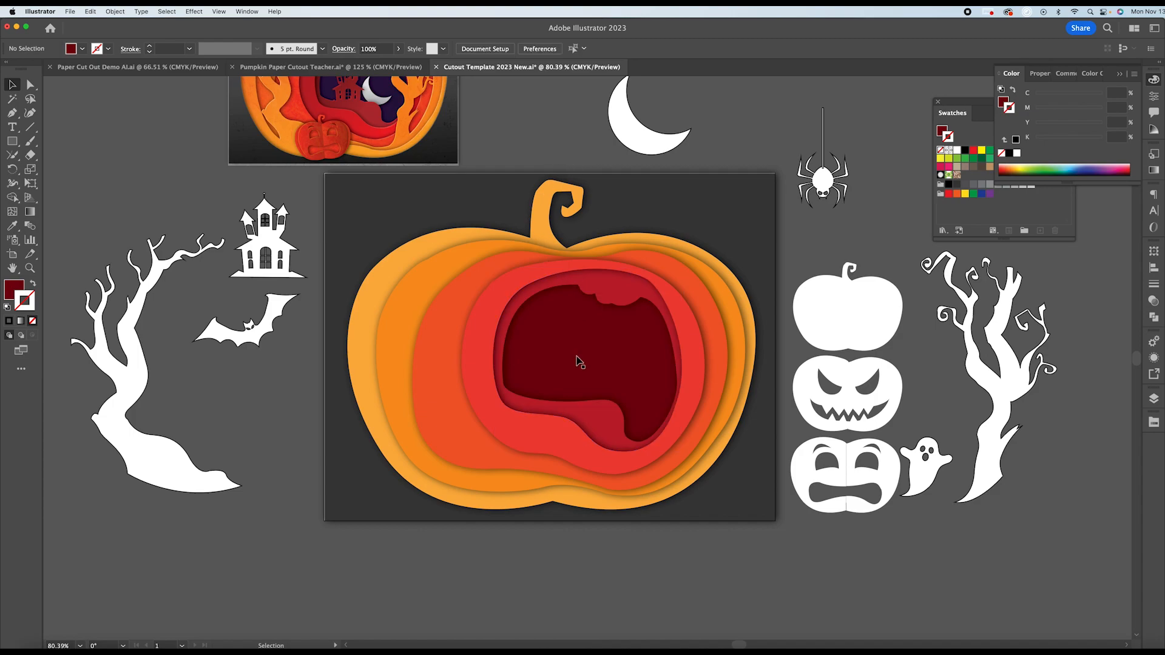
Send the maroon shape, dark red ring and bright red ring together backward, behind the red-orange ring.
left_click(617, 372)
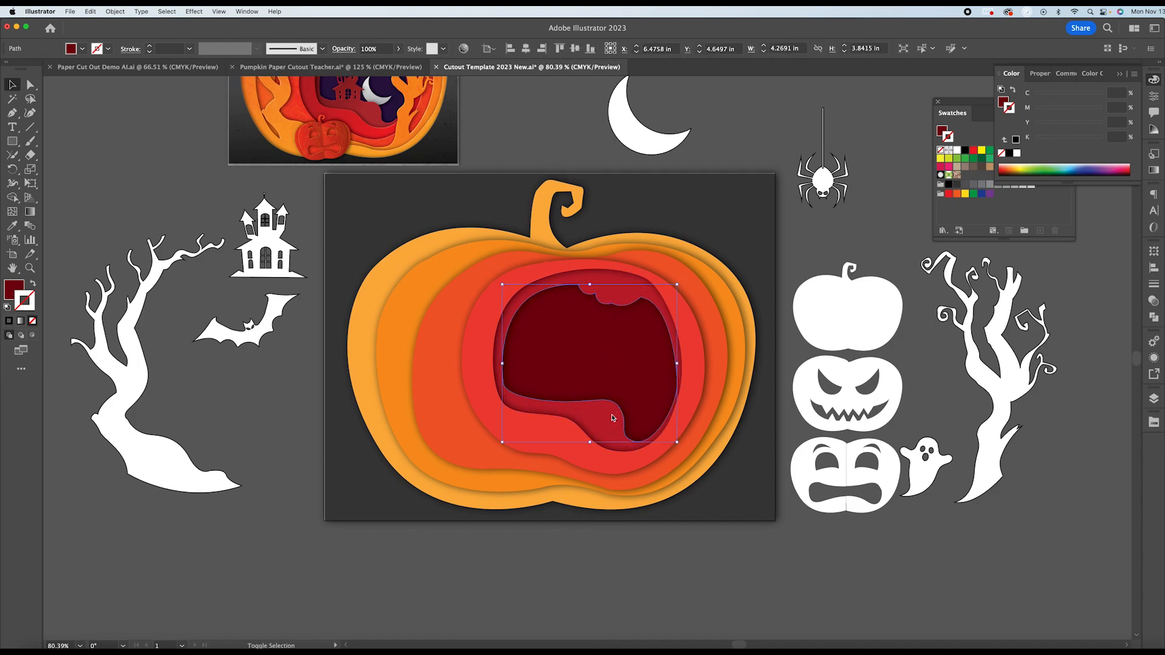
left_click(574, 429, "shift")
key("a")
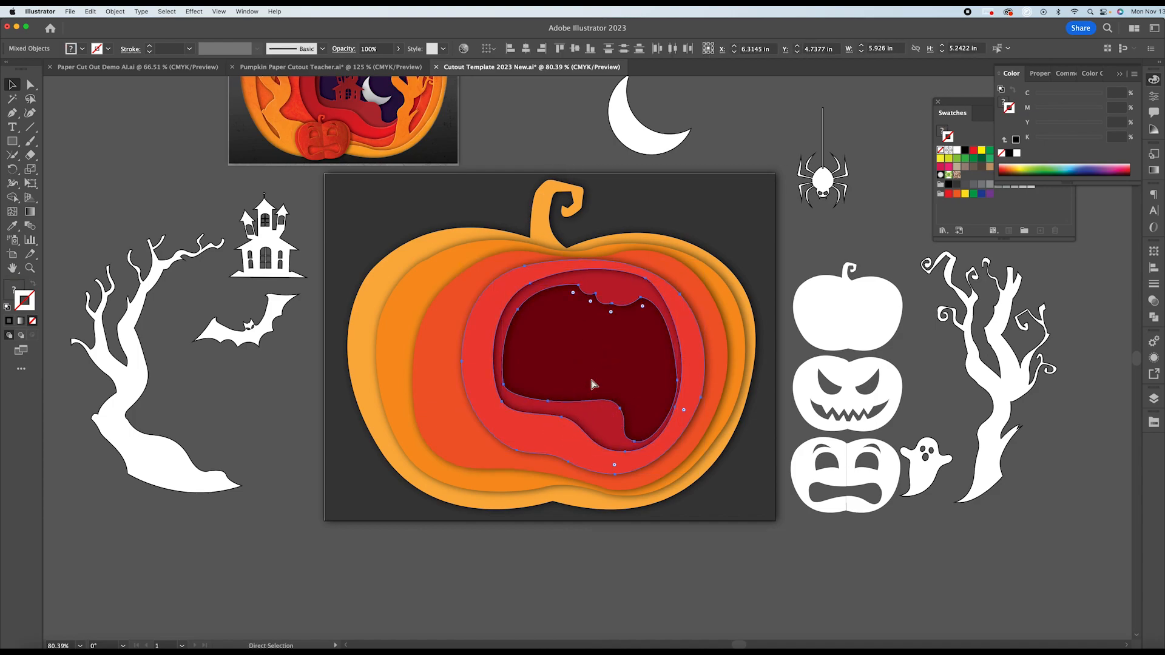
key("v")
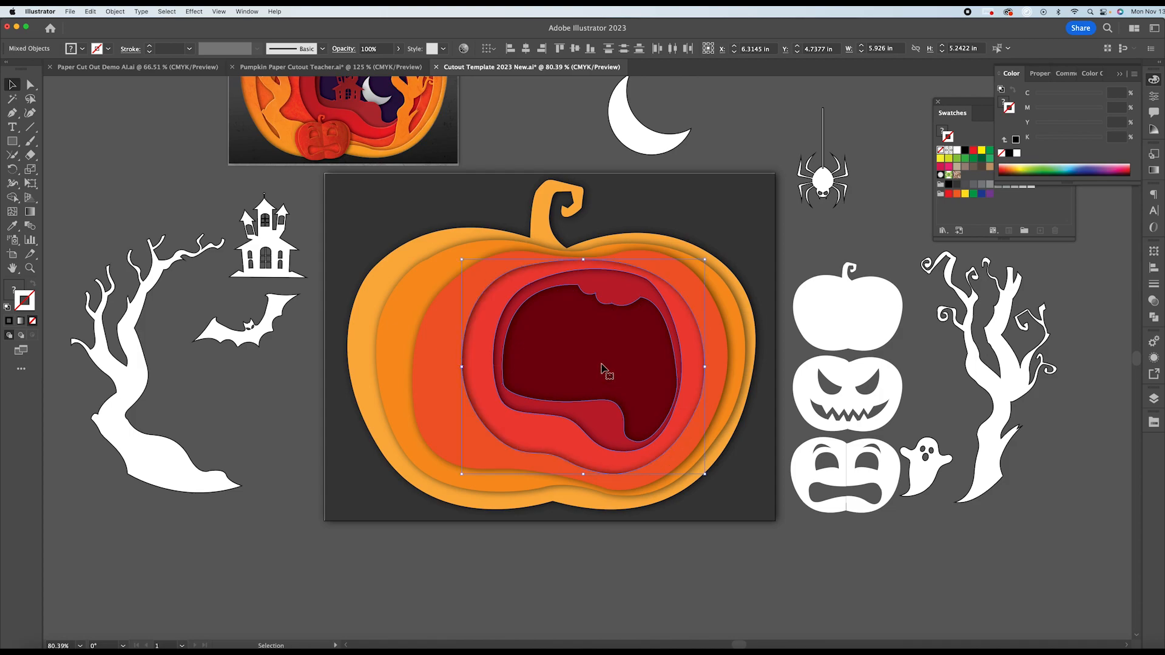
Add the red-orange ring to the selected inner layers and send them all backward, behind the orange ring.
left_click(450, 380, "shift")
key("a")
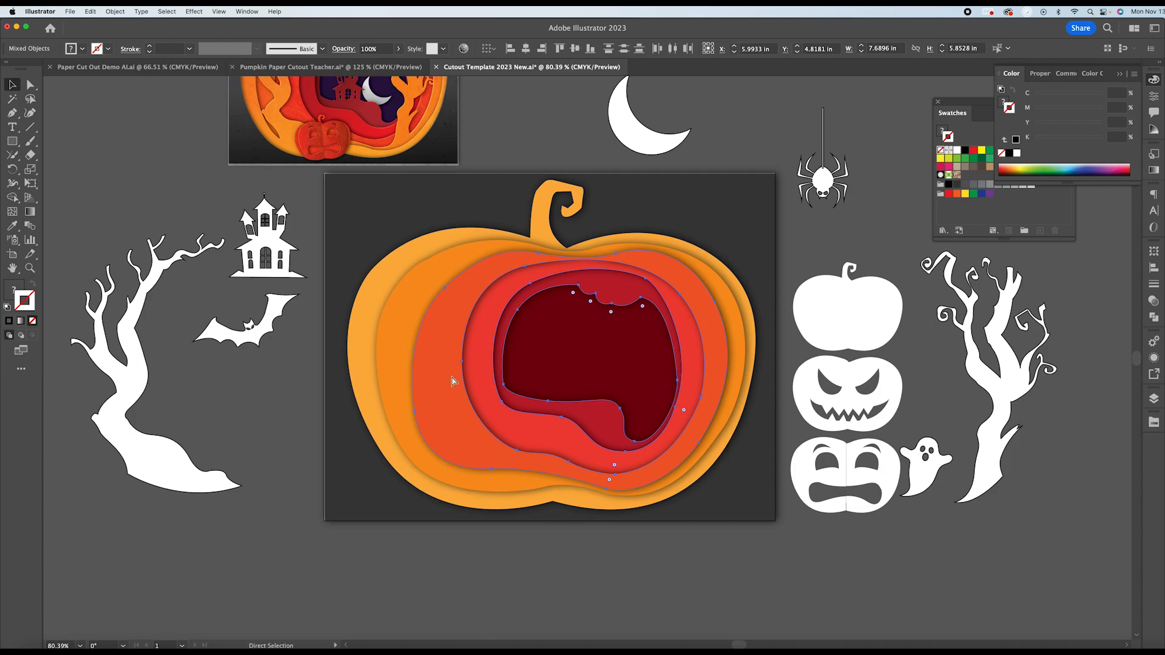
key("v")
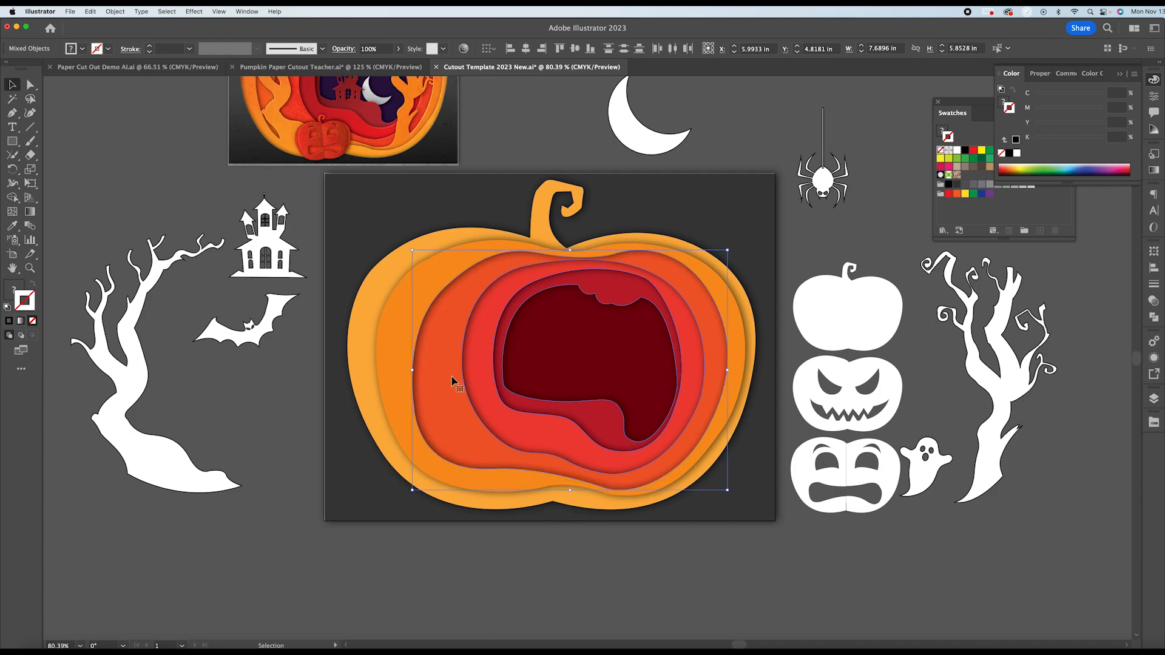
Add the orange ring to the selected layers and send them all backward, behind the outermost yellow-orange pumpkin ring.
left_click(424, 292, "shift")
key("a")
key("v")
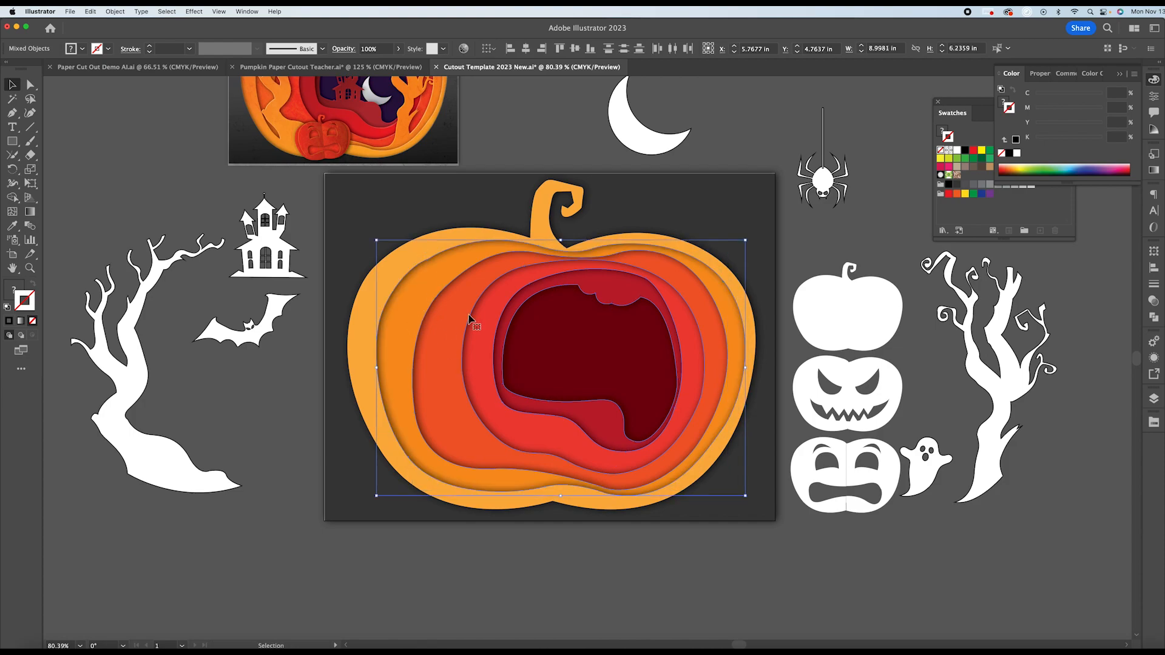
Add the outermost pumpkin ring with the stem to the selection, send all layers behind the dark background, and deselect.
key("a")
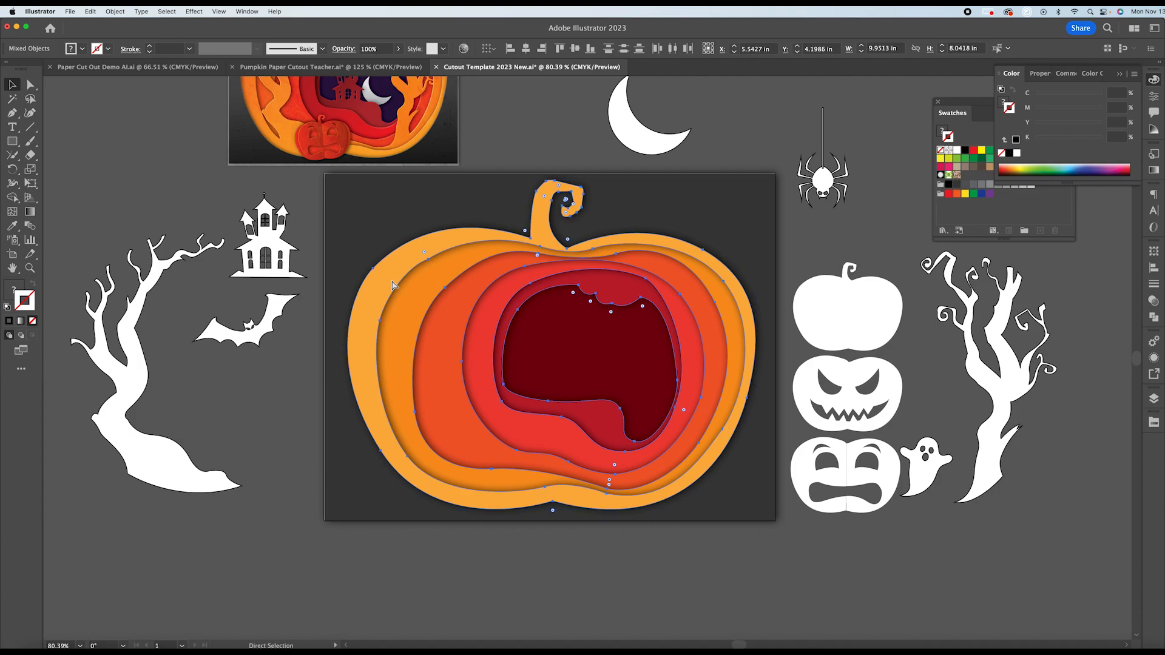
key("v")
left_click(533, 151)
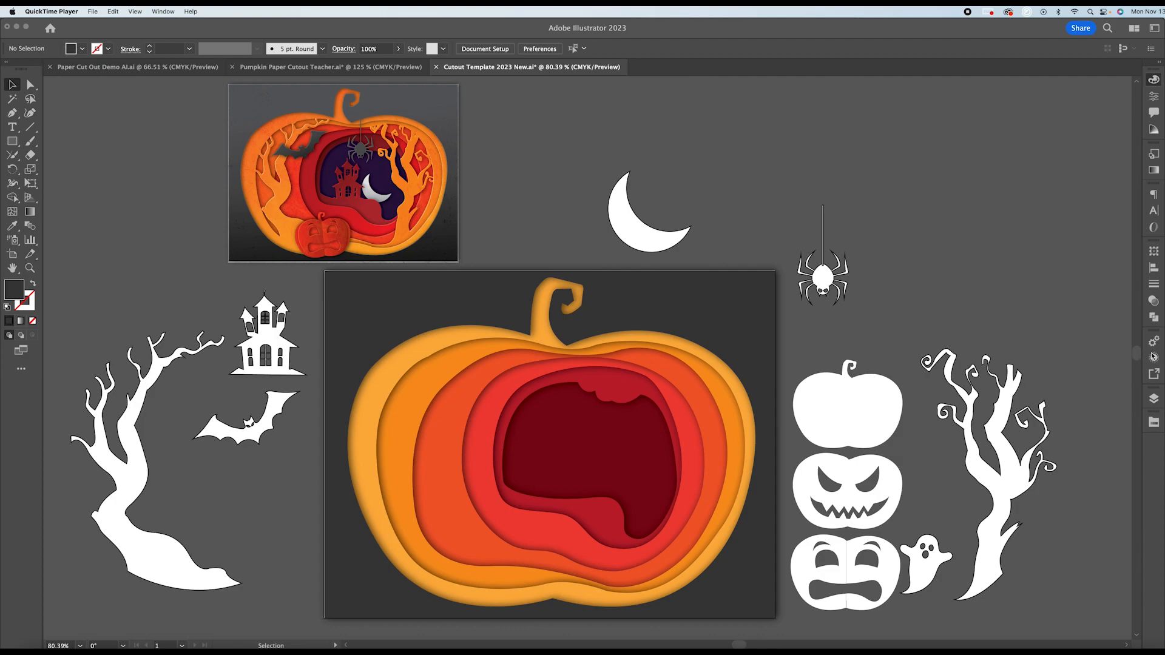
Show the Appearance panel and make it taller so all its attributes fit.
left_click(1155, 359)
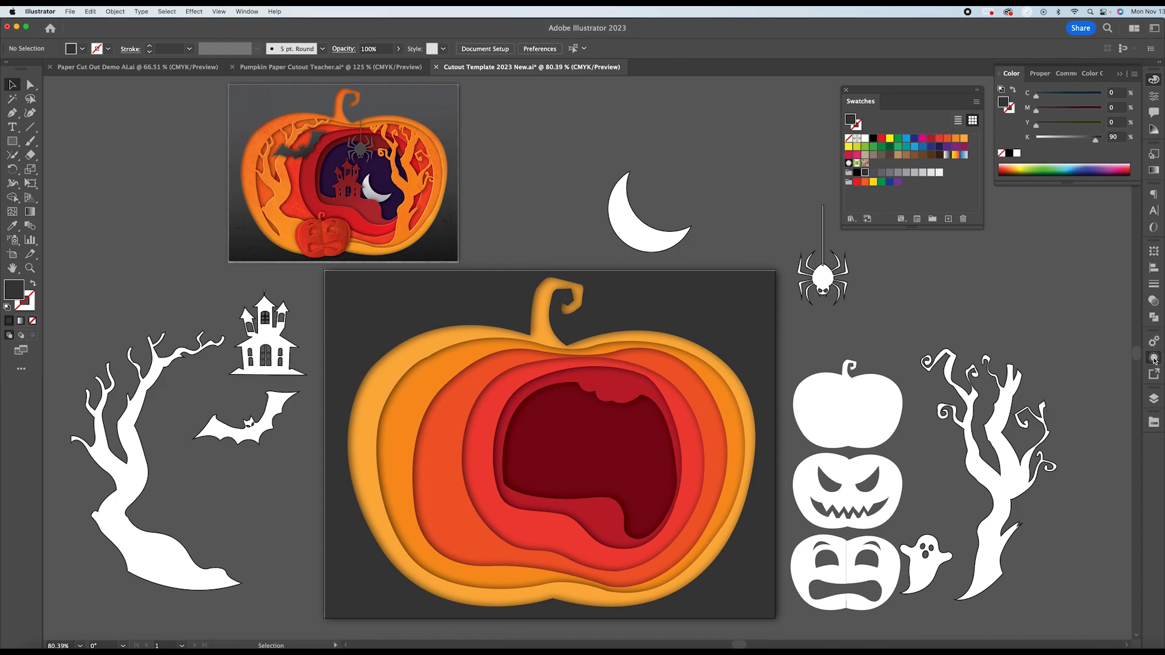
left_click(1154, 359)
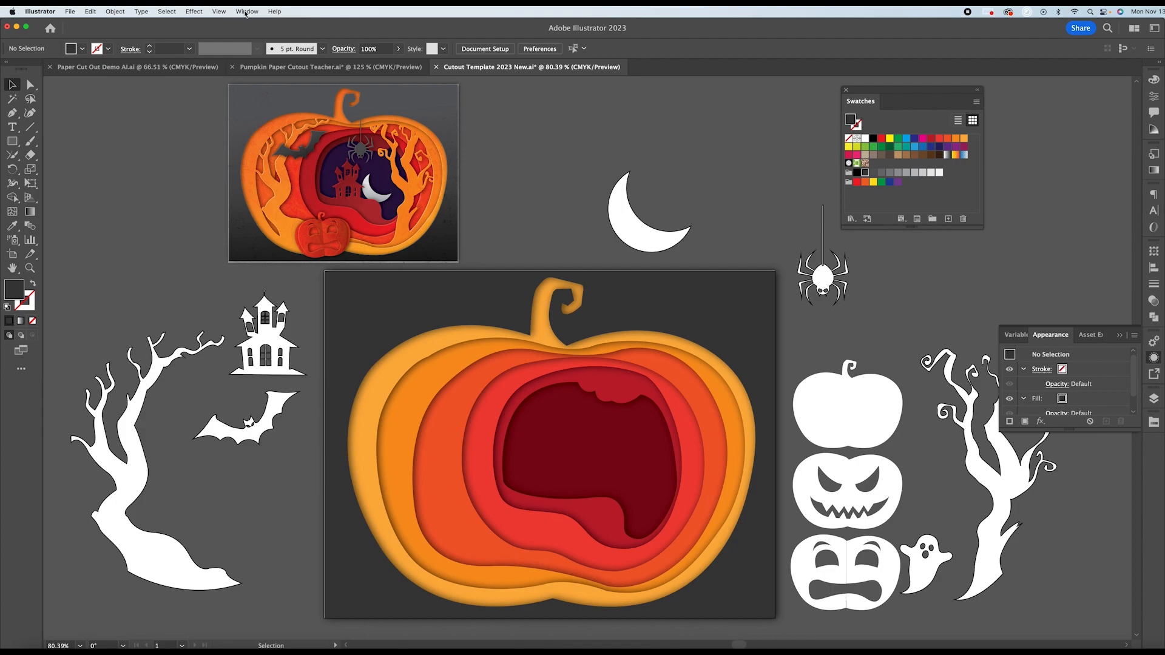
left_click(245, 12)
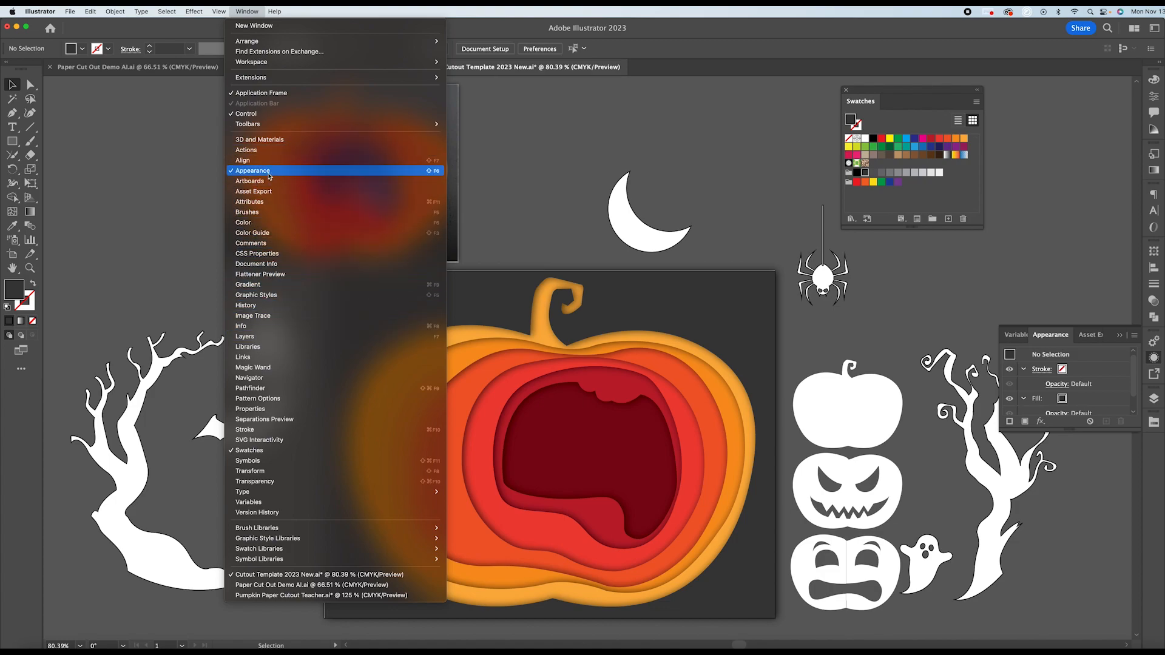
left_click(1074, 437)
left_click_drag(1074, 432, 1078, 486)
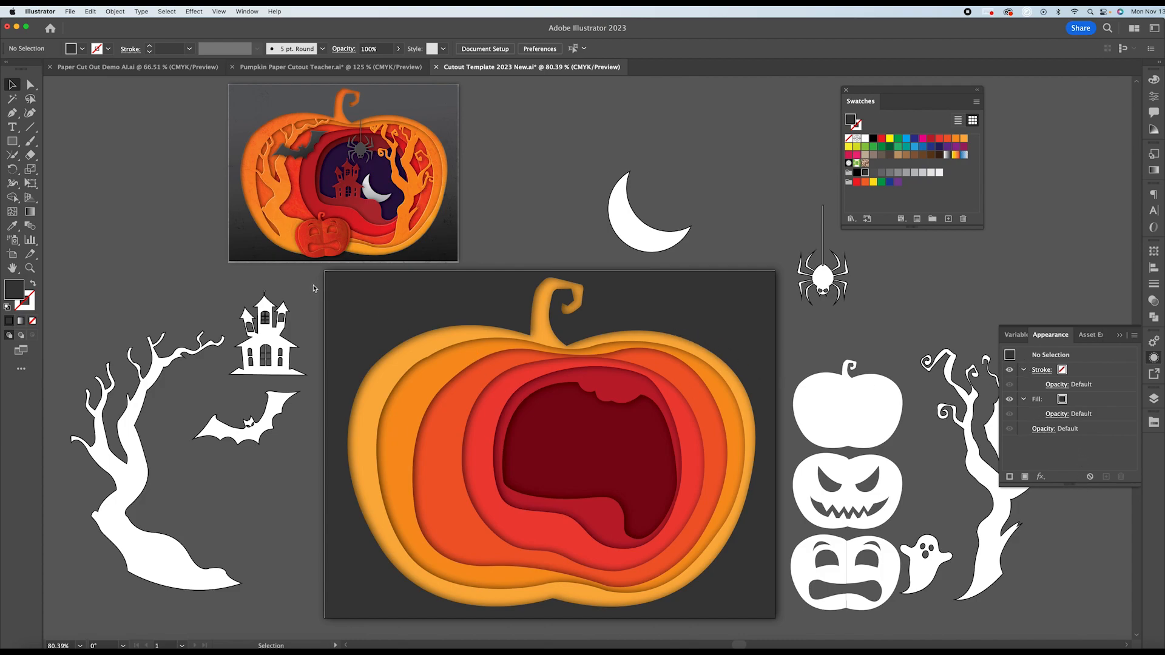
Hide the Drop Shadow effect on the background and all pumpkin layers, then check the appearance of individual rings.
left_click_drag(313, 284, 736, 598)
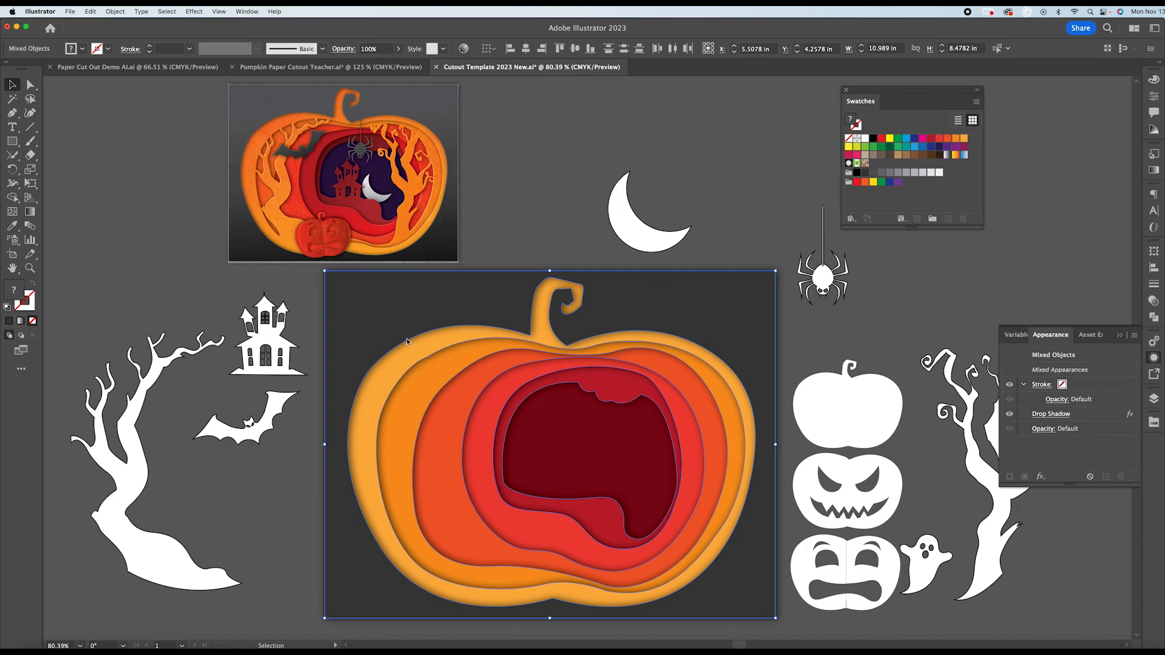
left_click(1010, 416)
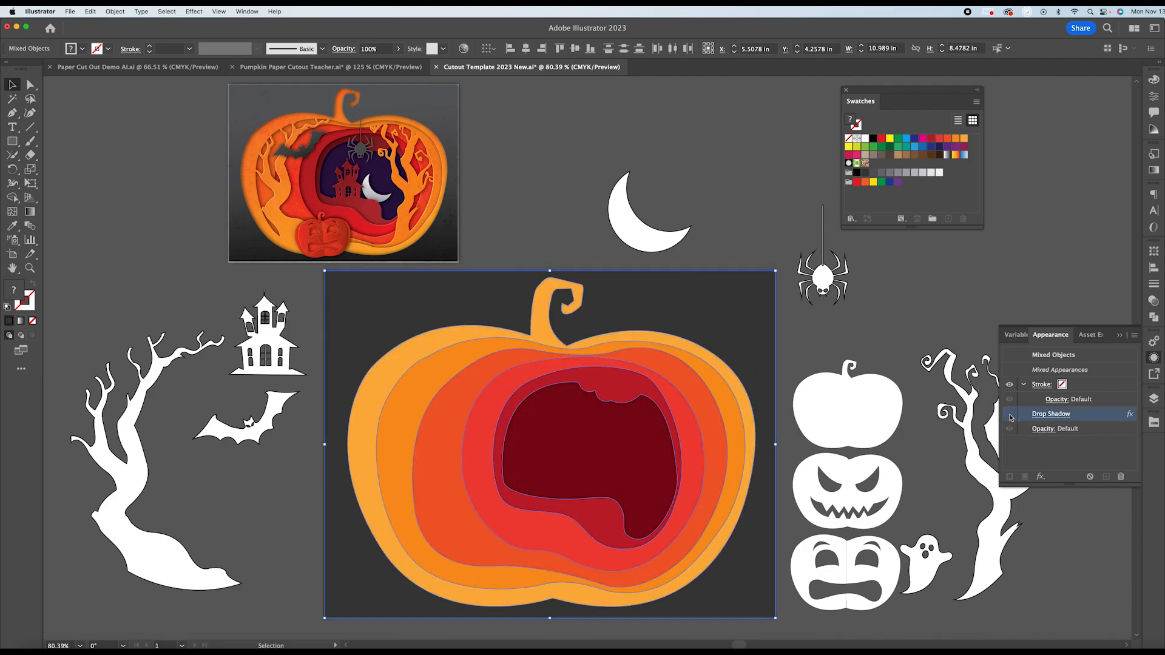
left_click(300, 467)
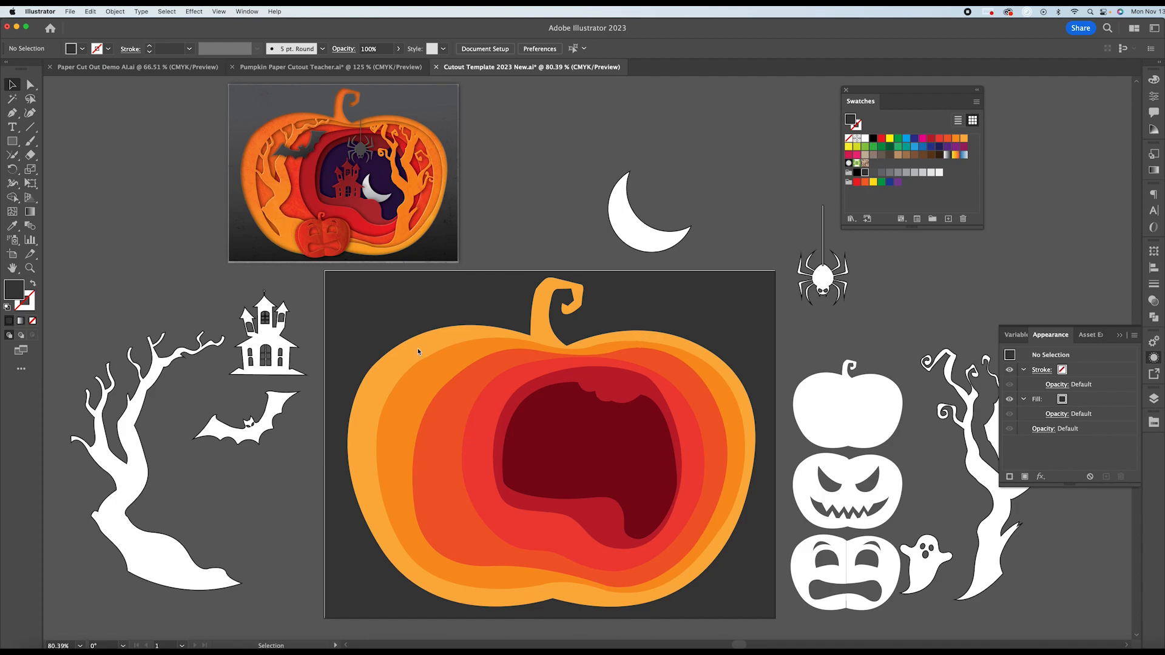
left_click(415, 397)
left_click(448, 416)
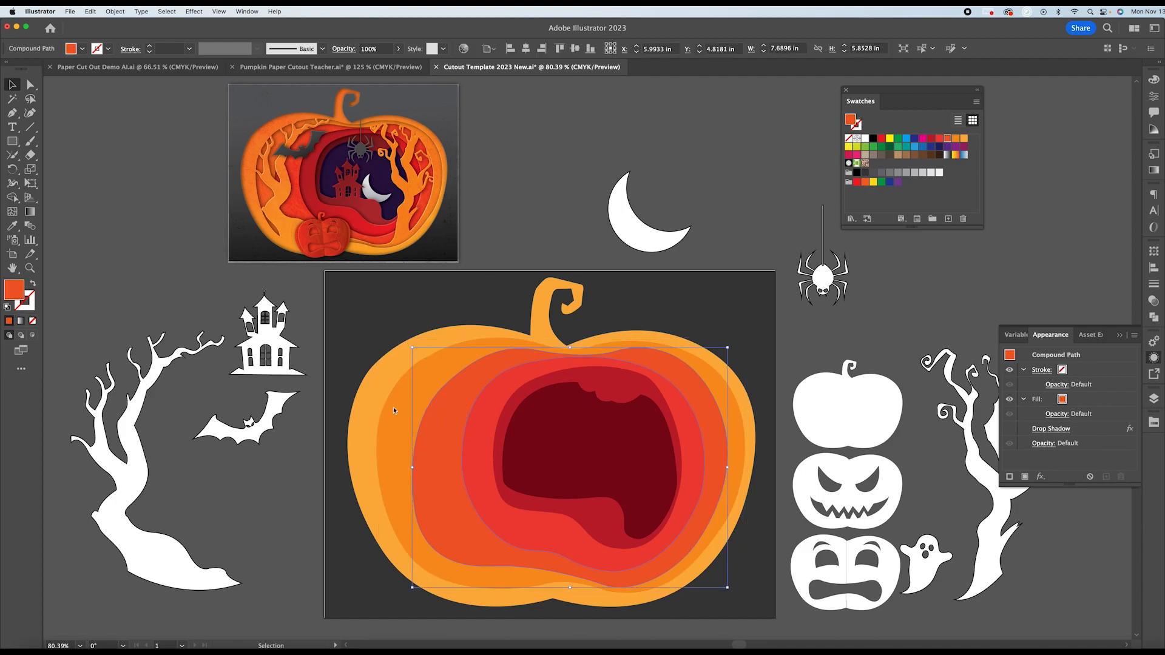
left_click(374, 409)
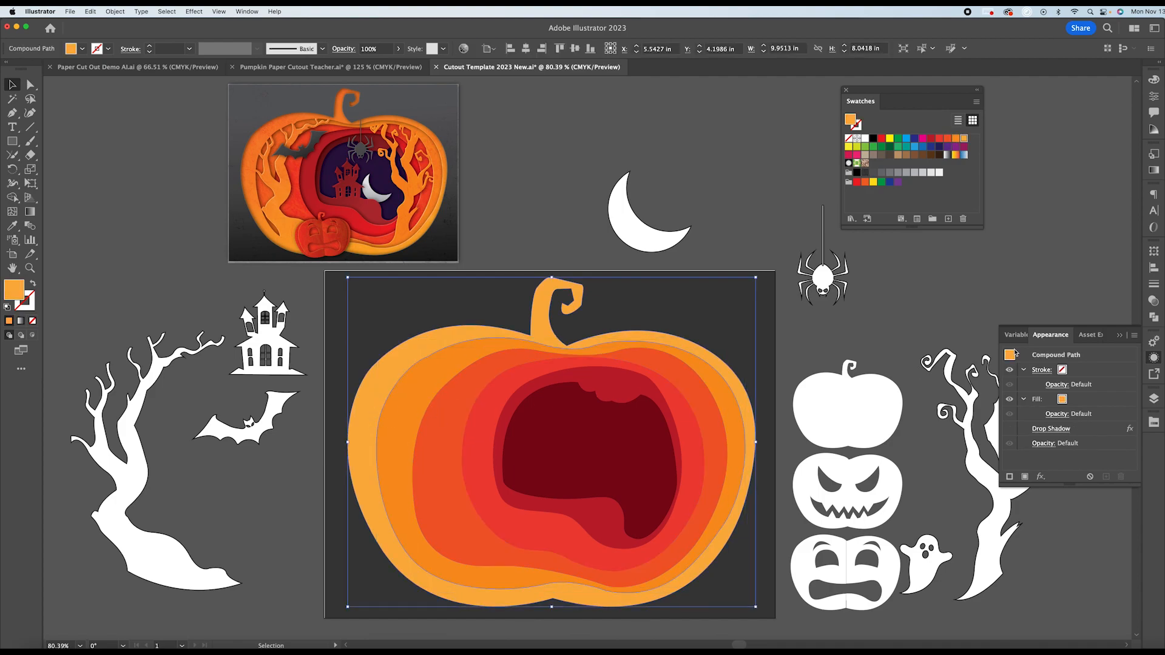
Reselect the background and all pumpkin layers, make their Drop Shadow effect visible again, and deselect.
left_click_drag(327, 294, 769, 584)
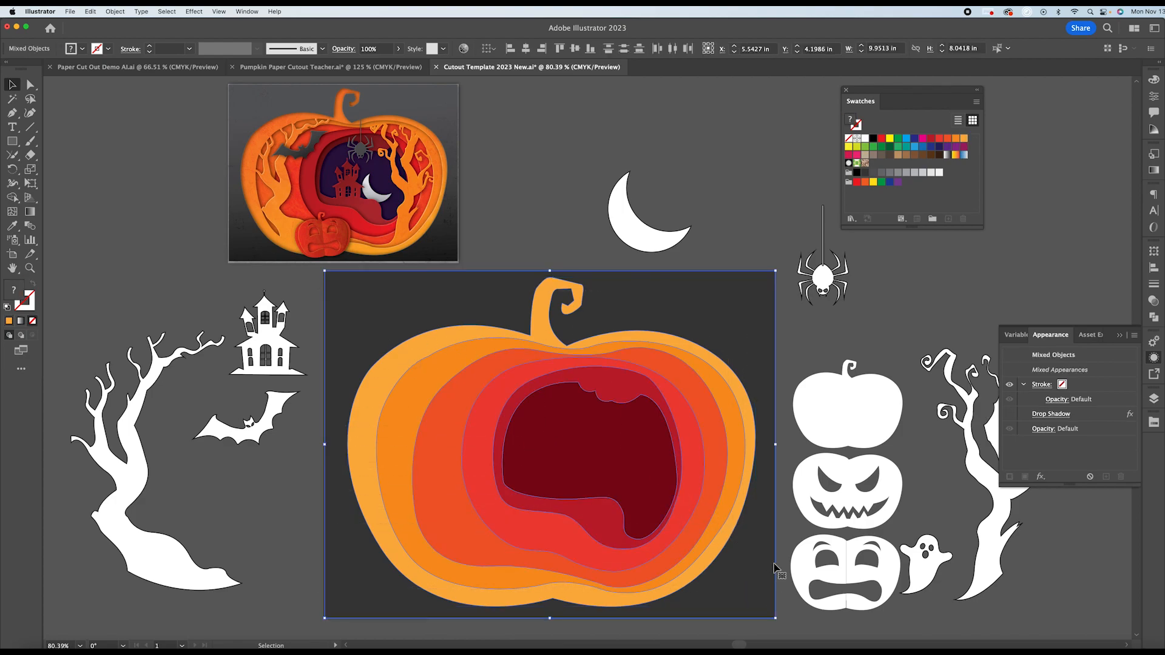
left_click(1011, 418)
left_click(1012, 417)
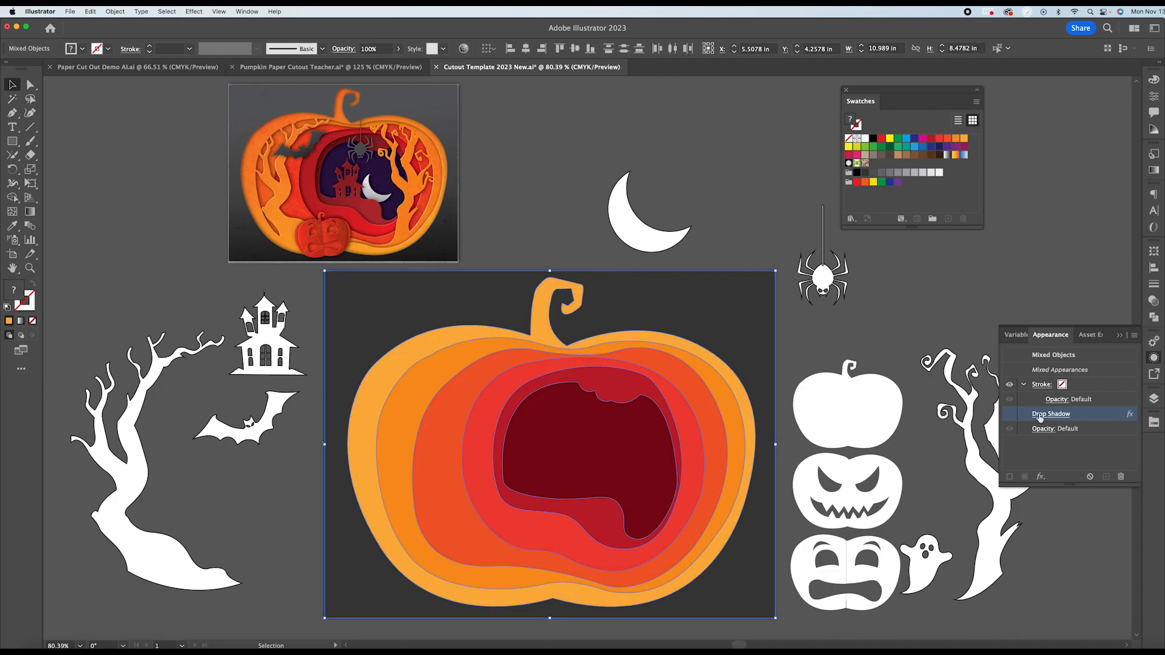
left_click(1011, 416)
left_click(310, 296)
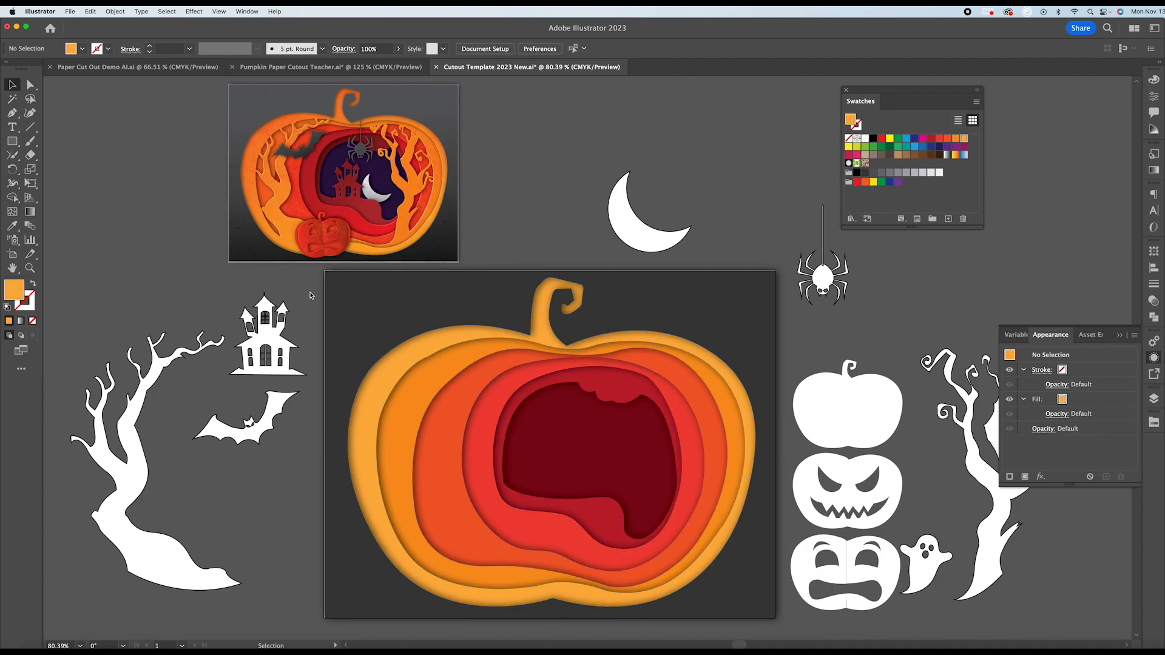
left_click(704, 582)
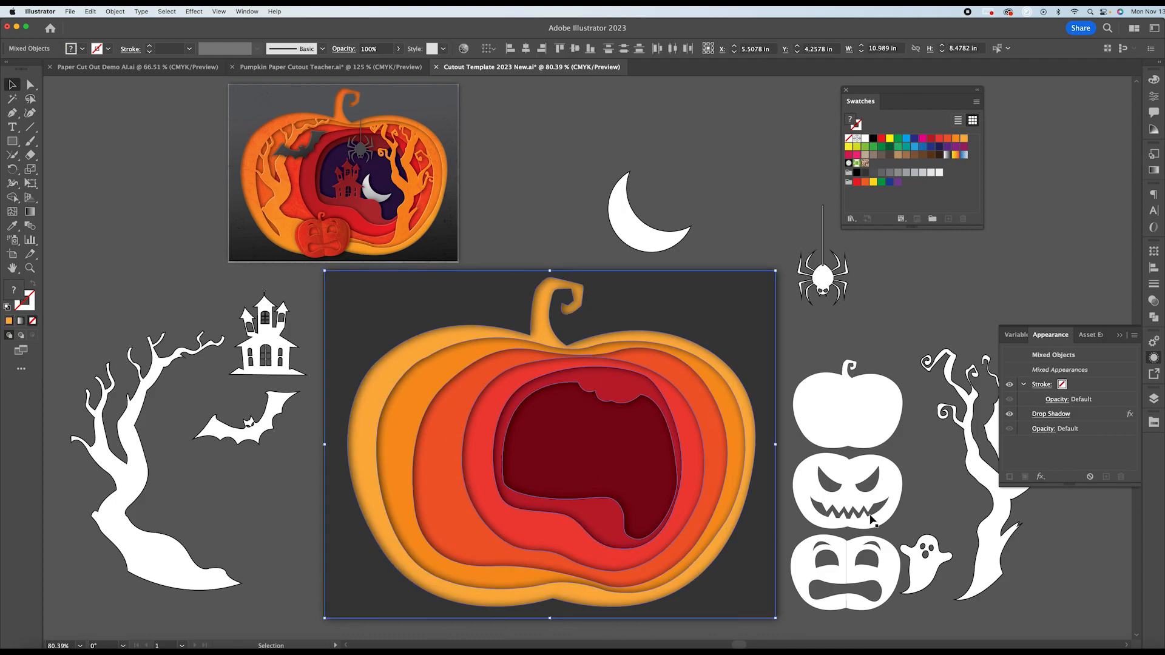
left_click(732, 385)
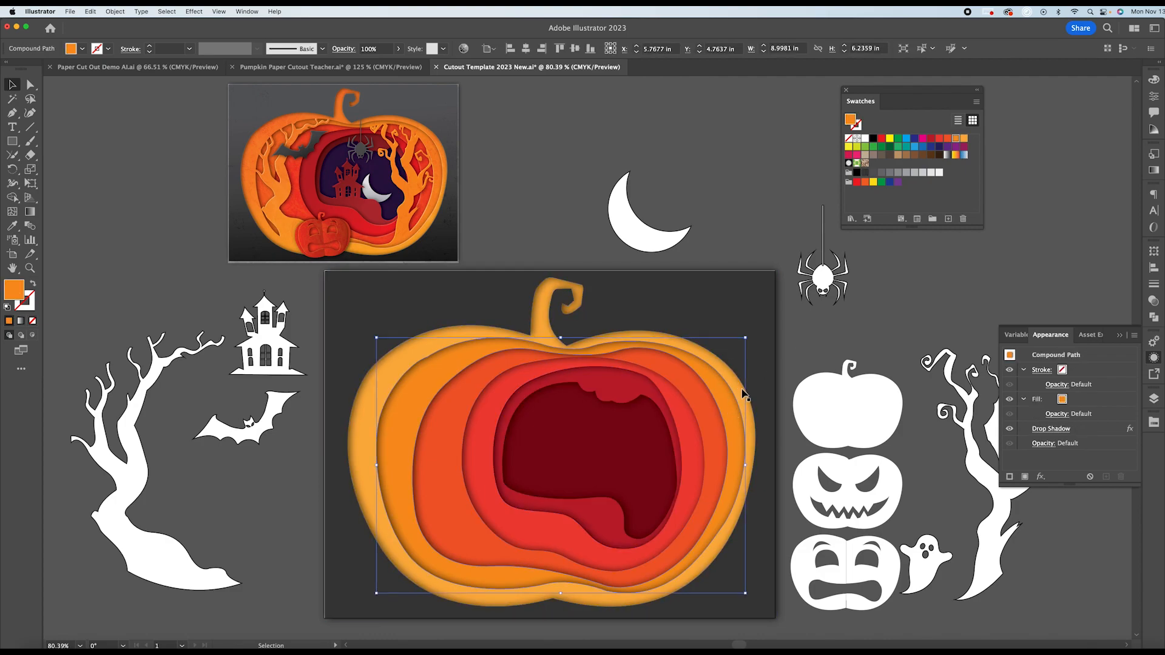
left_click(738, 382)
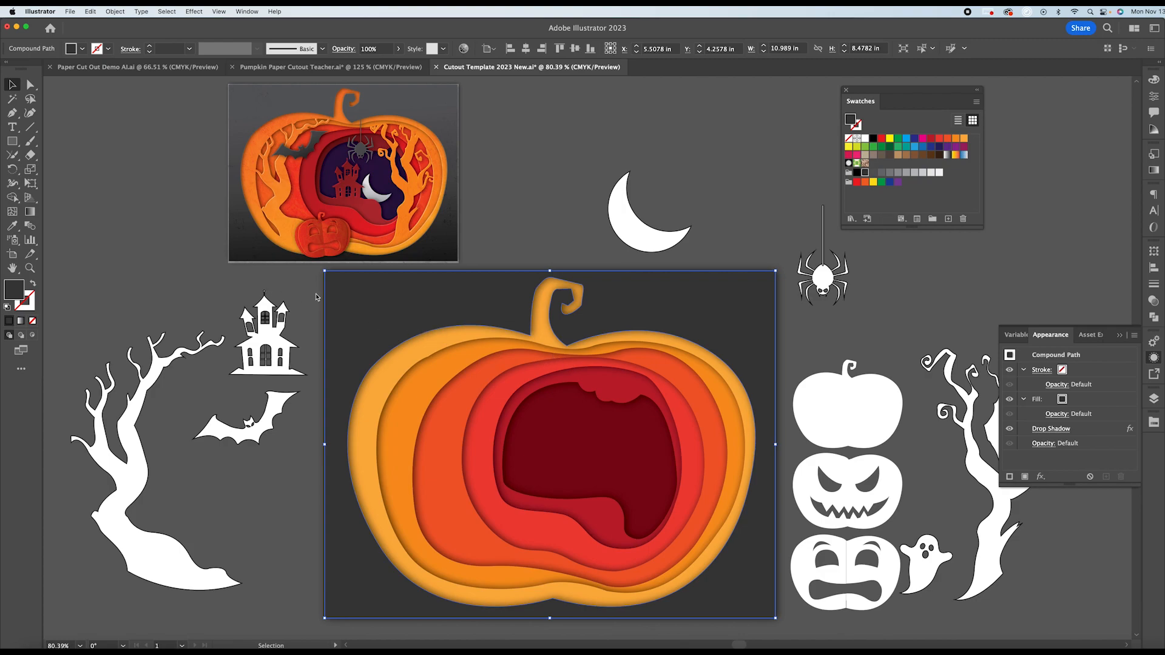
Select the background with every pumpkin layer, turn off the visibility of their Drop Shadow, and deselect.
left_click_drag(309, 293, 721, 585)
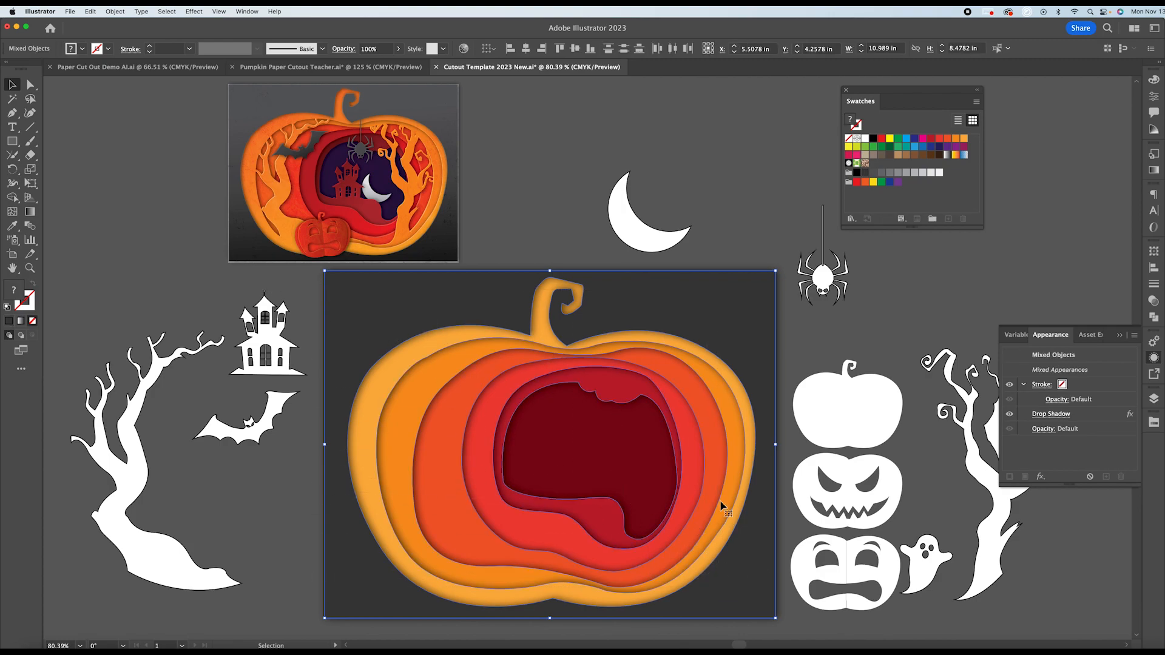
left_click(1011, 415)
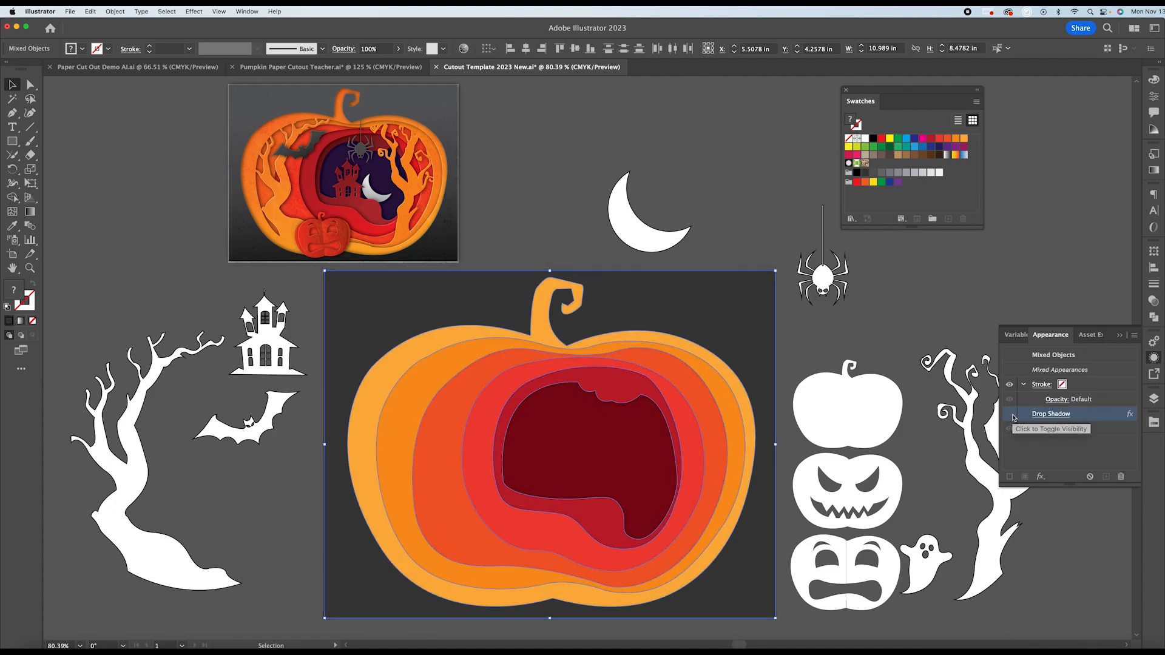
left_click(713, 286)
Move the white tree with the wide curved base onto the left side of the pumpkin, overlapping the outer ring.
left_click(120, 427)
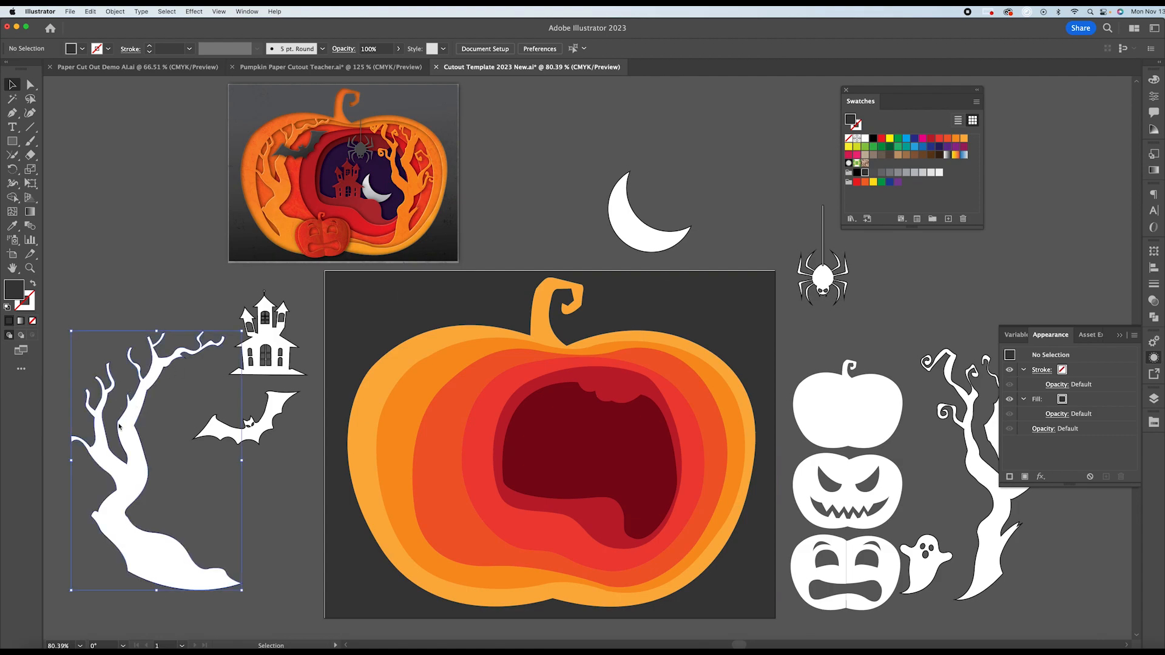
left_click_drag(132, 428, 429, 432)
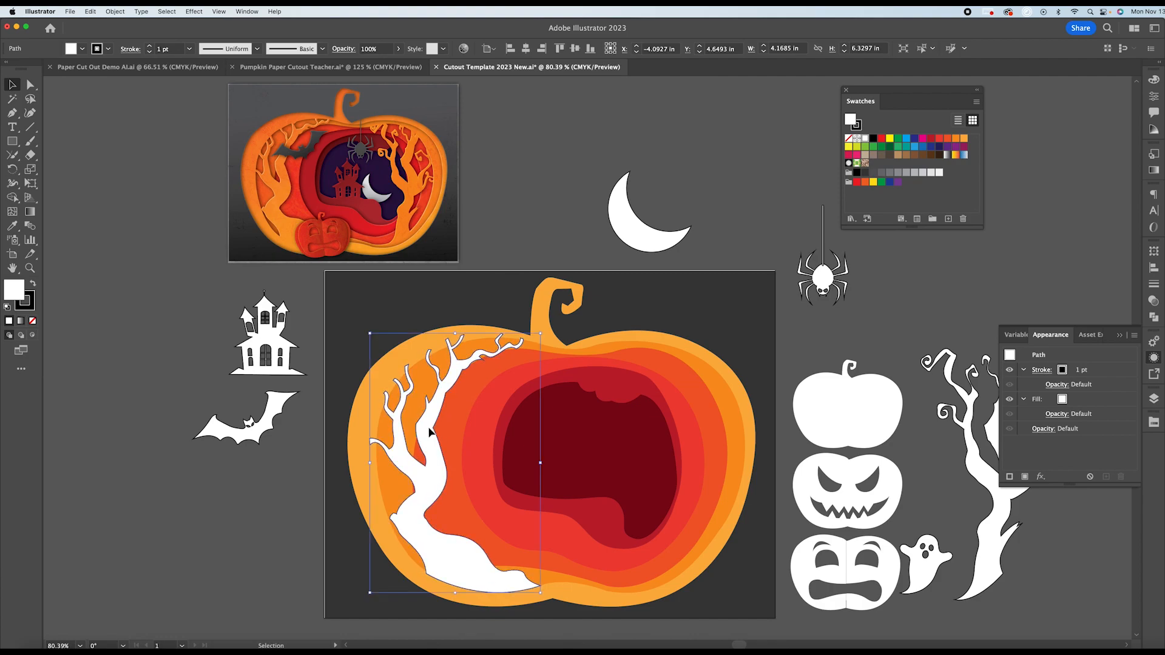
Select the outermost pumpkin ring and the tree, and merge the tree body into the ring with the Shape Builder tool.
left_click(361, 434)
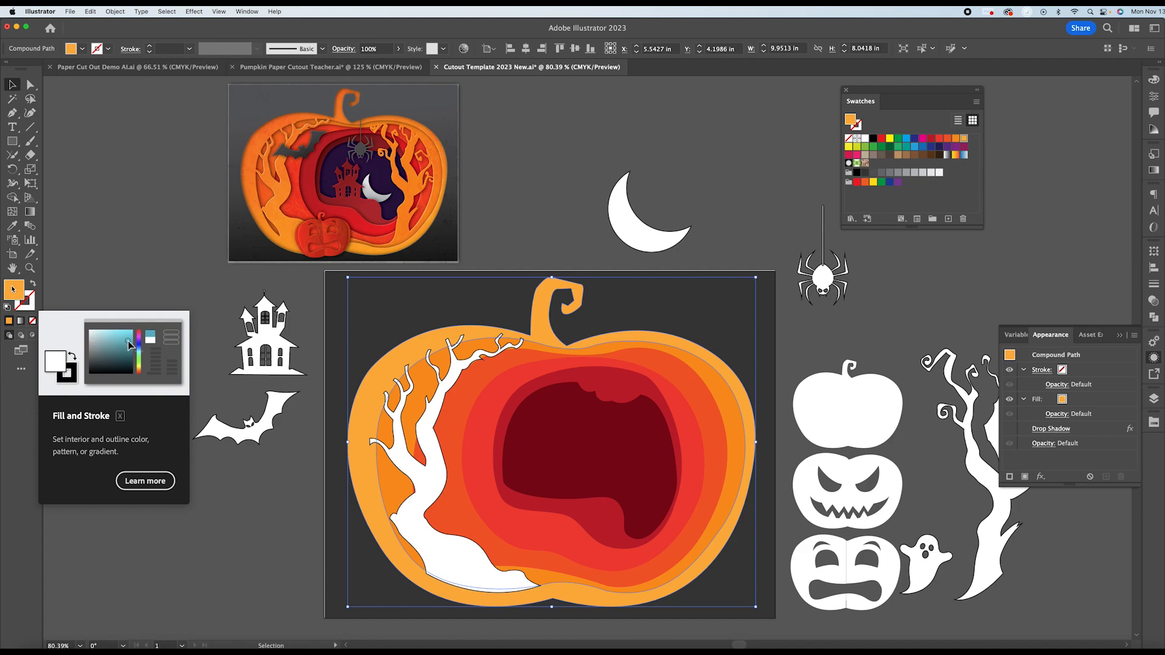
left_click(439, 463, "shift")
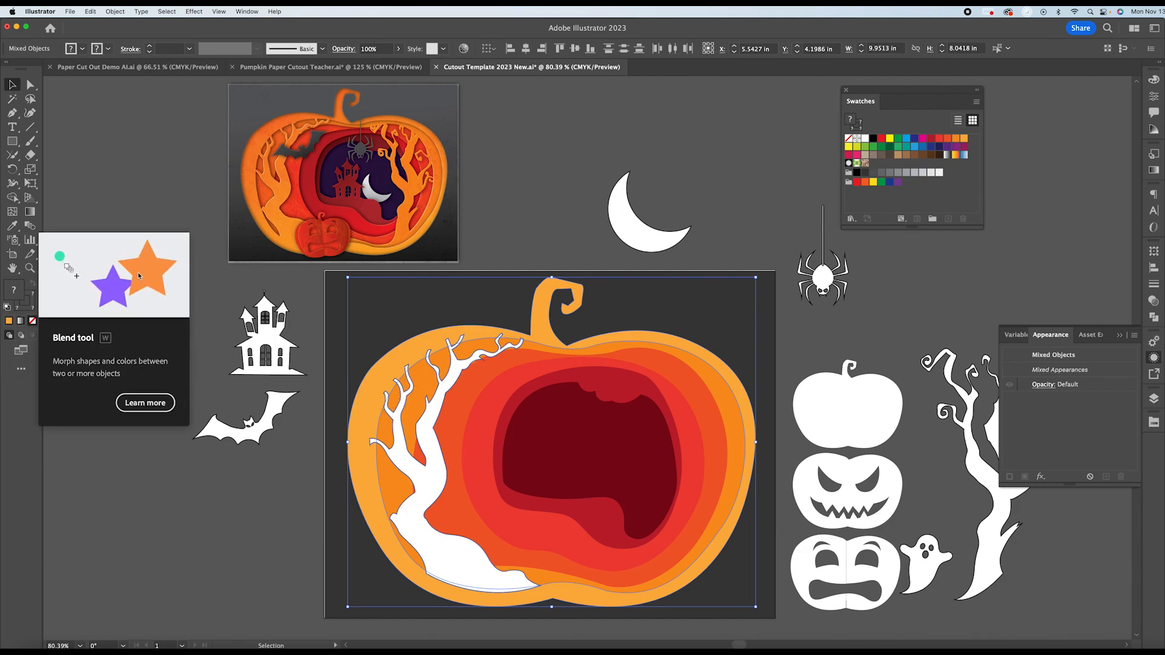
left_click(13, 198)
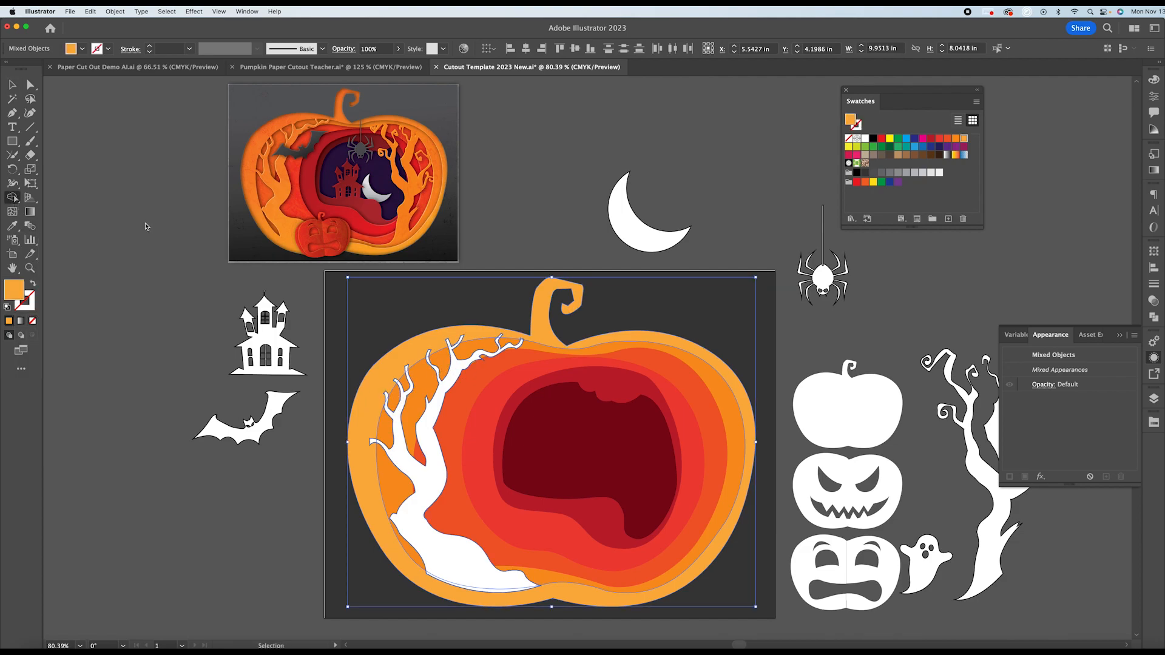
key("super+equal")
key("super+equal")
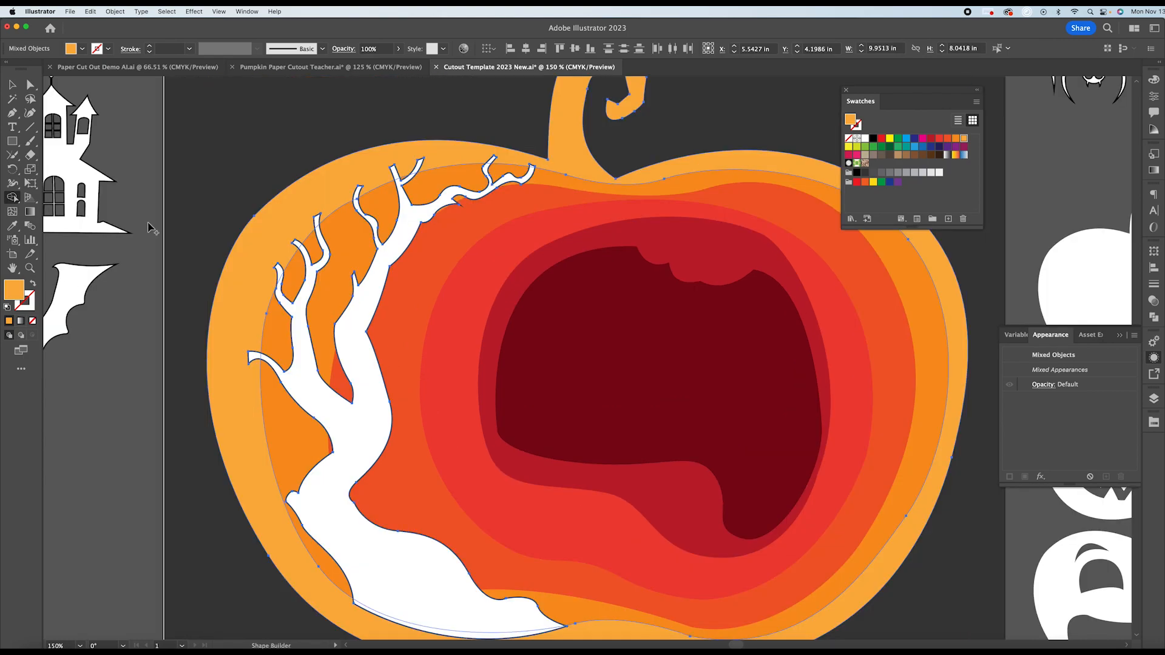
mouse_move(532, 168)
left_mouse_down()
mouse_move(521, 181)
mouse_move(491, 161)
mouse_move(408, 190)
mouse_move(399, 177)
left_mouse_up()
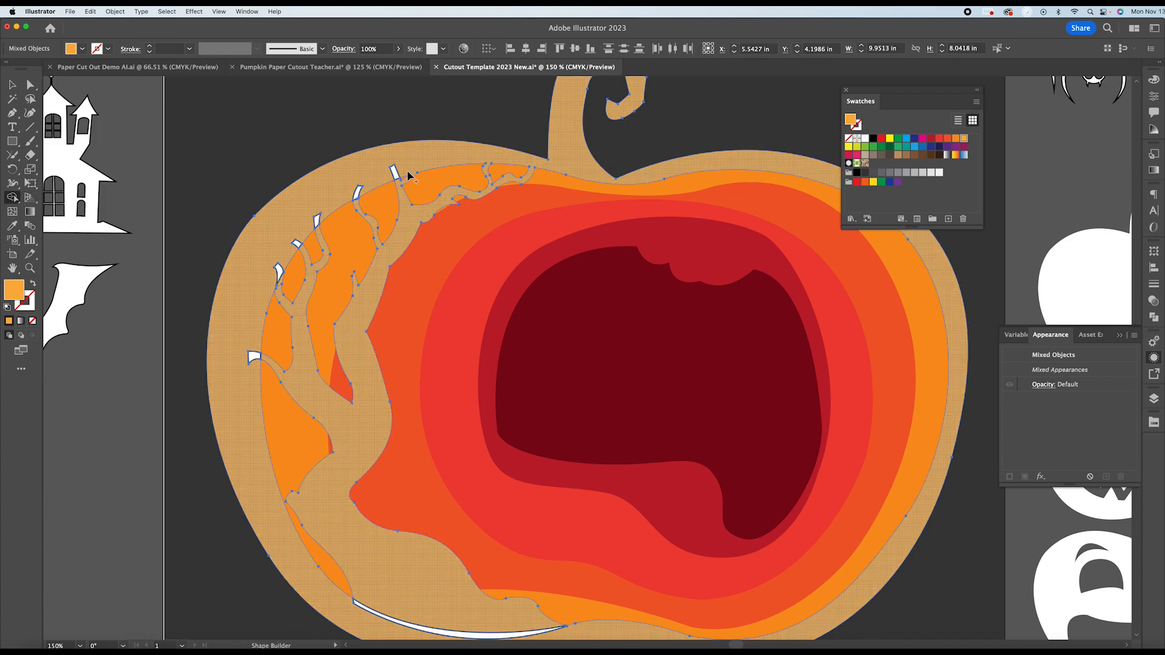
Merge the remaining white branch tips and the sliver at the tree's base into the outermost pumpkin ring.
left_click(397, 182)
left_click(358, 191)
left_click(315, 224)
left_click(297, 244)
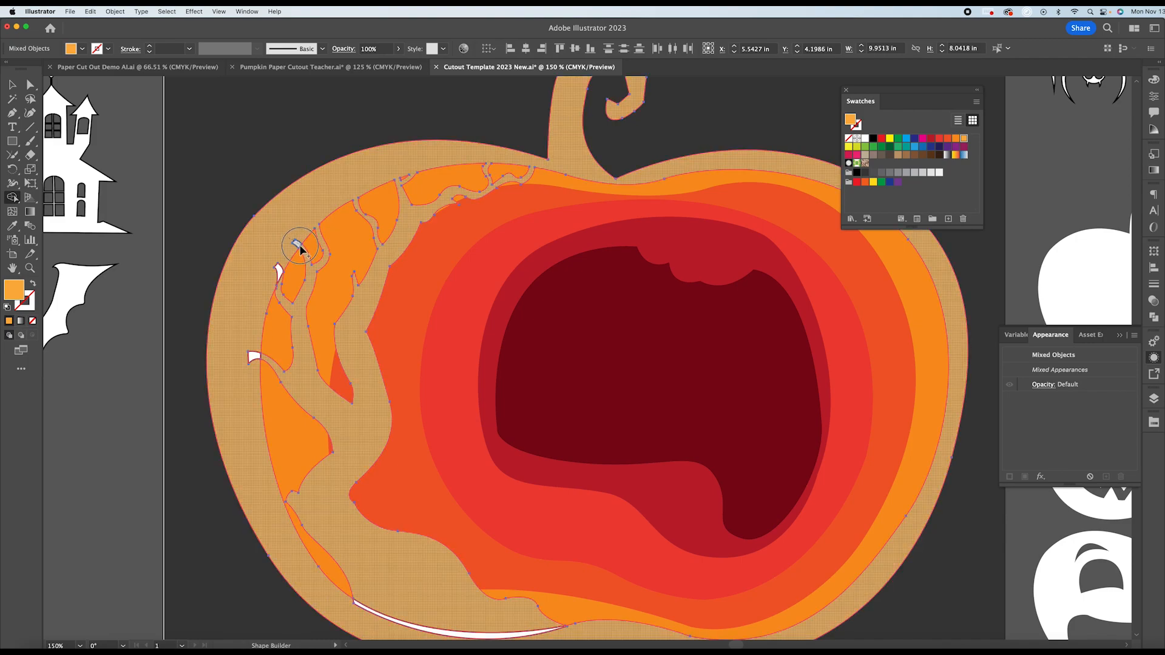
left_click(279, 271)
left_click(257, 358)
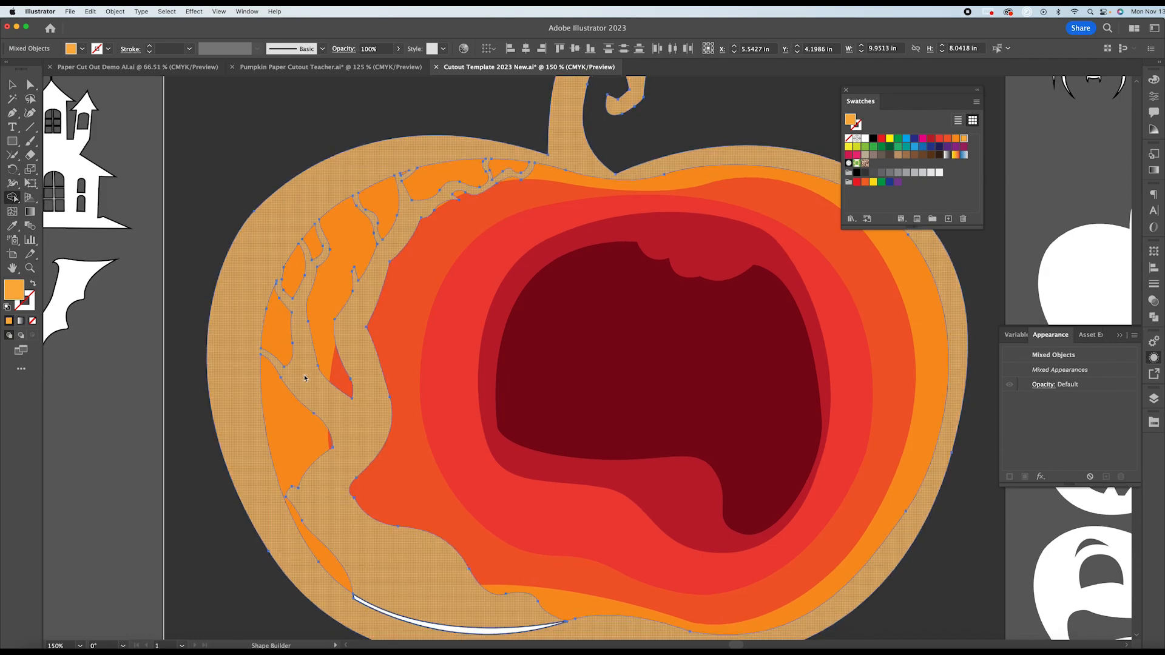
scroll(450, 586, "down", 2)
left_click(417, 579)
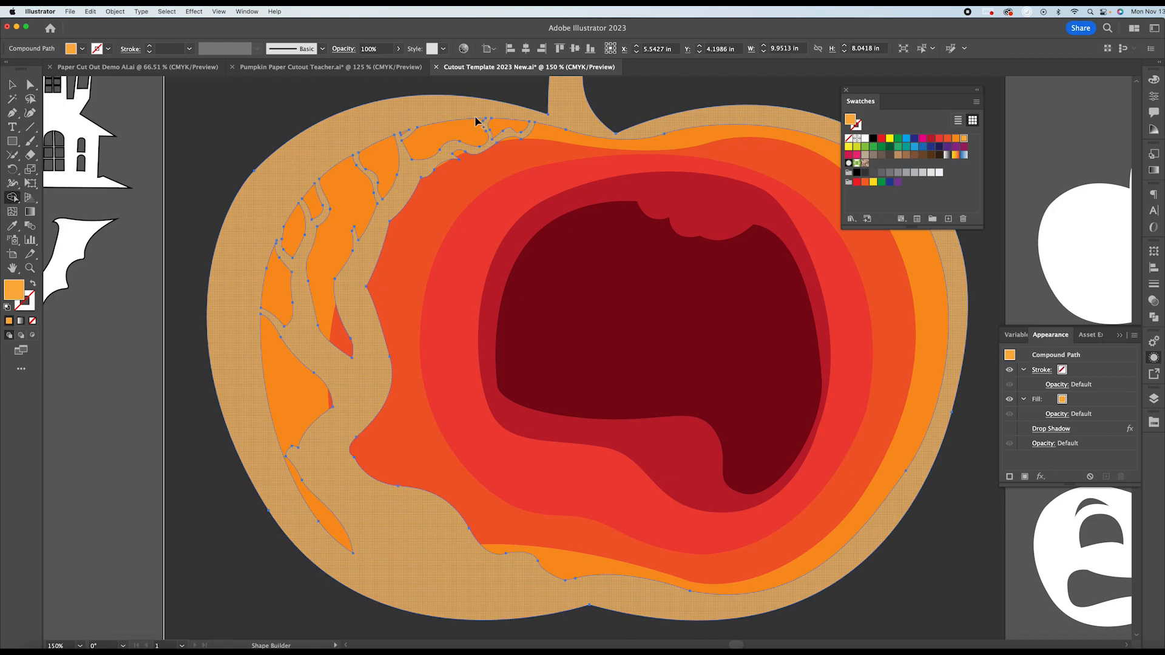
Preview the Drop Shadow on the outermost pumpkin ring with its merged tree, and hide the shadow again.
left_click_drag(344, 334, 345, 337)
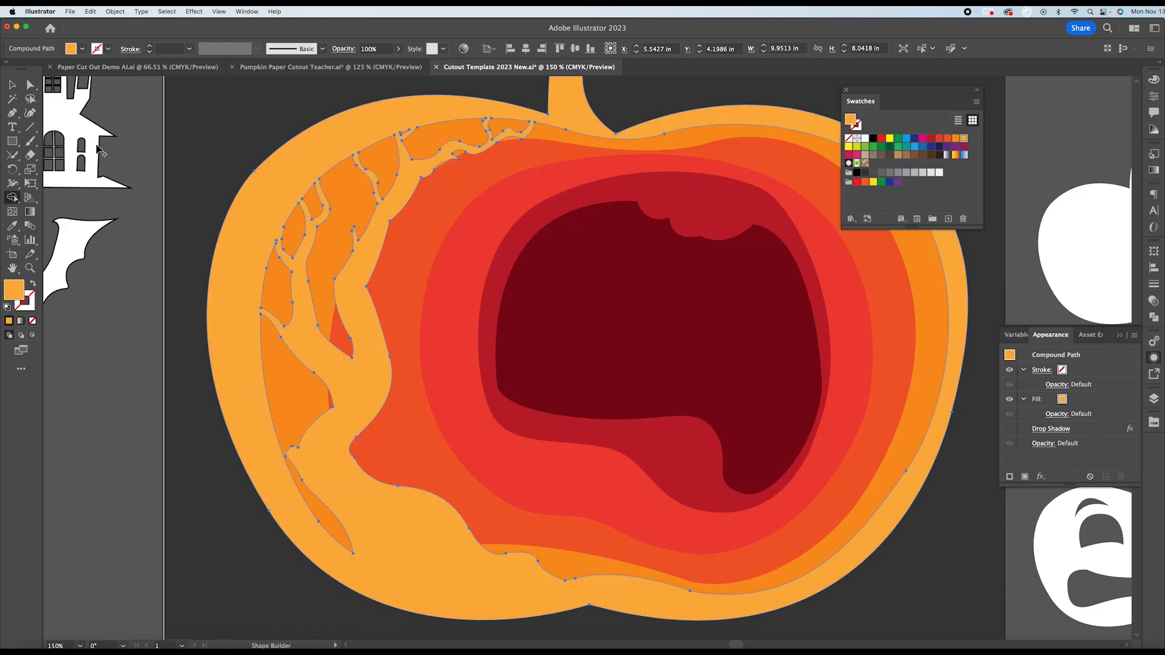
left_click(9, 84)
left_click(137, 109)
left_click(296, 284)
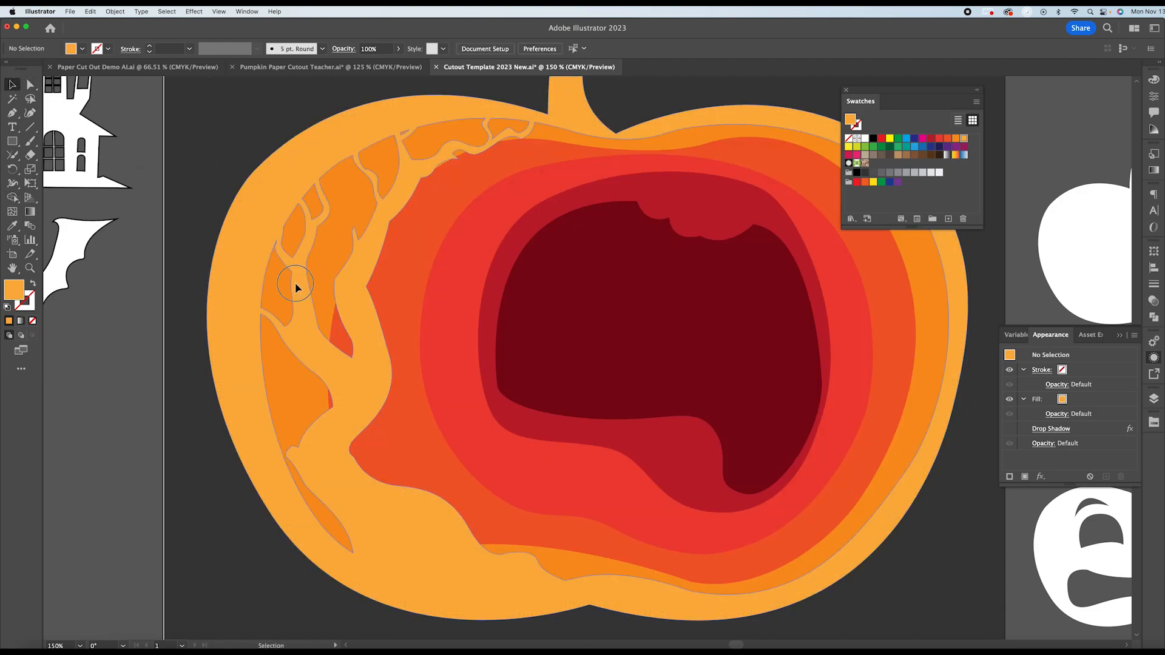
left_click(1010, 430)
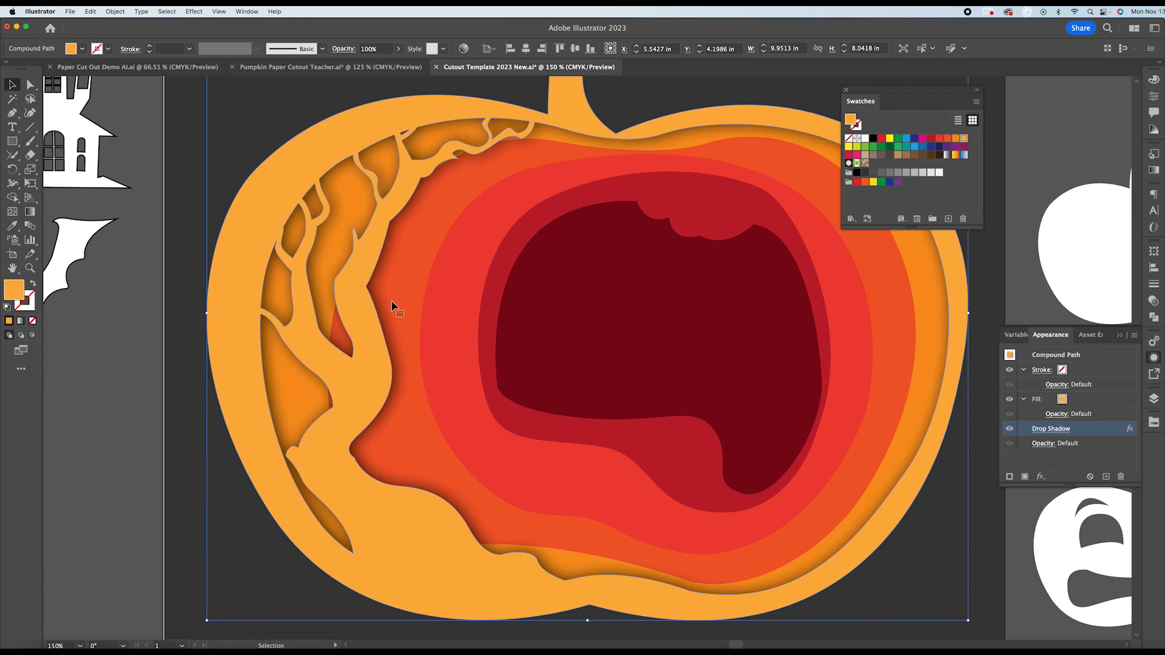
left_click(1010, 429)
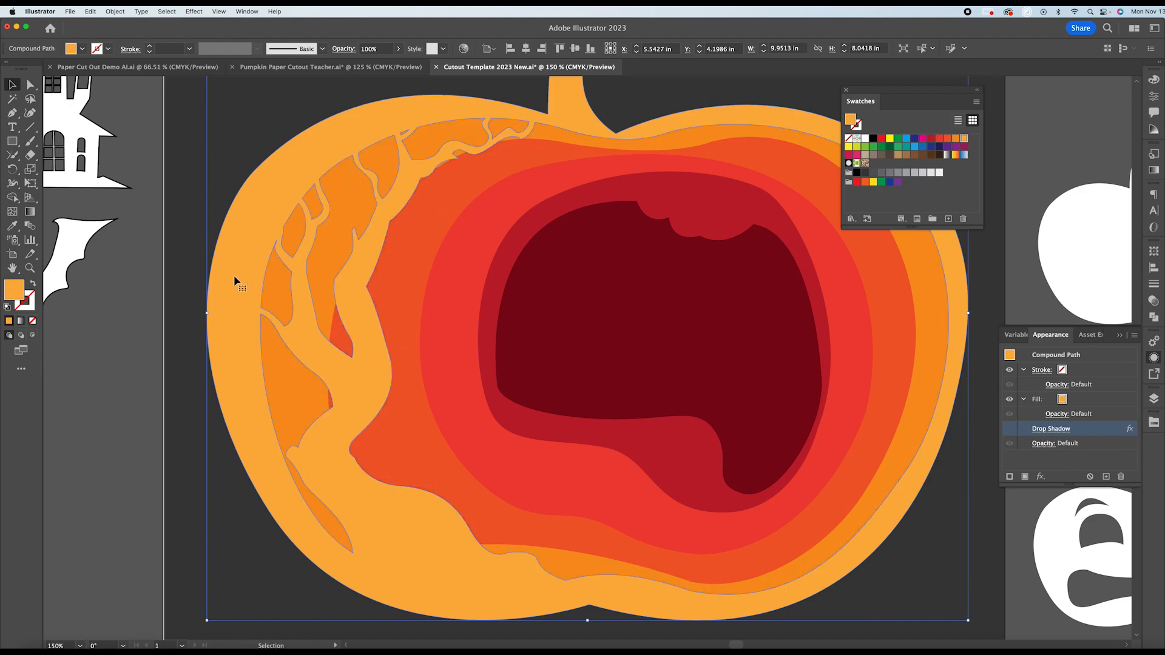
Place the white tree with curled branches on the right side of the pumpkin and shorten it to about 6.03 in high.
key("super+1")
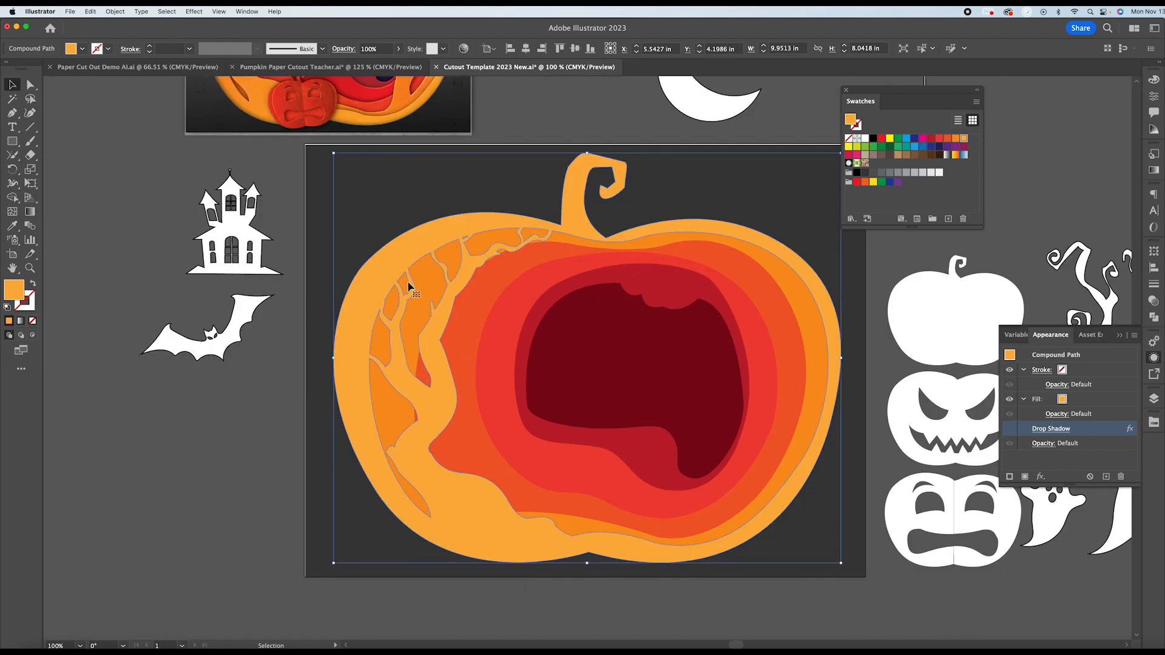
left_click(812, 427)
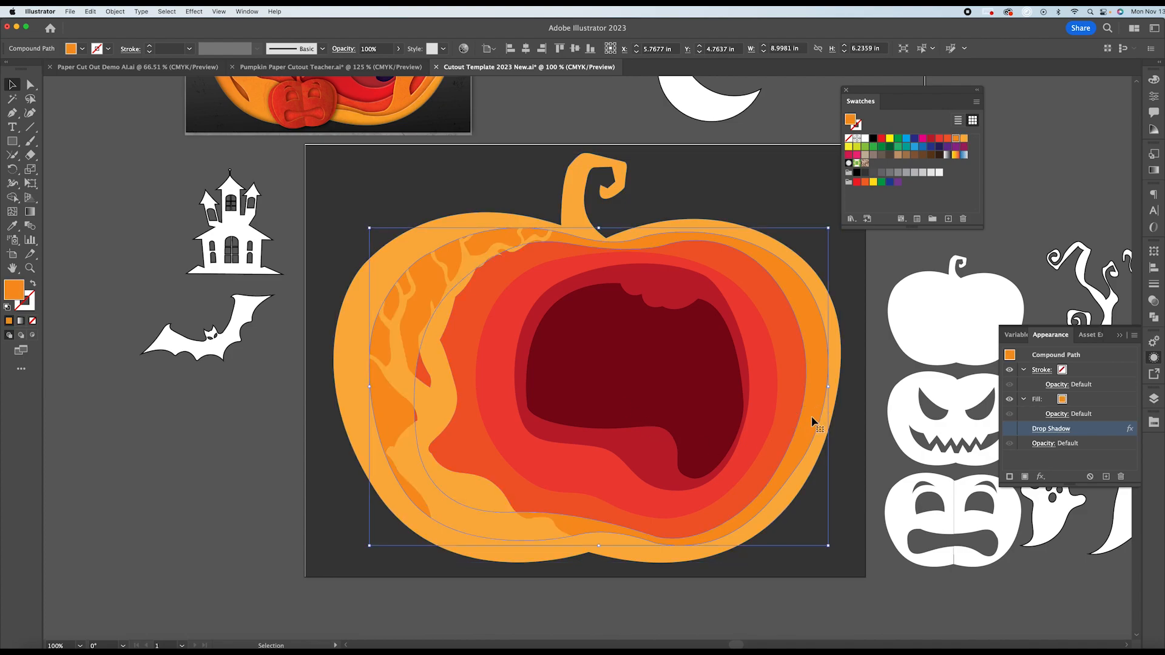
left_click_drag(1087, 280, 681, 262)
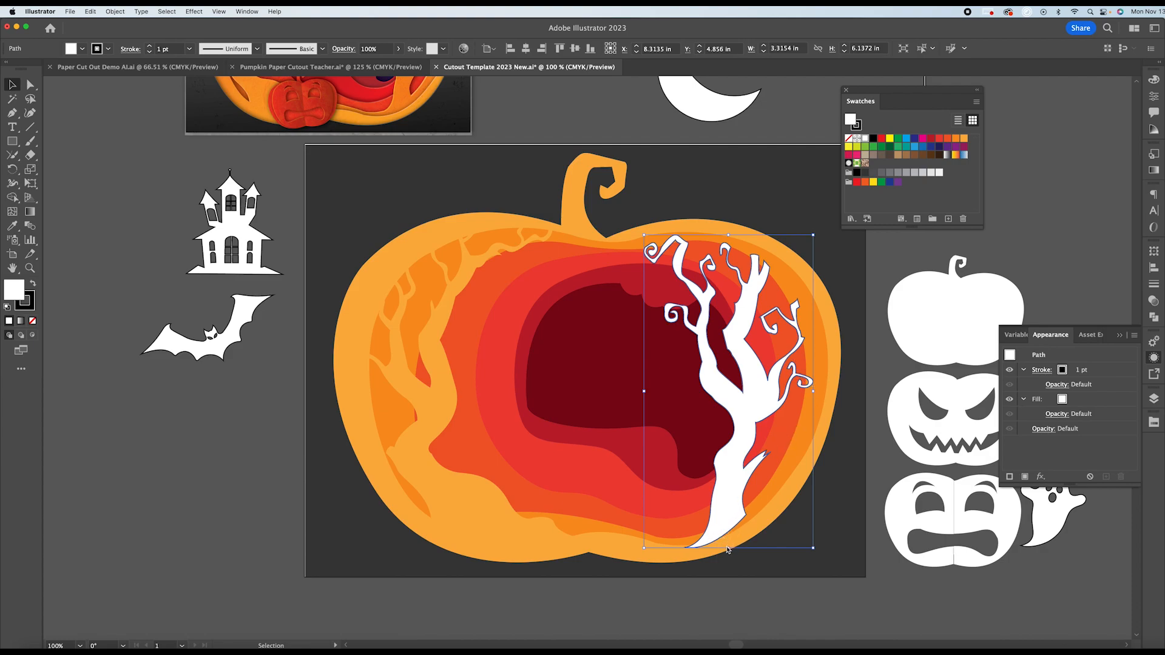
left_click_drag(729, 550, 730, 543)
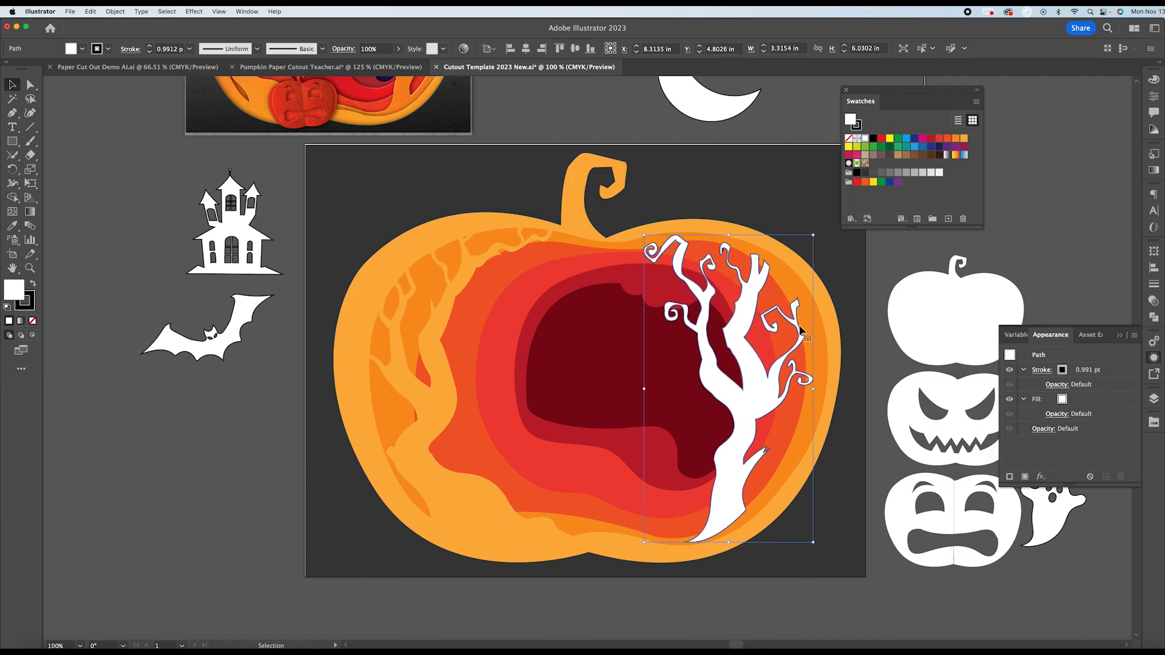
left_click_drag(766, 384, 763, 389)
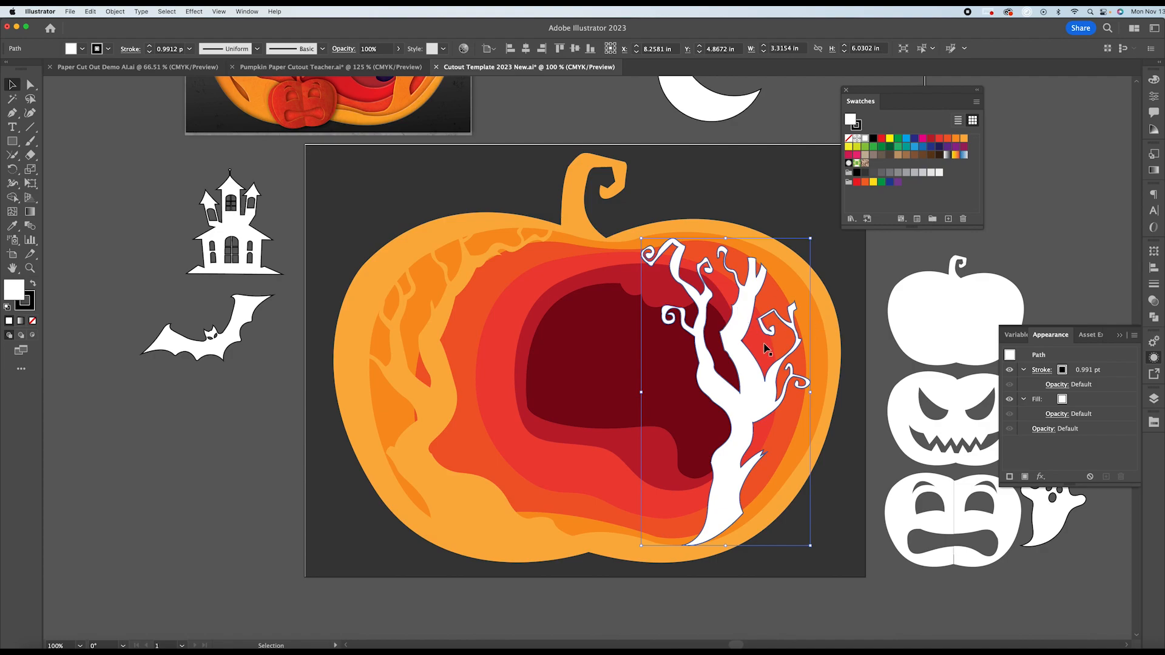
Select the second pumpkin ring and the curly-branched tree, and merge the tree body into the ring with the Shape Builder tool.
left_click(752, 513)
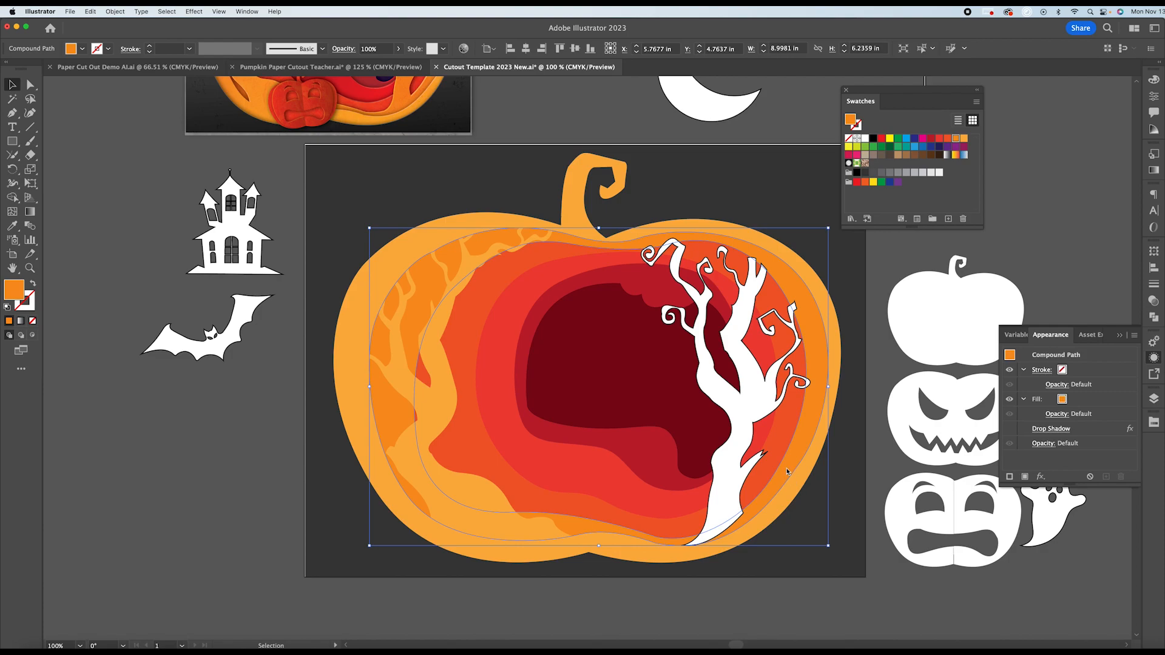
left_click(731, 494, "shift")
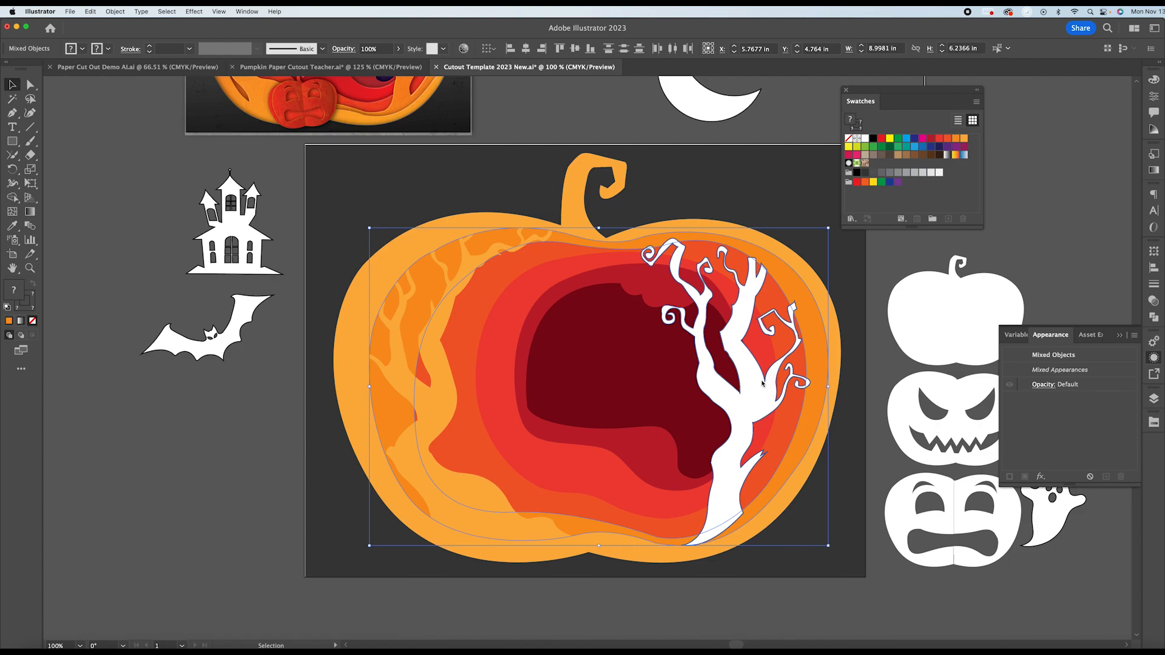
left_click(12, 197)
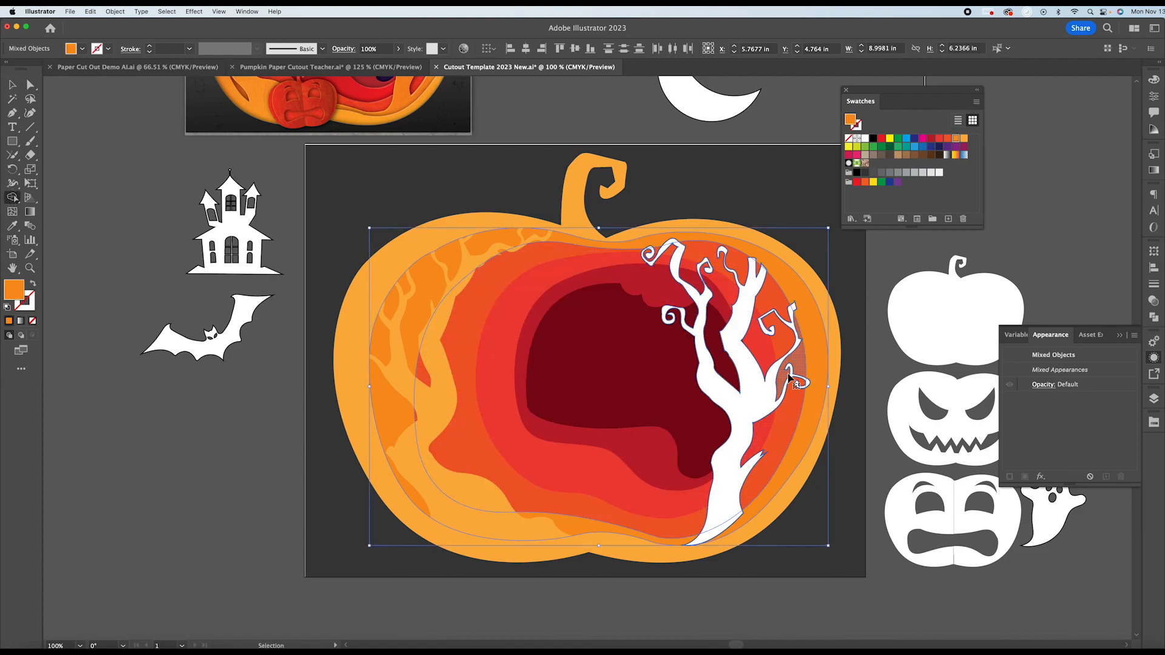
key("super+equal")
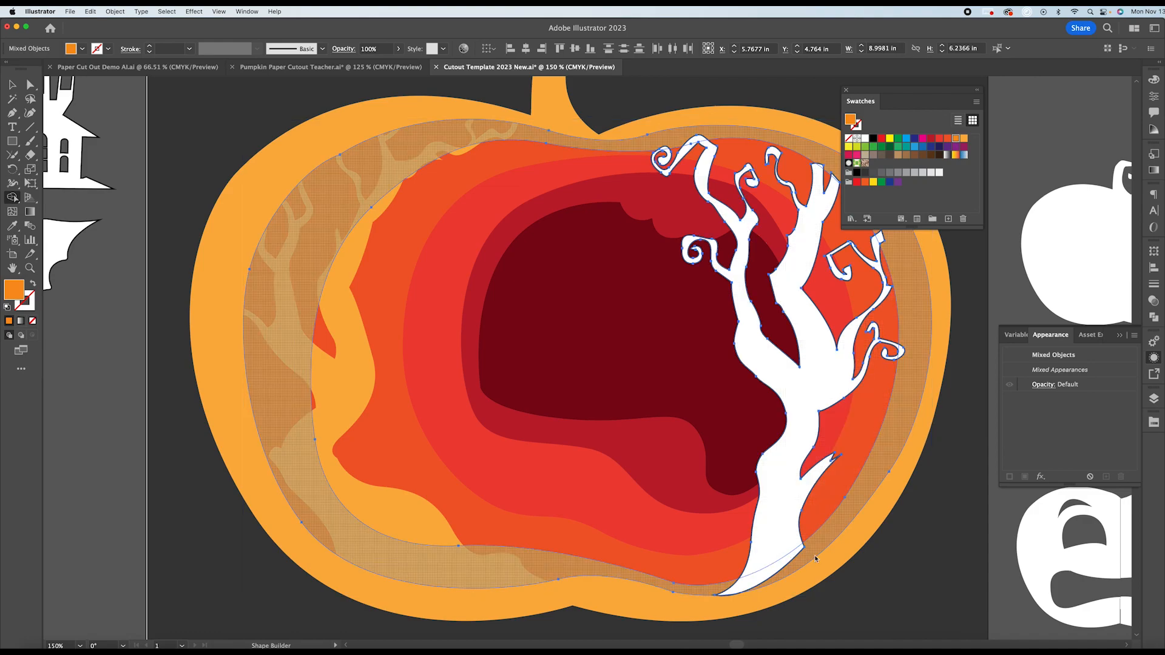
left_click(780, 548)
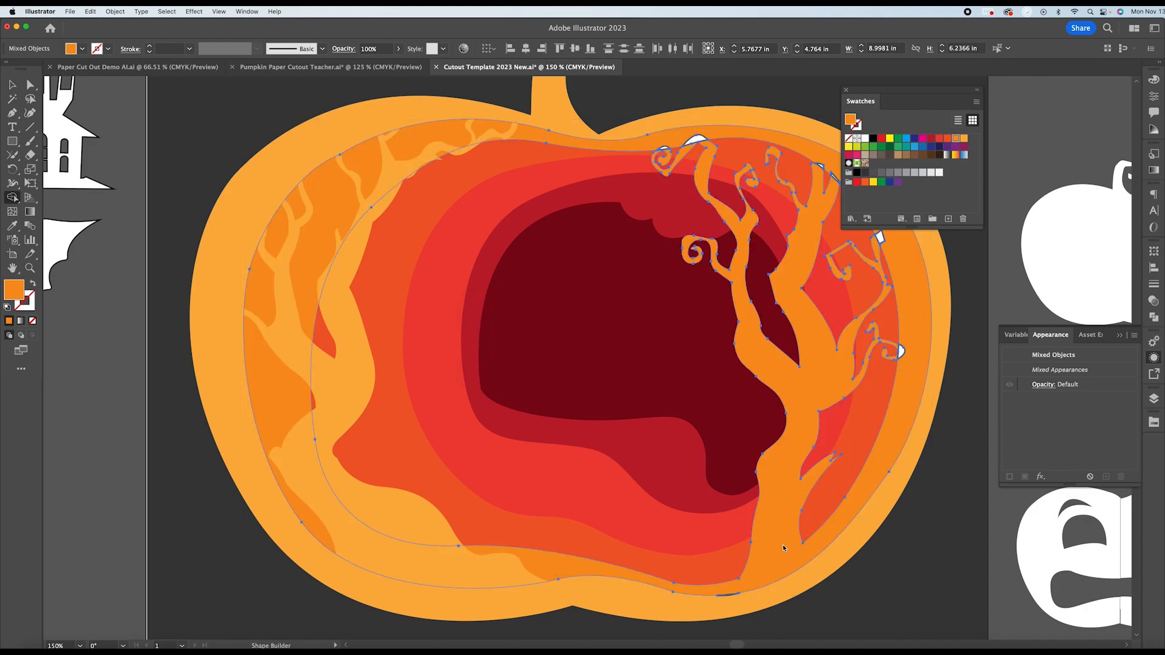
Merge the remaining white branch tips of the right-hand tree into the second pumpkin ring.
left_click(901, 356)
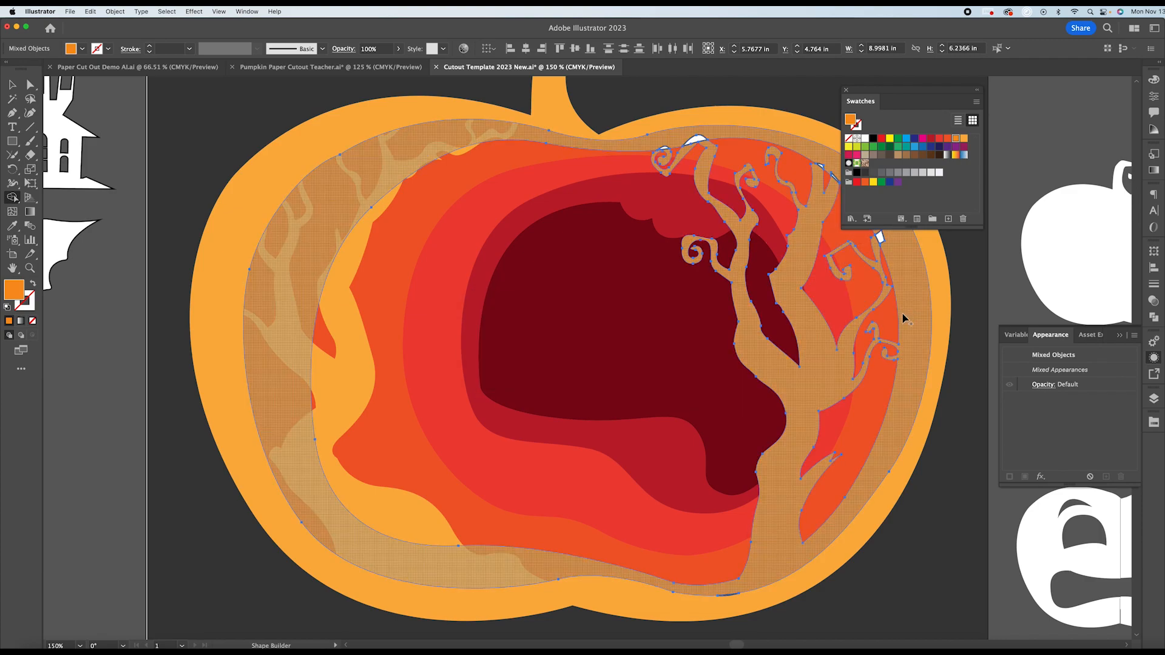
scroll(893, 340, "up", 5)
scroll(884, 308, "up", 2)
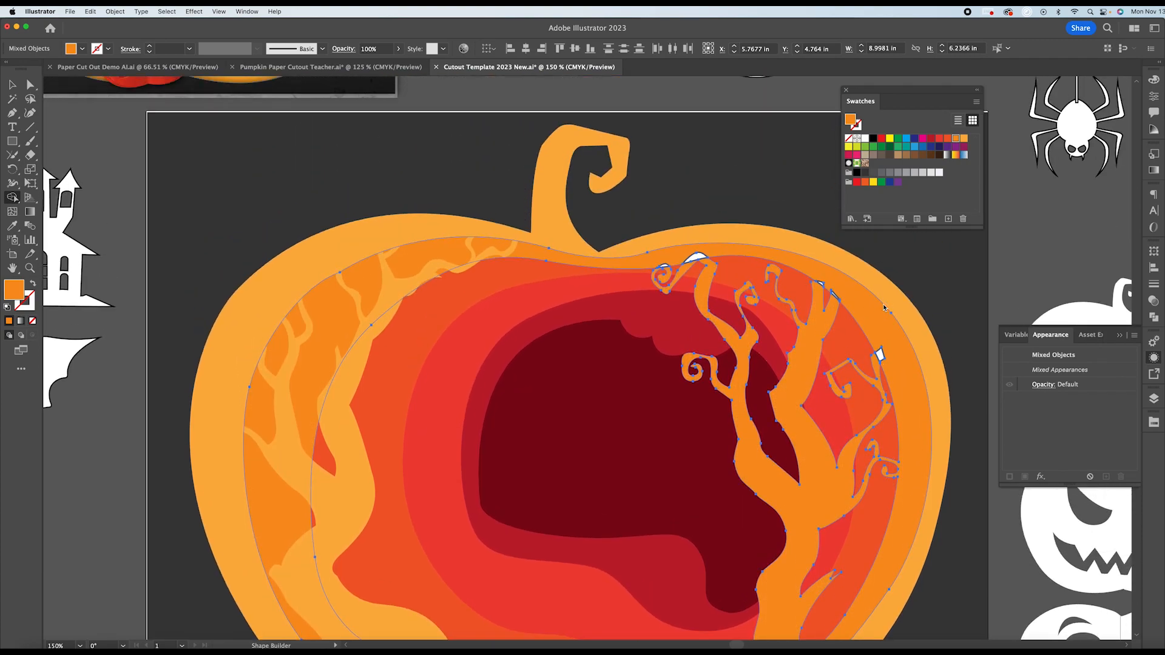
scroll(882, 307, "up", 5)
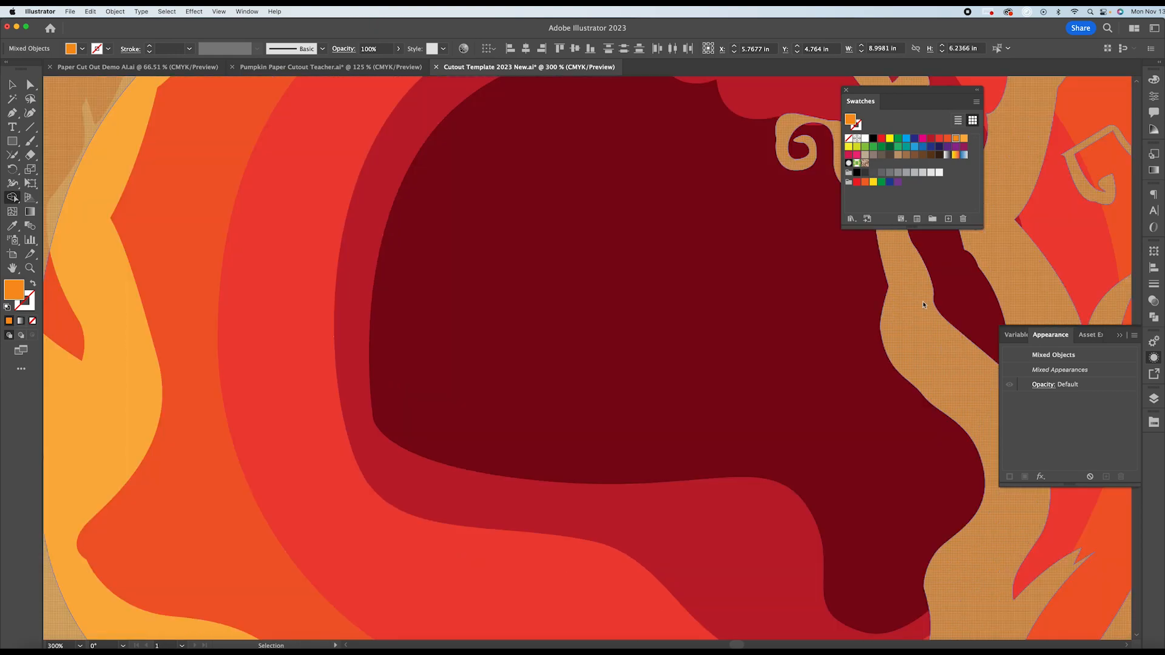
scroll(983, 310, "up", 5)
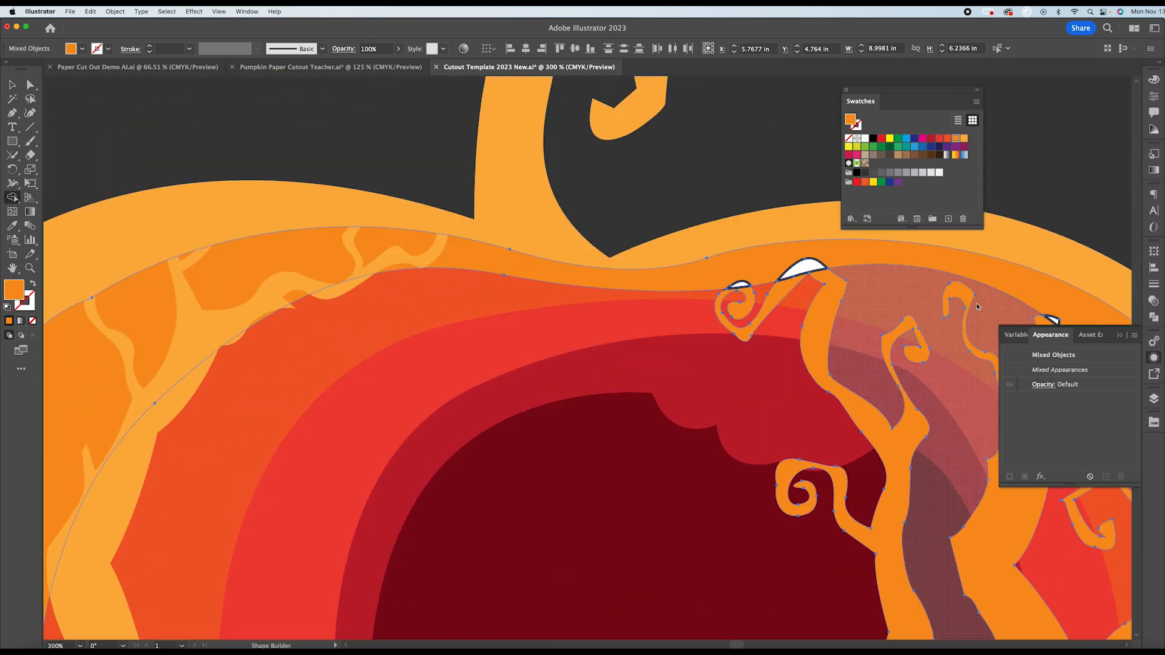
left_click_drag(747, 293, 750, 297)
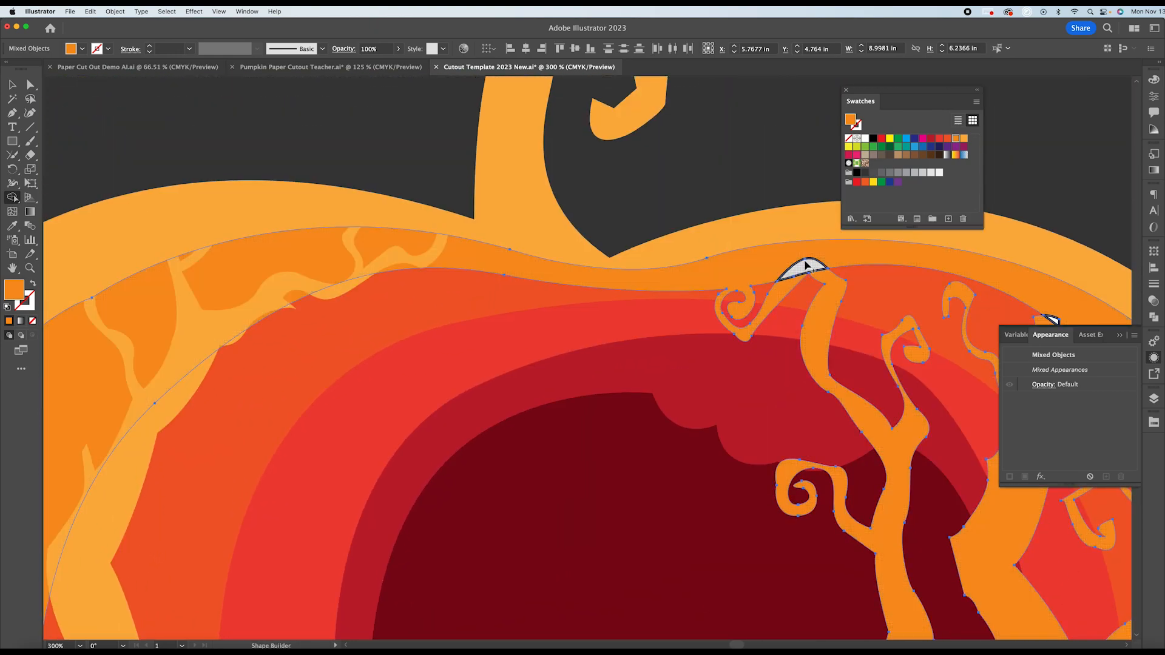
left_click_drag(806, 255, 788, 283)
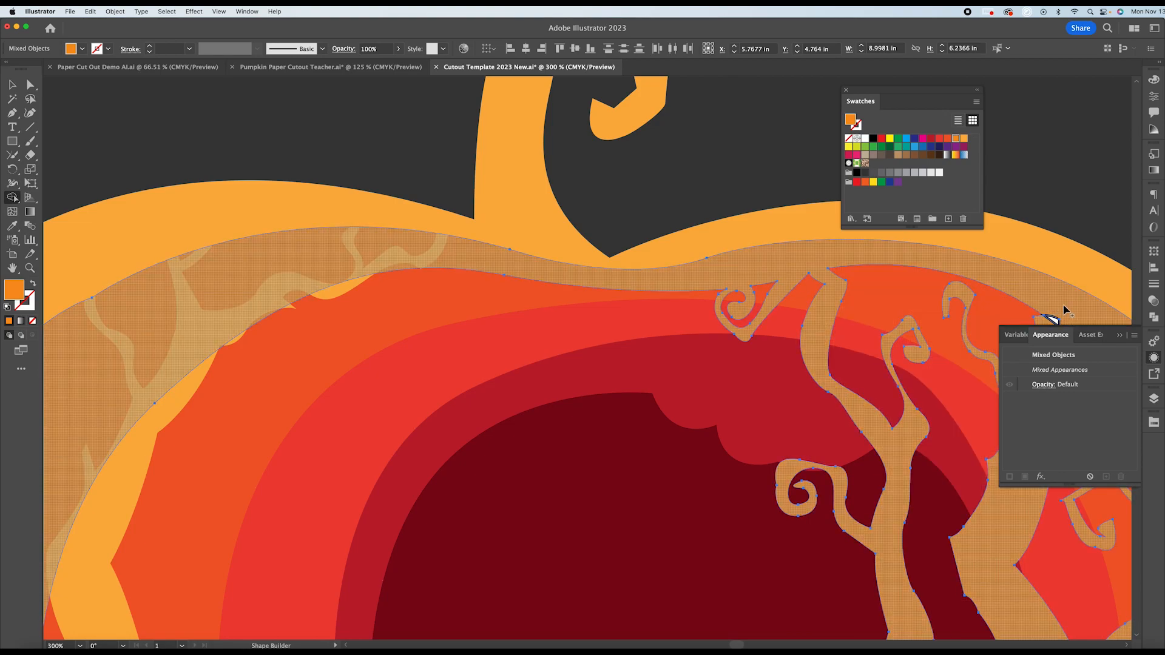
left_click(1121, 337)
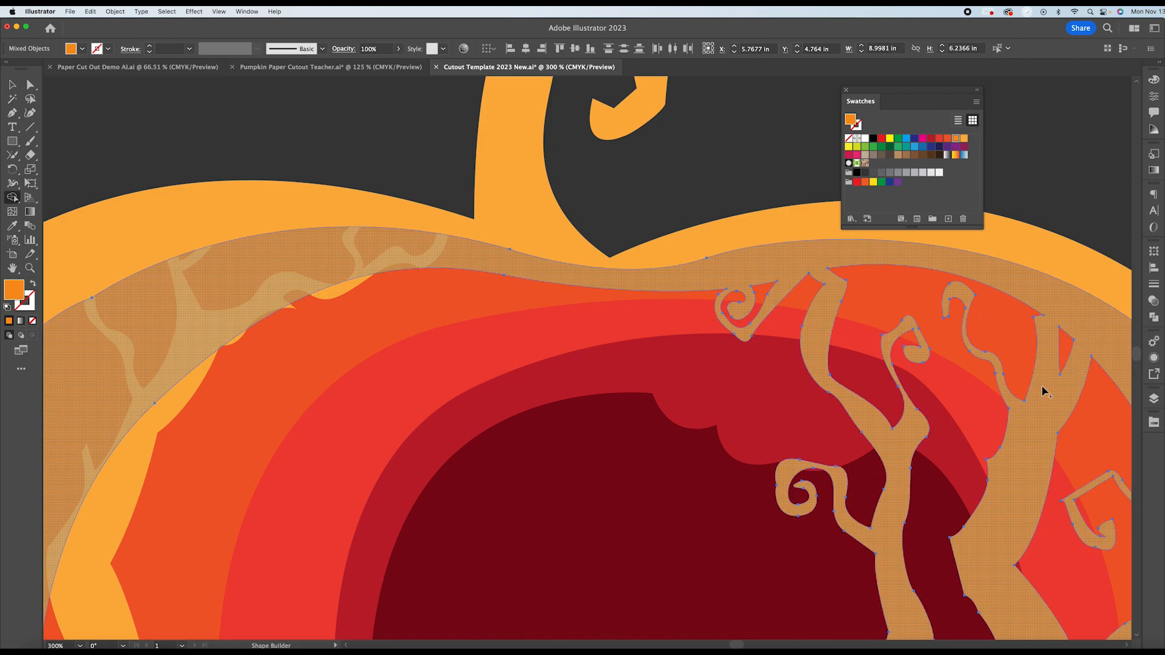
scroll(968, 390, "down", 2)
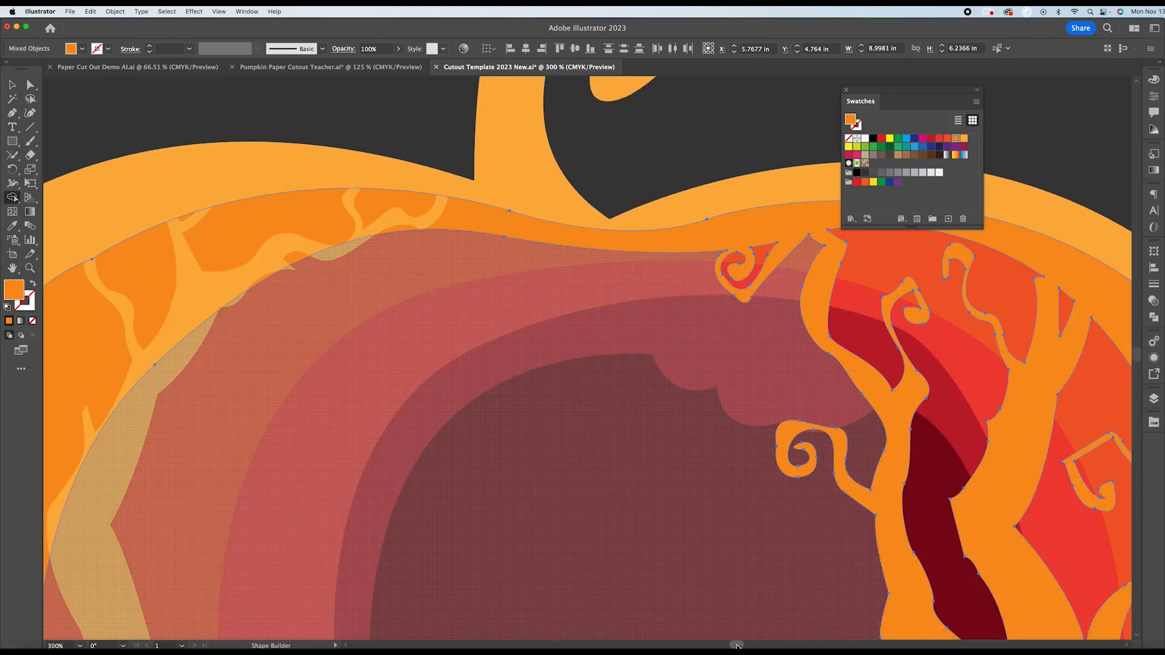
left_click_drag(736, 645, 748, 645)
left_click(682, 425)
scroll(711, 412, "down", 3)
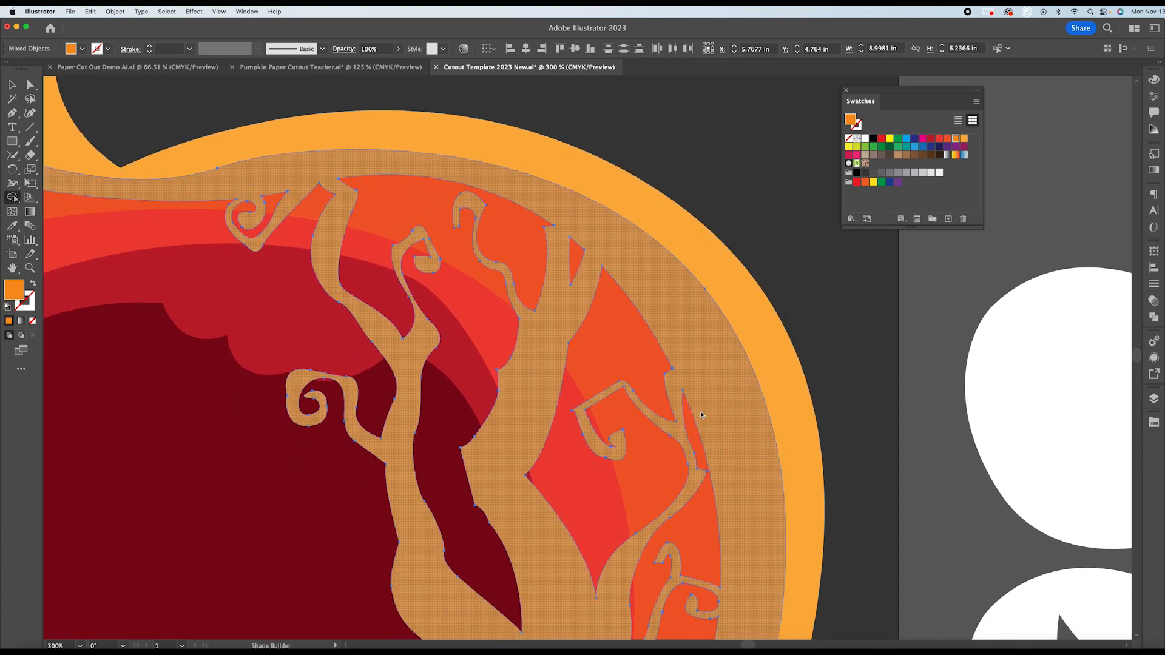
Deselect the merged ring and delete the leftover sliver below the right-hand tree's base.
key("super+minus")
key("super+minus")
scroll(546, 346, "up", 1)
left_click(12, 85)
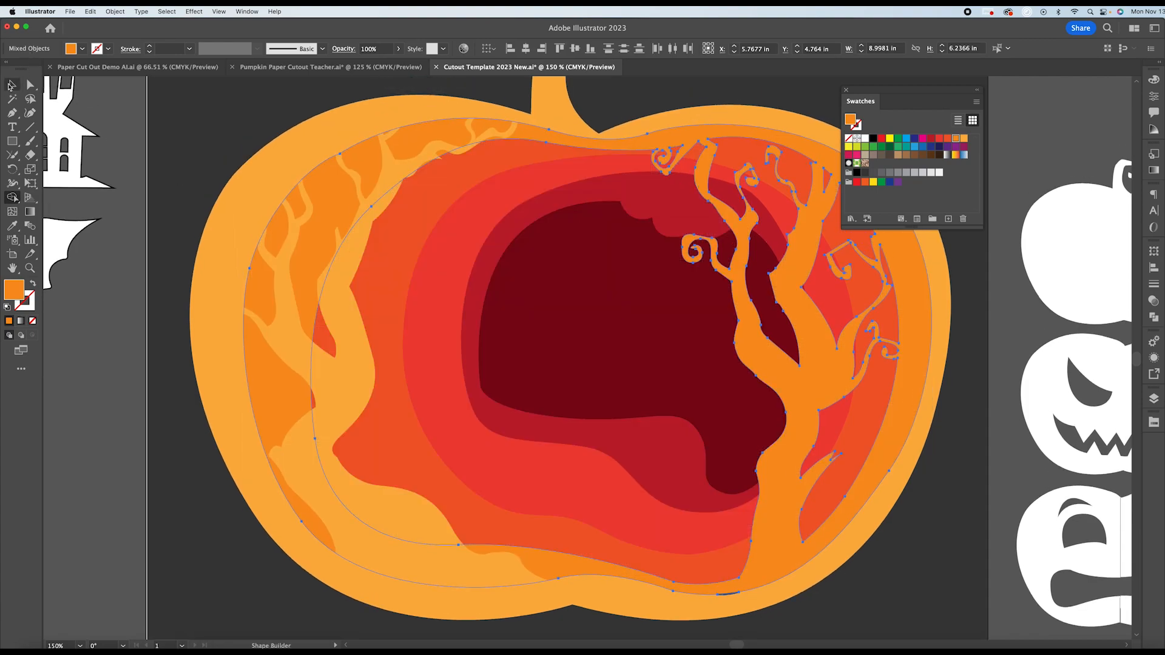
left_click(126, 125)
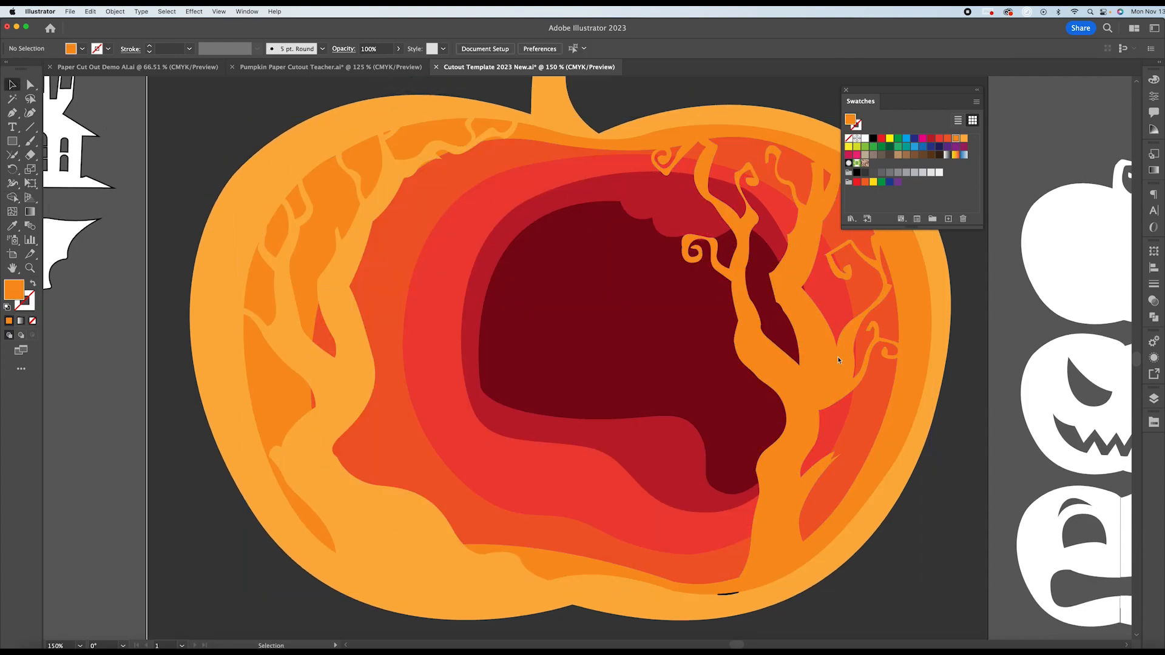
left_click(731, 597)
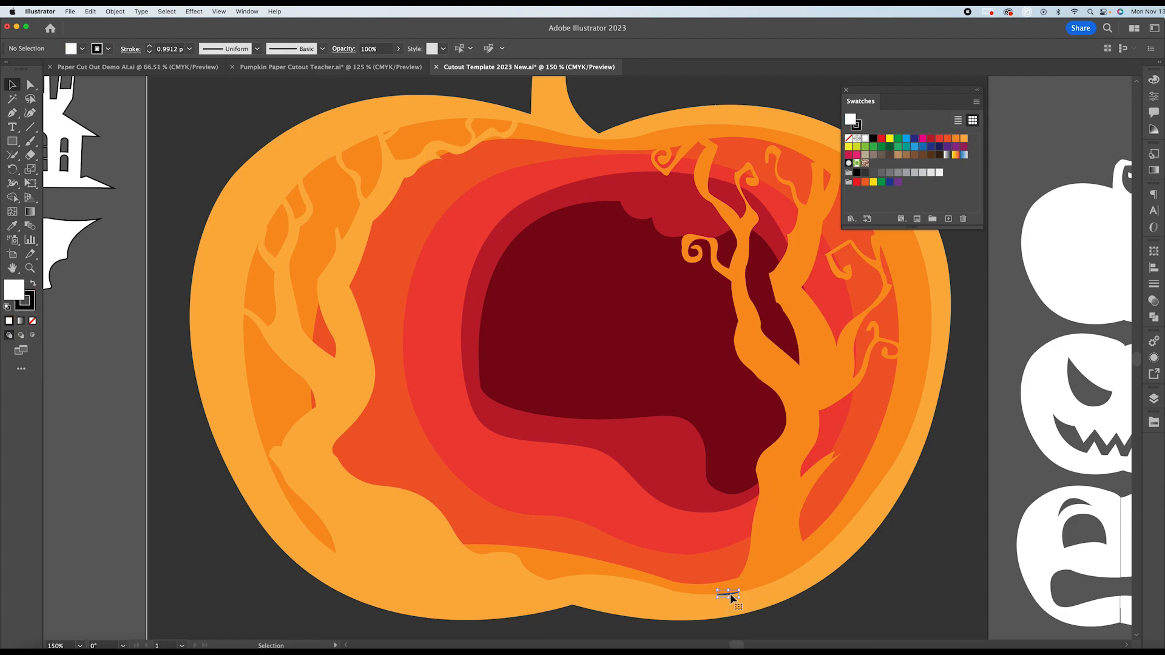
key("Delete")
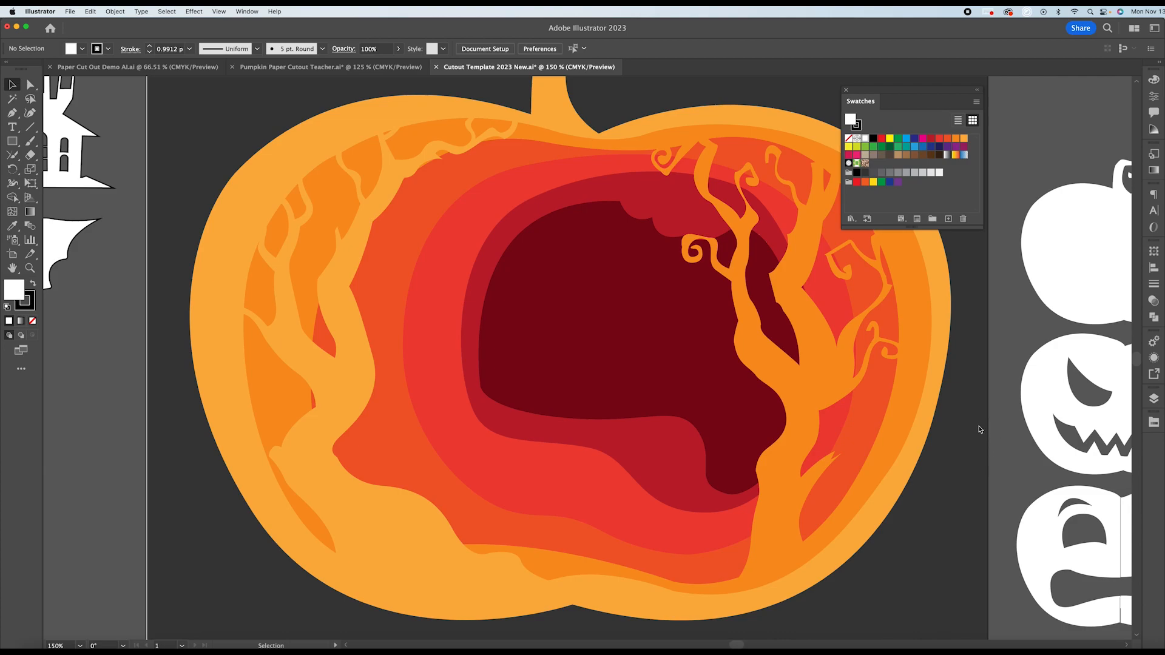
Turn on the visibility of the second pumpkin ring's Drop Shadow and deselect the ring.
left_click(842, 377)
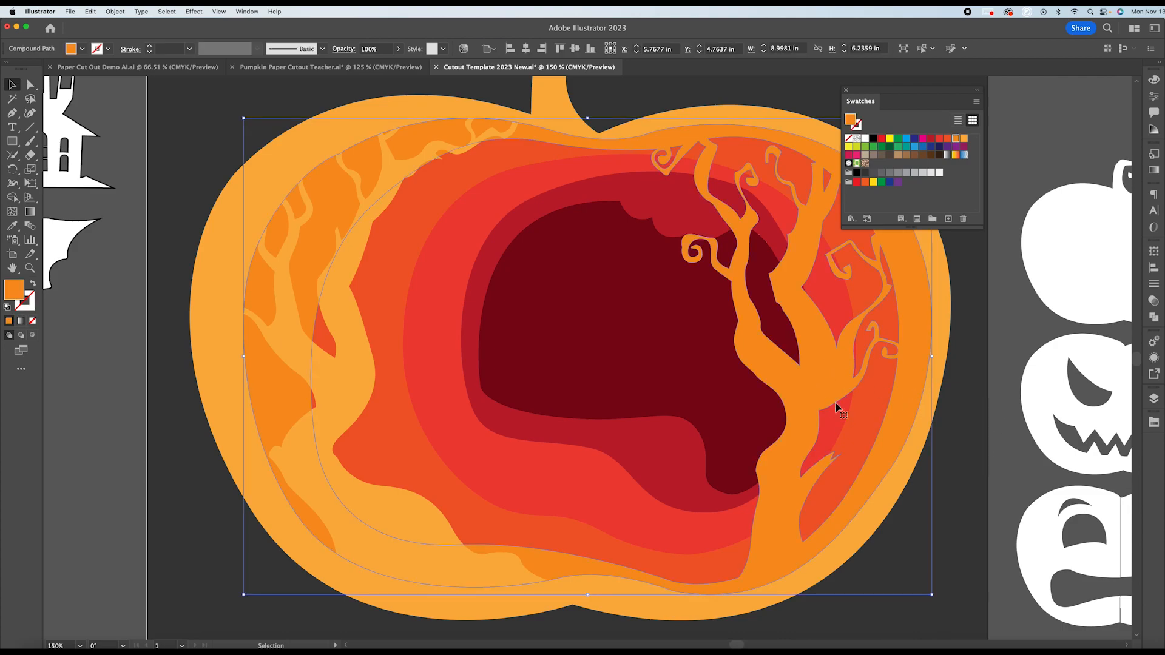
left_click(1154, 359)
left_click(1009, 429)
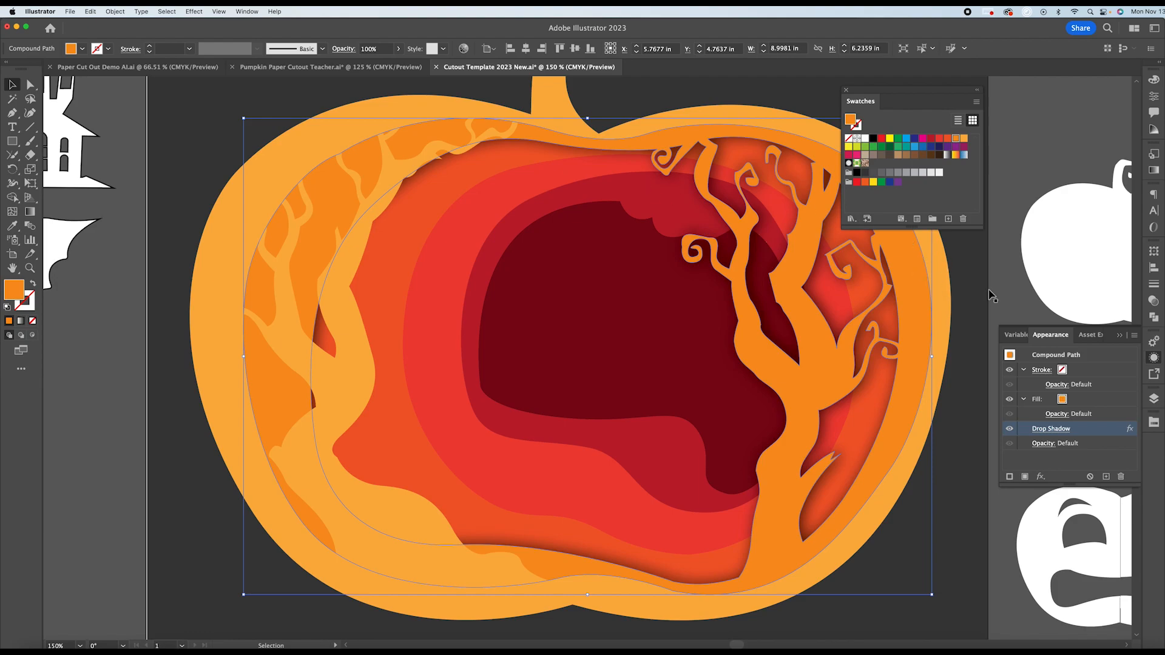
left_click(1008, 286)
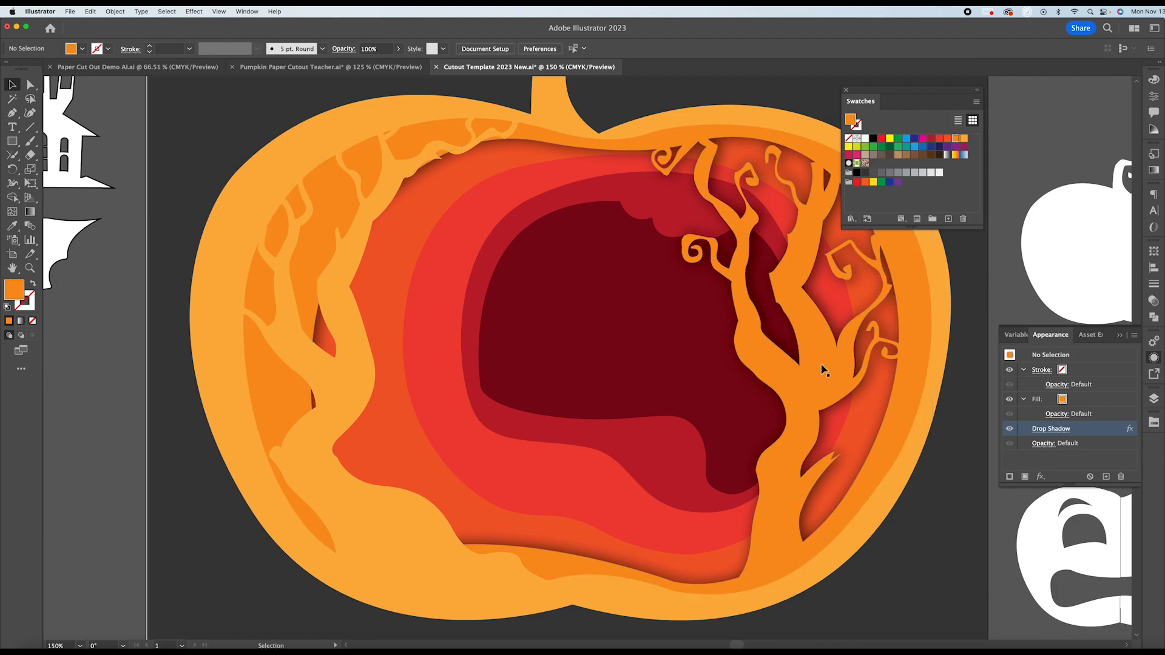
Move the white haunted house into the pumpkin's centre so its base overlaps the lower edge of the dark red ring.
left_click(579, 436)
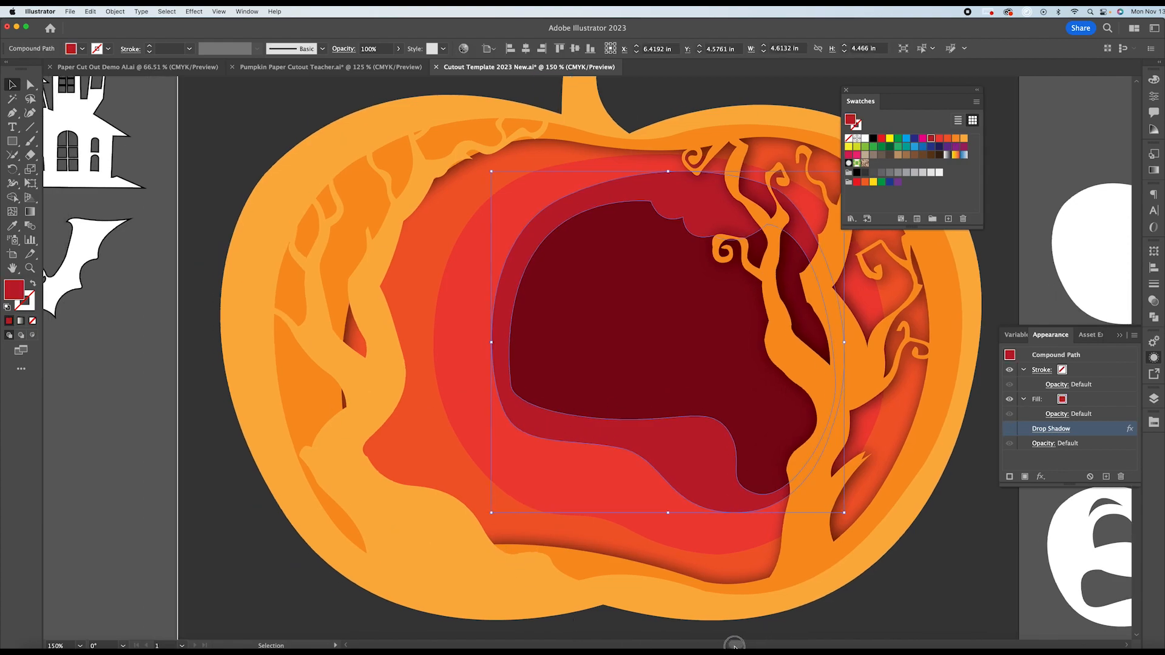
scroll(290, 264, "left", 5)
mouse_move(233, 186)
left_mouse_down()
mouse_move(733, 390)
mouse_move(778, 424)
left_mouse_up()
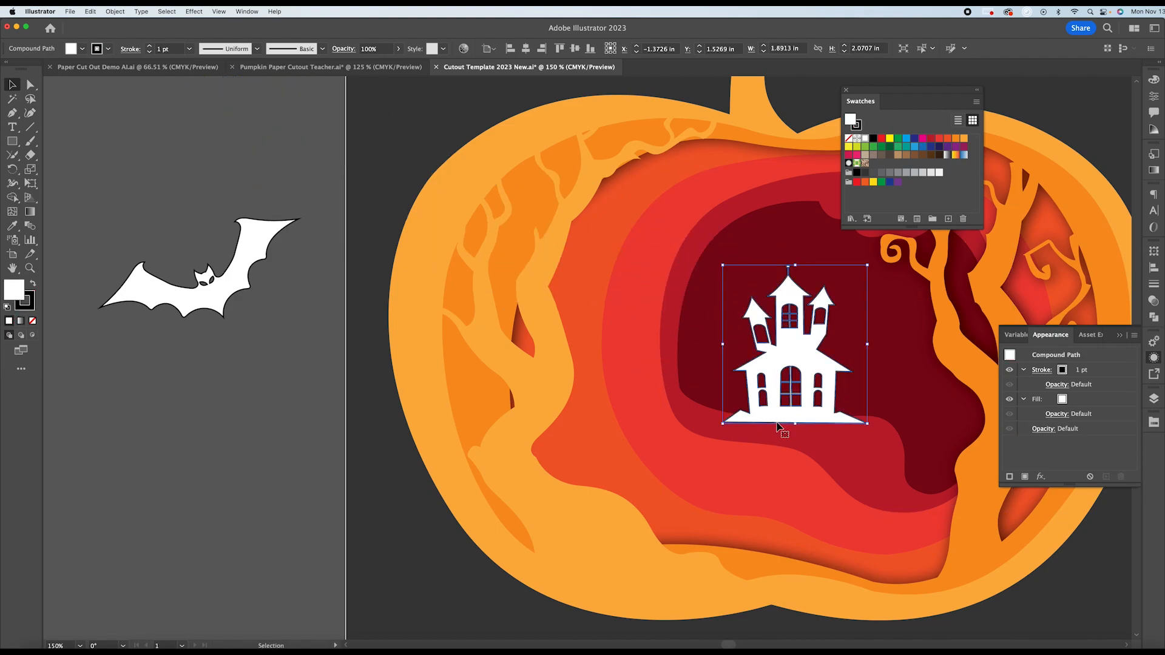
Select the dark red ring together with the haunted house and merge them with the Shape Builder tool.
left_click(702, 424, "shift")
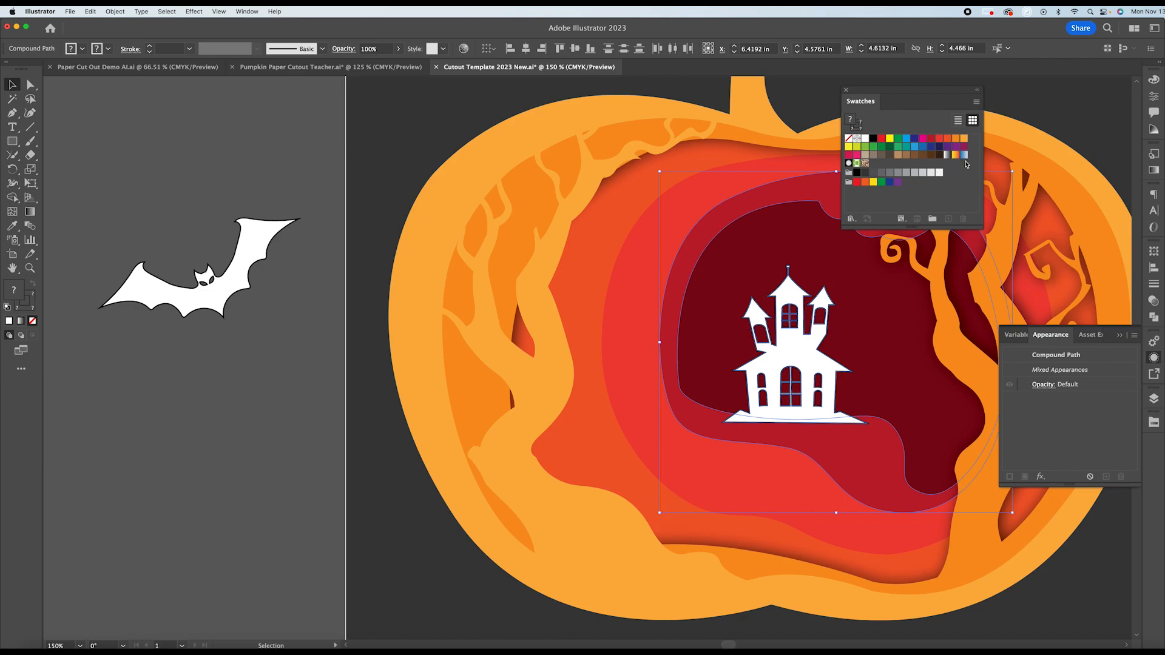
left_click(11, 198)
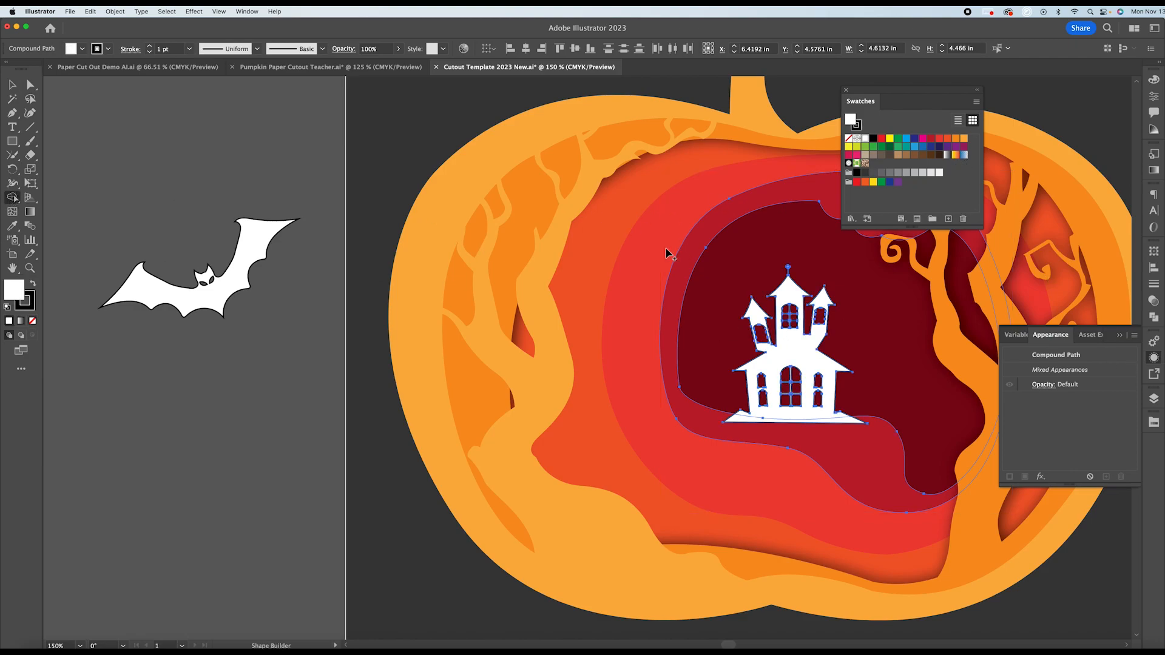
left_click_drag(782, 431, 786, 418)
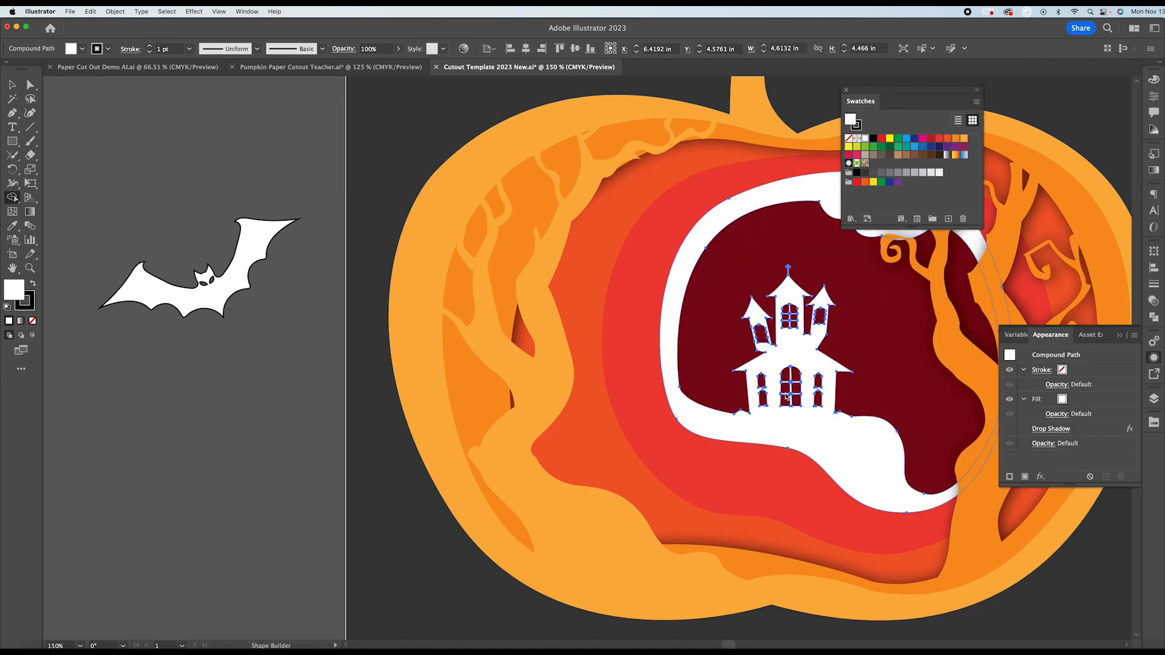
Undo the white merge of the haunted house and the dark red ring, restoring them as separate shapes.
key("super+z")
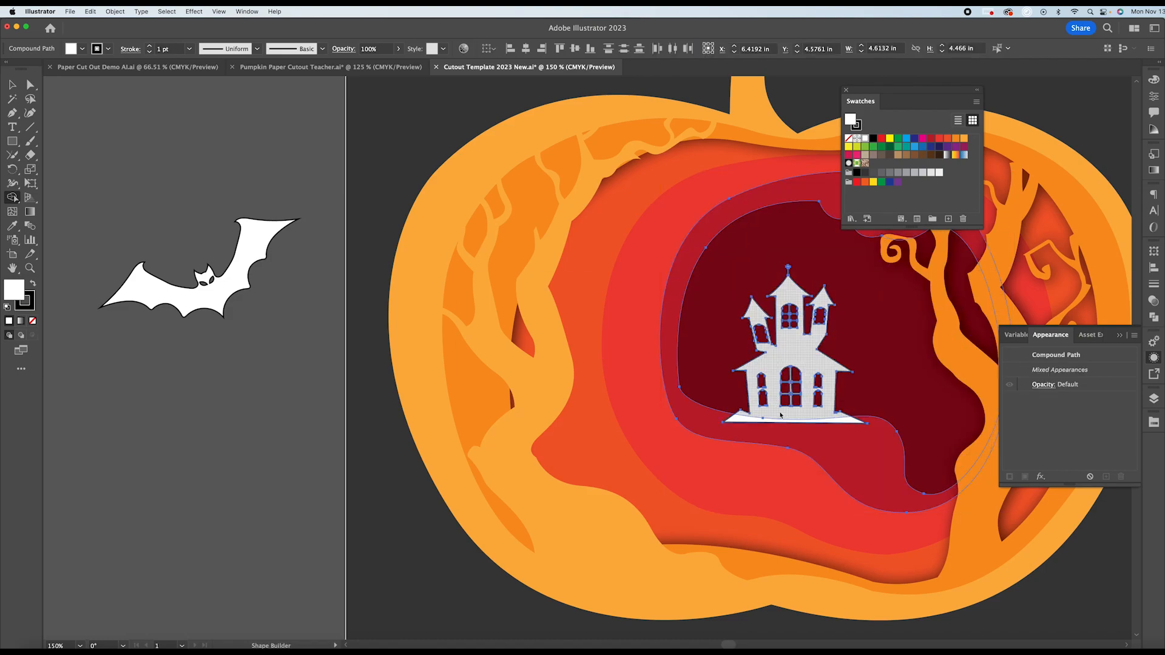
left_click_drag(727, 429, 752, 415)
key("super+z")
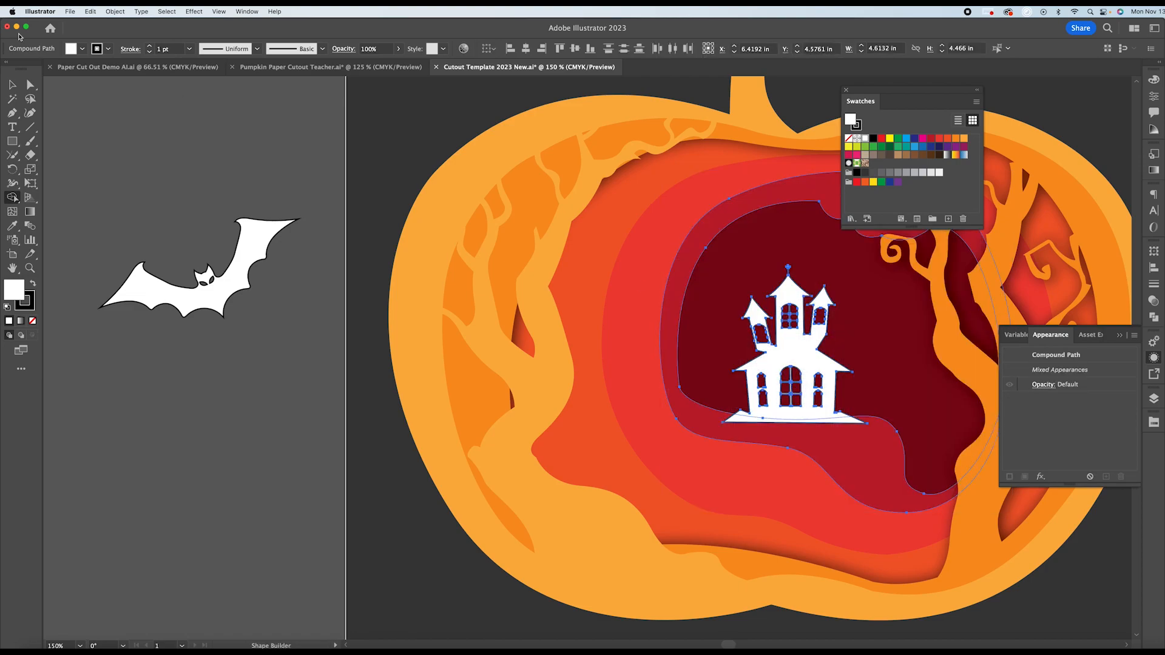
left_click(12, 84)
left_click(119, 117)
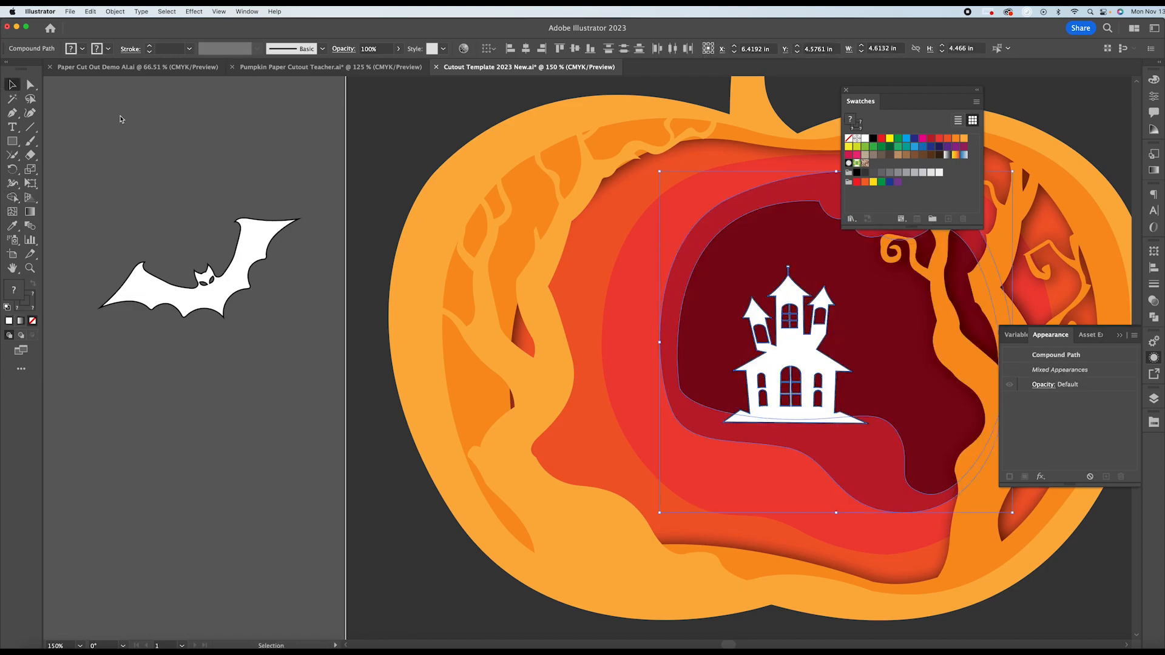
Try merging the haunted house into the dark red ring with the Shape Builder tool, using the ring's red fill.
left_click(704, 429)
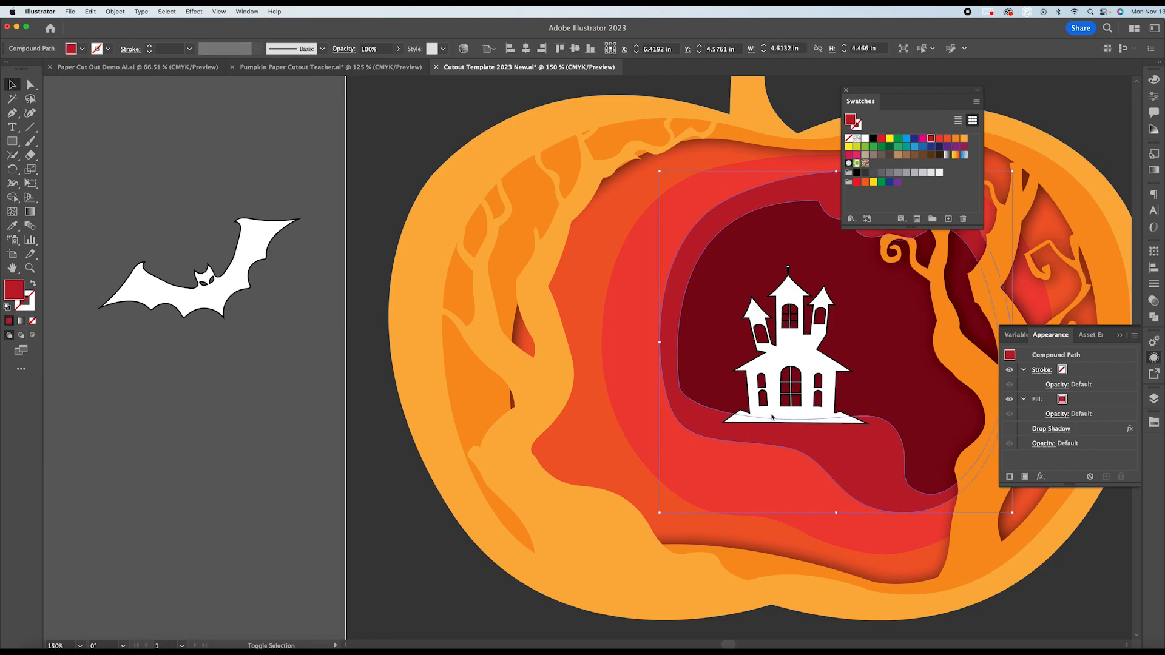
left_click(770, 420, "shift")
left_click(12, 197)
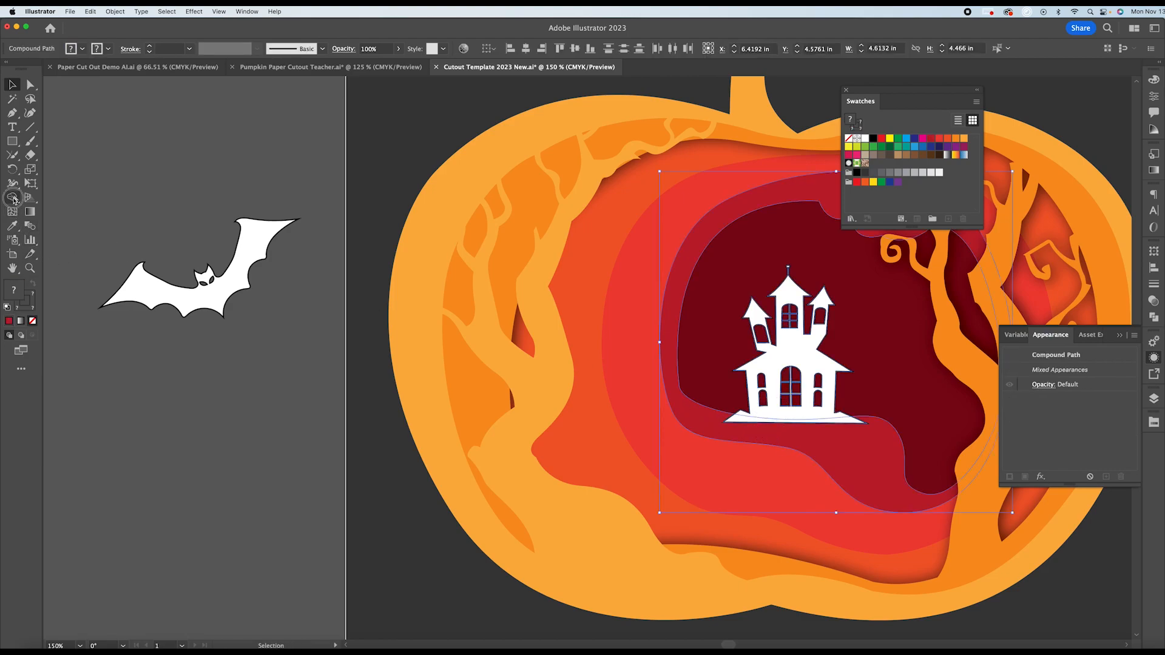
left_click(774, 420)
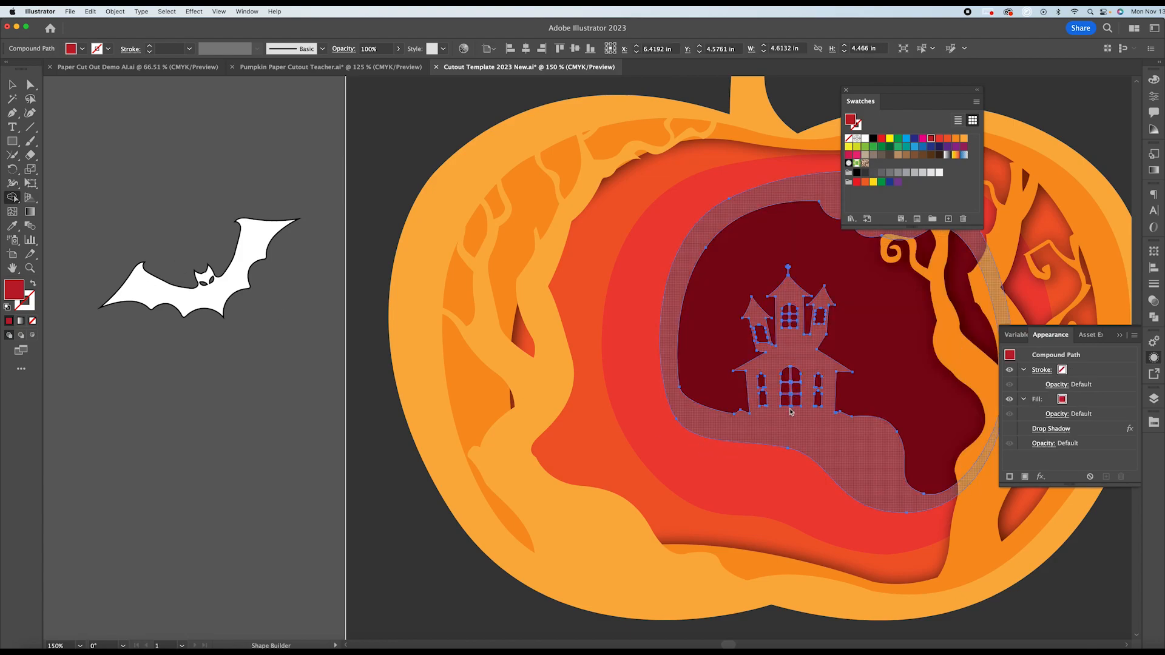
key("super+z")
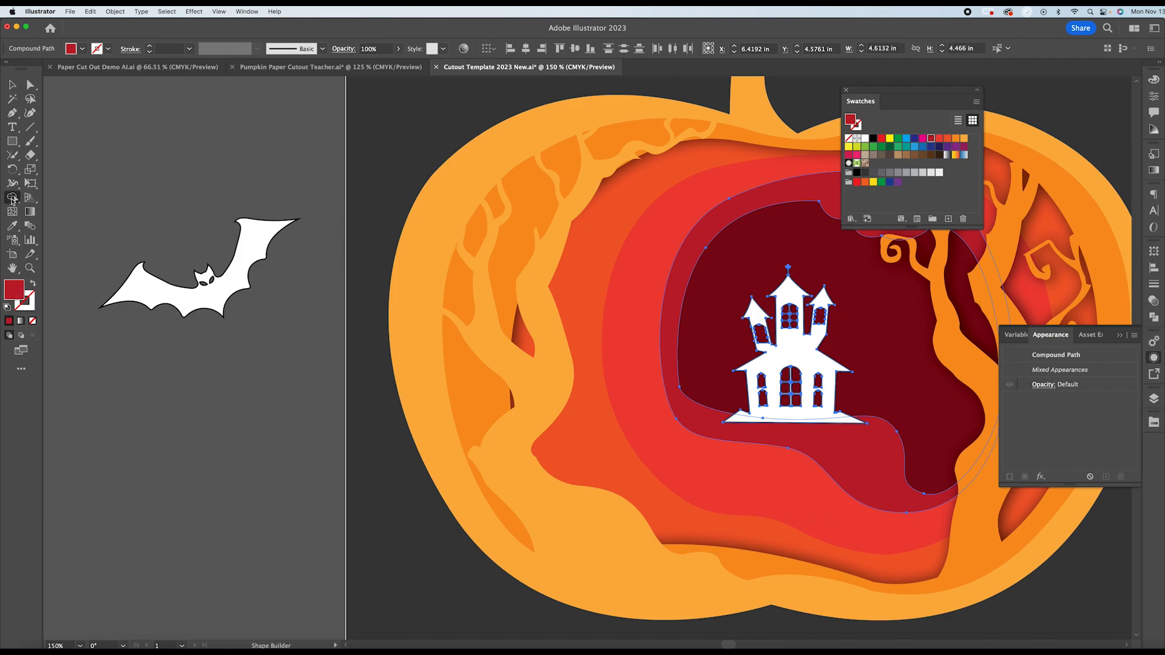
Try merging the haunted house and the dark red ring with a lighter pinkish-red fill chosen in the Color Picker.
double_click(12, 292)
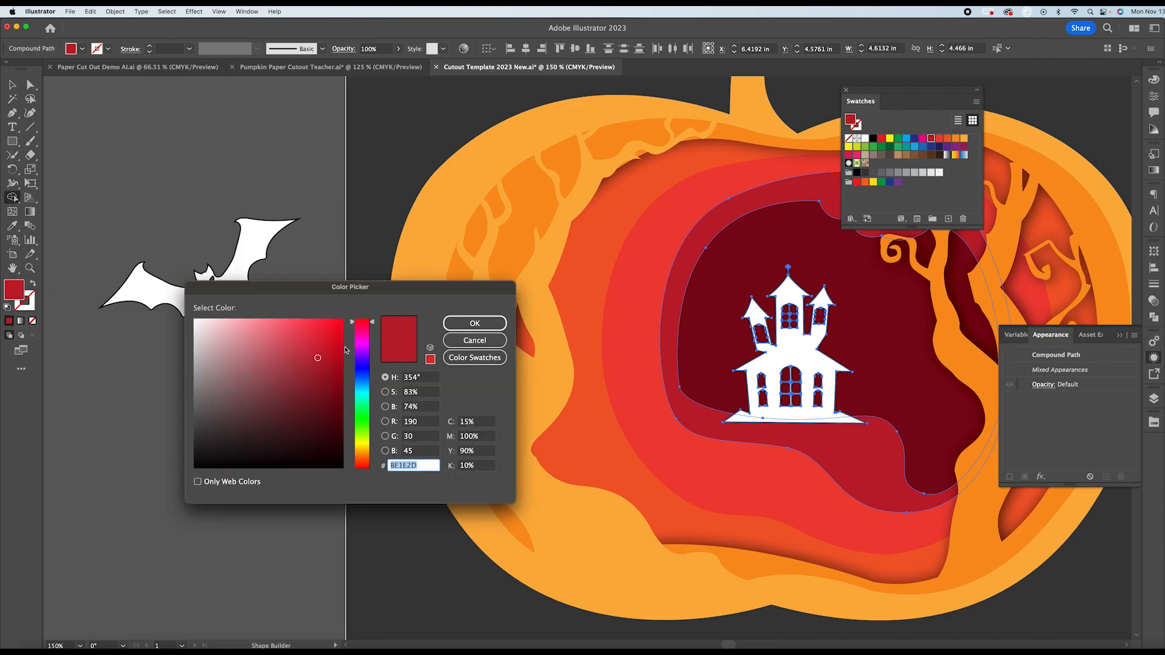
left_click(296, 337)
left_click(474, 323)
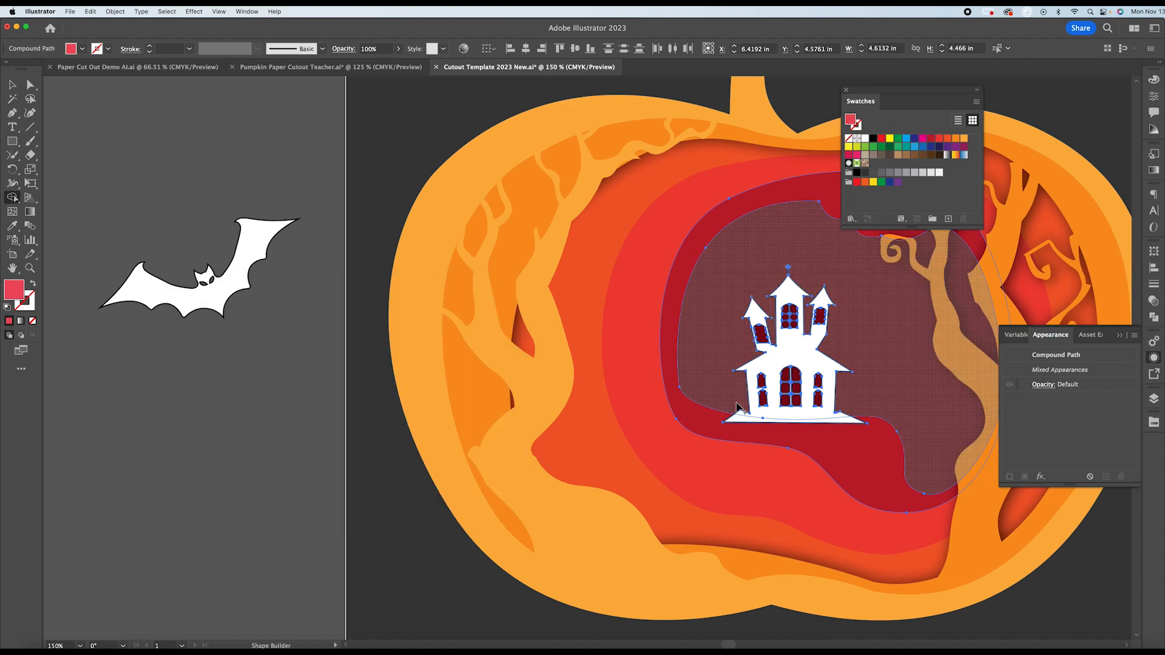
mouse_move(775, 425)
left_mouse_down()
mouse_move(781, 417)
mouse_move(758, 427)
left_mouse_up()
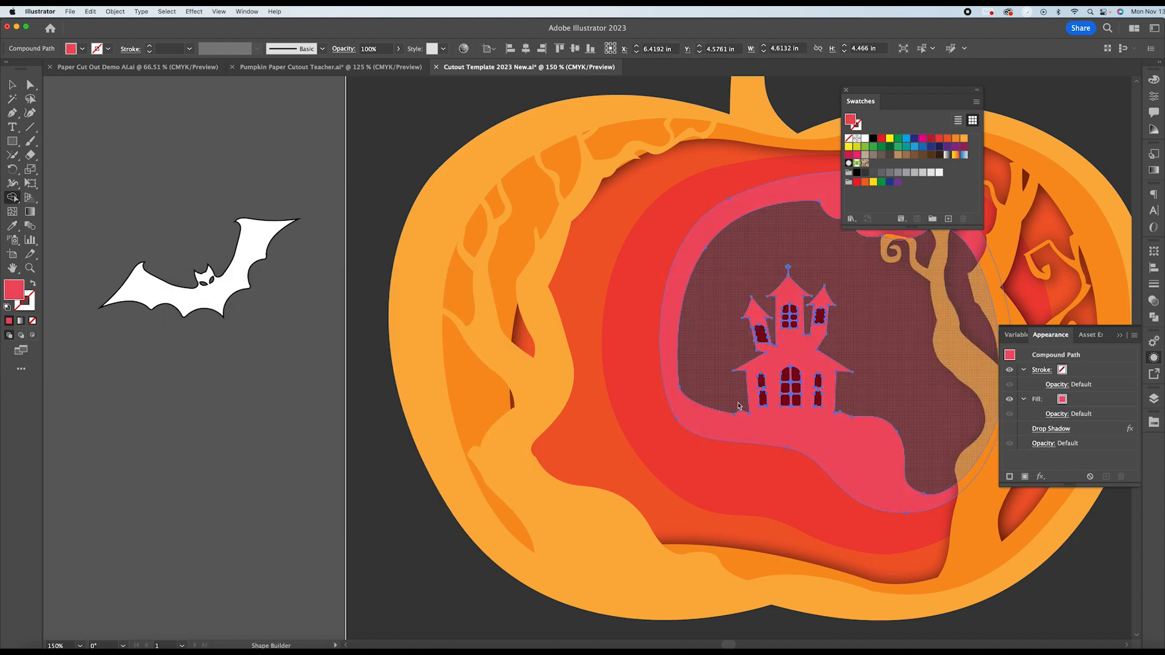
key("super+z")
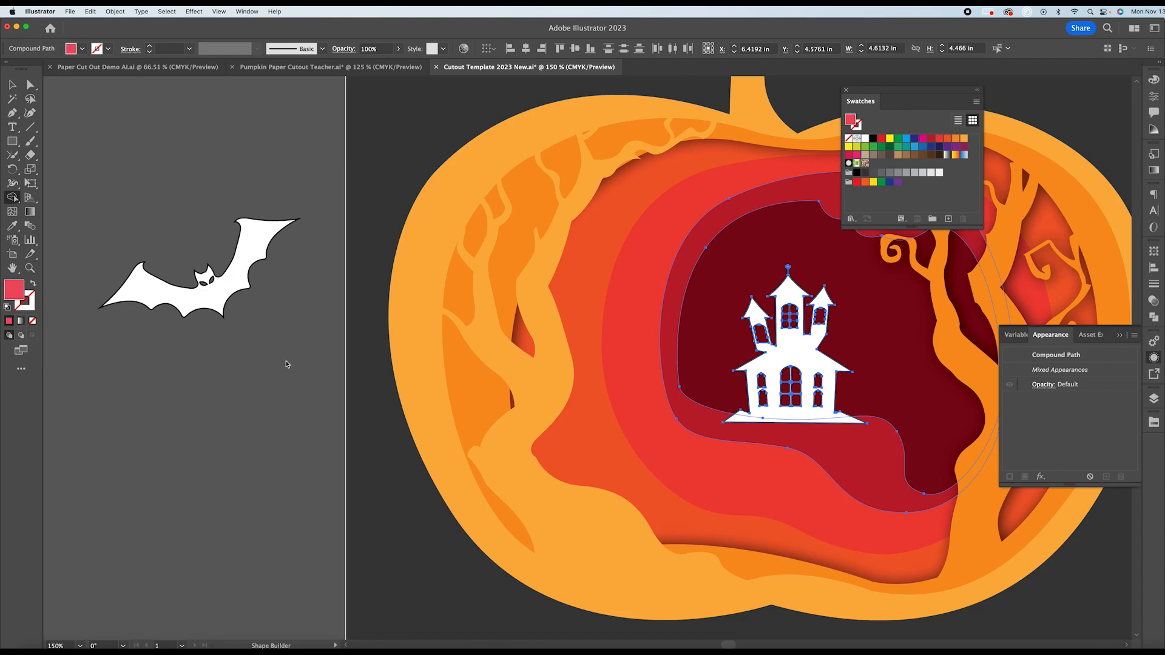
Select the dark red ring first, add the haunted house, and merge them with Shape Builder in the ring's red fill.
left_click(13, 85)
left_click(135, 138)
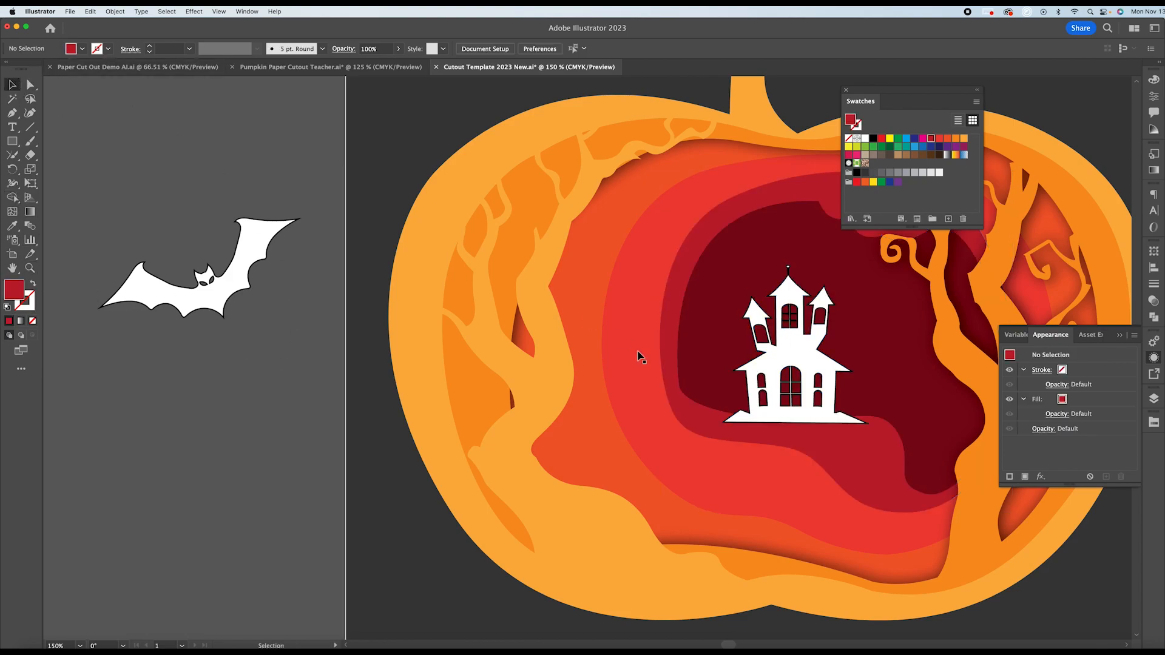
left_click(859, 449)
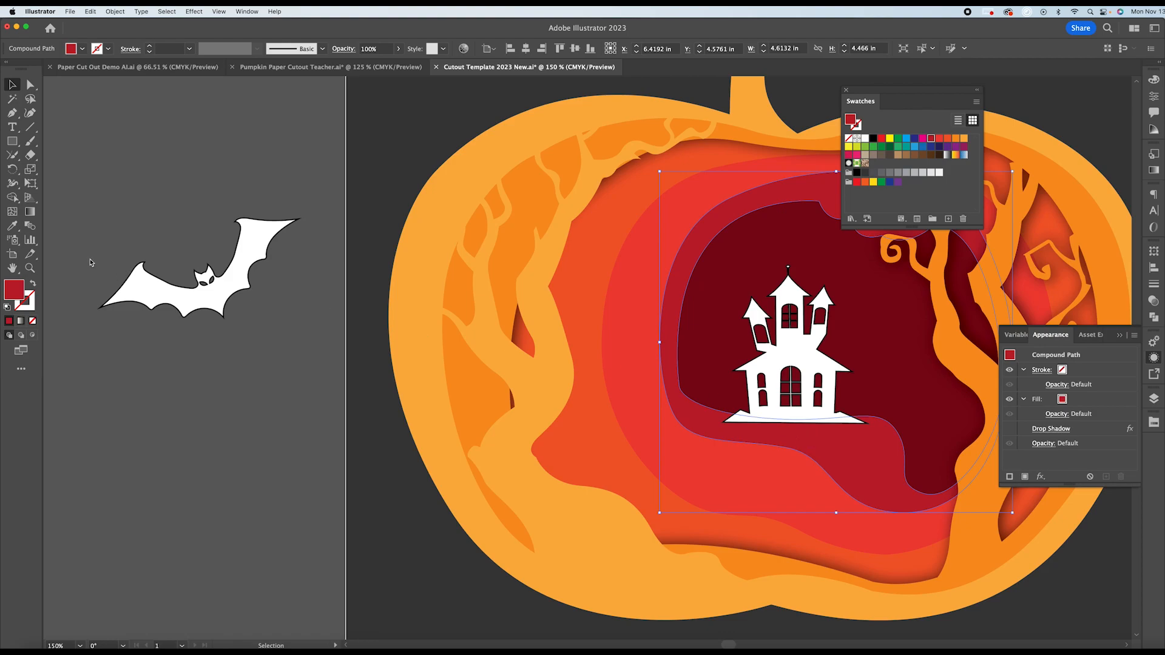
left_click(12, 197)
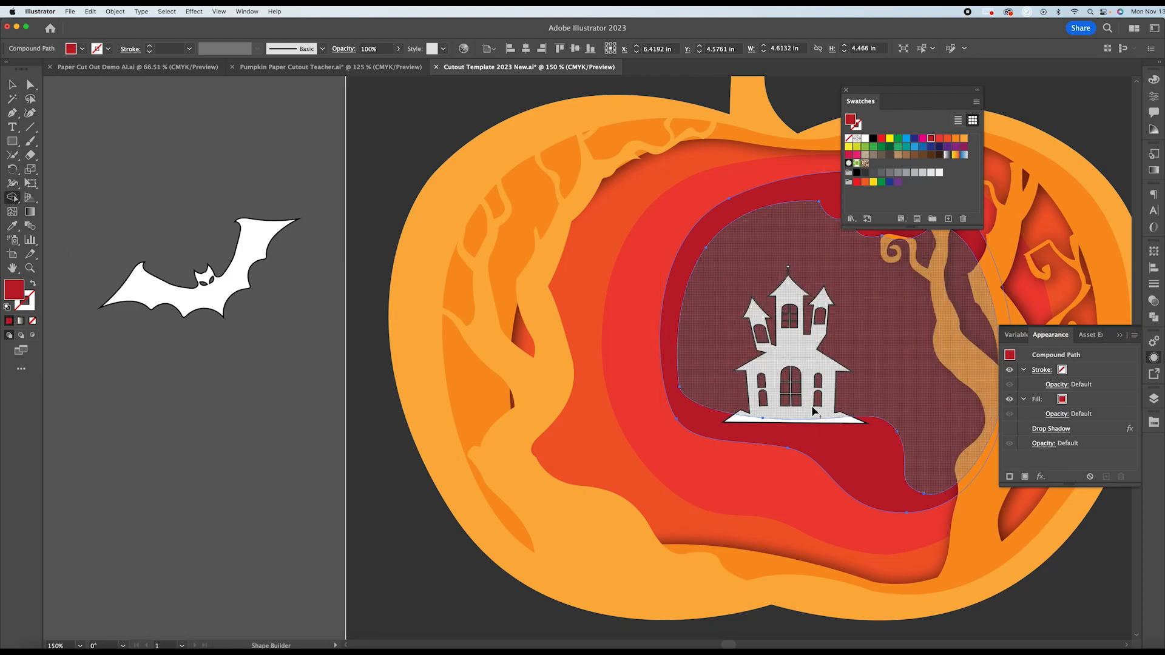
left_click(766, 407)
left_click(13, 85)
left_click(782, 364, "shift")
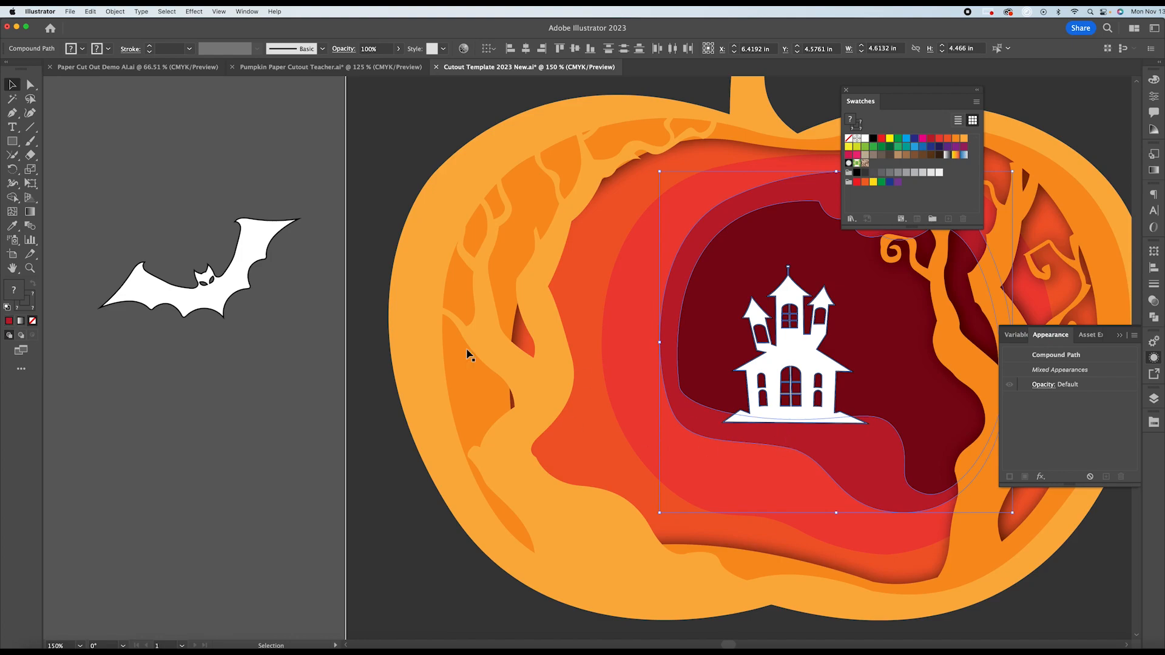
left_click(12, 197)
left_click_drag(803, 429, 798, 410)
key("v")
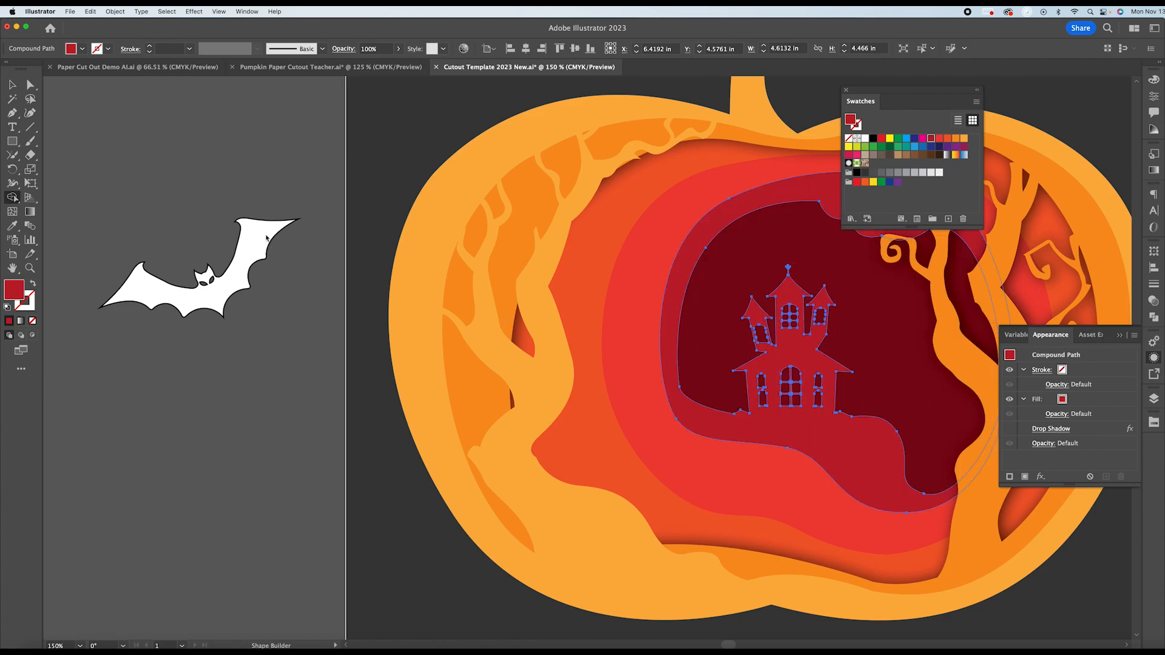
Turn on the visibility of the Drop Shadow on the dark red ring with the haunted house.
key("super+minus")
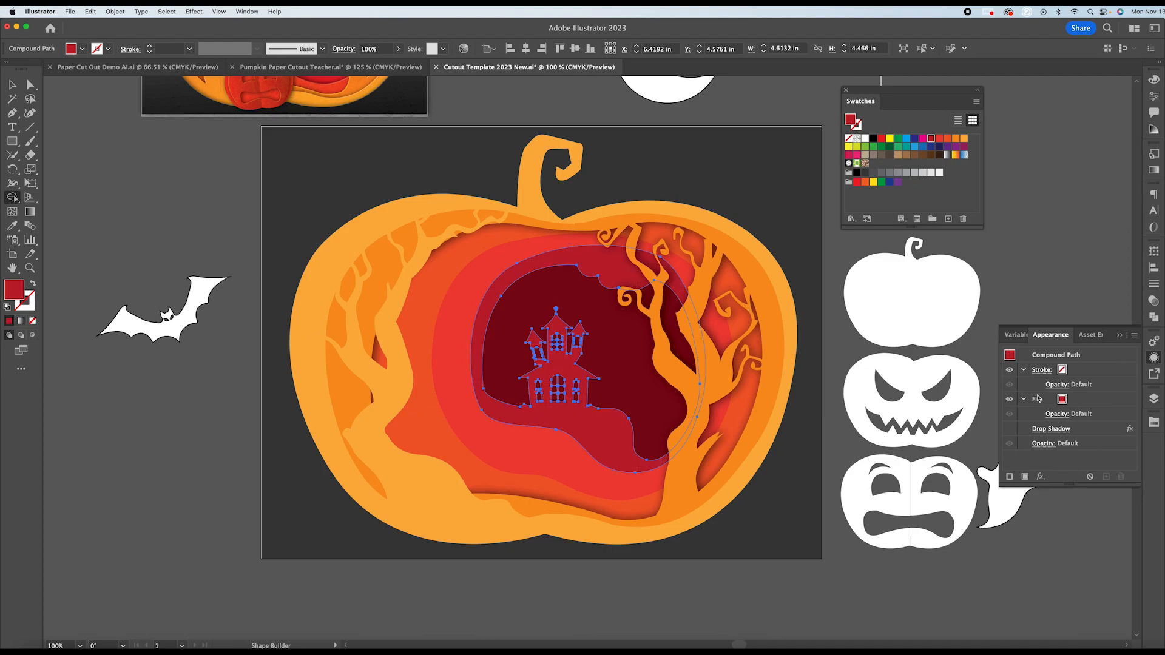
left_click(1010, 429)
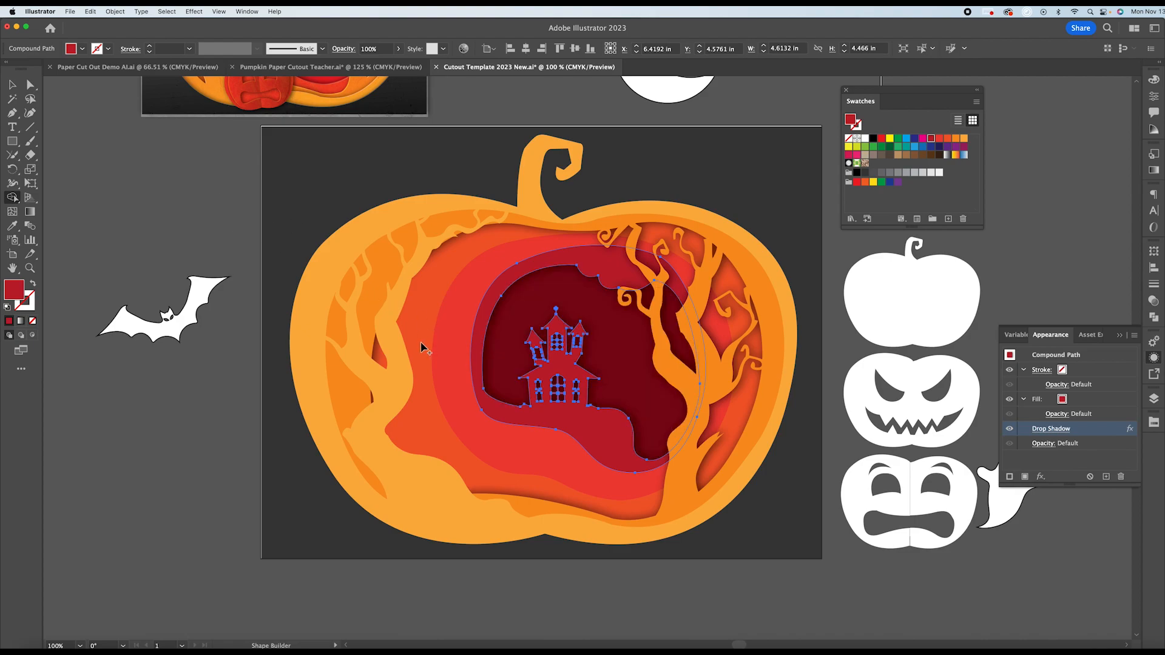
key("super+equal")
key("super+equal")
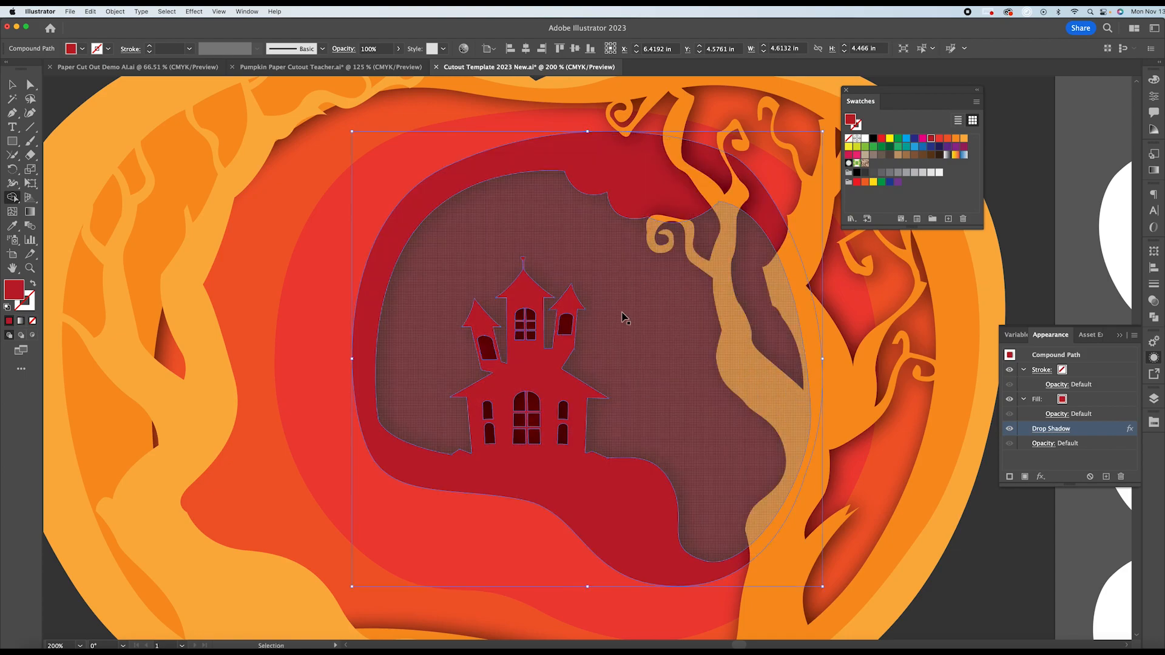
key("super+minus")
key("super+minus")
Move the white crescent moon into the pumpkin's centre and arrange it directly behind the haunted house ring.
scroll(576, 141, "up", 3)
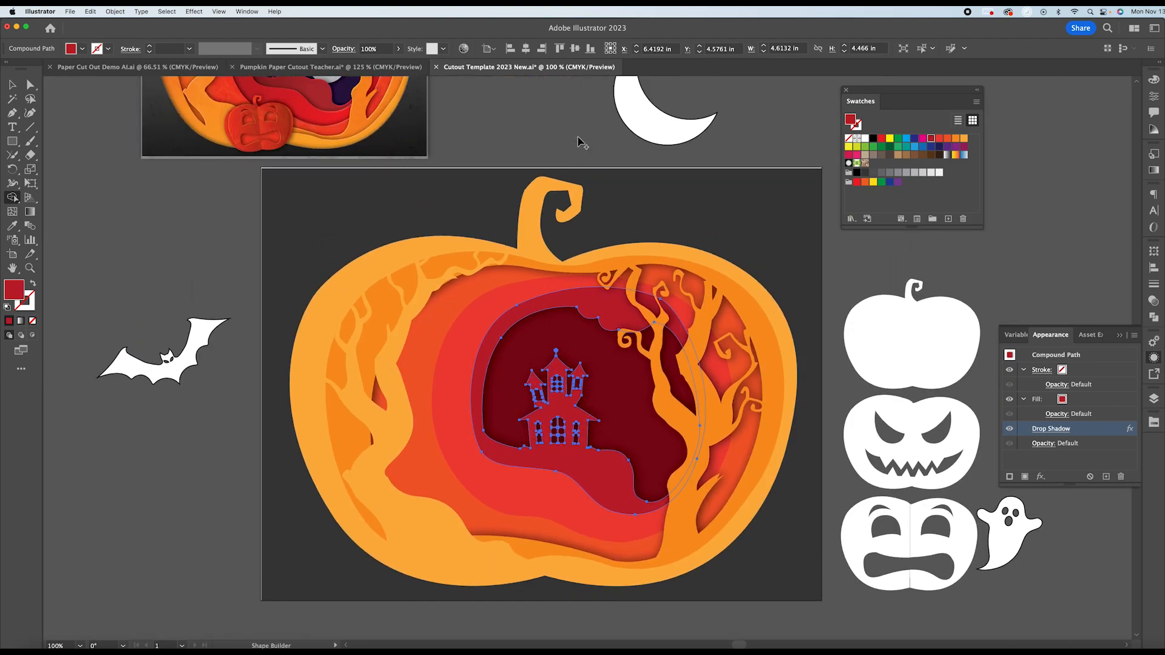
left_click(12, 84)
left_click_drag(613, 116, 637, 434)
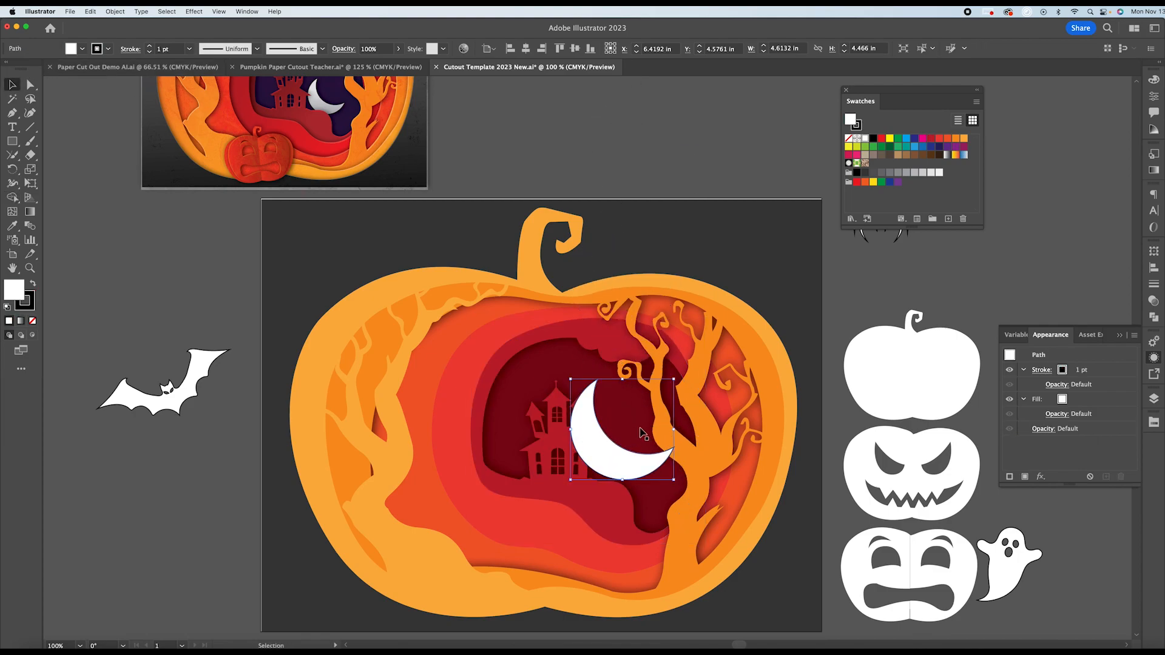
key("a")
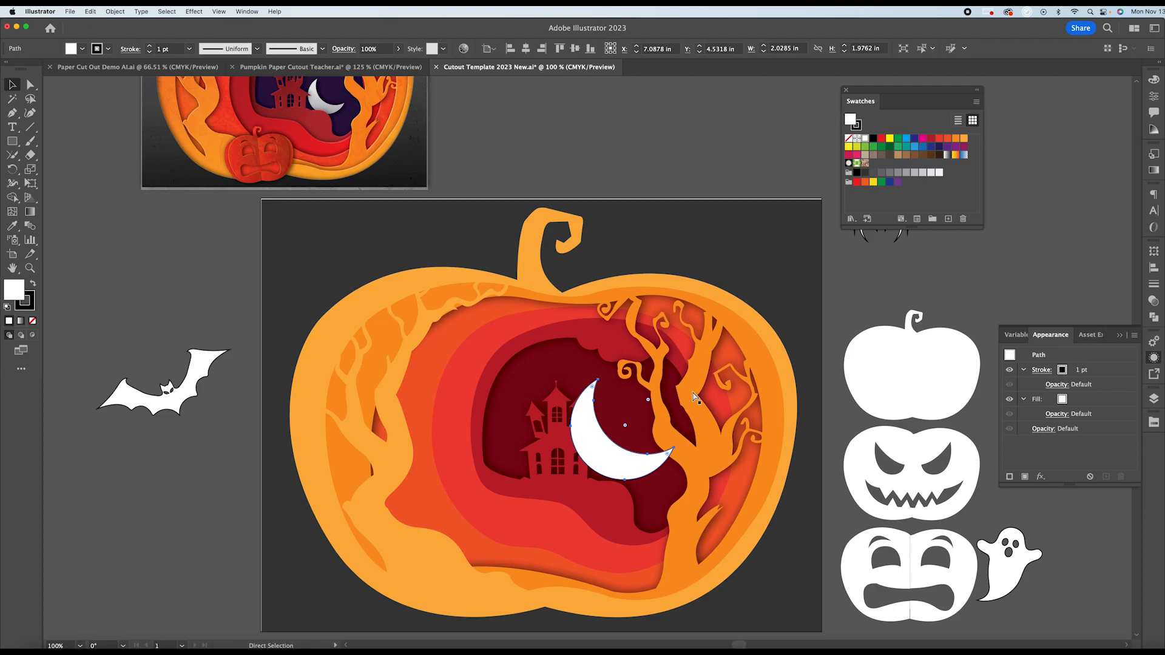
key("super+bracketleft")
key("super+bracketleft")
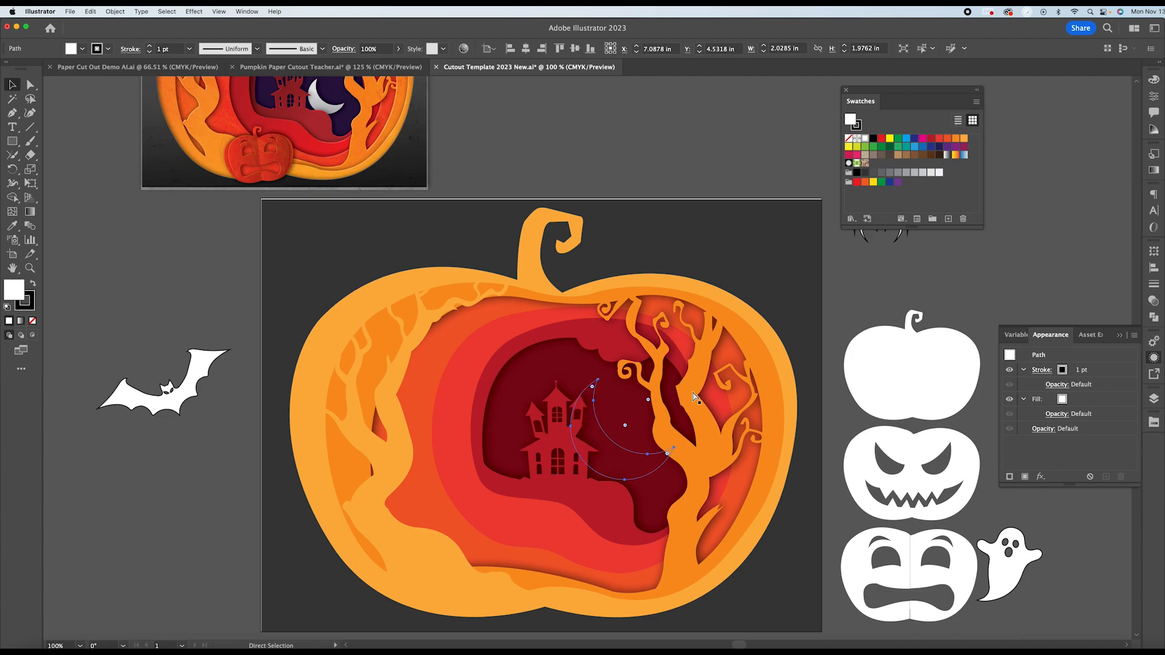
key("super+bracketright")
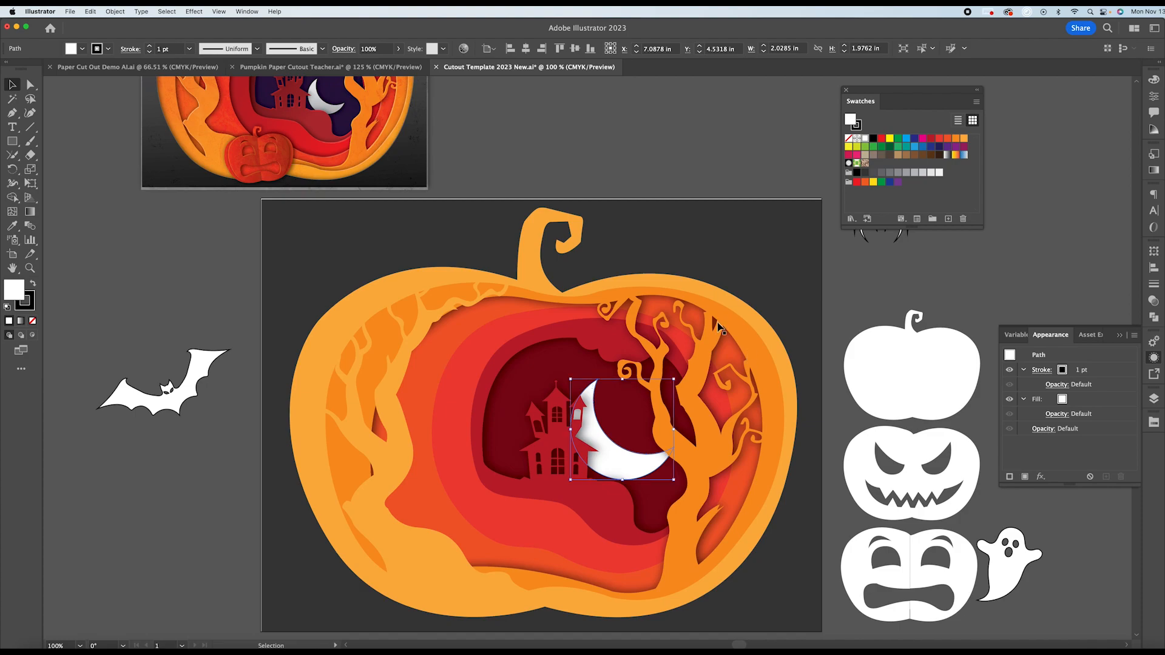
Shrink the crescent moon to about 1.53 by 1.50 in, rotate it slightly clockwise and place it just right of the haunted house.
left_click_drag(628, 453, 624, 466)
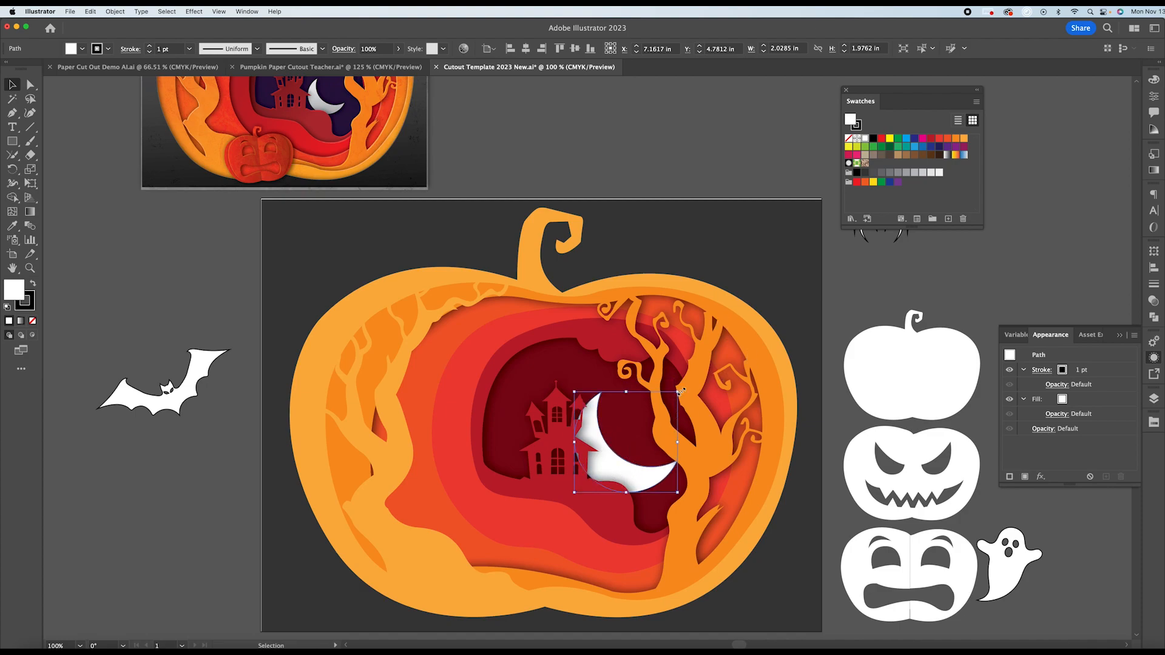
left_click_drag(678, 394, 655, 415)
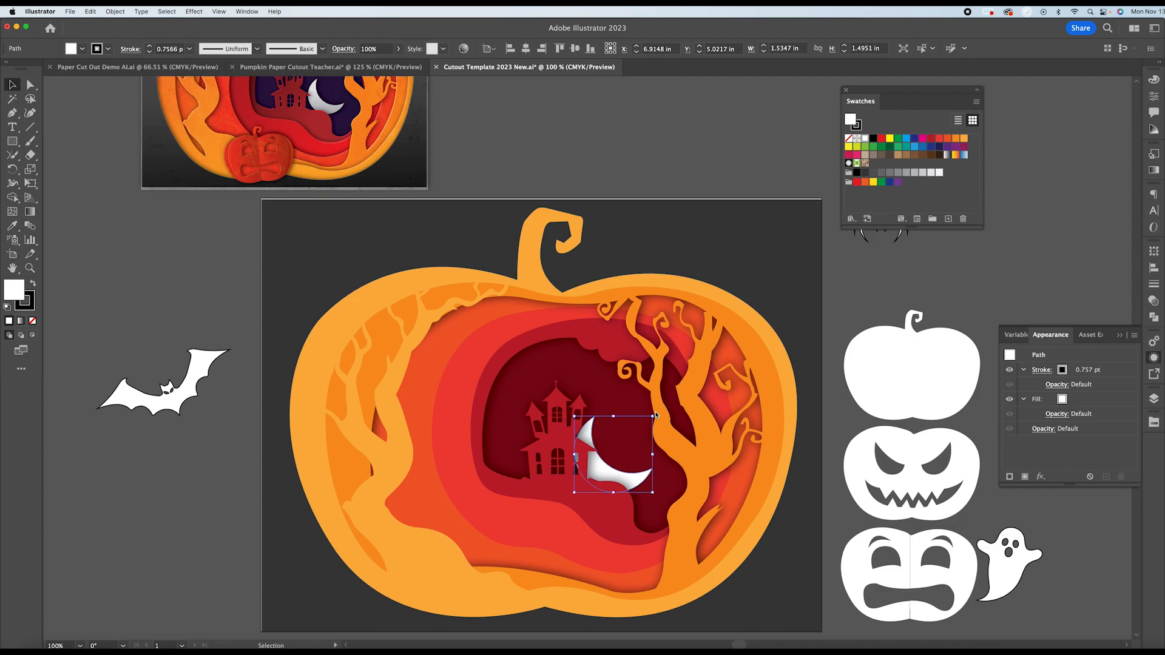
left_click_drag(655, 414, 666, 431)
left_click_drag(590, 442, 608, 433)
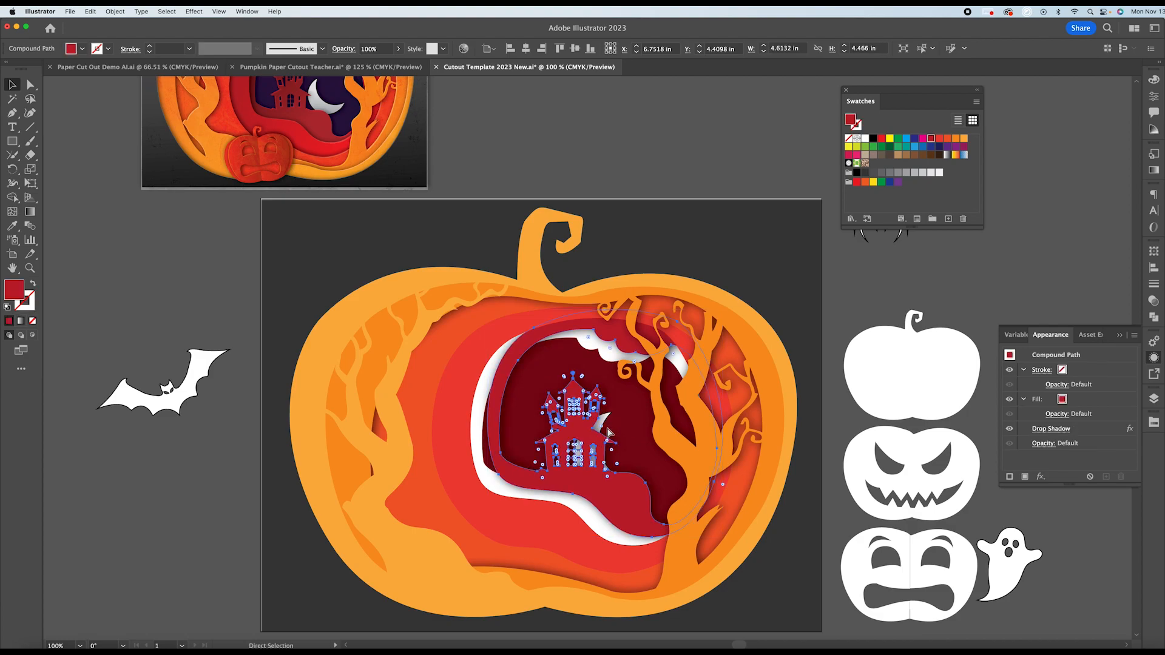
key("super+z")
left_click_drag(601, 428, 615, 422)
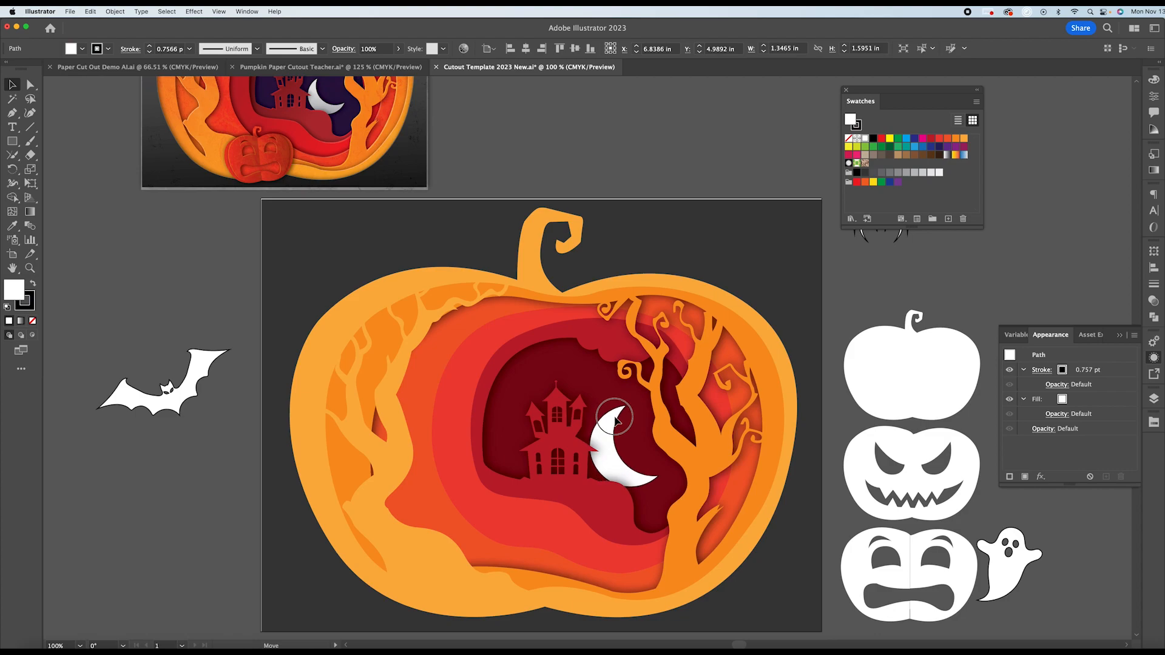
Set the crescent moon's stroke to None and make its white fill the active colour.
left_click(28, 308)
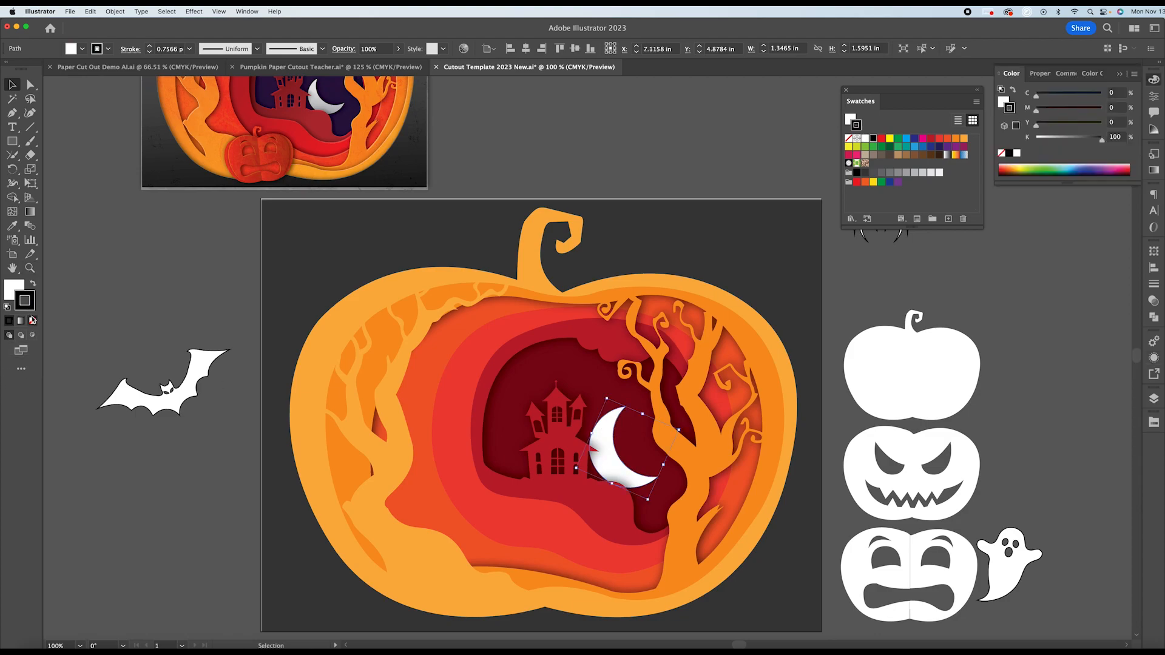
left_click(33, 322)
left_click(18, 291)
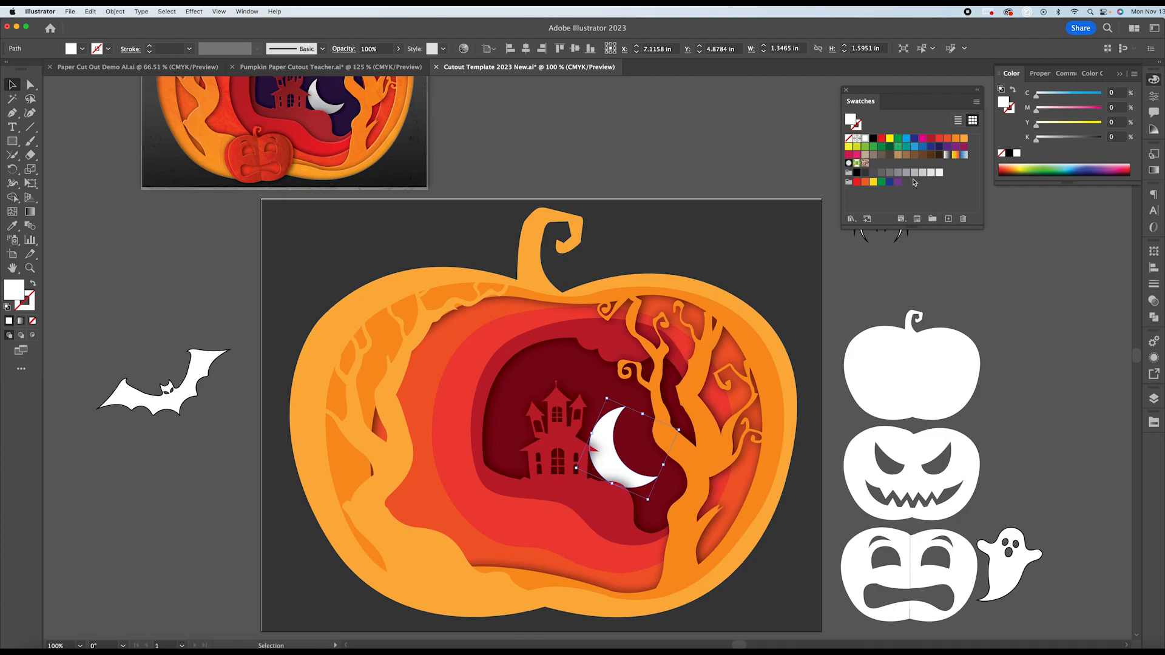
Turn off the visibility of the Drop Shadow on the orange ring with the right-hand tree and deselect the ring.
key("super+minus")
key("super+equal")
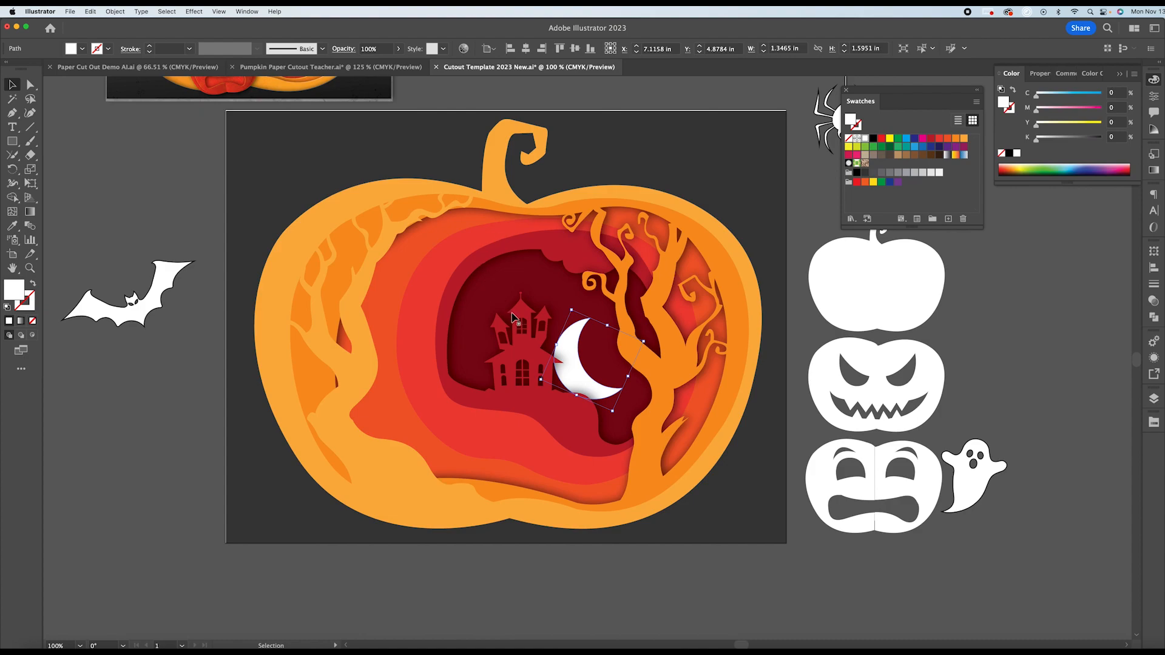
left_click(680, 353)
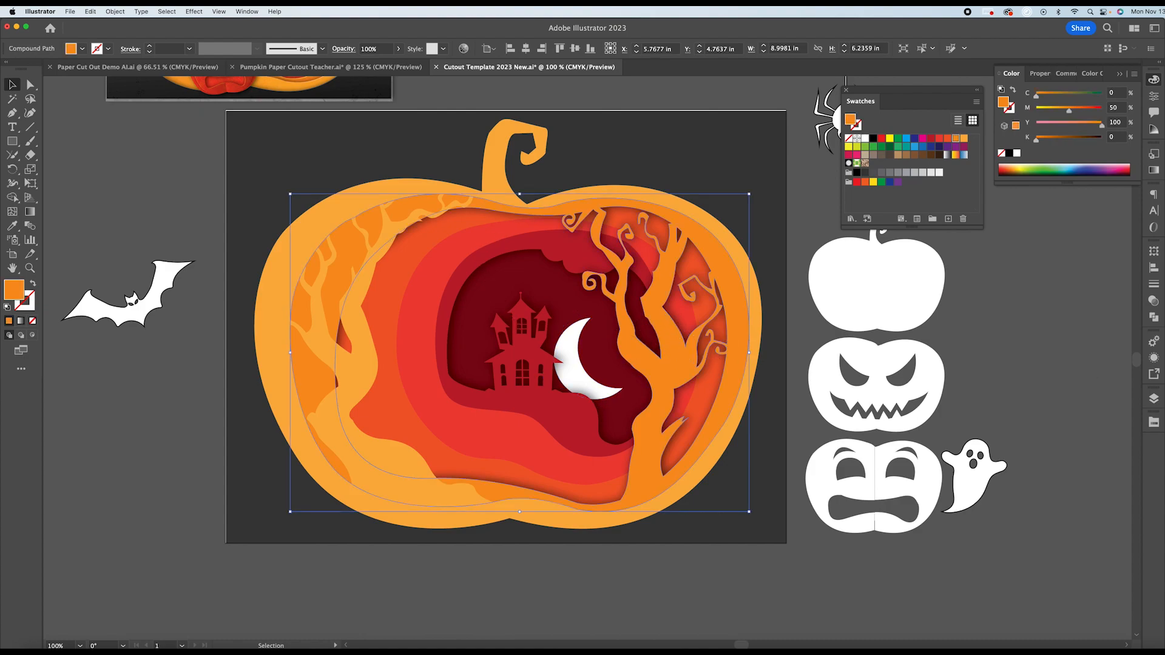
left_click(1155, 360)
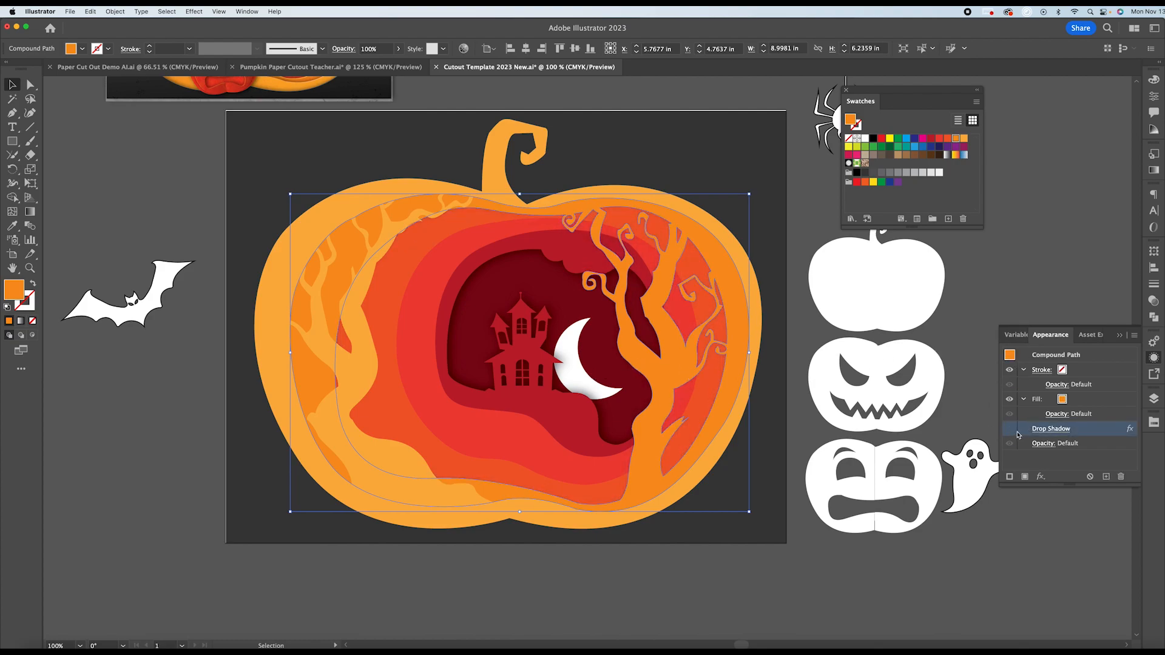
left_click(793, 242)
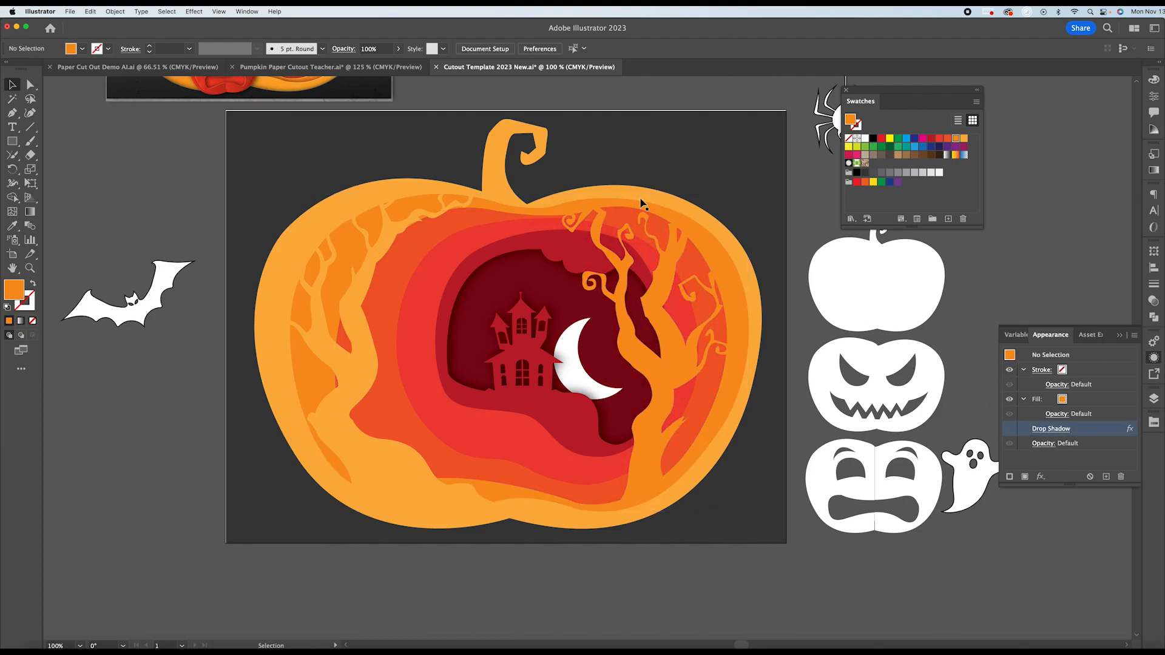
Select the dark grey background cutout and enlarge it slightly past the artboard edges to about 10.99 by 8.48 in.
left_click(391, 141)
left_click(349, 142)
left_click_drag(349, 139, 348, 138)
left_click_drag(787, 545, 788, 548)
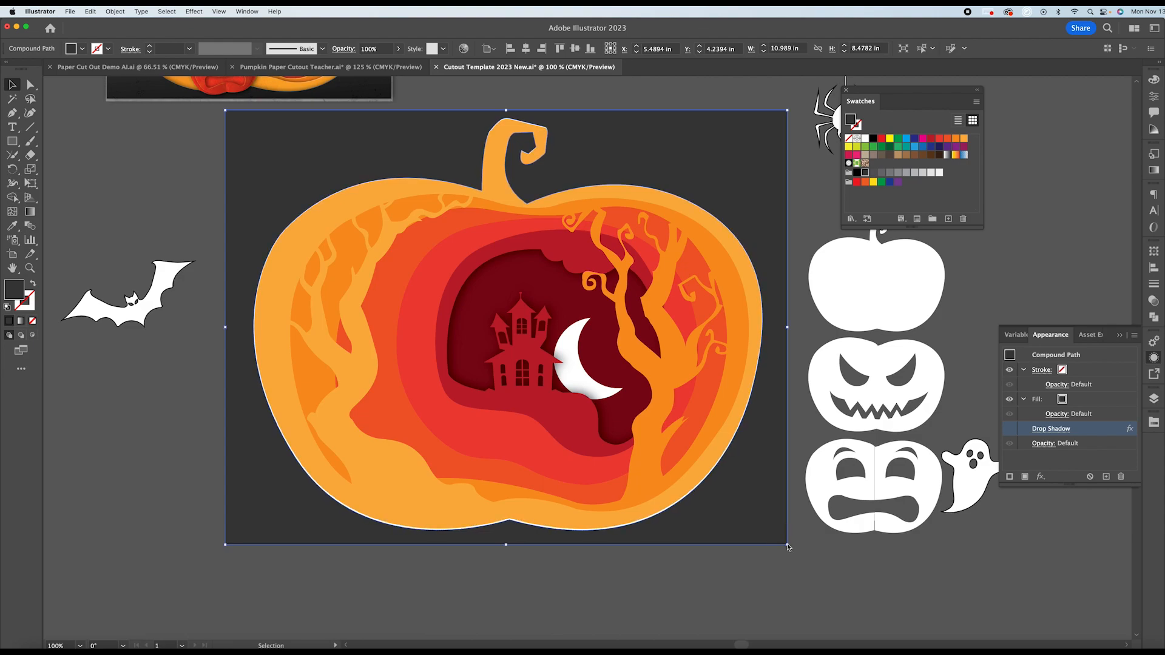
Undo the background enlargement and try to pull the dark grey background's corner anchor points slightly past the artboard edges.
key("super+z")
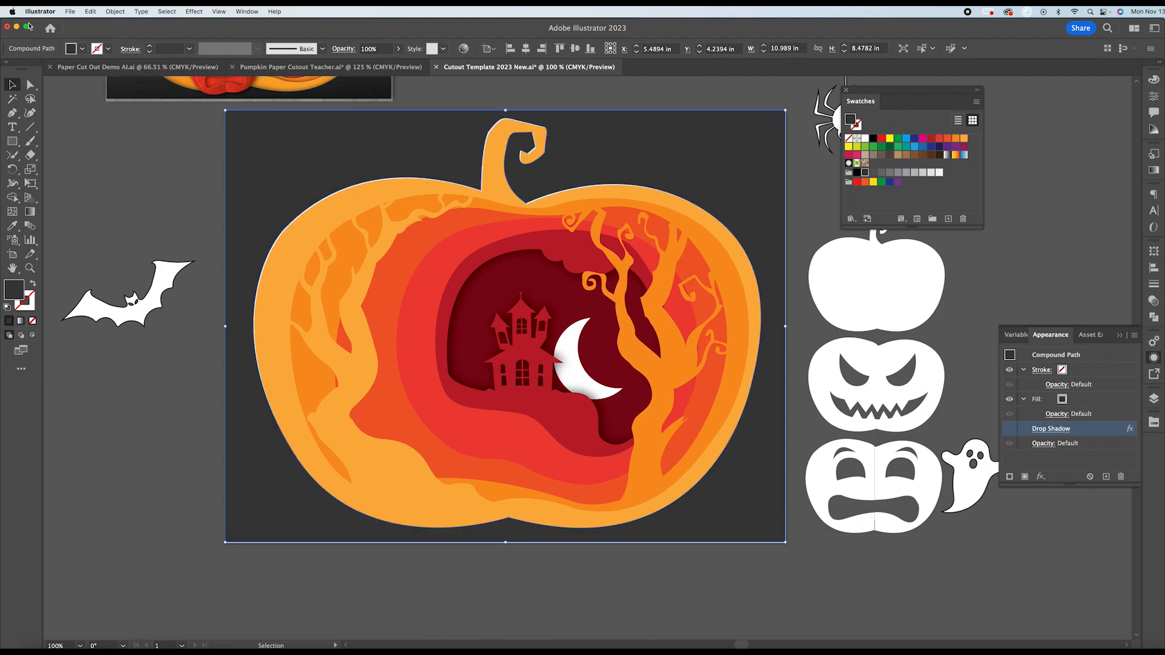
left_click(30, 84)
left_click(788, 548)
left_click_drag(789, 548, 791, 553)
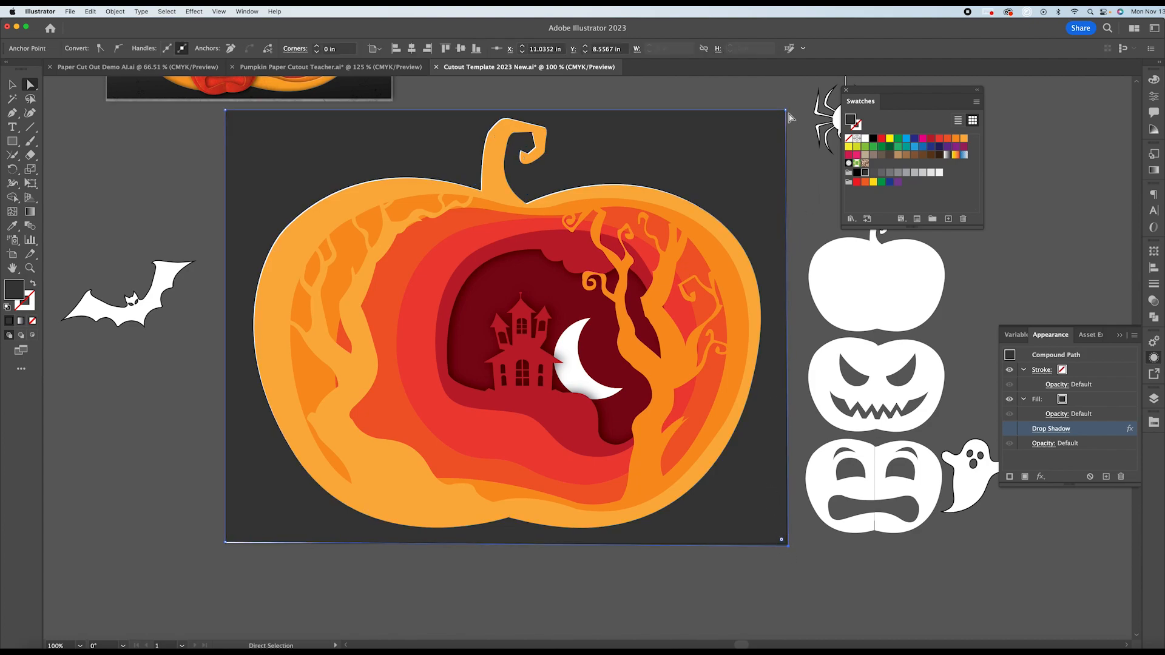
left_click_drag(785, 111, 788, 110)
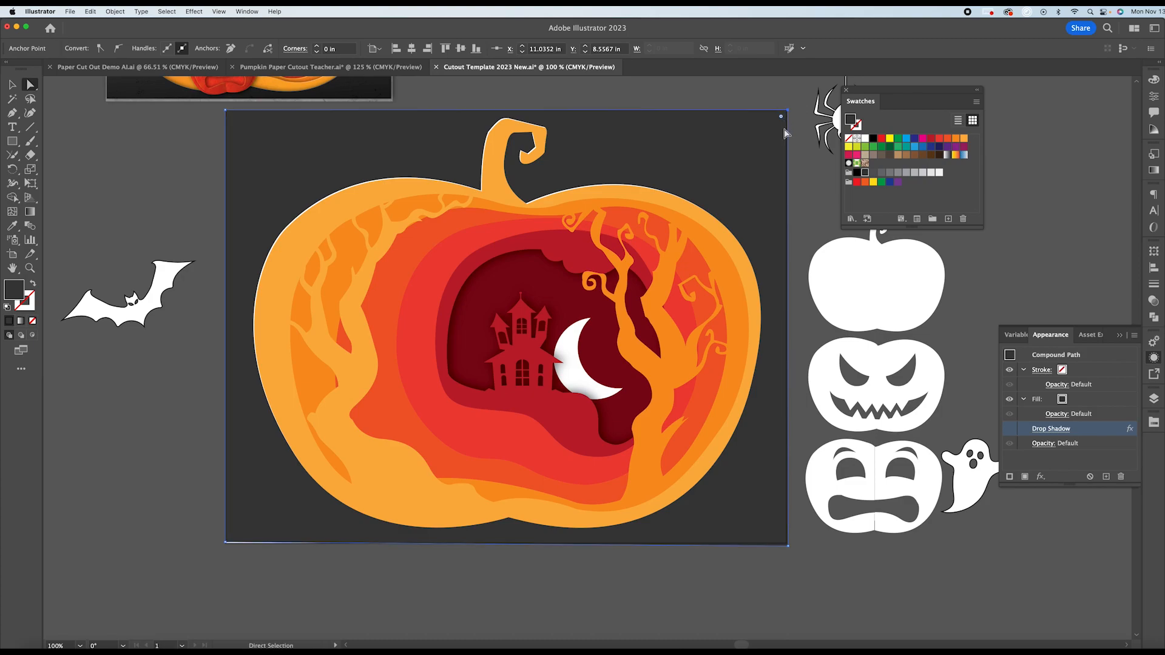
left_click(792, 189)
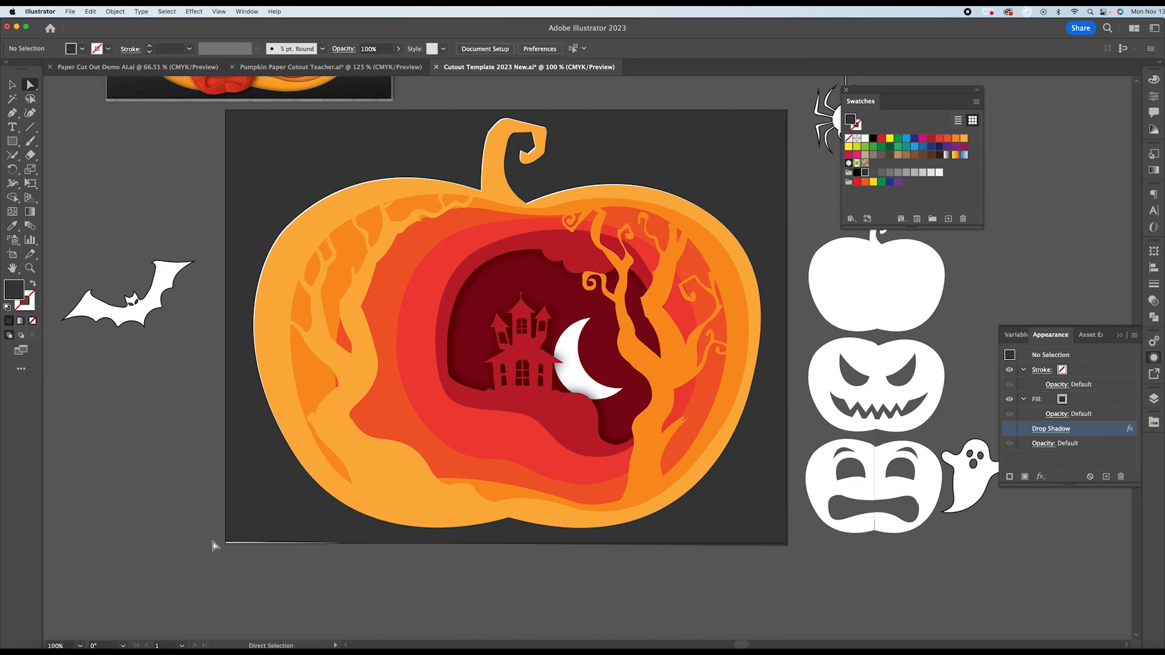
left_click_drag(225, 543, 224, 545)
left_click(12, 84)
left_click(80, 126)
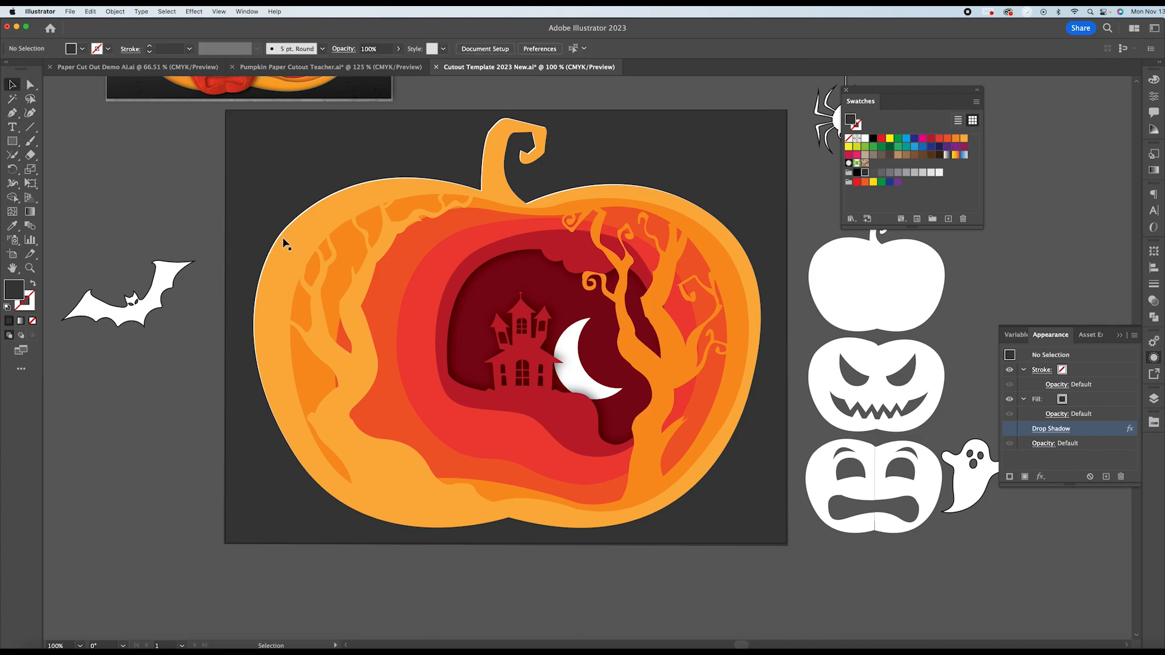
Undo the background corner edits, and turn off the Drop Shadow visibility on the orange ring with the right-hand tree.
key("a")
left_click(264, 241)
key("v")
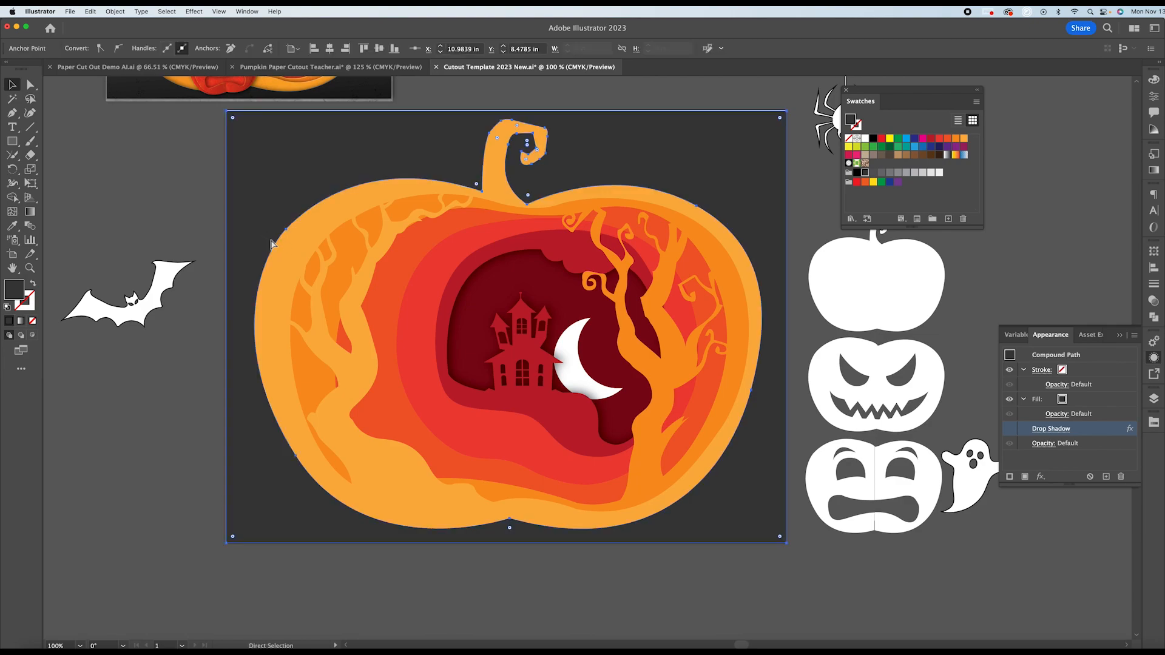
key("a")
key("super+z")
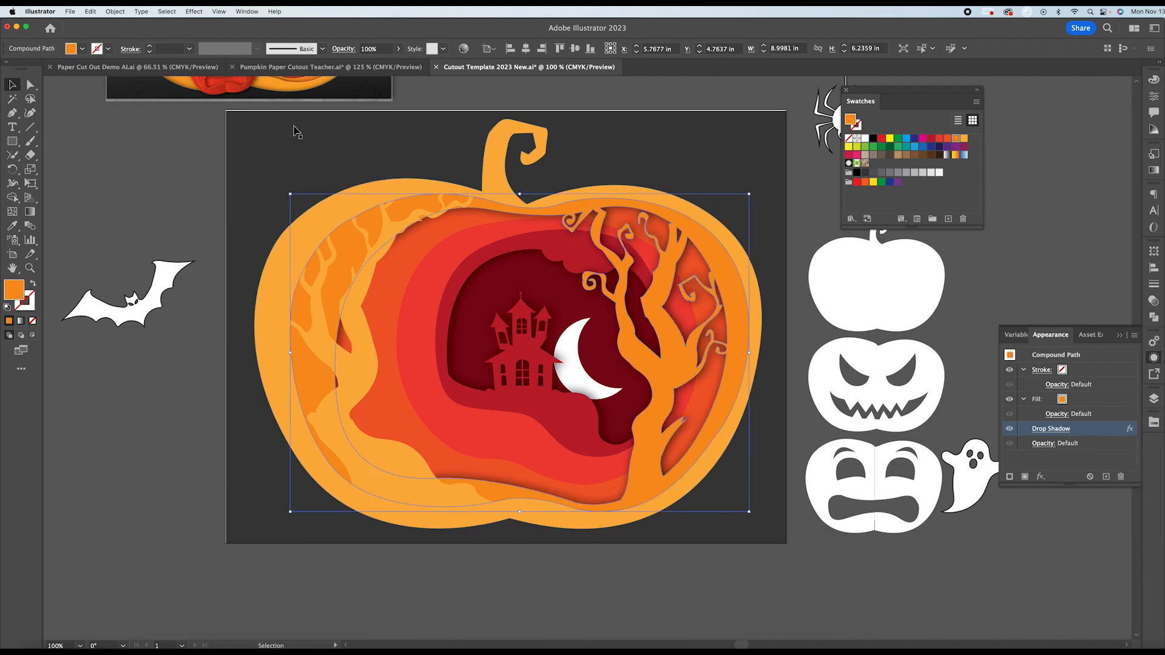
left_click(1009, 429)
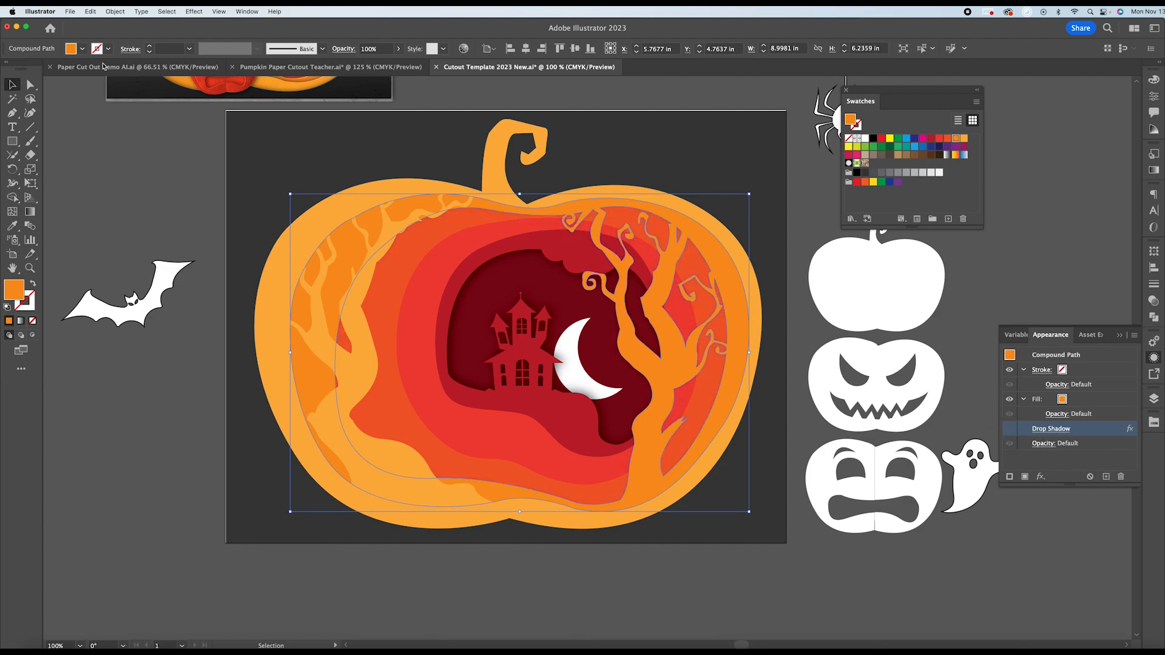
left_click(203, 187)
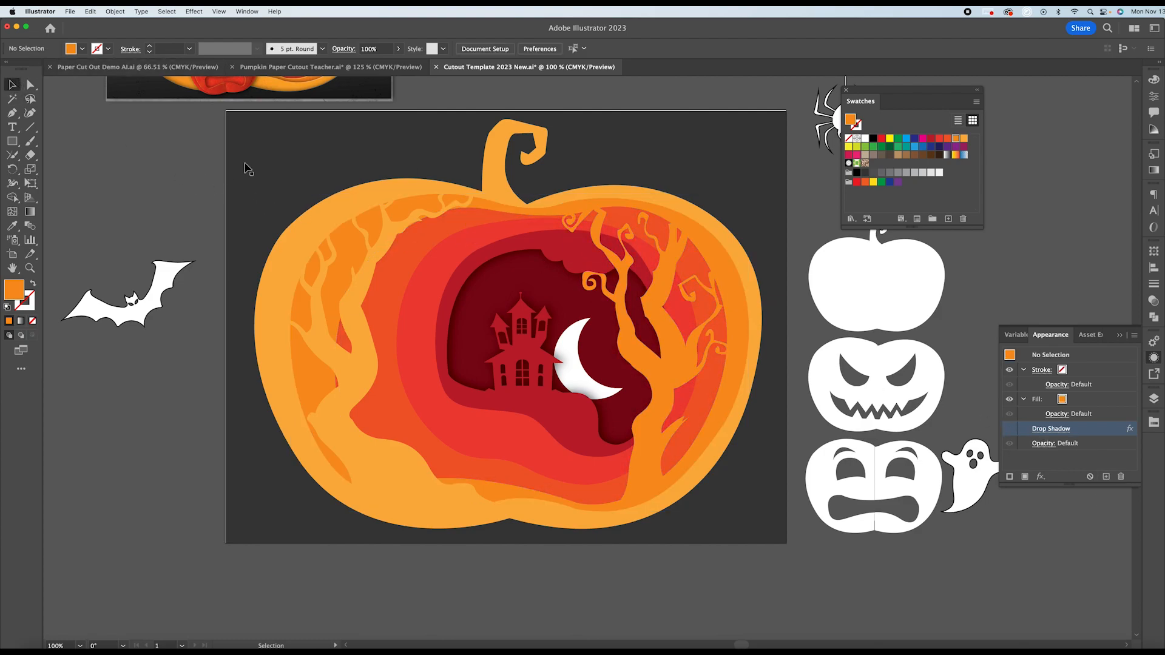
Move the dark grey background's corner anchor points outward past the artboard edges, making it about 11.08 by 8.57 in.
left_click(252, 146)
left_click(31, 84)
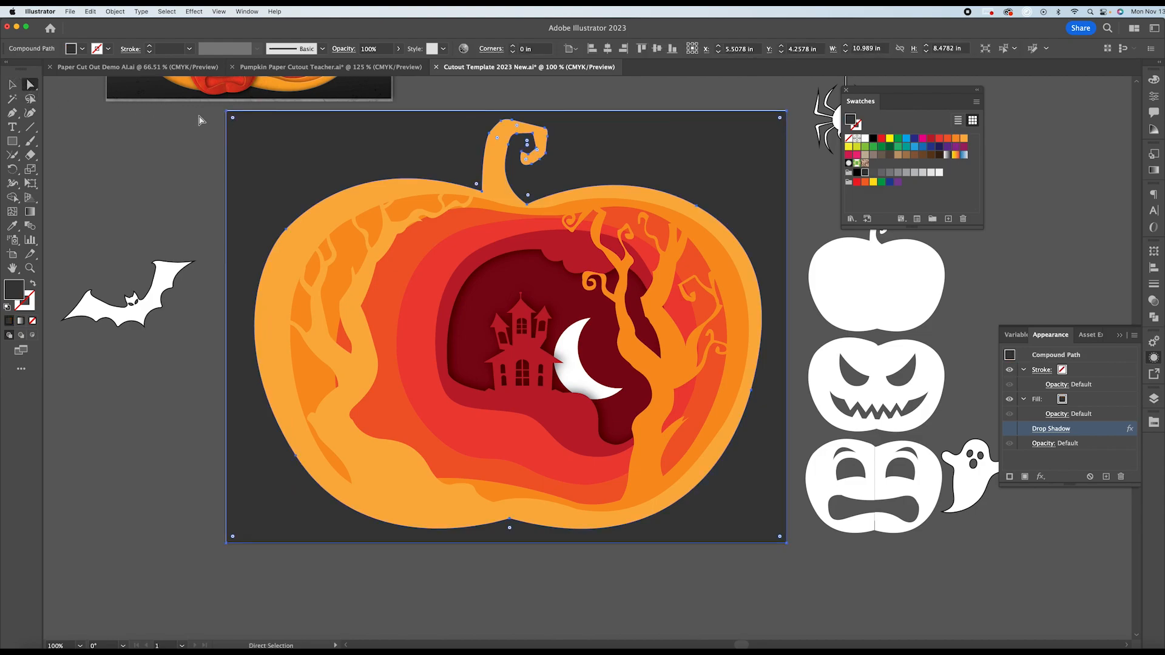
left_click(228, 113)
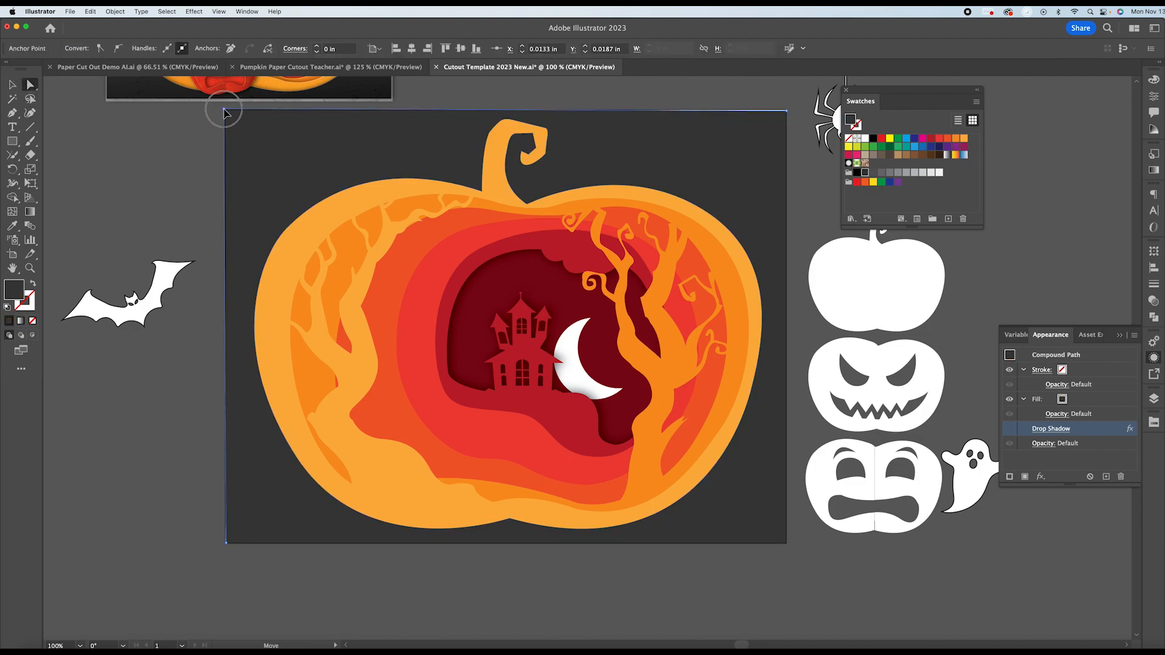
left_click(224, 544)
left_click_drag(223, 543, 223, 545)
left_click(787, 111)
left_click_drag(786, 116, 788, 112)
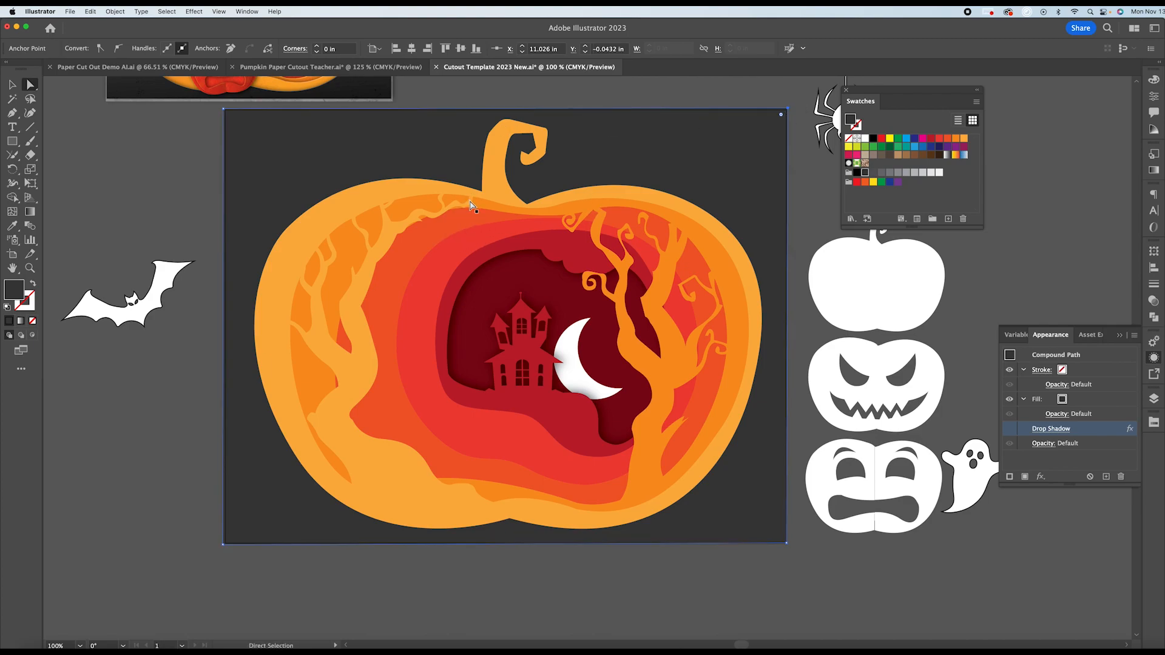
left_click(13, 85)
left_click(88, 147)
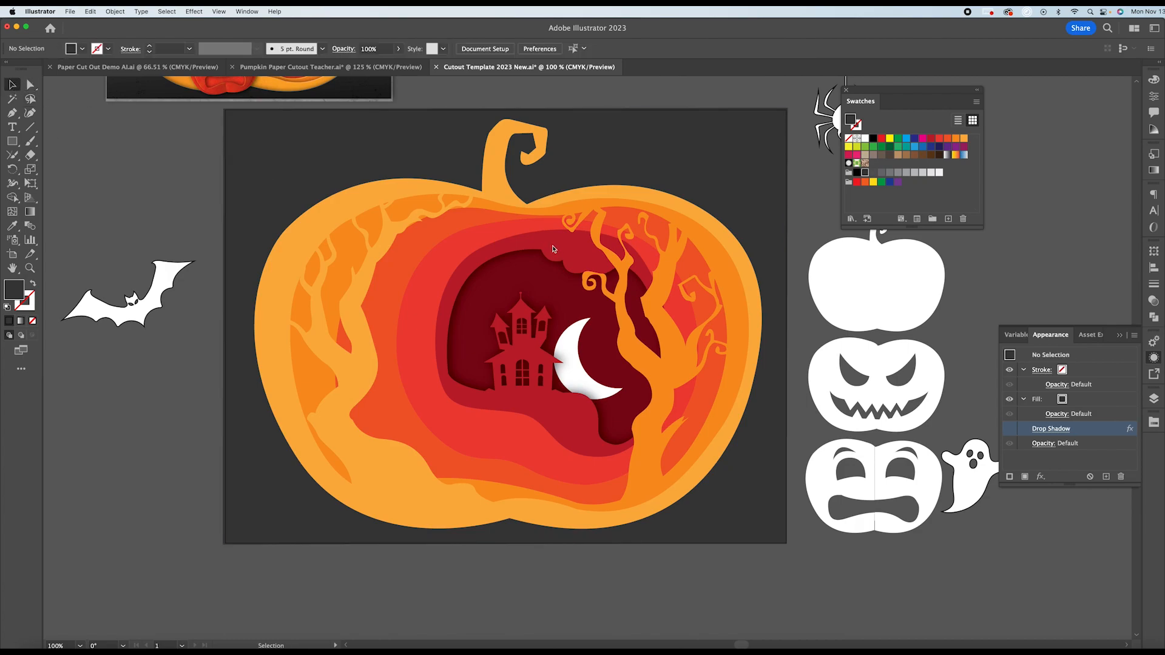
Turn off the visibility of the Drop Shadow on the dark red ring that contains the haunted house.
scroll(552, 249, "up", 1)
scroll(549, 250, "down", 2)
left_click(513, 243)
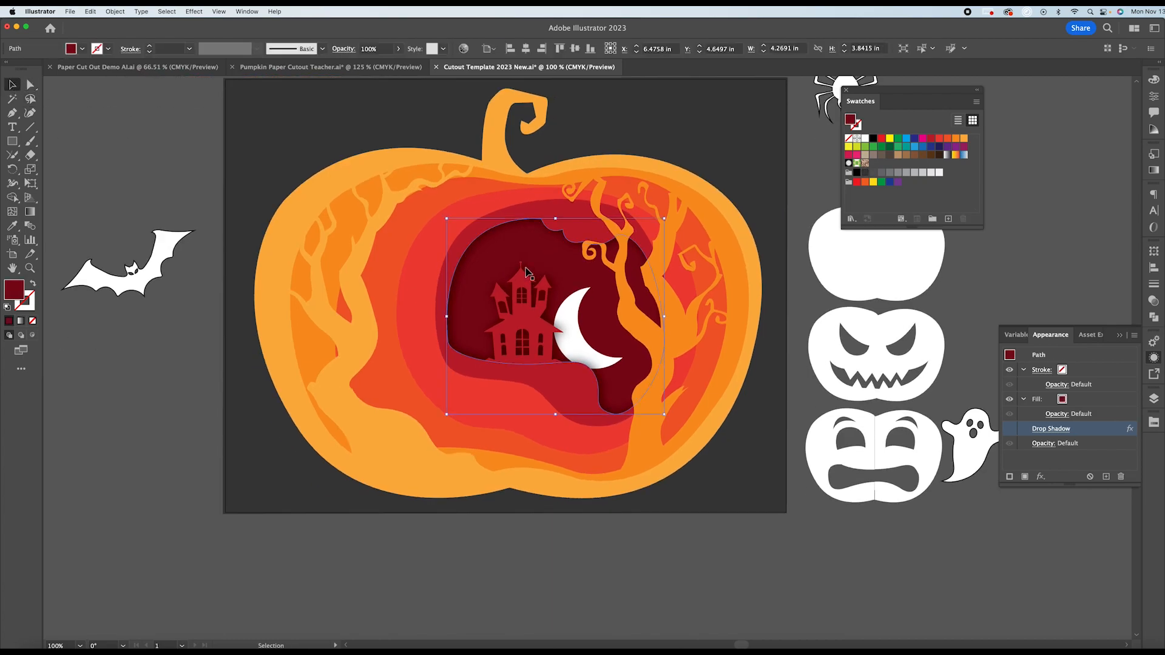
left_click(539, 326)
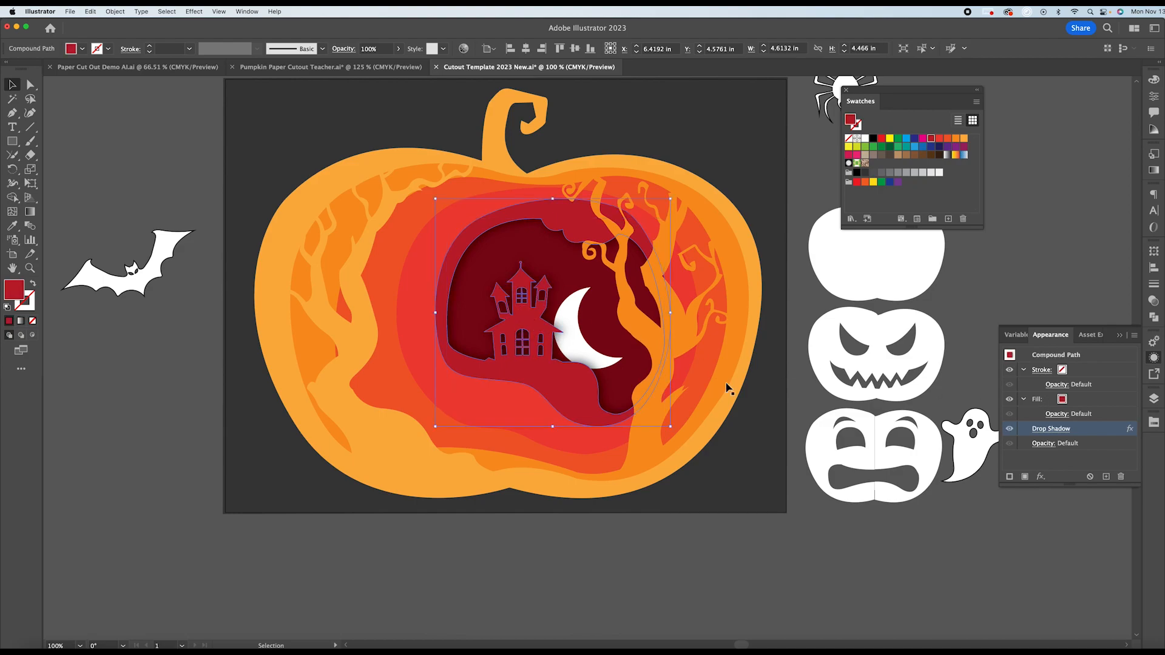
left_click(1009, 429)
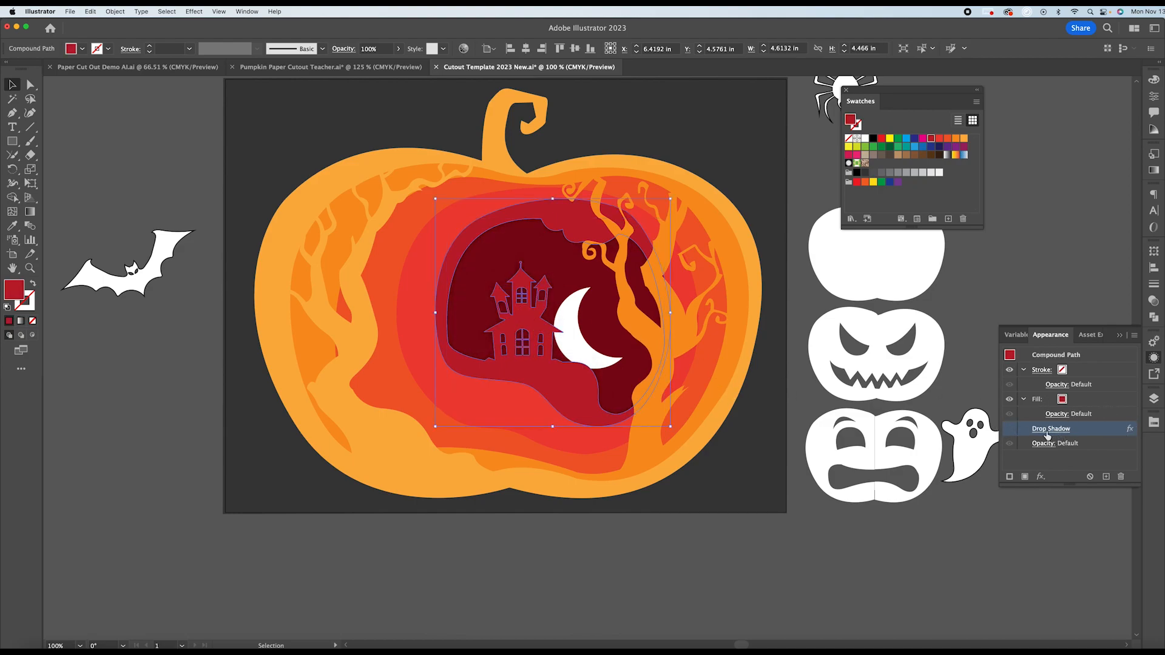
left_click(808, 141)
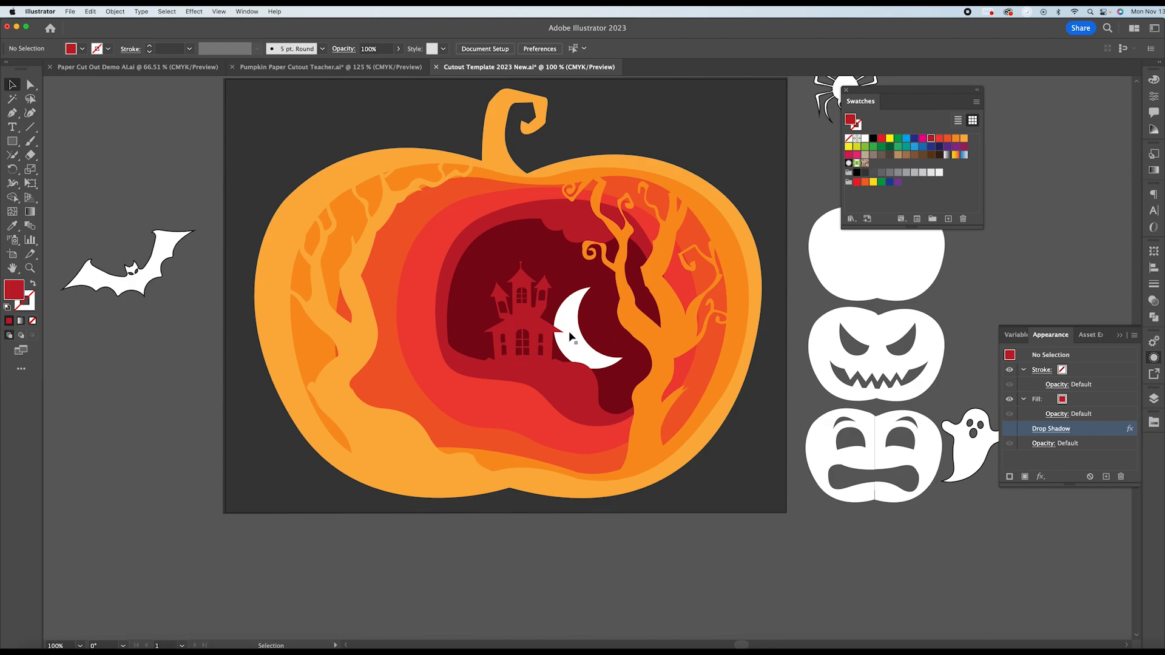
left_click(666, 317)
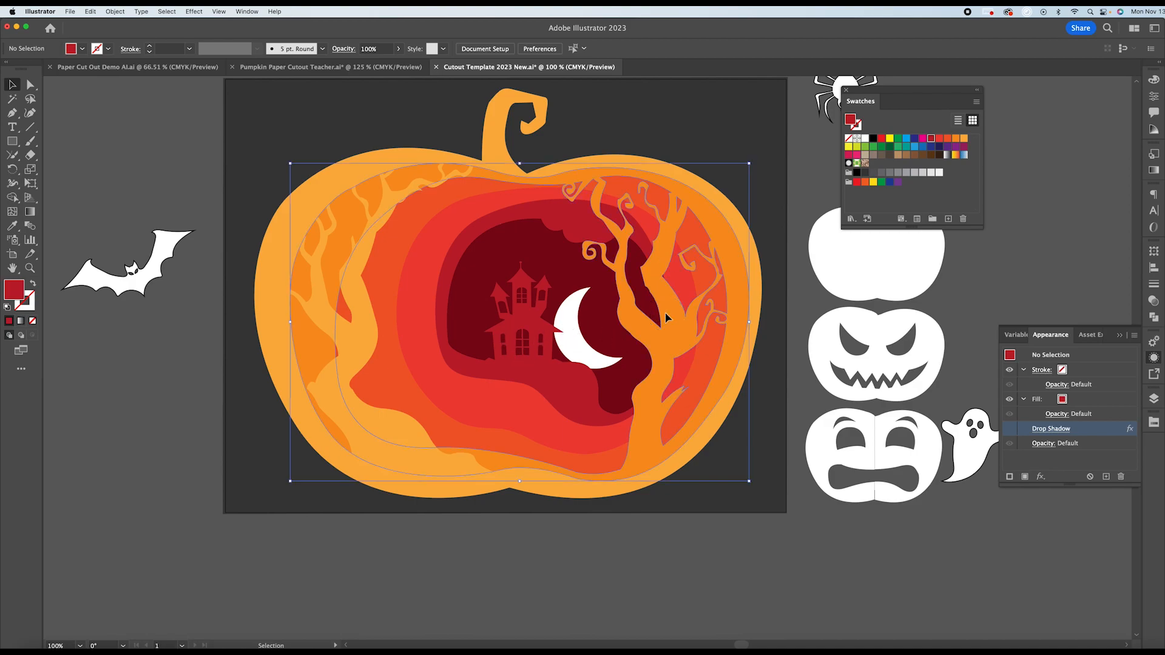
left_click(373, 319)
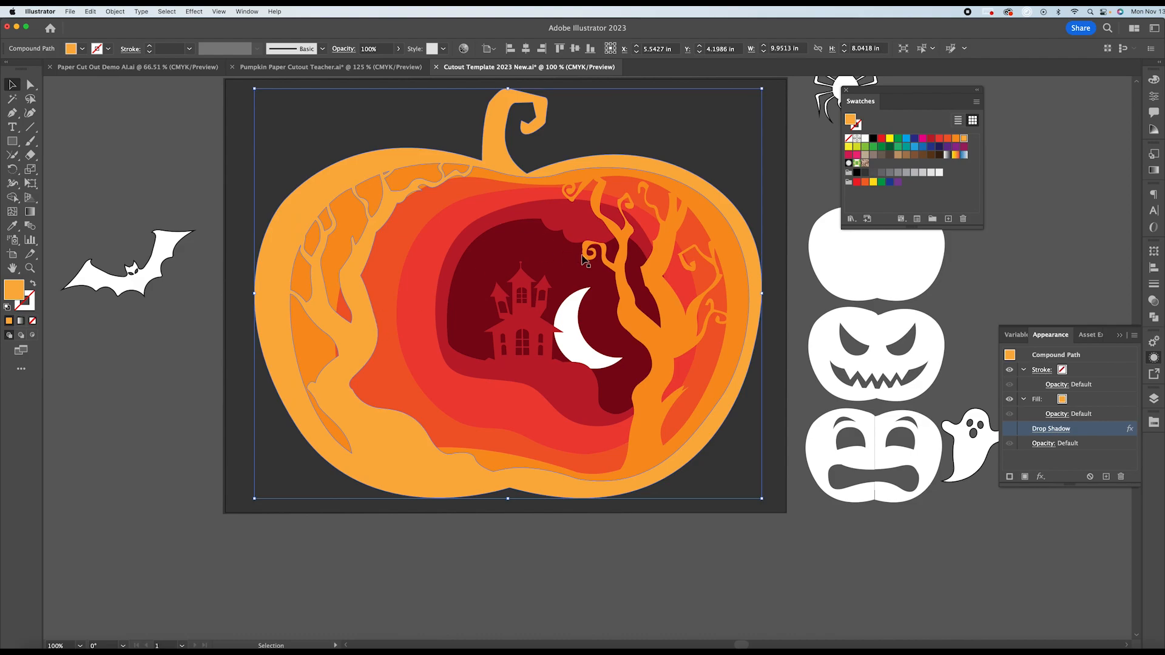
Place the spider so its thread hangs from the pumpkin's top edge beside the stem, shrinking it to about 0.96 by 1.87 in.
scroll(587, 261, "up", 2)
left_click_drag(833, 129, 541, 289)
left_click(556, 205)
left_click(548, 295)
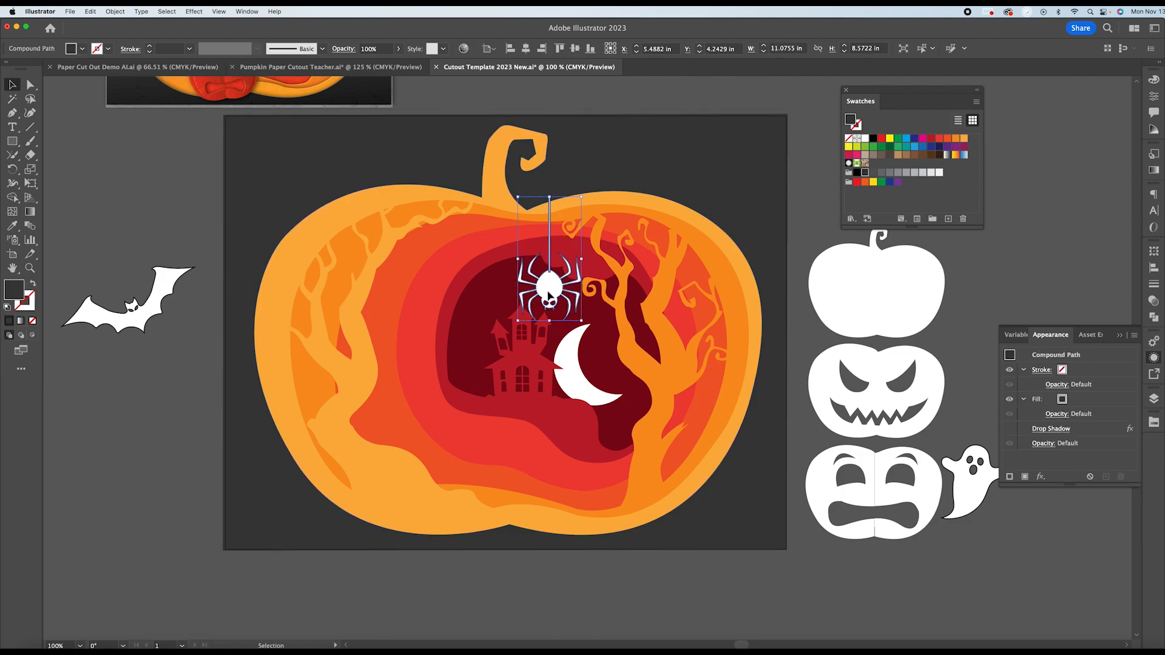
left_click(608, 179)
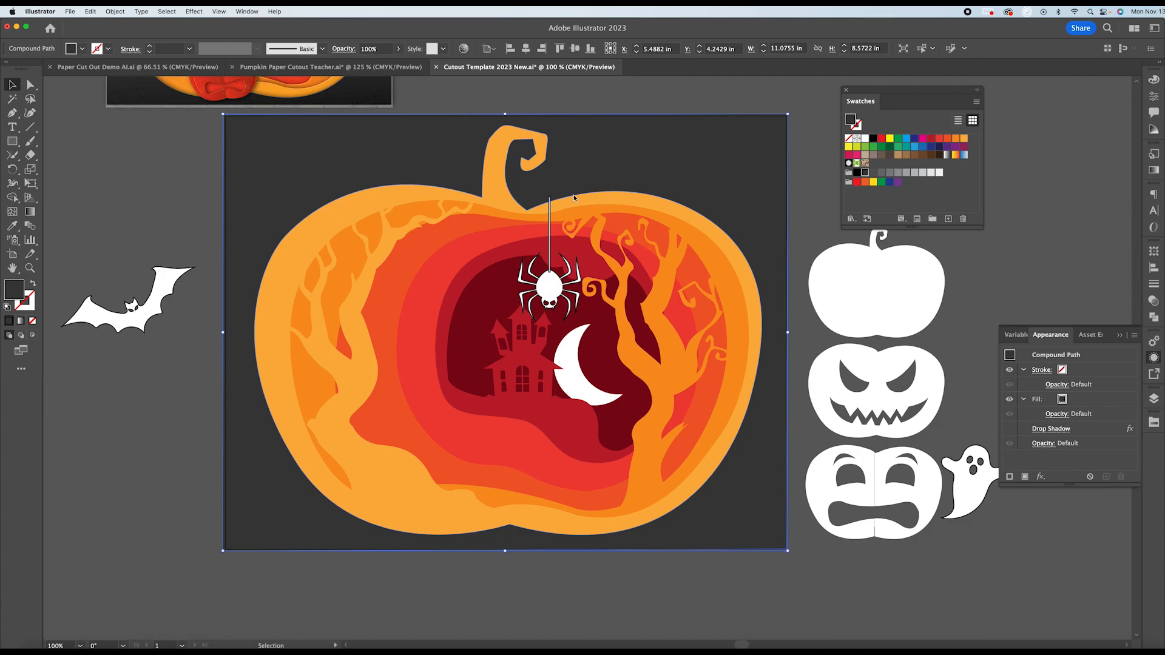
left_click(550, 287)
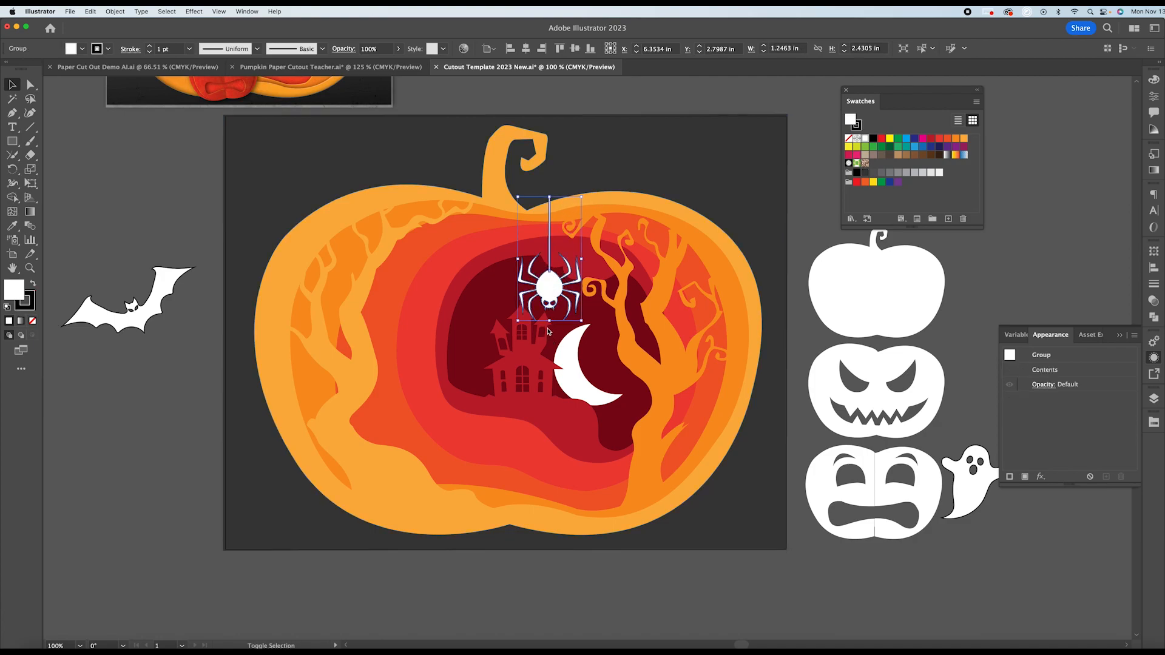
left_click_drag(549, 323, 552, 265)
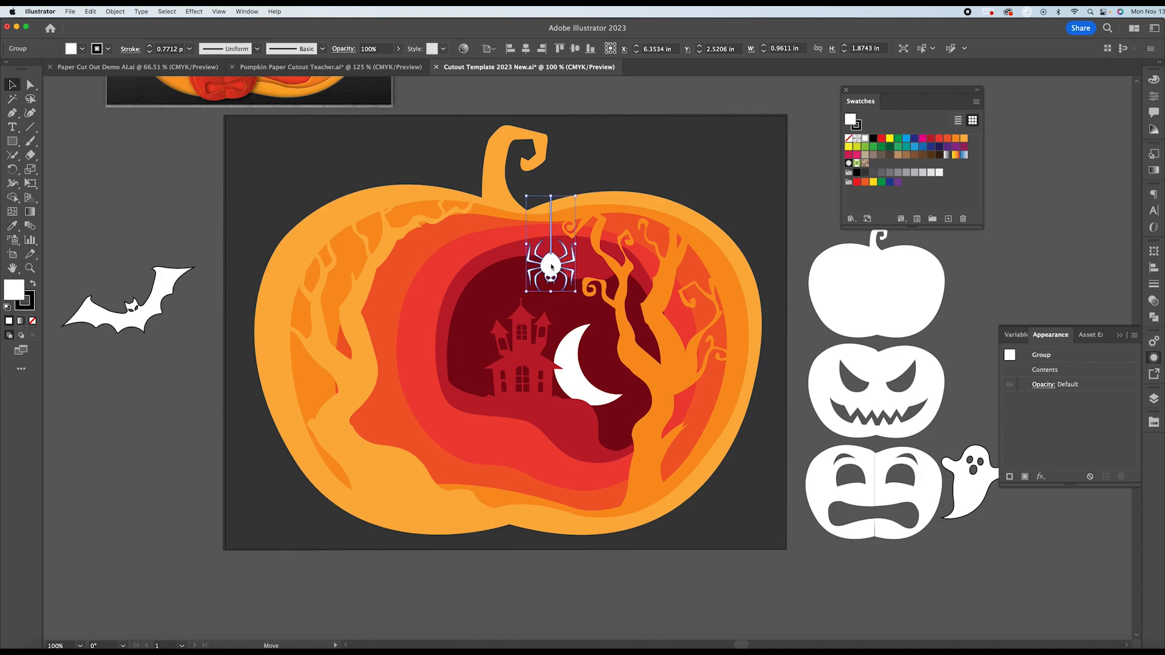
Merge the hanging spider and its thread into the dark grey background with the Shape Builder tool and deselect the result.
left_click(586, 179)
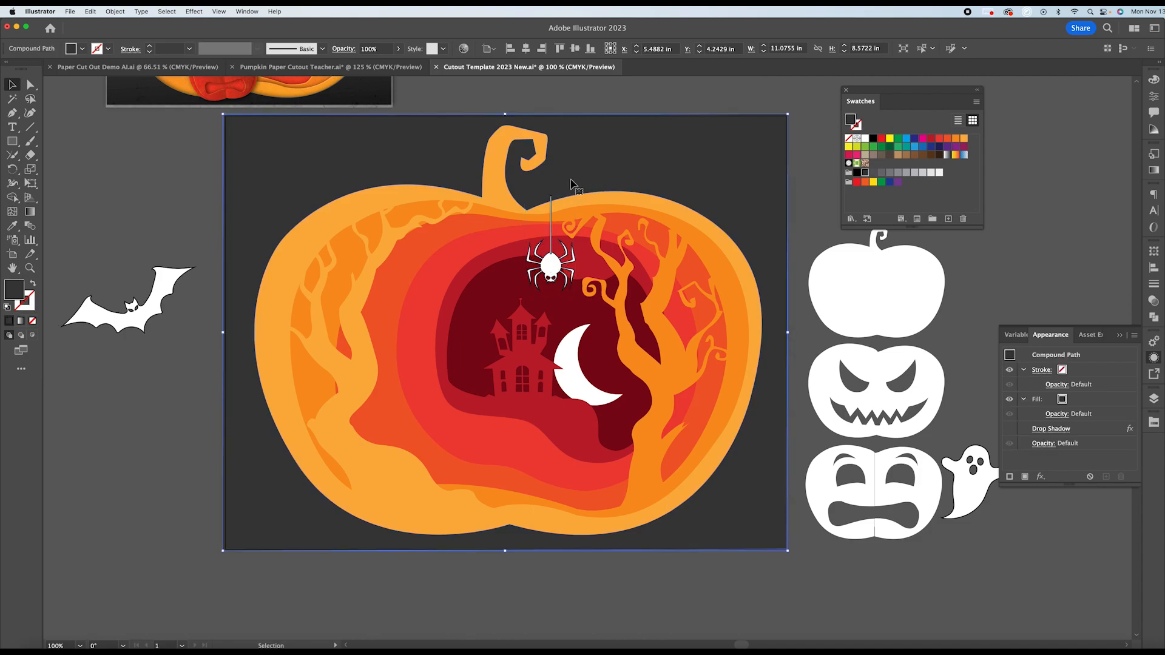
left_click(550, 264, "shift")
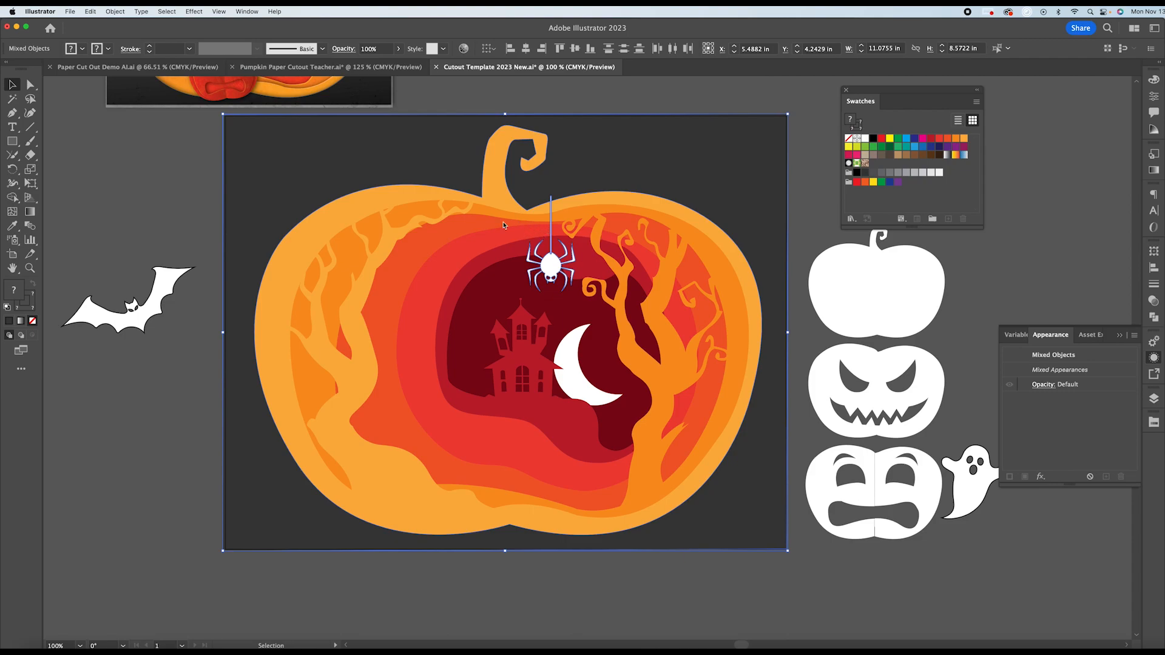
key("super+equal")
key("super+equal")
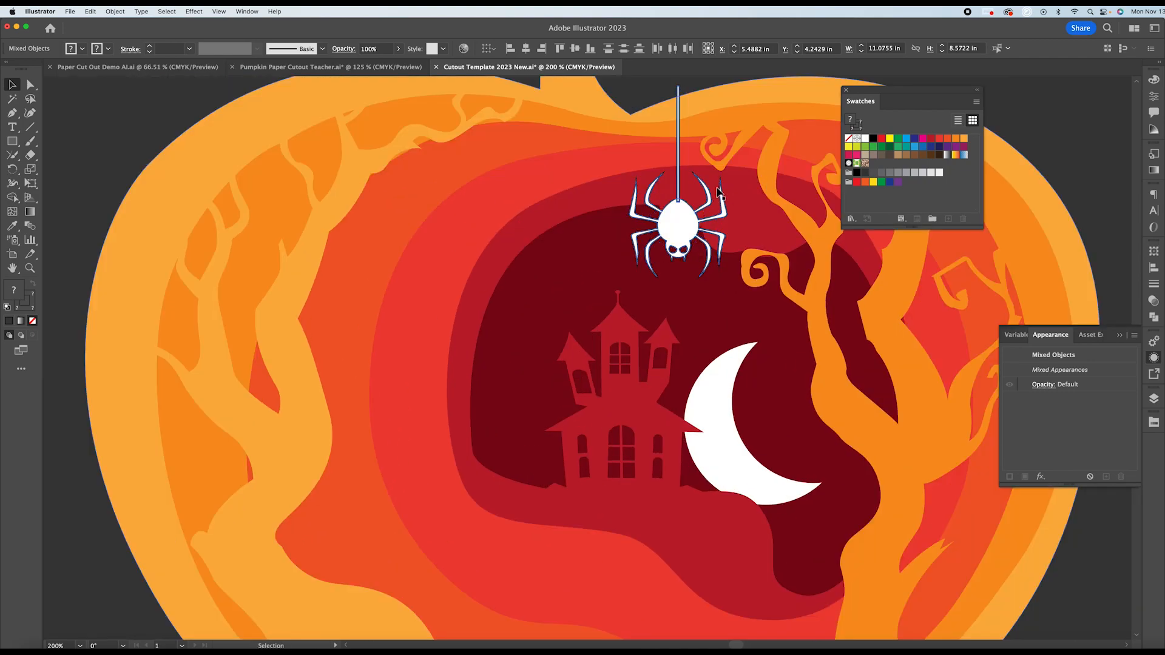
scroll(701, 192, "up", 1)
left_click(12, 197)
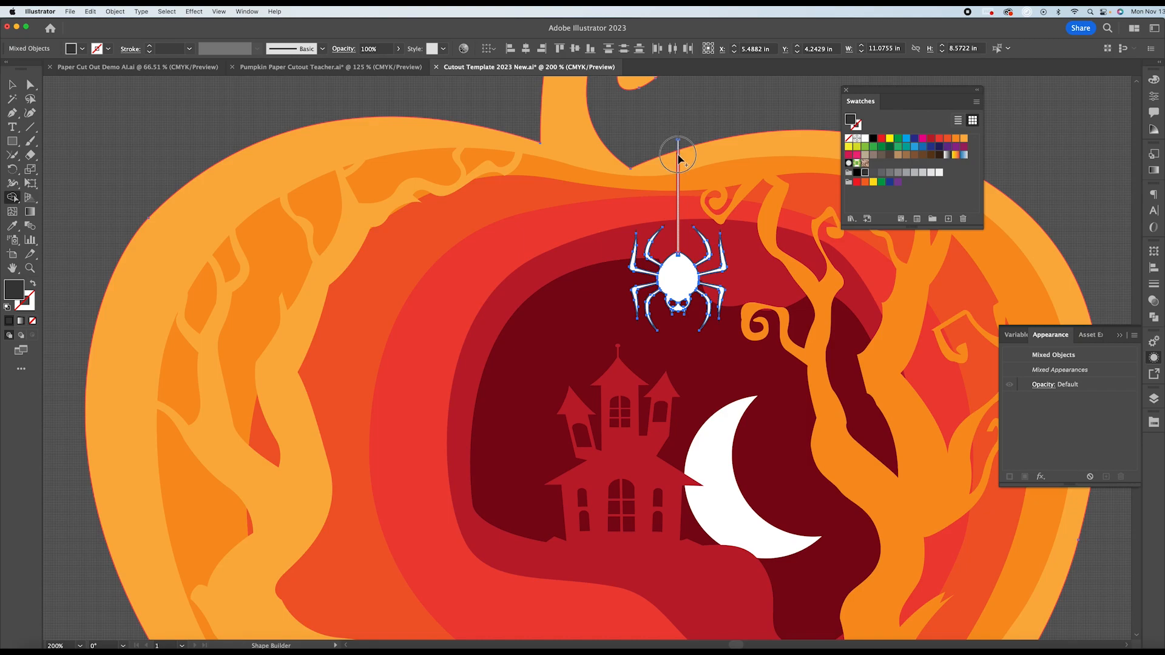
left_click(678, 156)
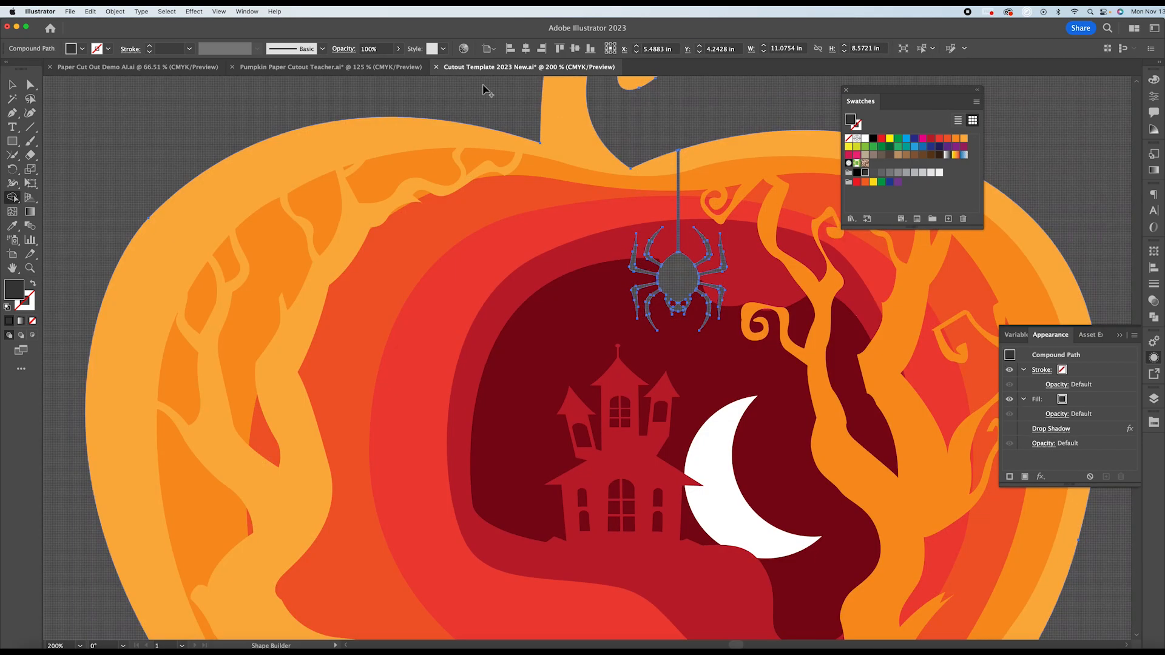
key("v")
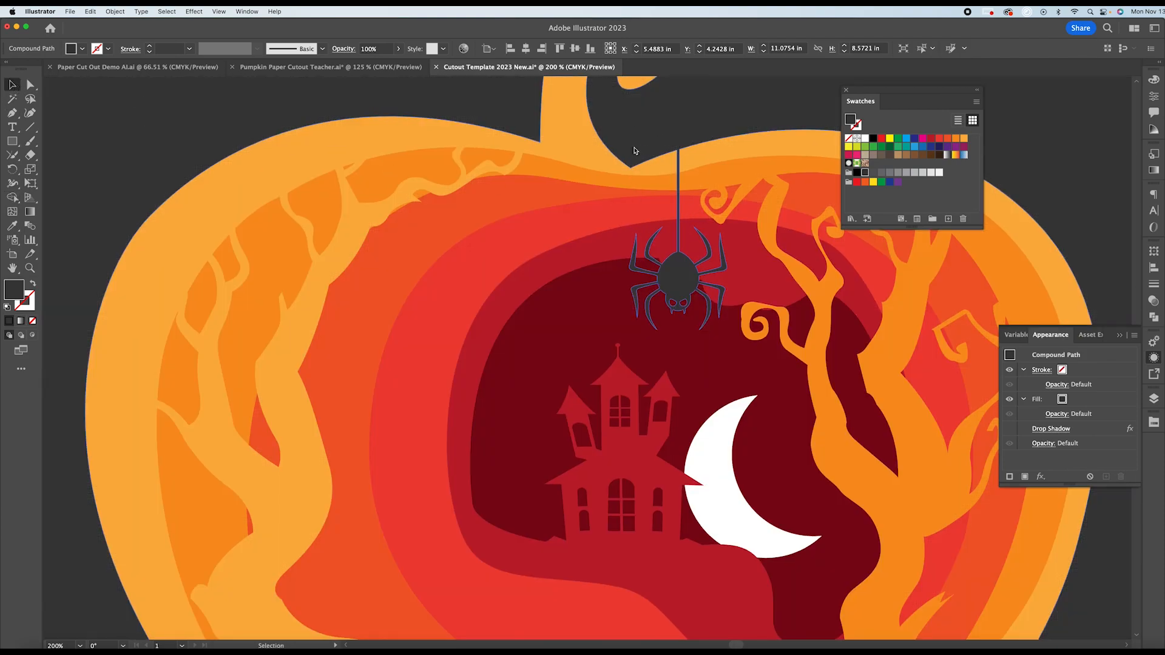
scroll(635, 155, "up", 5)
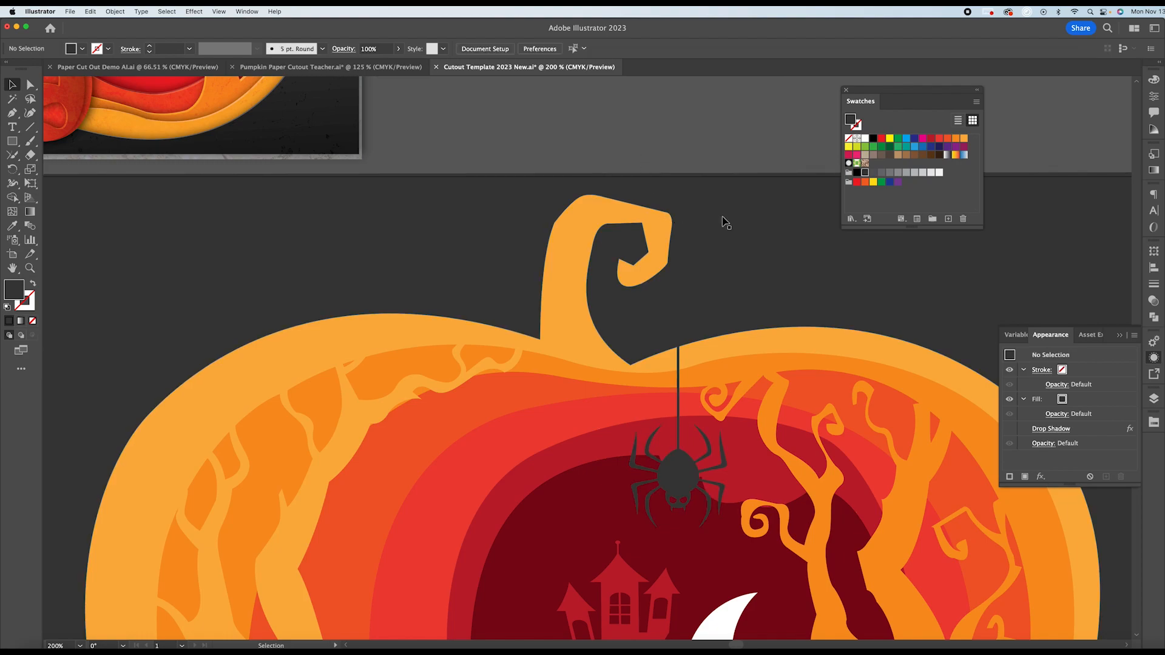
scroll(723, 218, "down", 3)
scroll(702, 233, "down", 2)
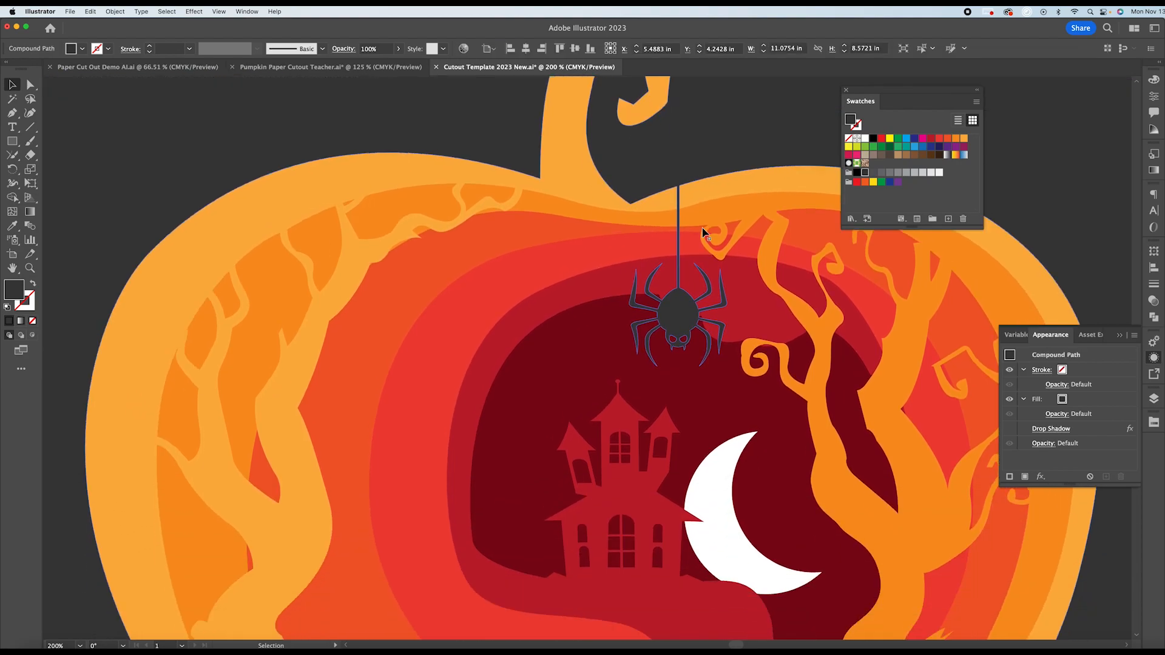
key("super+1")
key("super+shift+a")
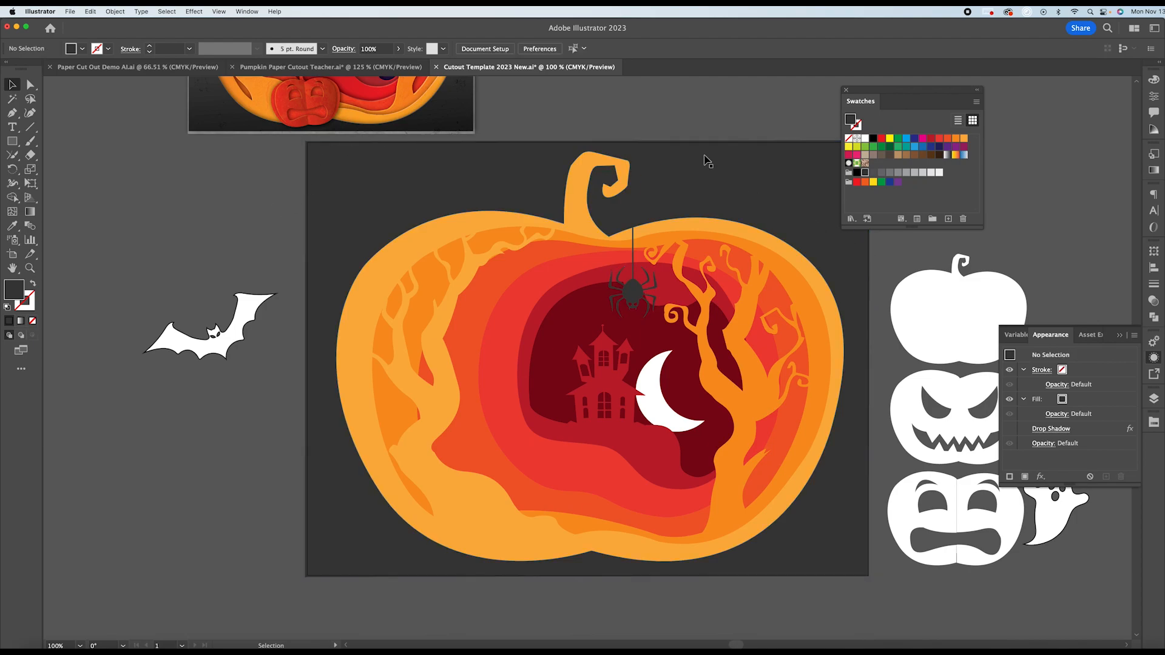
Fill the dark grey background with a linear gradient from a dark grey swatch to a slightly darker grey swatch, replacing the white and black stops.
scroll(928, 435, "down", 2)
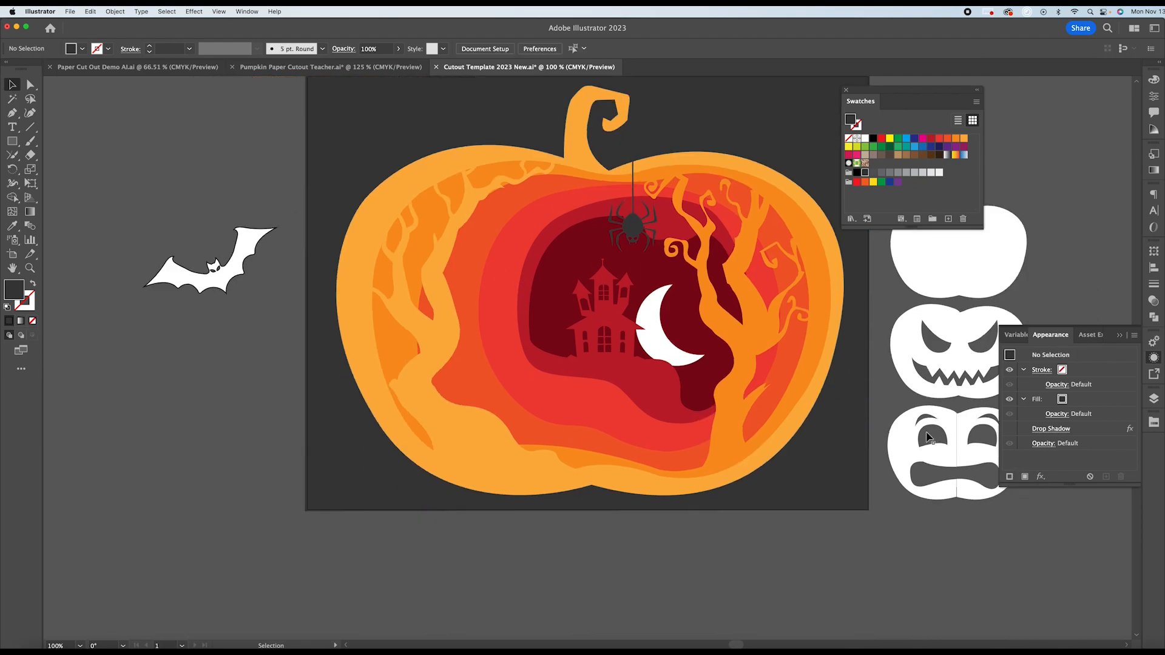
scroll(928, 435, "up", 2)
left_click(415, 209)
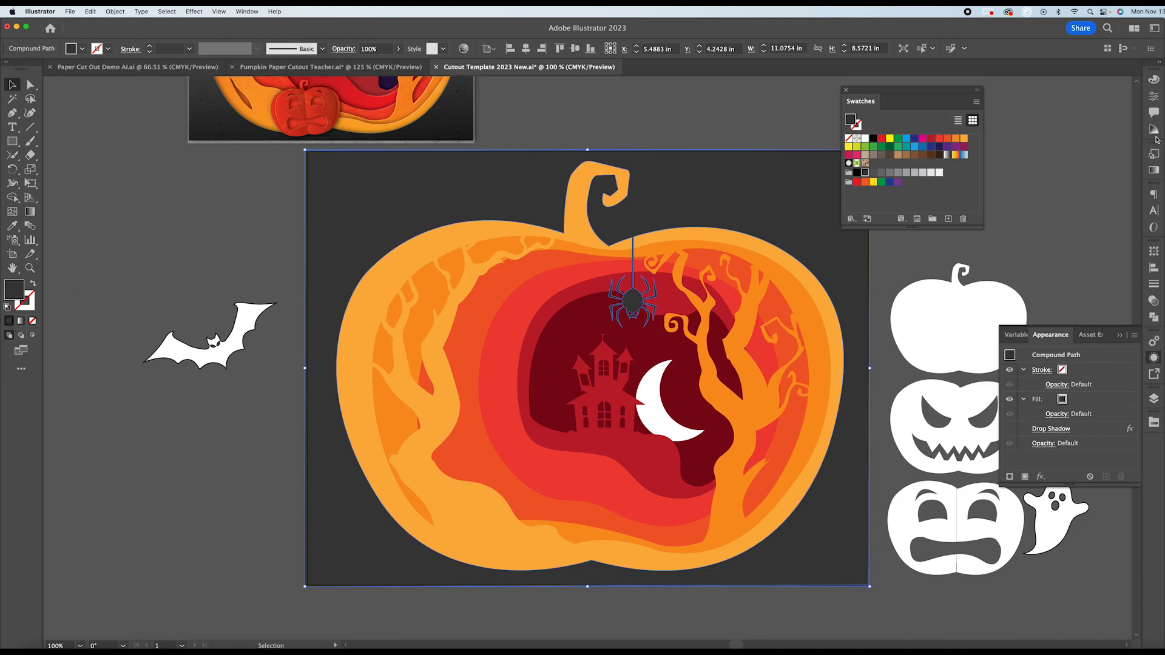
left_click(1154, 171)
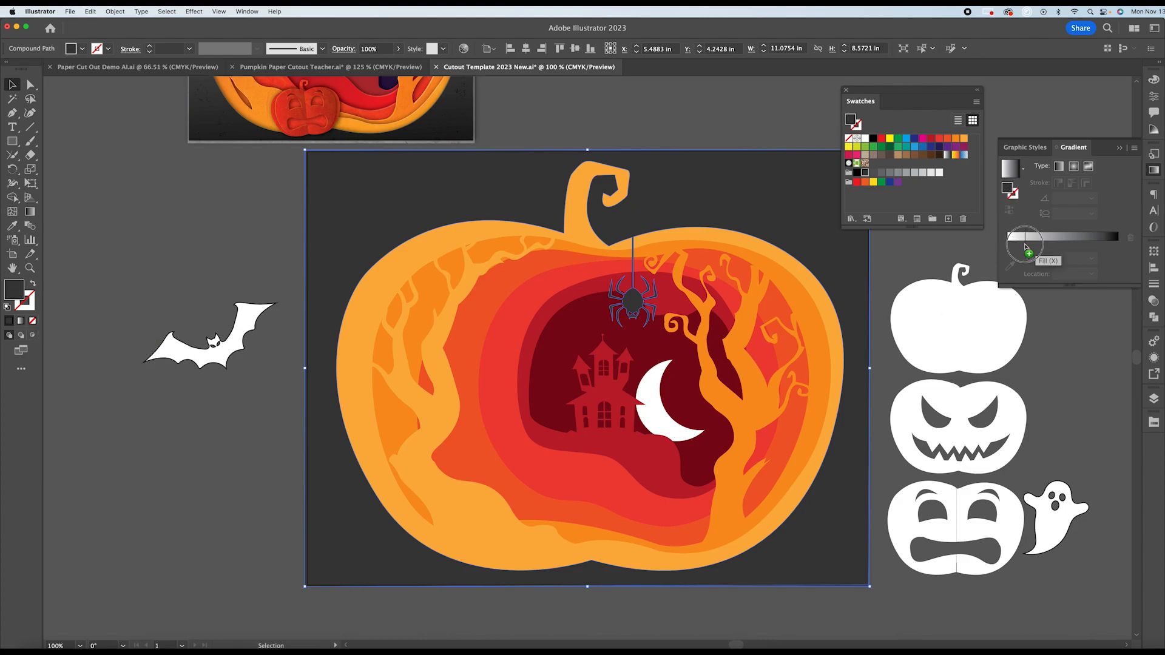
left_click(1008, 190)
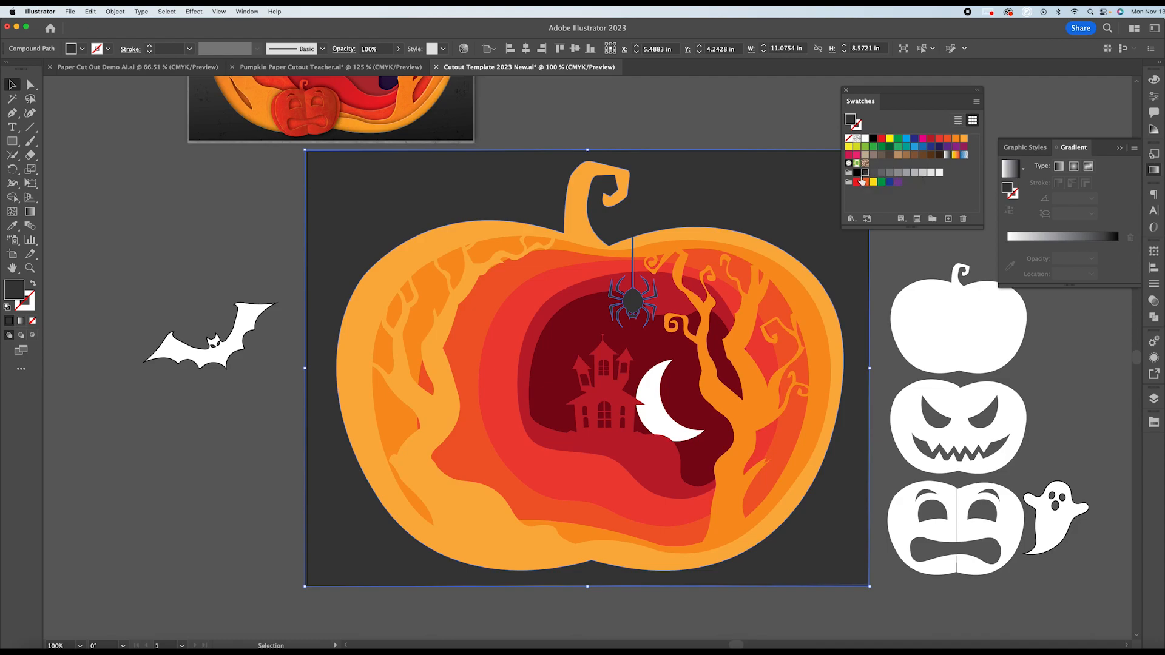
left_click_drag(874, 173, 1024, 245)
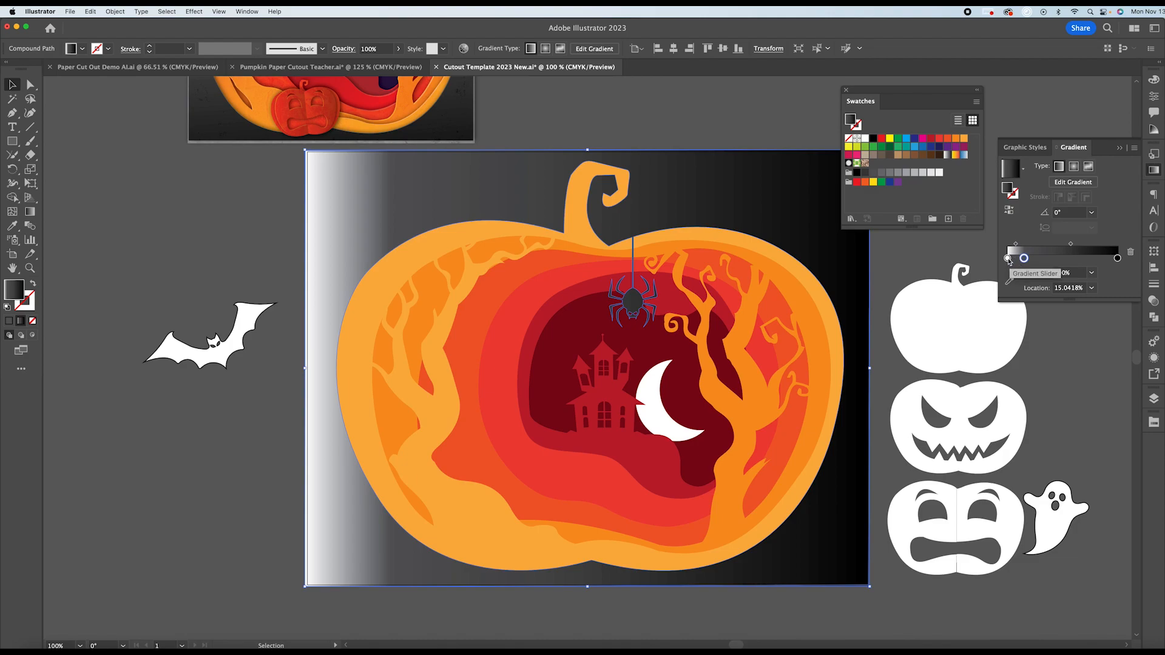
left_click(1008, 258)
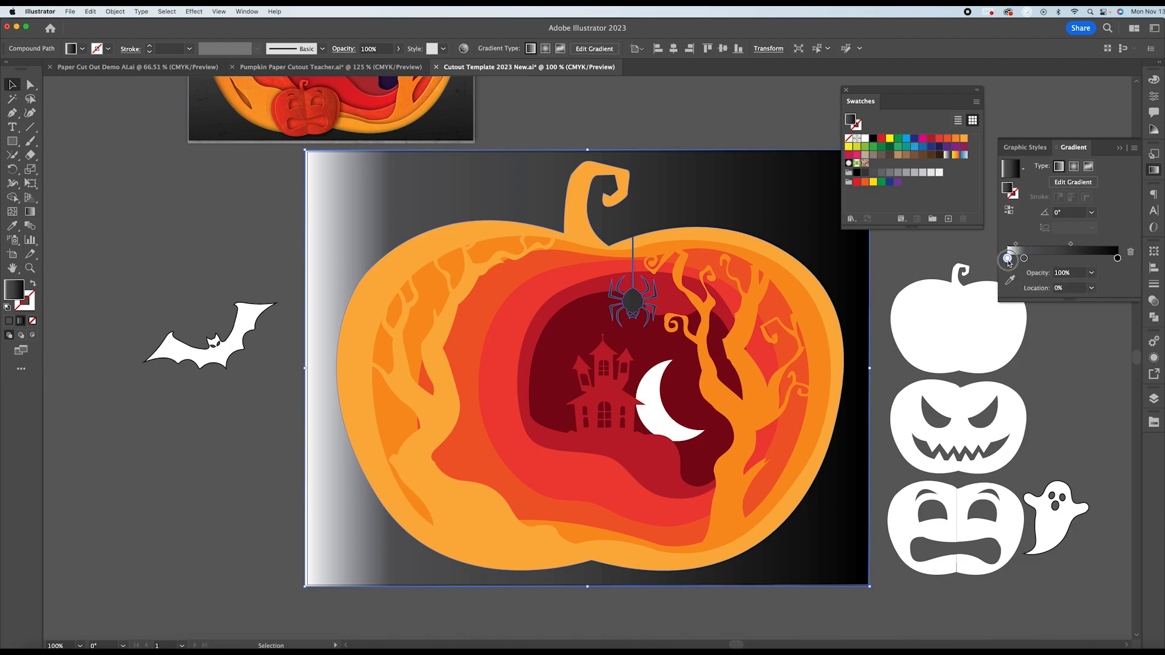
mouse_move(1008, 259)
left_mouse_down()
mouse_move(1009, 289)
mouse_move(1002, 261)
left_mouse_up()
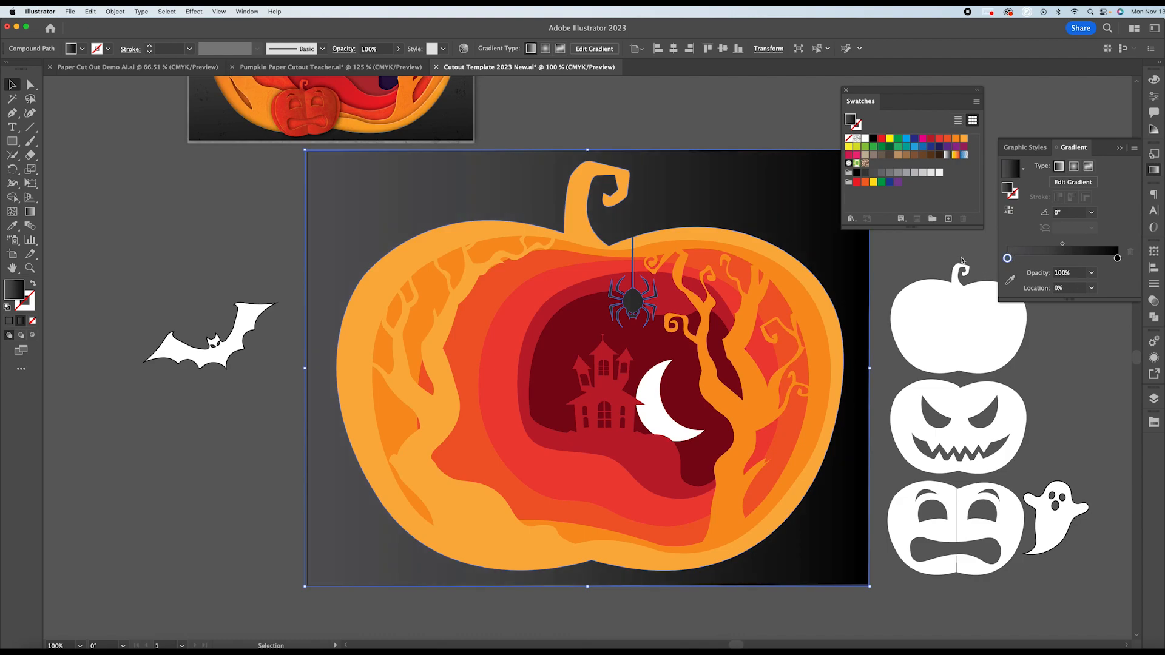
left_click(1117, 258)
left_click_drag(865, 174, 1119, 261)
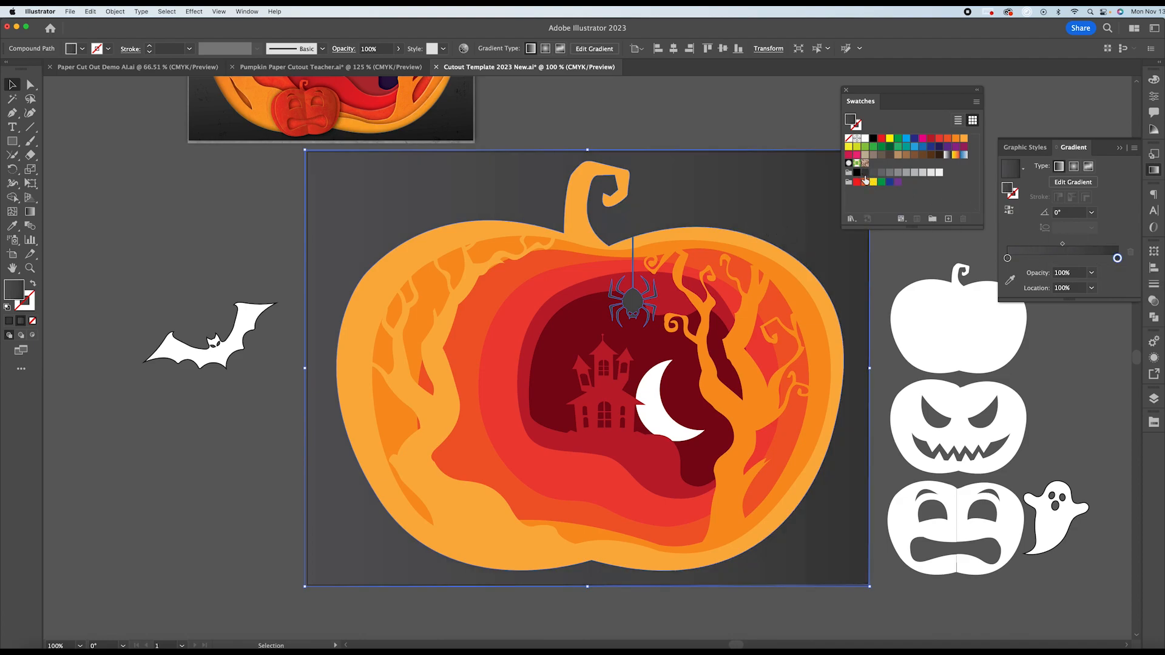
Redraw the background's gradient direction from above the stem to the pumpkin's base at about -86.5° with the Gradient tool, and deselect it.
left_click(30, 213)
left_click_drag(494, 175, 510, 511)
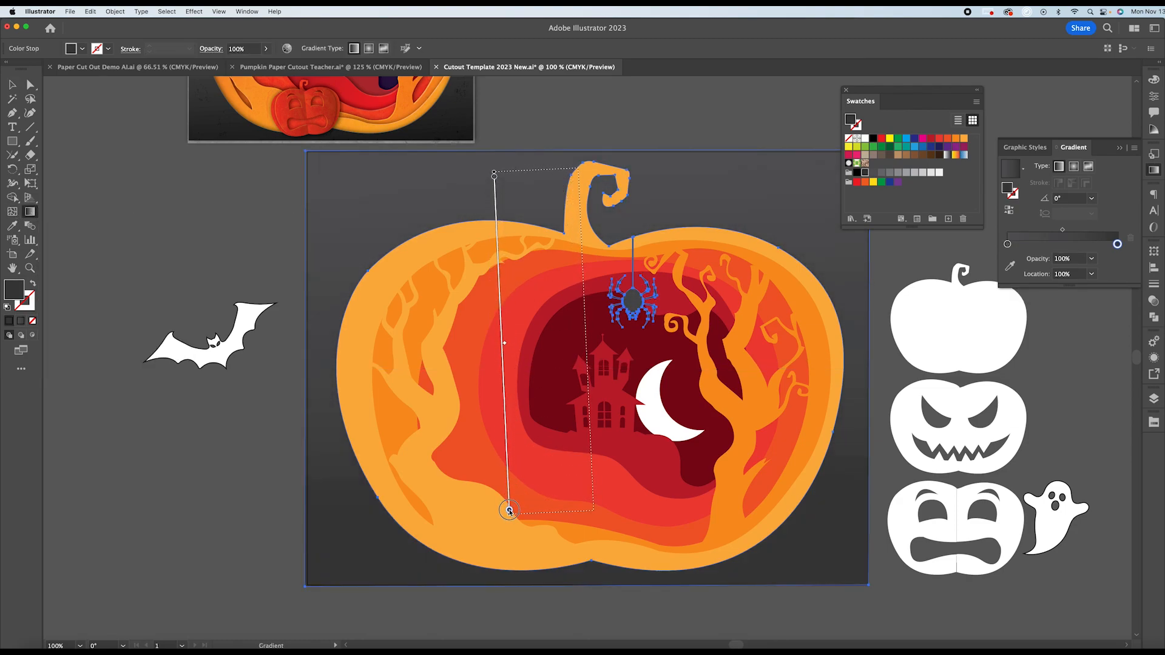
left_click_drag(583, 174, 591, 529)
mouse_move(550, 122)
left_mouse_down()
mouse_move(593, 486)
mouse_move(588, 547)
mouse_move(577, 548)
mouse_move(598, 545)
left_mouse_up()
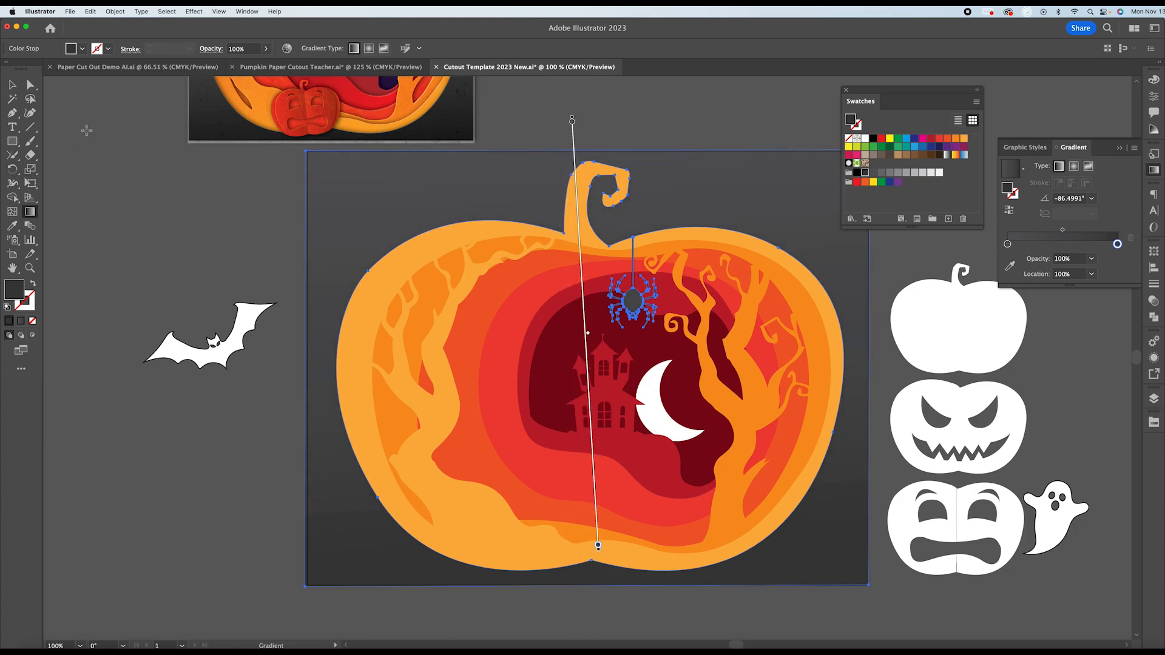
key("v")
left_click(317, 237)
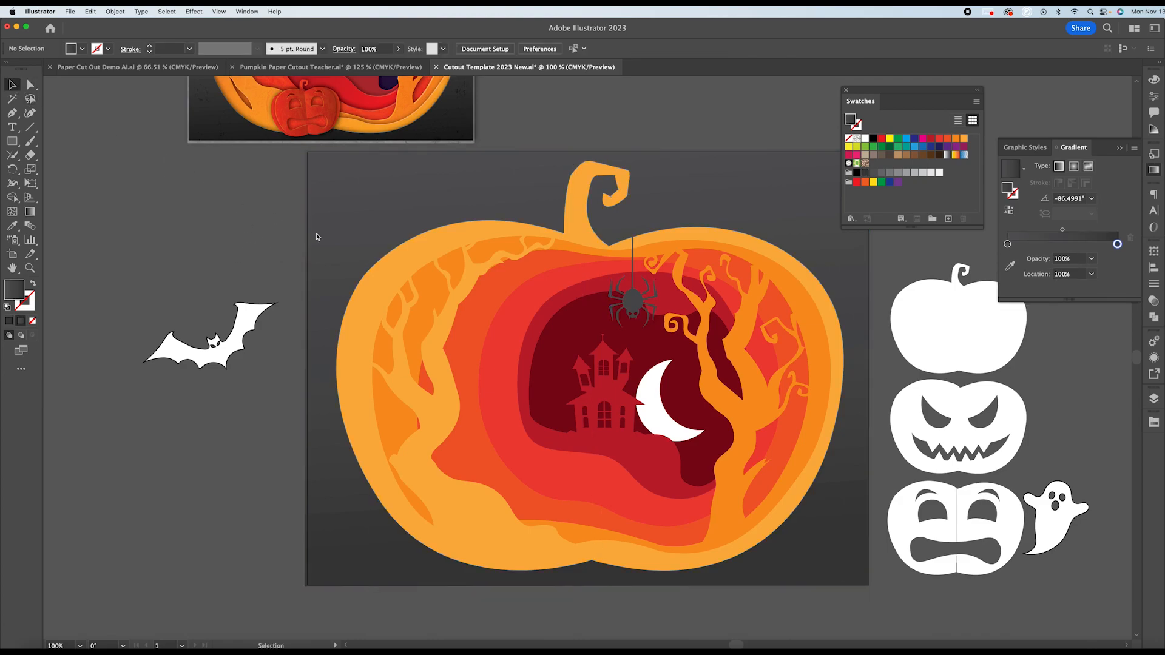
Fill the front orange pumpkin ring with a linear gradient, removing the grey stops and placing its light orange stops at both ends.
left_click(401, 266)
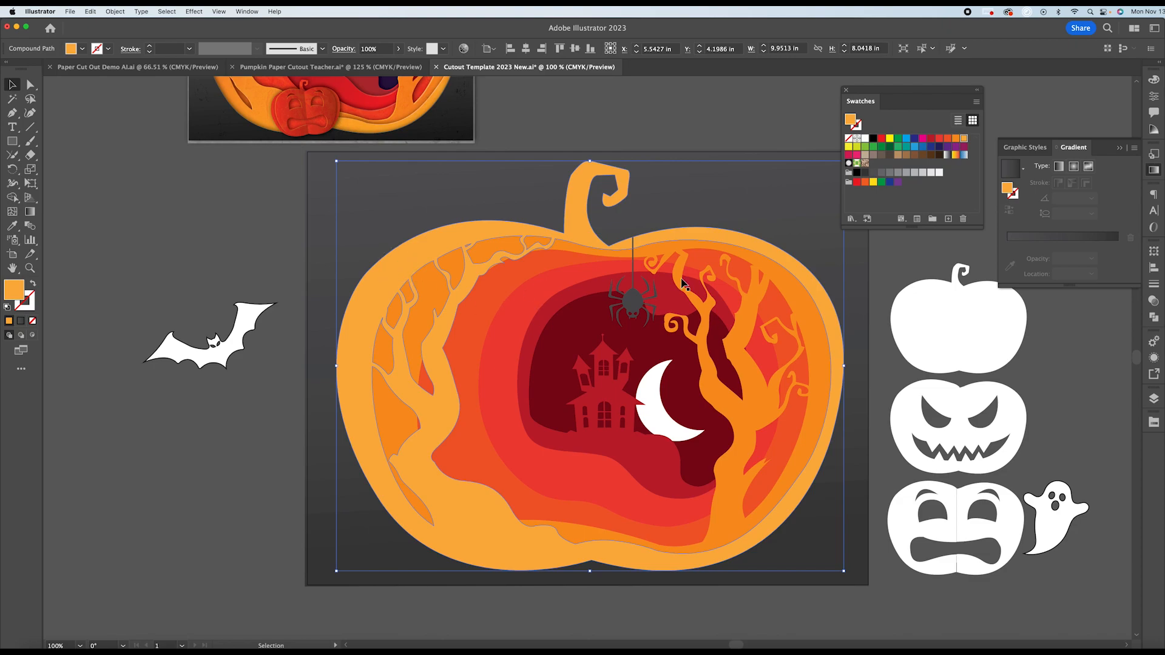
left_click(1007, 193)
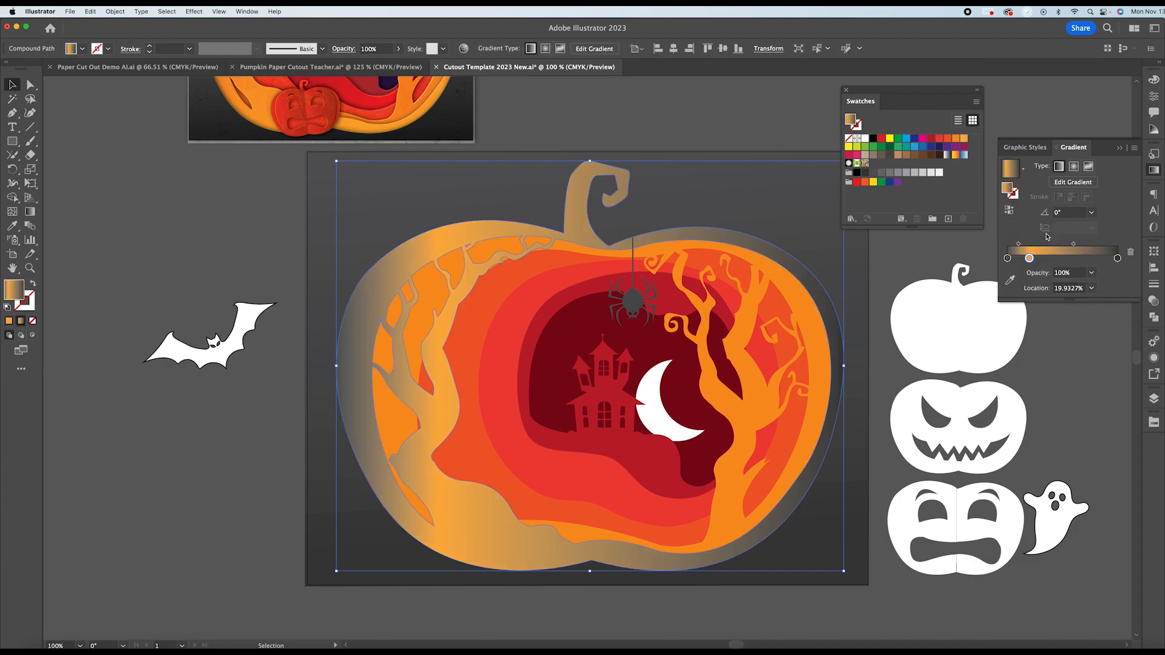
left_click_drag(1008, 258, 1083, 263)
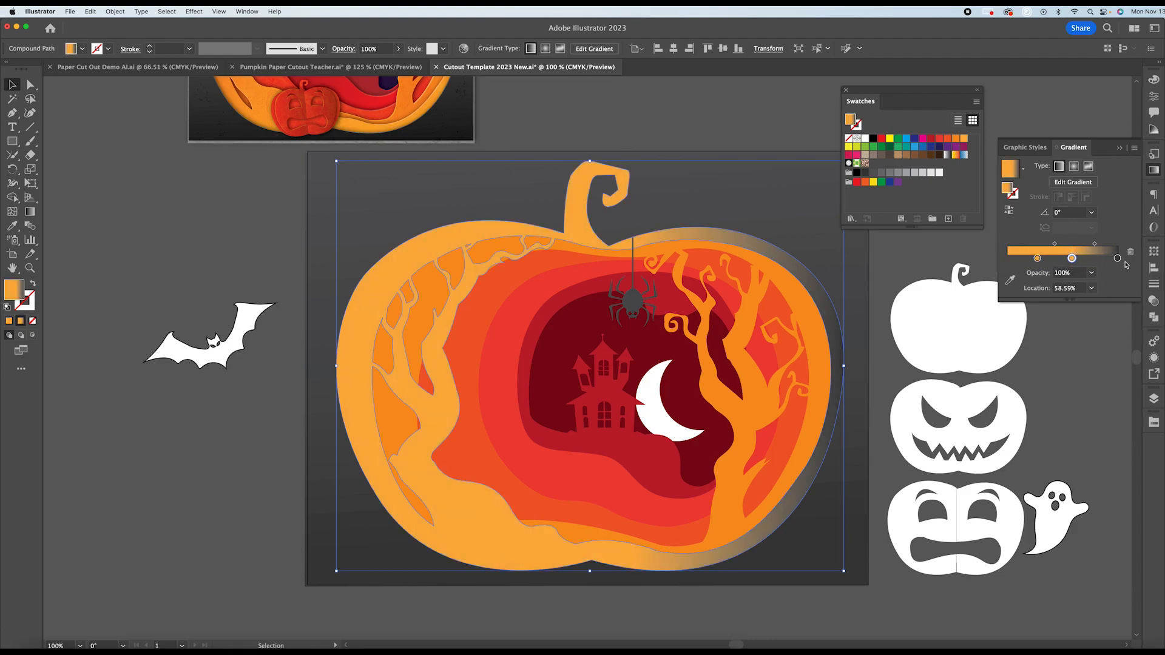
left_click_drag(1118, 261, 1120, 290)
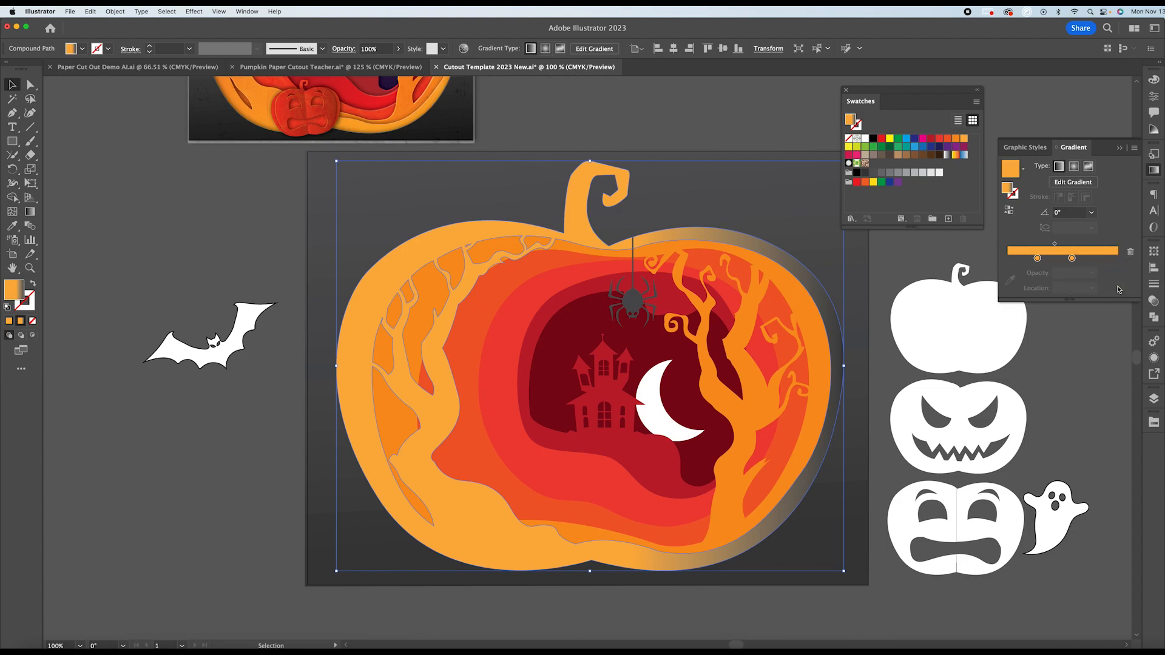
left_click(1017, 259)
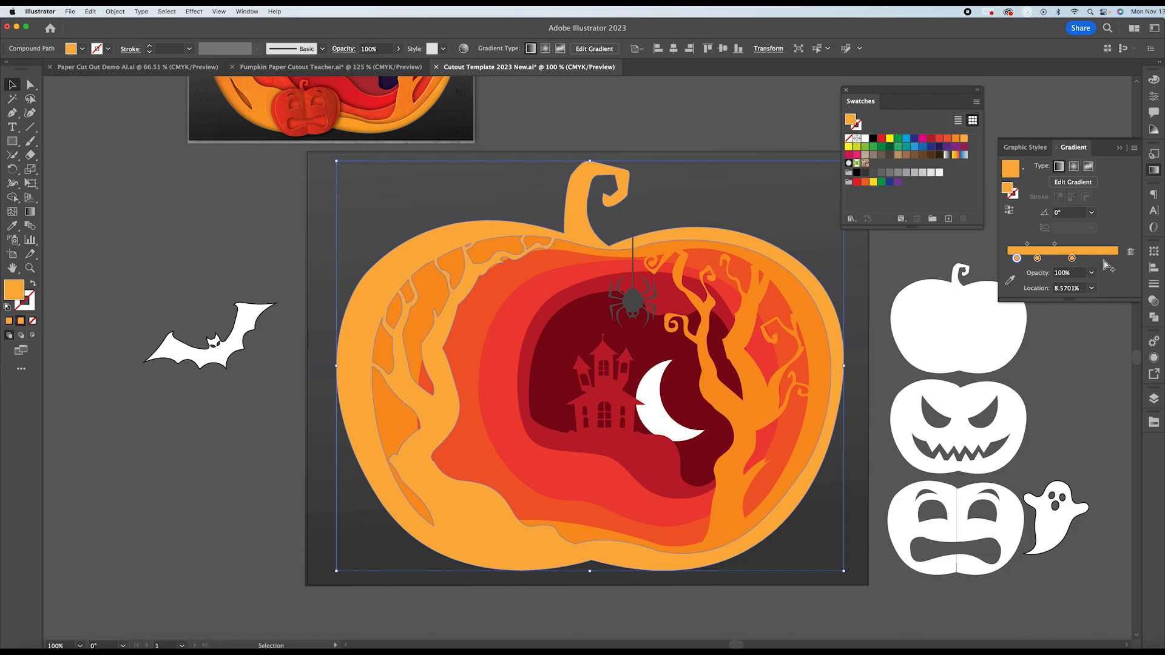
left_click(1106, 290)
left_click_drag(1018, 259, 1023, 288)
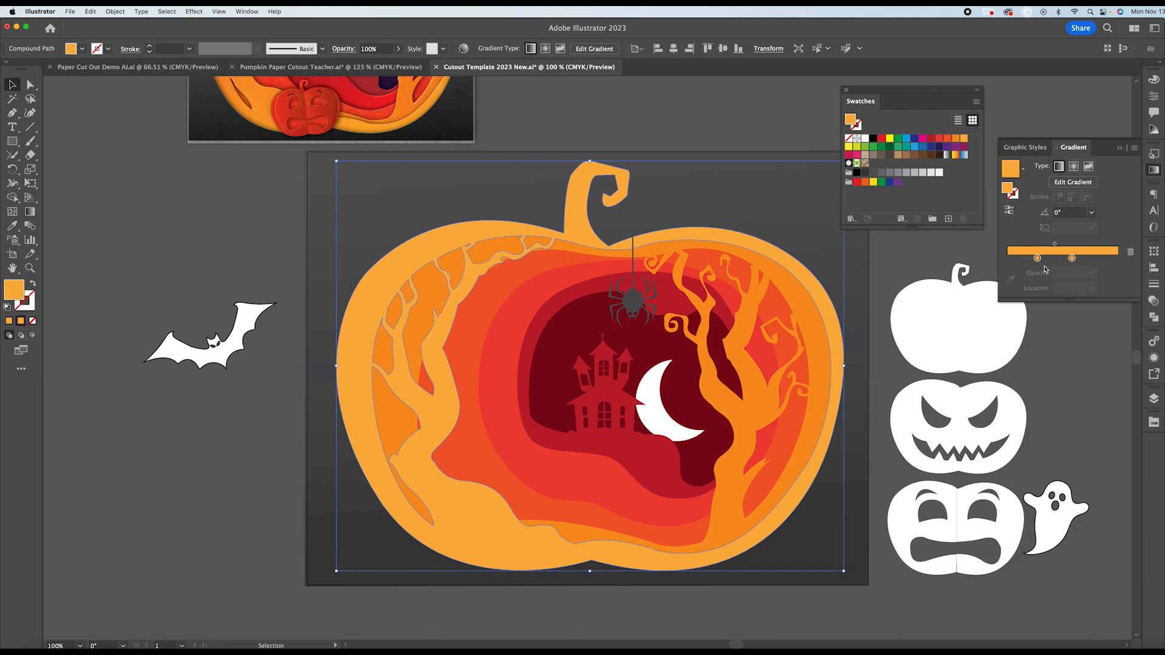
left_click_drag(1073, 259, 1117, 259)
left_click_drag(1038, 260, 992, 266)
Set the end stop of the front ring's gradient to a deeper orange, C 0, M 54, Y 85, K 0.
left_click(1117, 259)
double_click(1118, 259)
left_click_drag(1045, 322, 1053, 323)
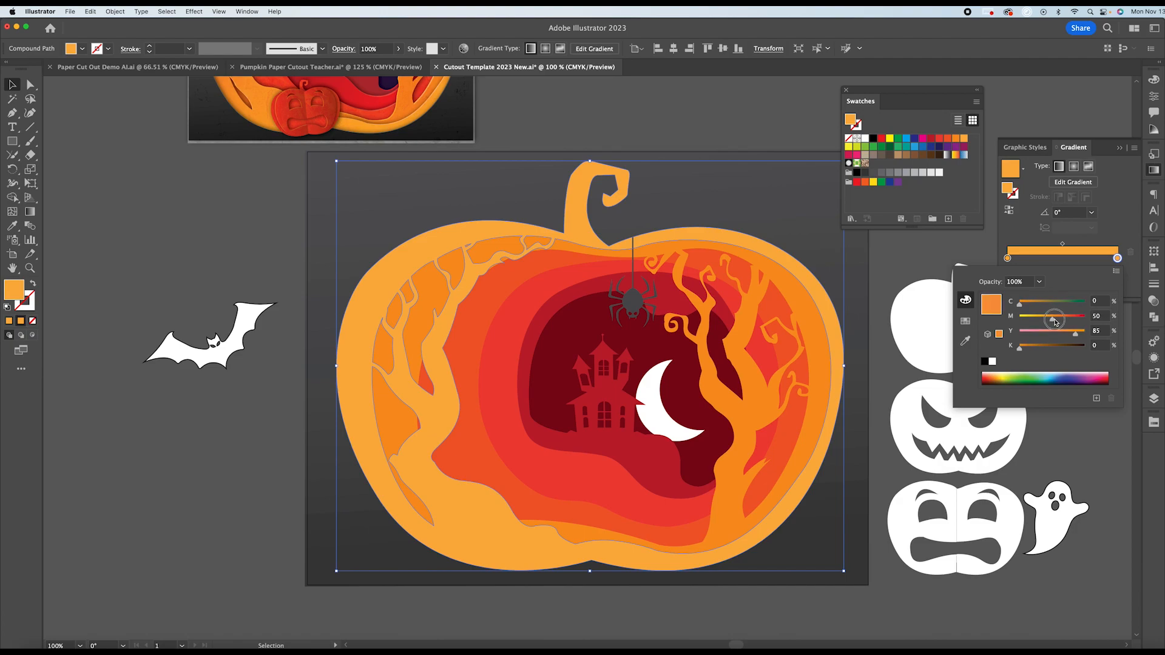
left_click(1021, 351)
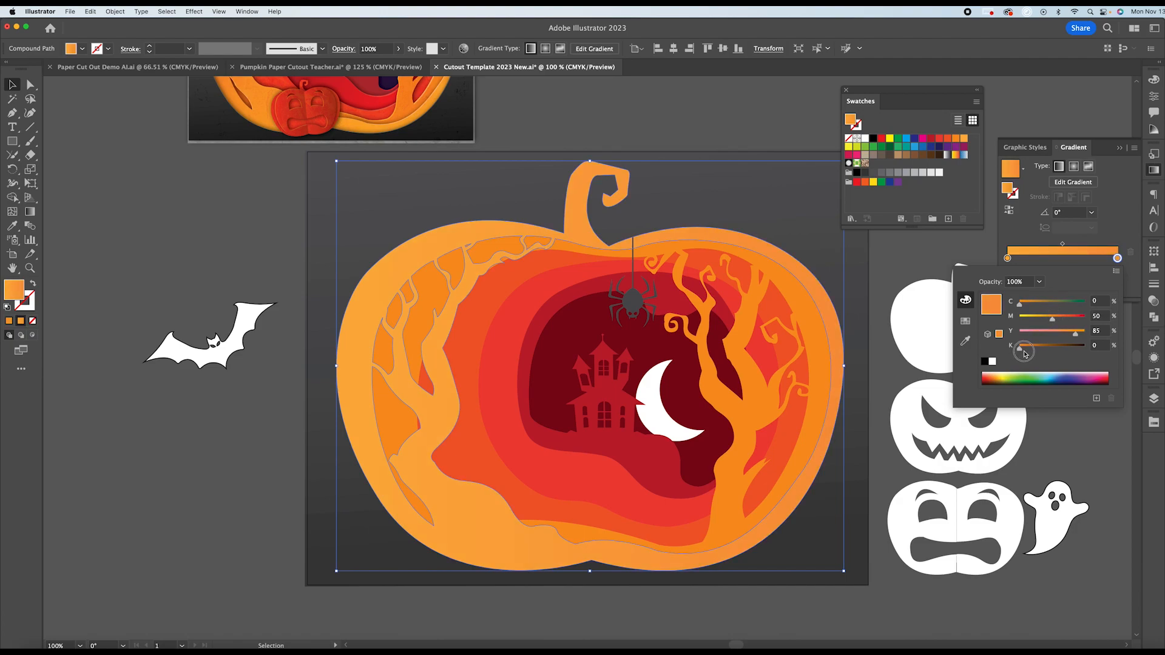
left_click(1021, 350)
left_click_drag(1021, 351, 1057, 325)
left_click(1025, 351)
left_click(217, 216)
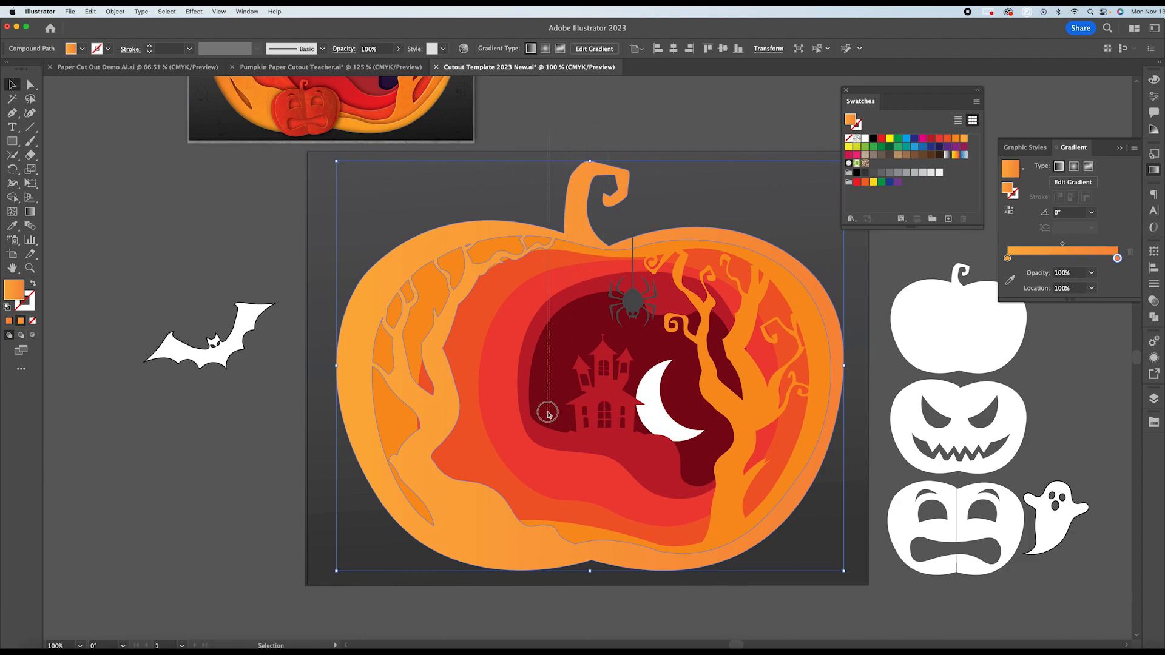
Redraw the front ring's gradient diagonally from its lower edge to beside the stem, at about 109.6°, using the Gradient tool.
key("super+alt+a")
left_click(609, 140)
left_click(575, 215)
left_click(30, 212)
left_click_drag(536, 162, 632, 582)
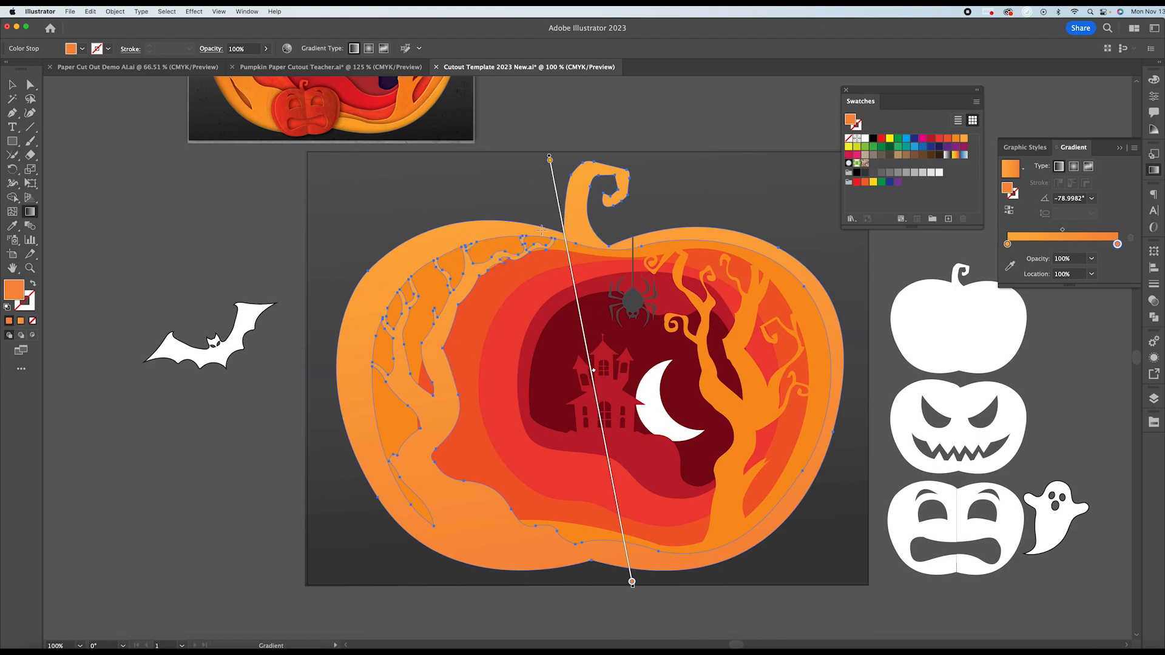
left_click_drag(732, 535, 531, 202)
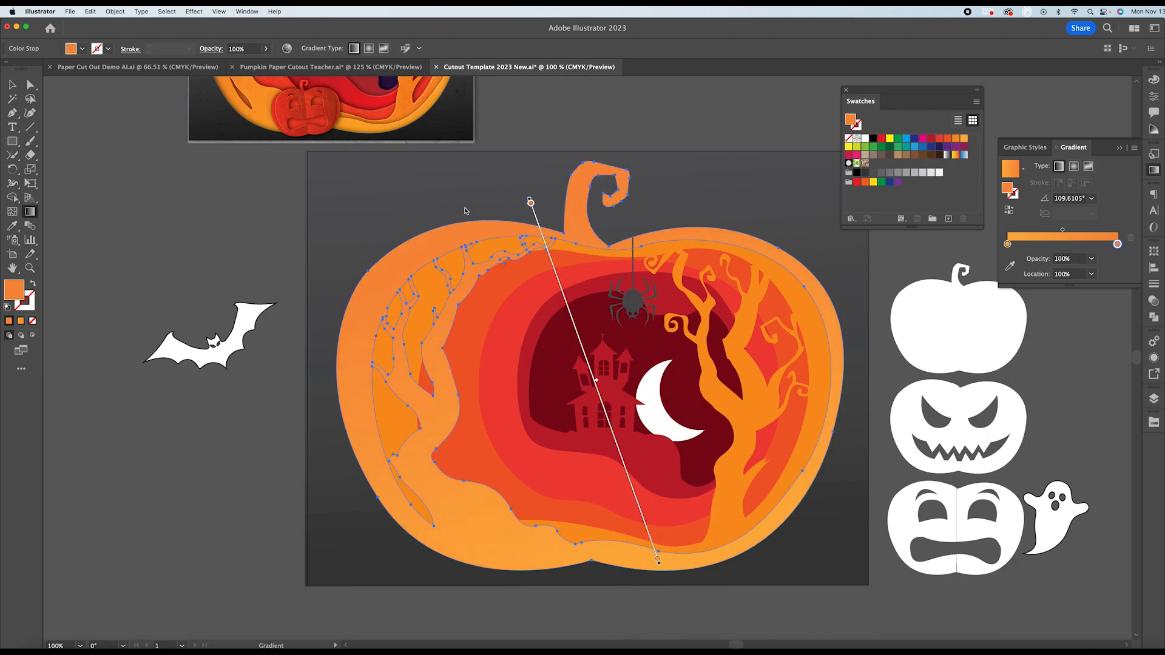
Deepen the end stop of the front ring's gradient to about M 64 and Y 90.
double_click(1117, 245)
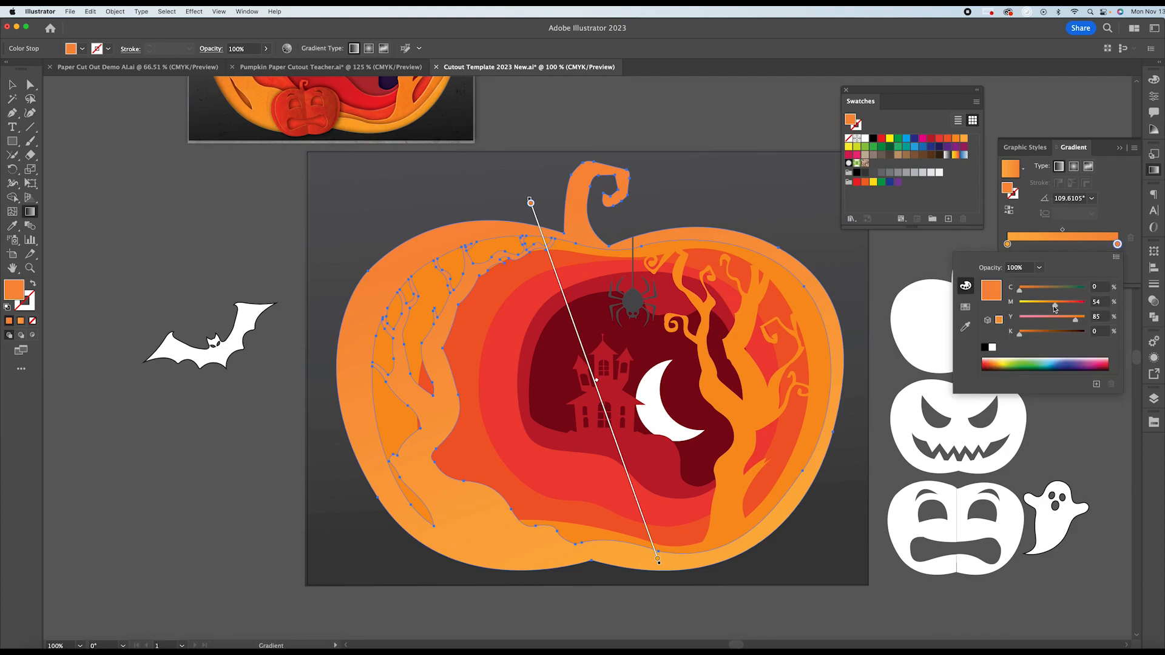
mouse_move(1070, 318)
left_mouse_down()
mouse_move(1081, 318)
mouse_move(1062, 306)
left_mouse_up()
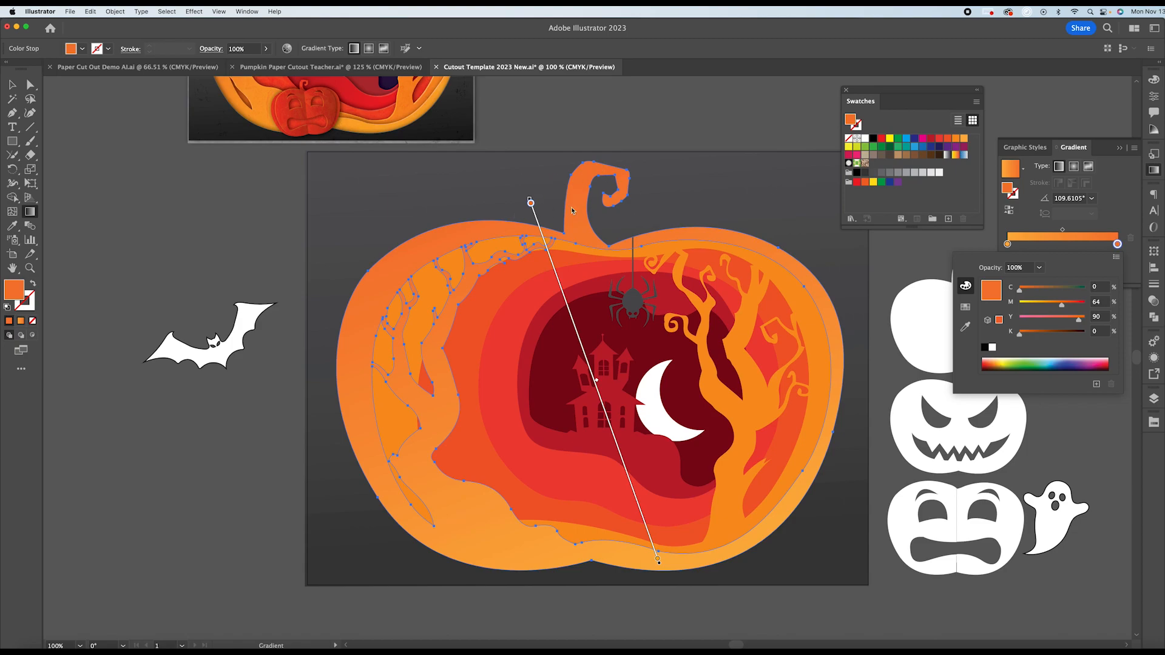
left_click_drag(1078, 322, 1081, 323)
Redraw the front ring's gradient diagonally from below the artboard to above its upper edge, at about 118°, and deselect the ring.
left_click(29, 212)
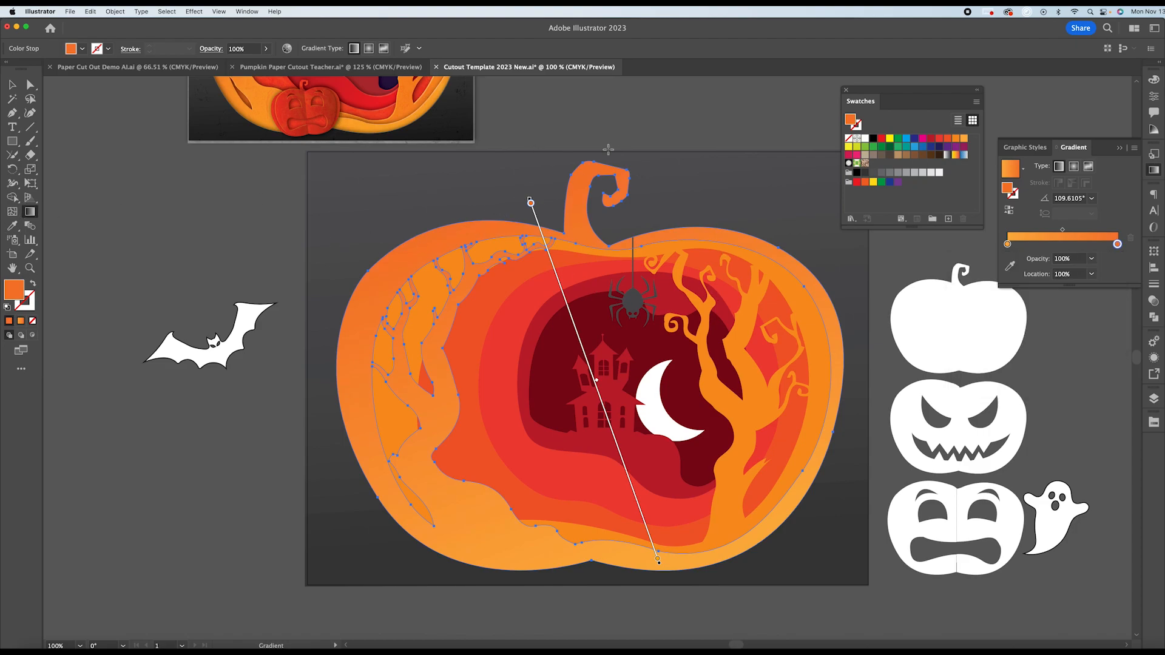
left_click_drag(542, 110, 617, 530)
left_click_drag(688, 550, 589, 127)
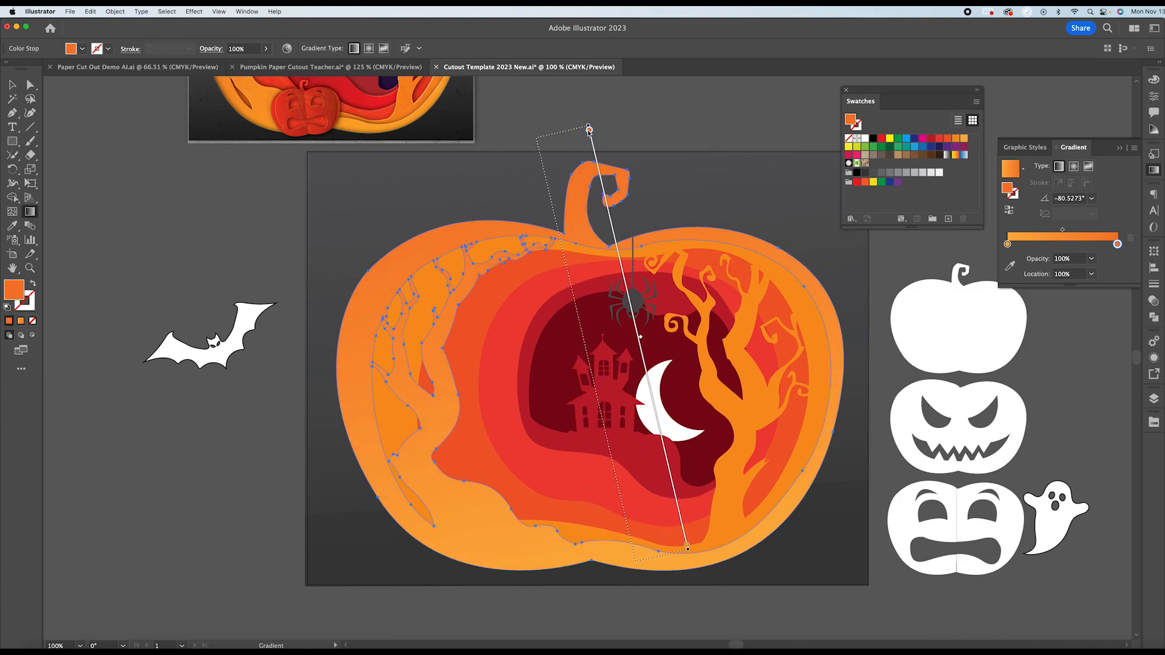
mouse_move(793, 604)
left_mouse_down()
mouse_move(546, 182)
mouse_move(533, 91)
mouse_move(513, 86)
left_mouse_up()
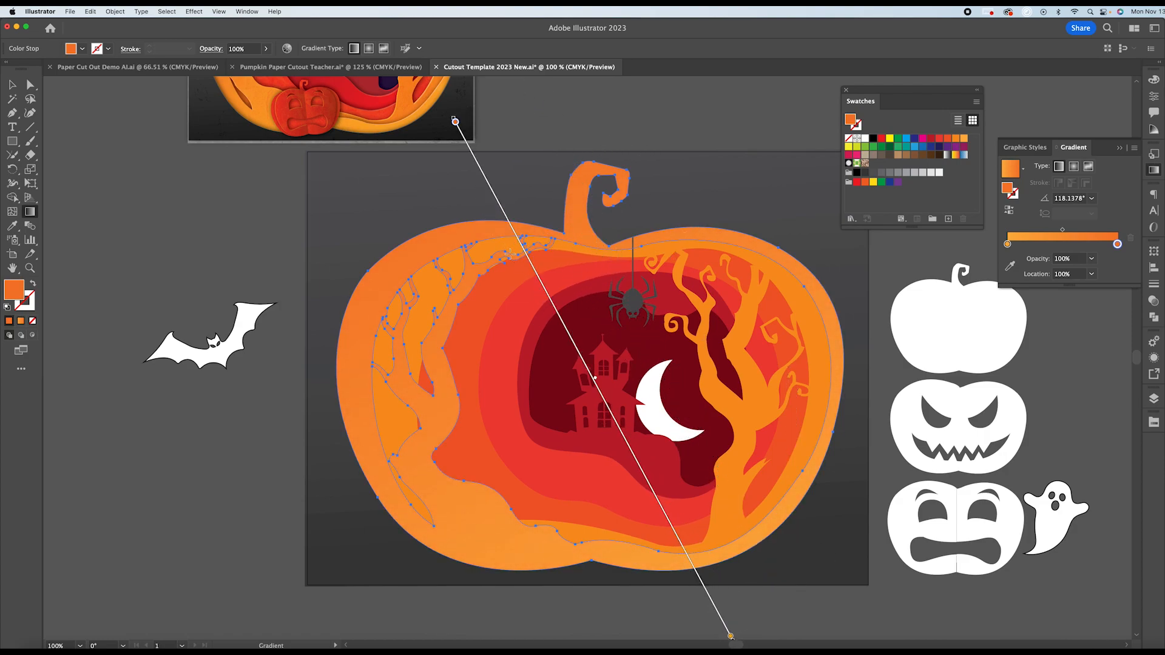
left_click(12, 84)
left_click(301, 282)
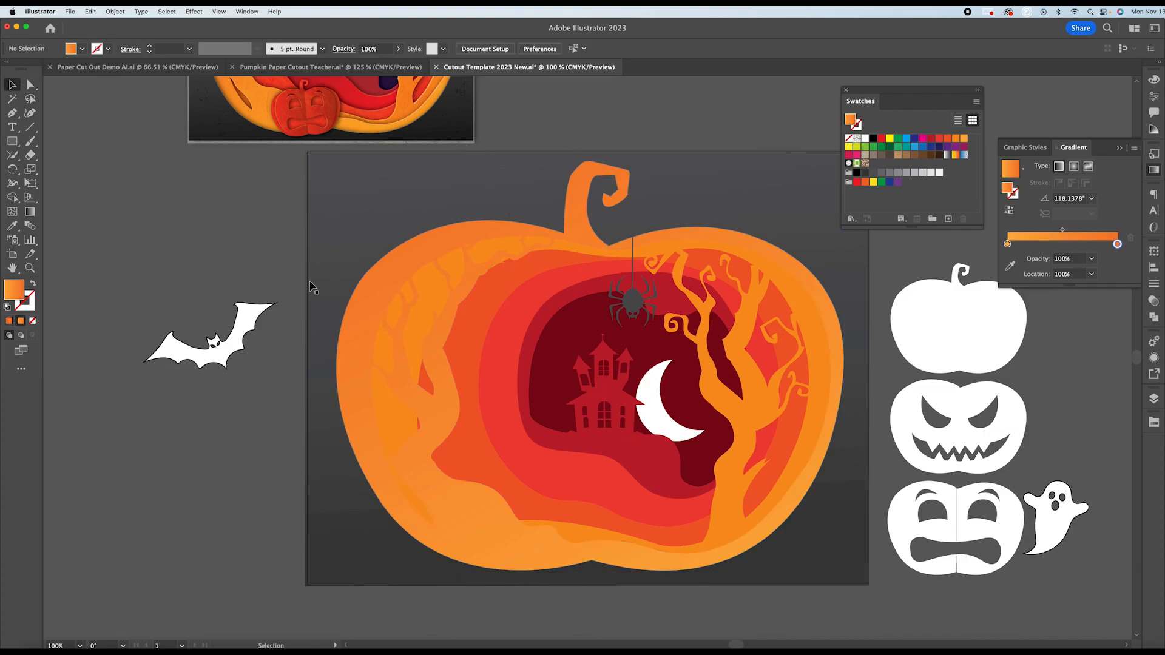
Fill the second orange ring with the tree using a gradient from light orange to the C=0 M=80 Y=95 K=0 swatch at the end stop.
left_click(735, 532)
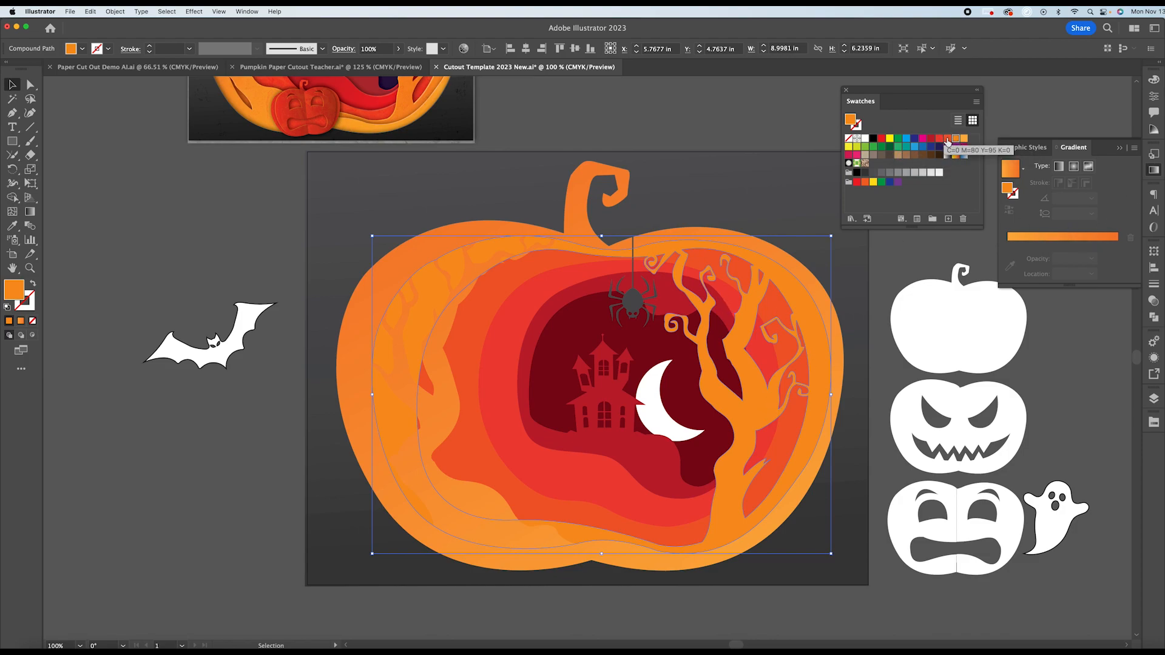
left_click_drag(950, 141, 1022, 253)
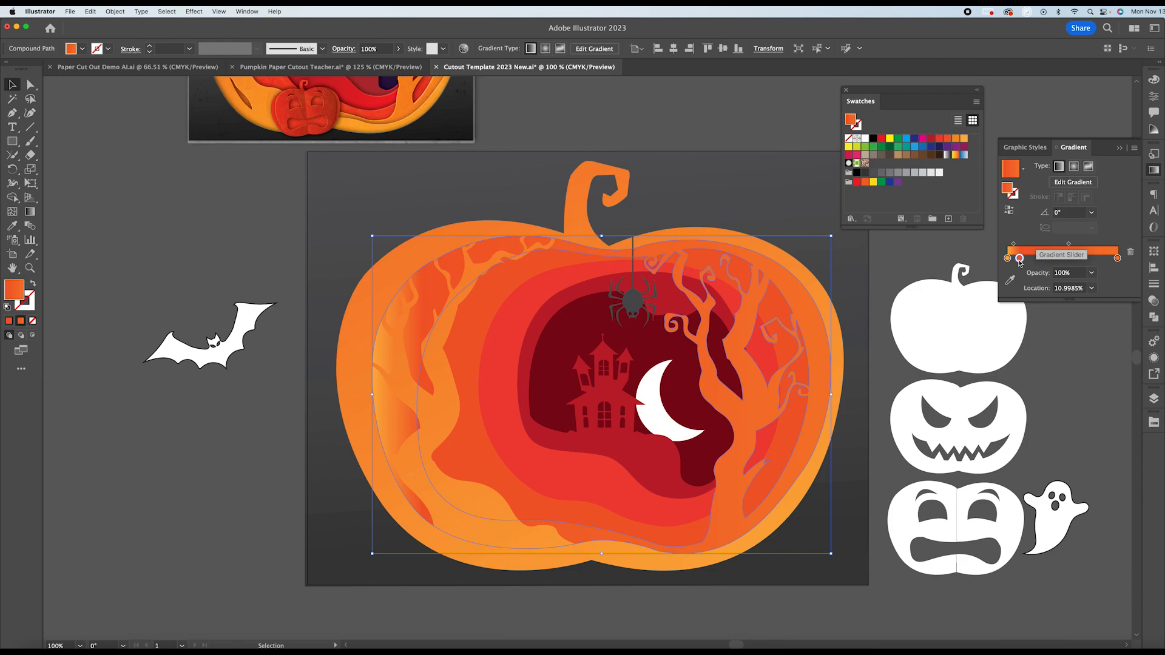
left_click_drag(1020, 258, 1136, 259)
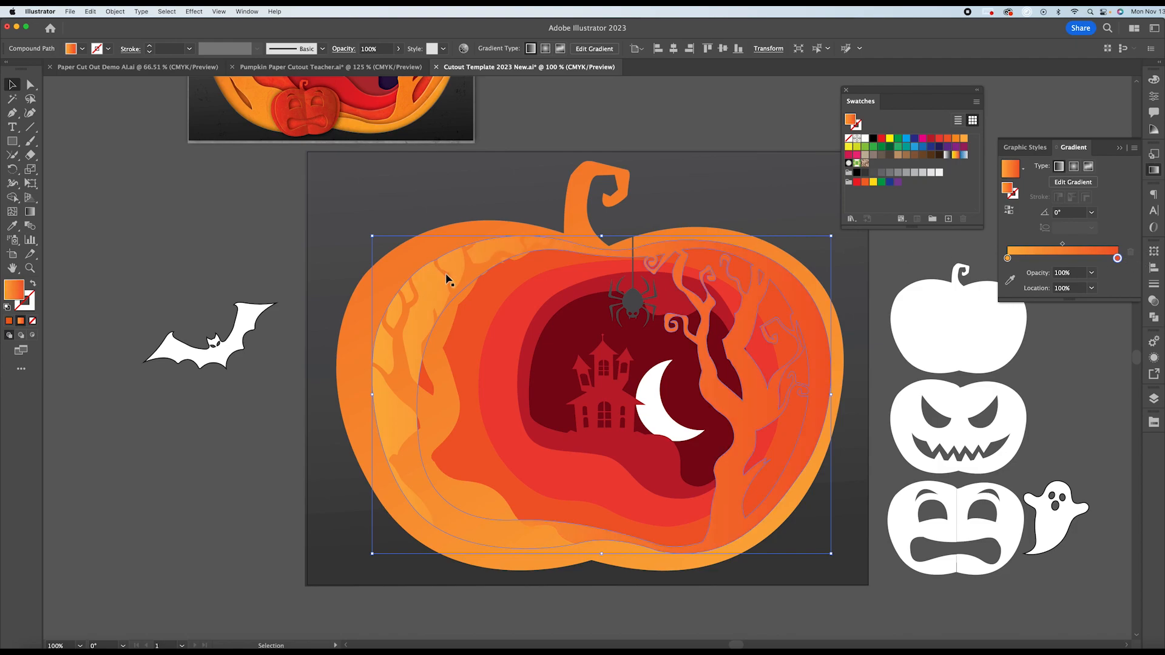
Redraw the second ring's gradient diagonally from below the pumpkin to above its upper edge, at about 114.5°, with the Gradient tool.
left_click(29, 211)
left_click_drag(481, 182, 578, 474)
left_click_drag(677, 537, 529, 151)
left_click_drag(763, 575, 563, 137)
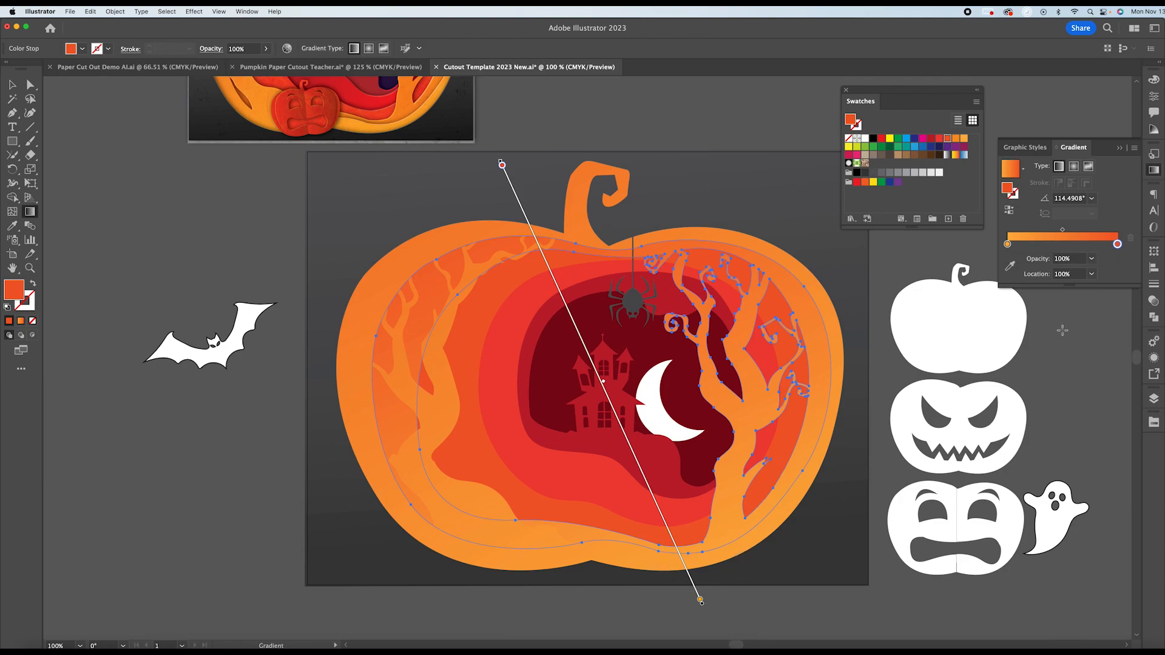
Set the second ring's starting gradient stop to M 53, Y 95 and redraw the gradient steeply upward at about 99.4°.
double_click(1008, 244)
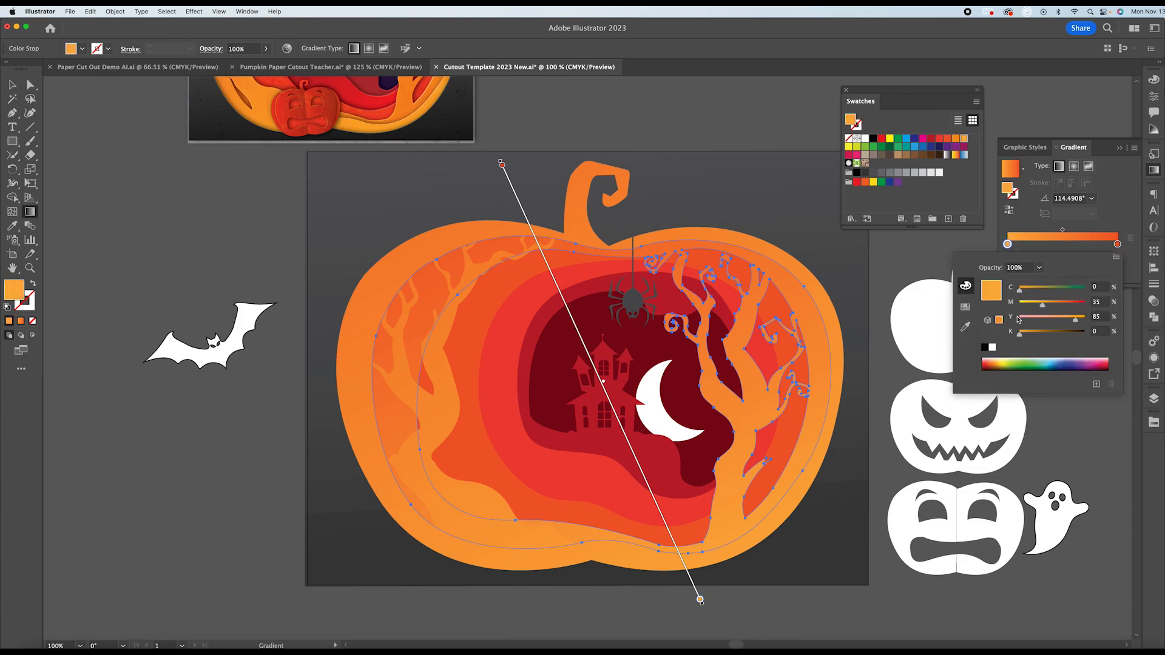
left_click_drag(1043, 304, 1084, 322)
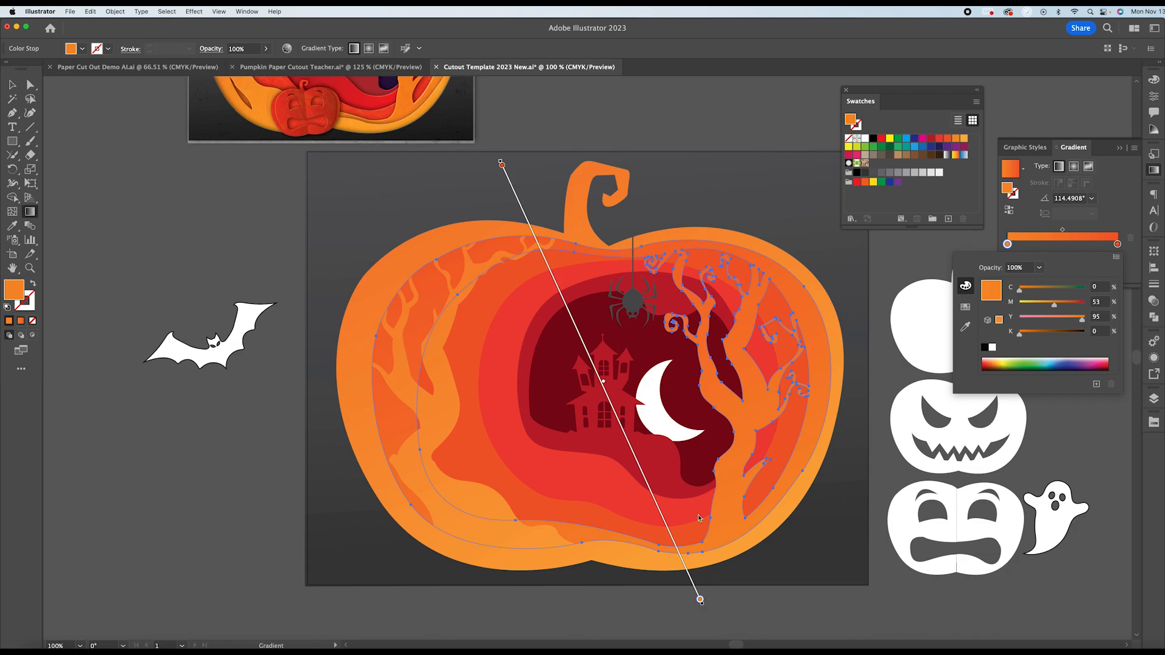
left_click(693, 532)
mouse_move(673, 487)
left_mouse_down()
mouse_move(585, 130)
mouse_move(646, 91)
mouse_move(608, 92)
mouse_move(606, 112)
left_mouse_up()
scroll(381, 195, "down", 3)
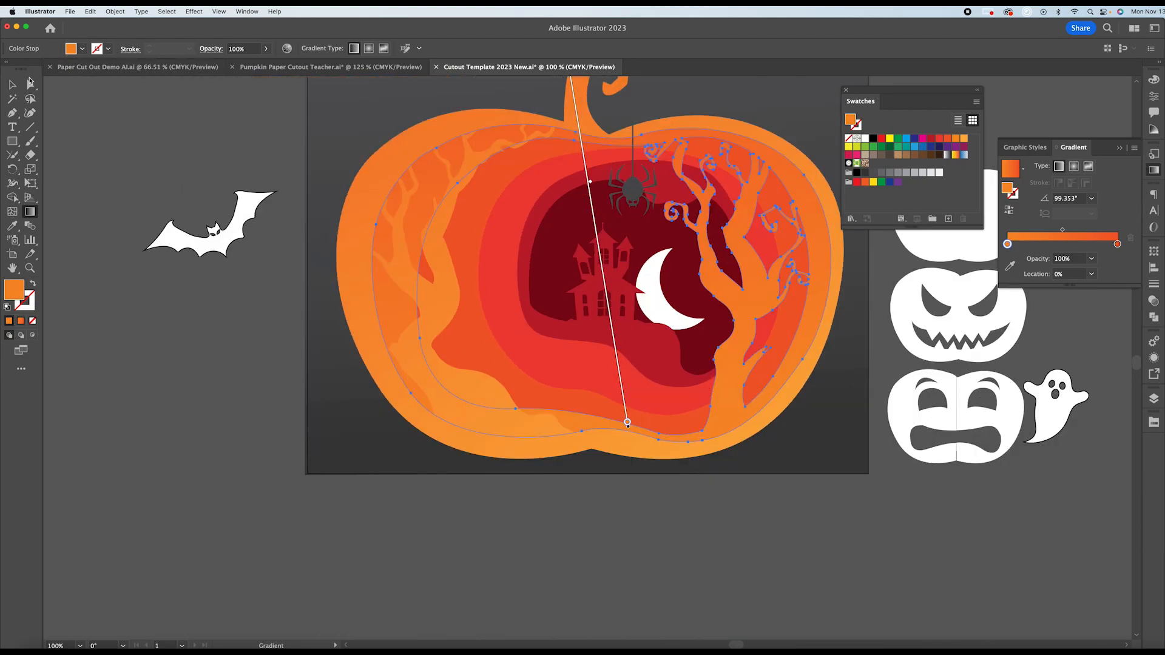
Deselect the second ring and fill the third ring with a gradient from red (M 90, Y 85) to orange-red.
left_click(12, 85)
left_click(285, 230)
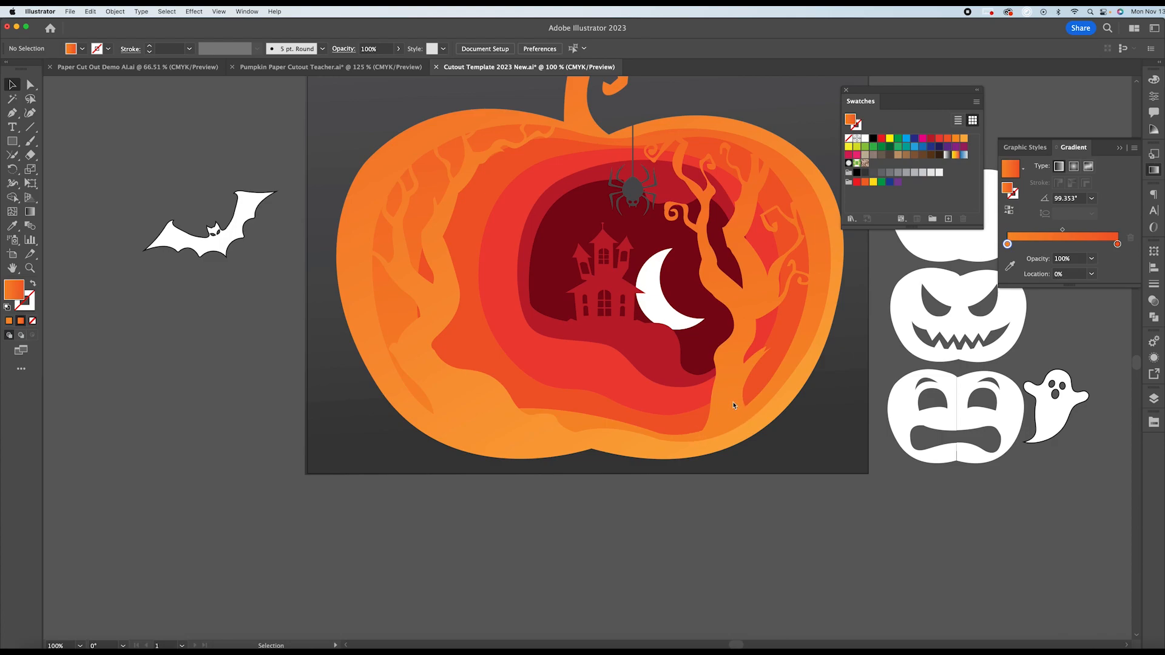
left_click(623, 416)
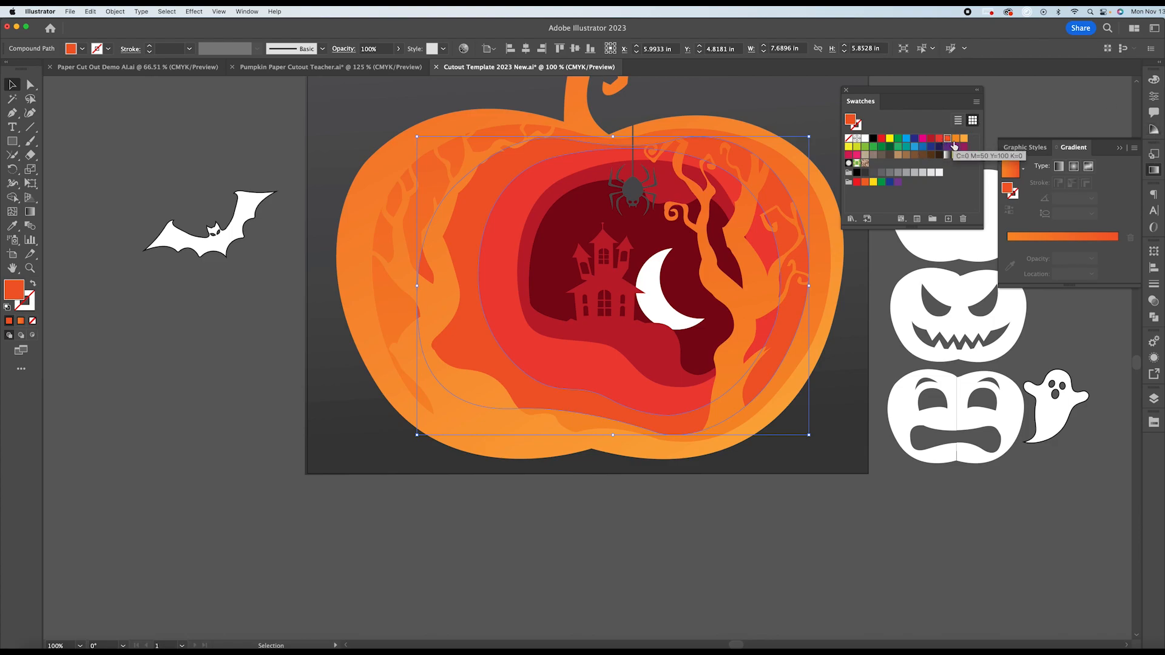
mouse_move(940, 138)
left_mouse_down()
mouse_move(1018, 246)
mouse_move(1006, 243)
mouse_move(1047, 246)
mouse_move(1008, 245)
left_mouse_up()
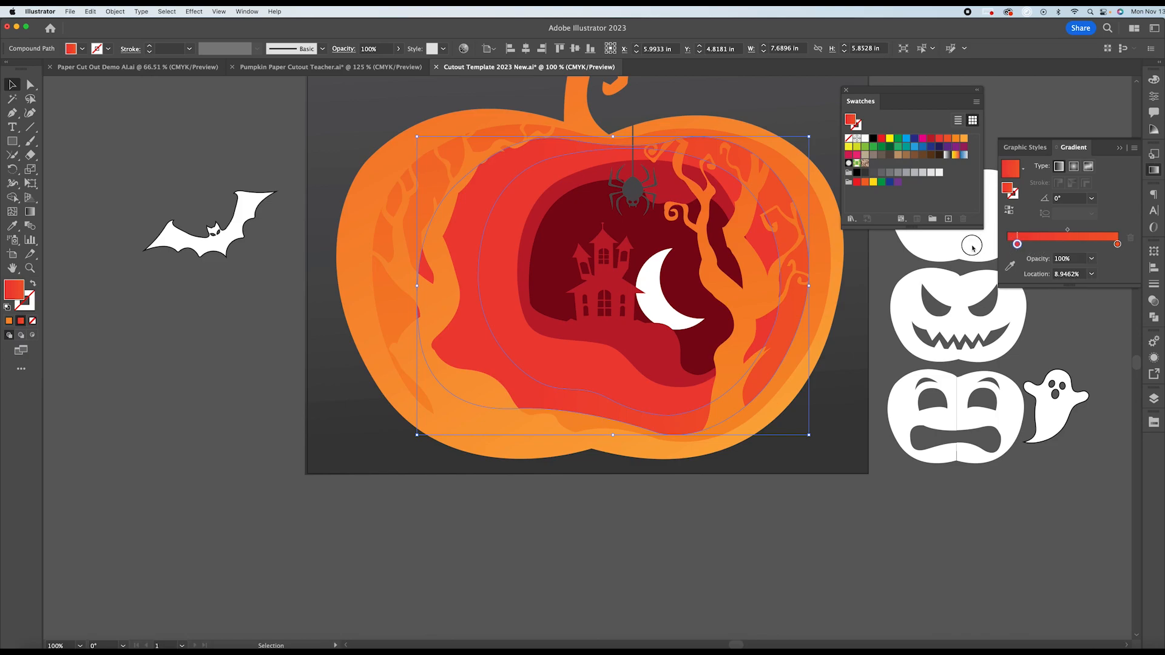
Redraw the third ring's gradient diagonally downward at about -70.9° and set its end stop to M 62, Y 99.
left_click(30, 211)
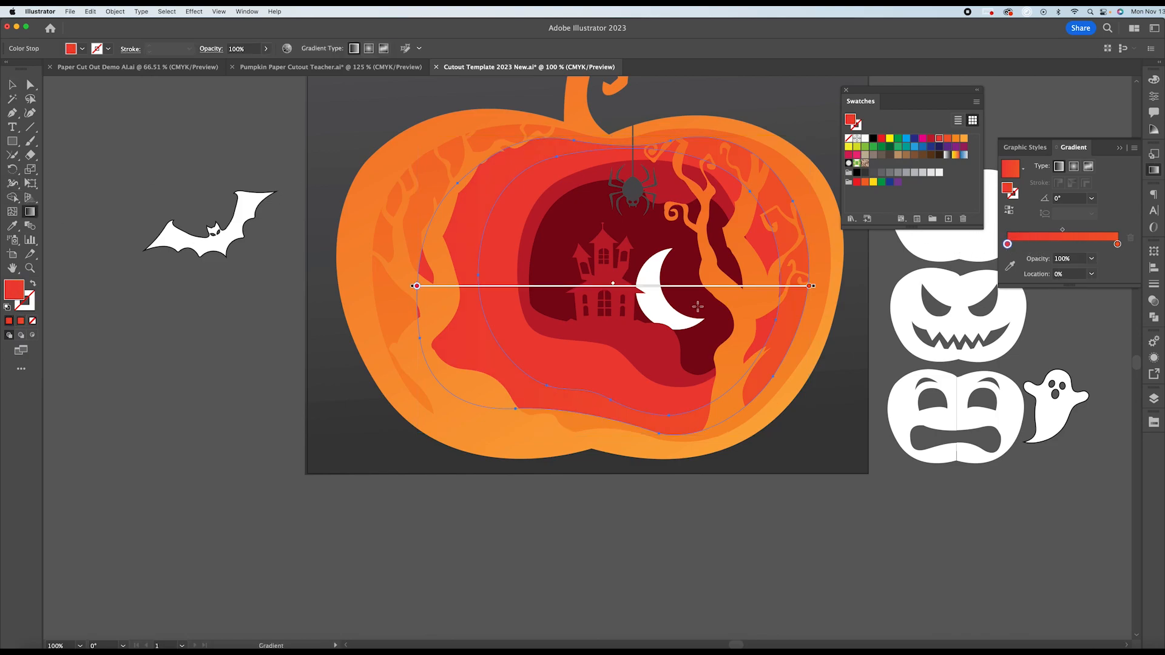
mouse_move(520, 134)
left_mouse_down()
mouse_move(604, 389)
mouse_move(623, 407)
left_mouse_up()
mouse_move(704, 461)
left_mouse_down()
mouse_move(603, 275)
mouse_move(575, 135)
mouse_move(586, 153)
left_mouse_up()
mouse_move(549, 107)
left_mouse_down()
mouse_move(664, 476)
mouse_move(658, 458)
mouse_move(671, 457)
left_mouse_up()
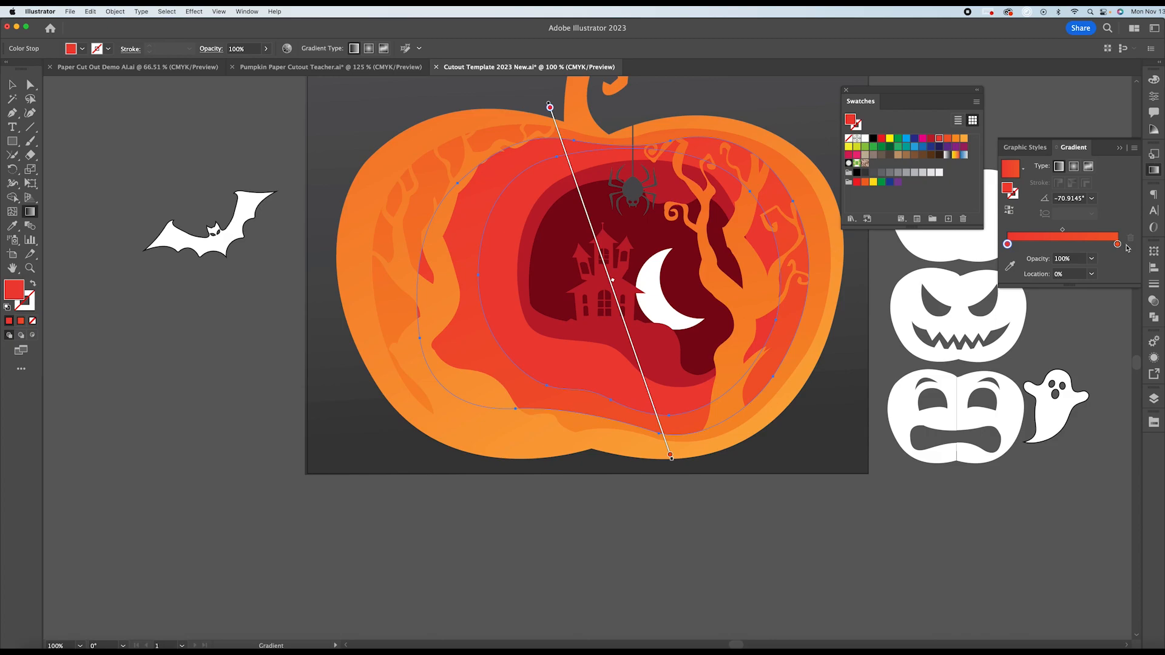
double_click(1117, 244)
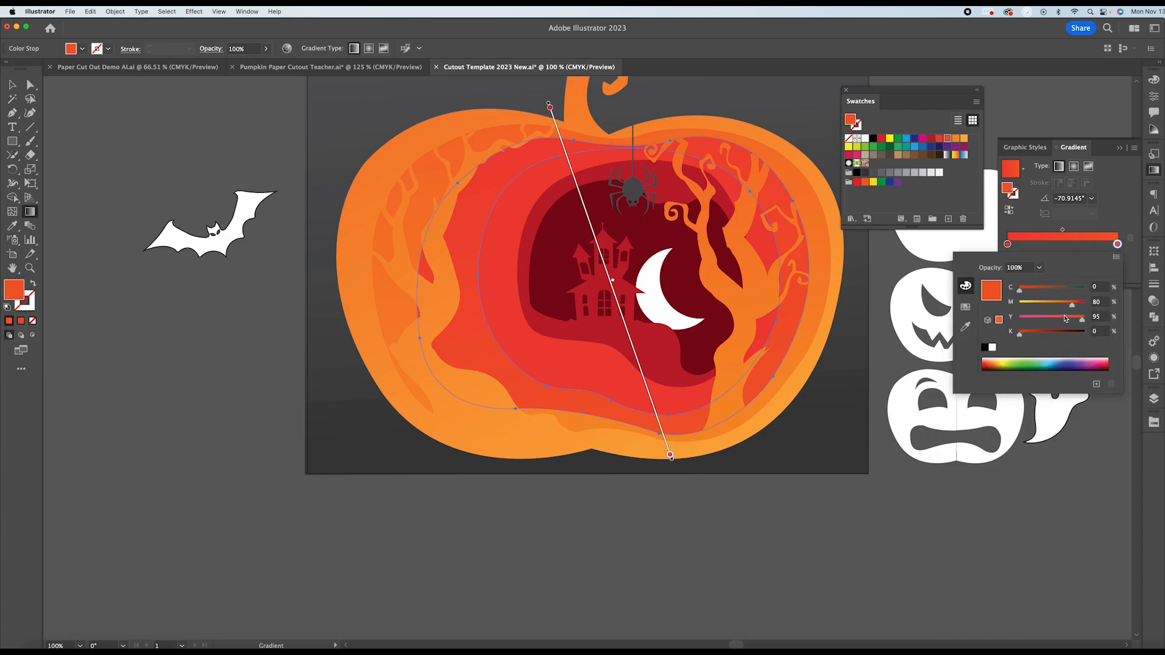
mouse_move(1072, 308)
left_mouse_down()
mouse_move(1060, 306)
mouse_move(1085, 321)
mouse_move(1061, 308)
left_mouse_up()
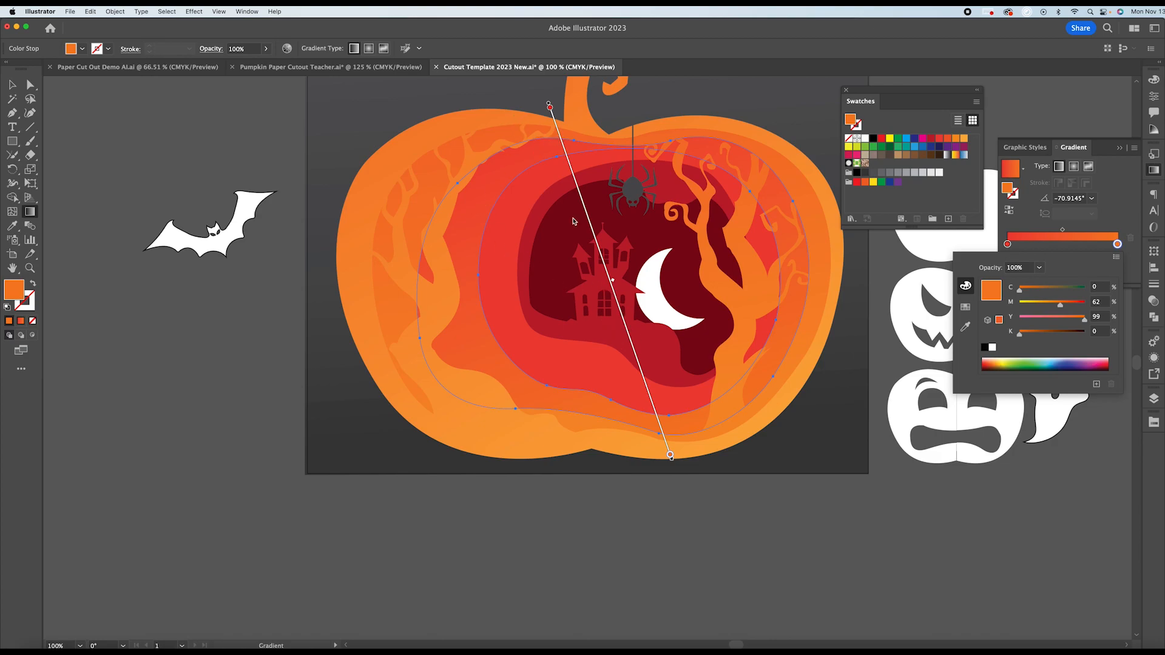
Redraw the third ring's gradient more steeply from the stem to below the pumpkin, at about -77.6°, and deselect the ring.
left_click(685, 372)
left_click_drag(706, 427, 623, 192)
mouse_move(538, 107)
left_mouse_down()
mouse_move(614, 297)
mouse_move(666, 520)
mouse_move(607, 475)
mouse_move(653, 473)
left_mouse_up()
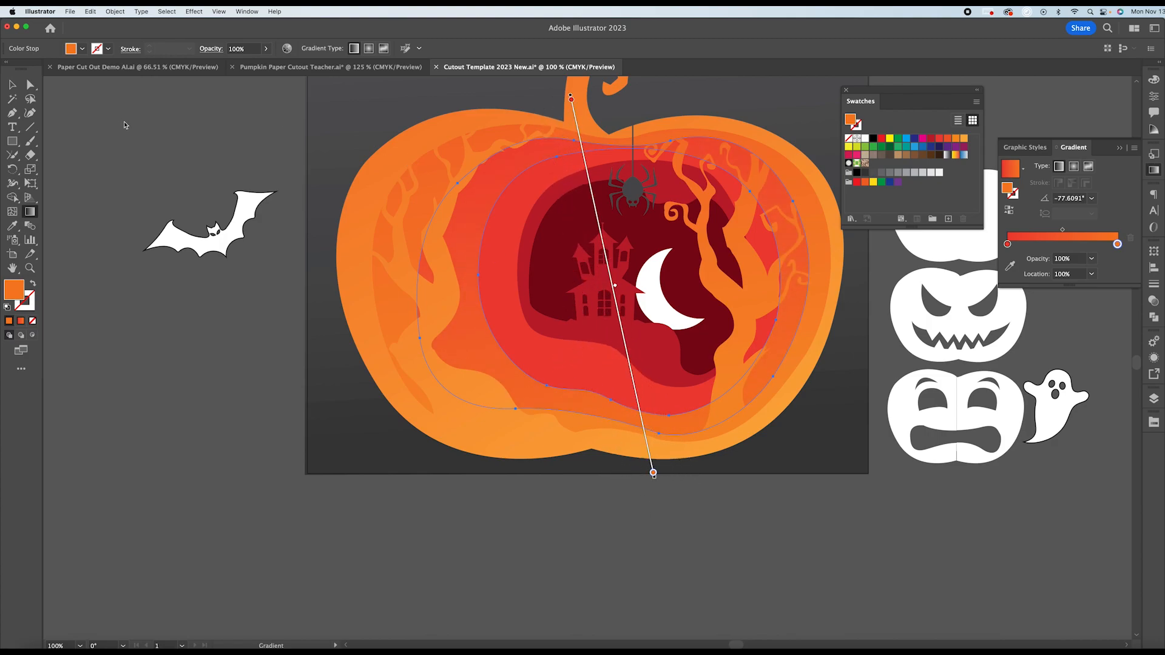
left_click(11, 84)
left_click(84, 104)
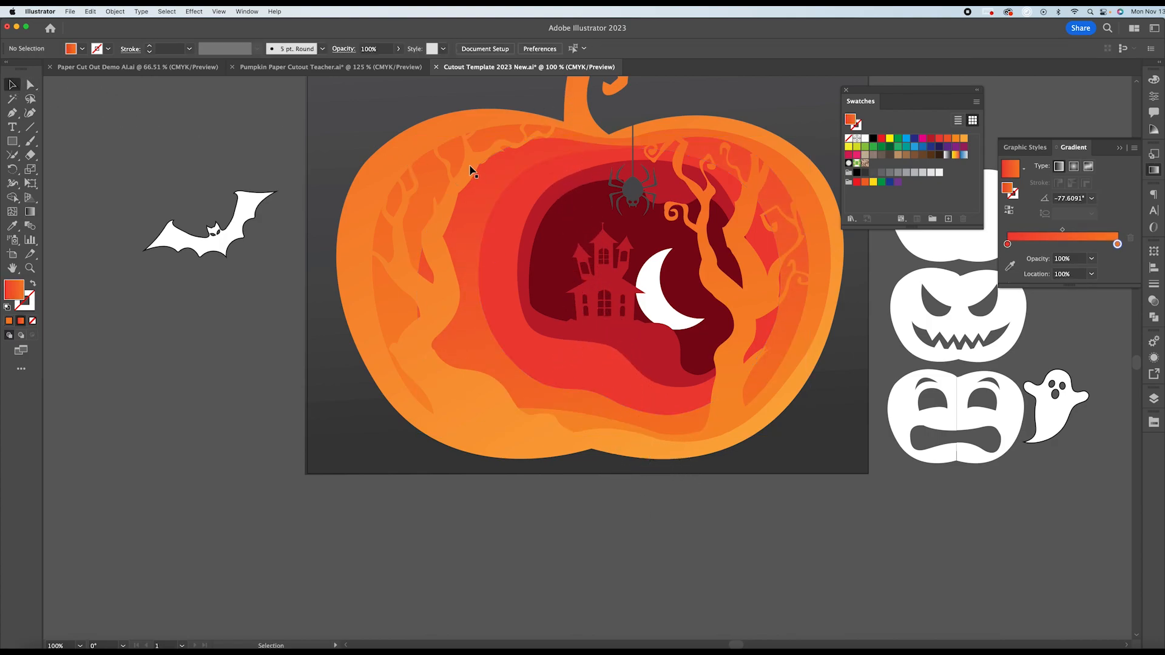
Apply the gradient fill to the fourth, red ring and set its starting stop to M 92, Y 98, K 13.
left_click(557, 175)
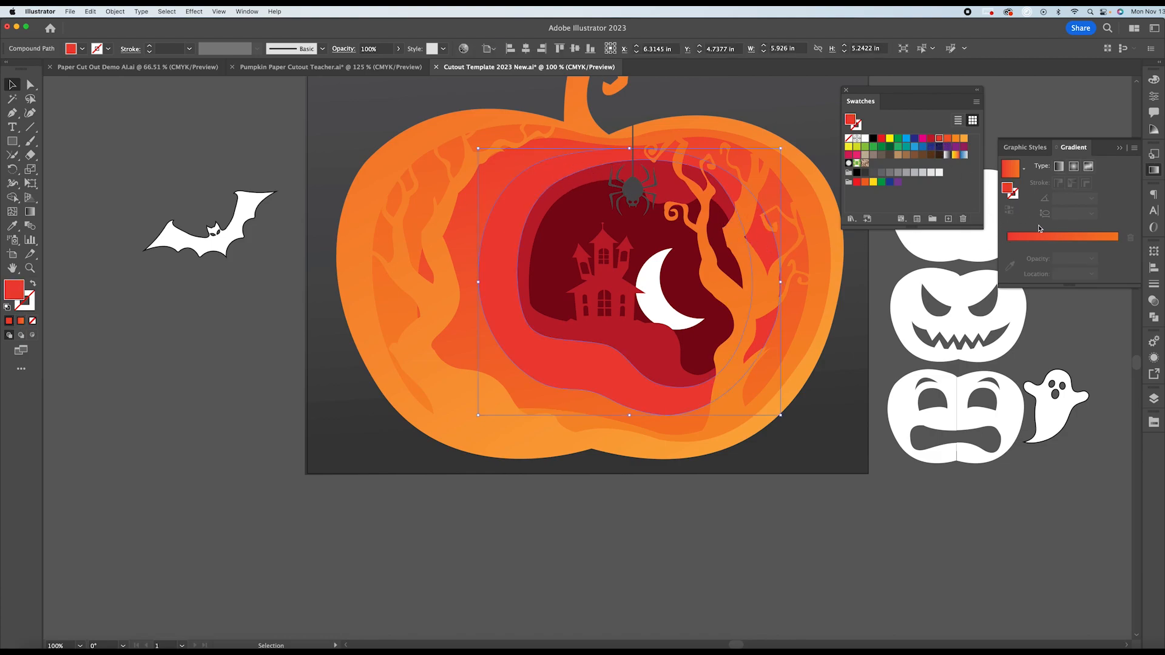
left_click(1030, 248)
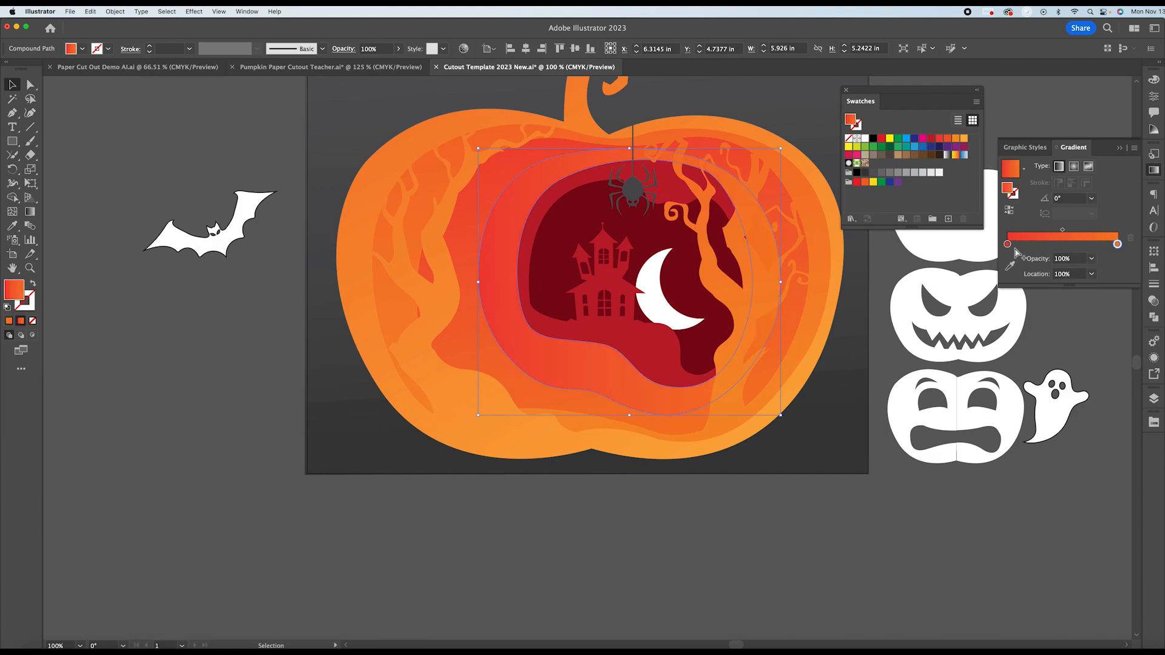
double_click(1008, 244)
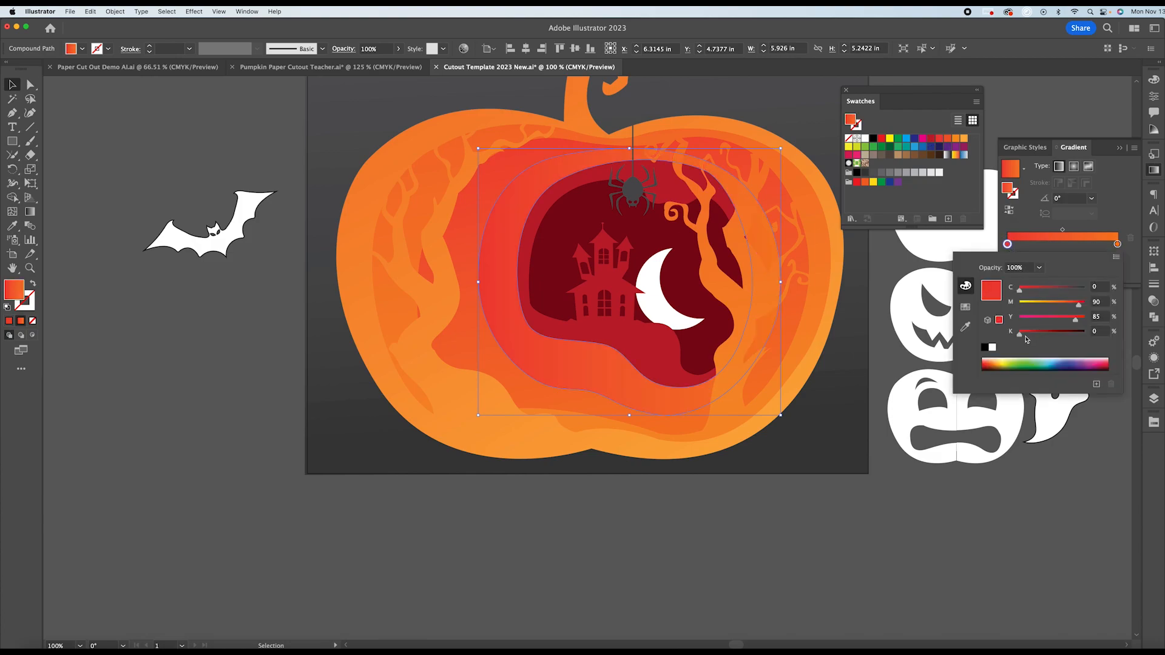
left_click_drag(1020, 334, 1027, 337)
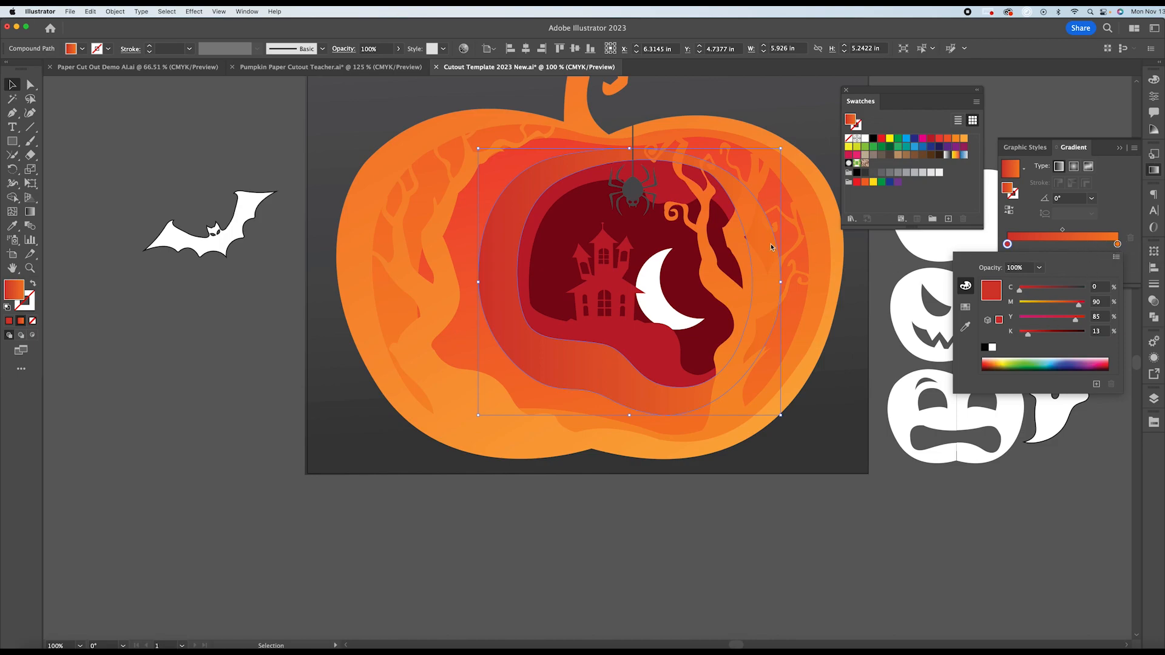
left_click_drag(1078, 325, 1081, 307)
left_click(1080, 308)
Redraw the fourth ring's gradient diagonally downward at about -69.1° and set its end stop to M 81, Y 99.
left_click(31, 212)
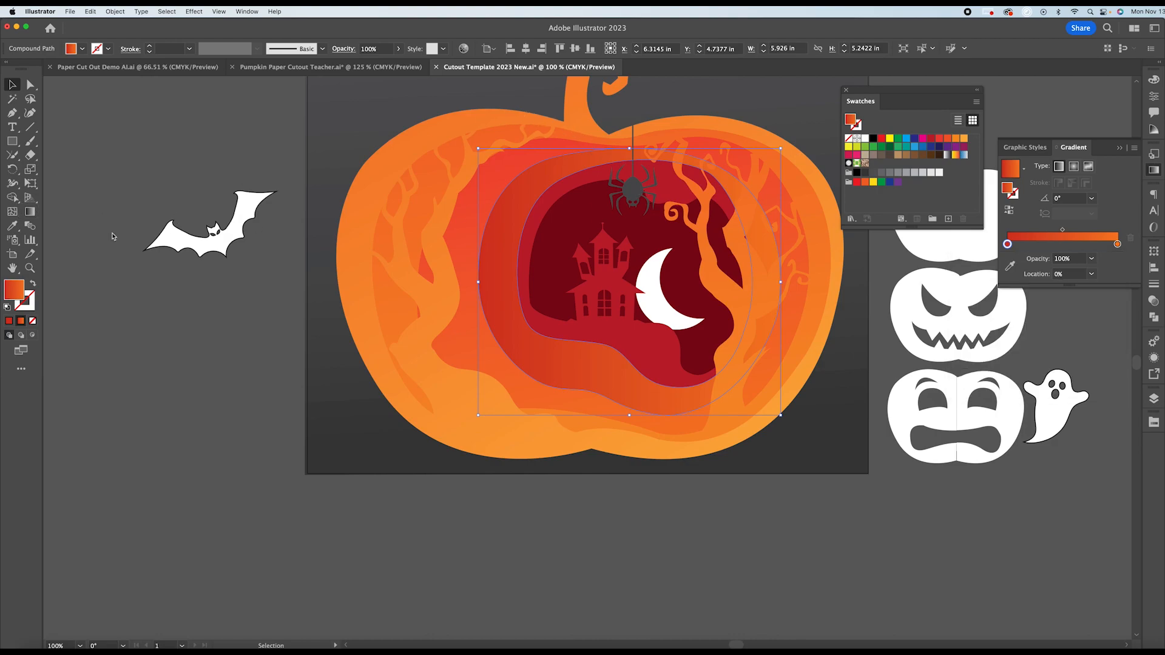
left_click(31, 212)
mouse_move(531, 116)
left_mouse_down()
mouse_move(670, 403)
mouse_move(657, 447)
left_mouse_up()
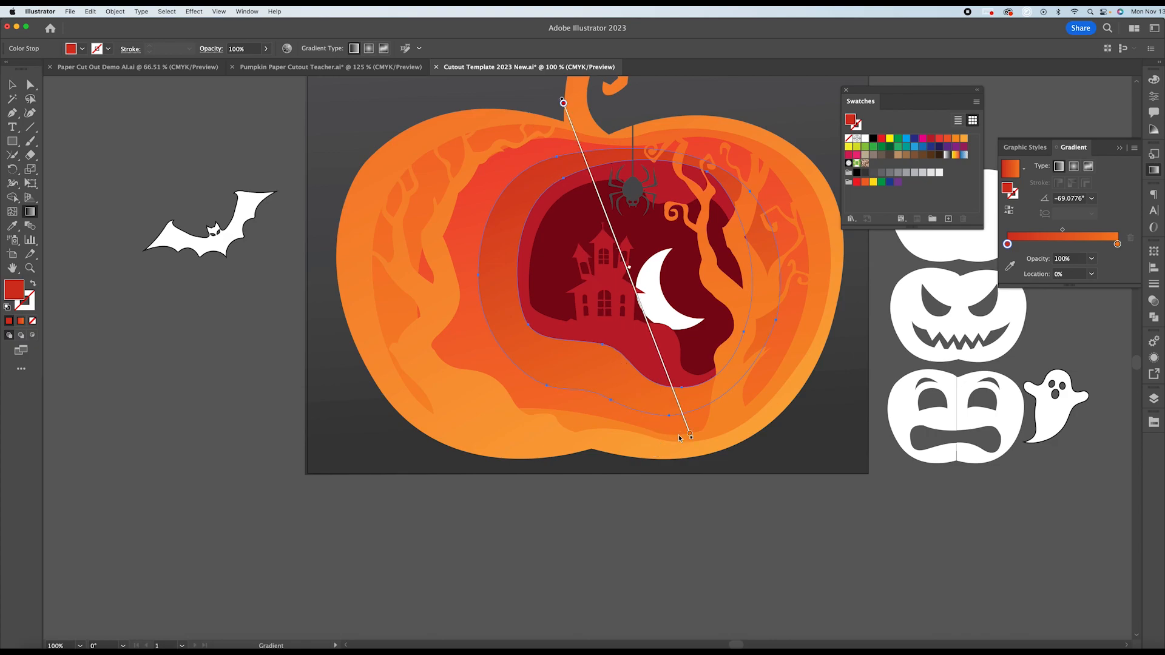
double_click(1118, 245)
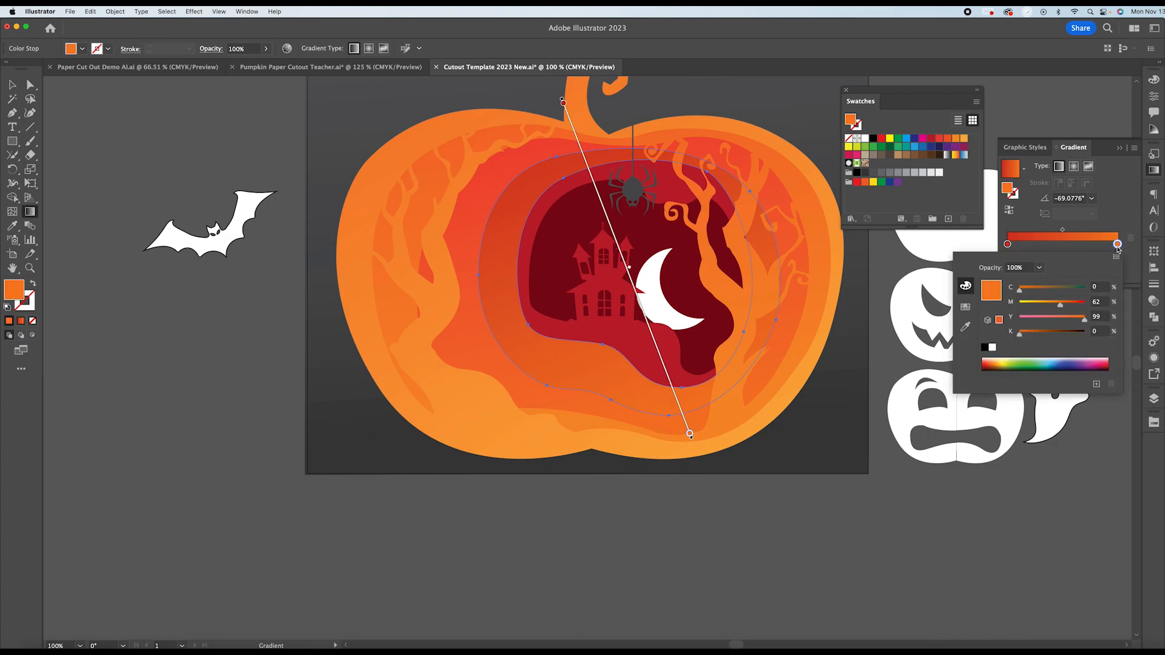
left_click_drag(1062, 309, 1073, 306)
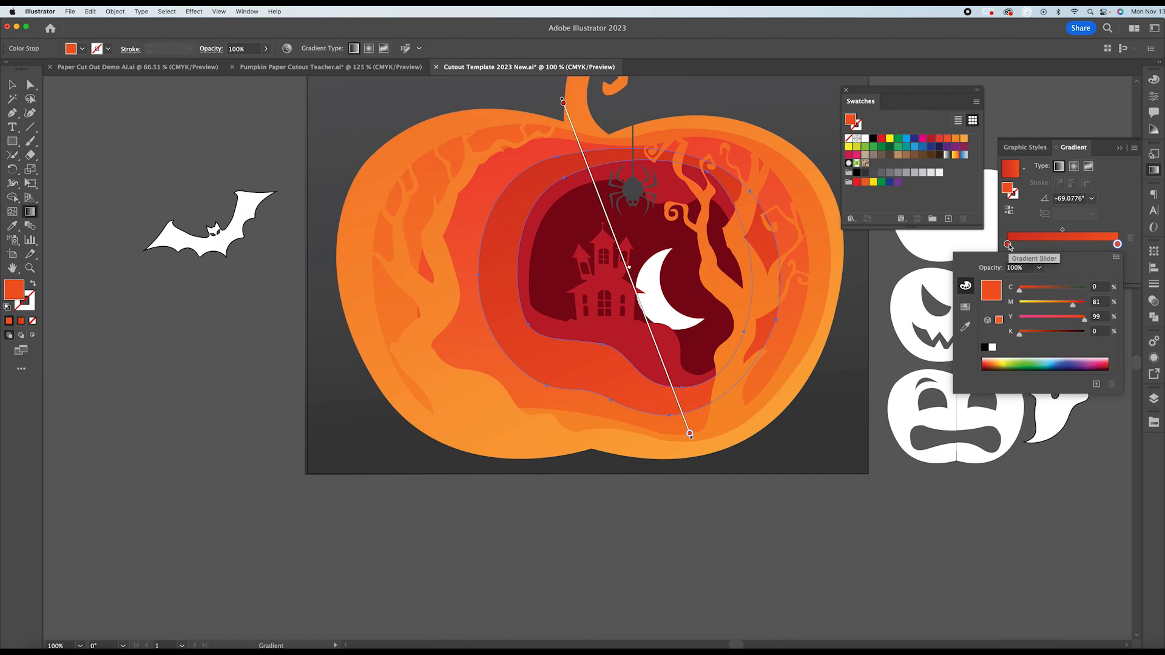
left_click(12, 84)
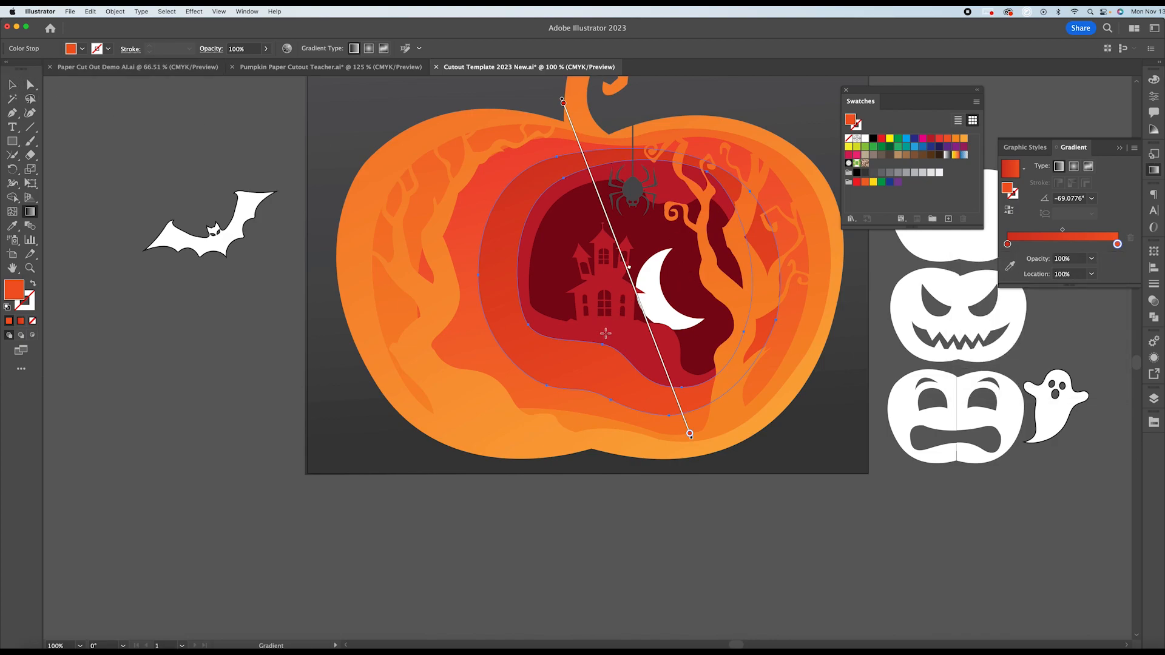
Fill the castle ring with the gradient, using the dark red swatch as its end stop in place of the orange.
left_click(12, 84)
left_click(627, 328)
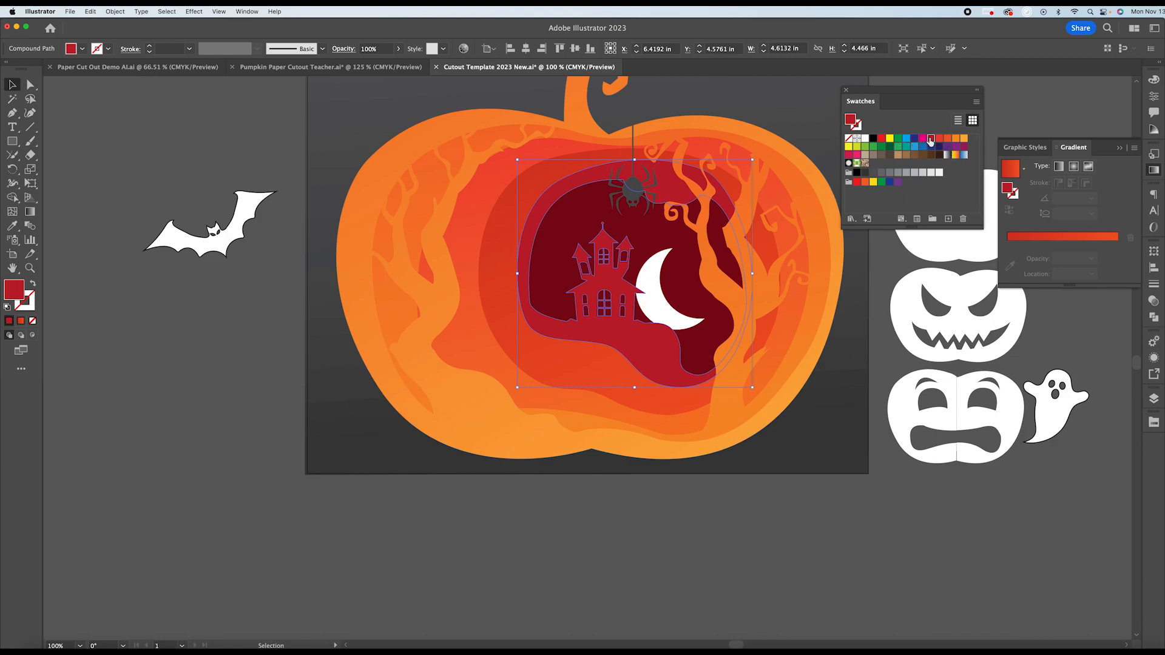
left_click(1031, 236)
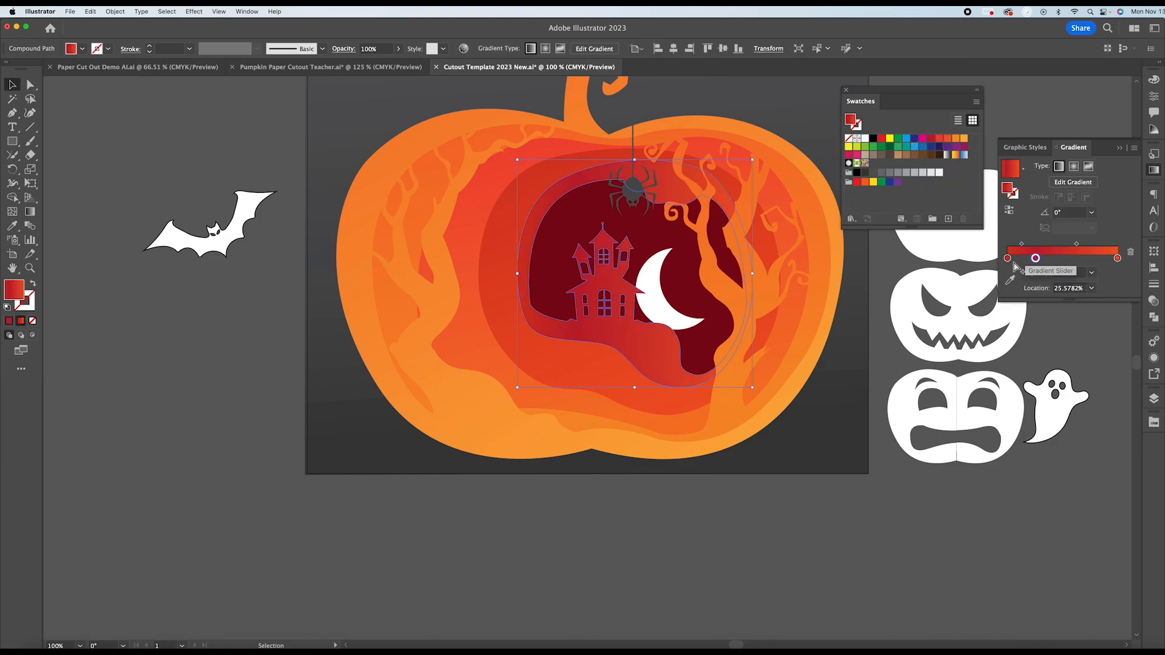
left_click(1007, 258)
left_click_drag(1036, 259, 1120, 259)
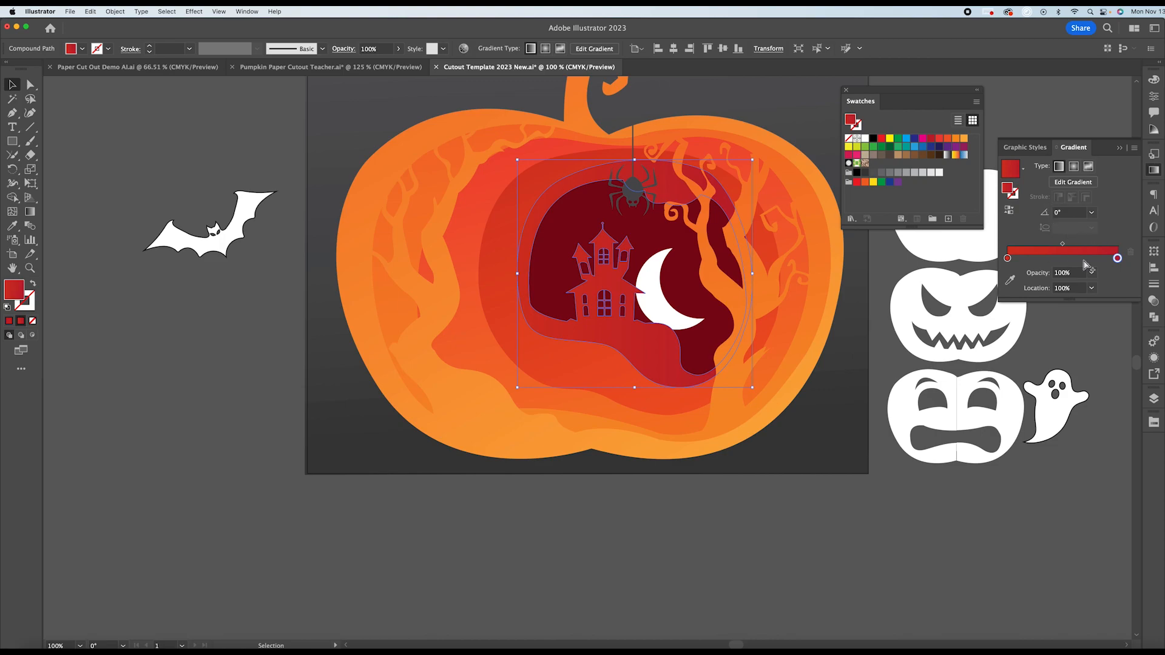
Set the castle ring's end gradient stop to K 24 and its starting stop to M 100.
double_click(1118, 259)
left_click(1038, 348)
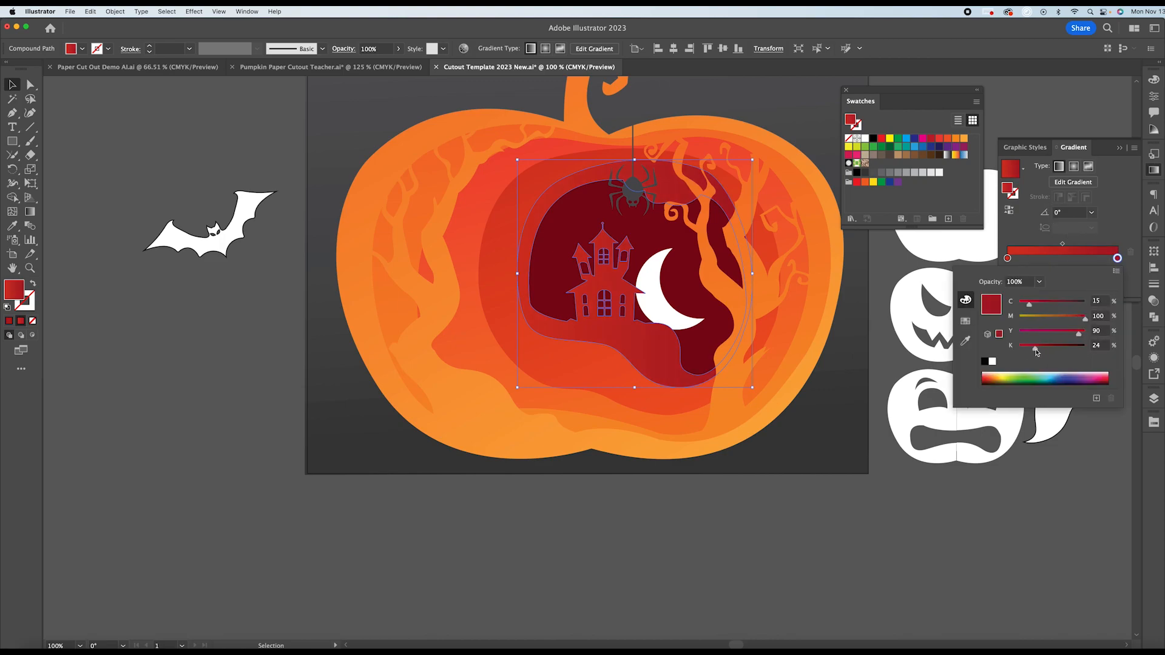
left_click(1008, 259)
double_click(1008, 259)
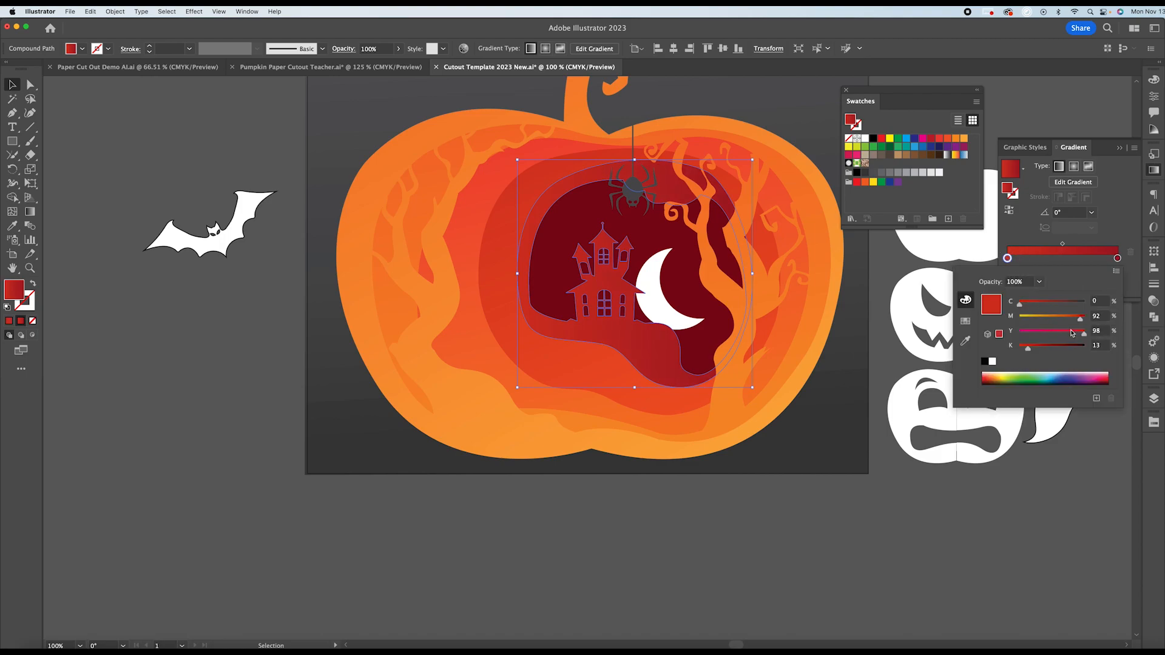
left_click_drag(1081, 319, 1085, 317)
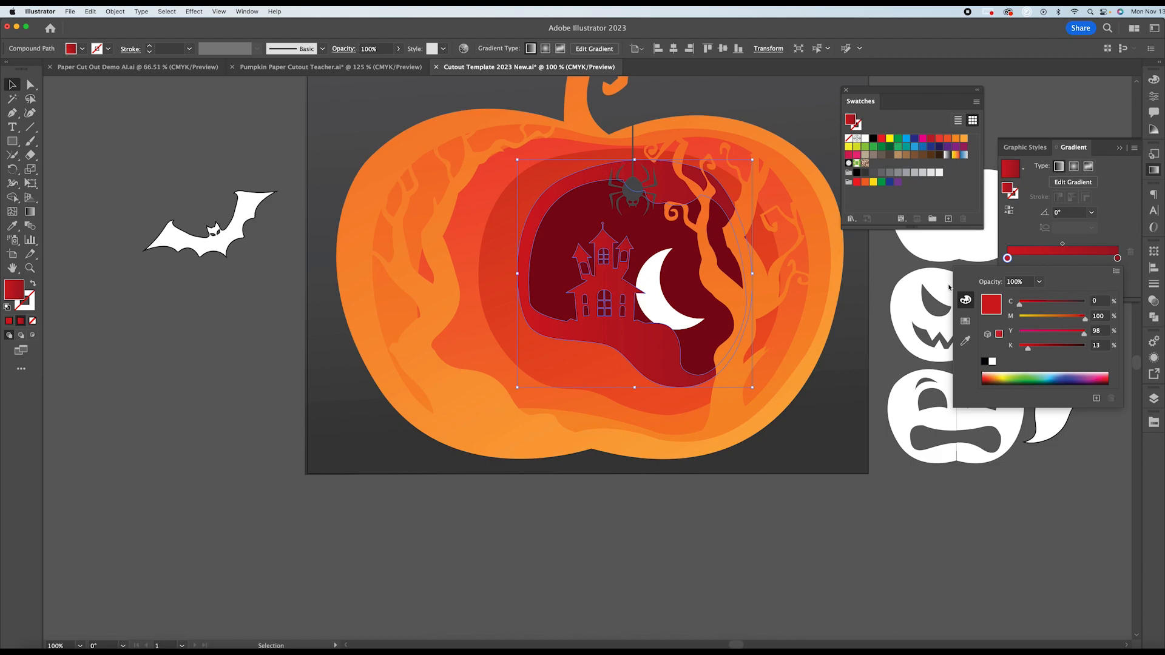
Redraw the castle ring's gradient diagonally from below the ring to above its upper edge, at about 110.9°, and deselect it.
left_click(31, 211)
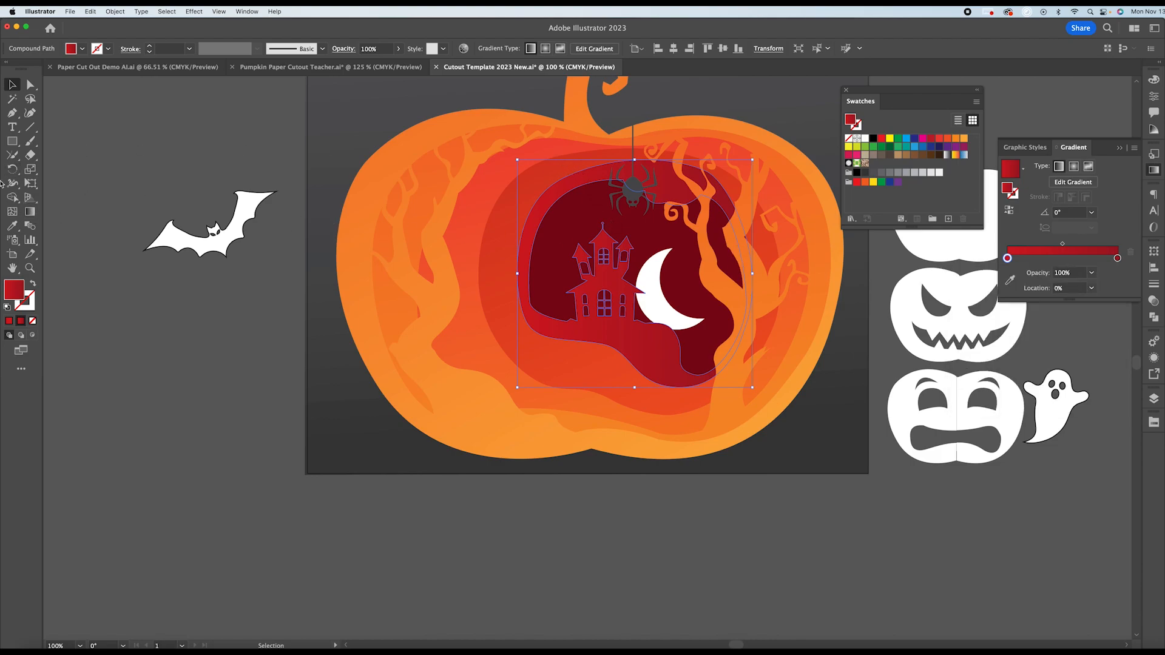
left_click(30, 212)
mouse_move(569, 153)
left_mouse_down()
mouse_move(610, 303)
mouse_move(684, 404)
left_mouse_up()
left_click_drag(601, 144, 586, 147)
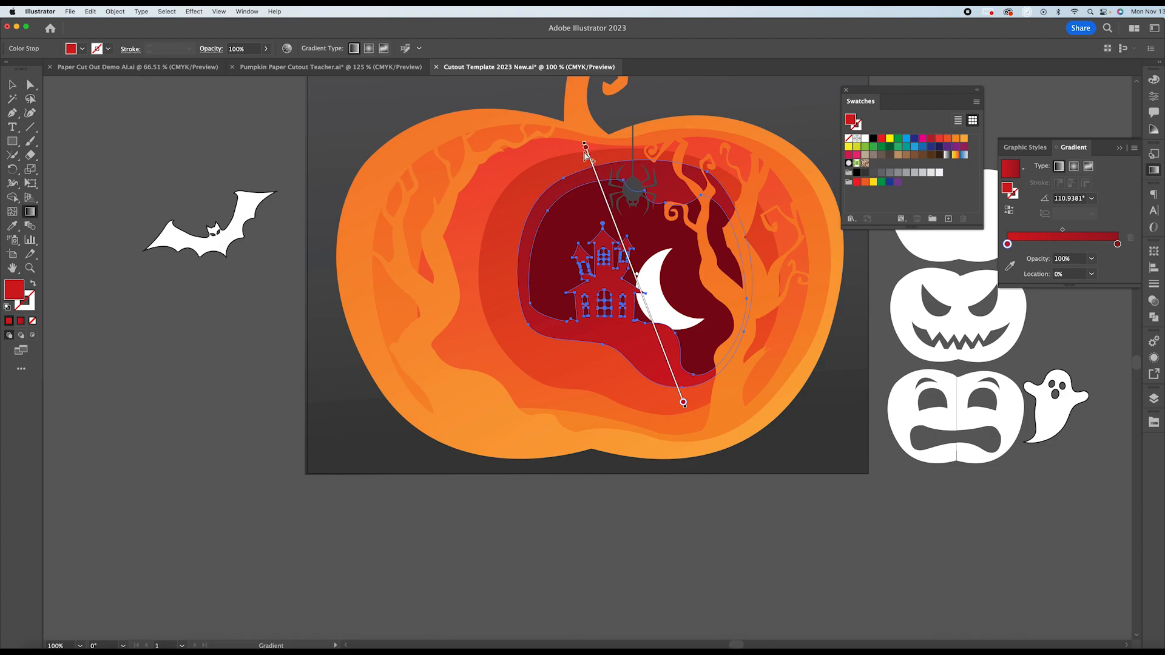
left_click(15, 85)
left_click(71, 99)
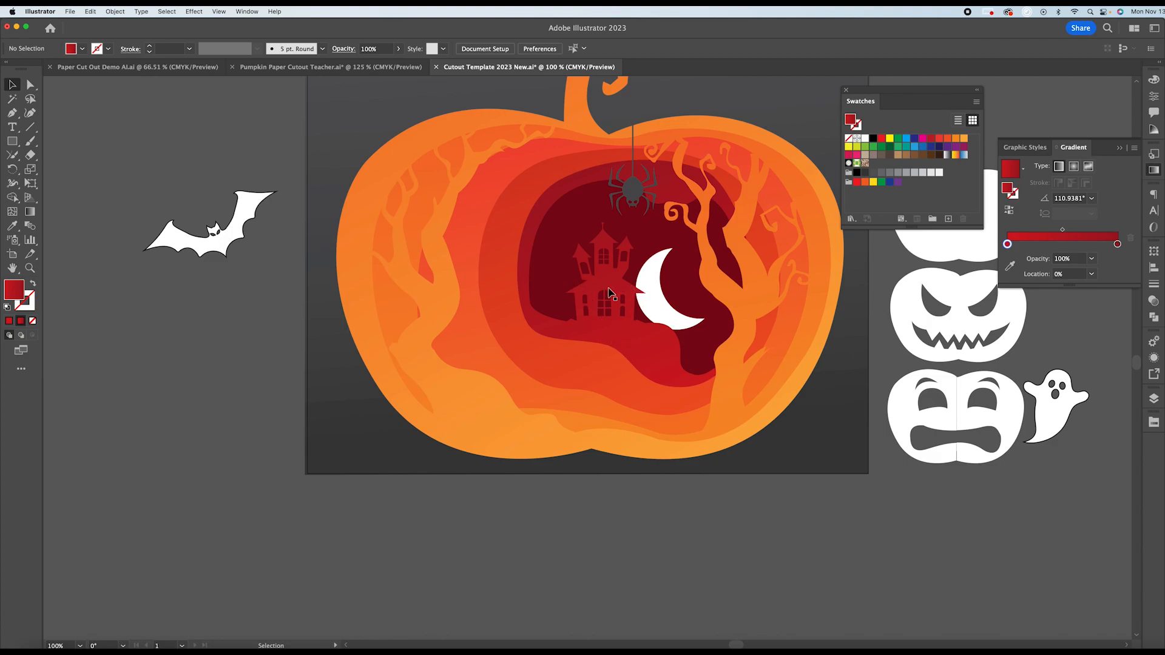
Apply the gradient to the innermost background shape behind the castle and set its starting stop to C 68, K 57.
left_click(646, 244)
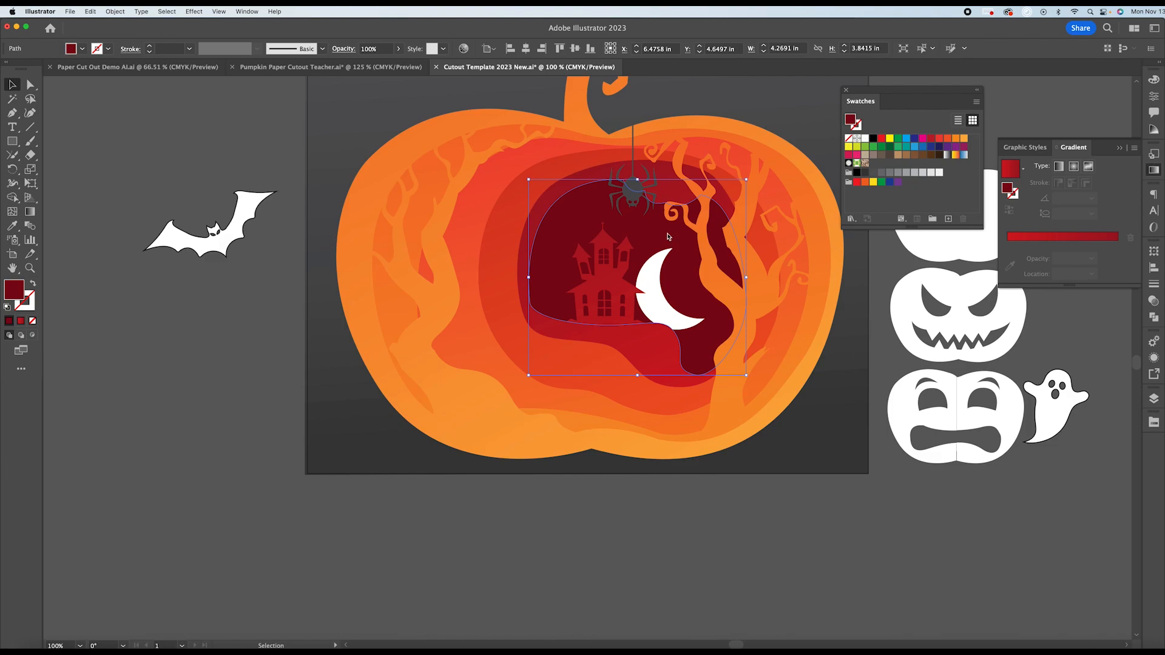
left_click_drag(908, 91, 915, 88)
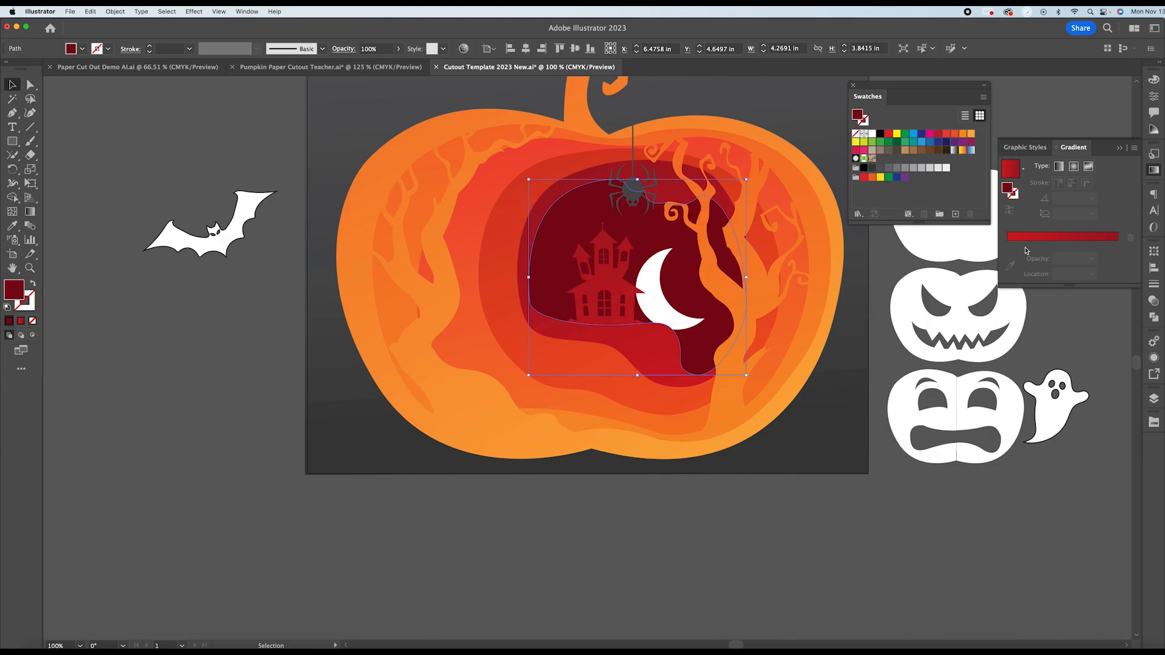
left_click(1059, 241)
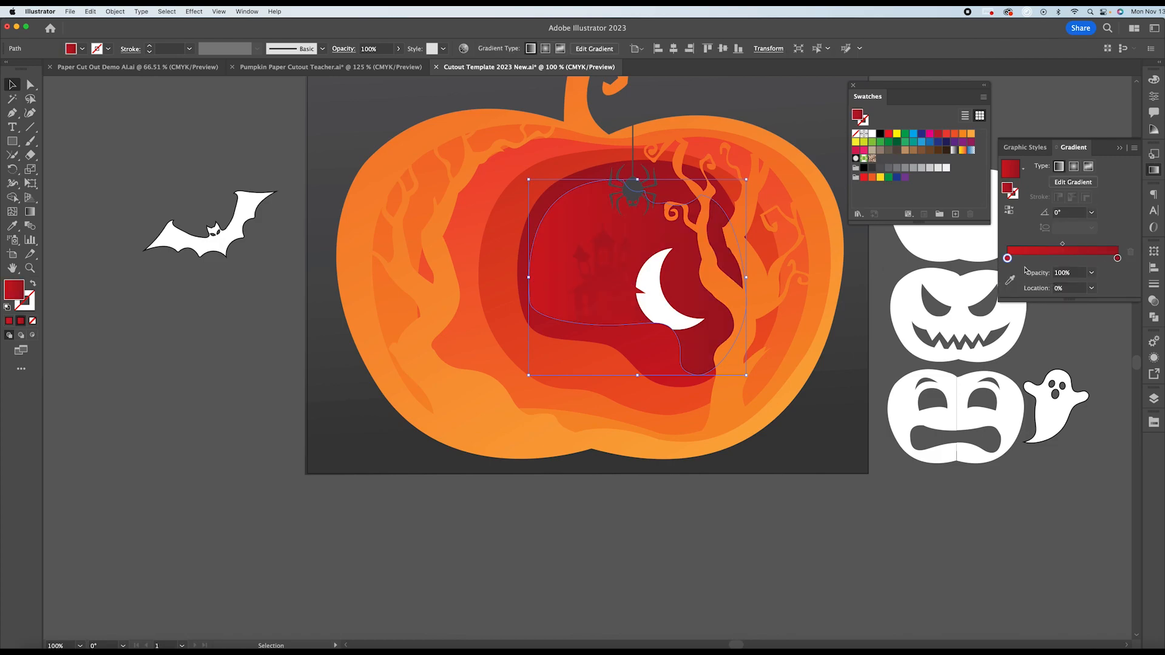
double_click(1008, 259)
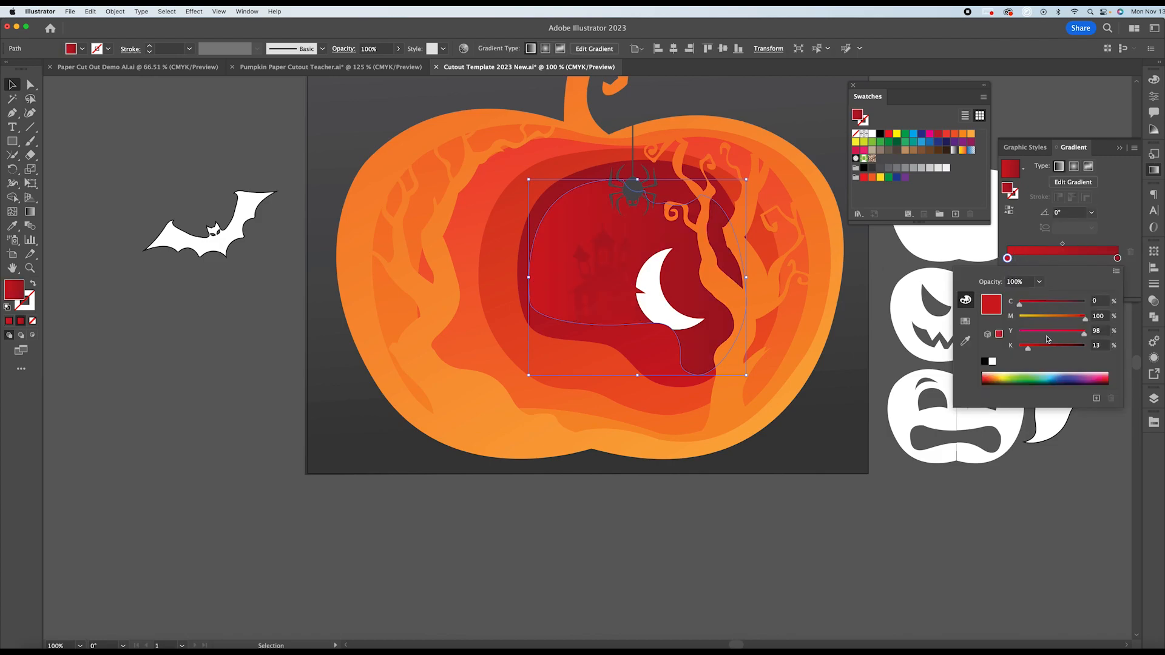
left_click_drag(1029, 349, 1057, 350)
left_click_drag(1020, 303, 1063, 305)
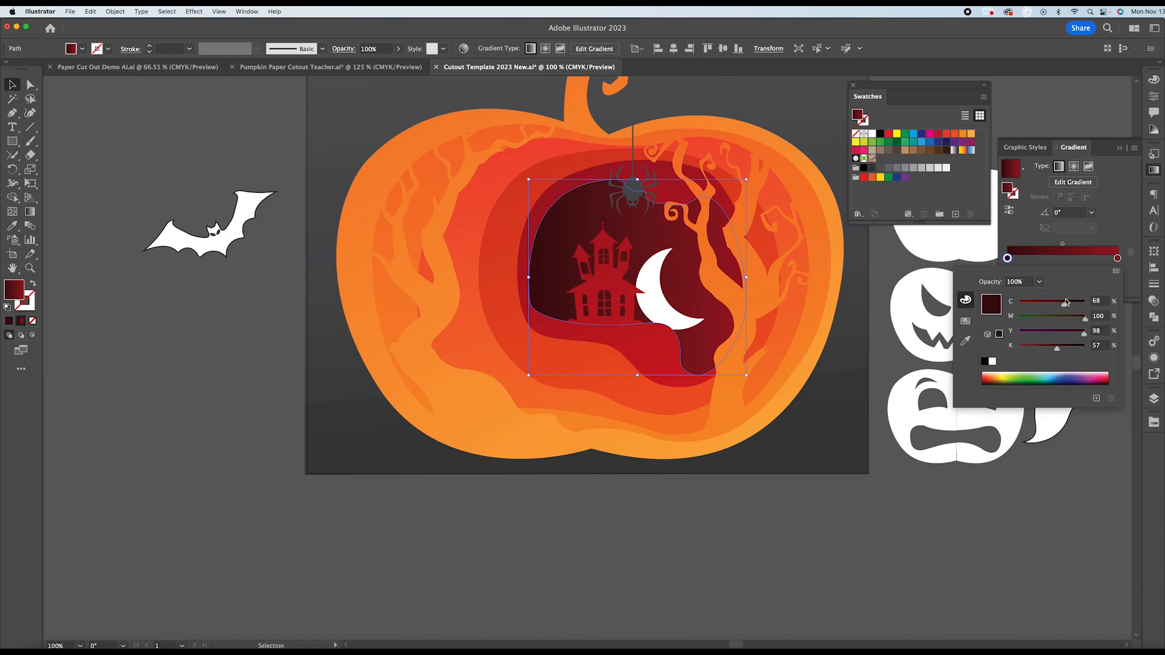
Replace the innermost shape's red end stop with the dark maroon stop, and recolour it purple with Y 28 and a lower K.
left_click(1111, 218)
left_click(1033, 258)
left_click_drag(1007, 259, 1118, 258)
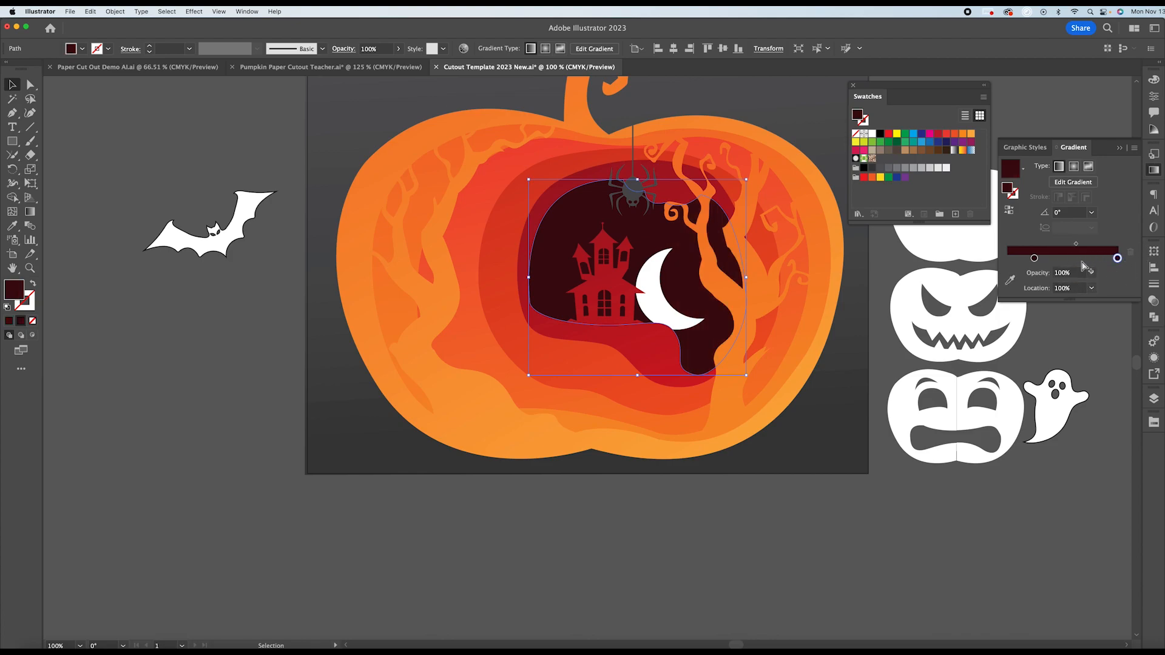
double_click(1118, 259)
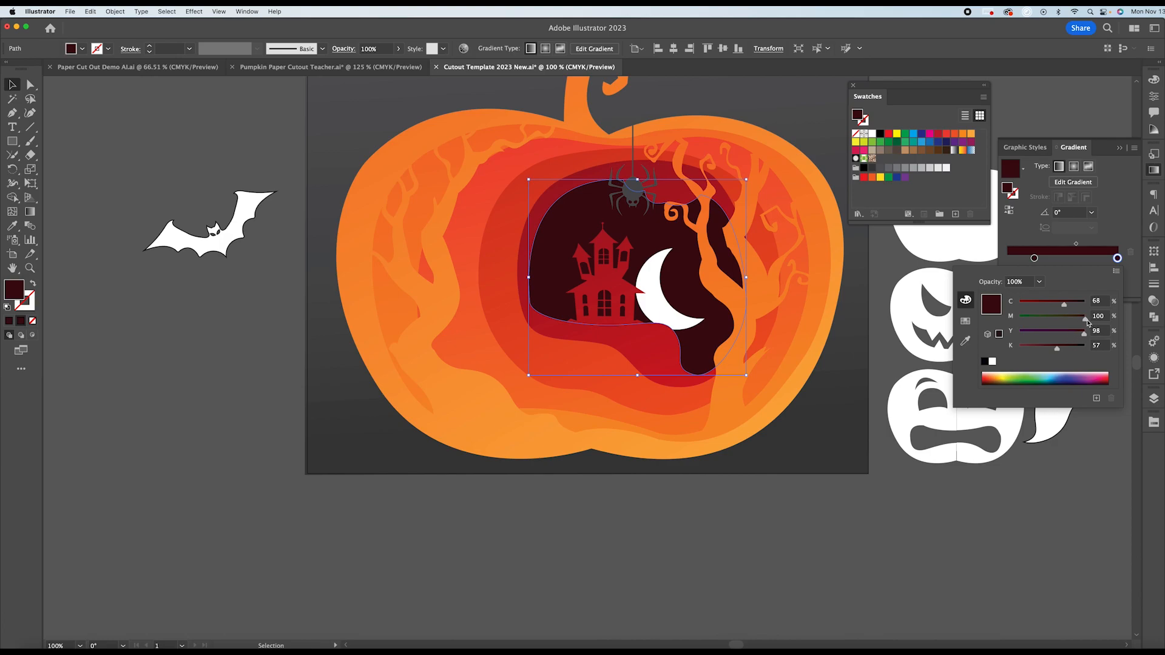
left_click_drag(1085, 340, 1039, 338)
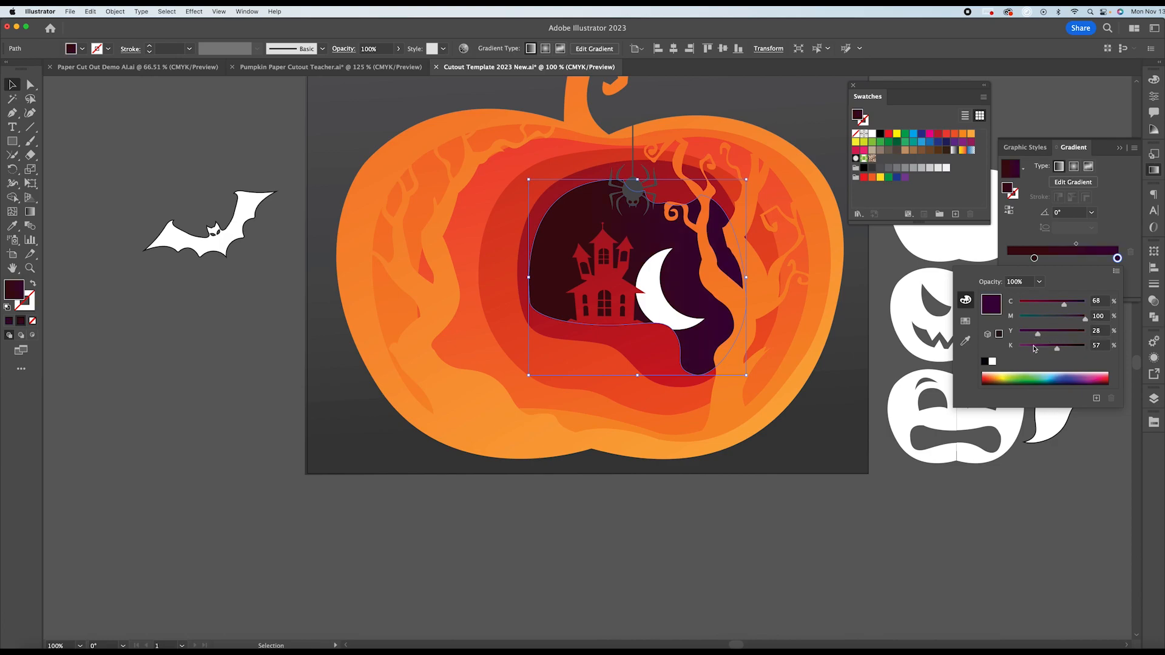
left_click_drag(1061, 352, 1038, 352)
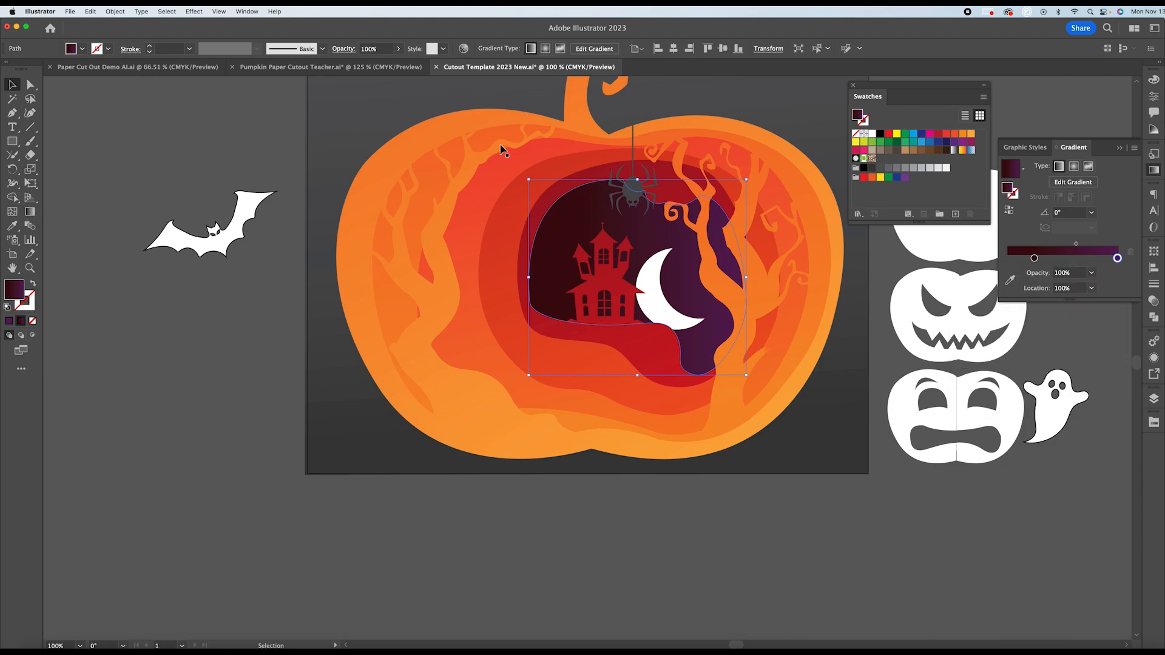
Redraw the innermost shape's gradient diagonally from above the pumpkin stem to below the castle ring, at about -72.5°, and deselect it.
left_click(565, 110)
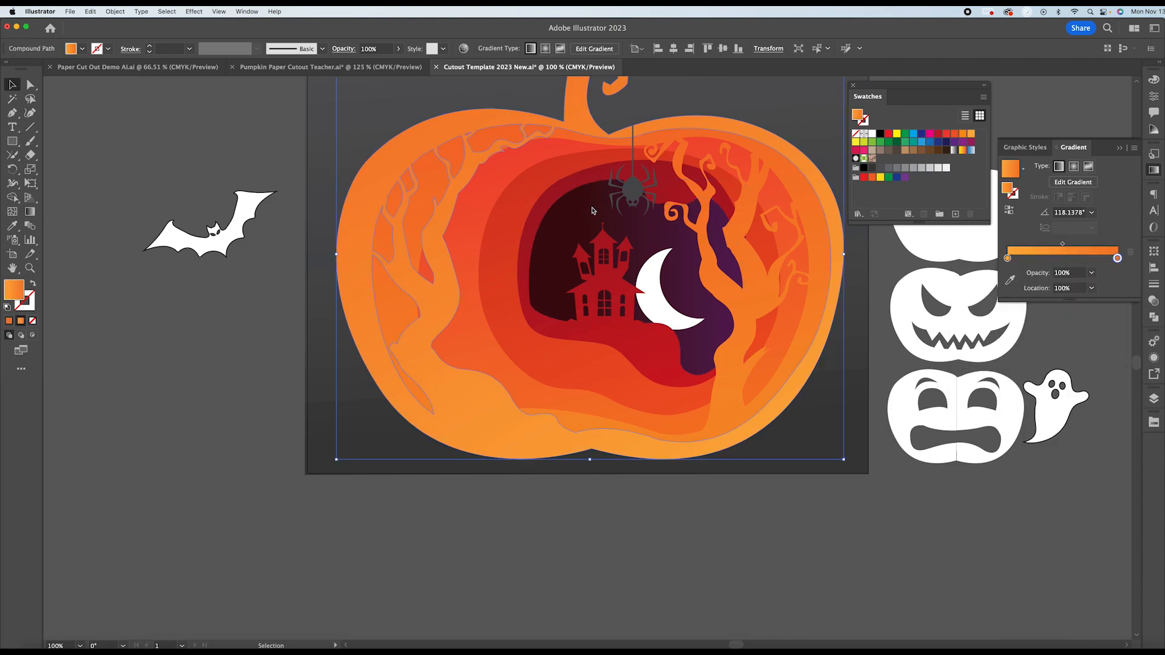
left_click(593, 208)
left_click(29, 212)
left_click_drag(575, 95, 564, 138)
left_click_drag(629, 119, 695, 393)
scroll(553, 145, "down", 4)
scroll(552, 154, "up", 8)
left_click_drag(507, 106, 666, 504)
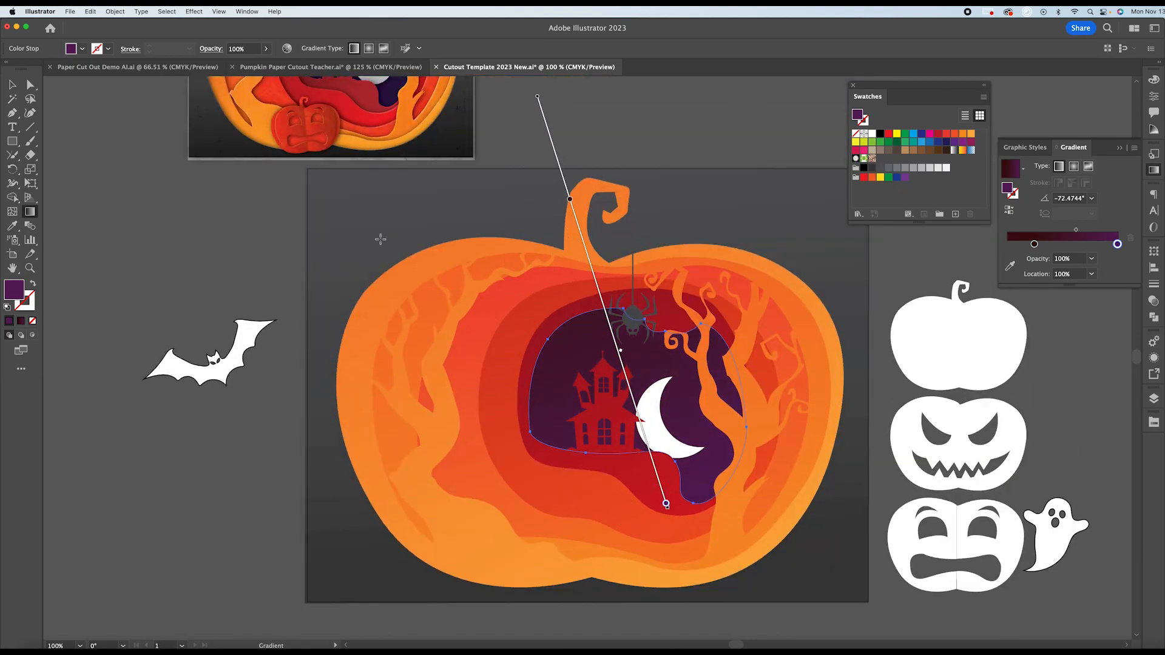
left_click(12, 85)
left_click(83, 142)
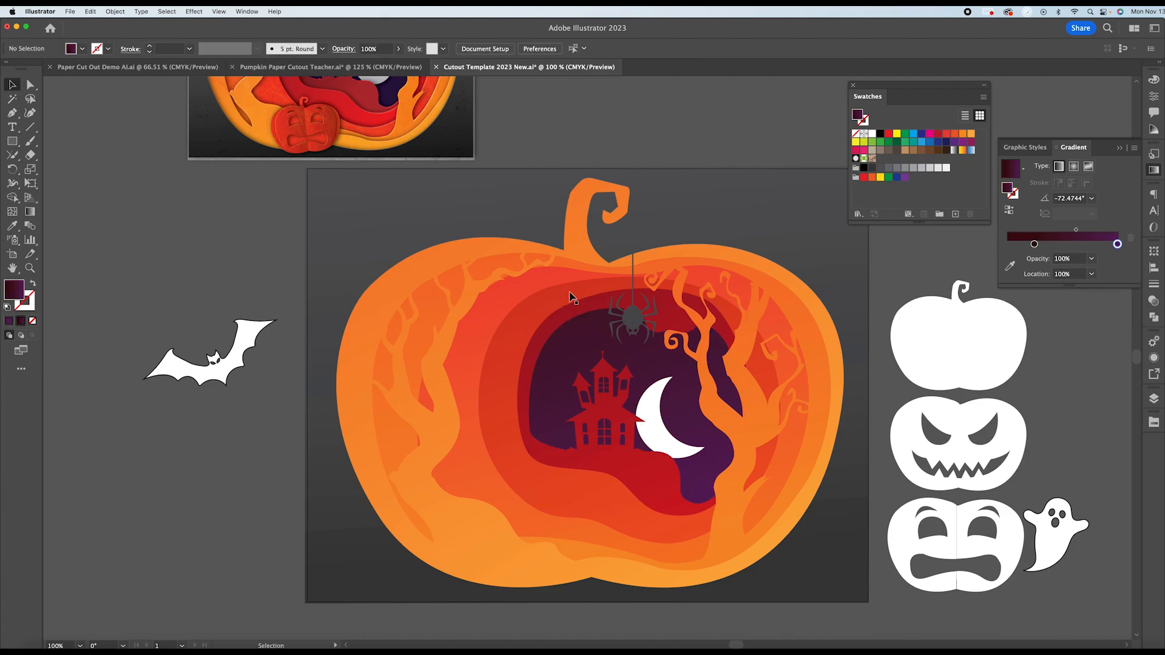
Select all the artwork on the pumpkin artboard, turn its Drop Shadow effect visible, and deselect it.
scroll(571, 297, "down", 4)
scroll(571, 298, "up", 1)
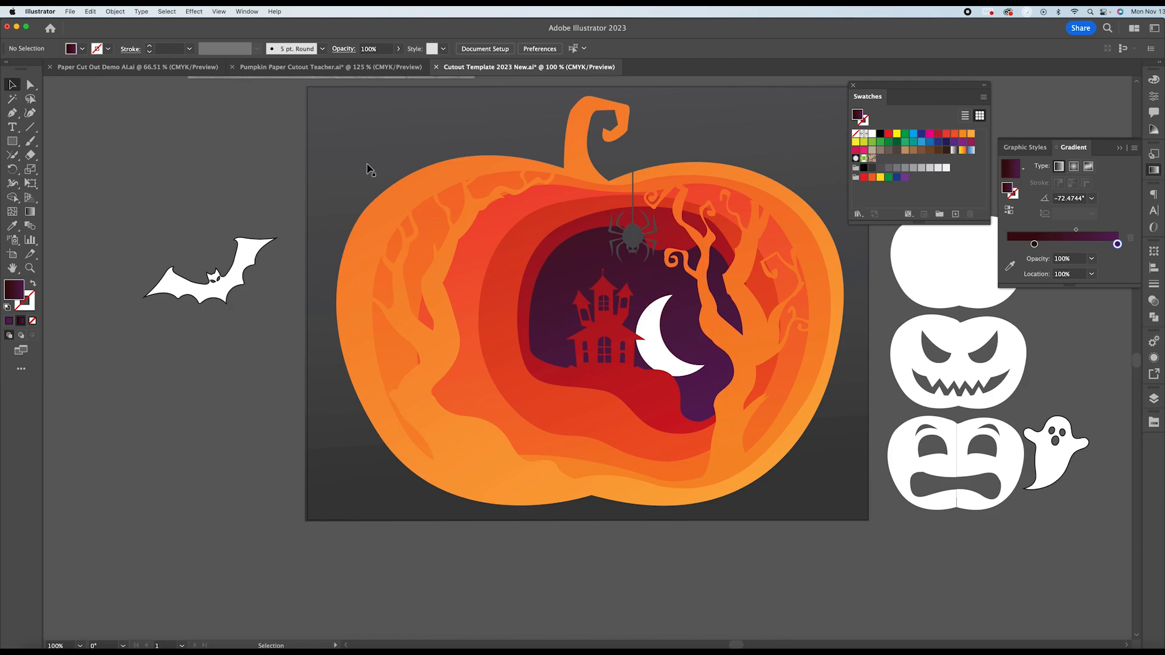
left_click_drag(295, 139, 613, 428)
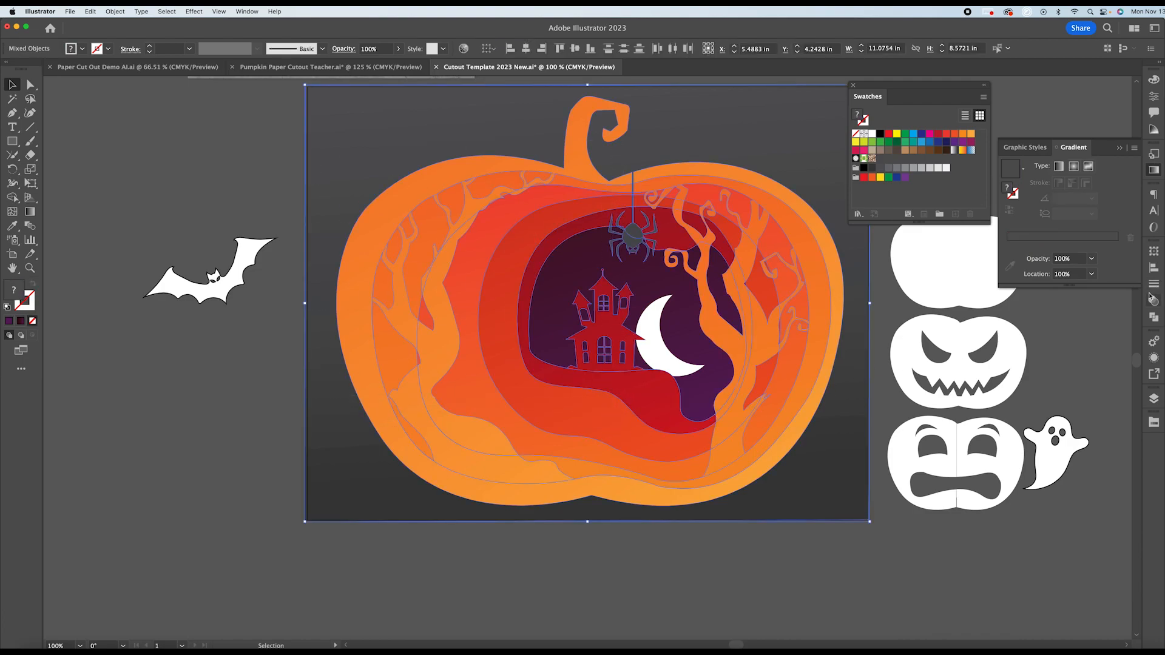
left_click(1155, 358)
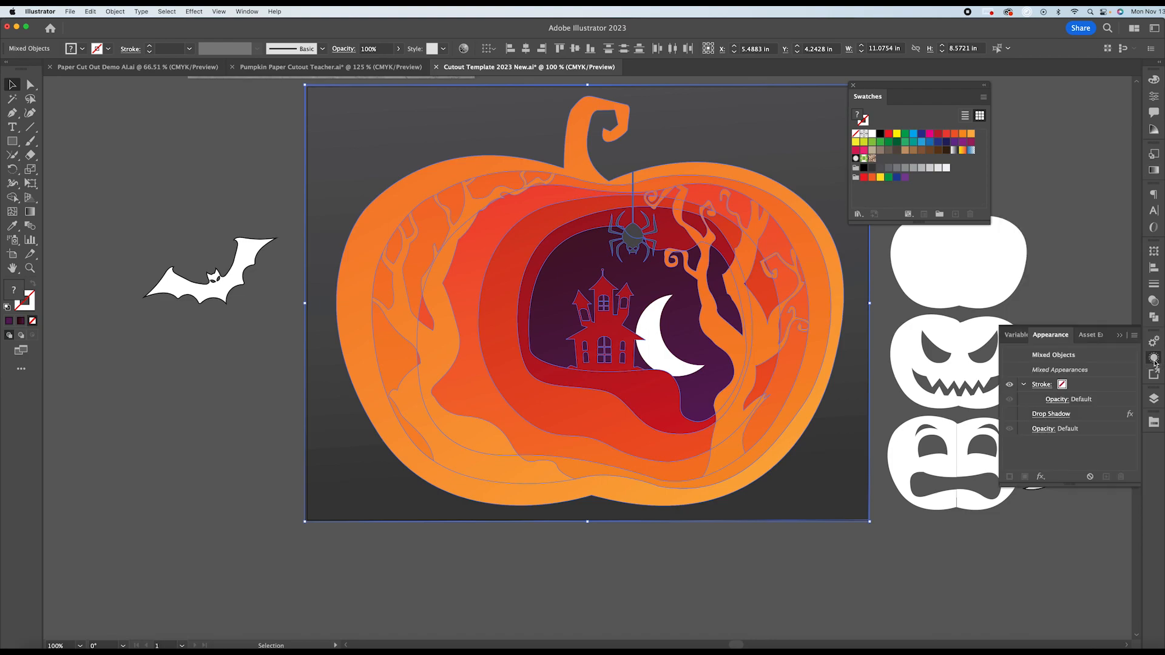
left_click(1013, 418)
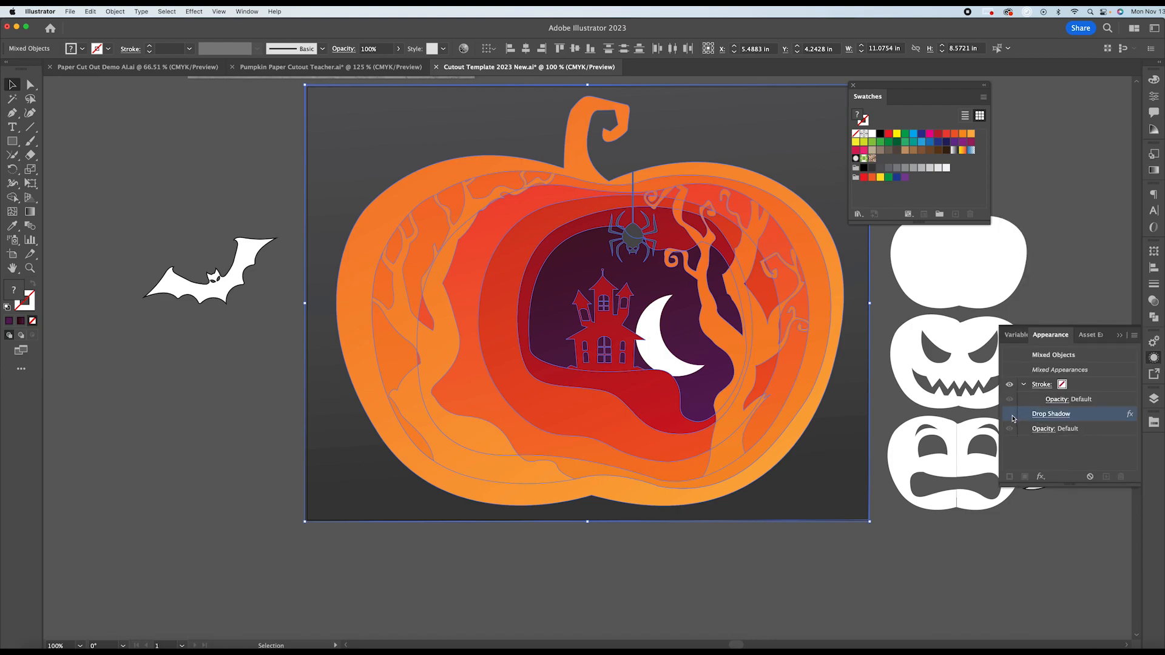
left_click(1011, 416)
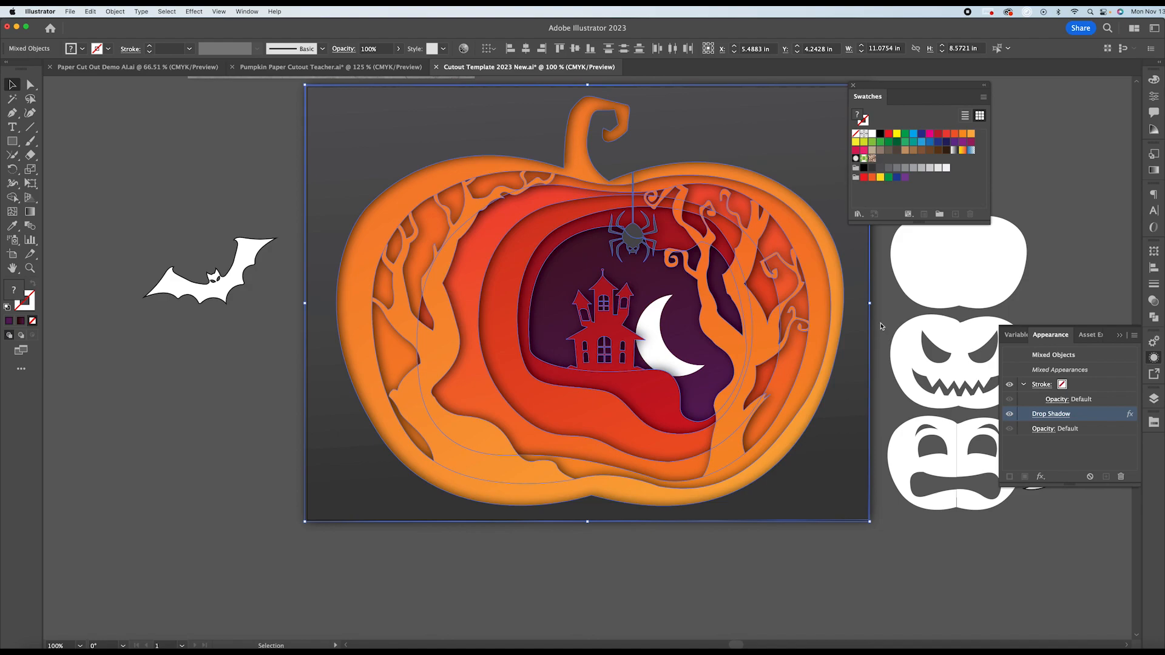
left_click(271, 150)
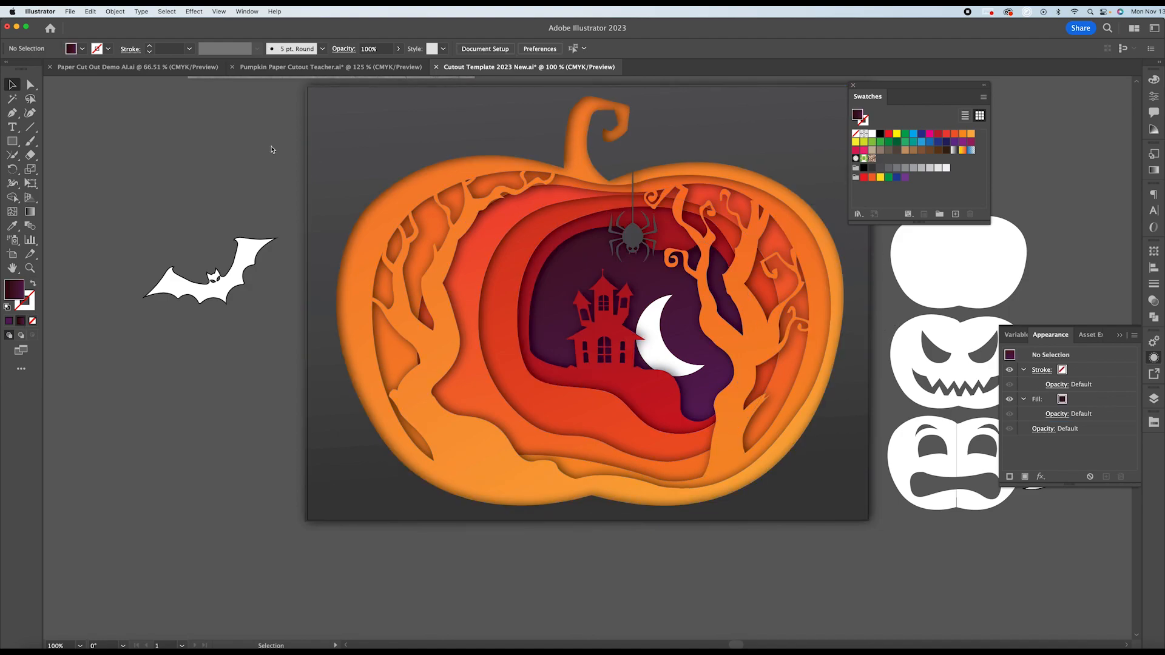
scroll(260, 169, "down", 3)
scroll(260, 169, "up", 3)
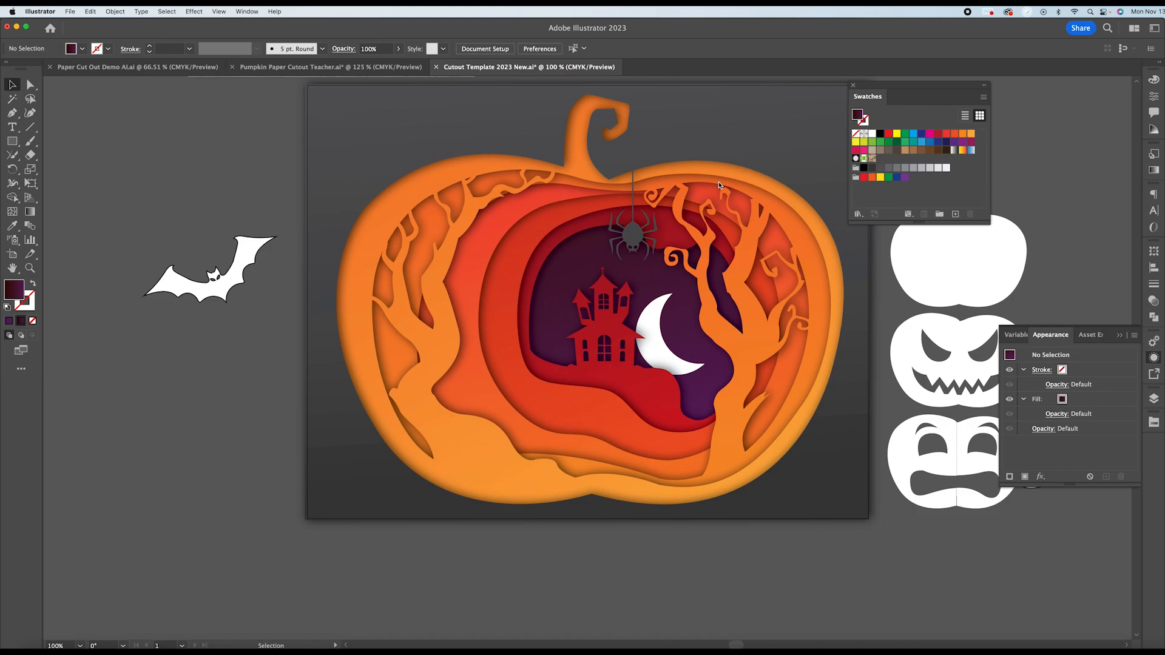
scroll(728, 237, "up", 2)
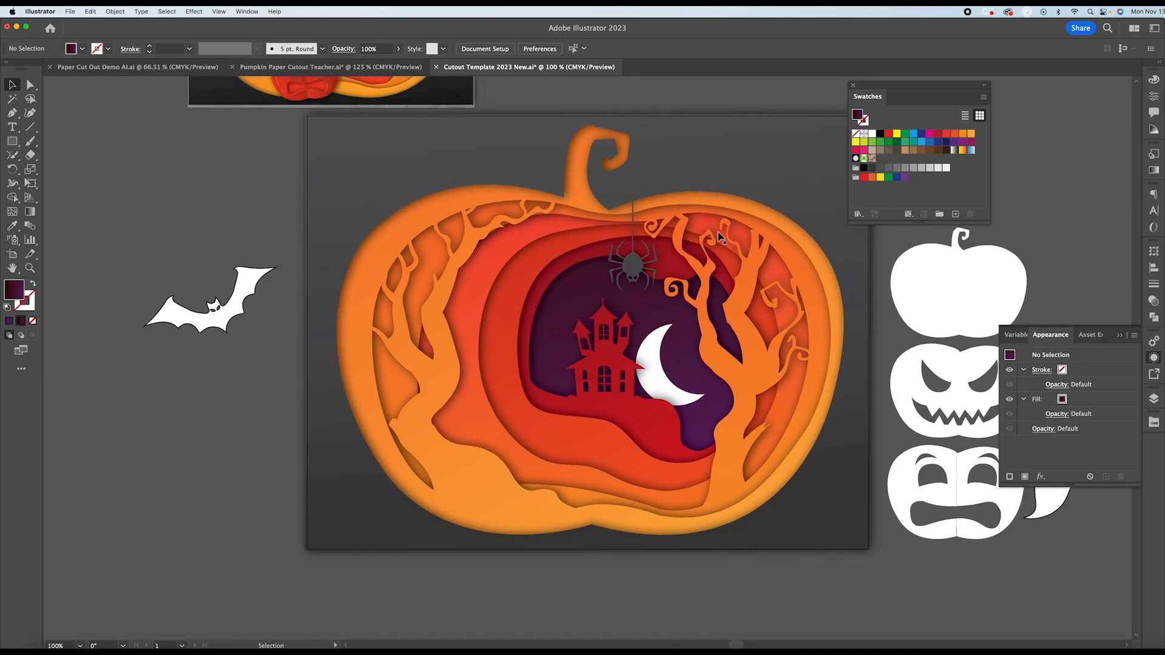
scroll(735, 227, "down", 3)
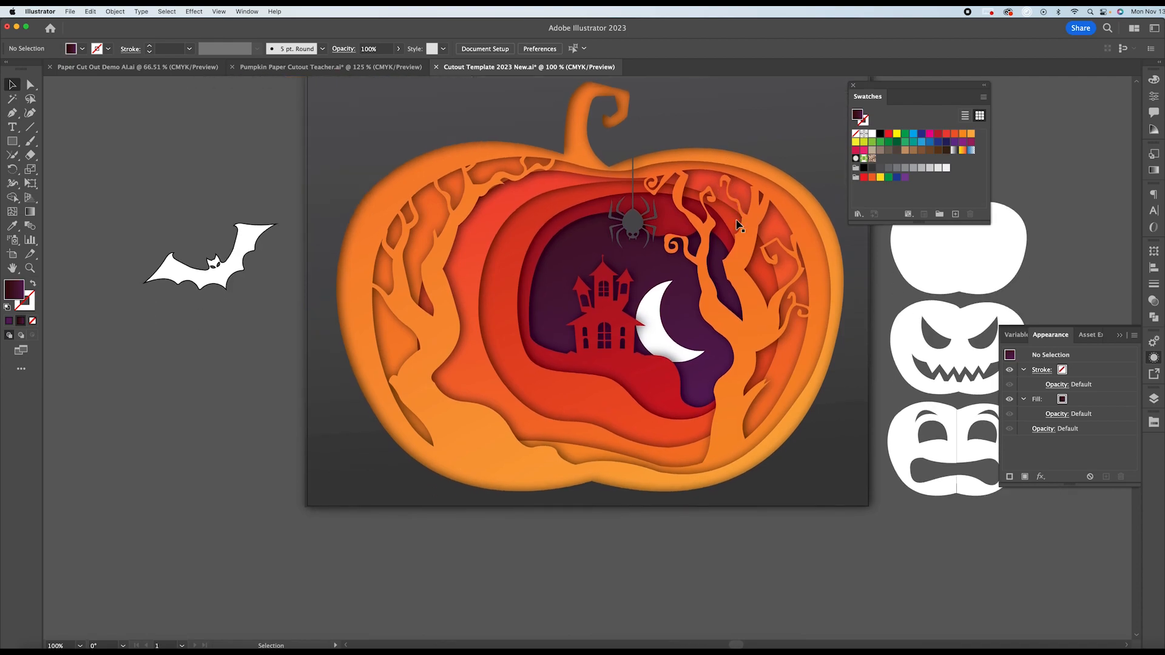
scroll(738, 227, "up", 3)
scroll(738, 227, "down", 1)
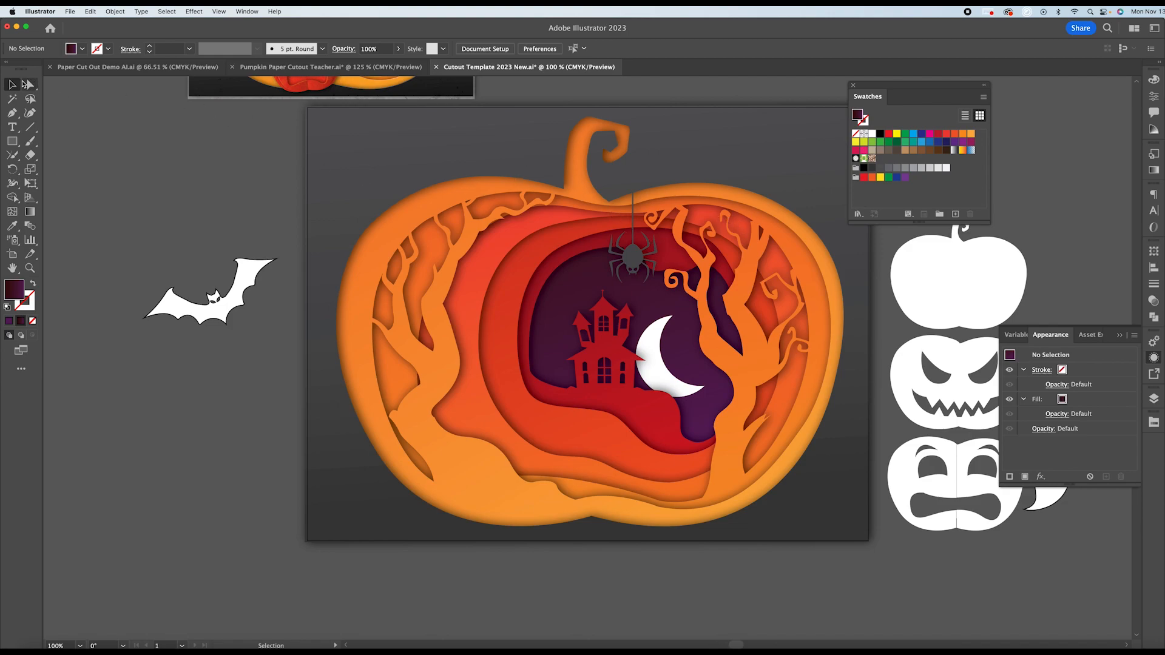
Hide the Drop Shadow effect on all the pumpkin artwork again and deselect it.
left_click_drag(290, 167, 780, 528)
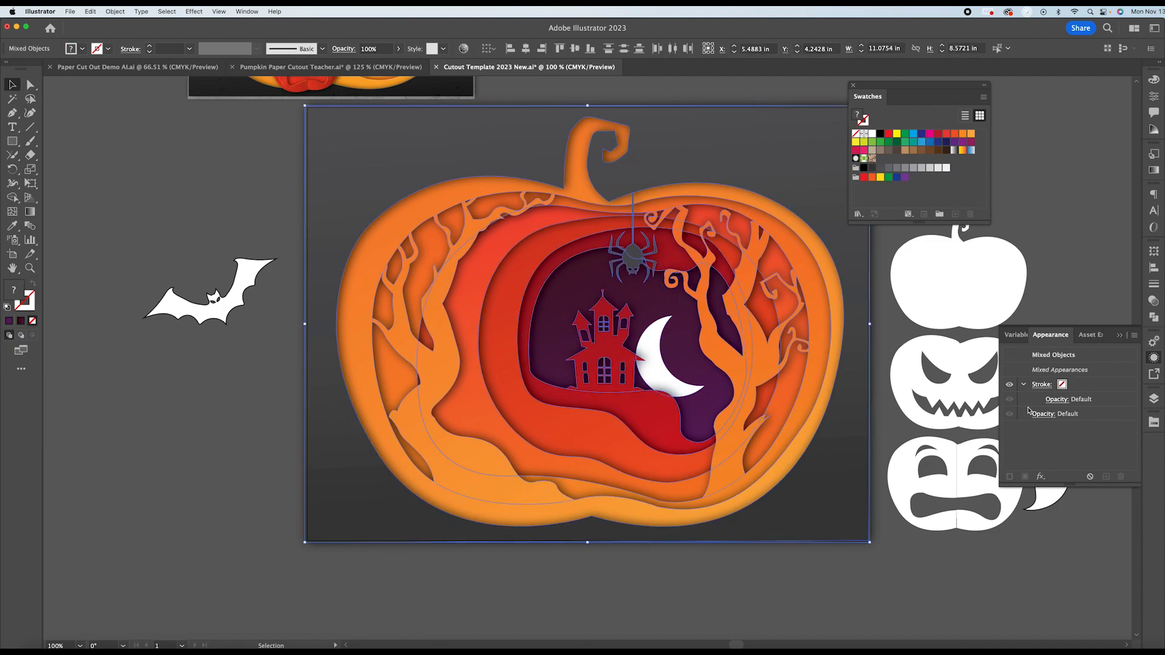
key("super+shift+e")
left_click(1010, 414)
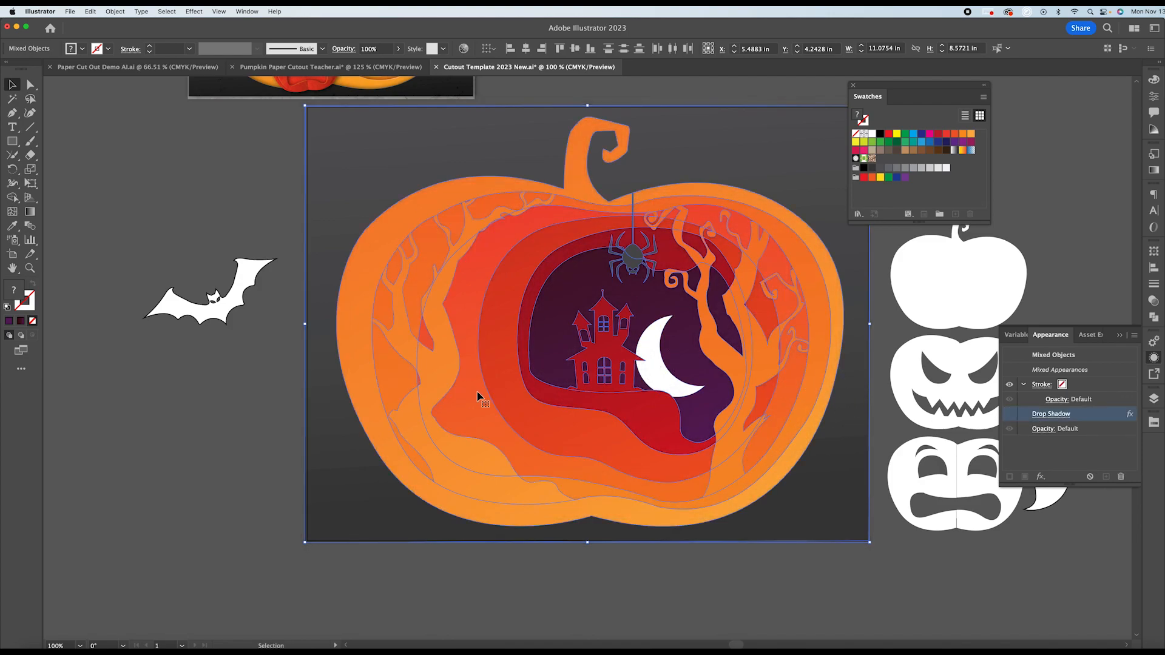
left_click(270, 387)
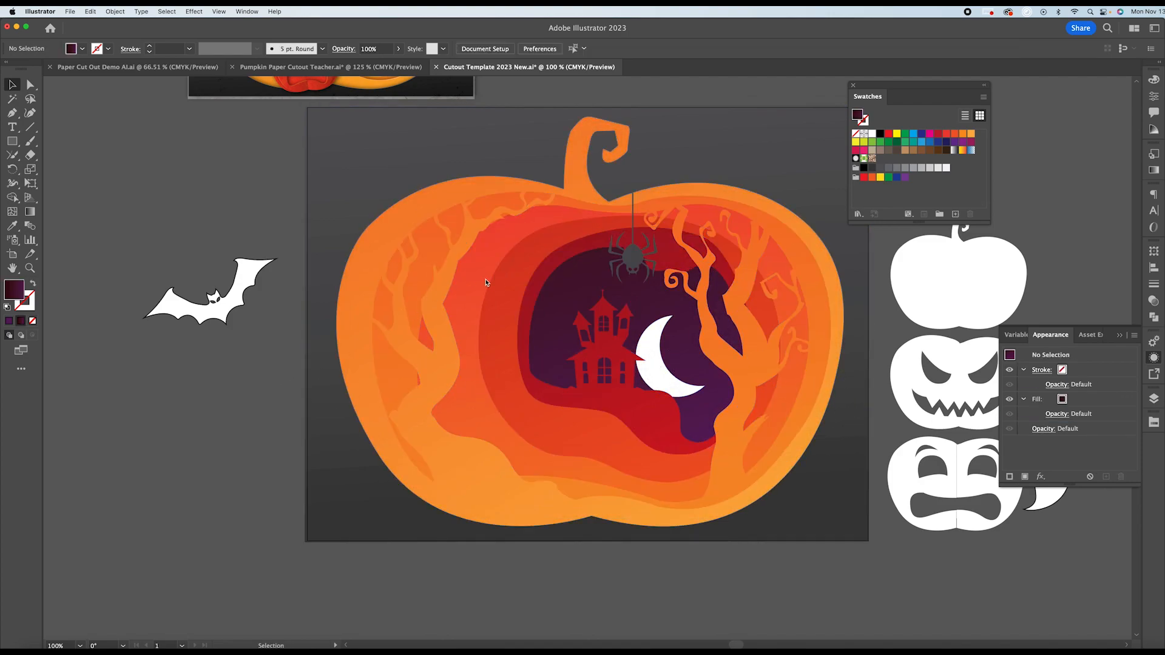
left_click(406, 211)
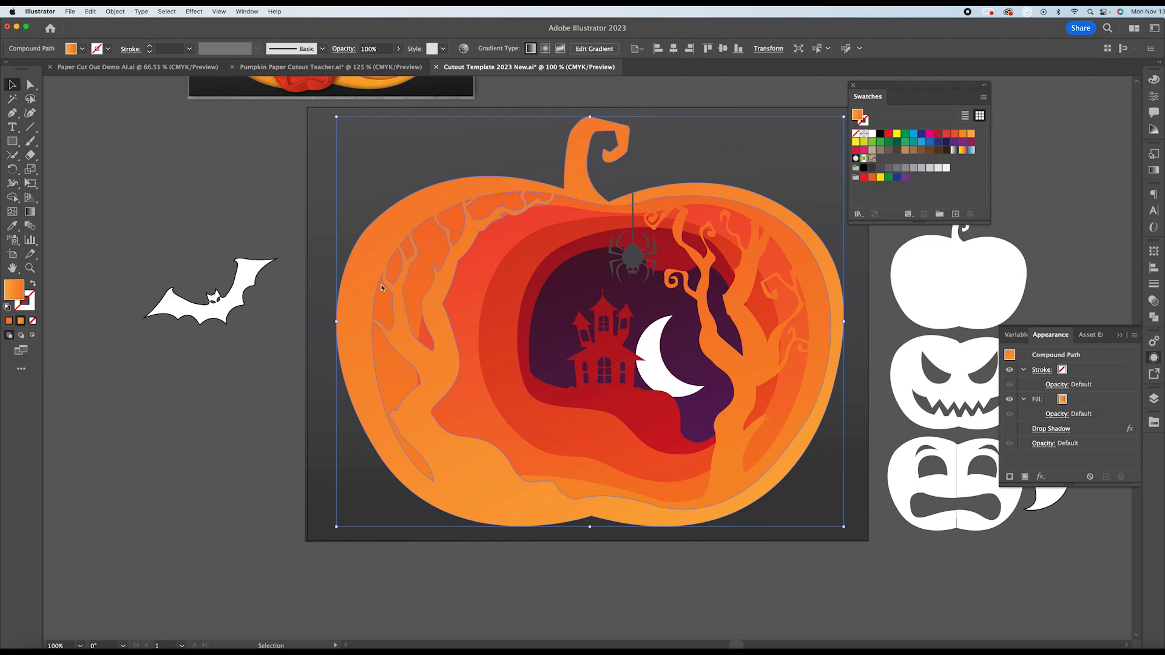
left_click(306, 235)
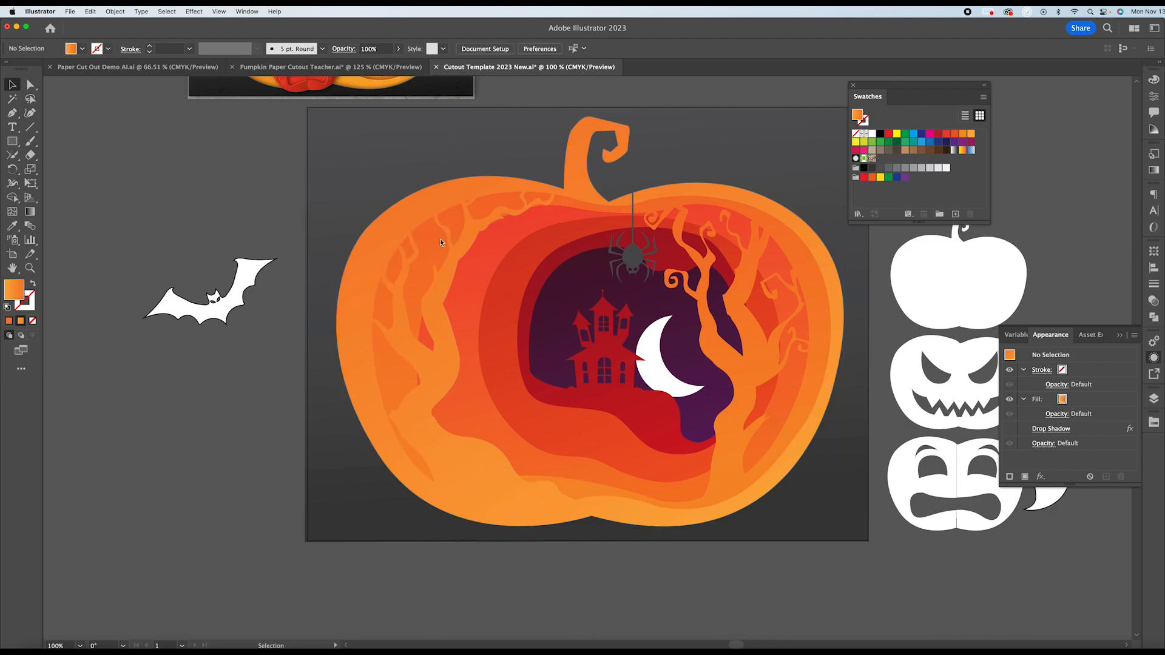
left_click(439, 308)
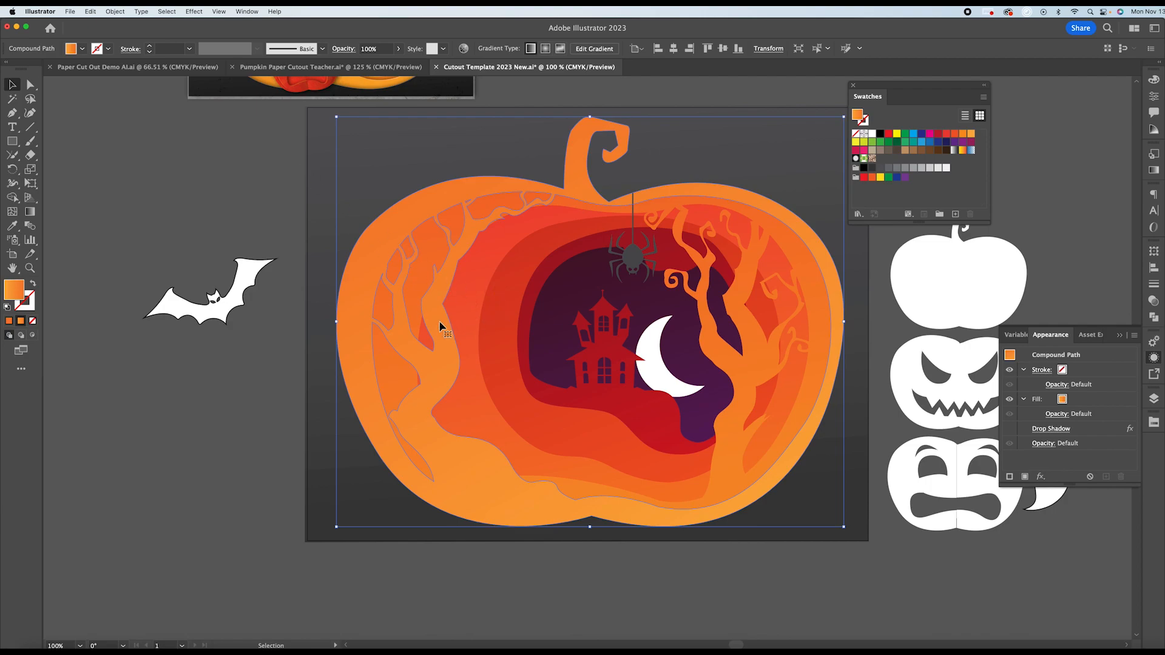
left_click(286, 234)
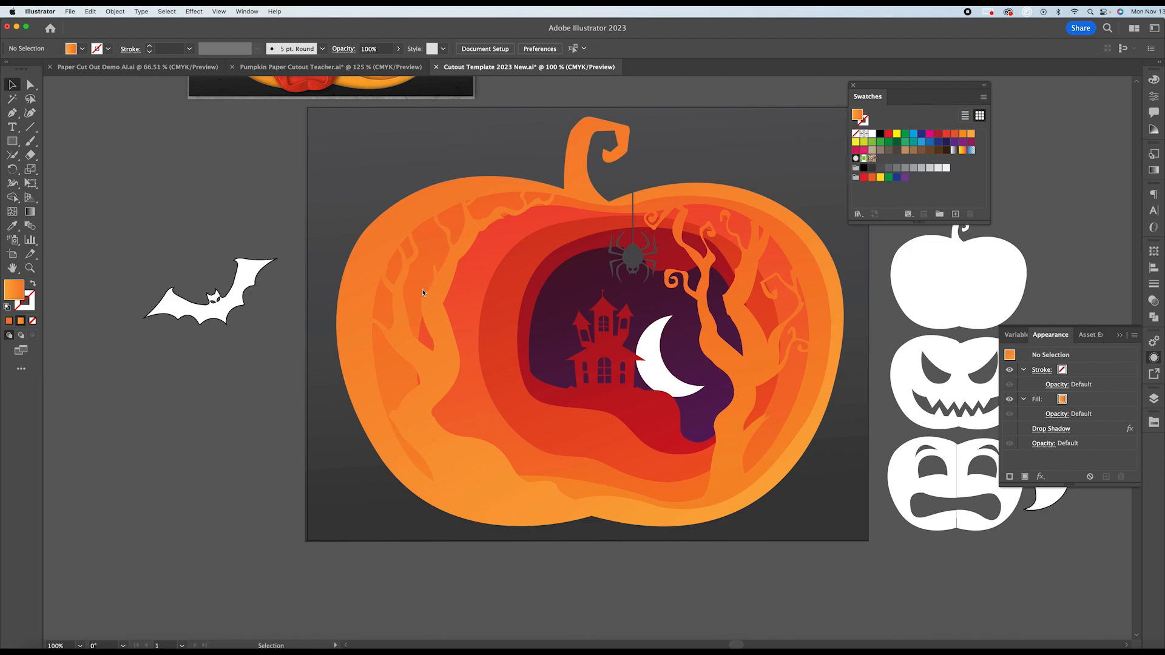
Isolate the outermost pumpkin ring's compound path and select its outer outline.
left_click(451, 347)
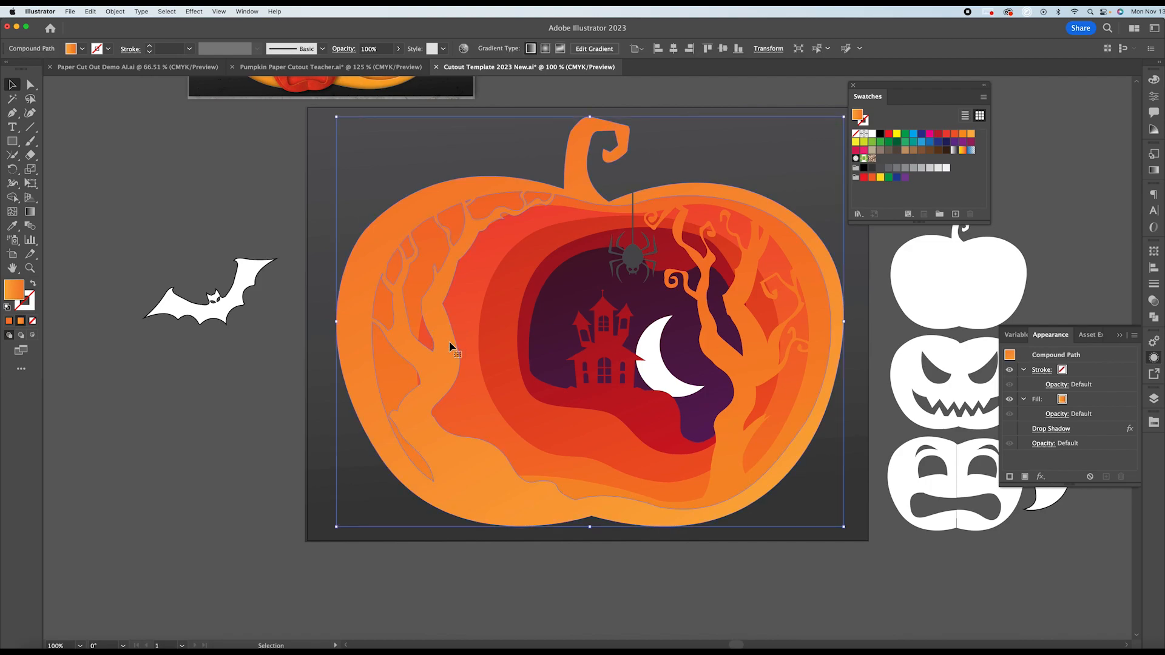
double_click(450, 347)
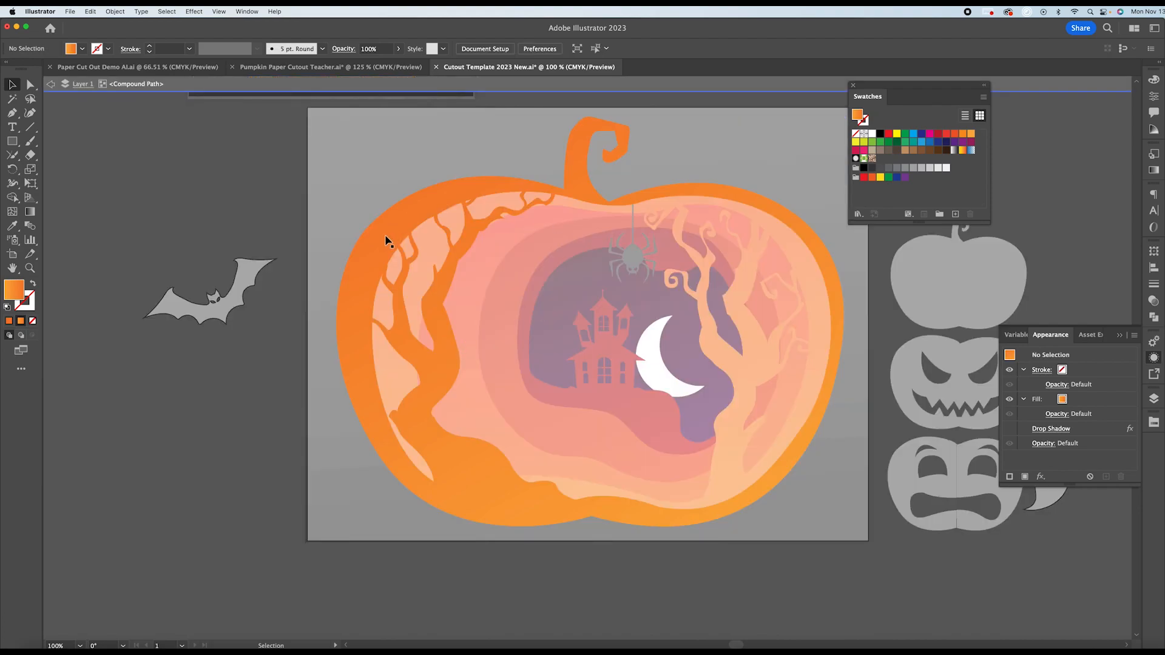
left_click(440, 334)
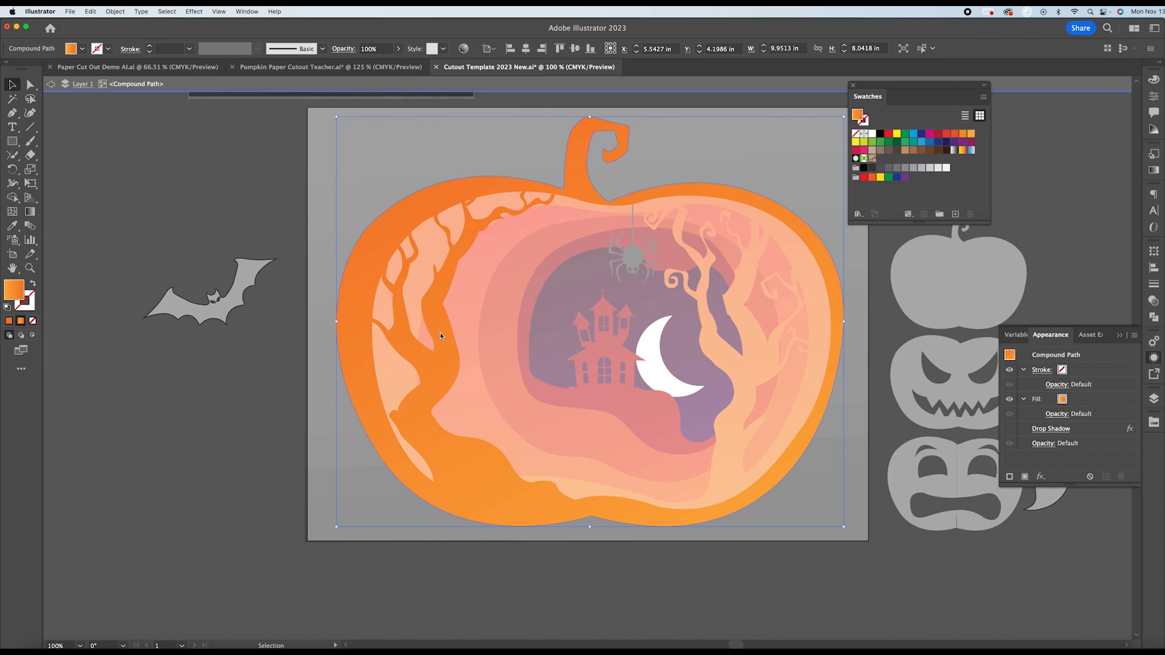
Try moving only the outermost ring's outer outline down and to the left, and undo the move.
key("a")
key("v")
left_click_drag(346, 289, 257, 375)
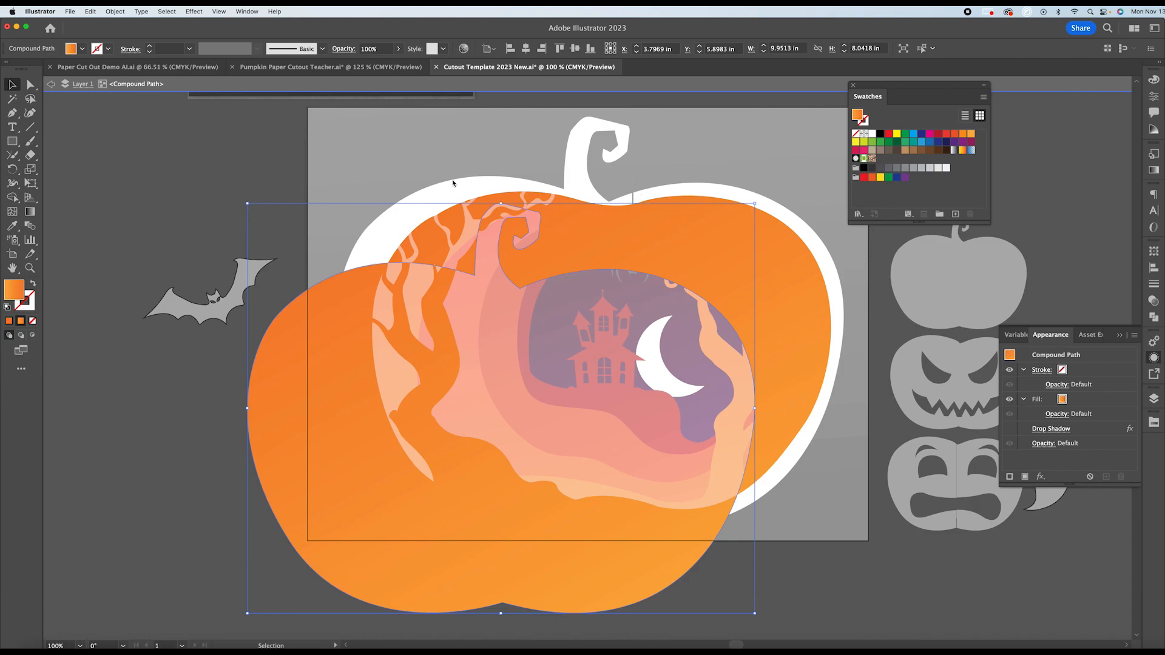
key("super+z")
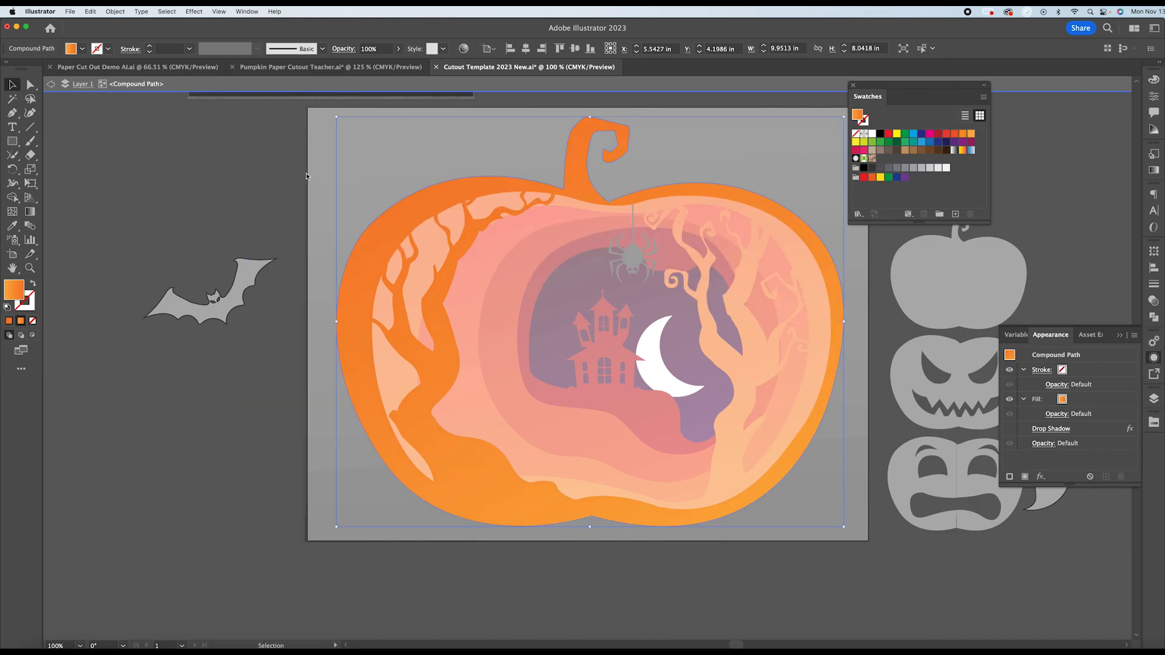
Select all the outermost ring's points including the tree cutouts, duplicate the ring in place, and fill the copy with yellow.
left_click_drag(293, 110, 847, 572)
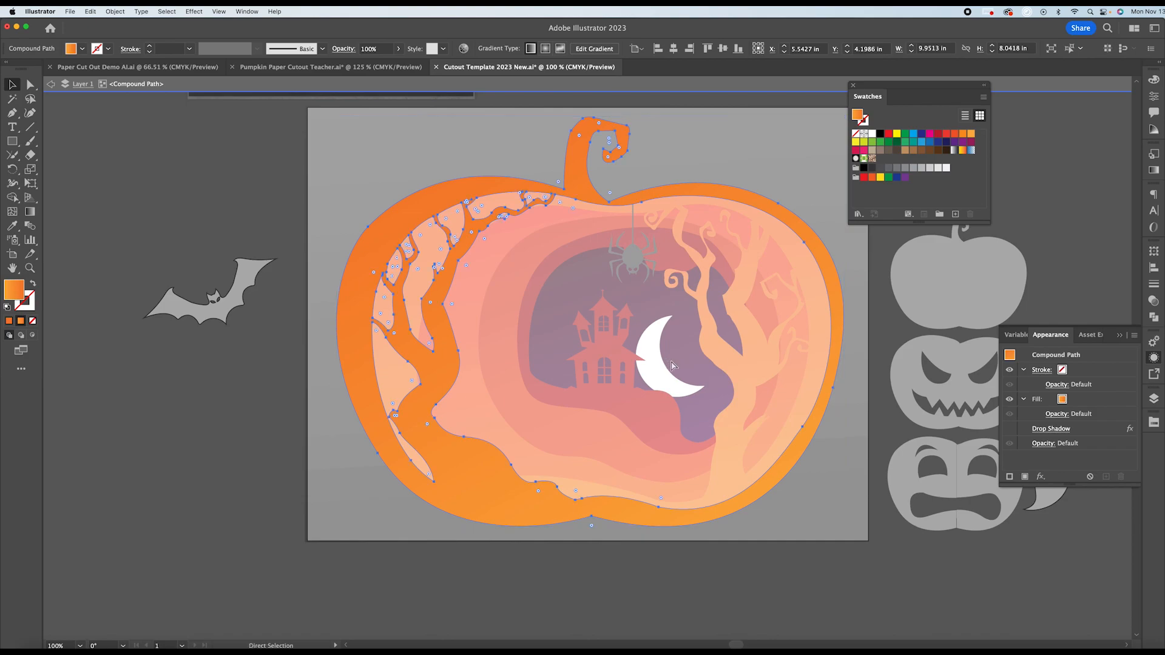
key("a")
key("v")
key("a")
key("v")
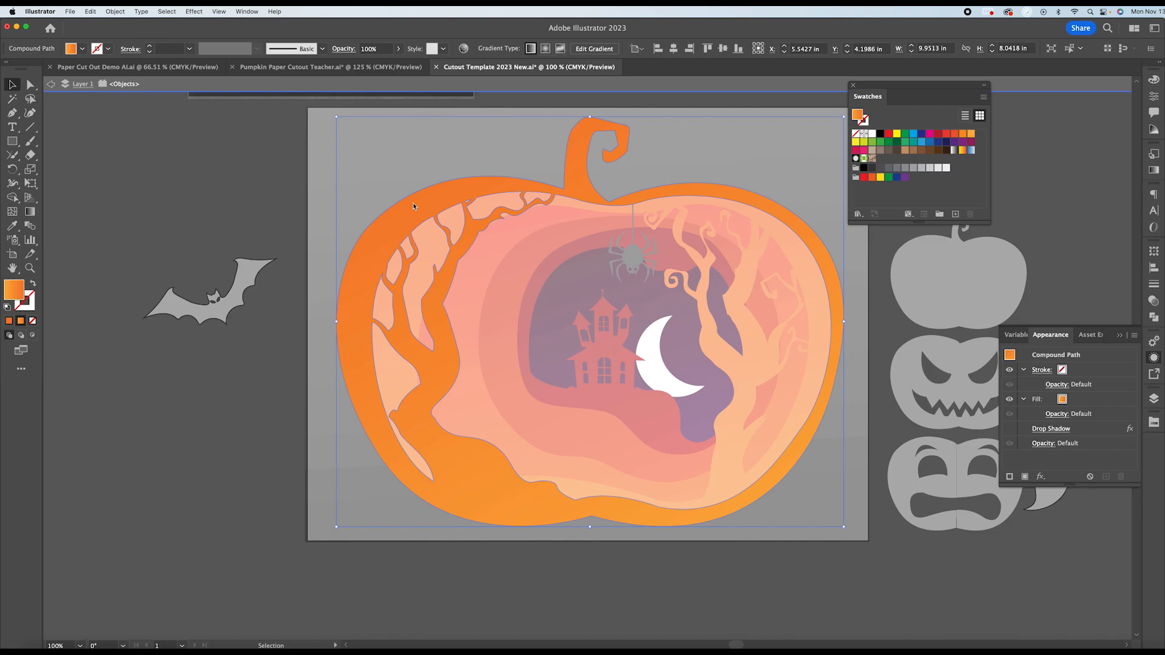
left_click(855, 143)
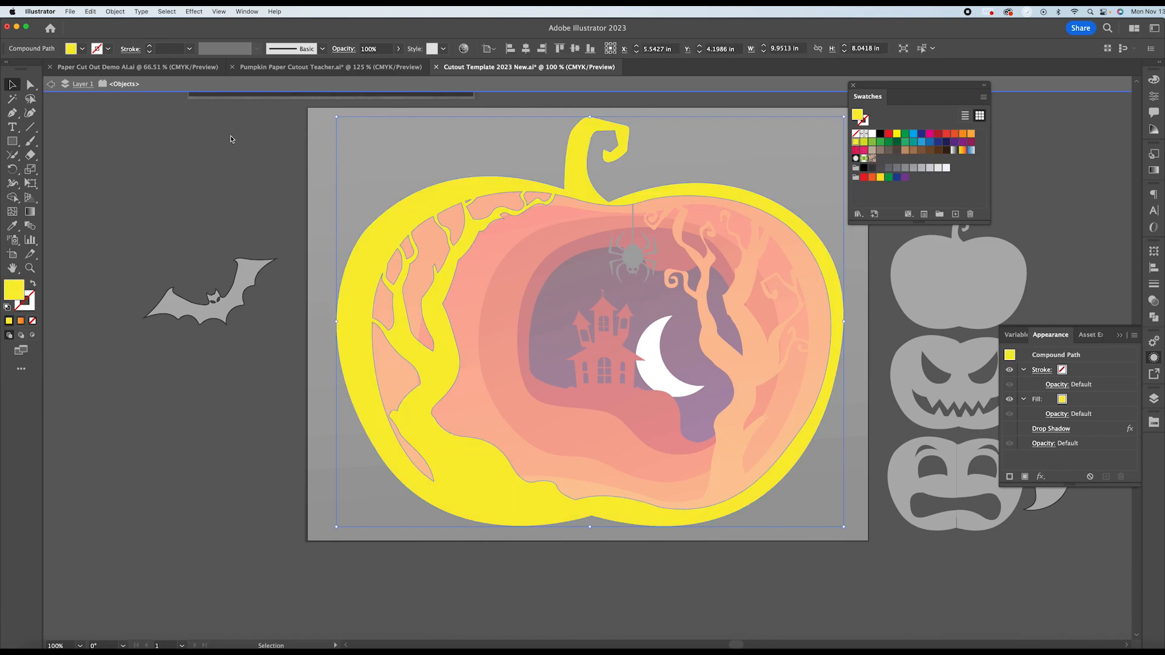
mouse_move(390, 229)
left_mouse_down()
mouse_move(302, 220)
mouse_move(451, 232)
mouse_move(384, 232)
mouse_move(325, 213)
mouse_move(393, 233)
left_mouse_up()
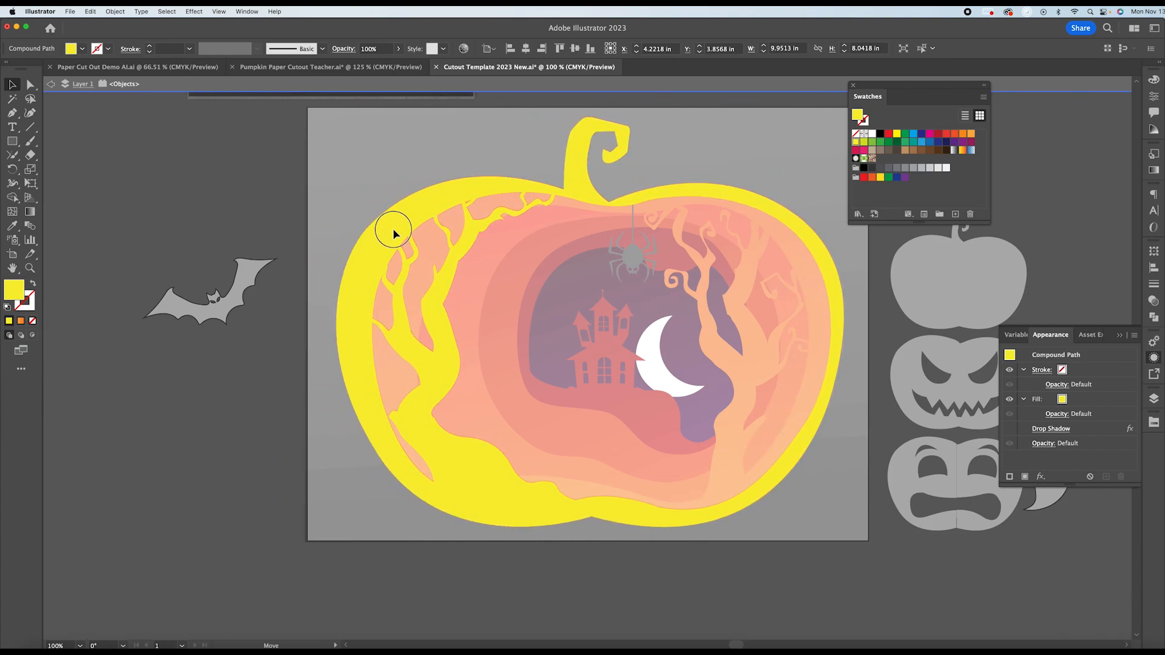
key("a")
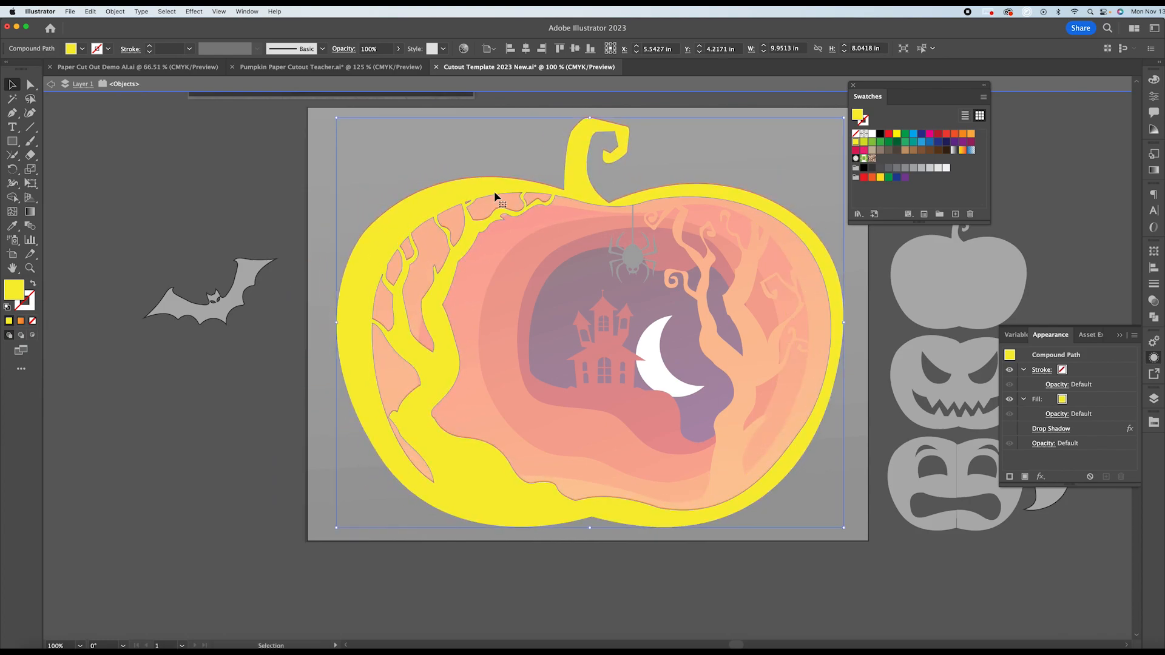
key("super+z")
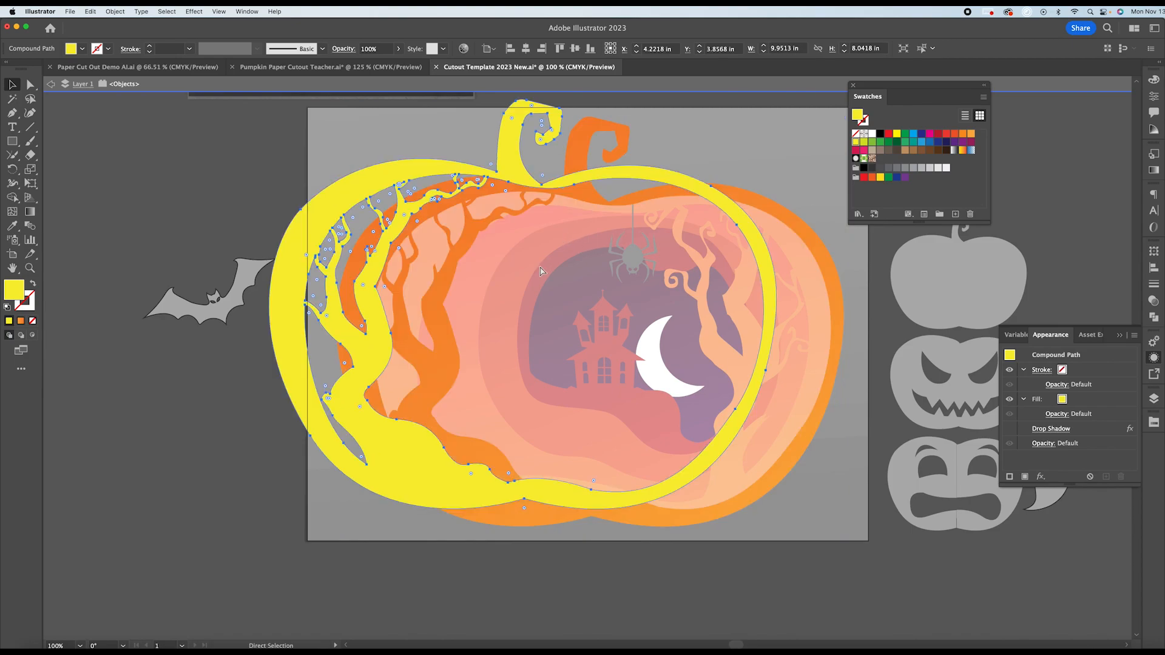
key("super+shift+z")
key("super+z")
key("super+shift+z")
key("super+shift+z")
key("super+z")
key("super+shift+z")
key("v")
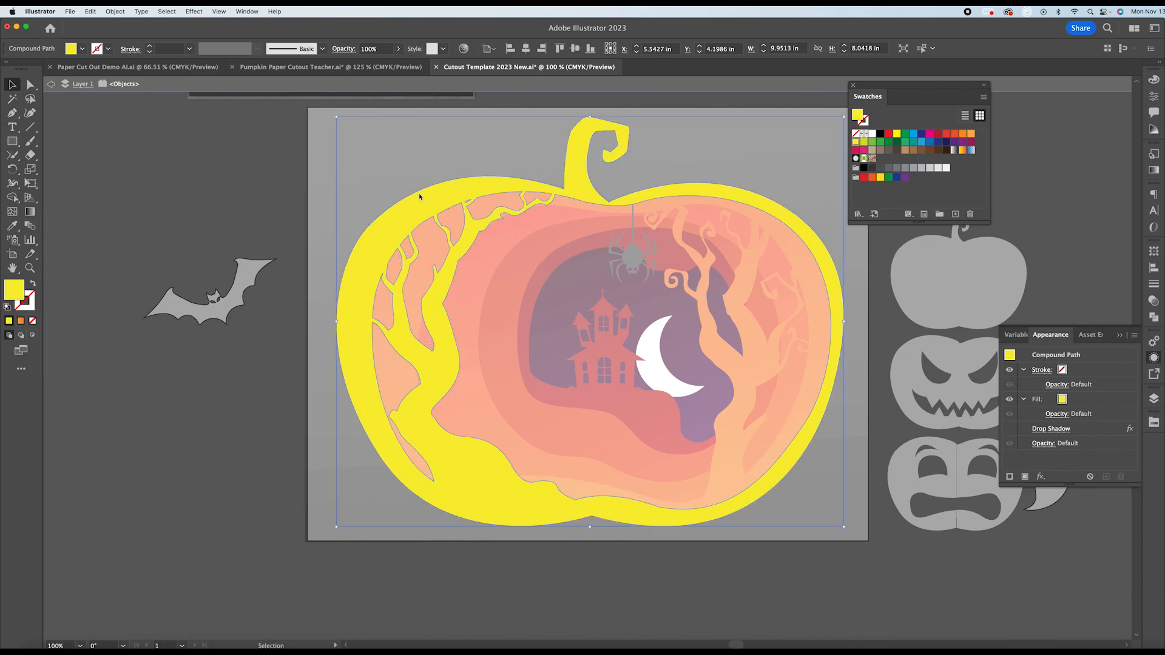
key("a")
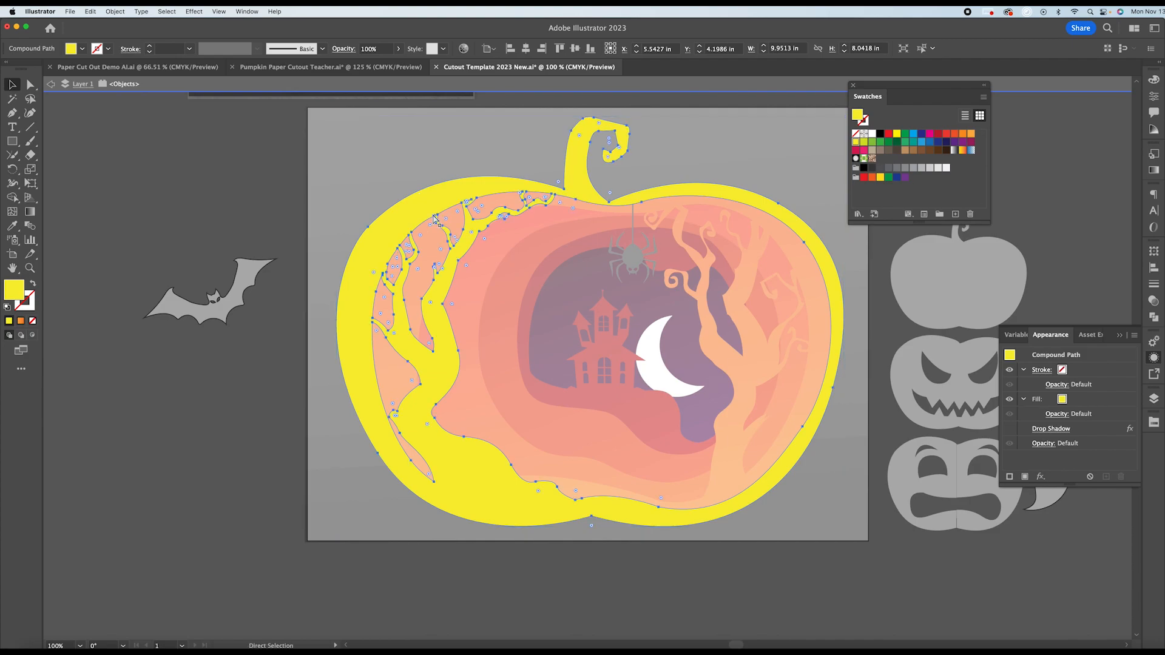
Fill a front copy of the yellow ring with white and nudge it slightly up and to the left, exposing a thin yellow edge.
key("v")
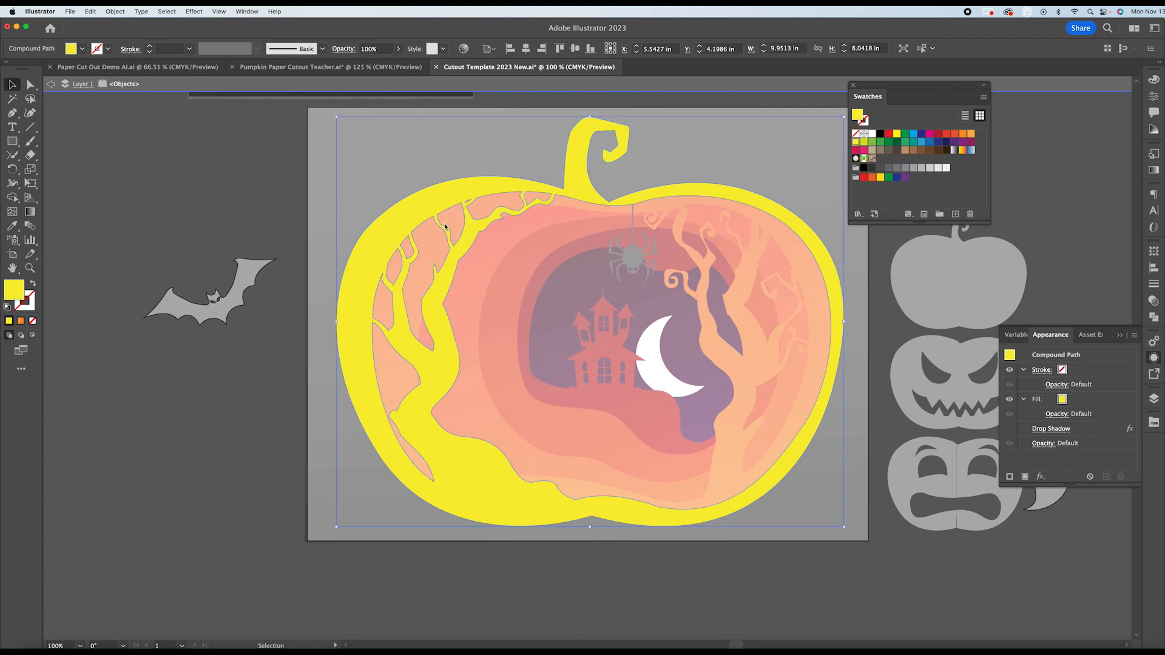
left_click(872, 133)
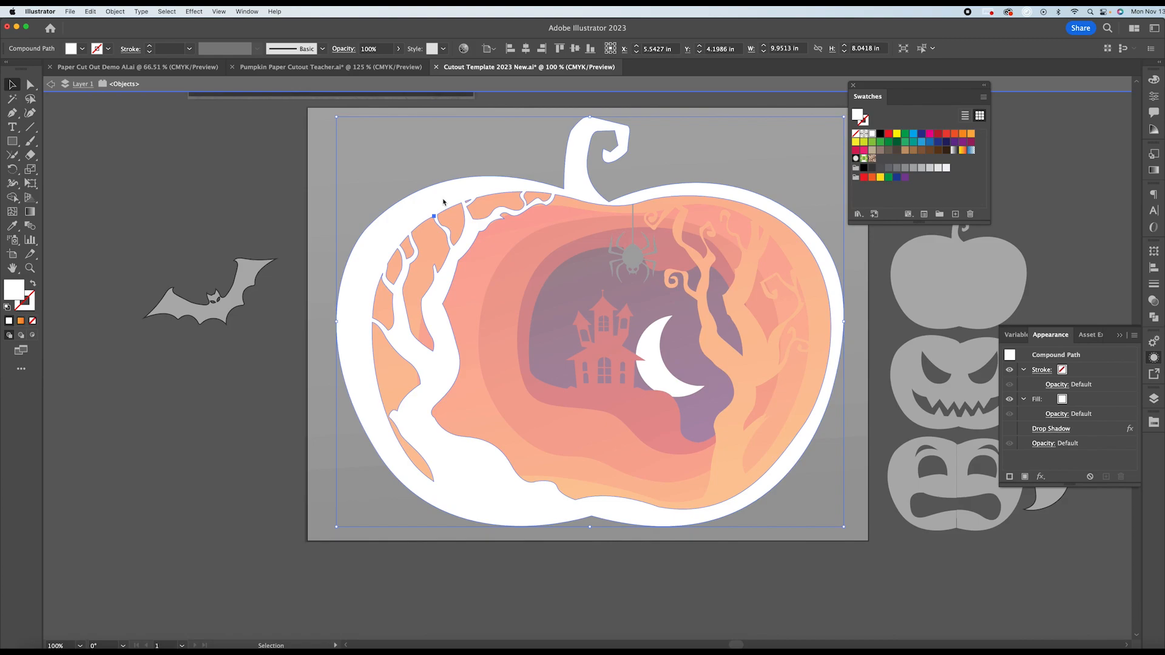
key("Left")
key("Left")
key("Left")
key("Up")
key("Up")
key("Right")
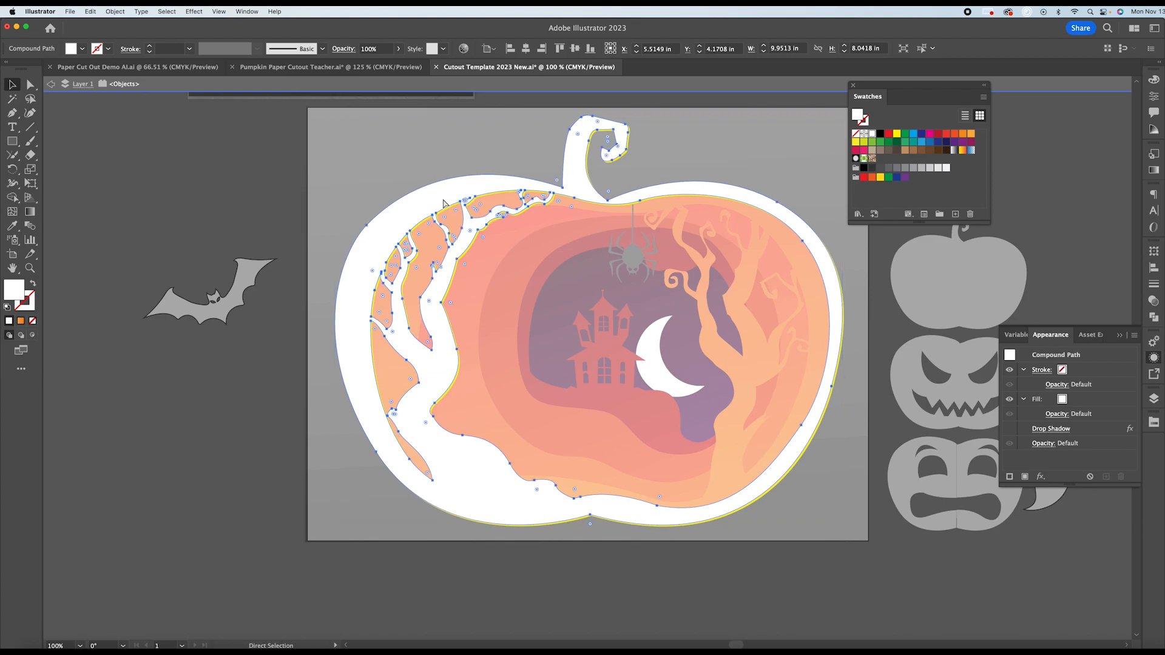
Select the yellow ring copy together with the offset white ring copy.
key("super+equal")
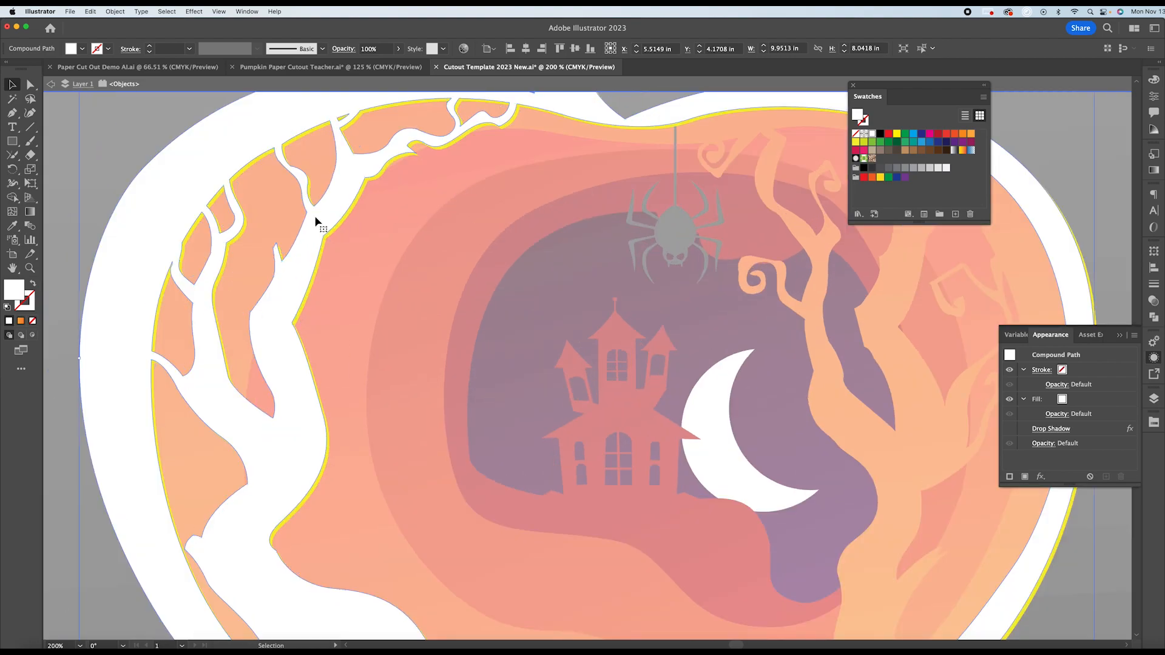
scroll(315, 220, "down", 2)
scroll(317, 218, "down", 1)
left_click(324, 227)
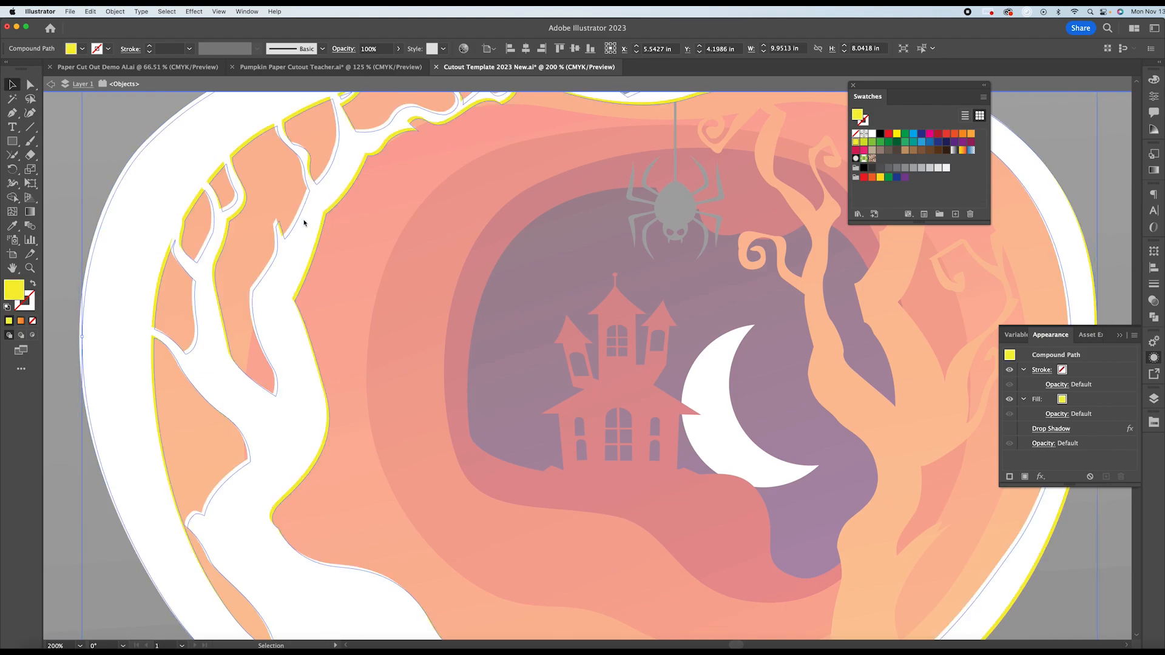
left_click(304, 226, "shift")
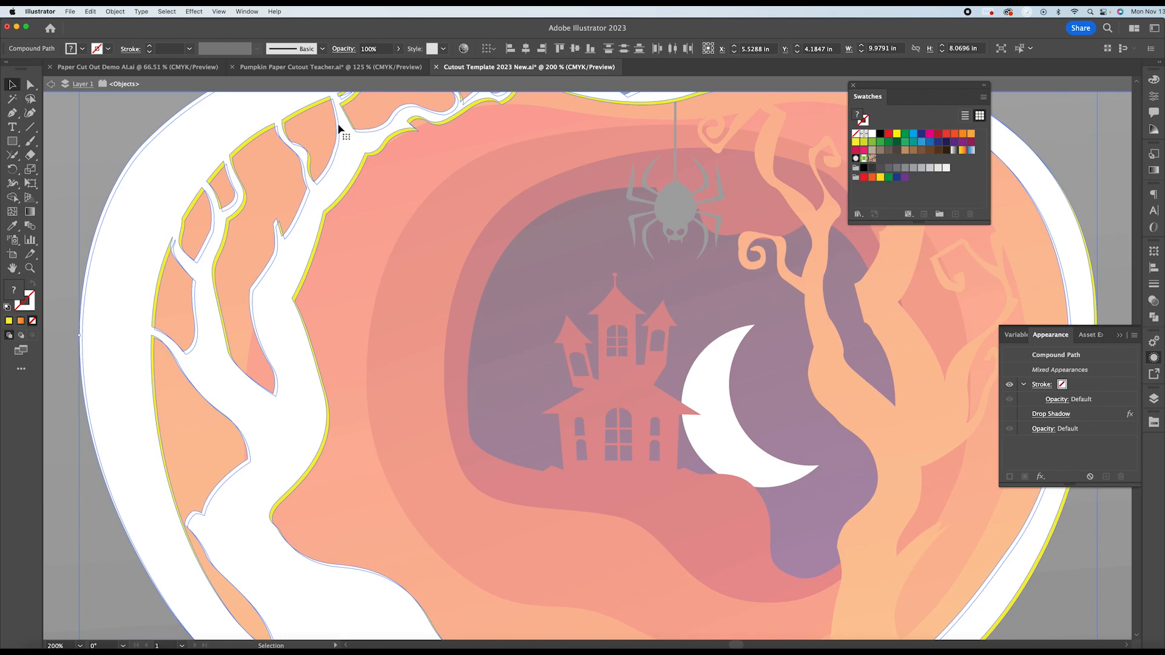
key("a")
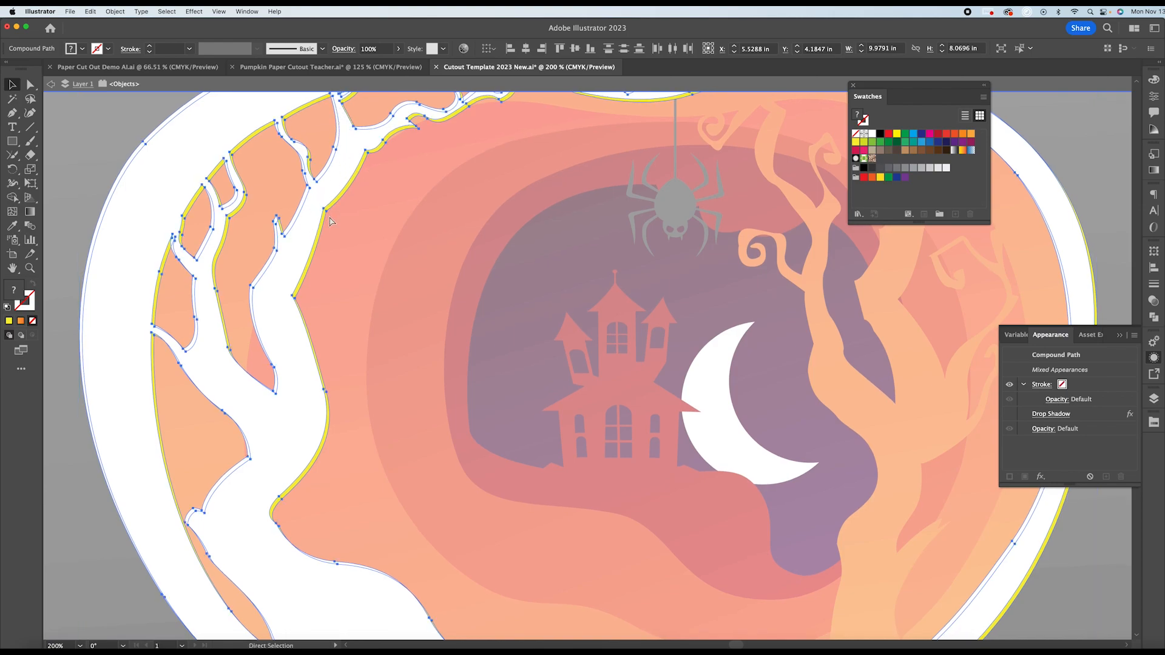
key("super+minus")
key("v")
scroll(574, 305, "down", 2)
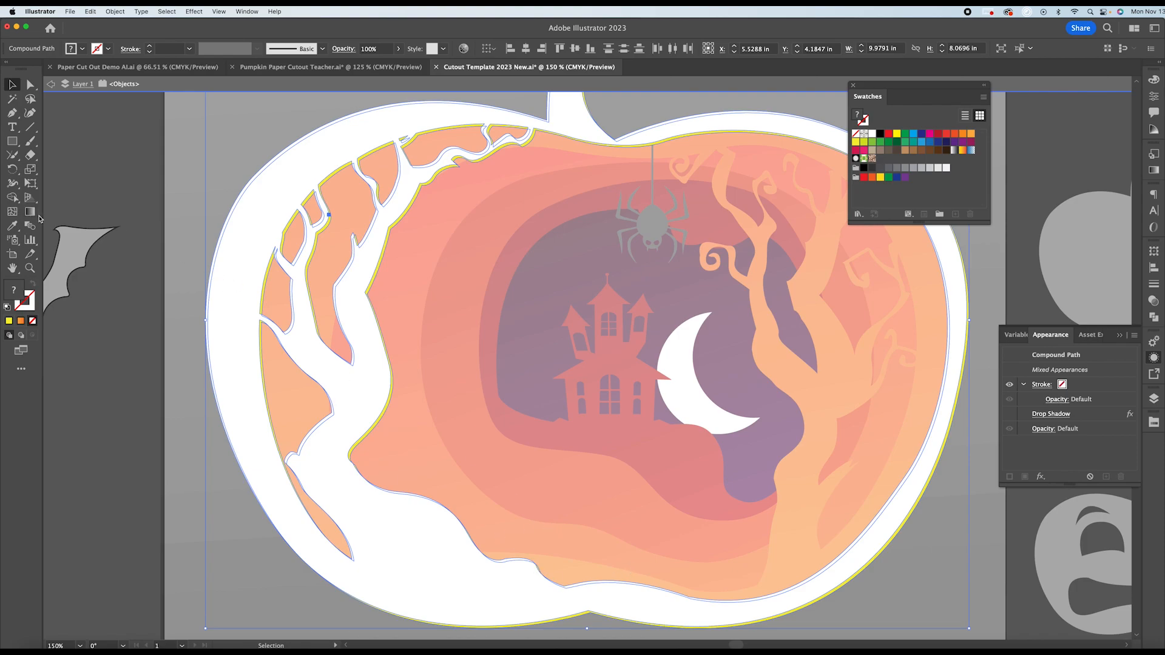
Remove the overlap of the two ring copies and the outer lower-right yellow sliver with the Shape Builder tool.
left_click(12, 199)
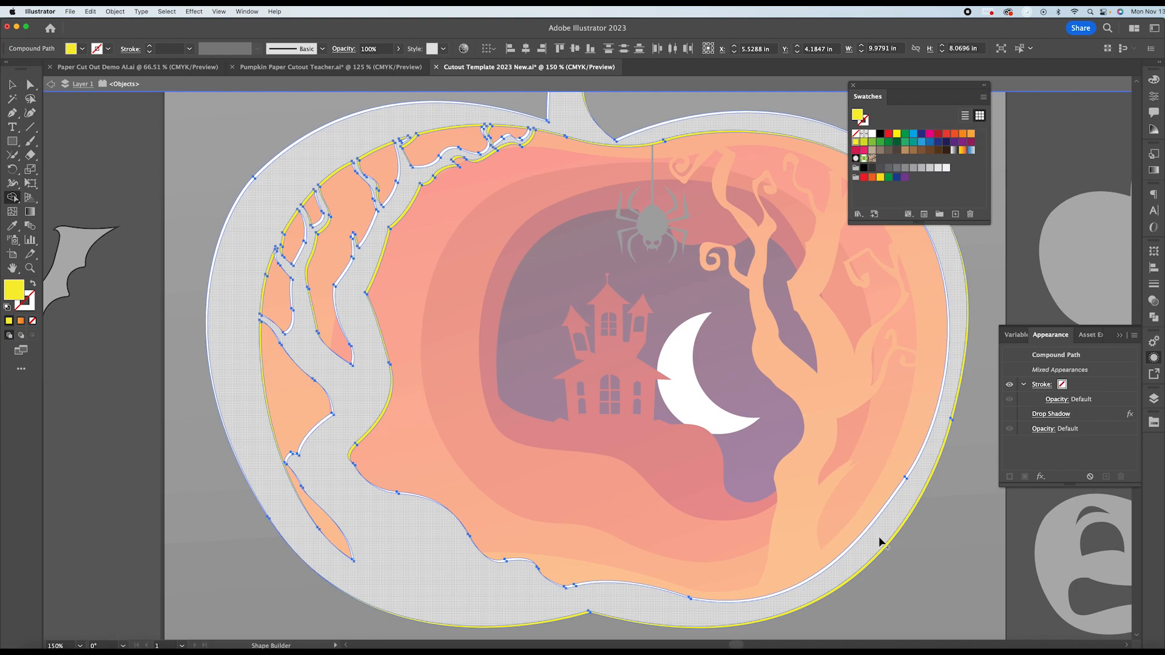
left_click_drag(880, 537, 922, 562)
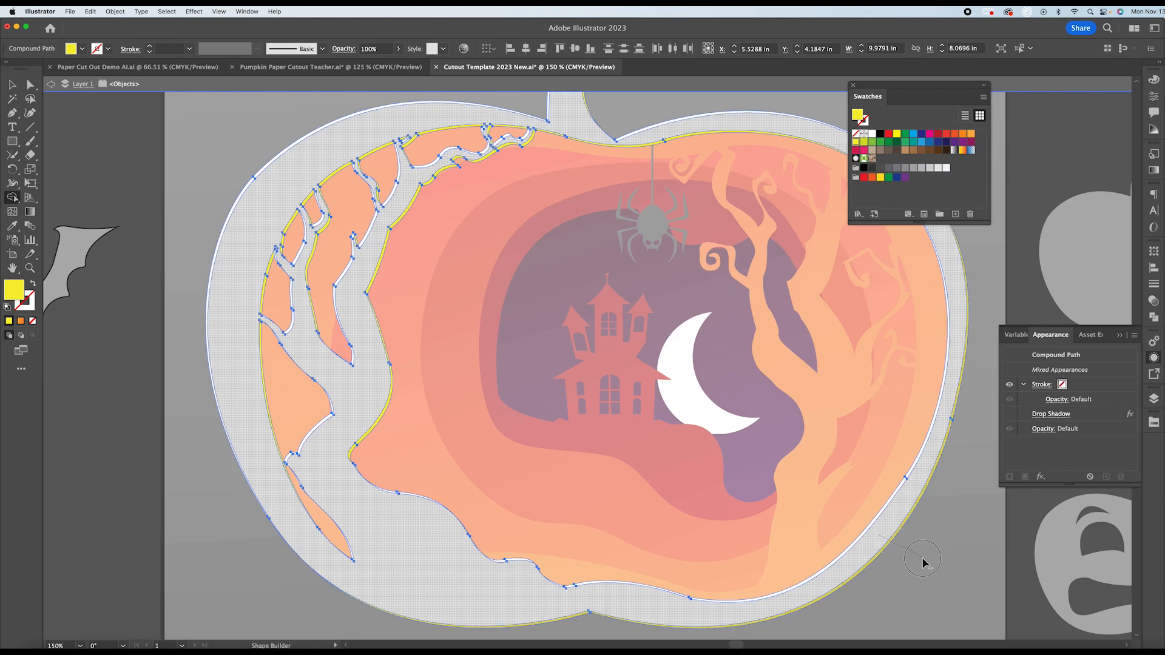
left_click_drag(922, 562, 923, 562)
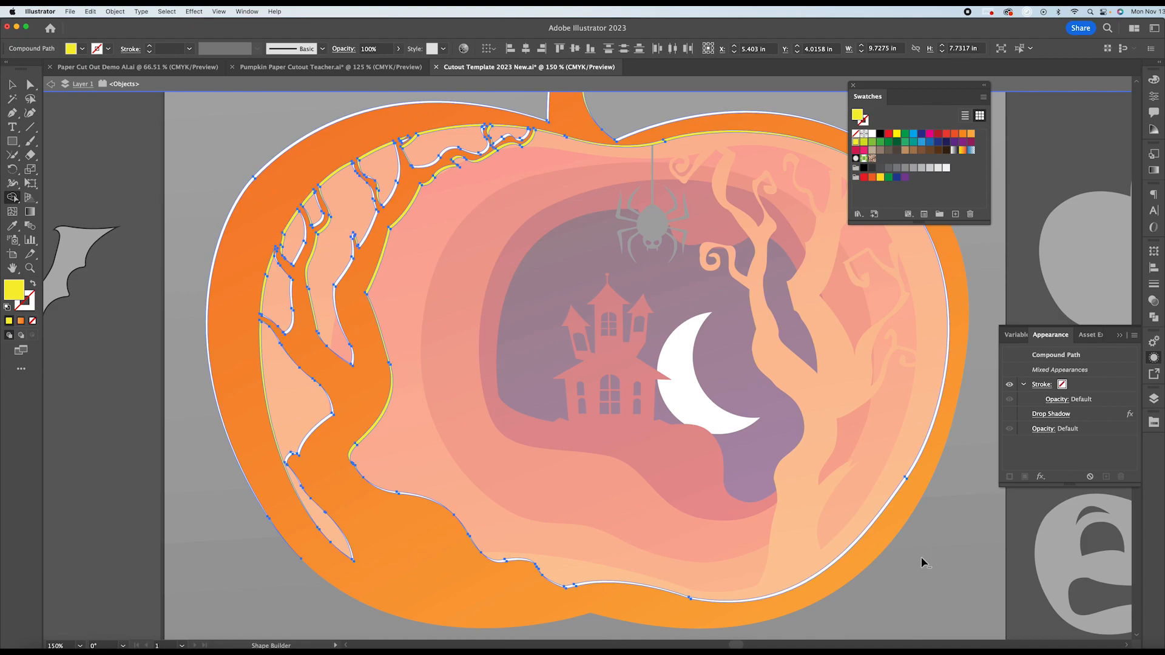
Delete the yellow slivers along the left tree's trunk, its upper branch and the ring's upper inner edge with Shape Builder.
scroll(321, 193, "up", 2)
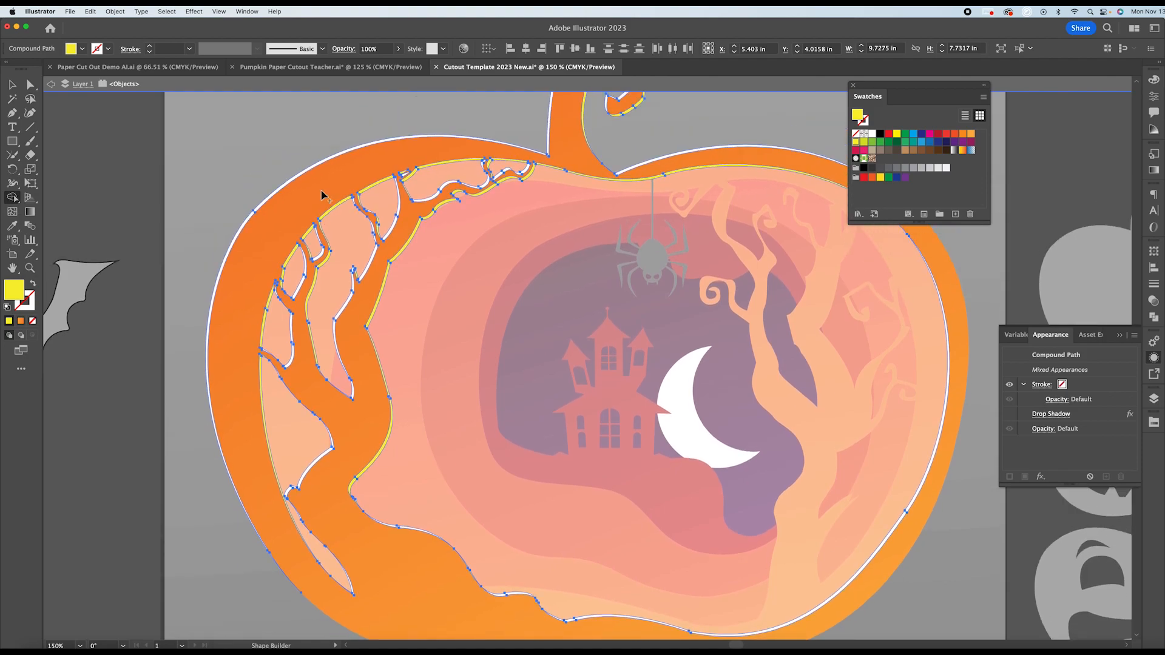
scroll(328, 193, "up", 1)
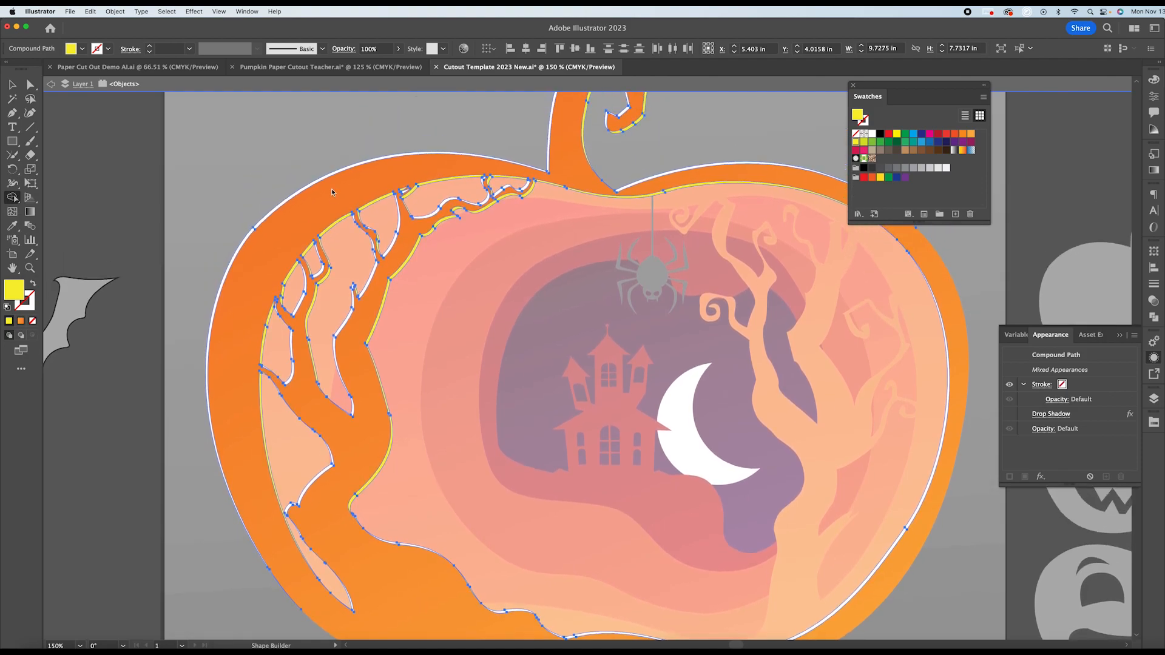
scroll(332, 193, "down", 8)
scroll(332, 193, "up", 8)
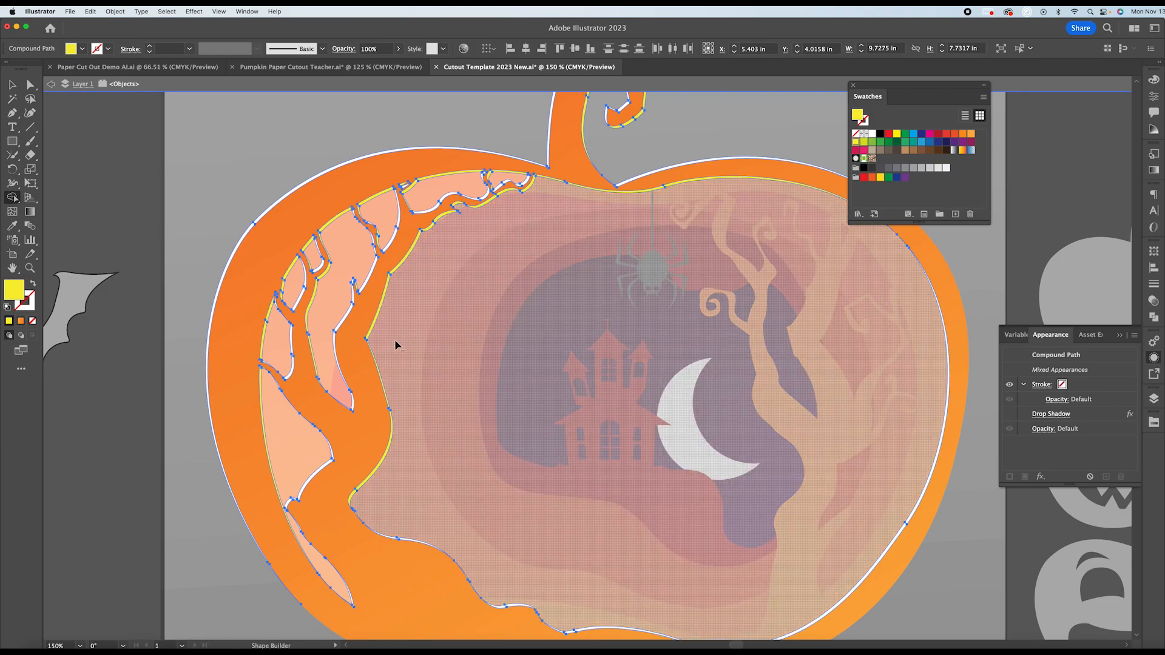
left_click(393, 264)
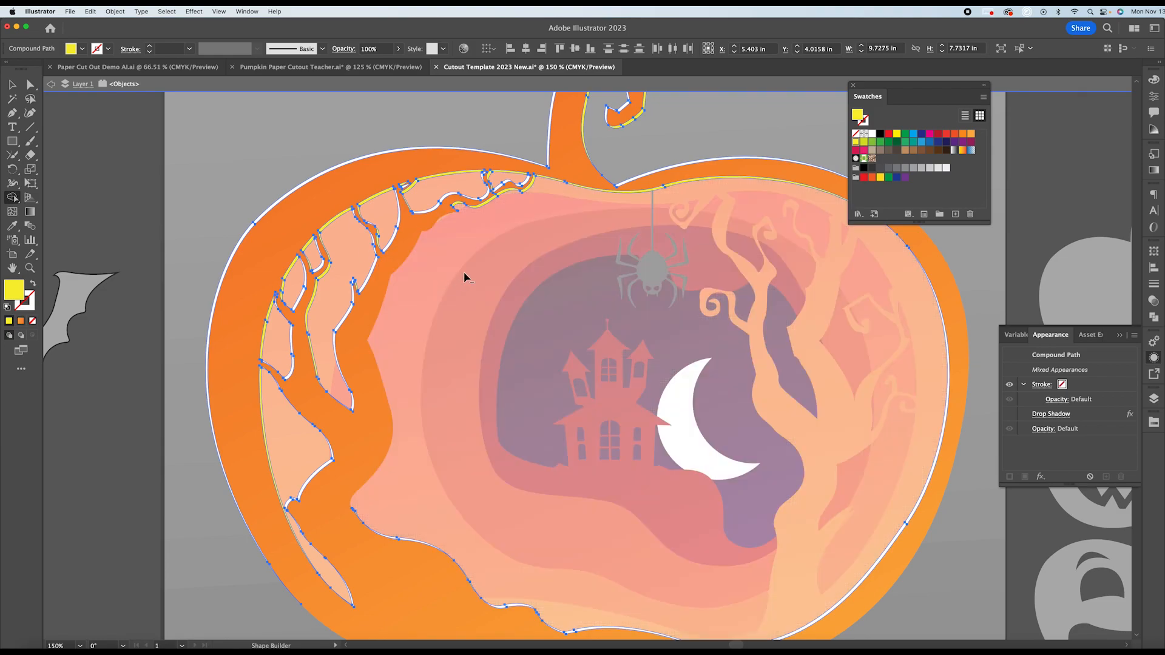
left_click(471, 209)
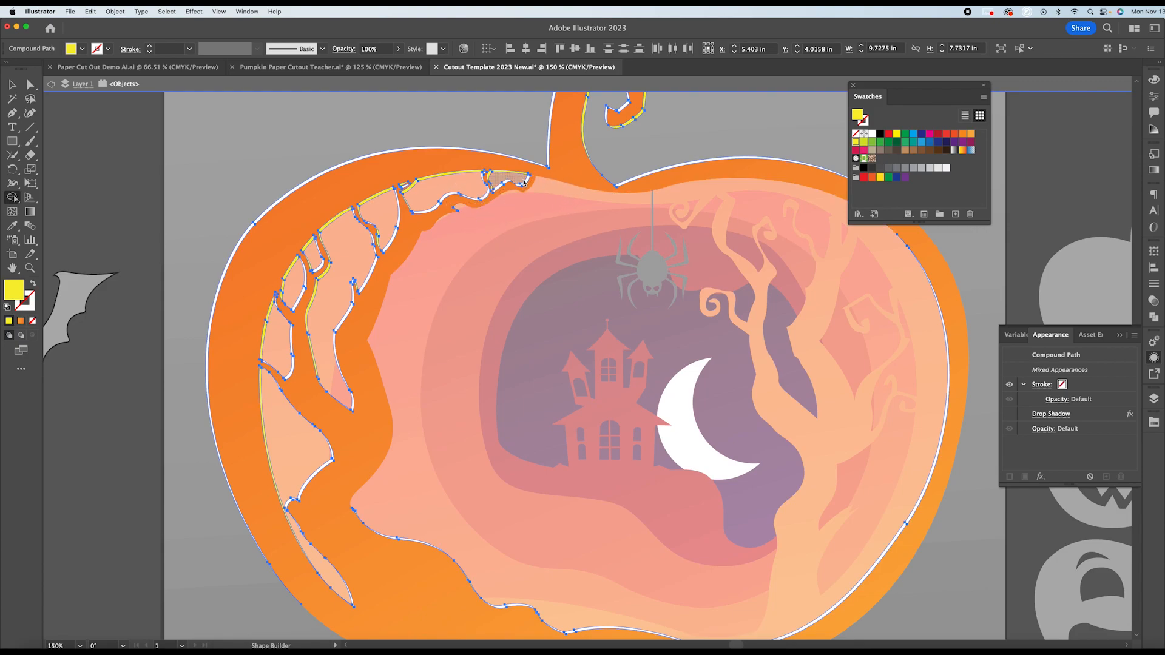
Delete the remaining yellow slivers inside the cutouts between the left tree's branches and beside its trunk.
left_click(446, 178)
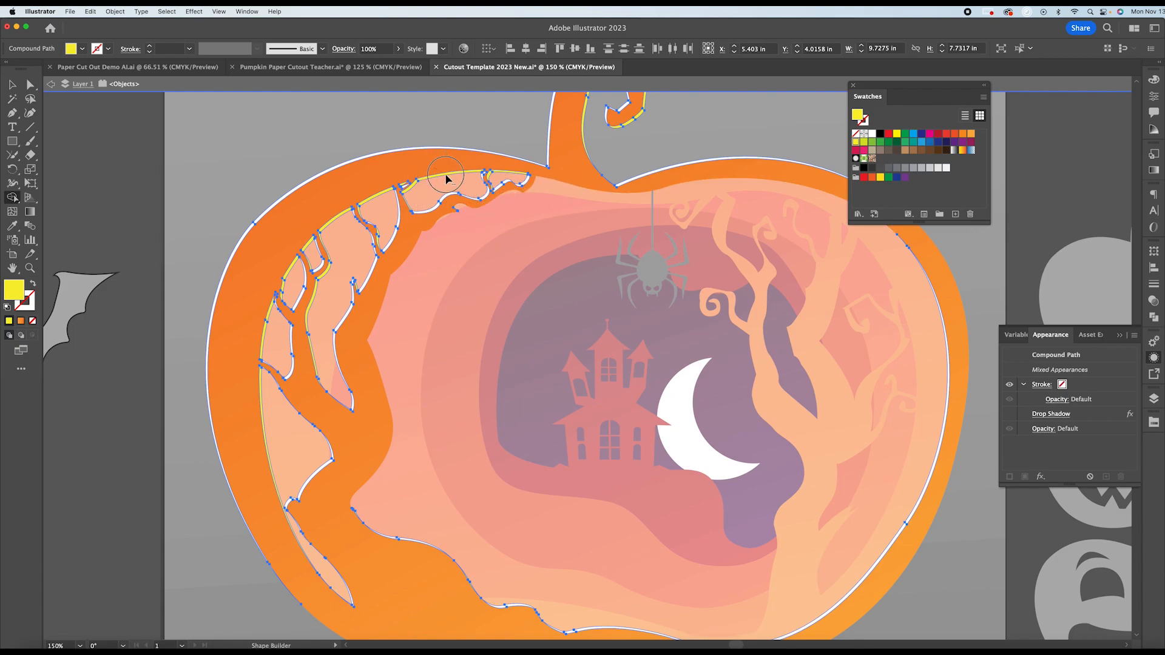
left_click(514, 179, "alt")
left_click(385, 213, "alt")
left_click(340, 242, "alt")
left_click_drag(375, 230, 388, 241)
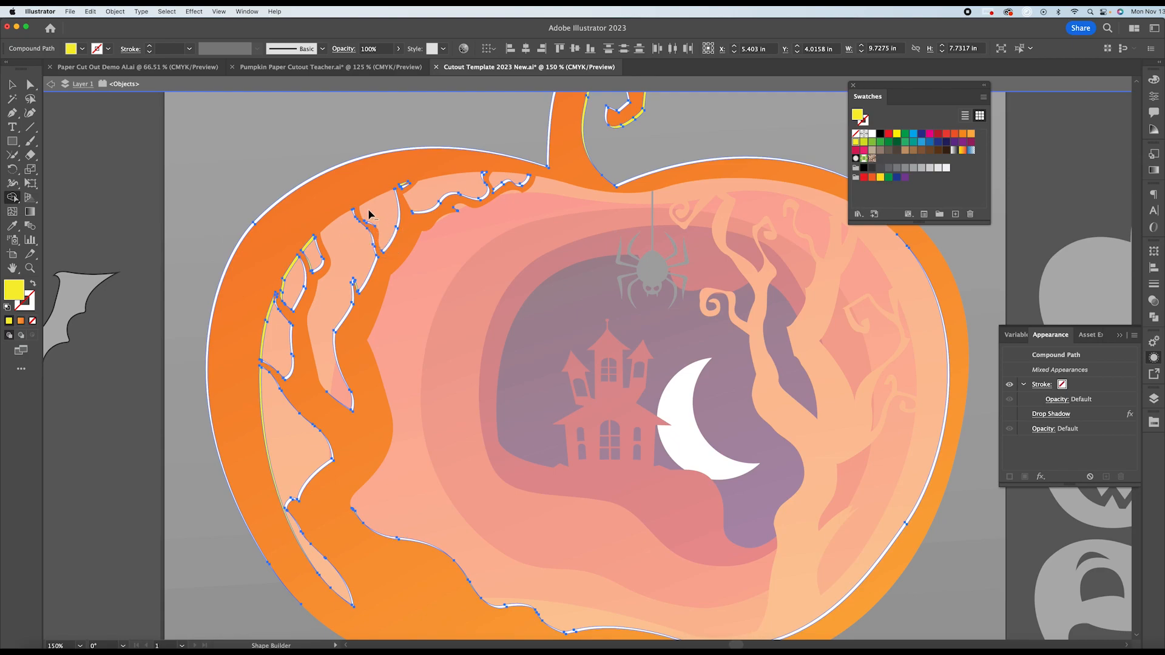
left_click(306, 253, "alt")
left_click(267, 408, "alt")
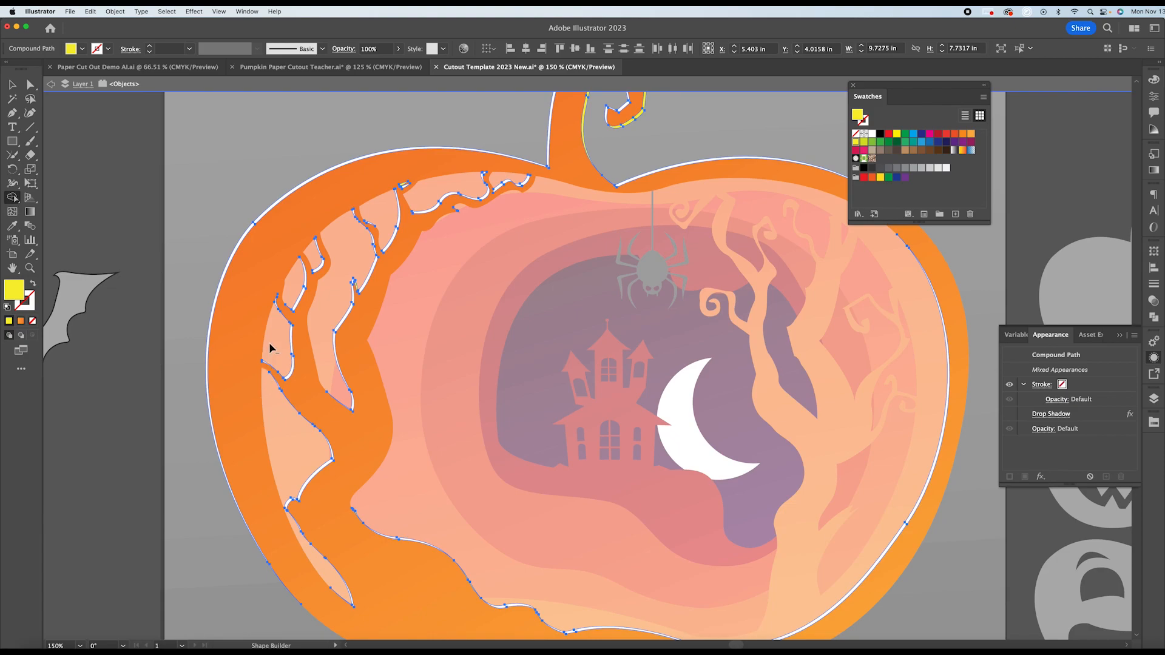
Delete the yellow sliver around the stem's curl and the stray piece at the tip of the left tree's upper branch.
scroll(271, 348, "up", 3)
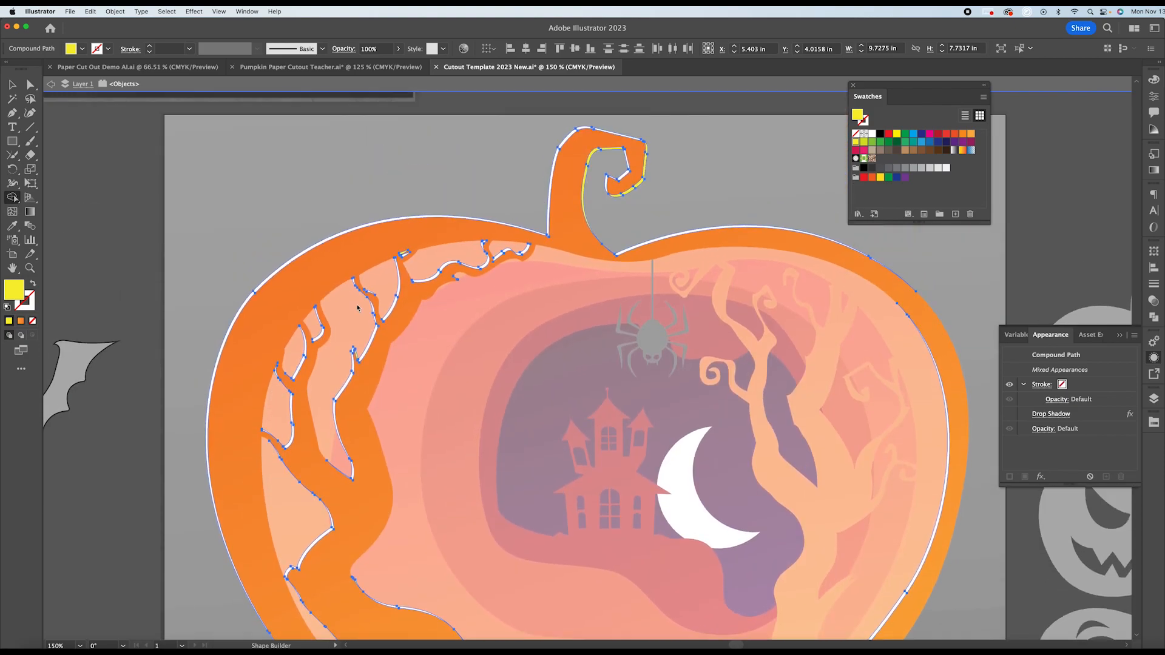
left_click(583, 176, "alt")
scroll(582, 224, "down", 3)
scroll(532, 238, "up", 5)
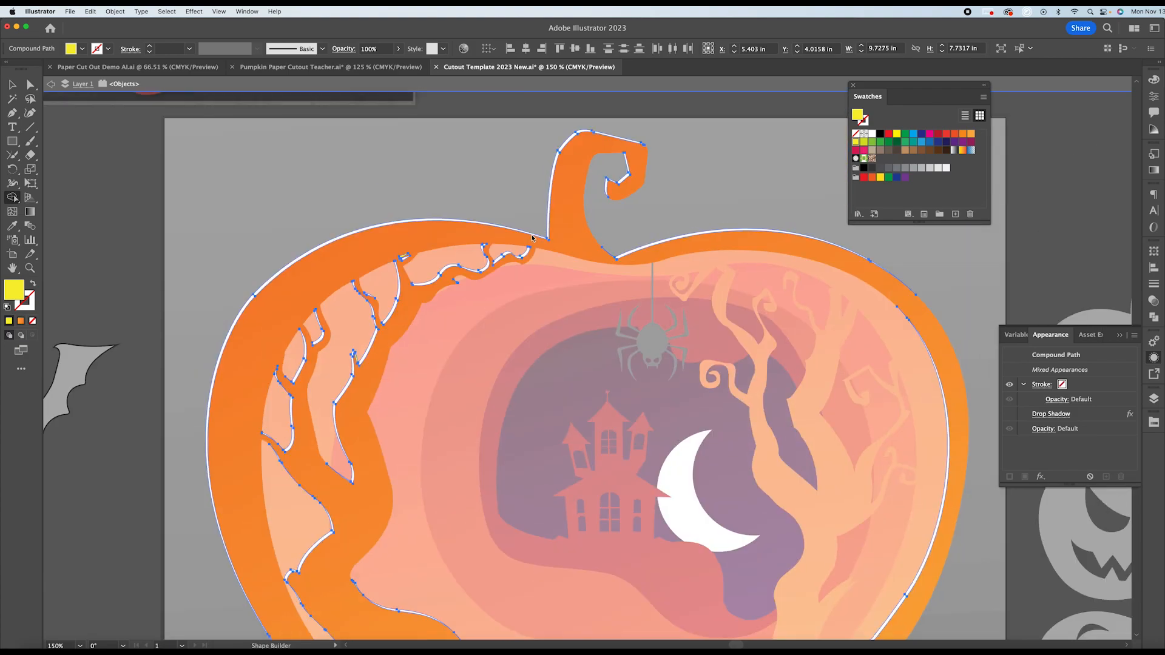
scroll(532, 238, "down", 5)
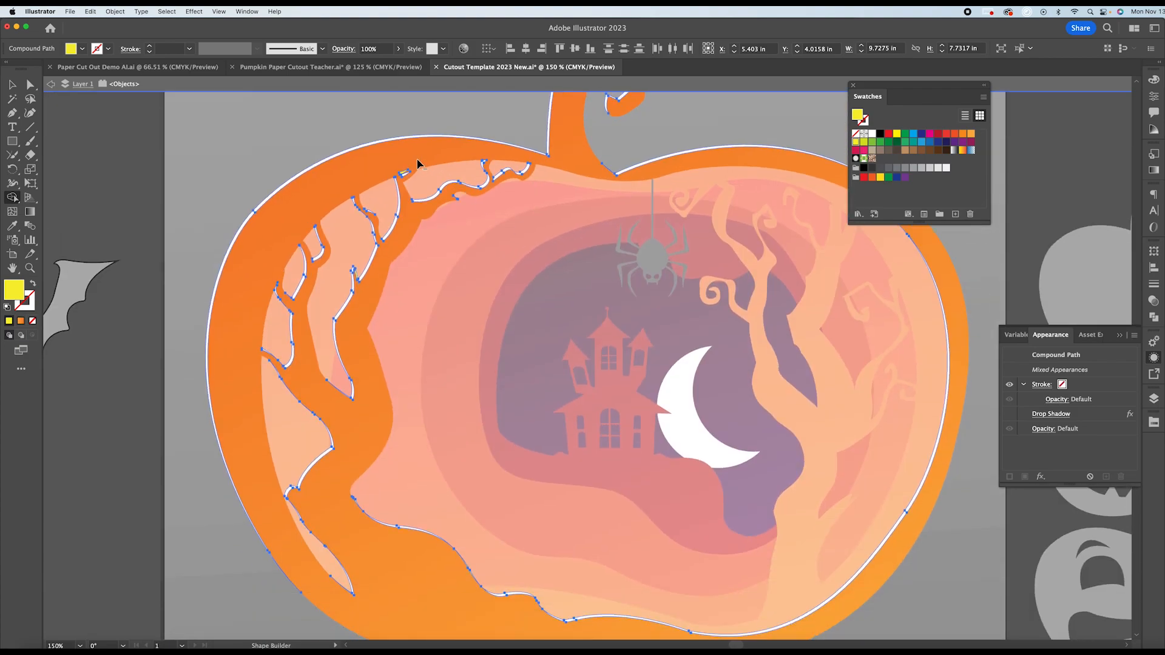
left_click(403, 172, "alt")
scroll(355, 237, "down", 3)
scroll(355, 237, "up", 4)
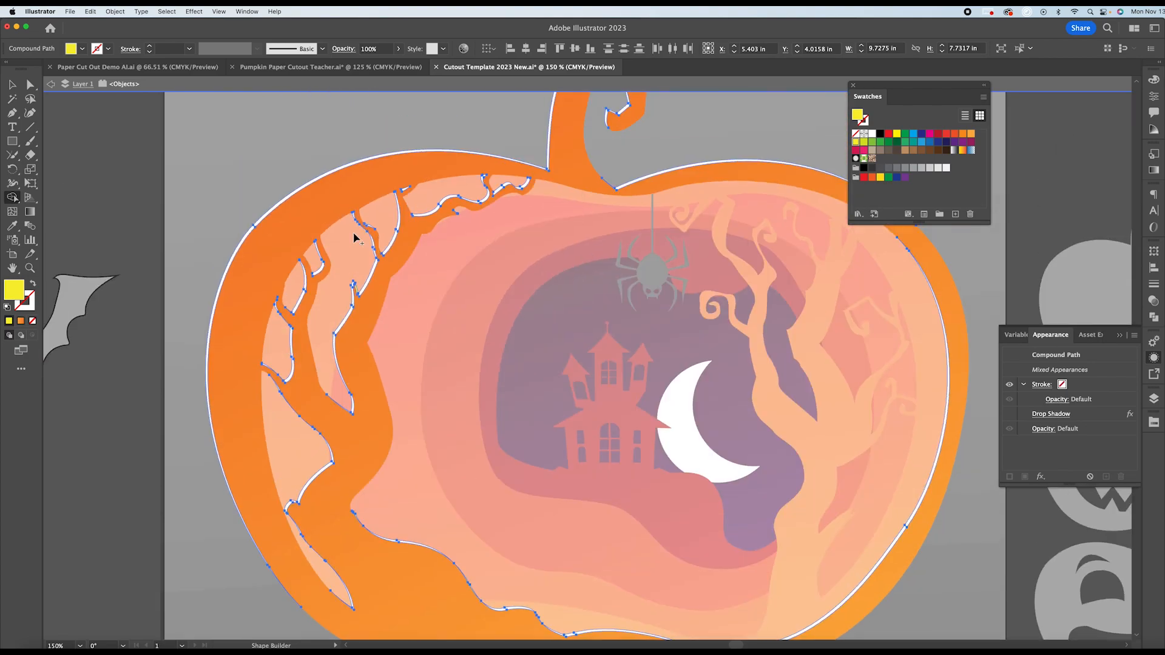
scroll(354, 237, "down", 2)
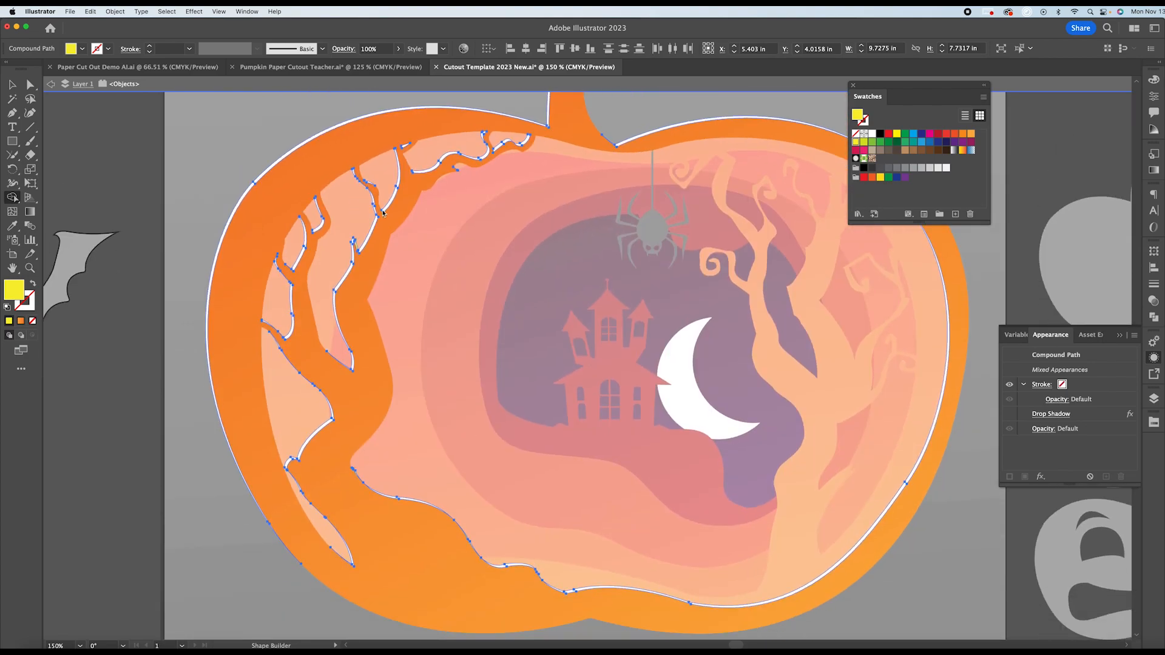
scroll(338, 244, "down", 4)
Cut the white edge slivers, exit isolation mode, and paste them in place in front of the pumpkin artwork.
key("super+minus")
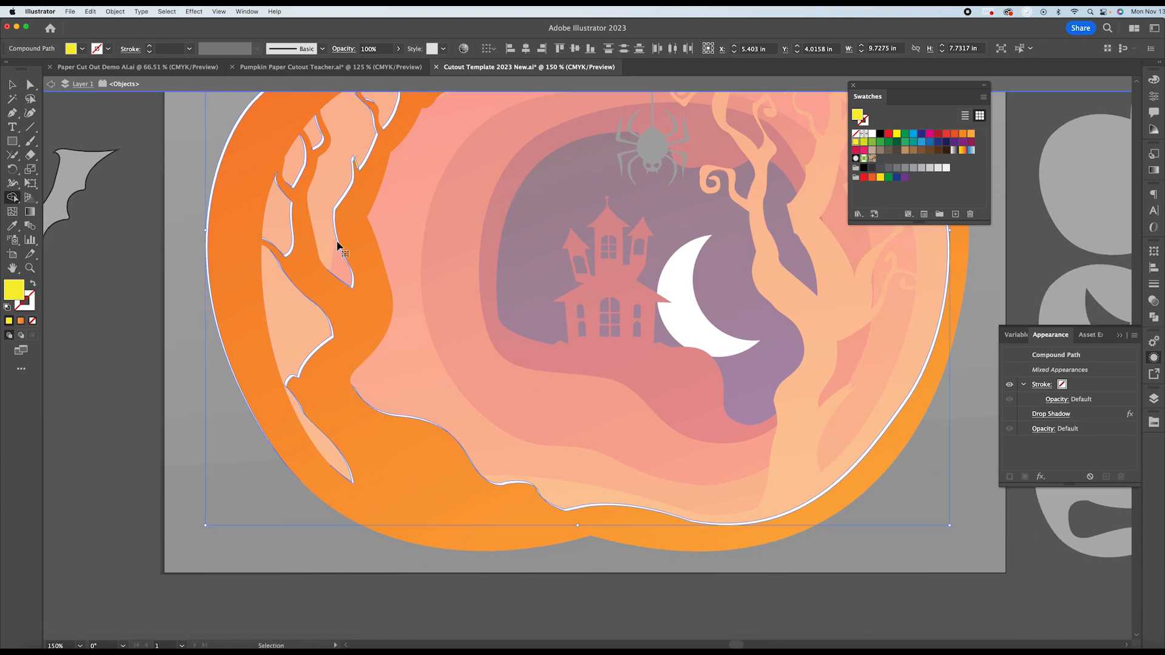
key("v")
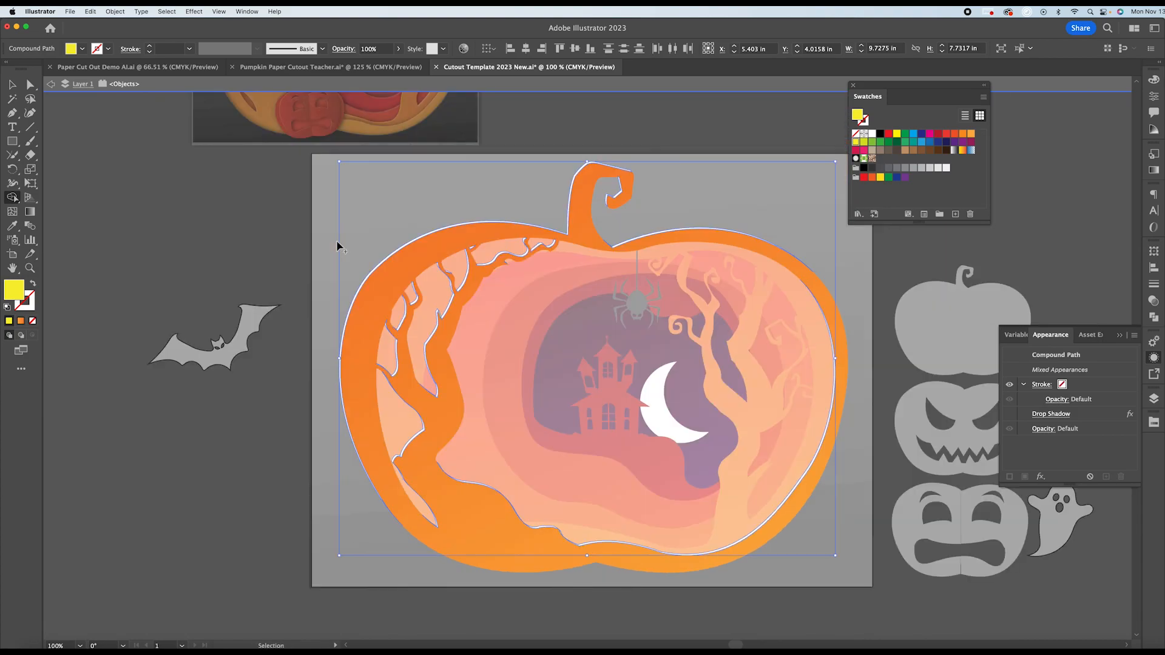
key("shift+m")
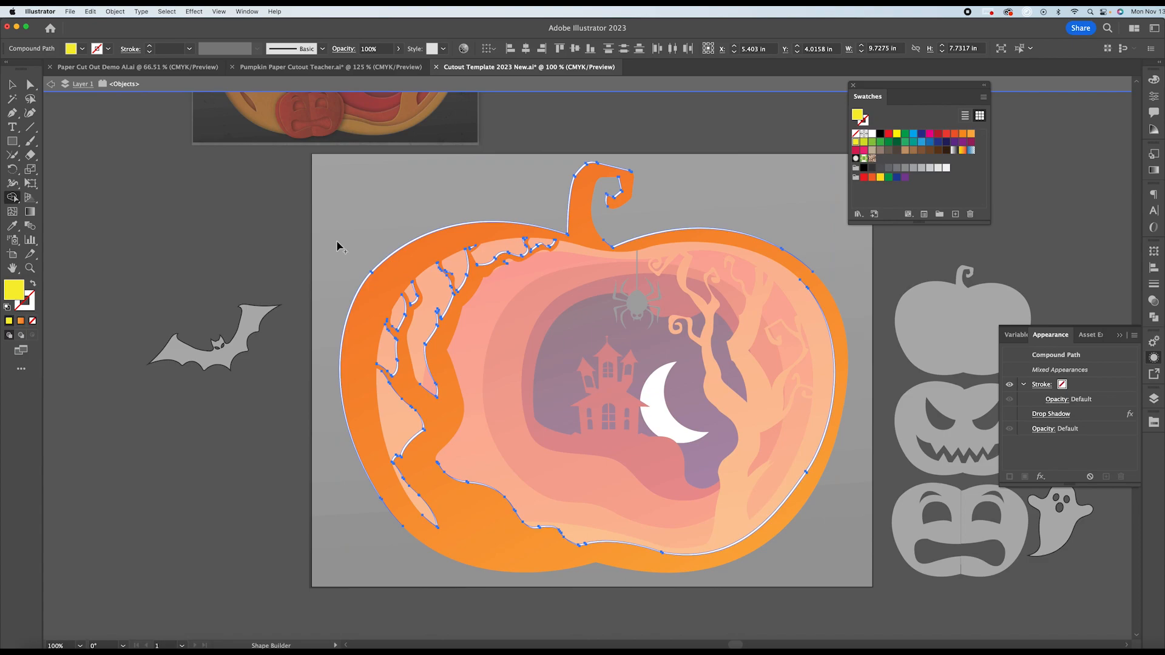
key("super+shift+a")
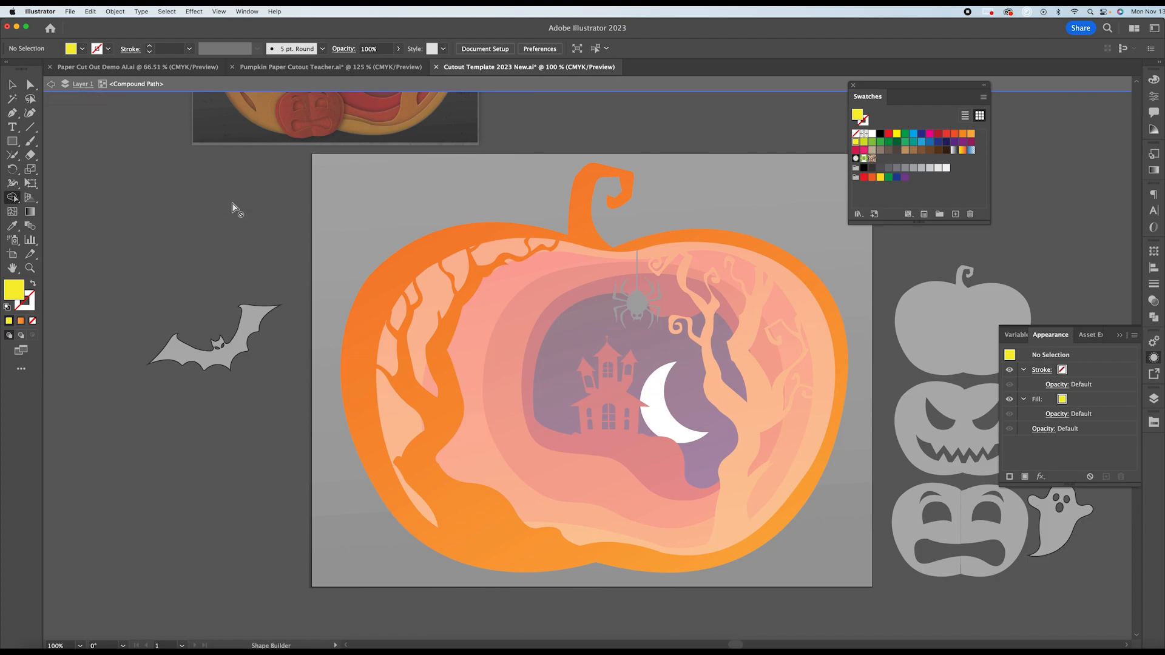
left_click(12, 84)
double_click(336, 225)
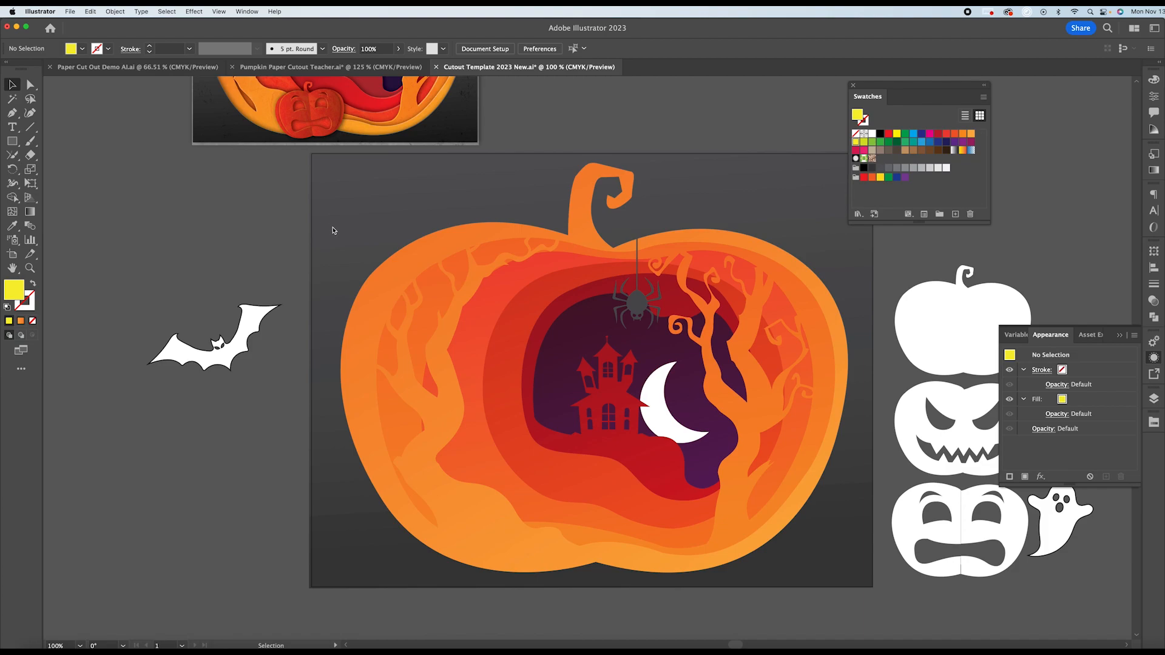
key("a")
key("super+f")
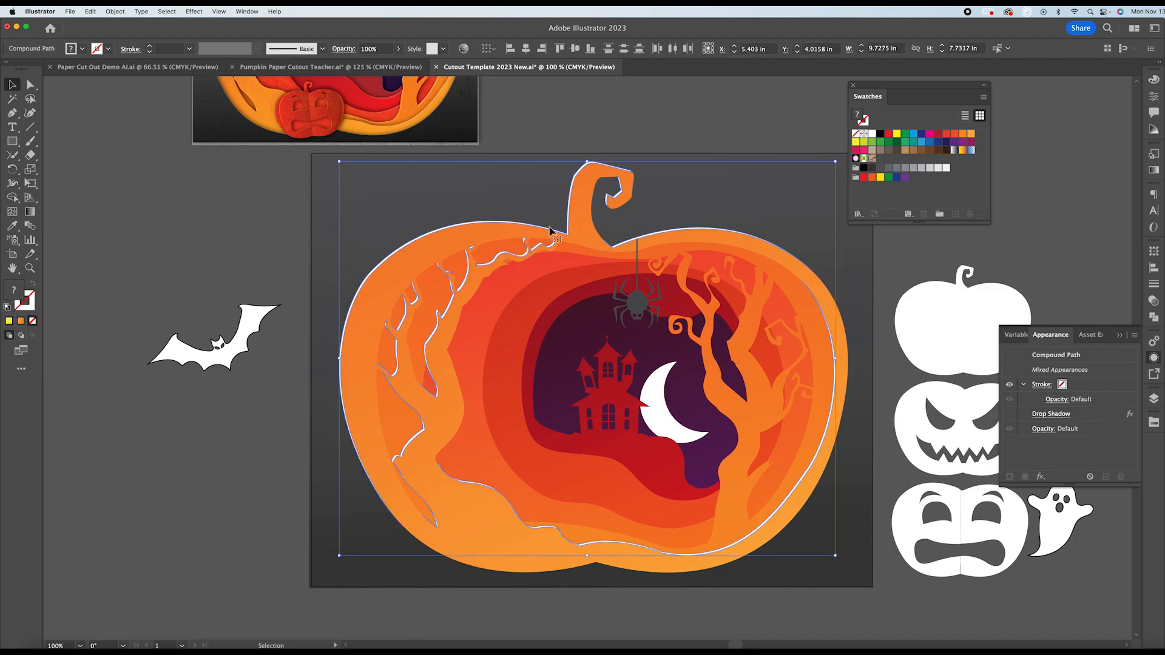
Examine the pasted white highlights around the front ring and the yellow piece along the lower-left hill edge, then clear the selection.
key("super+h")
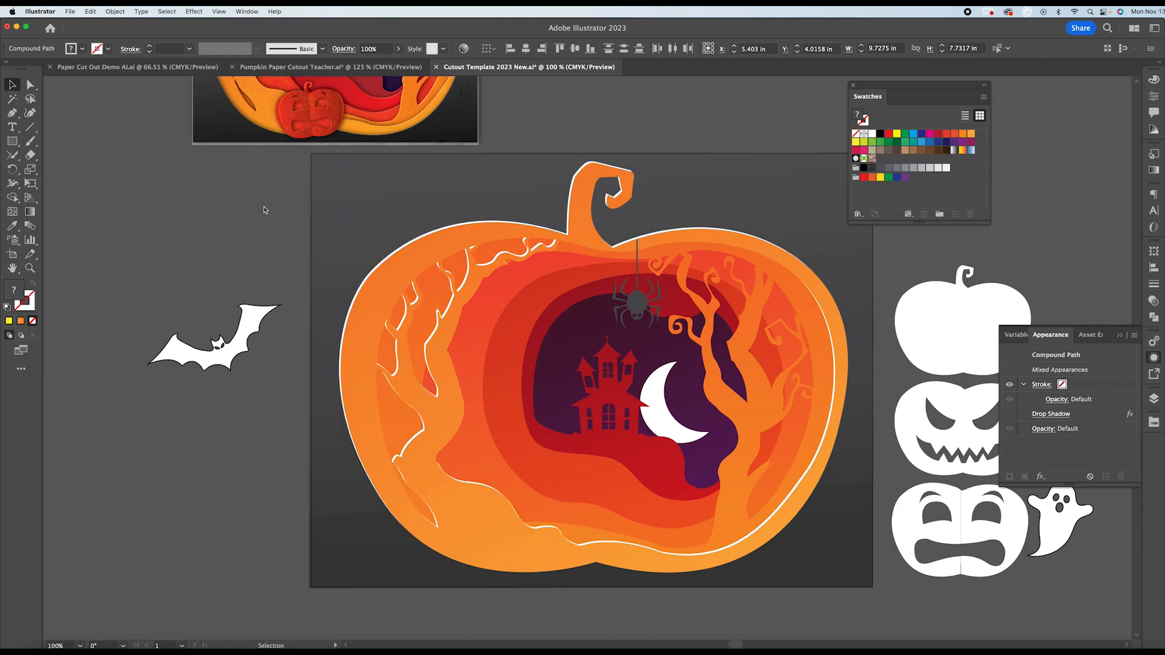
left_click(264, 210)
left_click(487, 267)
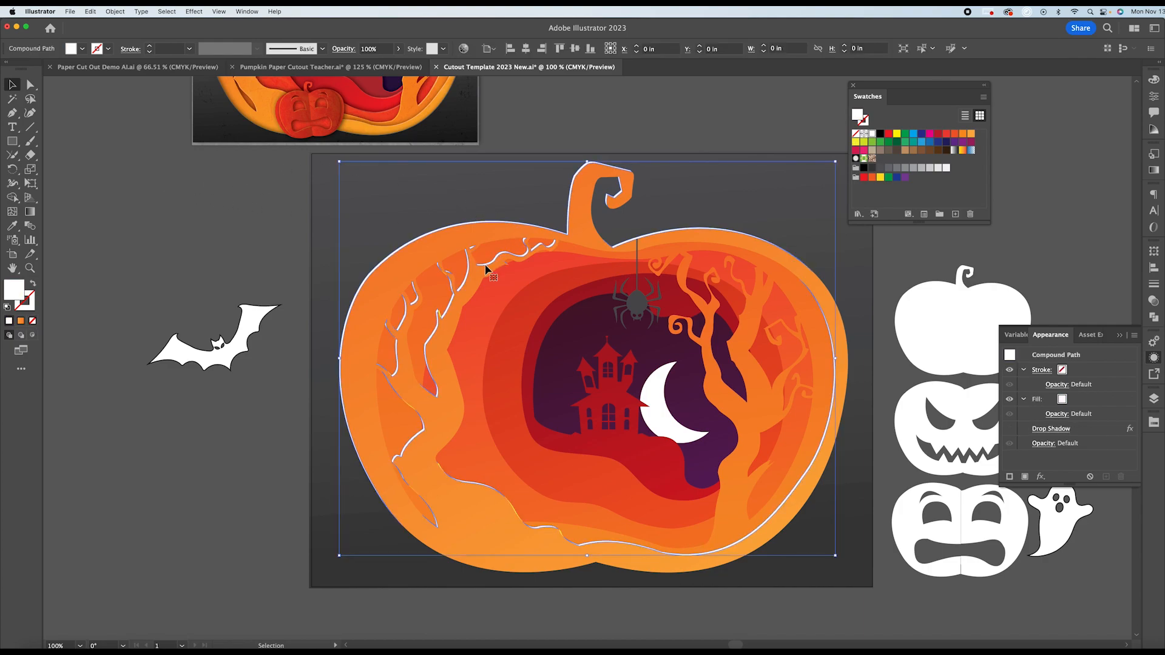
scroll(449, 252, "down", 3)
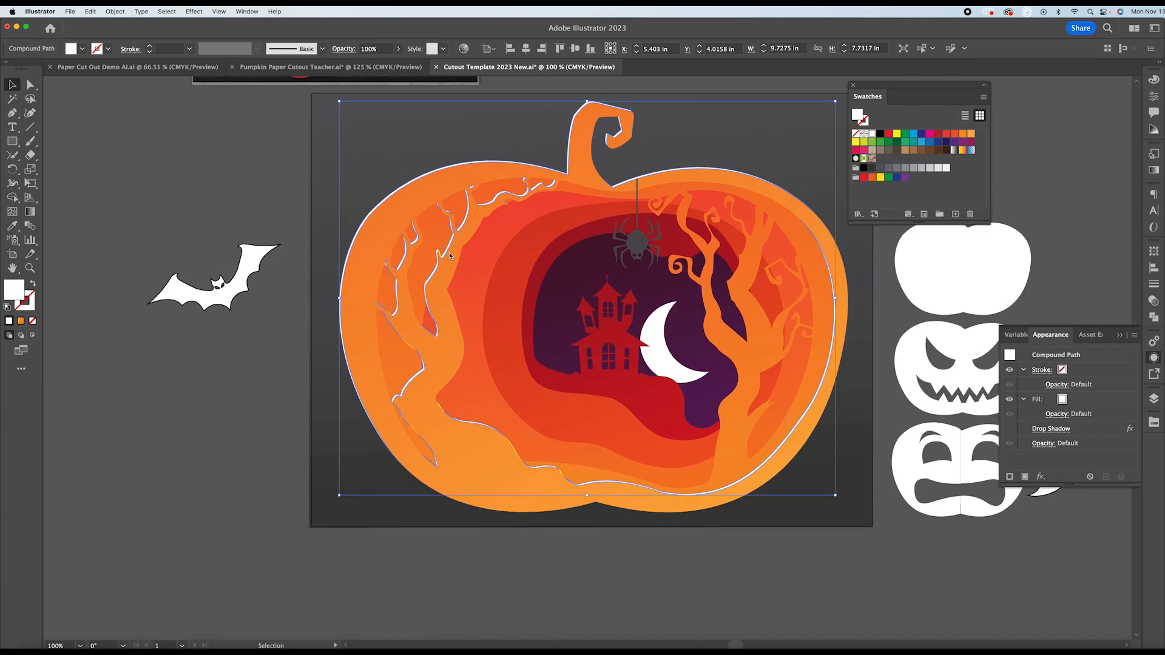
scroll(565, 217, "up", 2)
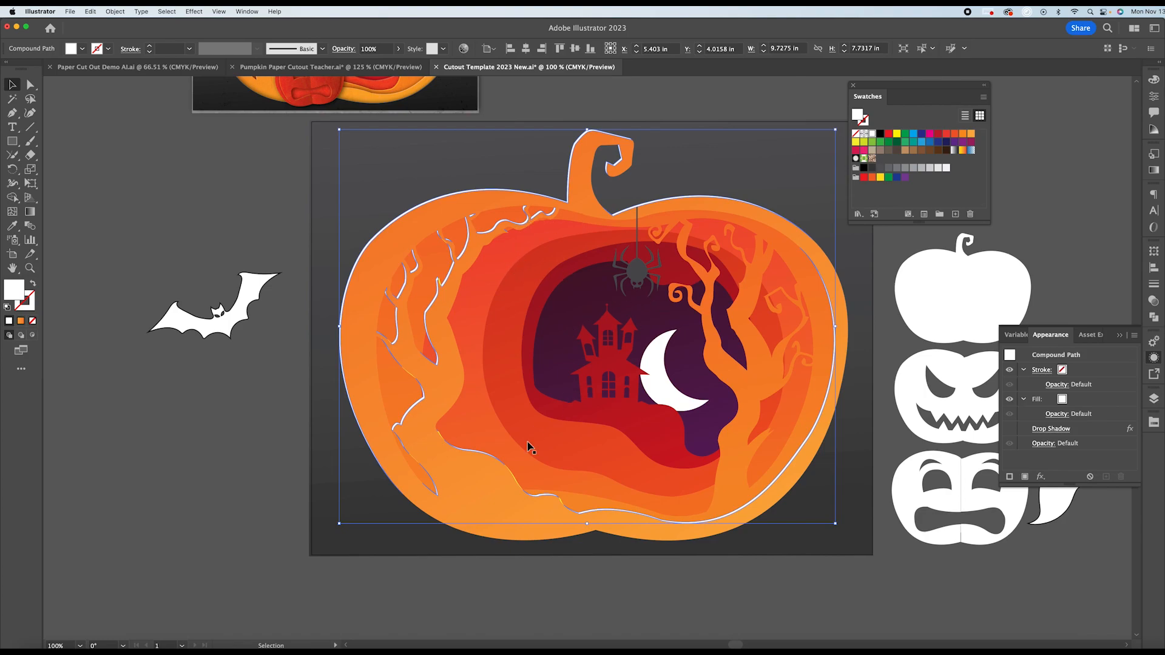
left_click(514, 482)
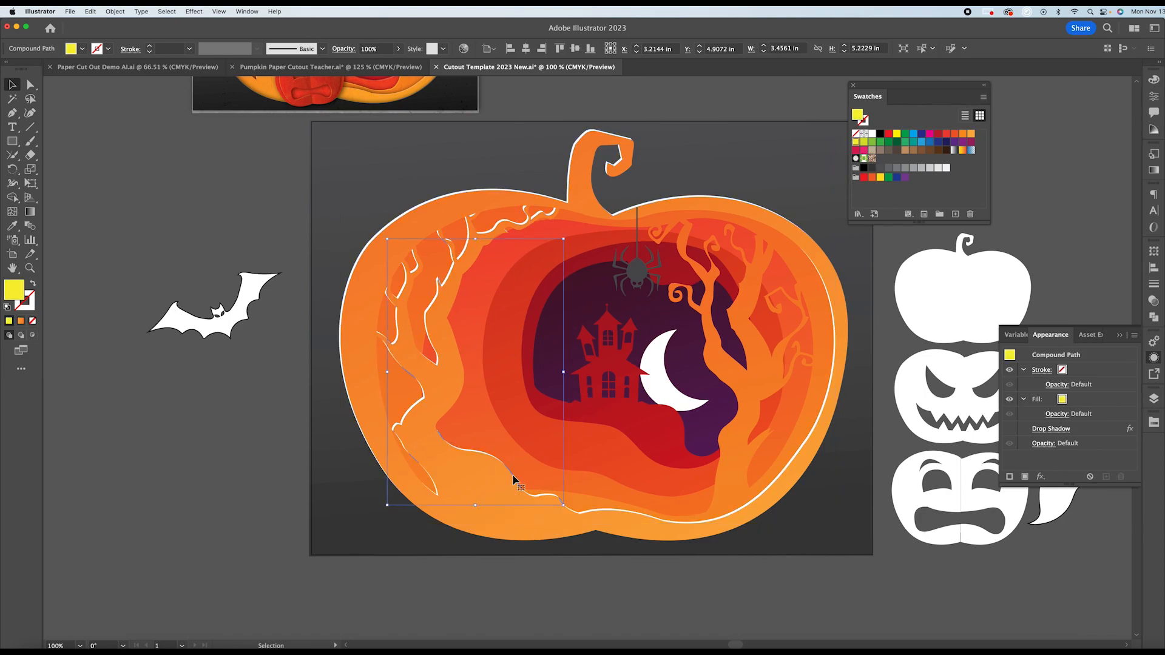
key("super+shift+a")
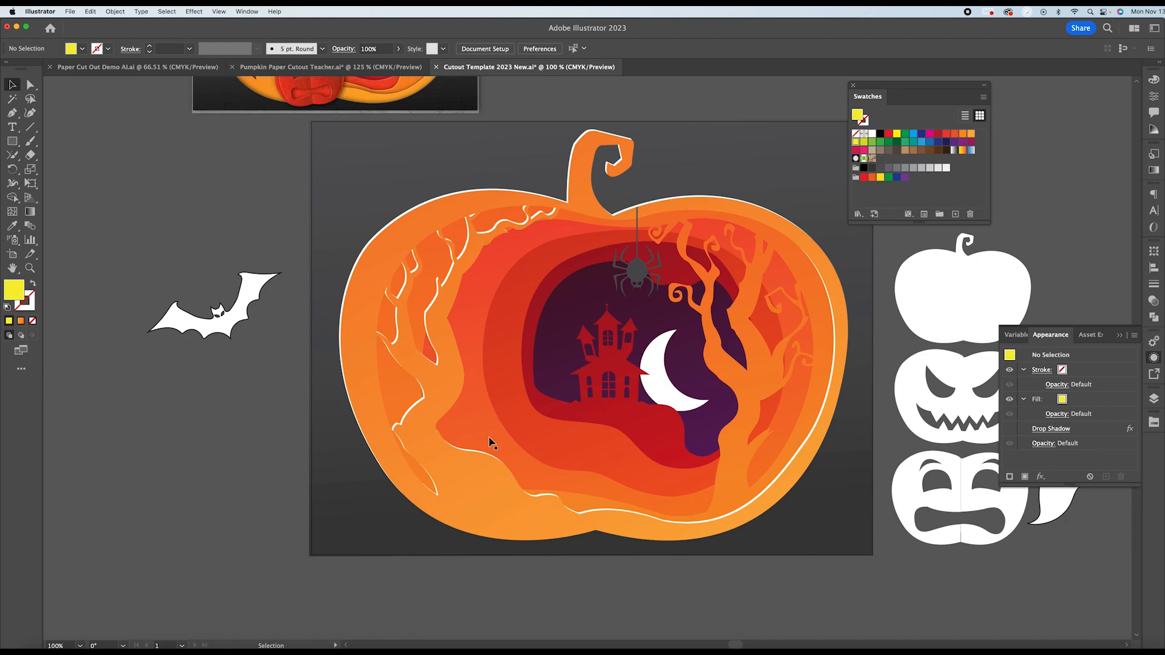
left_click(515, 480)
left_click(290, 450)
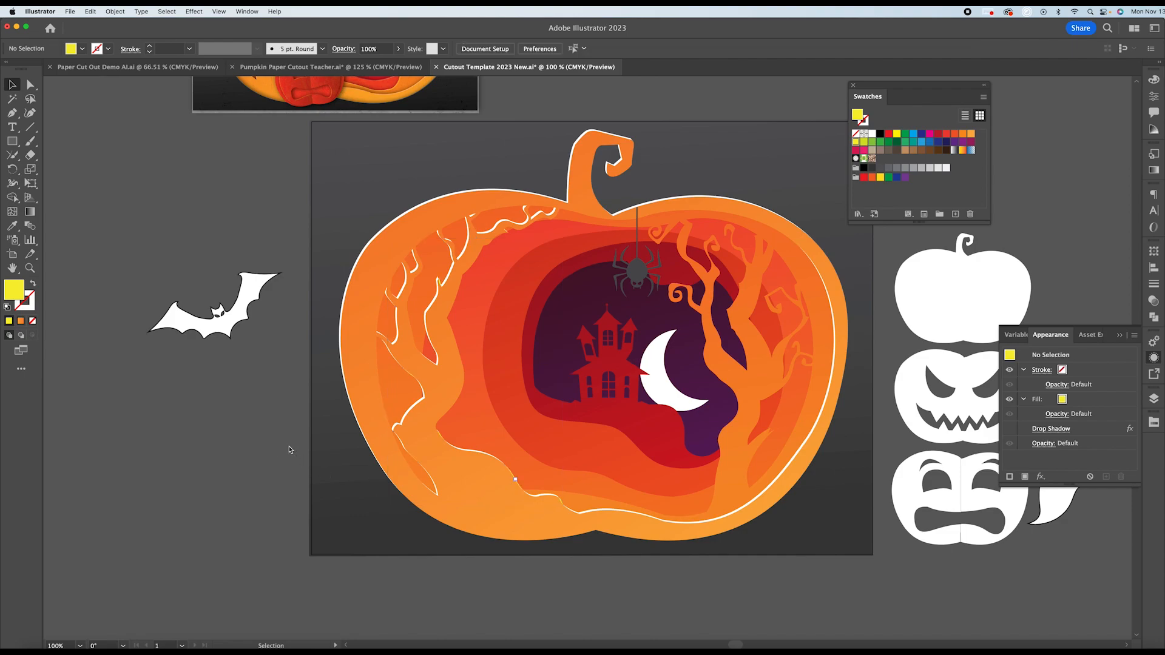
Recolor the front ring's white edge highlights with the light orange swatch, check them deselected, and reselect them.
left_click(510, 476)
left_click(539, 402)
left_click(441, 368)
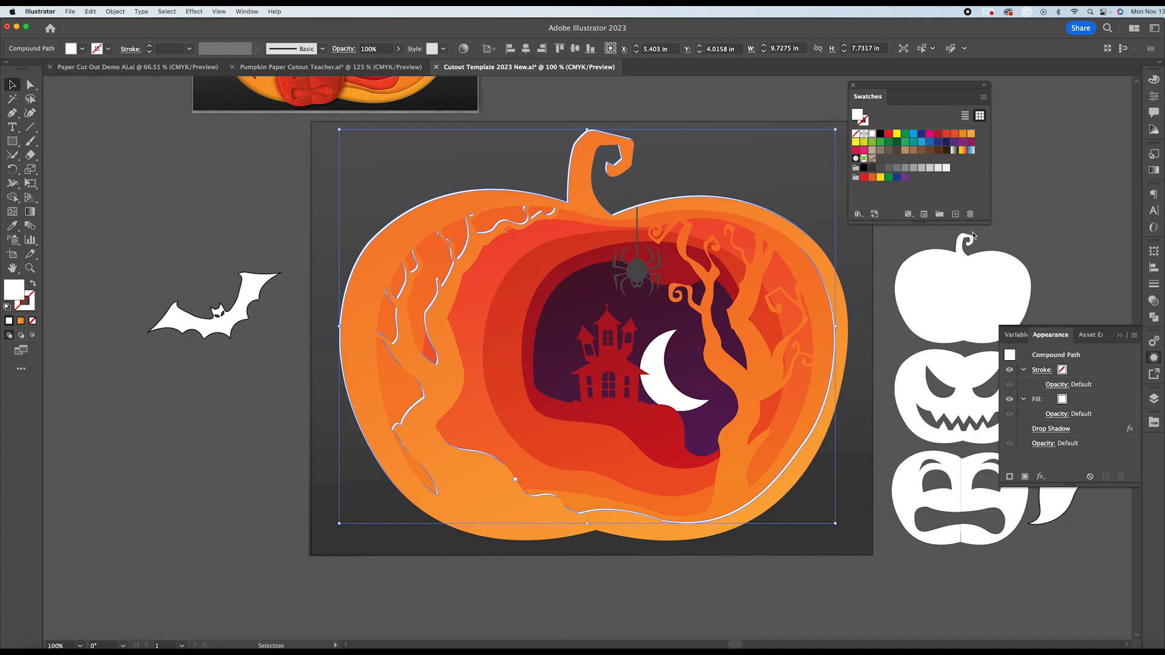
left_click(970, 139)
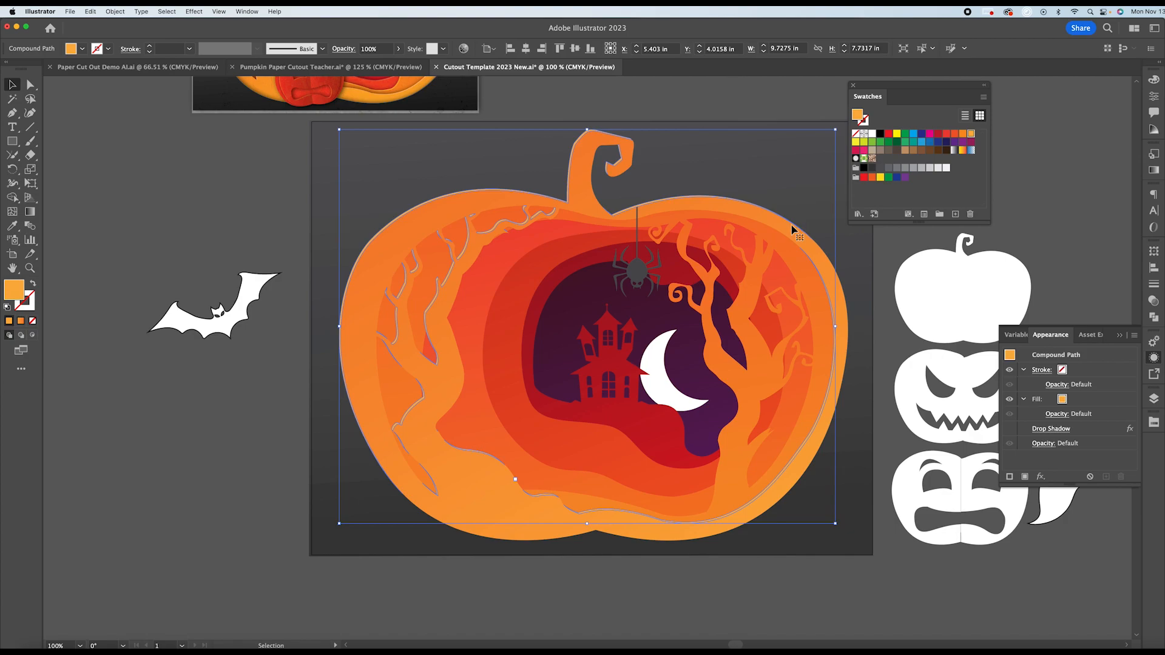
left_click(877, 248)
scroll(745, 216, "down", 3)
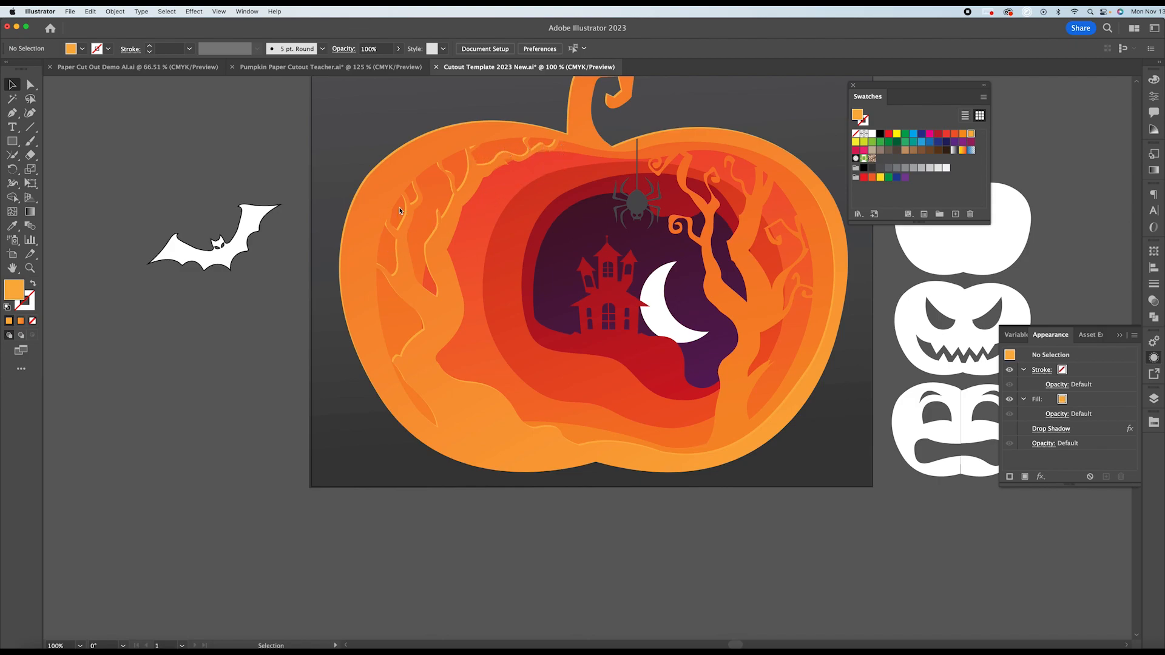
left_click(369, 176)
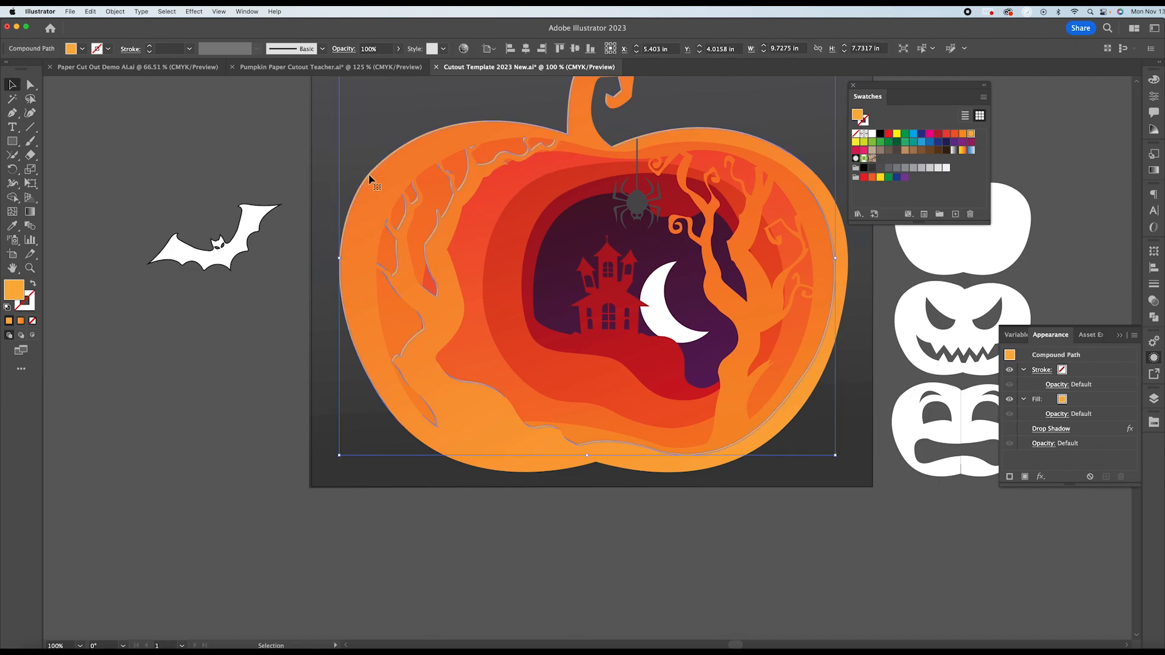
scroll(424, 266, "up", 3)
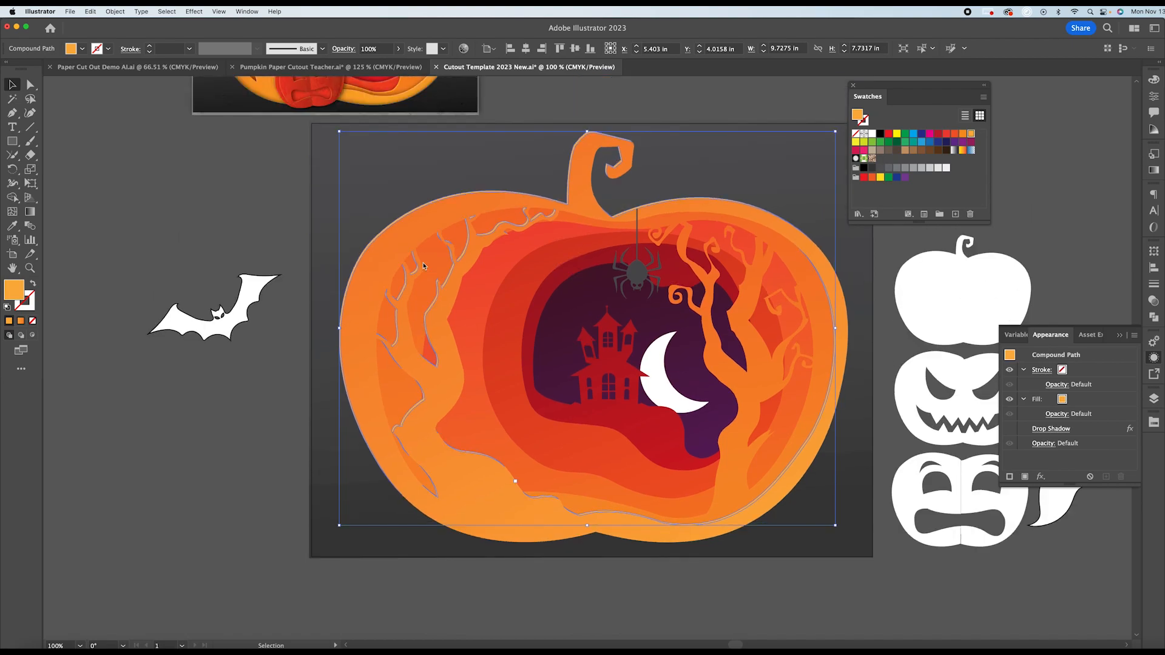
Isolate the light-orange highlight path, delete its sliver along the pumpkin's outer left edge and stem, and leave isolation.
double_click(385, 232)
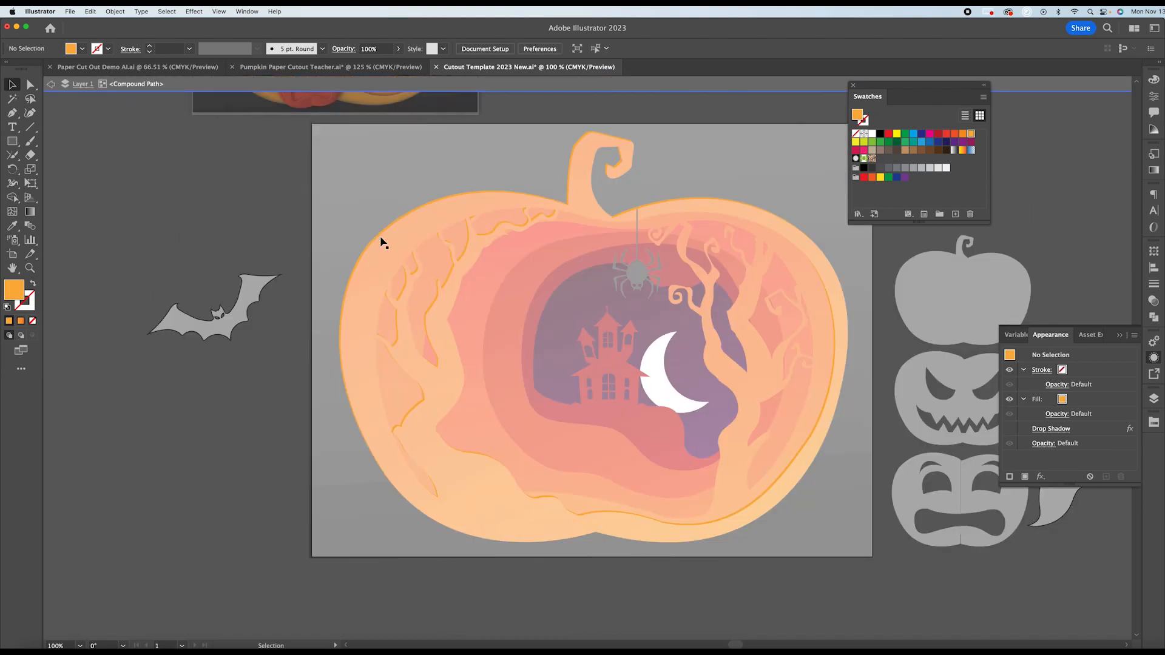
left_click(379, 236)
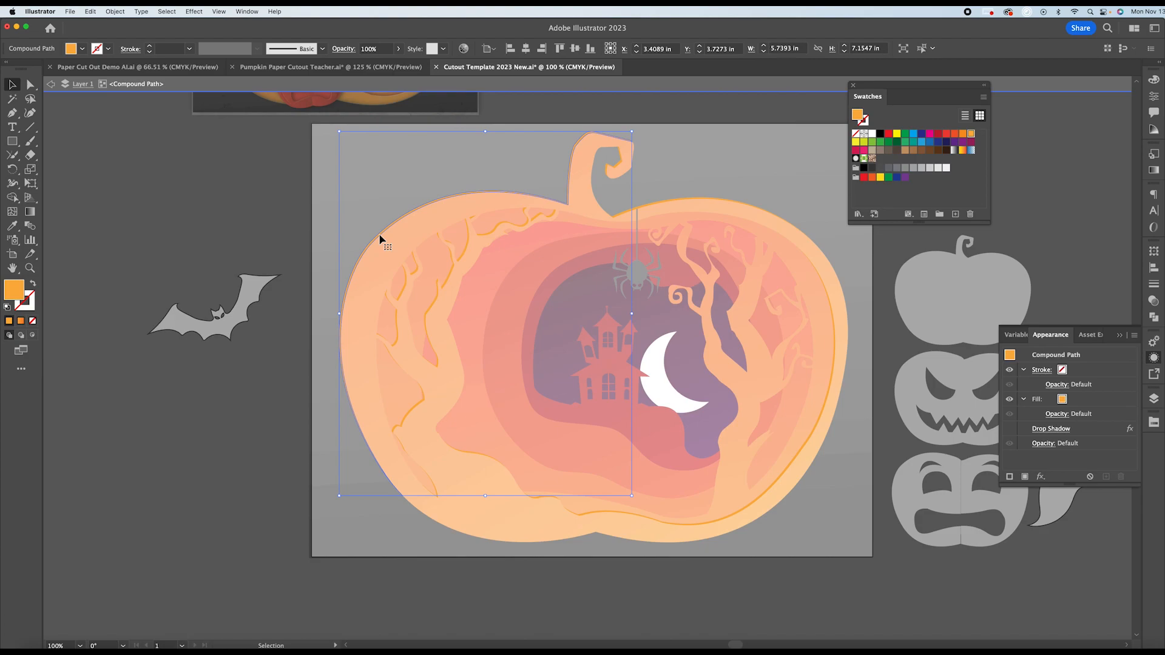
left_click(273, 238)
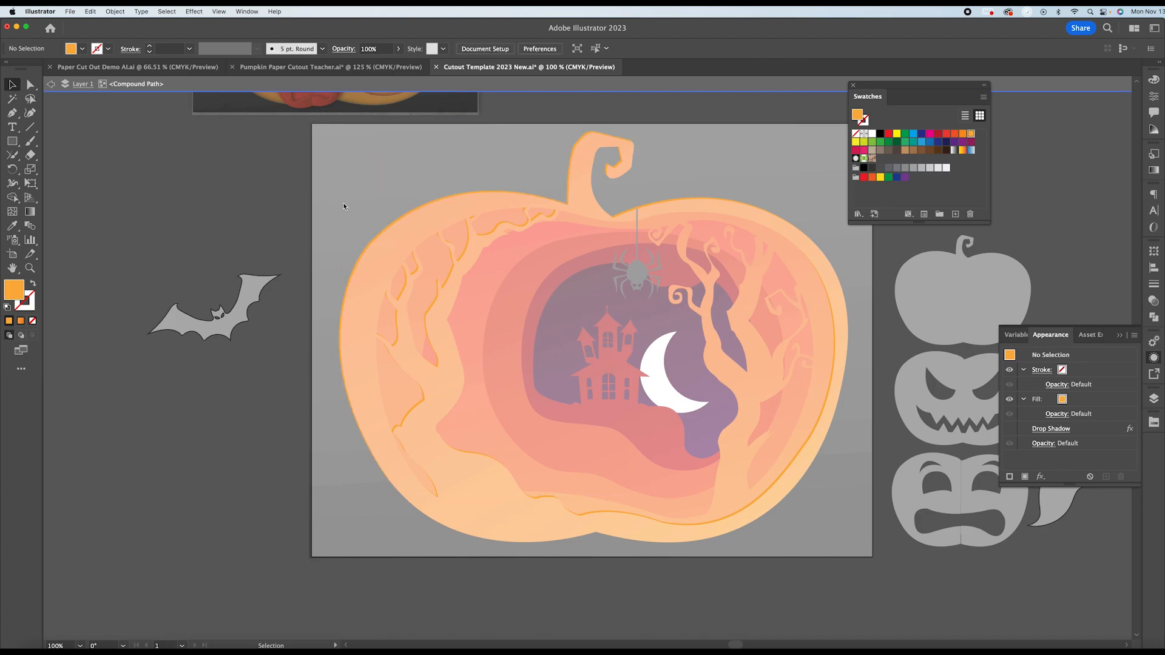
left_click(376, 235)
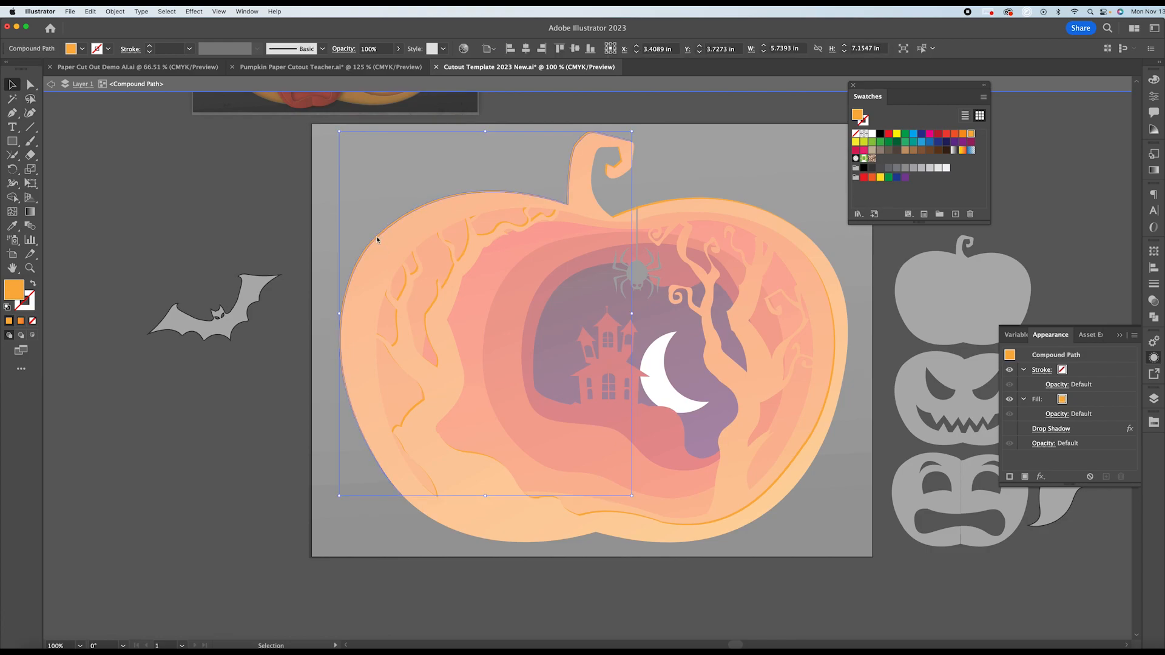
key("Delete")
double_click(262, 263)
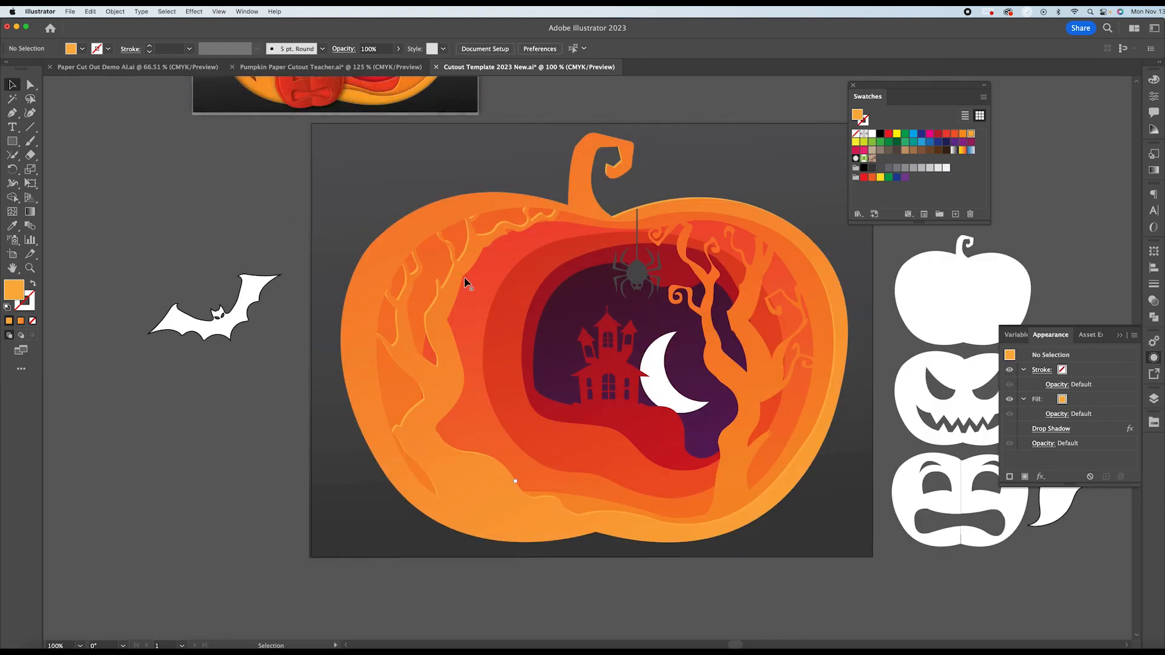
Delete the highlight slivers along the pumpkin's upper right outer edge and inside the stem's curl, keeping the inner-edge highlights.
scroll(462, 279, "down", 3)
scroll(461, 275, "up", 5)
scroll(461, 275, "down", 3)
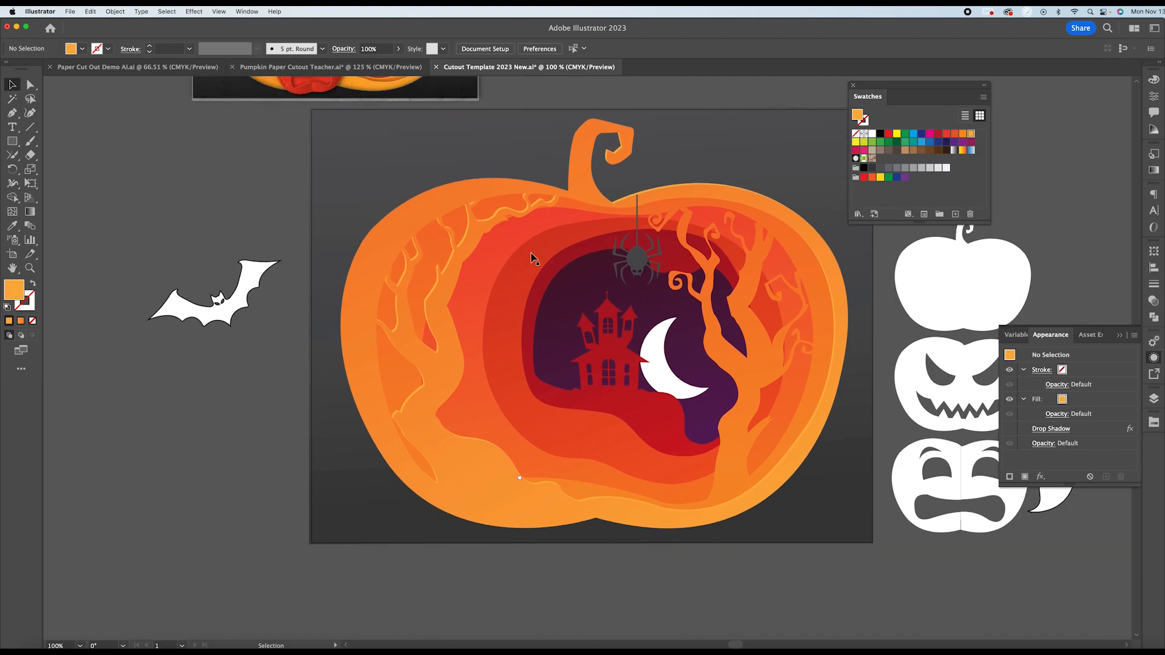
left_click(663, 194)
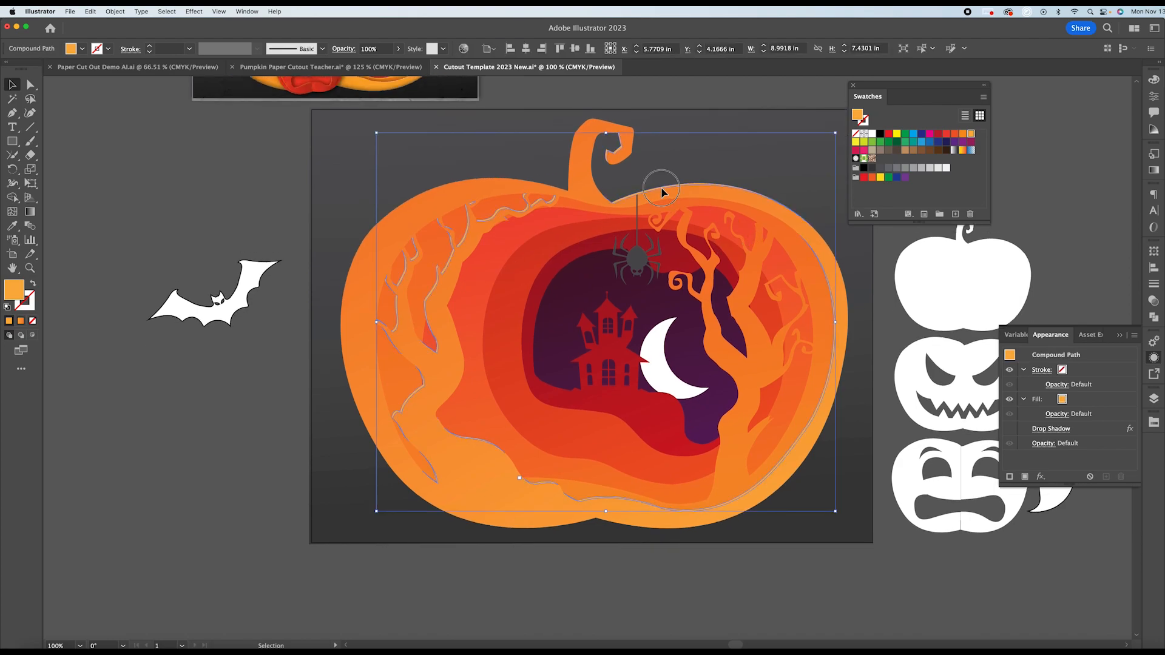
double_click(663, 193)
left_click(623, 130)
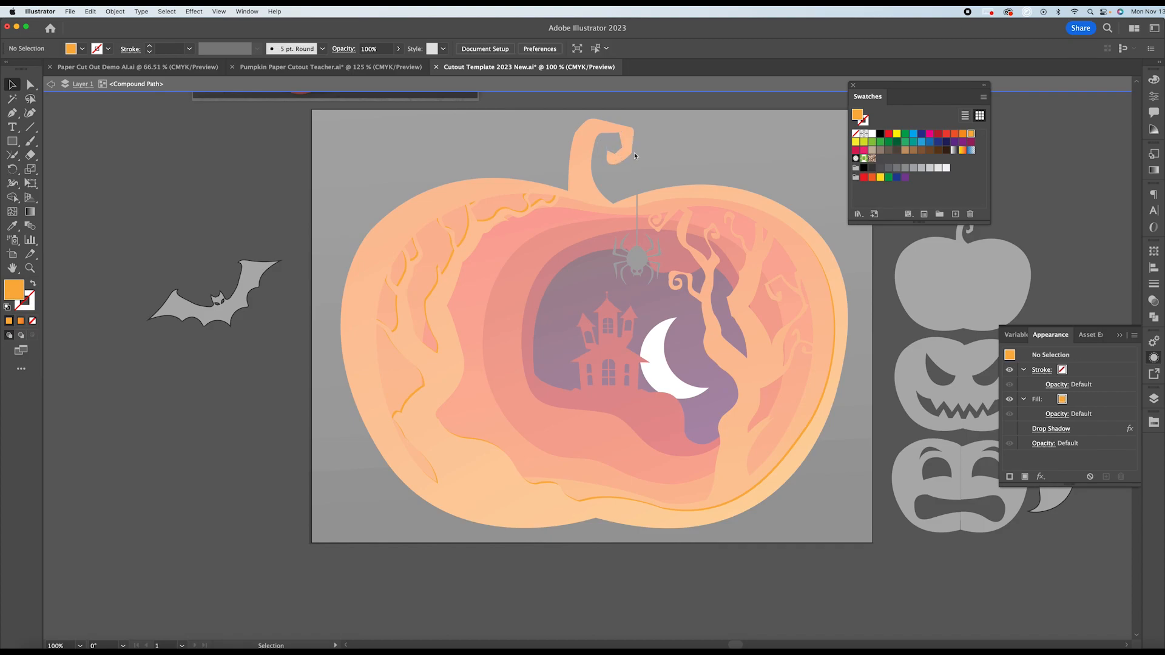
double_click(279, 149)
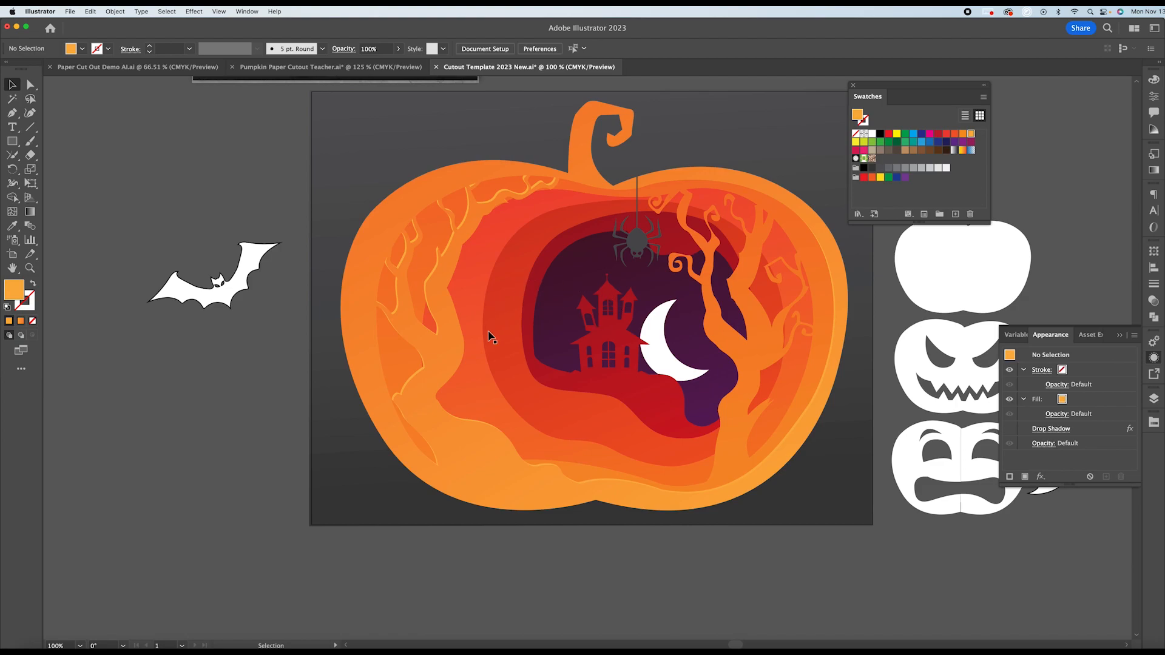
left_click(465, 225)
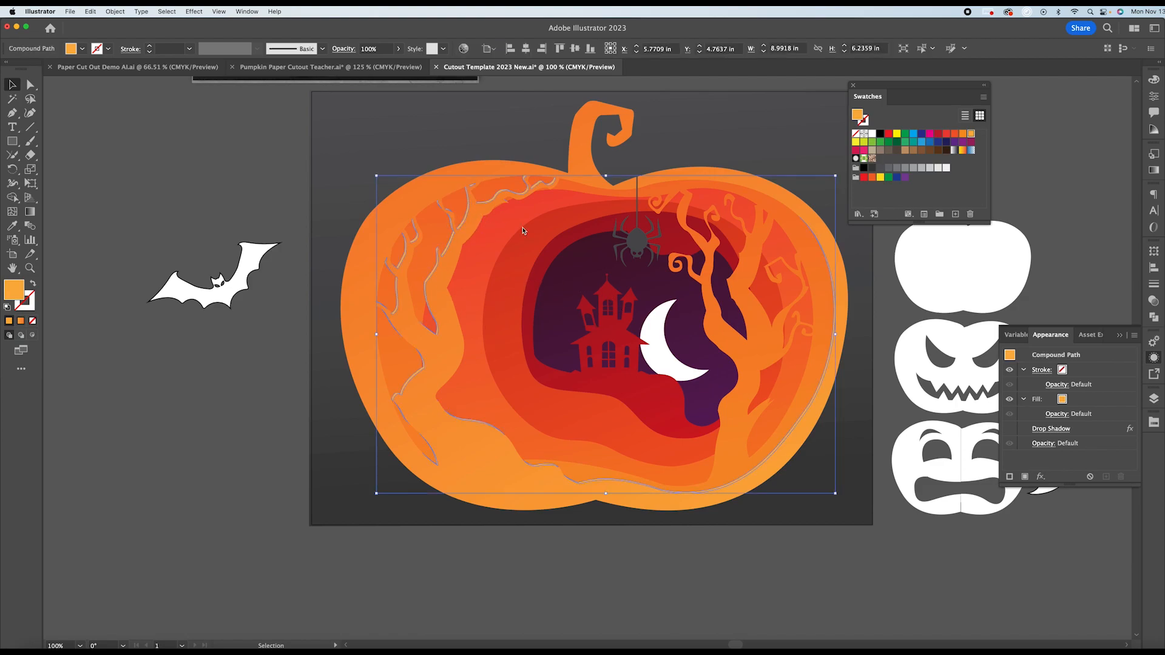
left_click(881, 336)
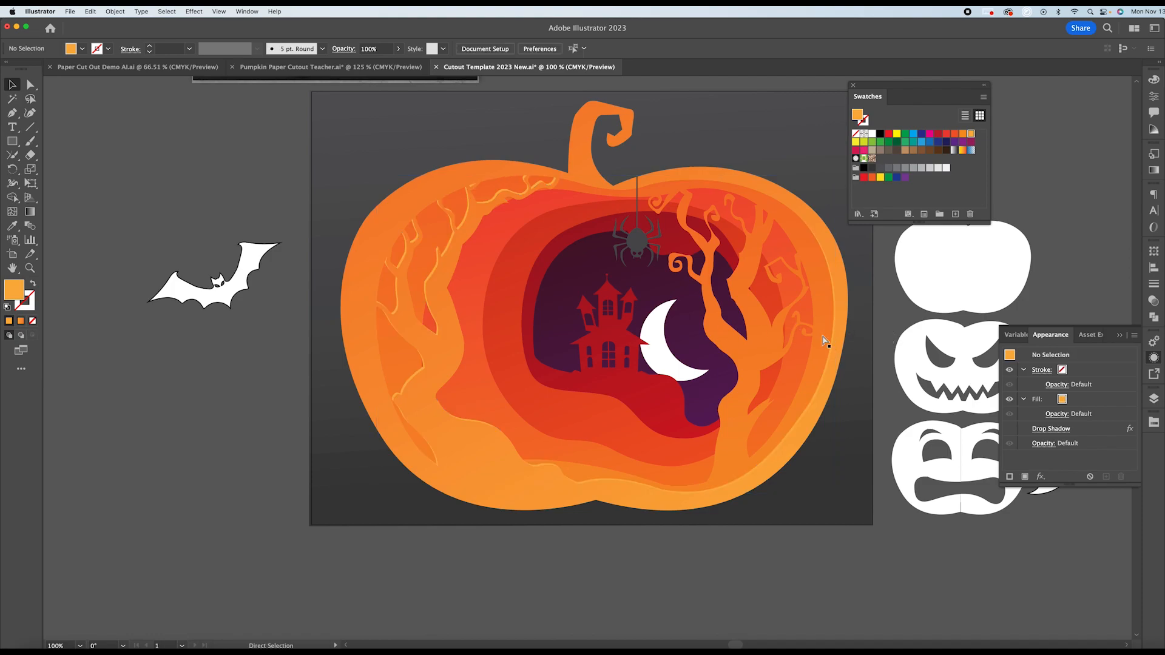
Isolate the darker orange ring shape with the right-hand tree and move the Swatches panel clear of the artwork.
key("super+equal")
scroll(609, 341, "up", 5)
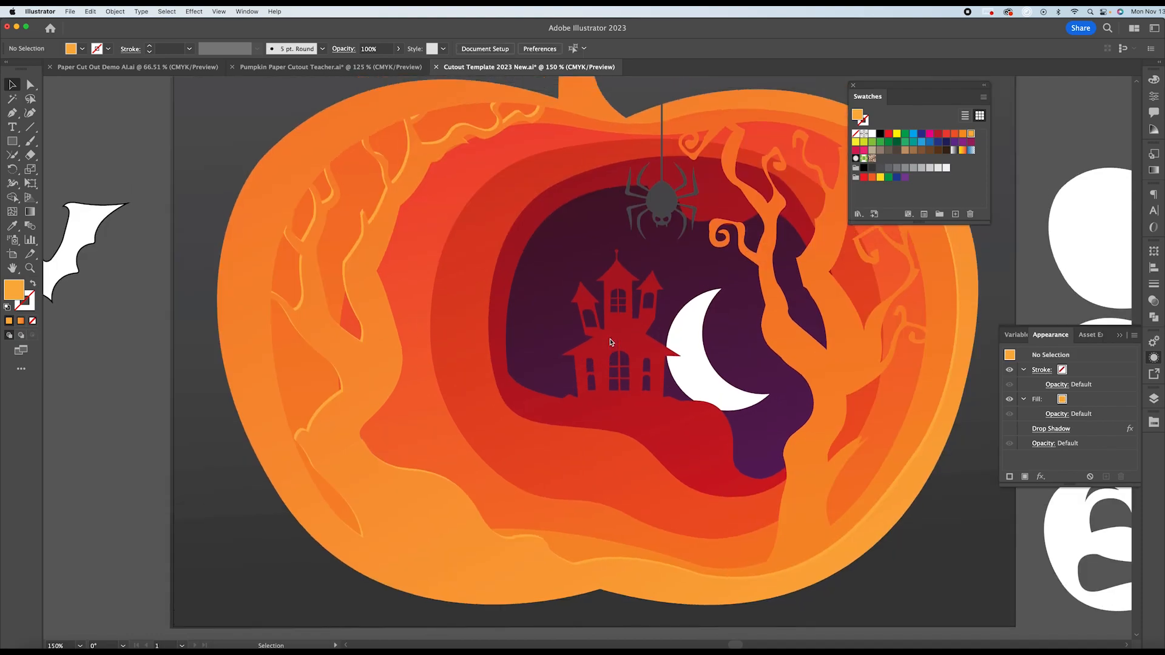
scroll(610, 341, "up", 4)
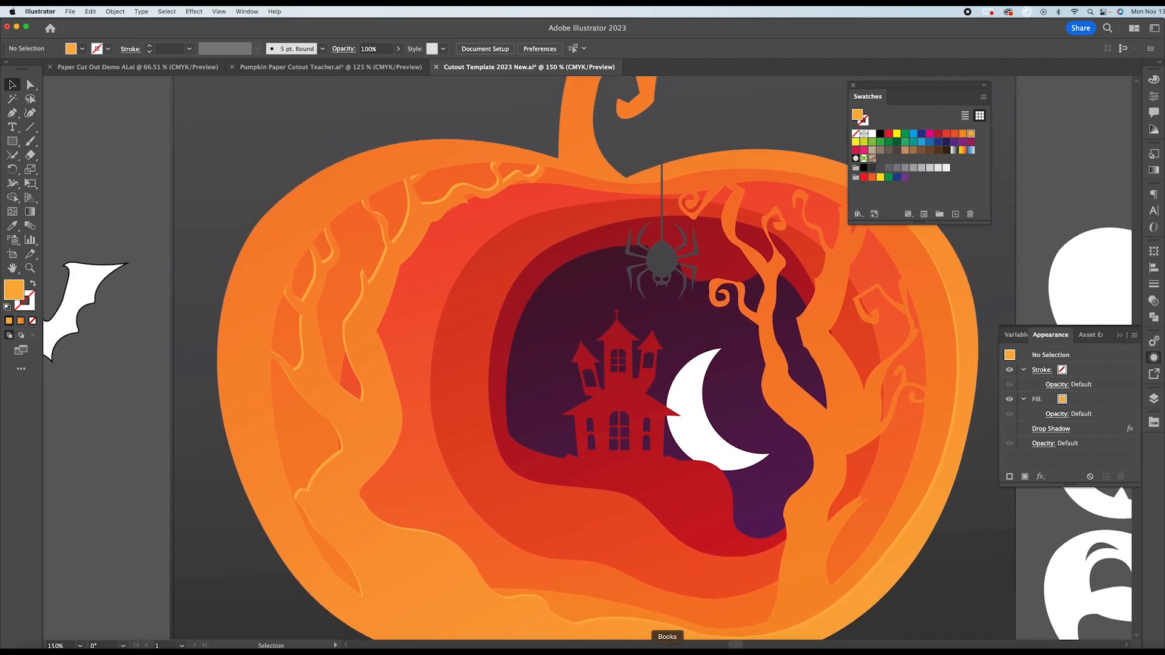
scroll(776, 601, "down", 4)
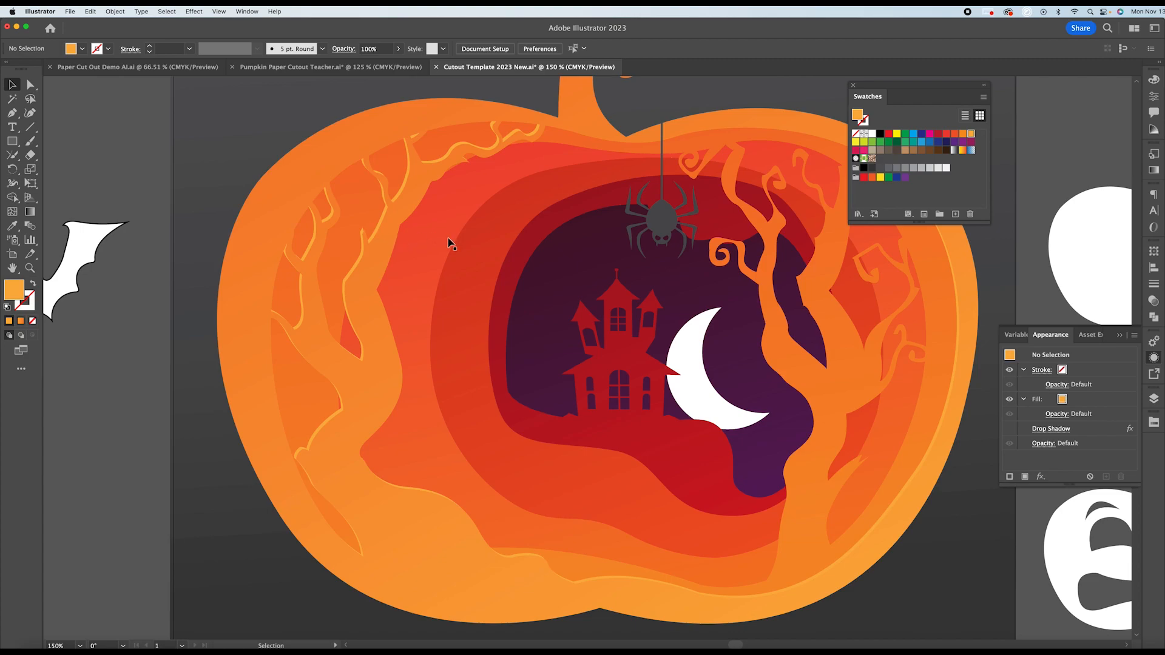
left_click(366, 209)
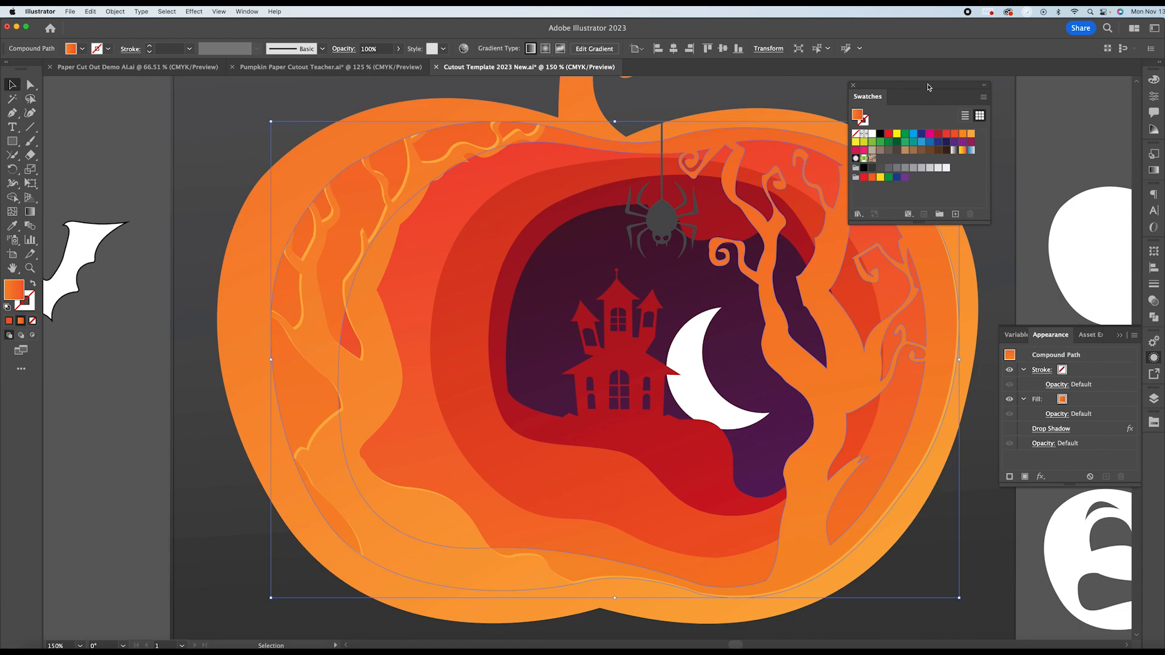
left_click_drag(910, 86, 1069, 98)
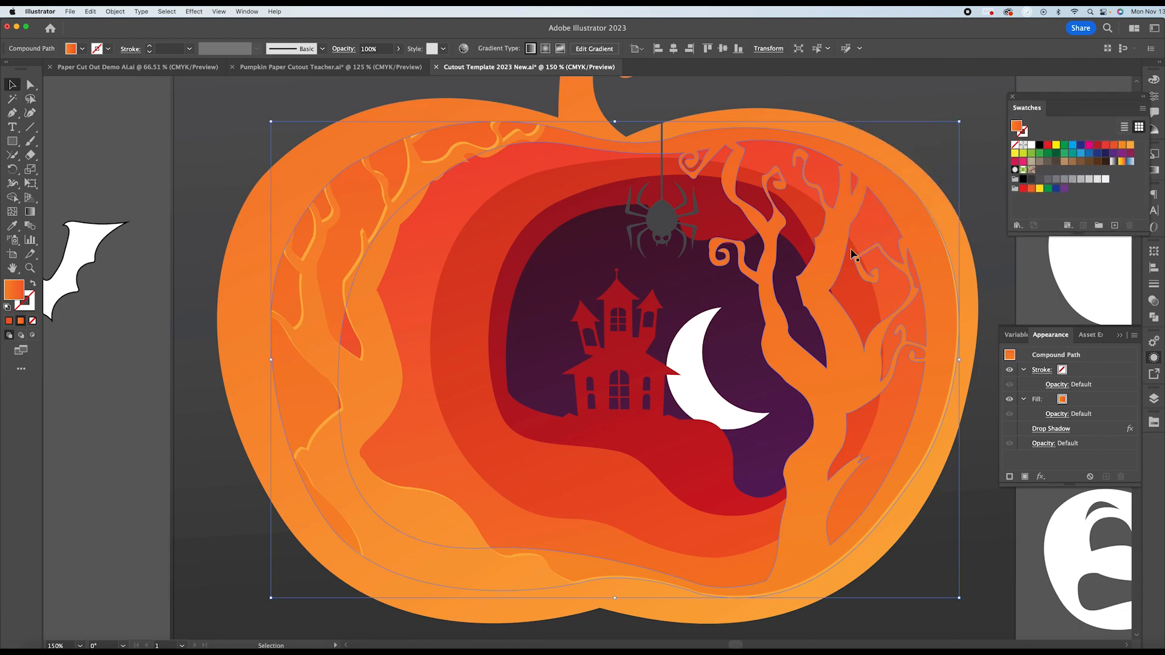
double_click(836, 335)
left_click(837, 335)
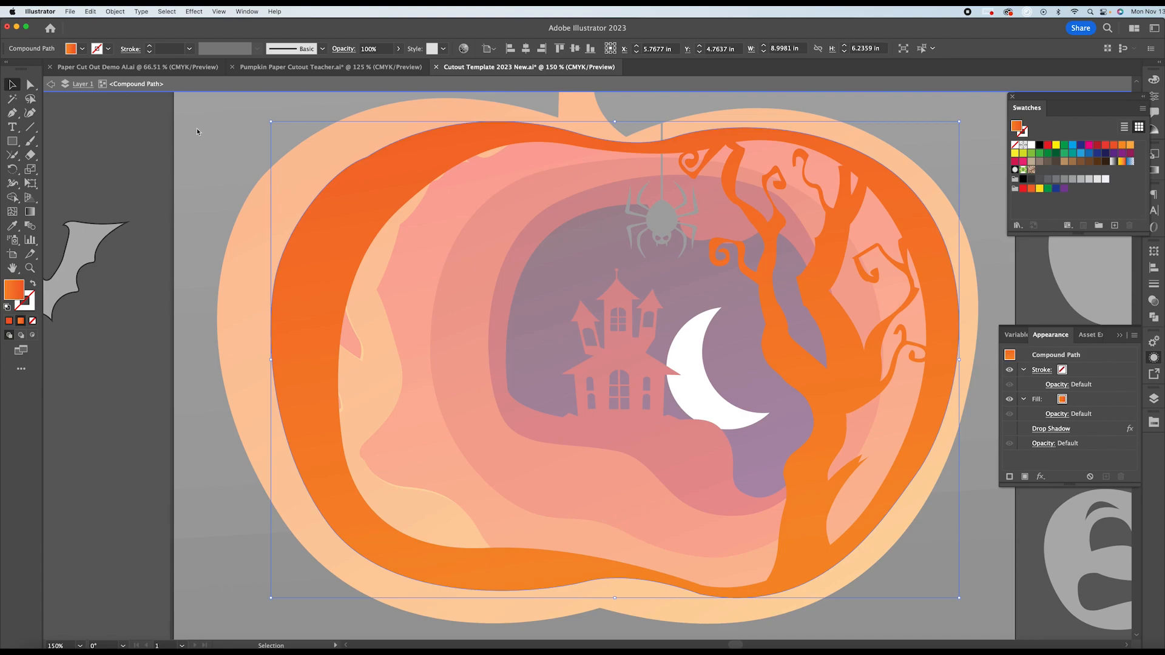
Duplicate the isolated tree-and-ring shape in place and fill the copy with yellow.
left_click(157, 108)
left_click_drag(157, 108, 982, 624)
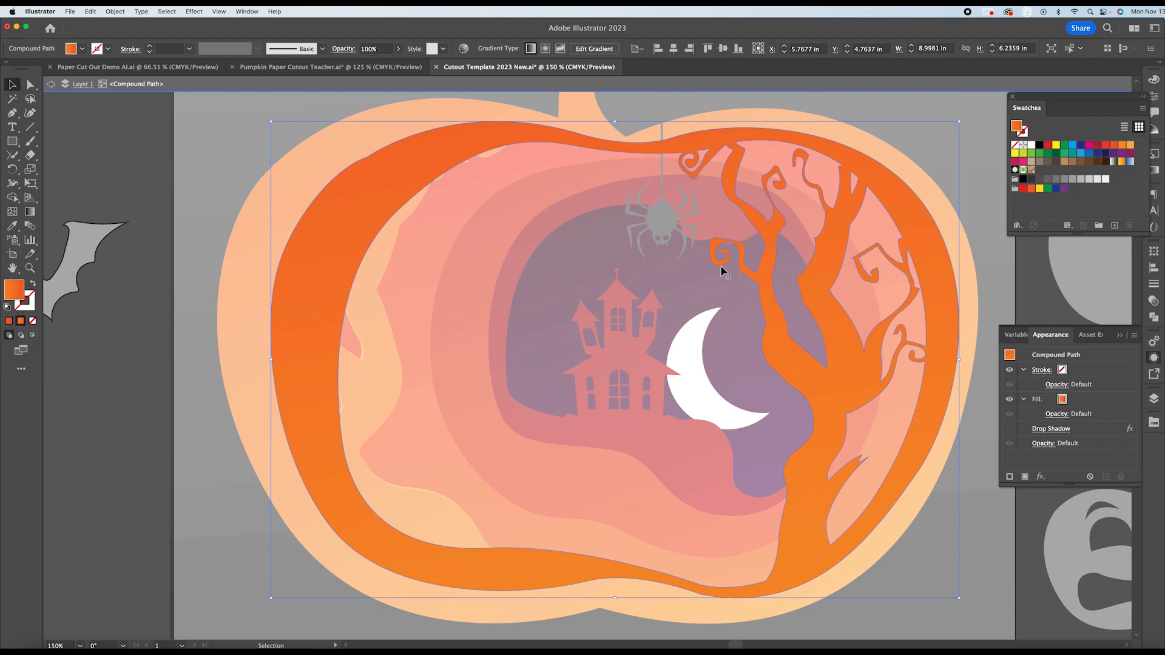
key("a")
key("v")
key("a")
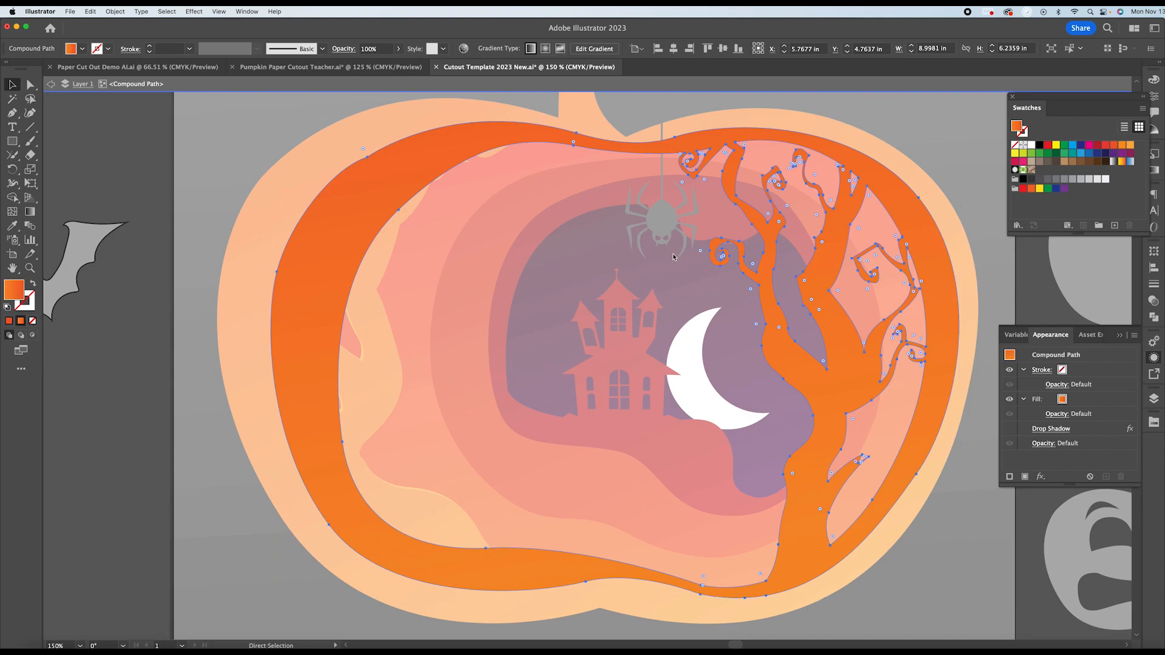
key("v")
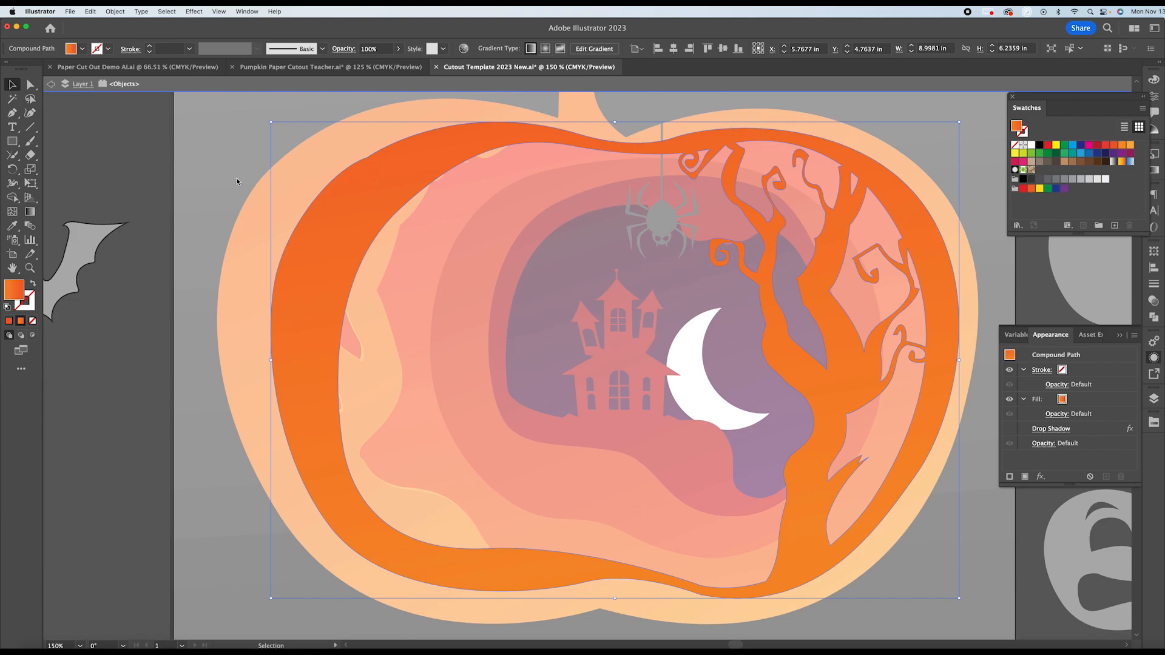
left_click(1056, 145)
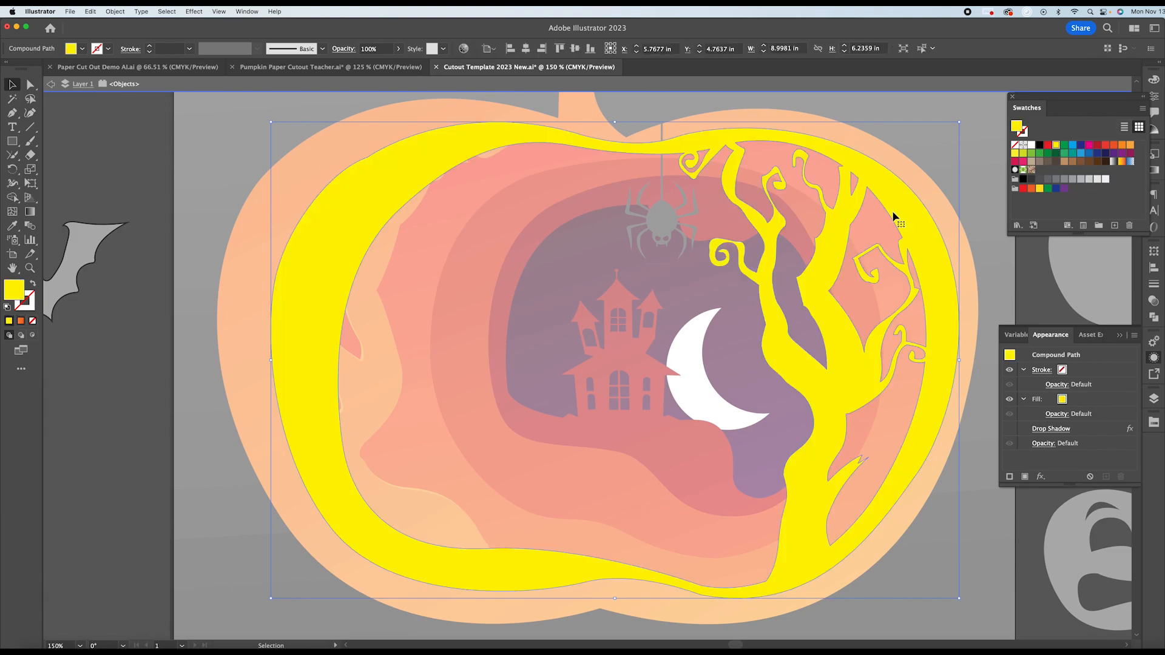
Paste another copy of the tree-and-ring shape in front of the yellow one and fill it with white.
key("a")
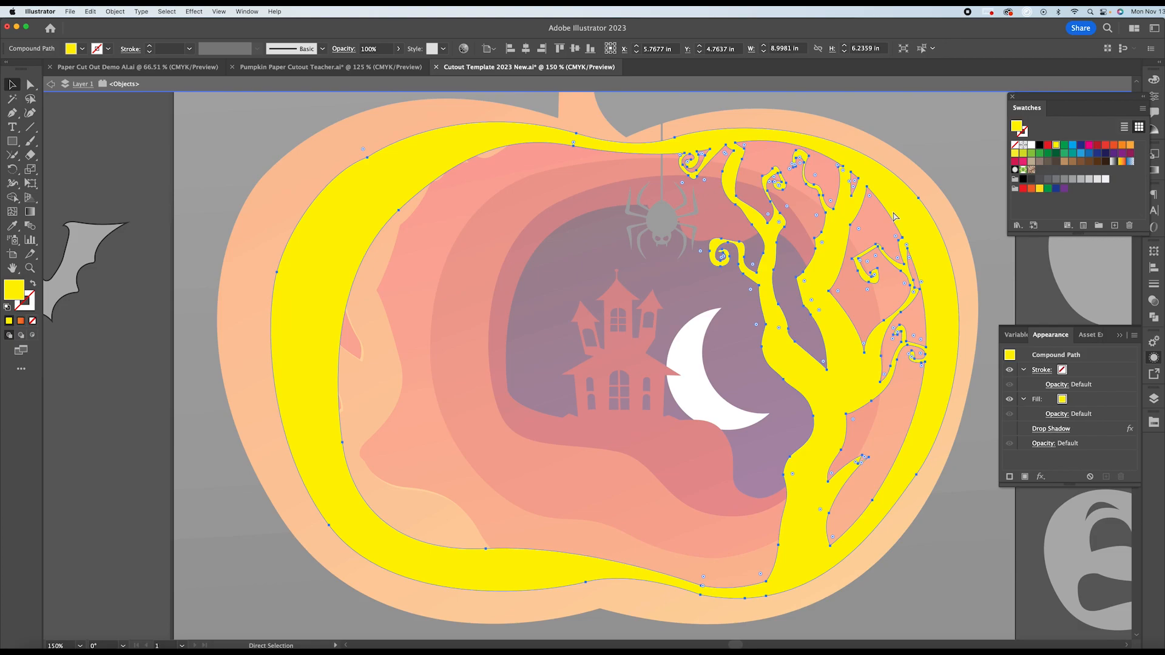
key("super+z")
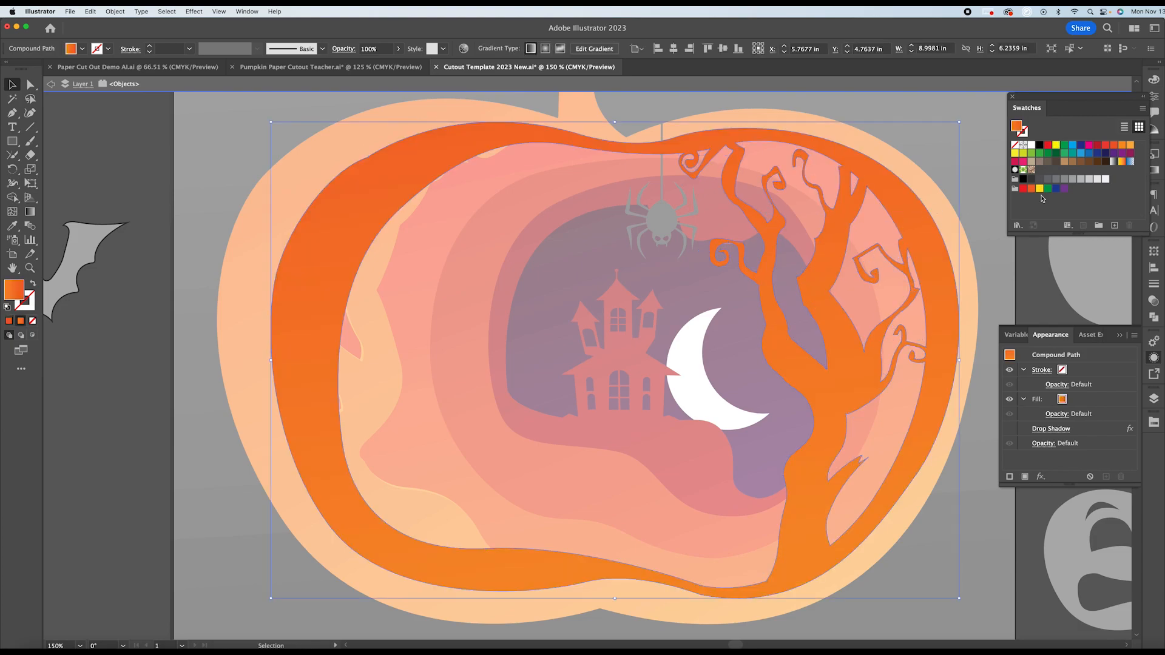
left_click(1031, 145)
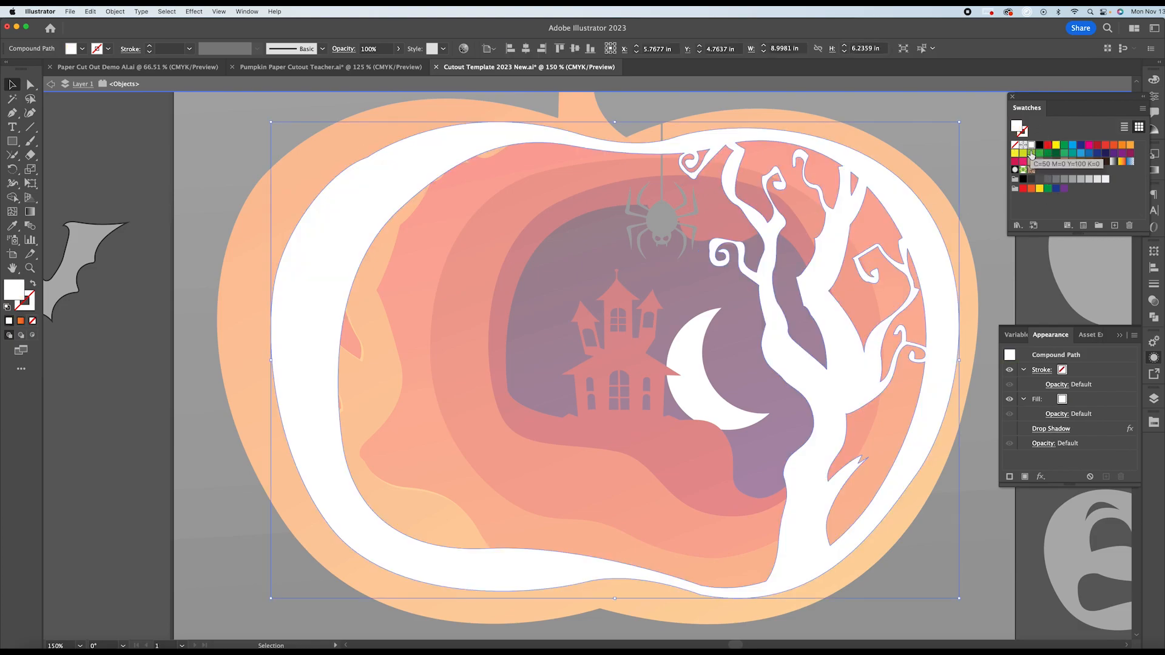
Nudge the white copy two increments left and three increments up so it is offset from the yellow copy.
key("Left")
key("Left")
key("Up")
key("Up")
key("Up")
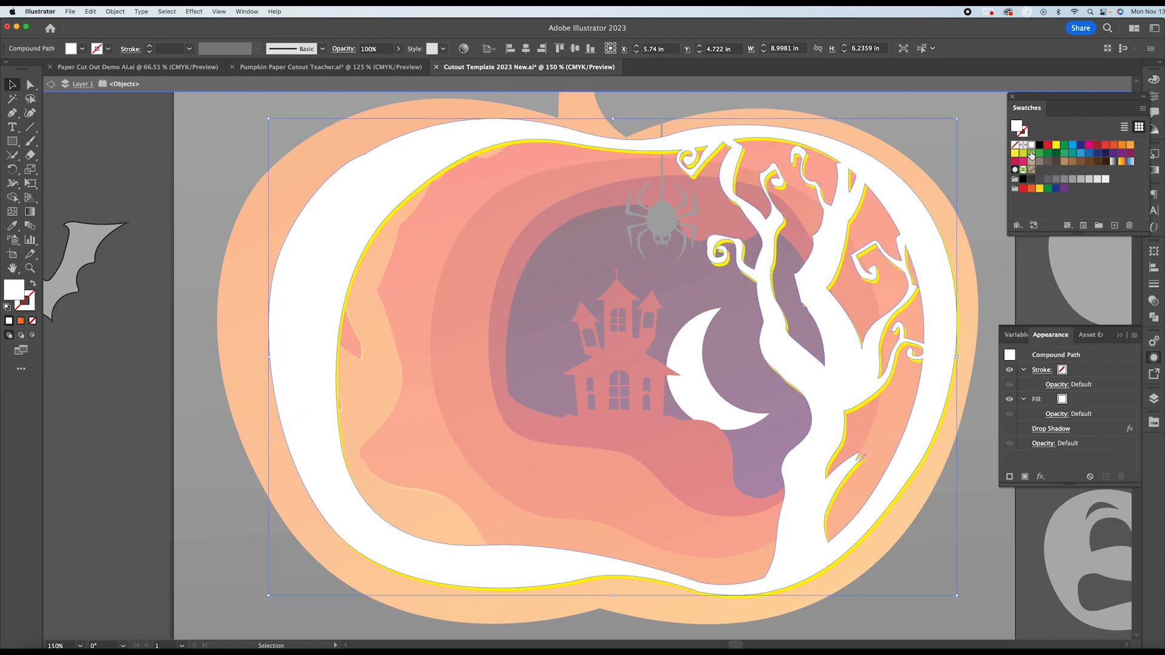
Select both the yellow and white copies and remove their overlapping area with the Shape Builder tool.
left_click(949, 416)
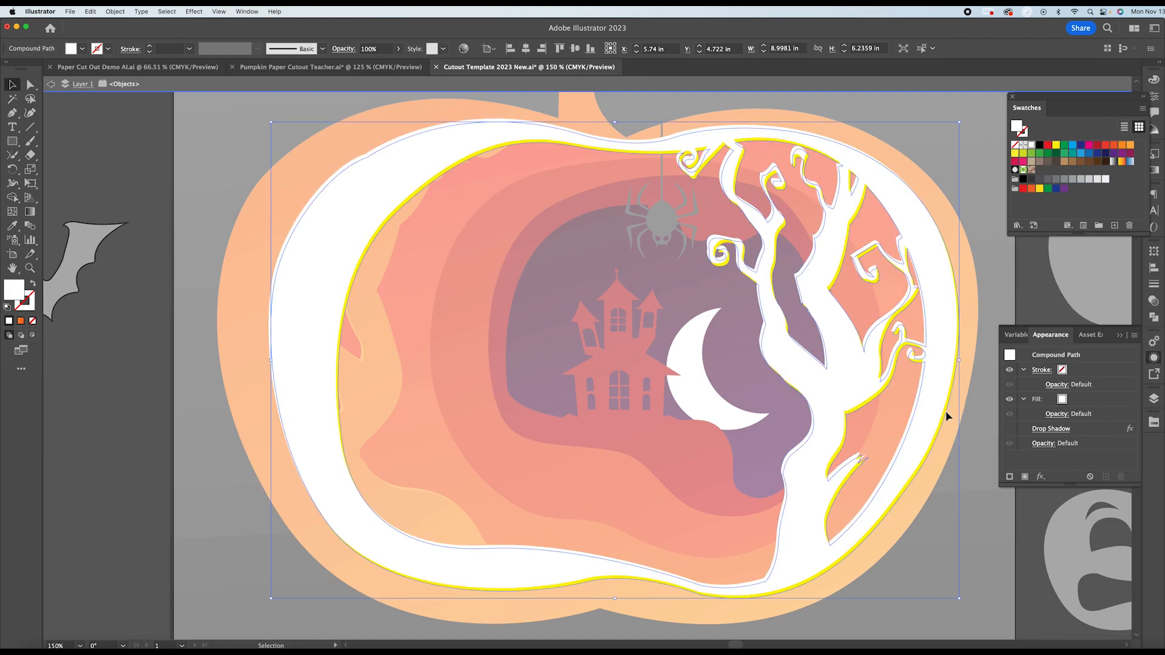
left_click(937, 412, "shift")
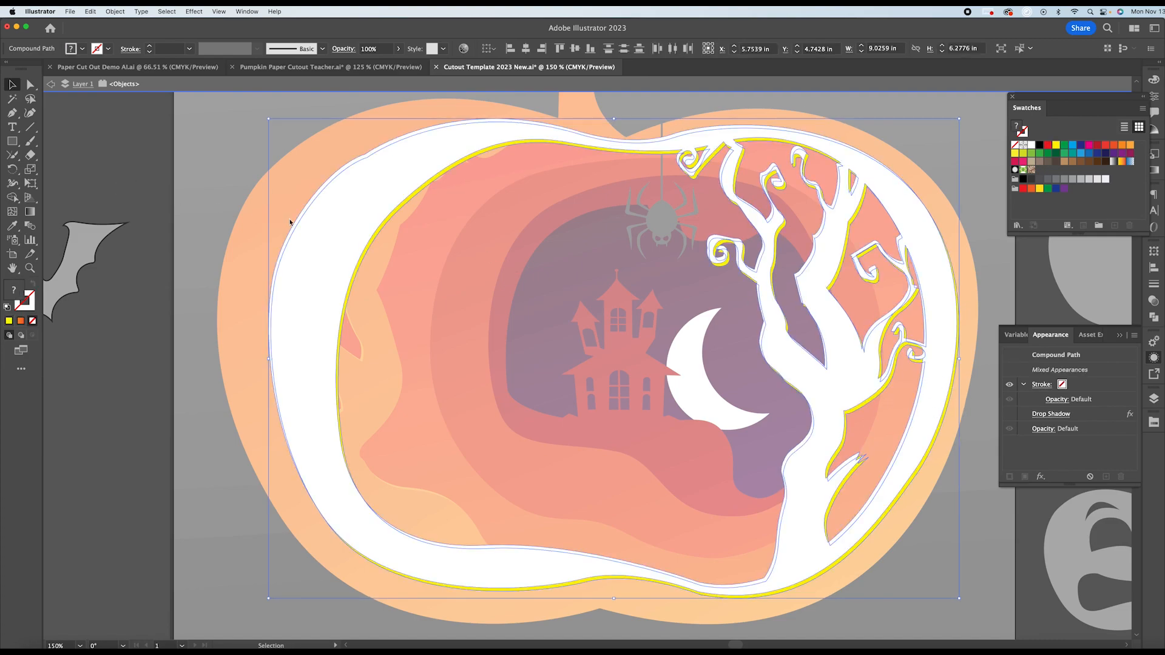
left_click(12, 197)
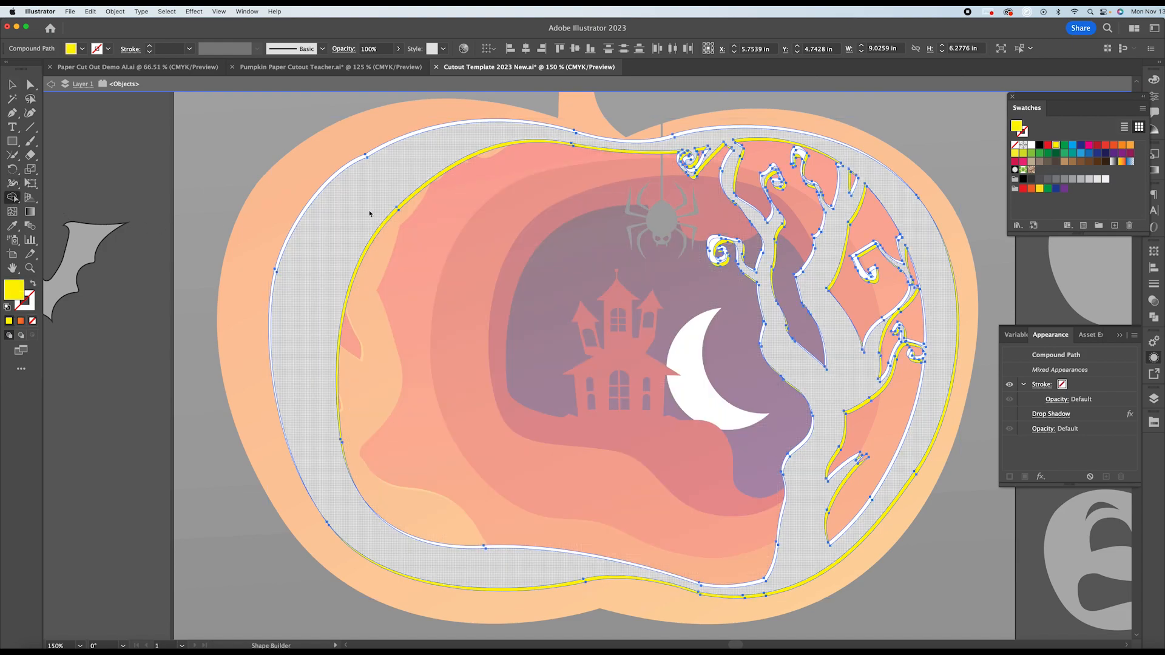
left_click(385, 228)
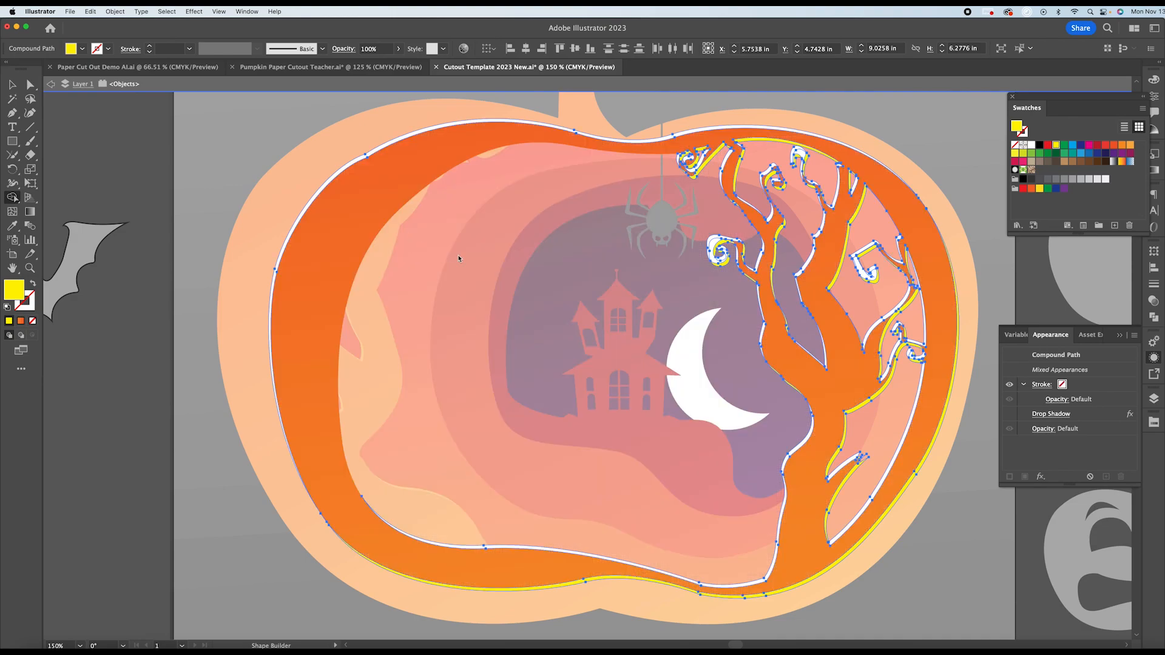
Remove the yellow slivers along the ring's lower outer edge, beside the tree trunk and on the lower right branches.
left_click(886, 505)
left_click(840, 499)
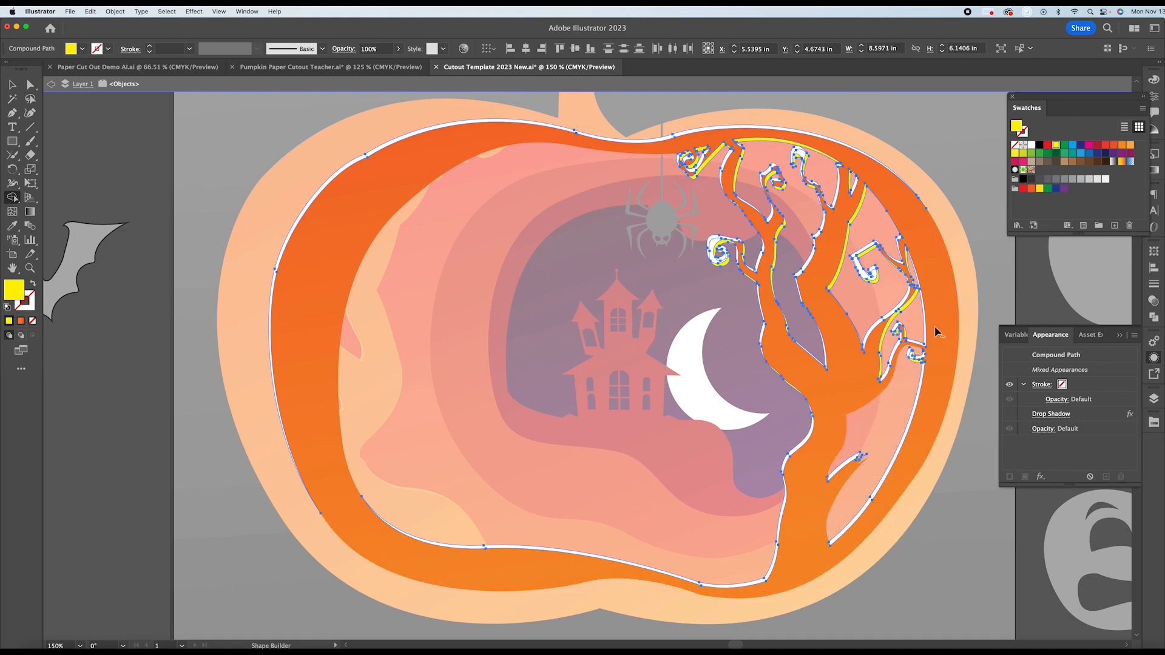
left_click(912, 319)
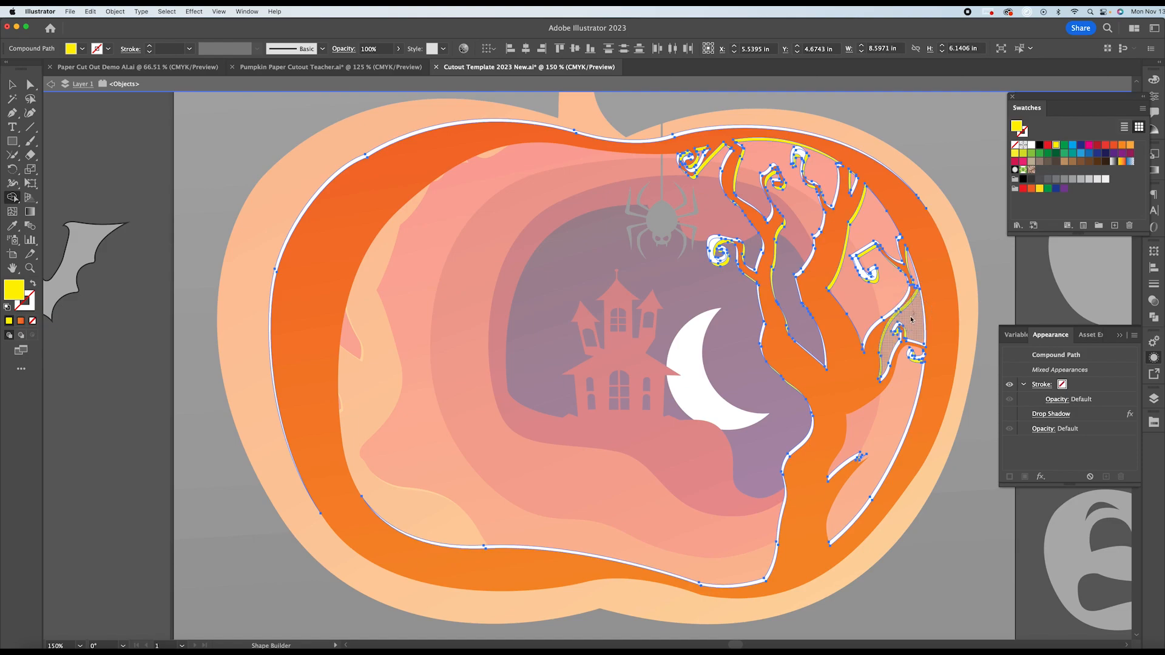
left_click(918, 364)
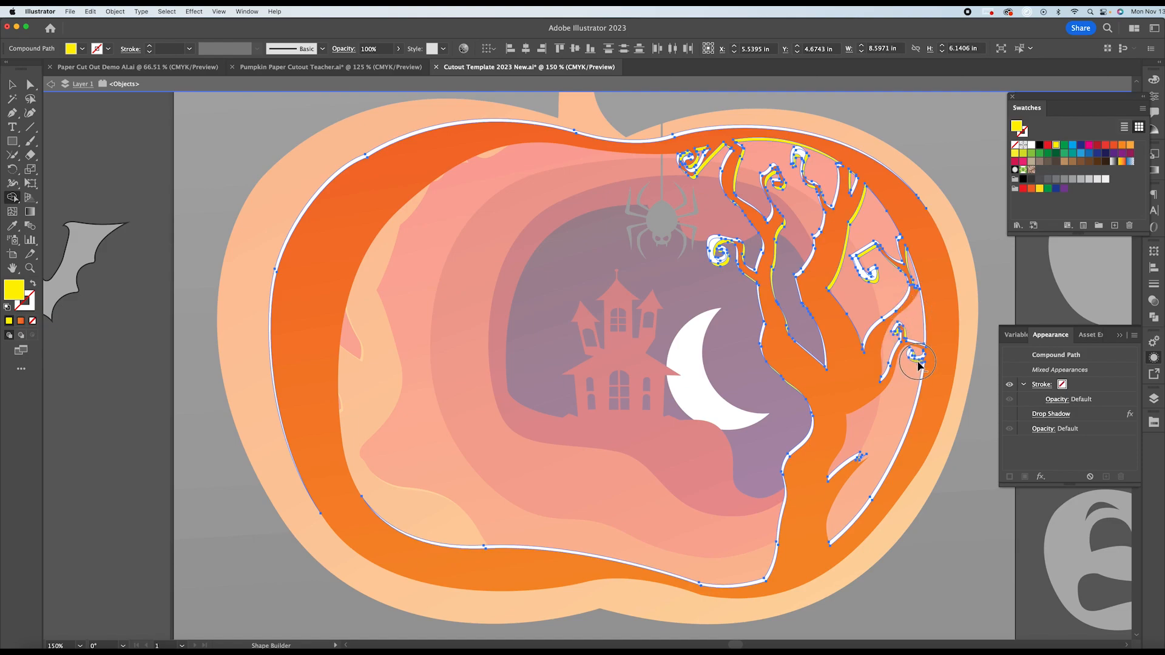
Remove the yellow slivers from the tree's upper right branches and the adjoining inner rim of the ring.
left_click(881, 281)
left_click(906, 258)
left_click(861, 225)
left_click(853, 177)
left_click(853, 177, "alt")
left_click(814, 147, "alt")
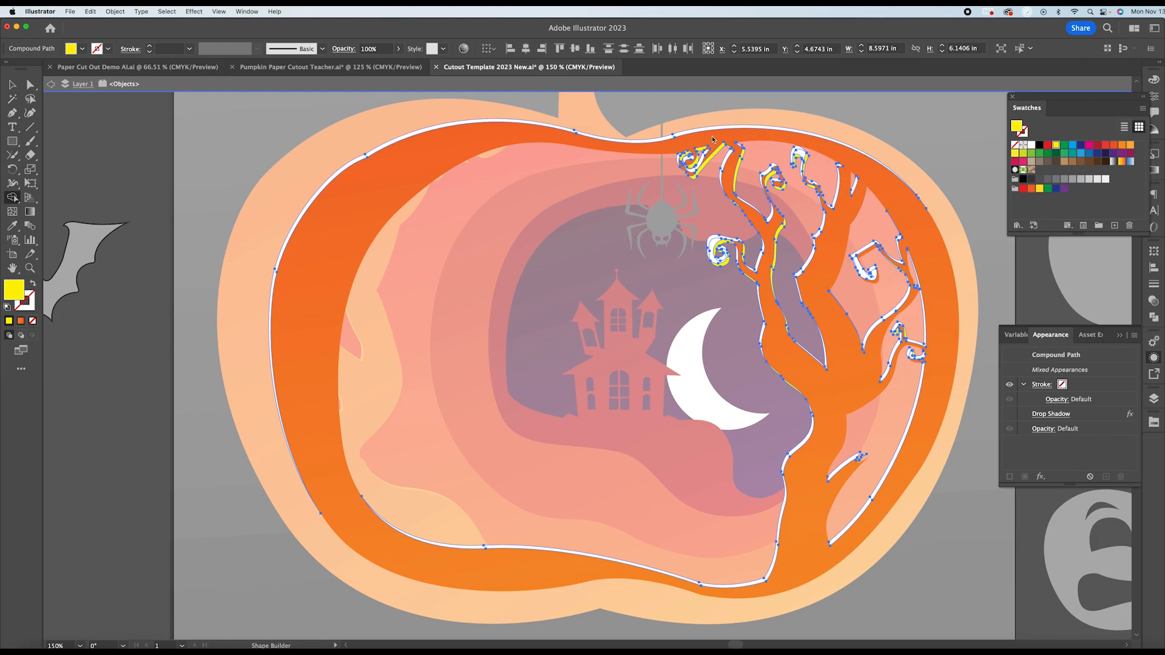
Remove the yellow slivers from the upper-left branch curl, the small central curl and the main middle branch of the right-hand tree.
left_click(710, 160)
left_click(687, 157)
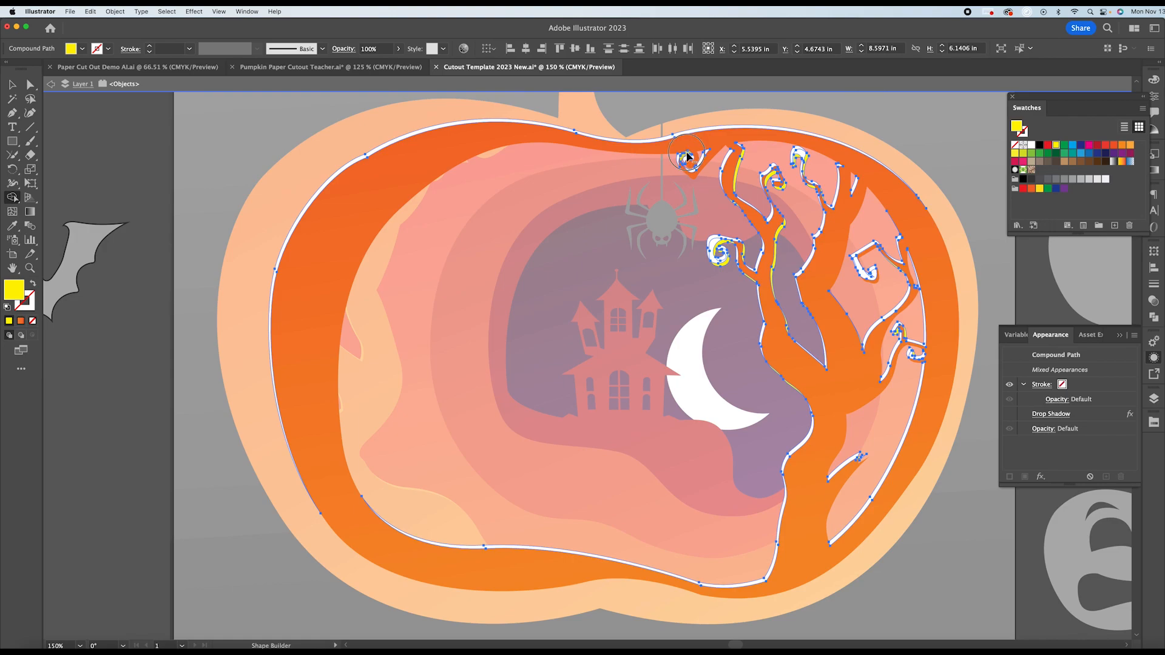
left_click(774, 176)
left_click(782, 189)
left_click(779, 243)
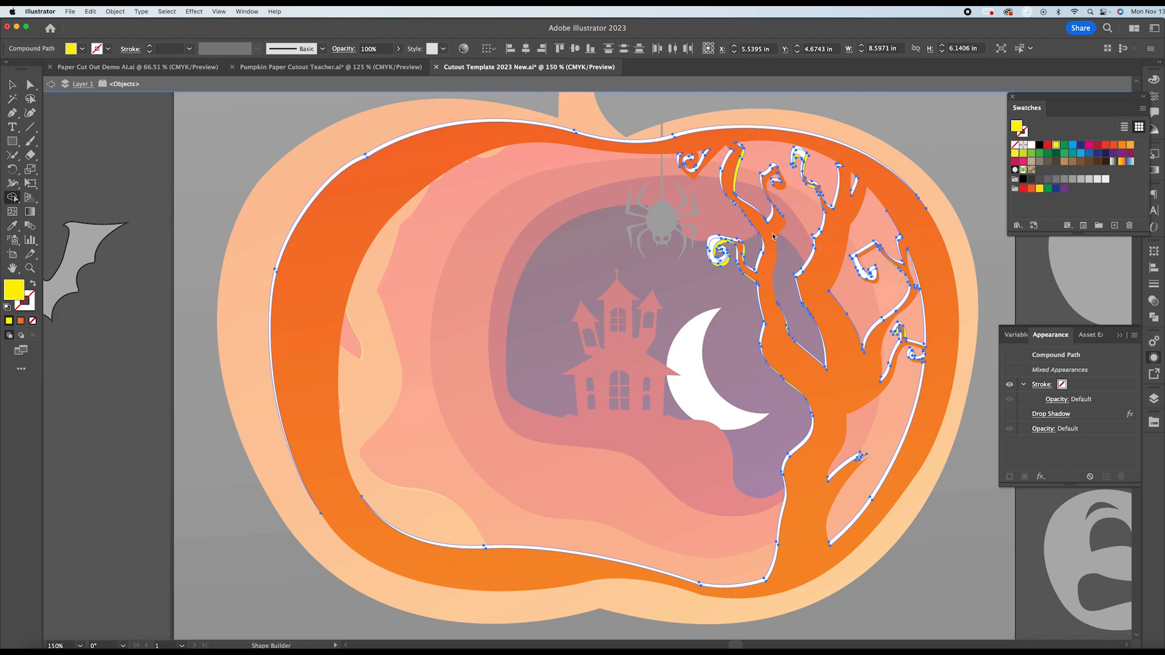
Remove the yellow slivers from the tree's leftmost spiral branch and from the upper middle branch.
left_click(739, 247)
left_click(721, 241)
left_click(719, 261)
left_click(741, 172)
Trim the leftover slivers from the tree's top curl, the trunk's left edge and the lower right curl with Shape Builder.
left_click(806, 160, "alt")
left_click(795, 160, "alt")
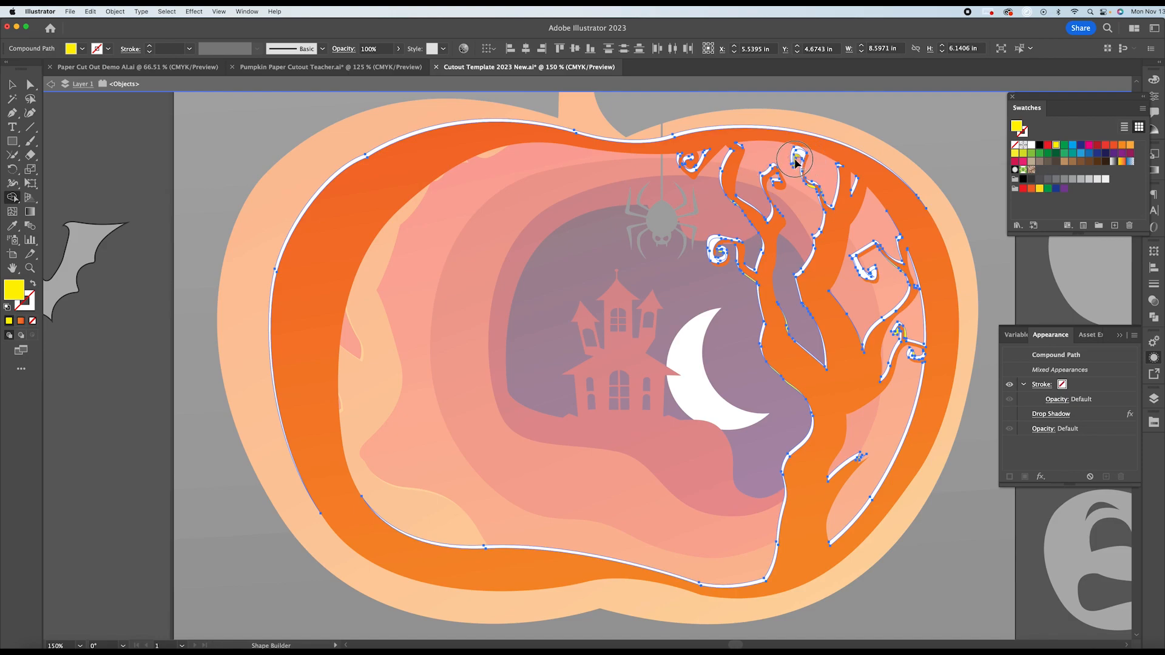
left_click(812, 185)
scroll(844, 355, "down", 2)
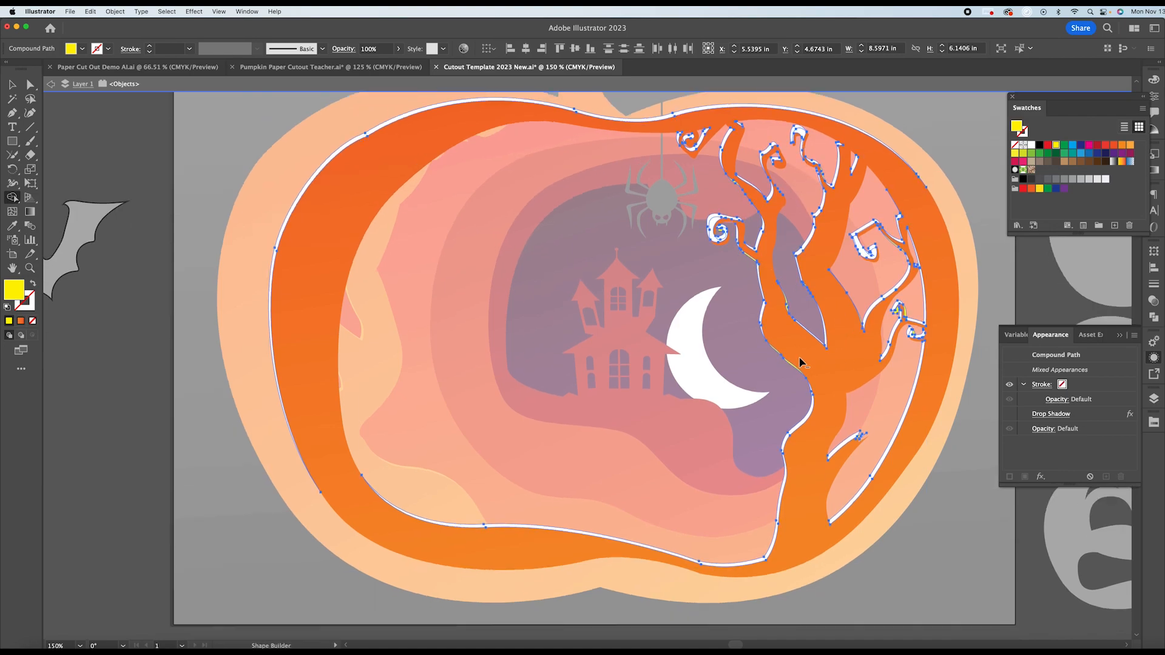
left_click(774, 304, "alt")
left_click(905, 315)
Remove the white strip along the ring's outer edge, keeping the highlights on its inner cutout and the tree.
scroll(504, 253, "up", 3)
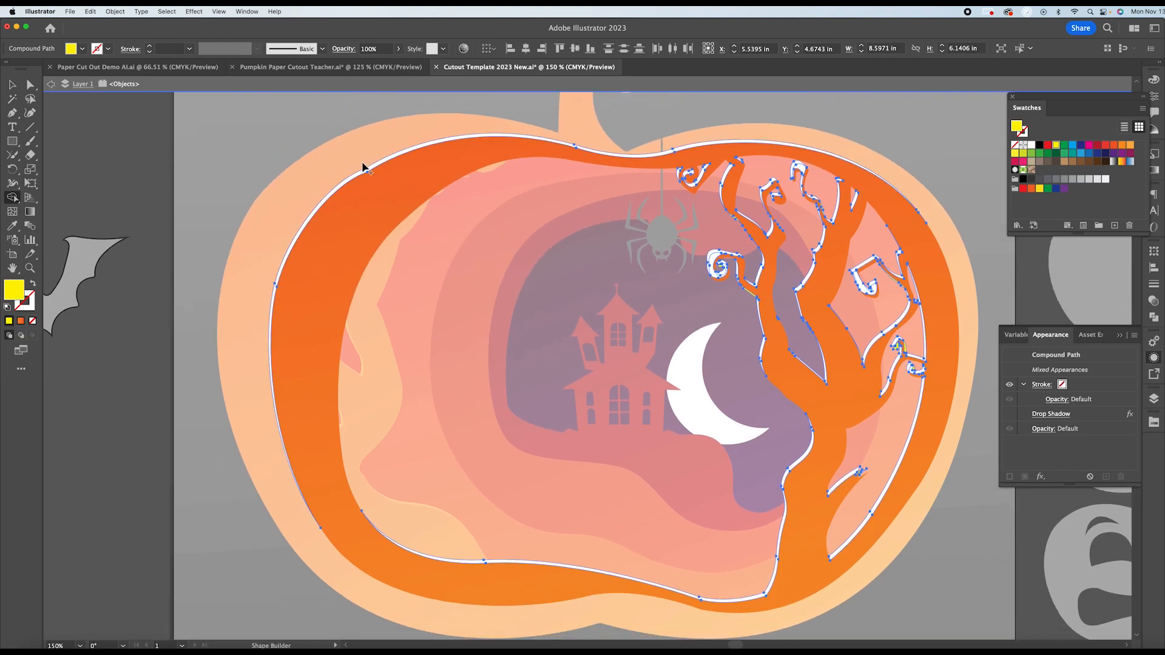
left_click_drag(352, 156, 401, 193)
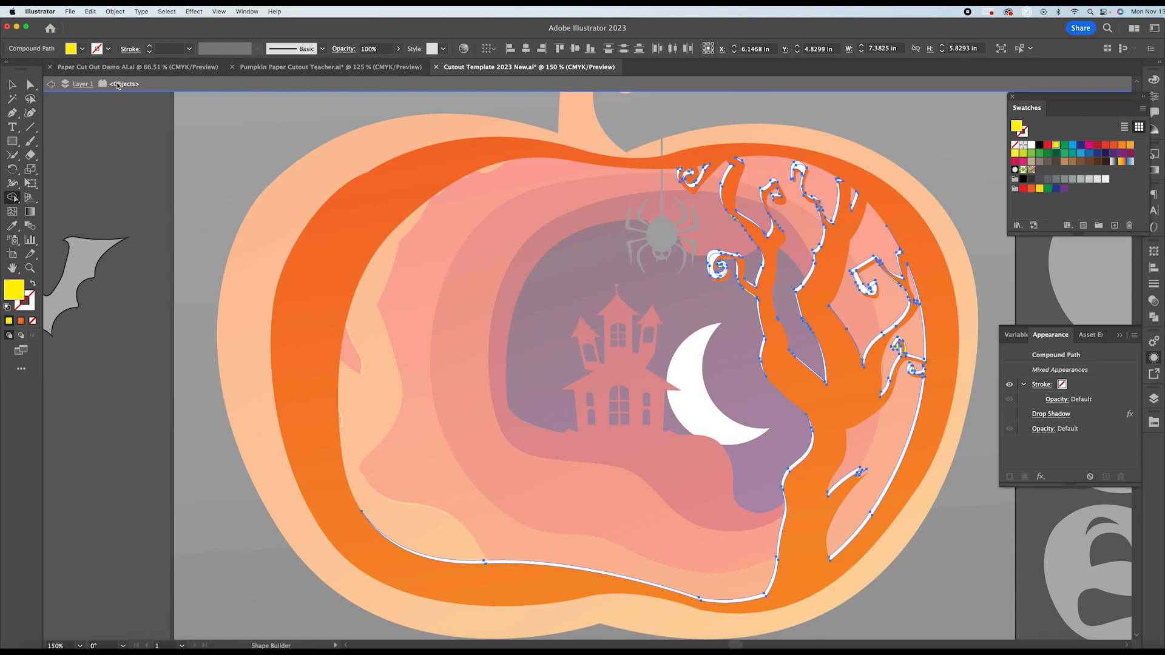
Exit the ring's isolation mode and undo the deletion of its highlight shapes.
key("super")
key("Delete")
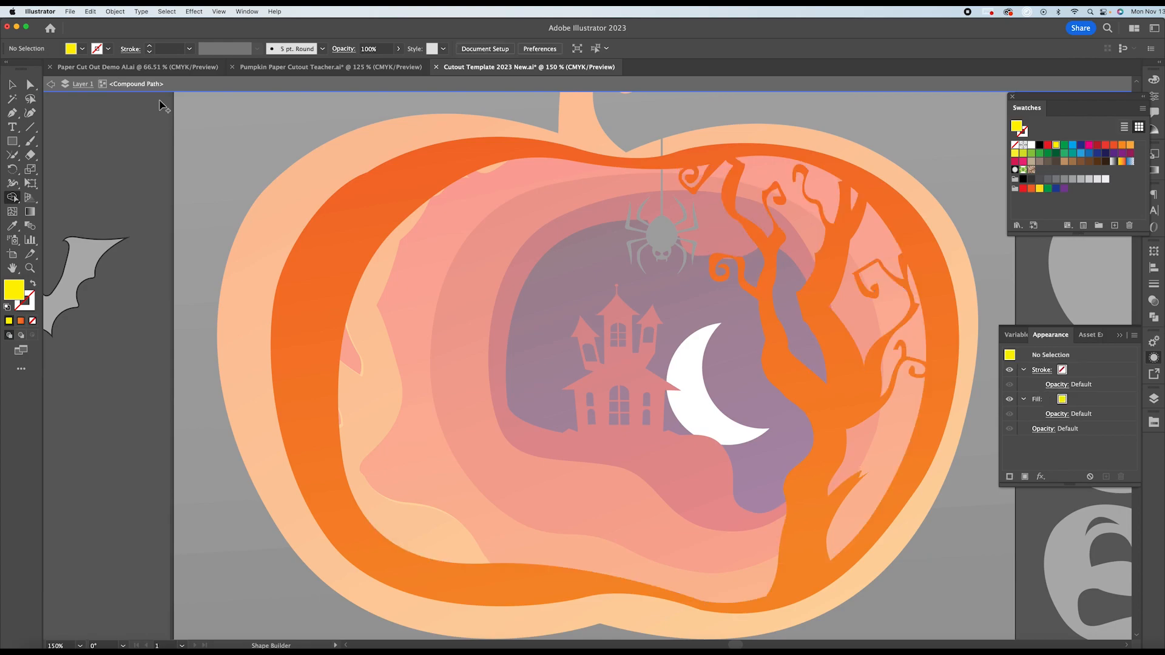
left_click(50, 84)
key("v")
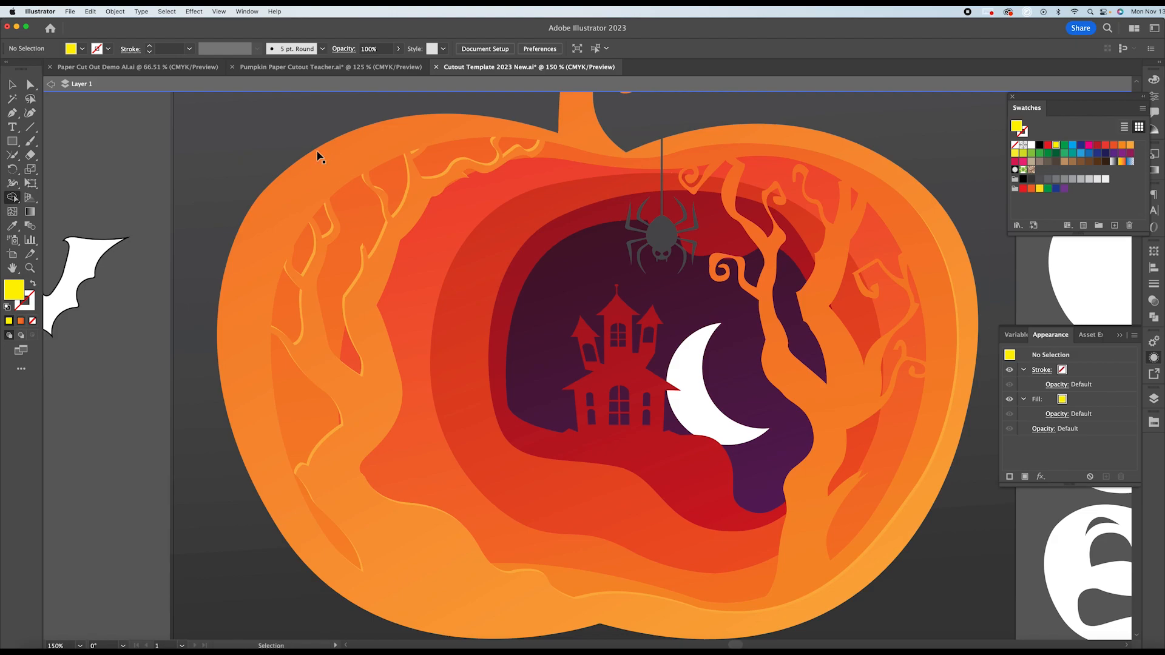
key("super+z")
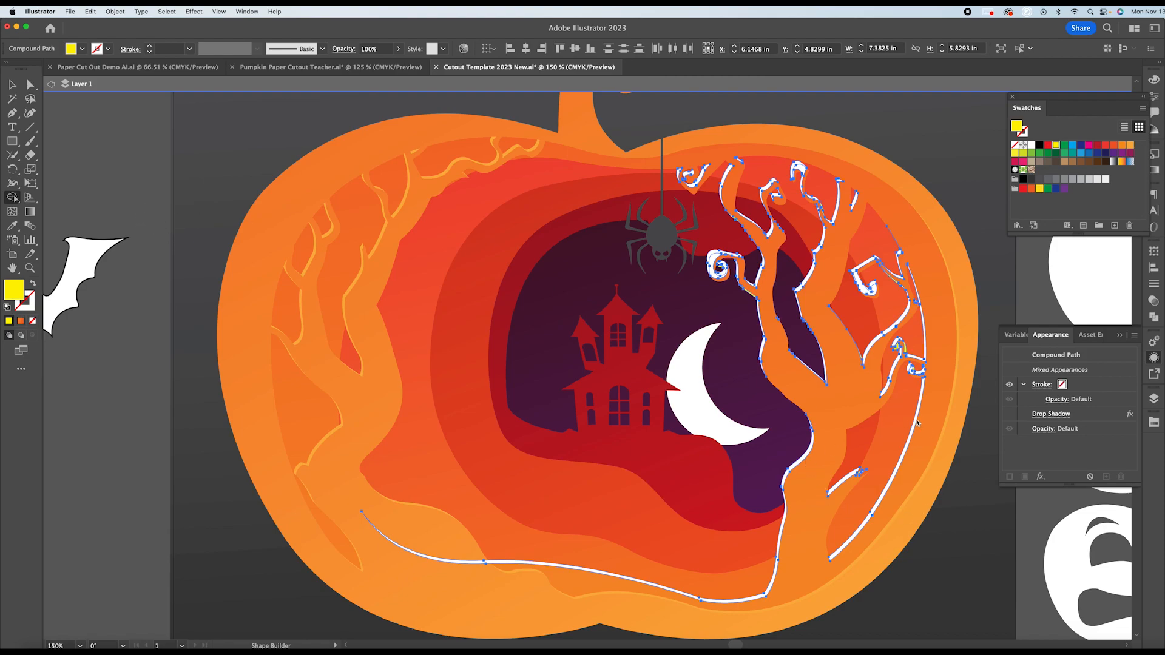
Try filling the white and yellow highlight paths together with the orange swatch, and undo the fill.
left_click(1122, 144)
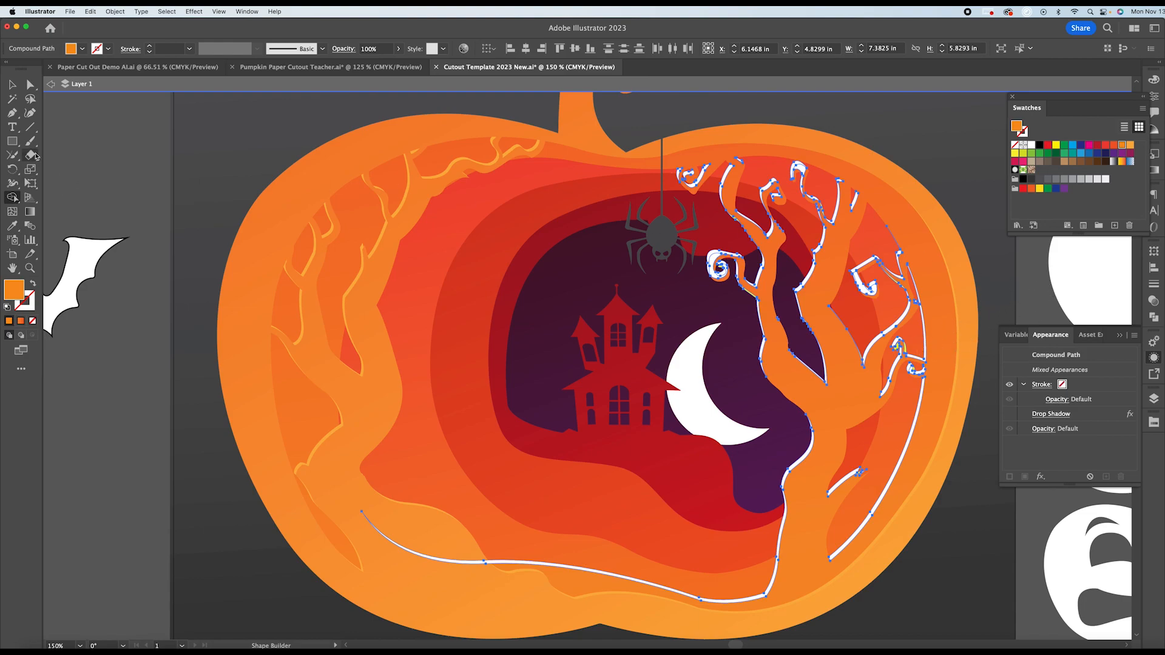
left_click(12, 85)
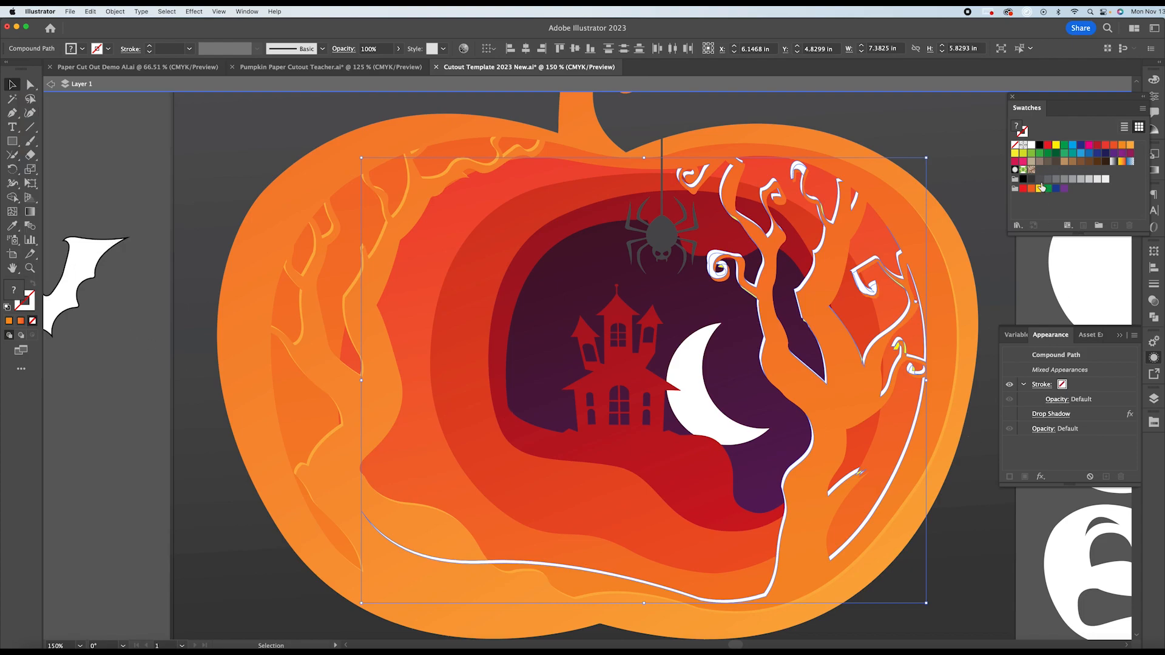
left_click(1122, 145)
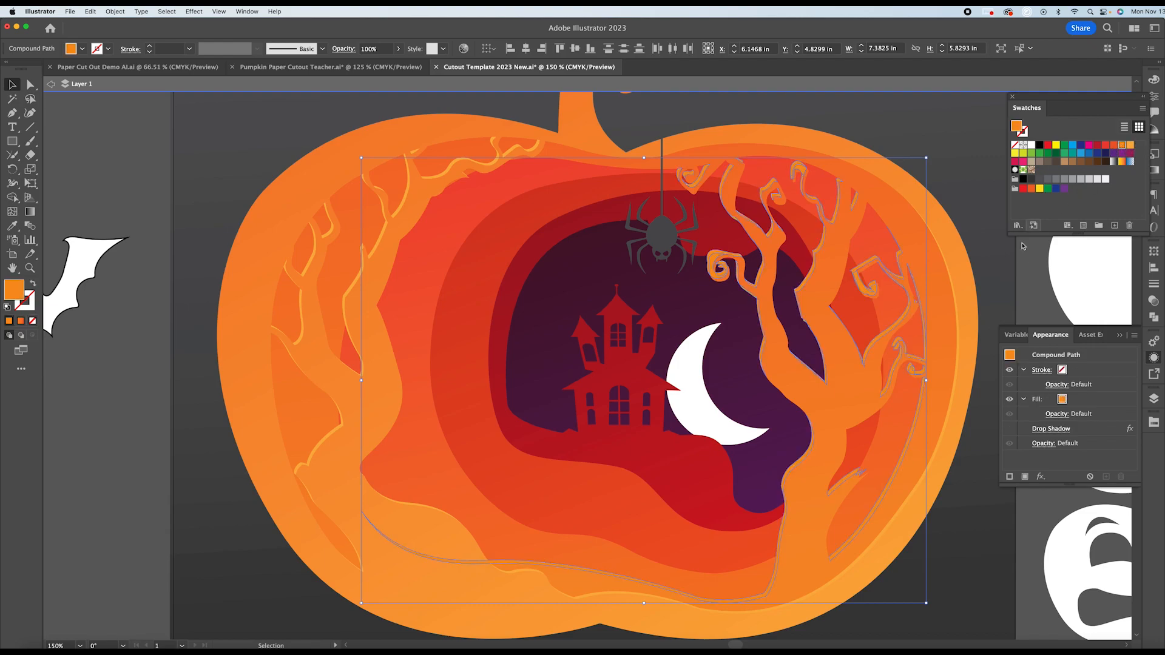
left_click(989, 255)
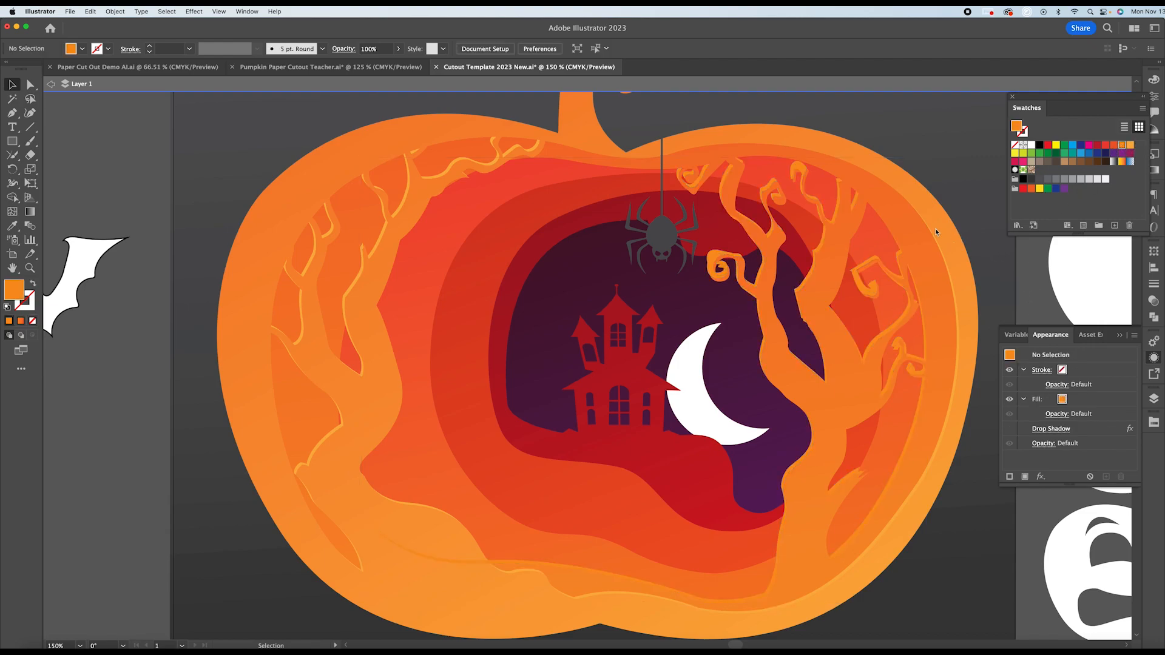
left_click(760, 273)
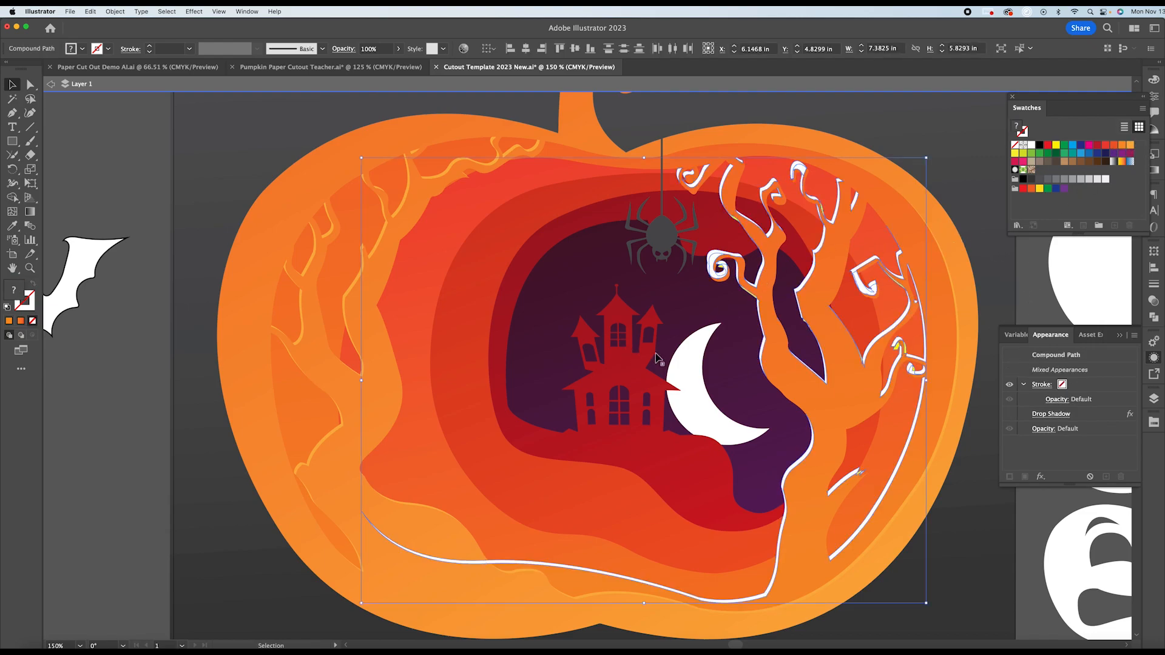
Delete the leftover yellow sliver path among the right-hand tree's branches.
left_click(145, 298)
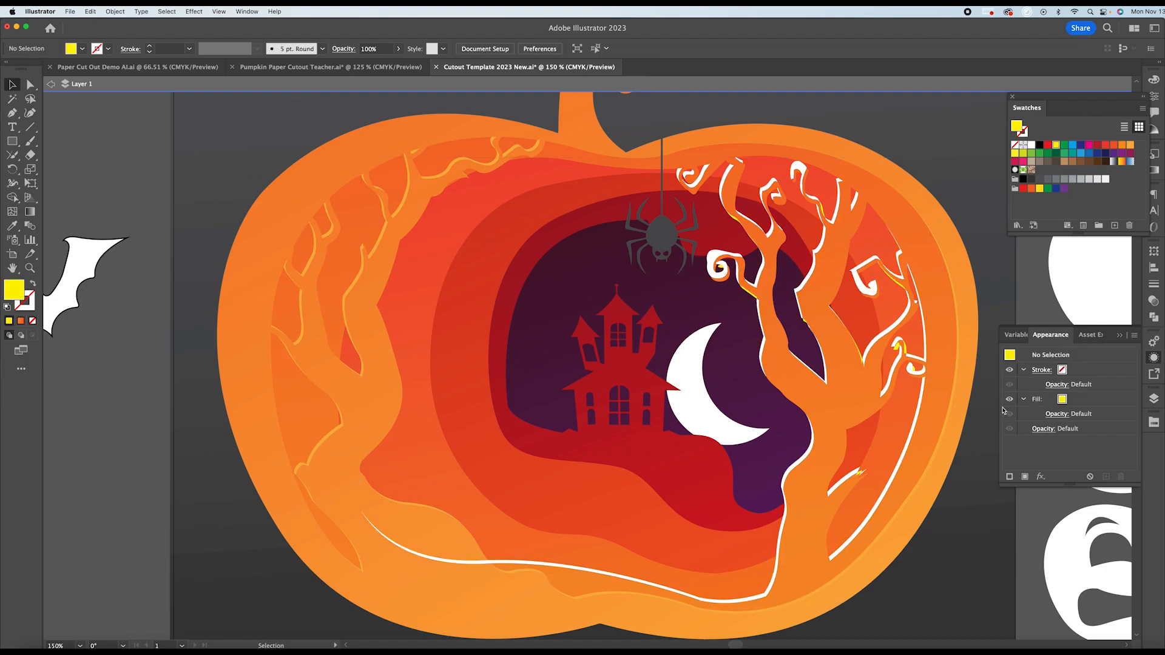
left_click(903, 352)
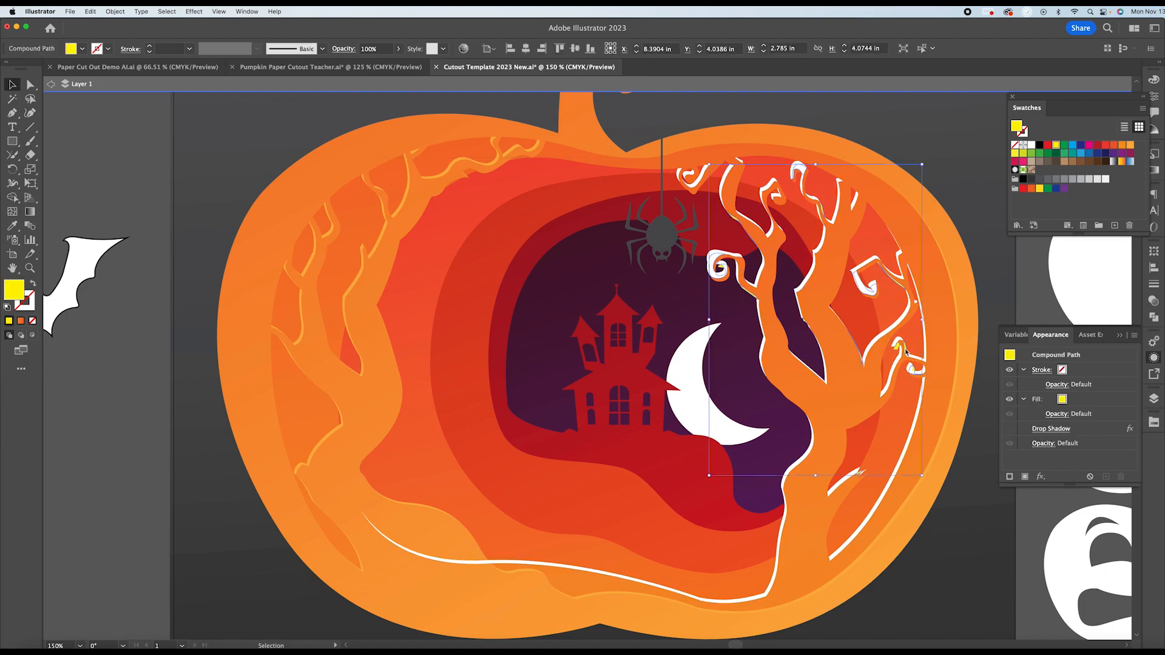
key("Delete")
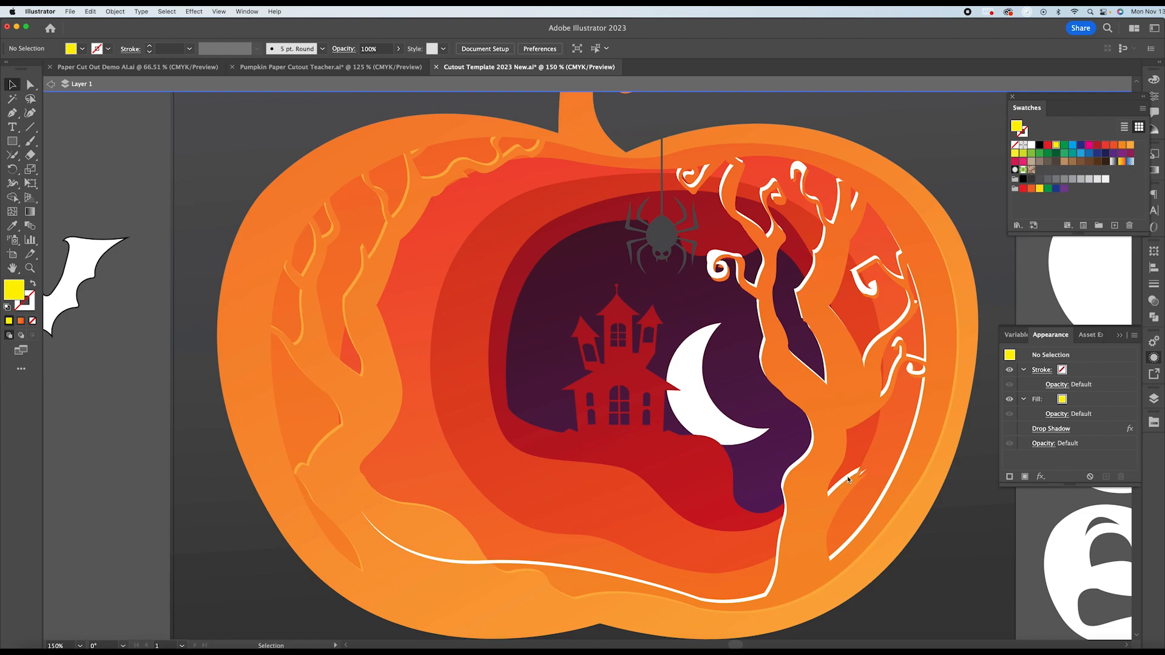
Fill the white highlight path with the C=0 M=50 Y=100 K=0 orange swatch after trying the lighter orange one.
left_click(848, 479)
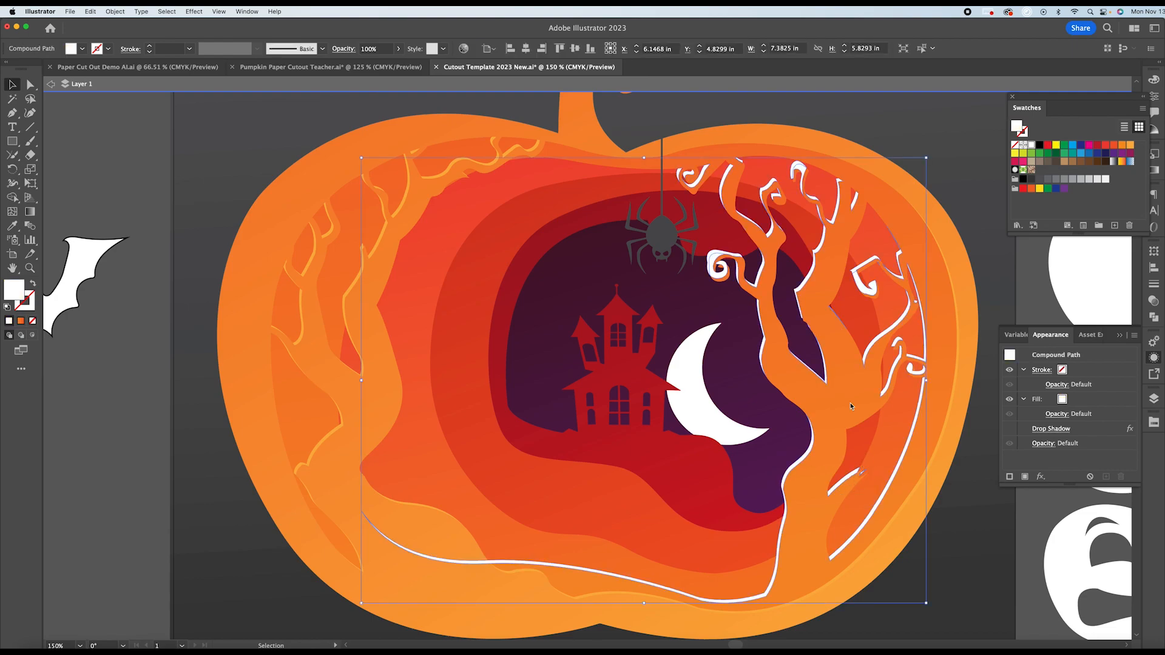
left_click(1121, 146)
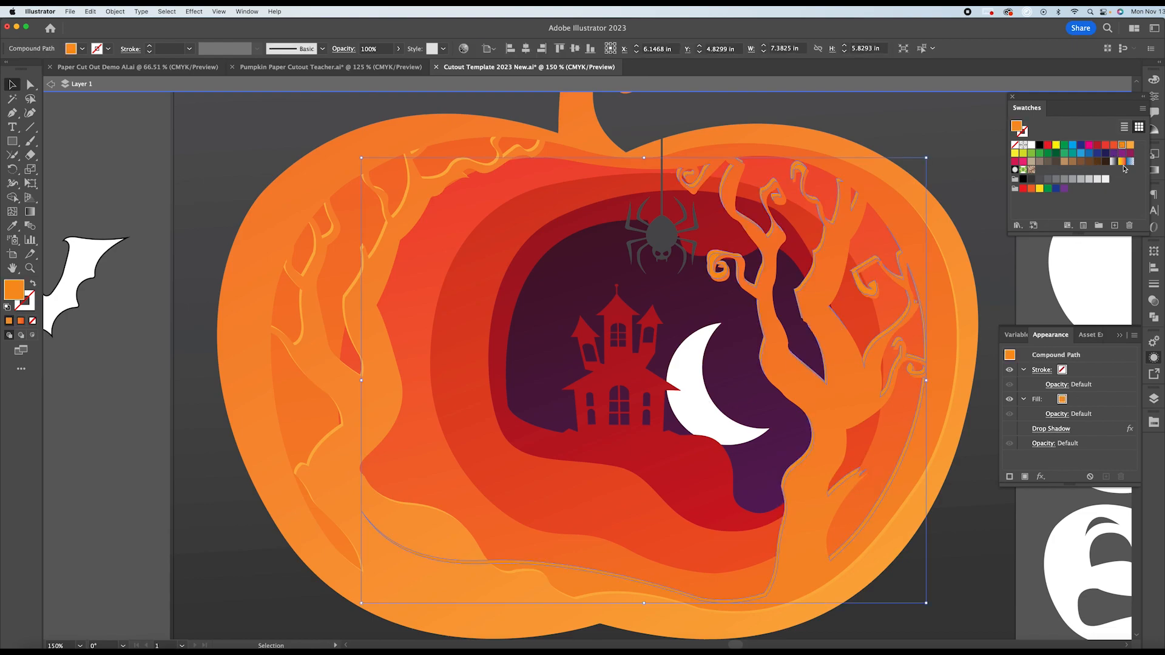
left_click(1130, 145)
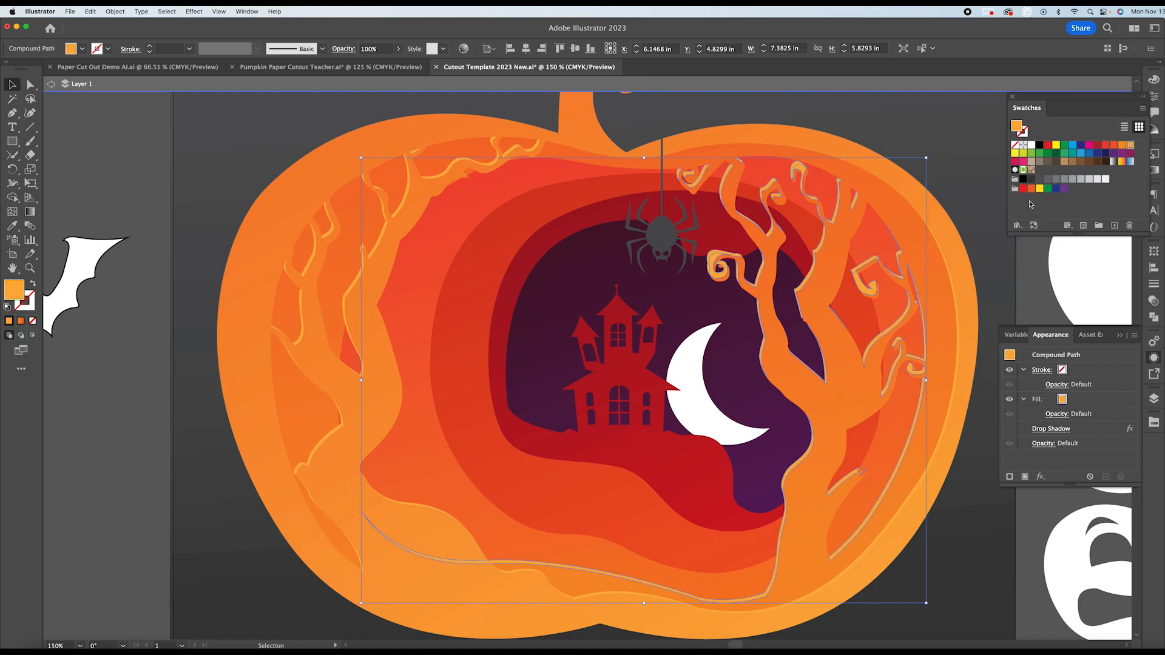
double_click(1122, 146)
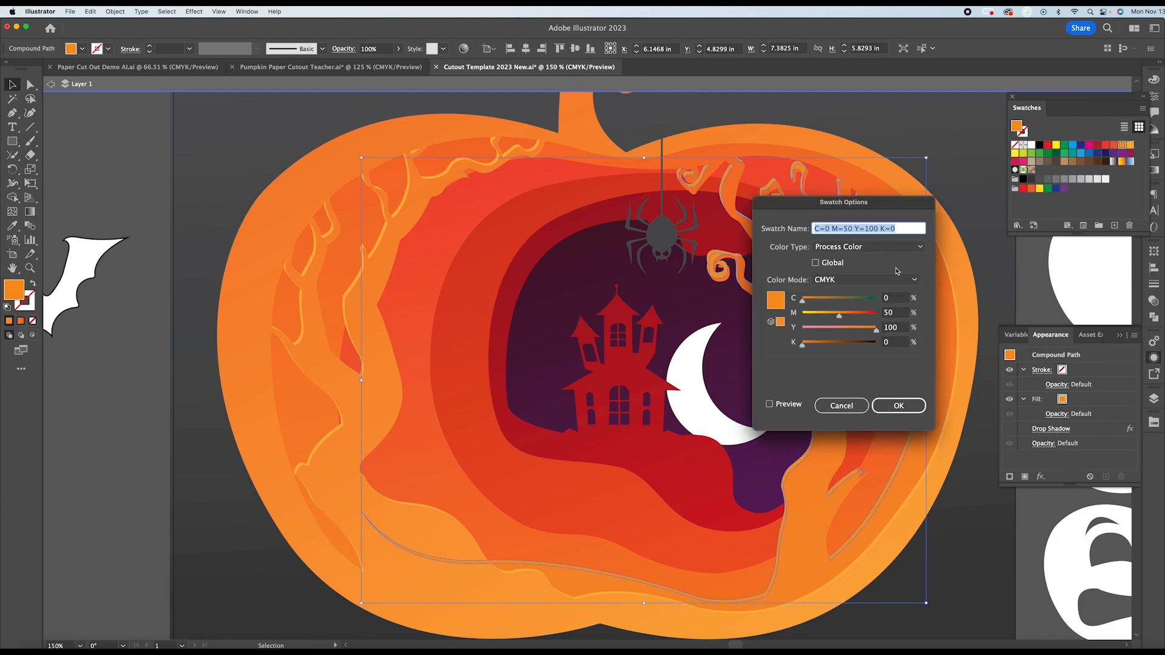
left_click(842, 406)
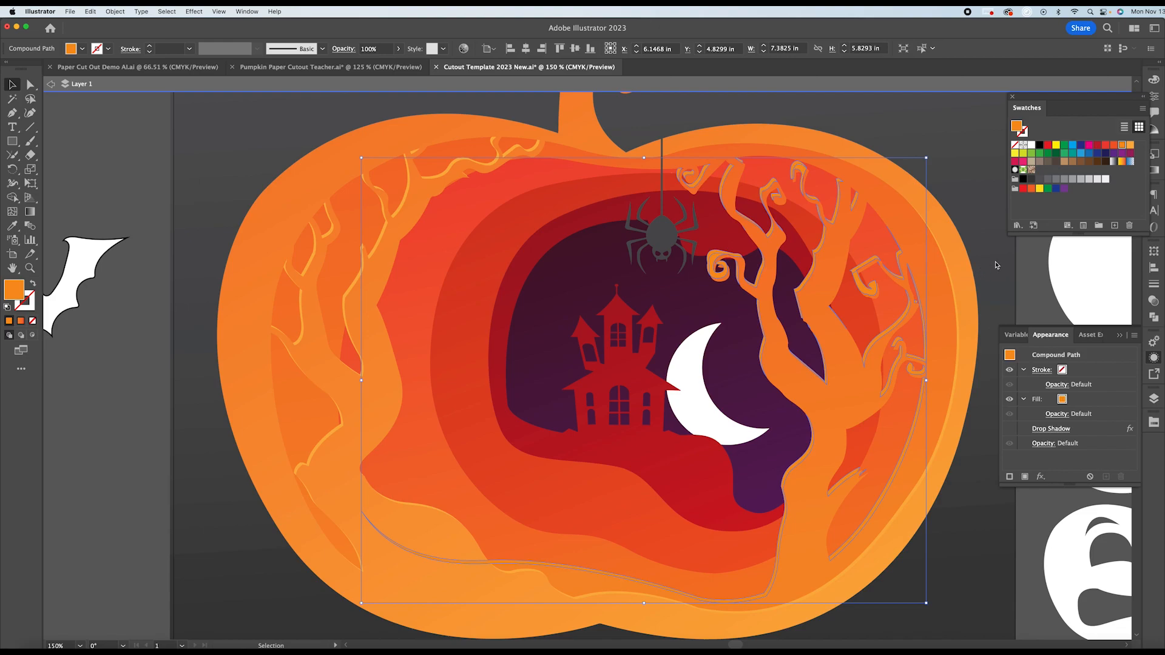
Pick a slightly lighter orange for the highlight path's fill in the Color Picker and deselect it.
left_click(775, 155)
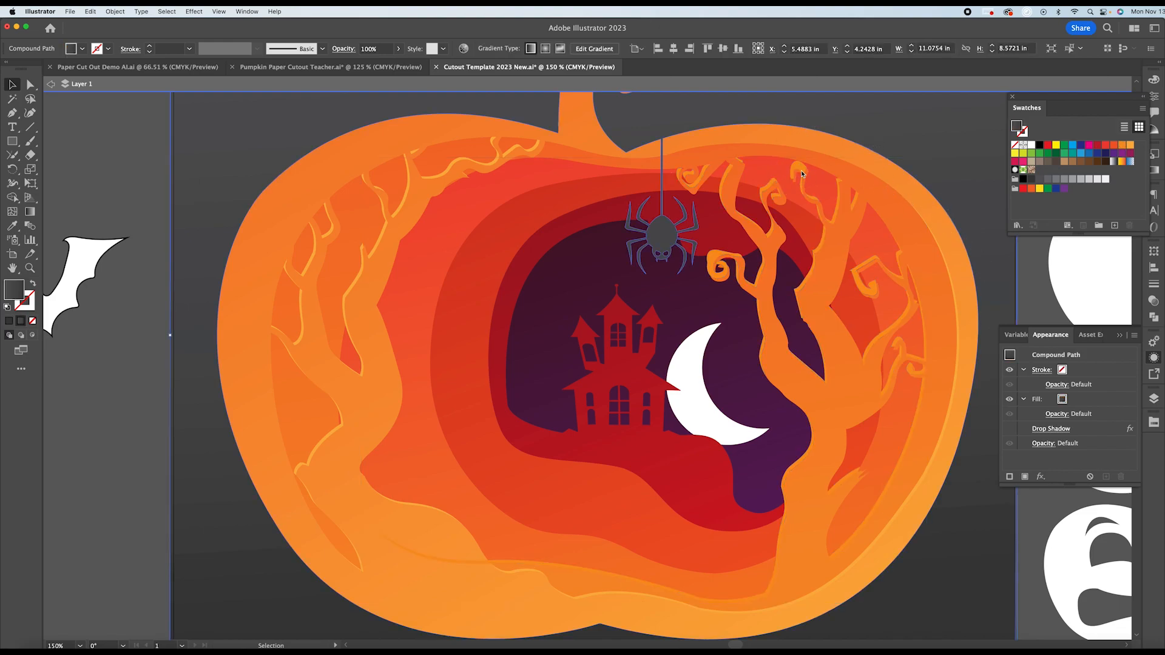
left_click(800, 167)
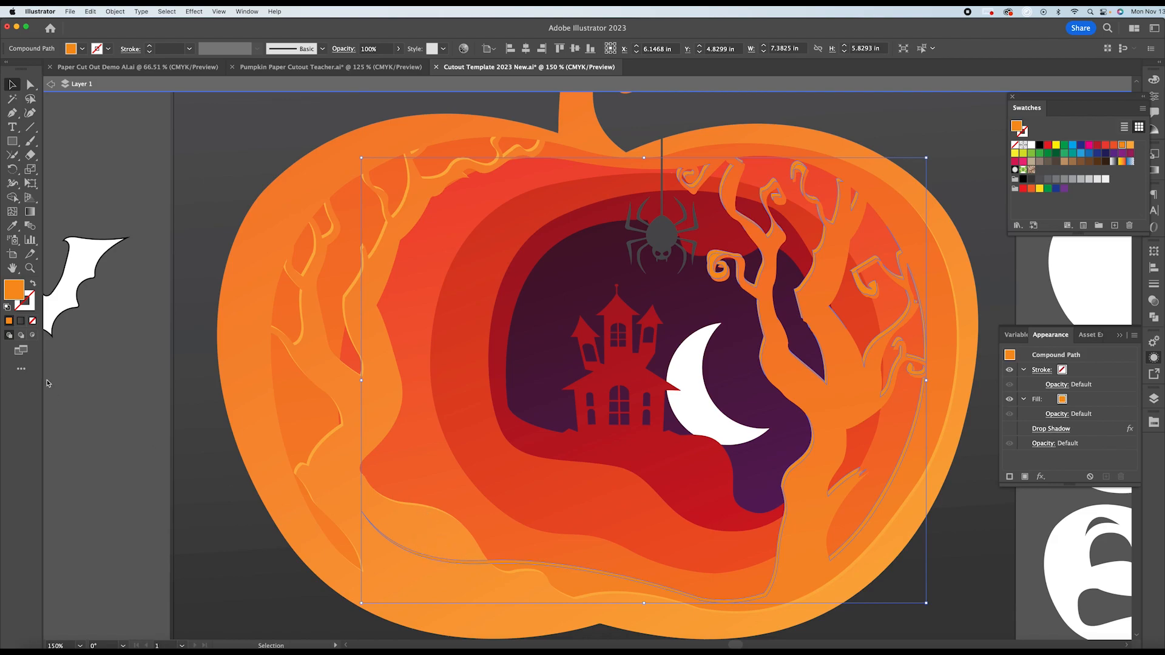
double_click(9, 280)
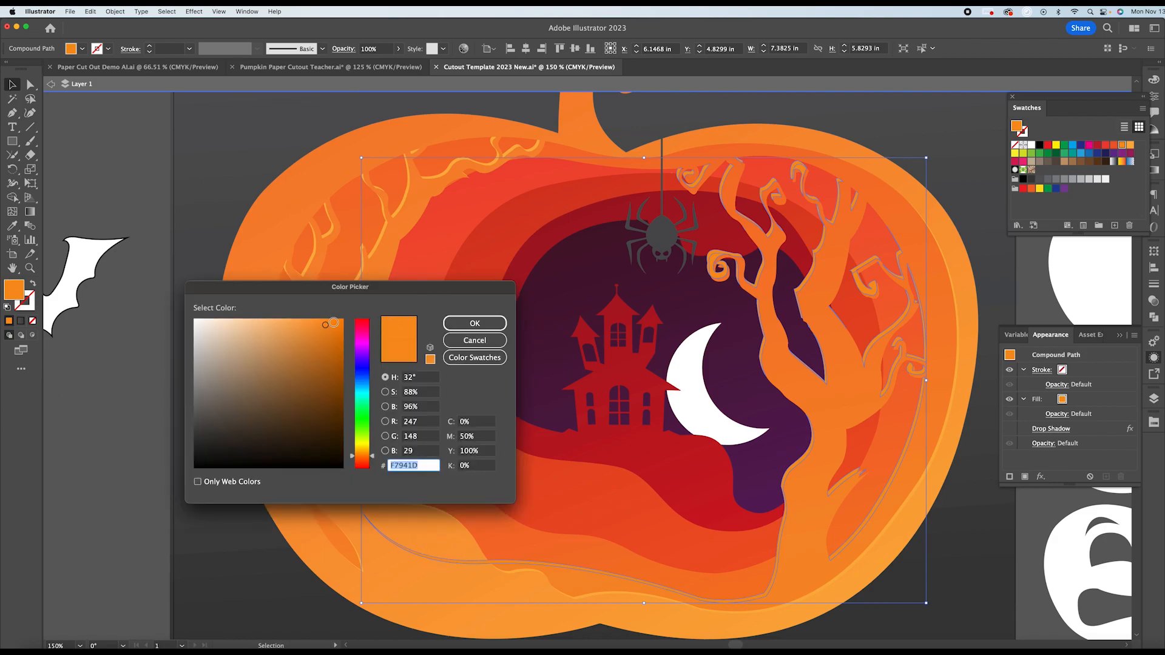
left_click(475, 324)
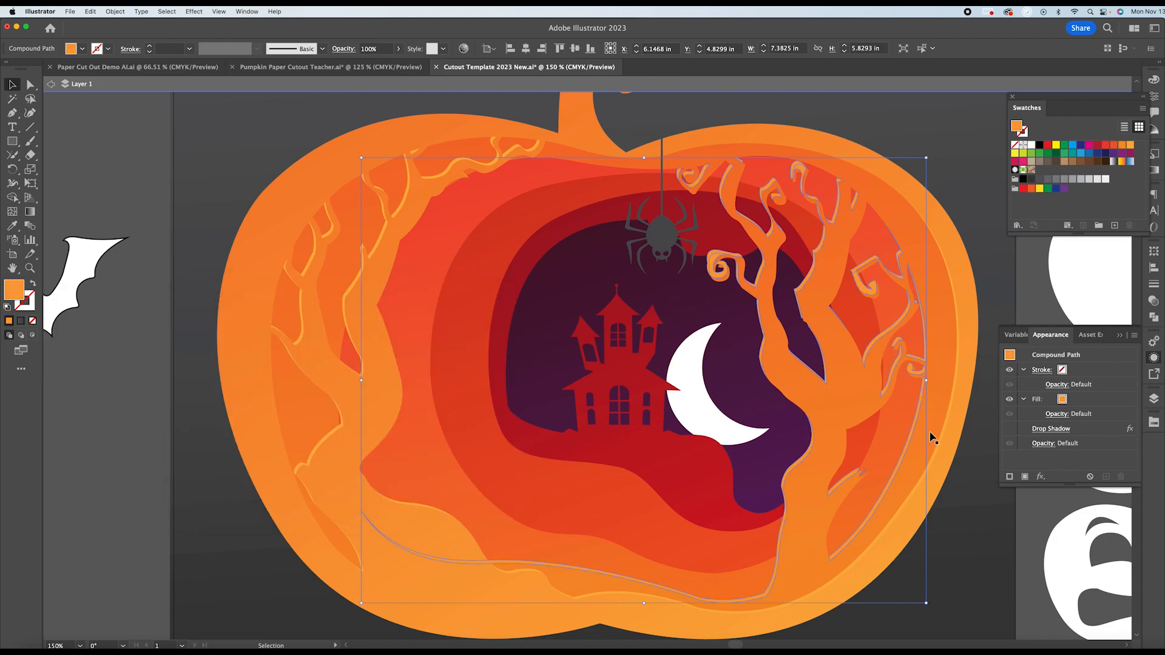
key("a")
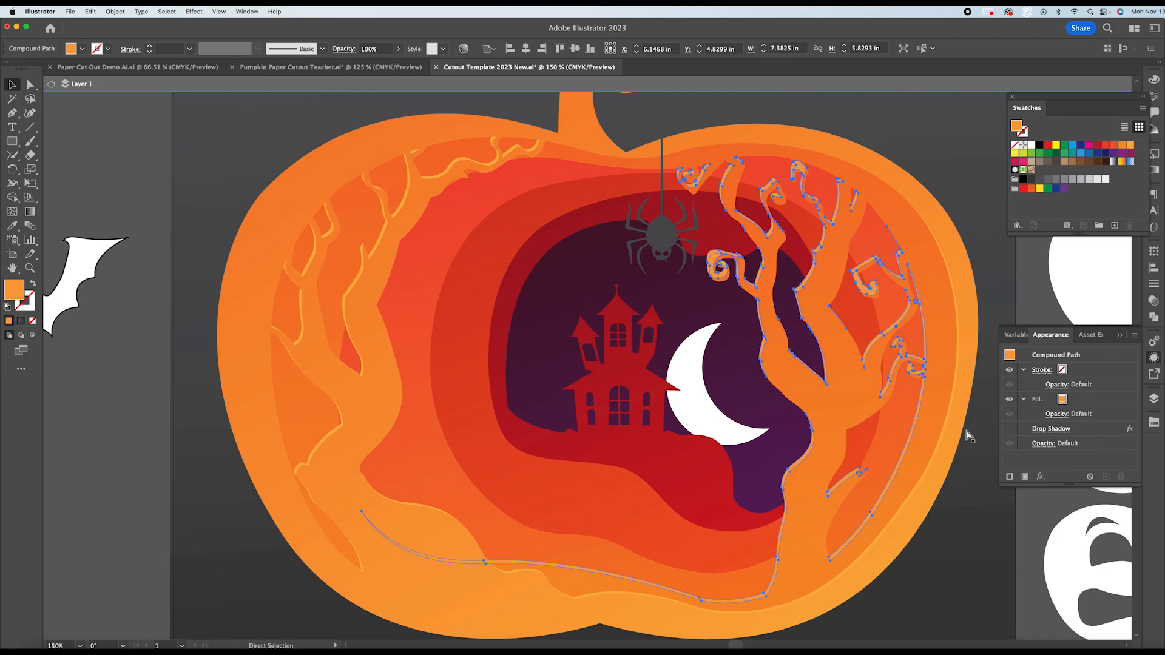
key("v")
left_click(102, 147)
left_click(145, 165)
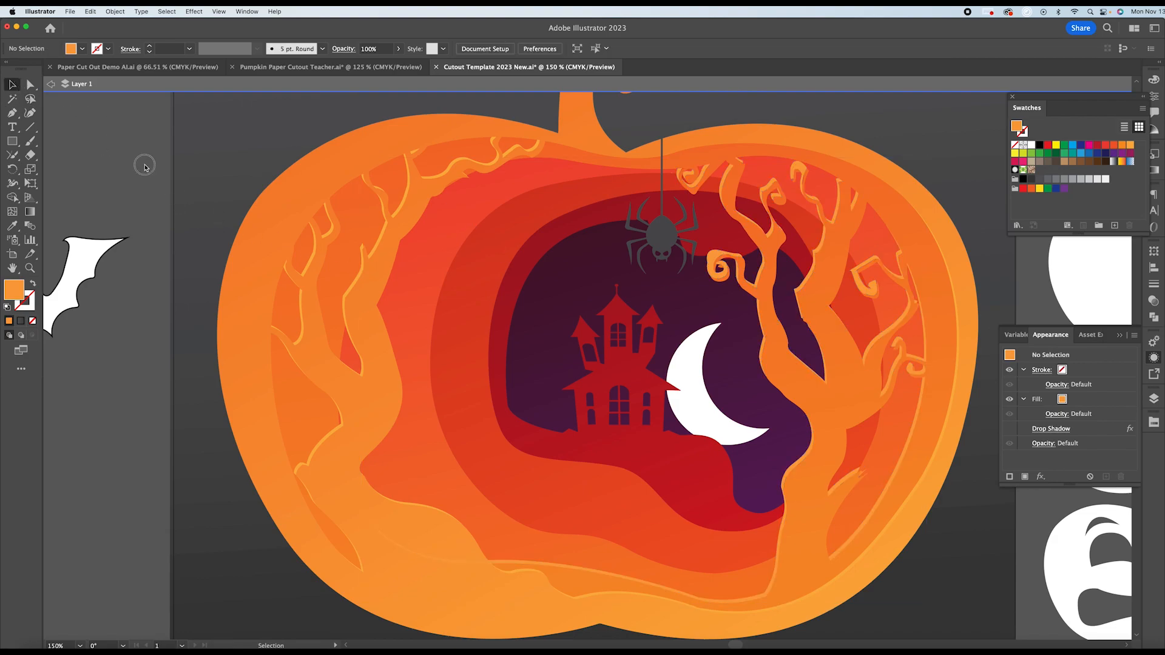
Send the orange highlight path behind the left tree's ground shape and leave layer isolation.
left_click(532, 566)
key("a")
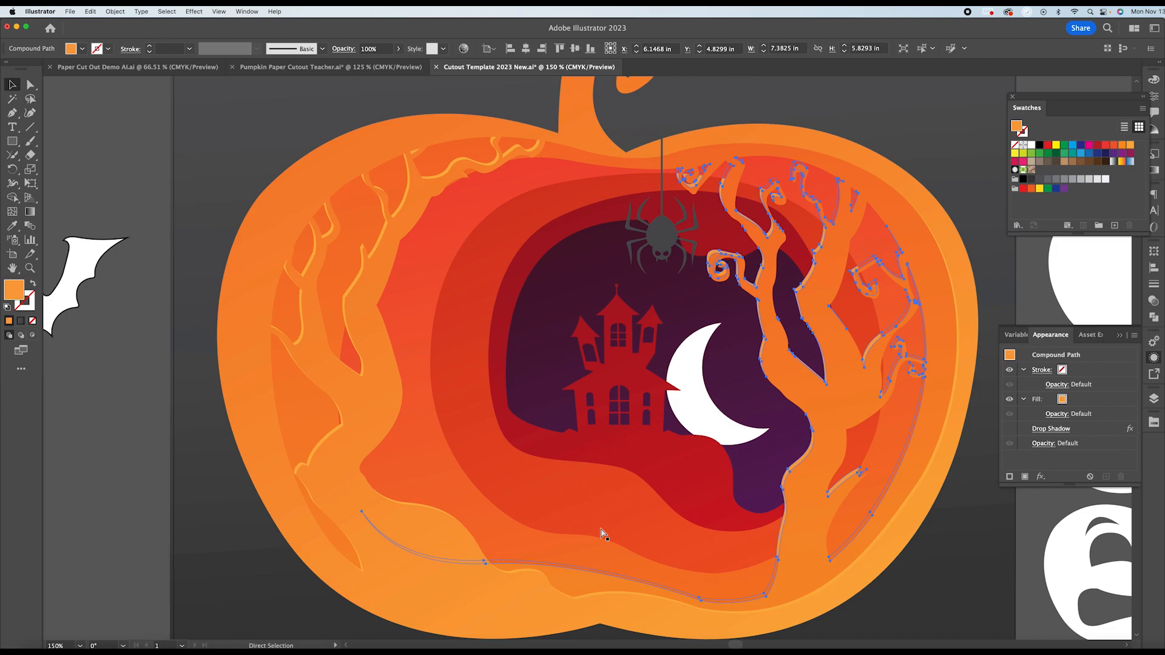
key("v")
left_click(125, 460)
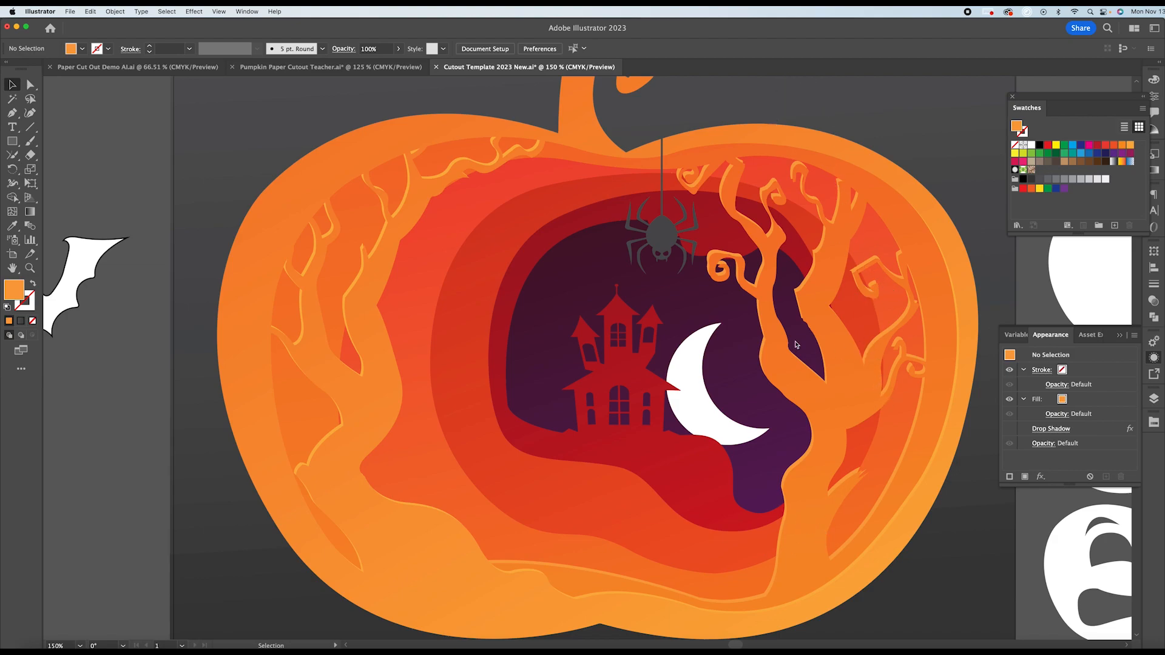
Isolate the next inner red-orange ring and duplicate it in place.
left_click(719, 589)
double_click(720, 589)
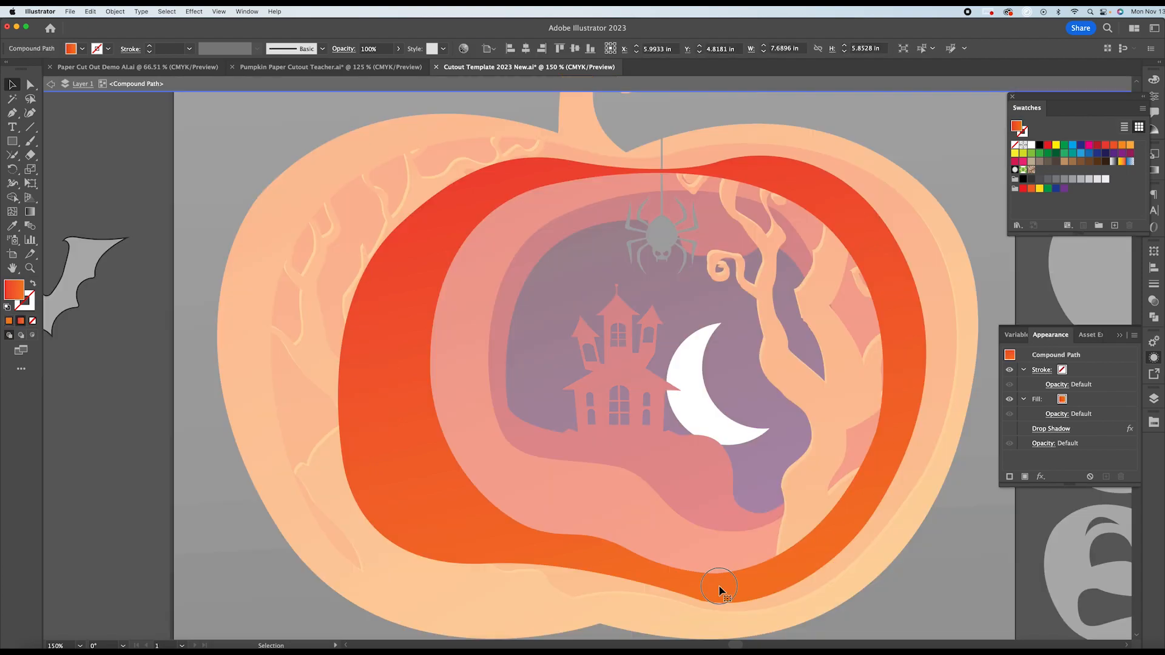
left_click(446, 528)
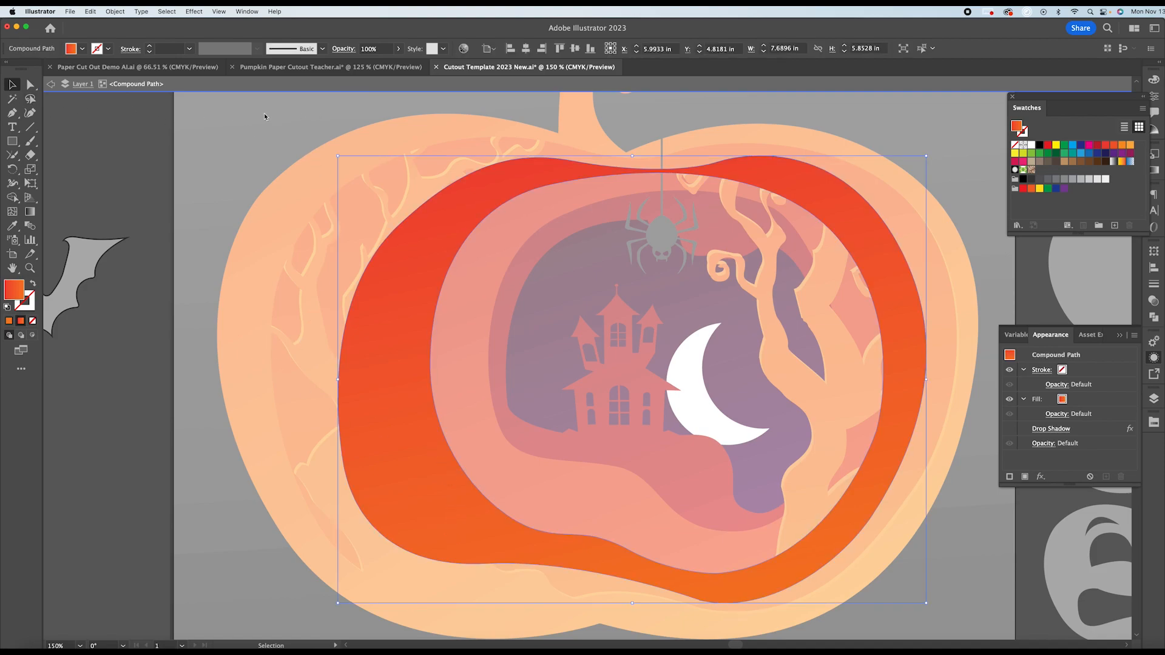
scroll(805, 554, "down", 3)
scroll(968, 584, "down", 2)
scroll(874, 485, "up", 5)
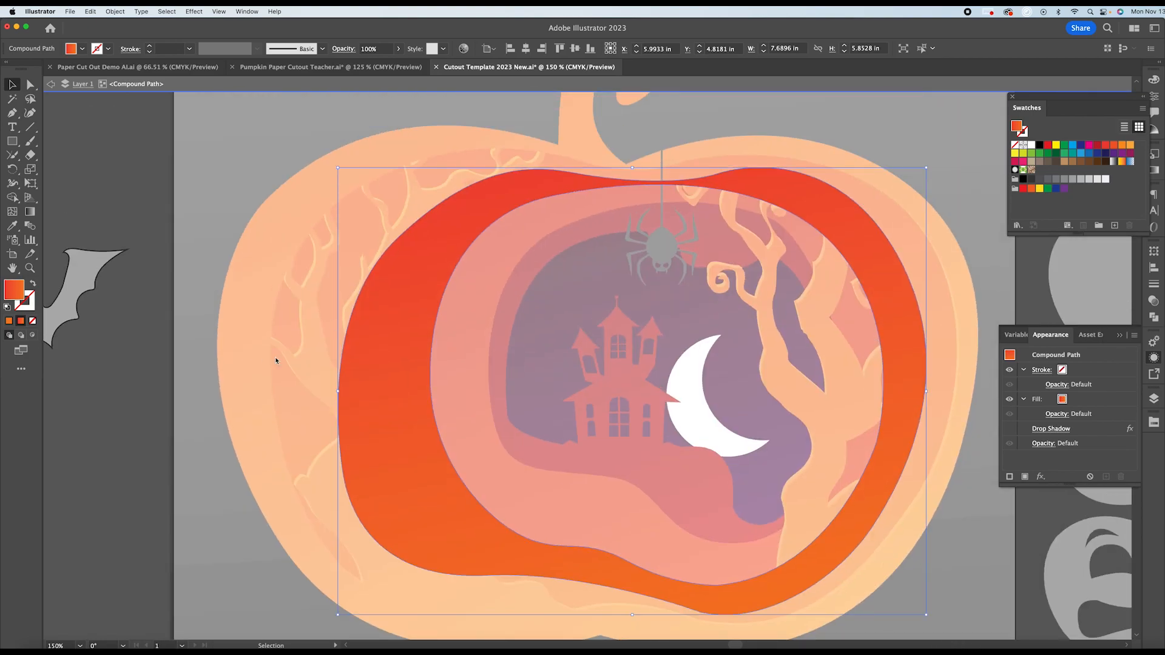
key("a")
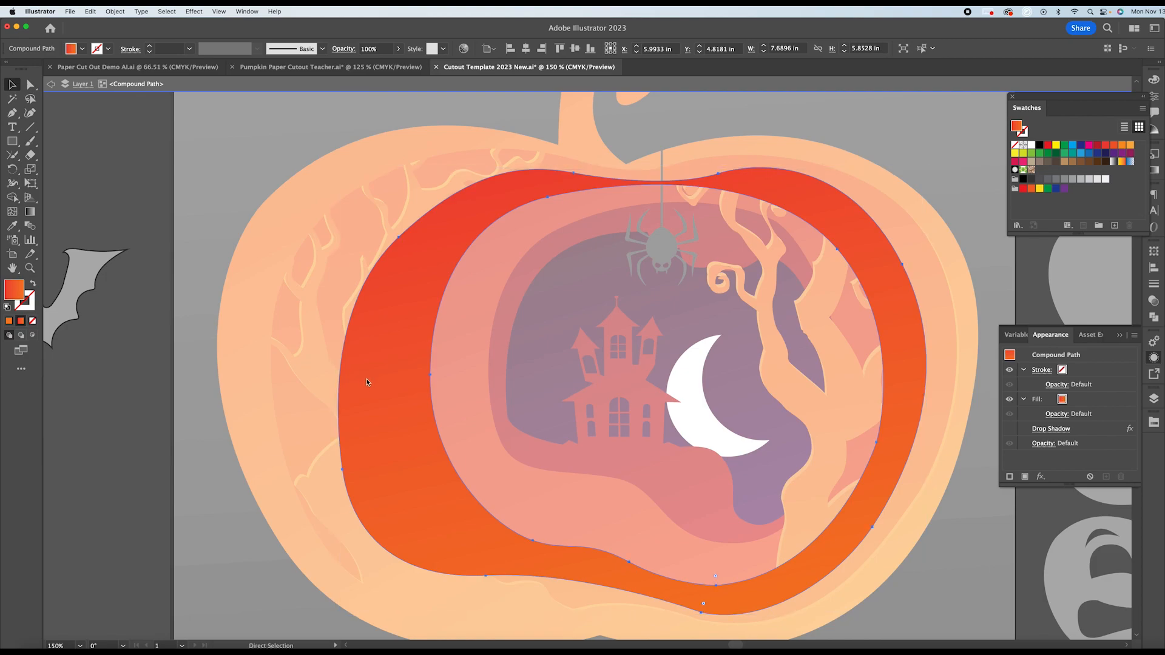
key("v")
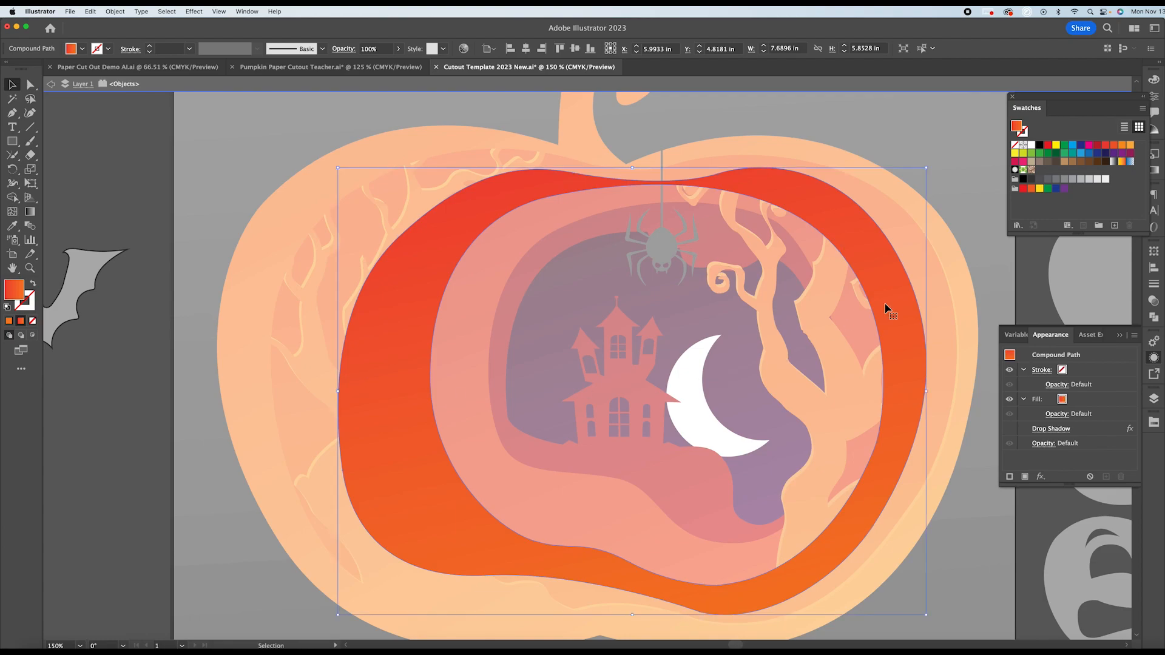
Fill the duplicated red-orange ring with yellow, then paste another copy in front of it and fill that copy white.
left_click(1055, 149)
key("a")
key("cmd+z")
key("v")
left_click(1031, 146)
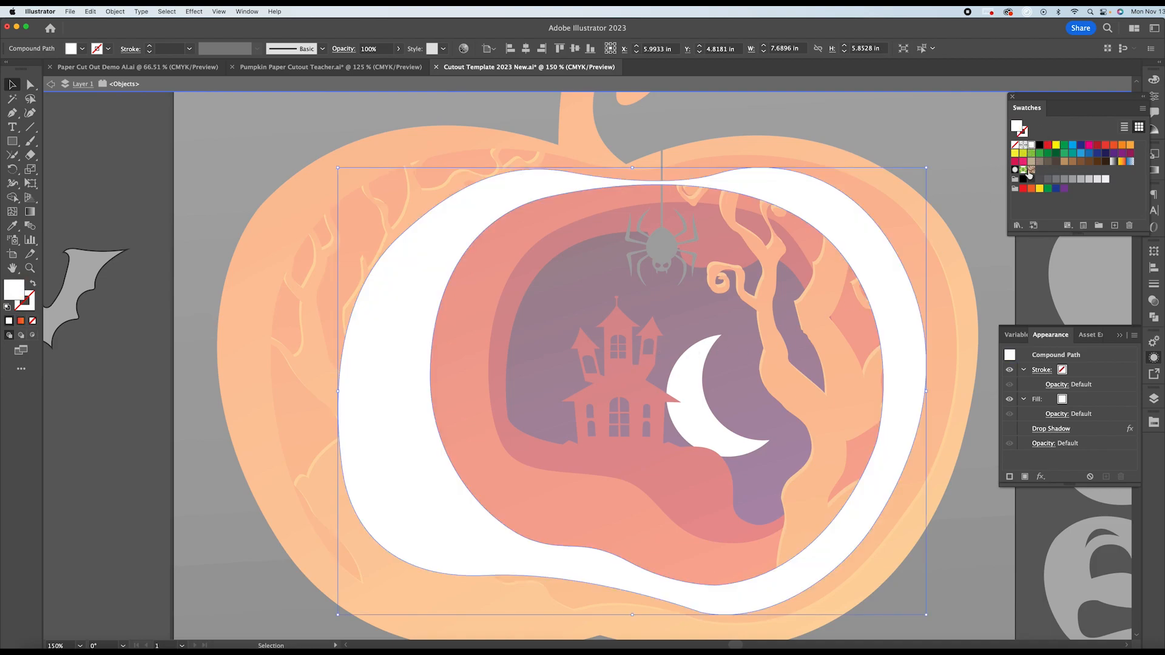
Nudge the white ring copy about 0.04 in left and 0.03 in up from the yellow copy.
key("Left")
key("Left")
key("Left")
key("Up")
key("Up")
key("Left")
key("Left")
key("Left")
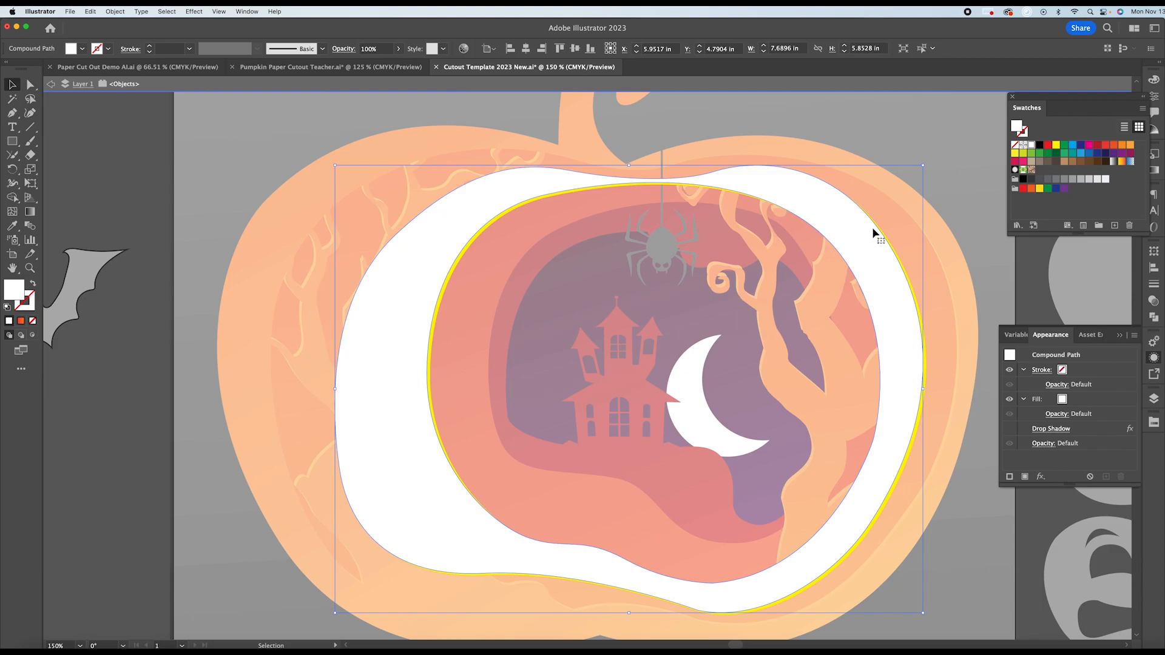
Select the yellow and white rings and trim them with Shape Builder, keeping only the thin white sliver along the opening's lower-right inner edge.
left_click(911, 450, "shift")
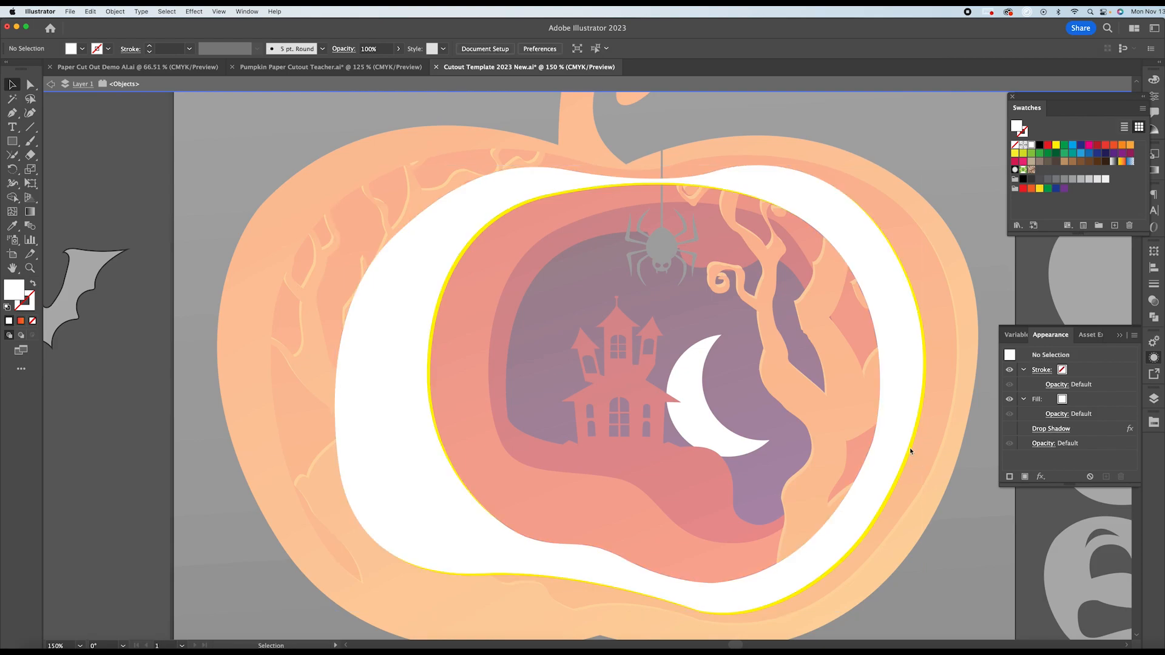
left_click(911, 449)
left_click(913, 446)
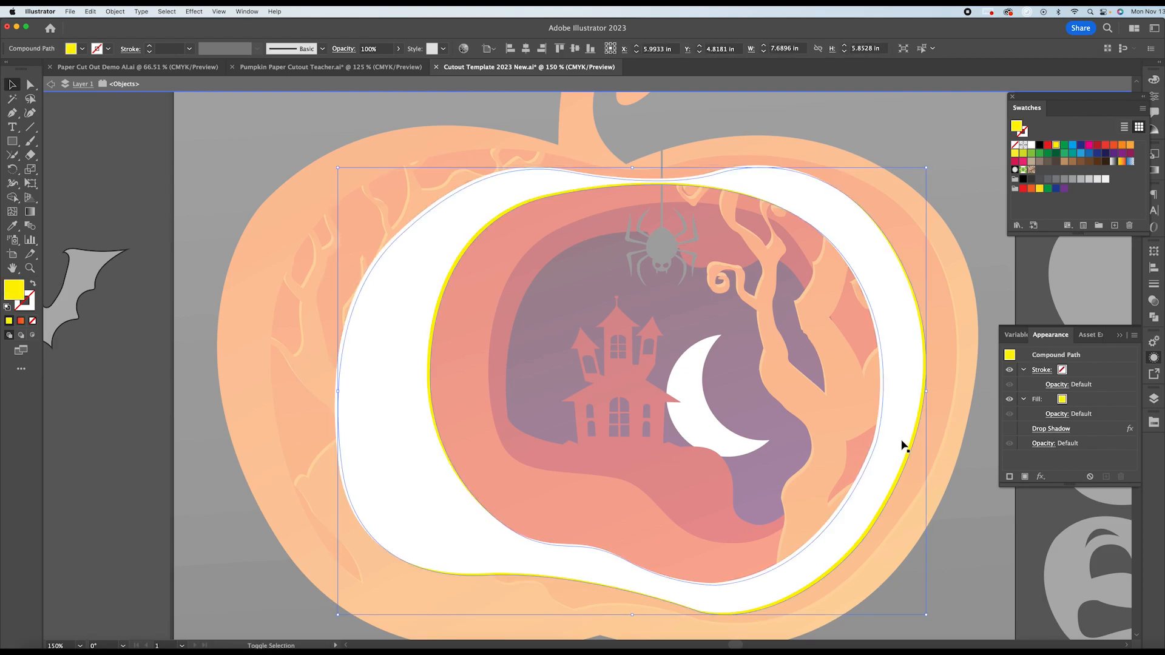
left_click(903, 441, "shift")
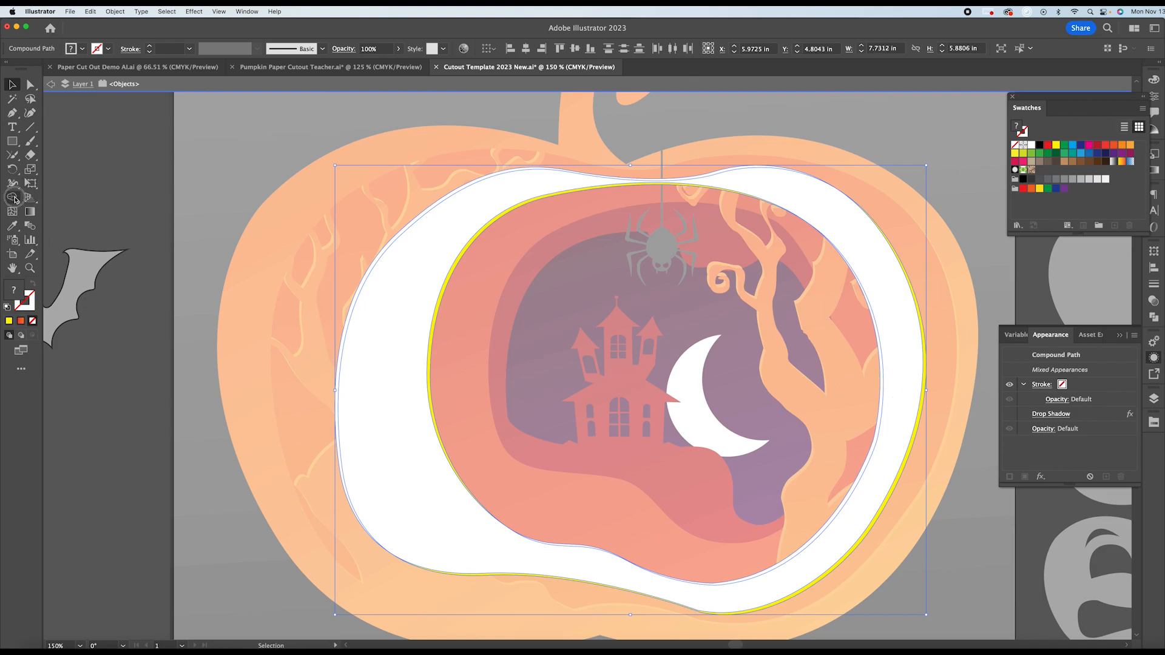
left_click(16, 199)
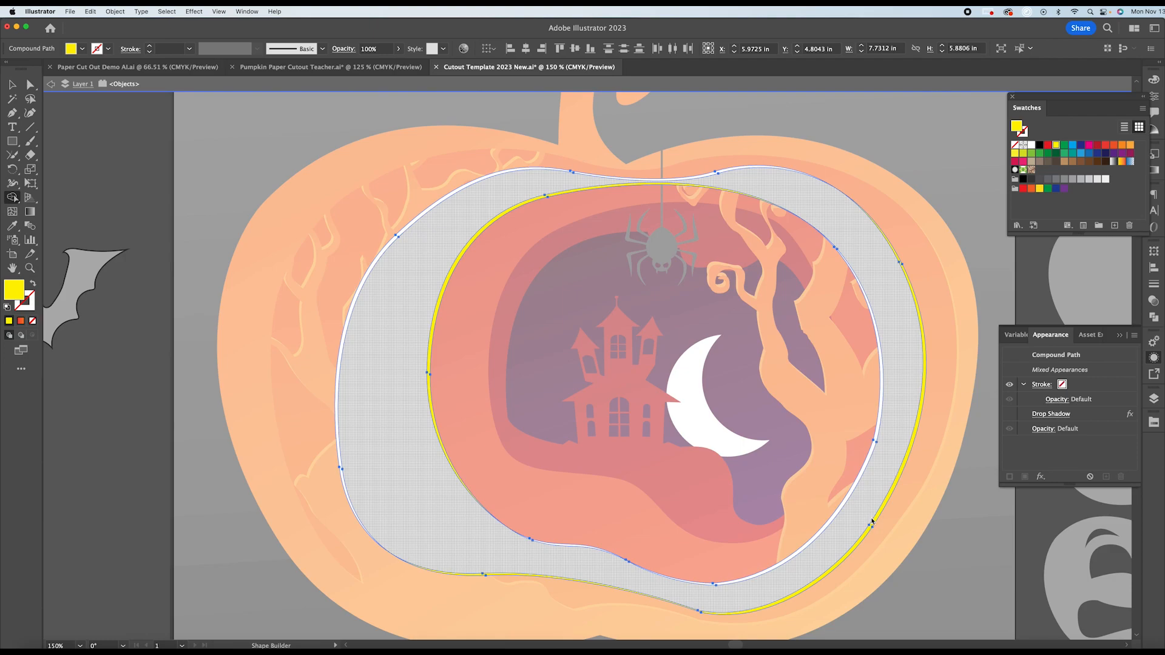
left_click(880, 526)
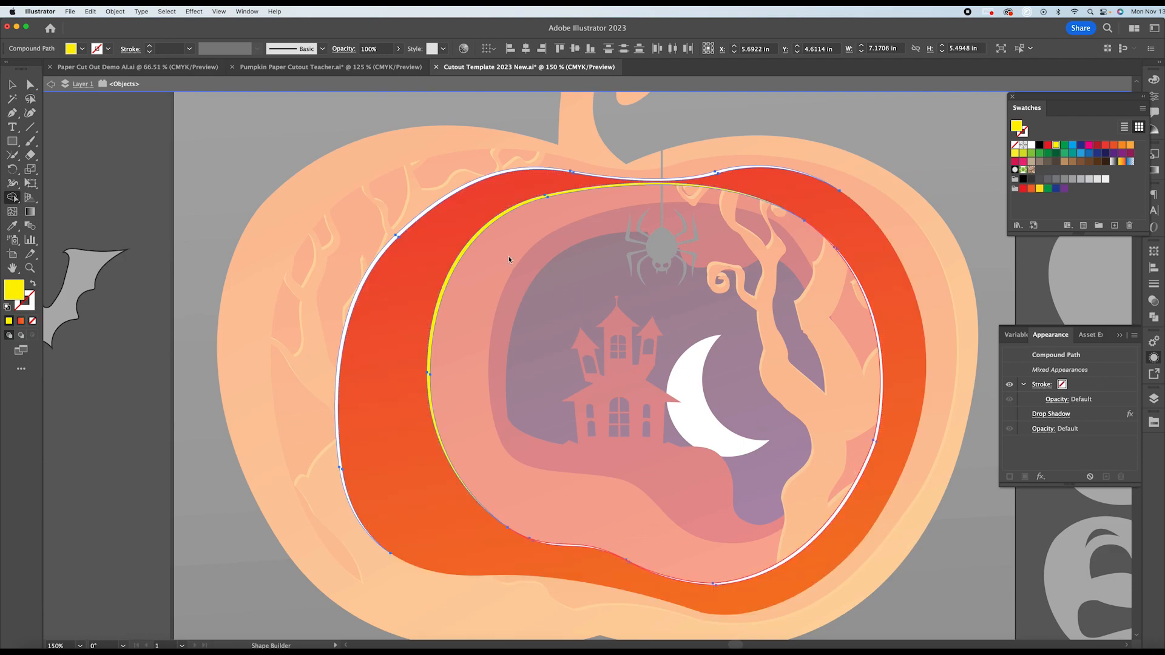
left_click(488, 225, "alt")
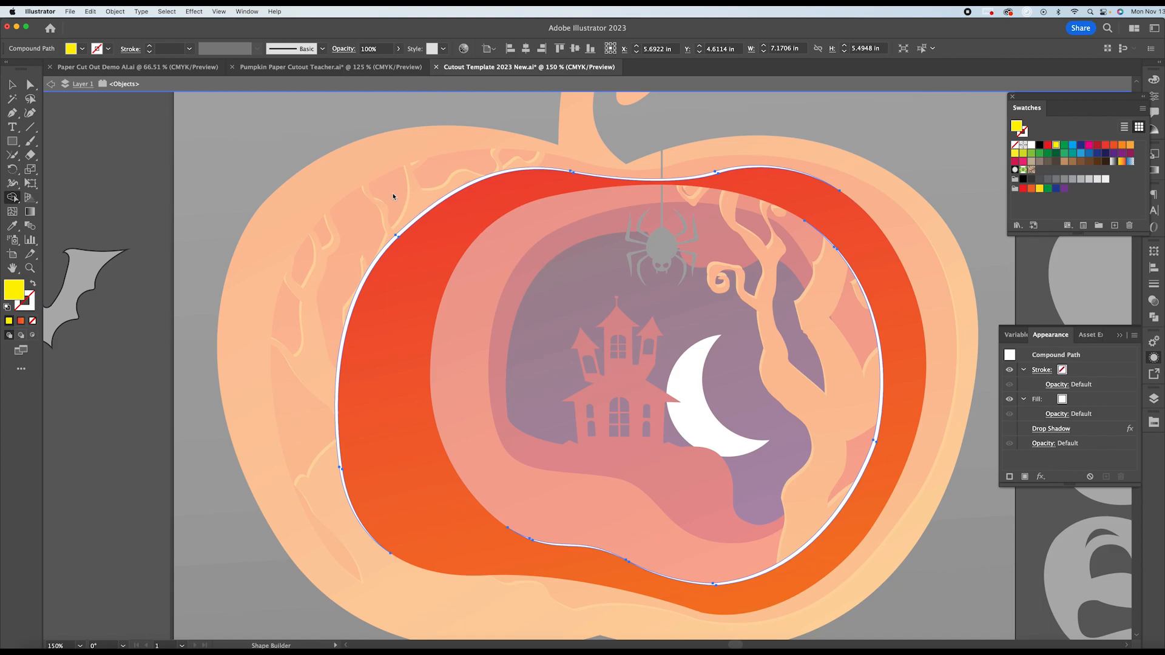
left_click_drag(393, 193, 428, 232, "alt")
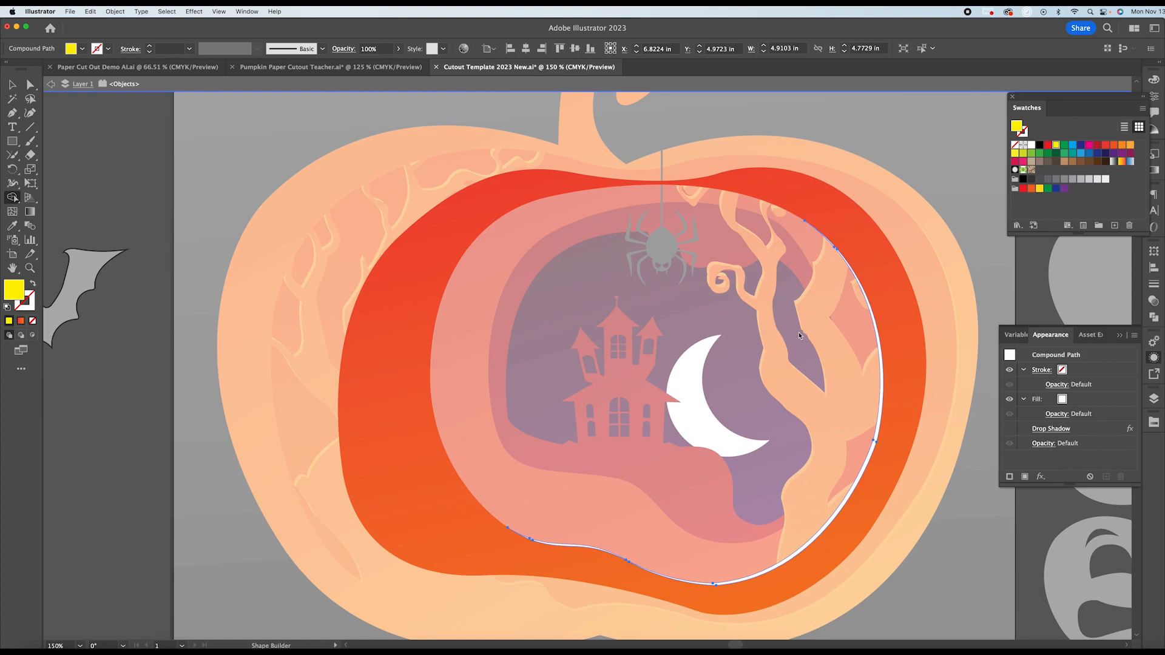
Remove the trimmed white highlight, leave isolation and restore the highlight in place in the main artwork.
key("v")
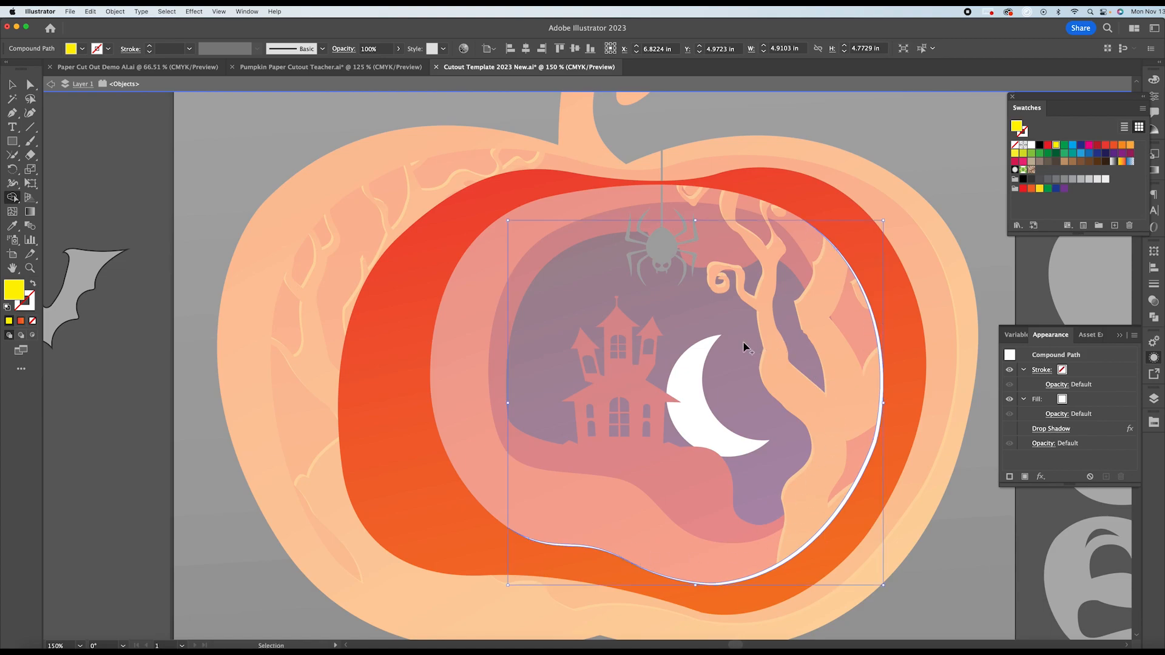
key("Delete")
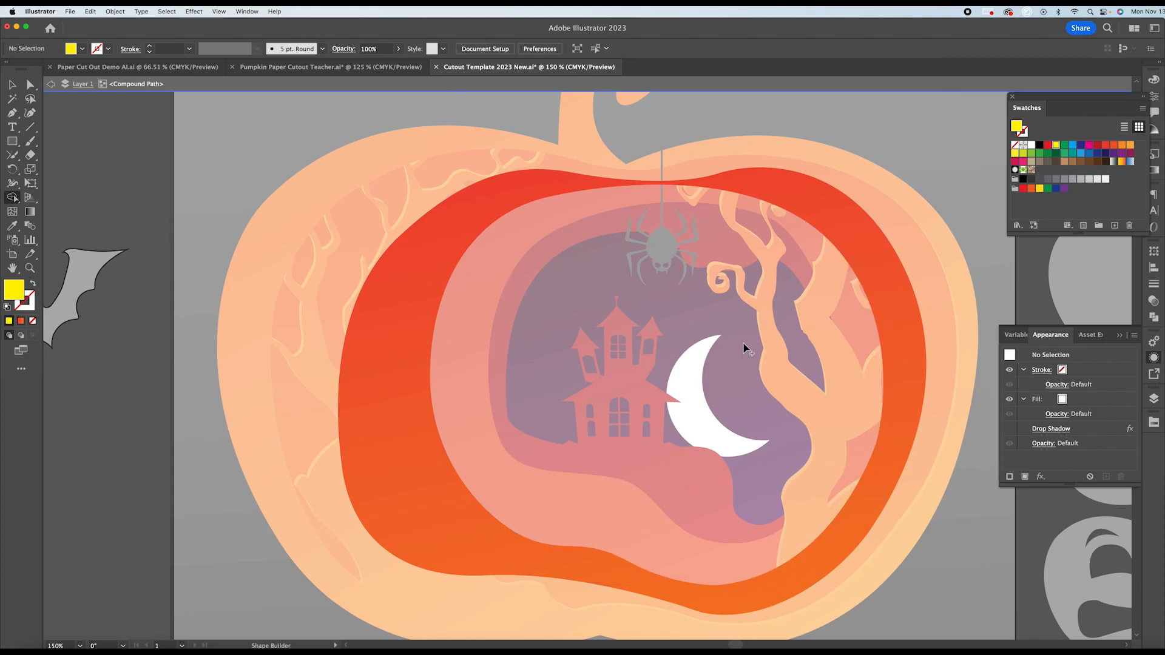
left_click(54, 84)
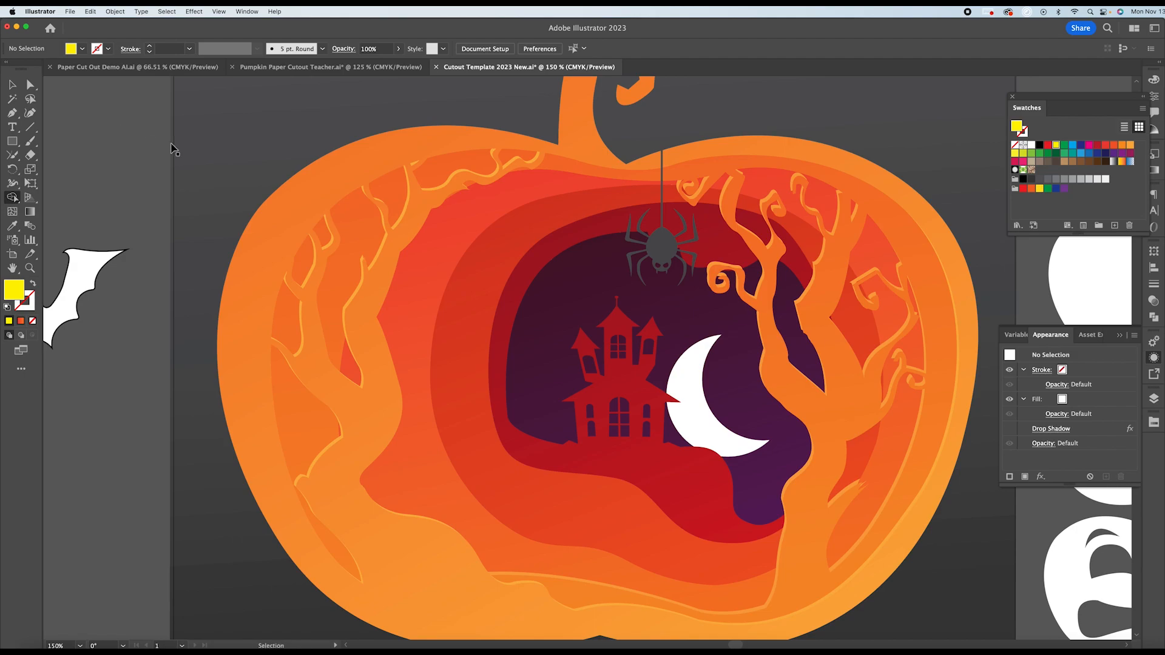
key("super+z")
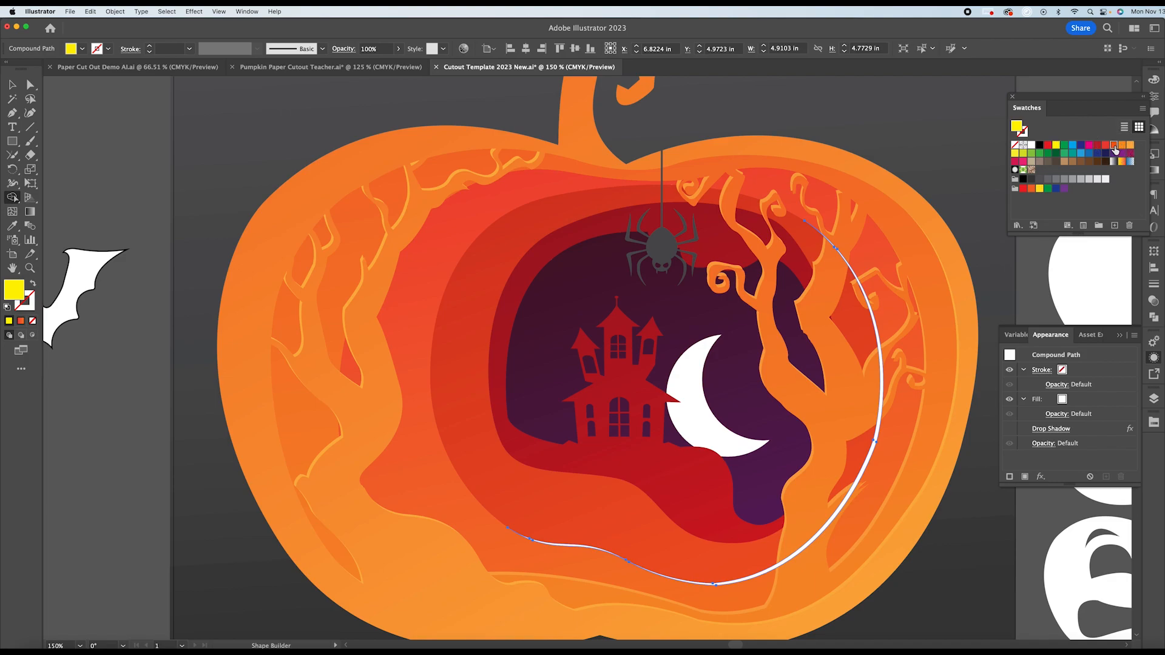
Fill the white highlight with the C=0 M=50 Y=100 K=0 orange swatch after trying the red-orange one, and deselect it.
left_click(1114, 146)
left_click(14, 88)
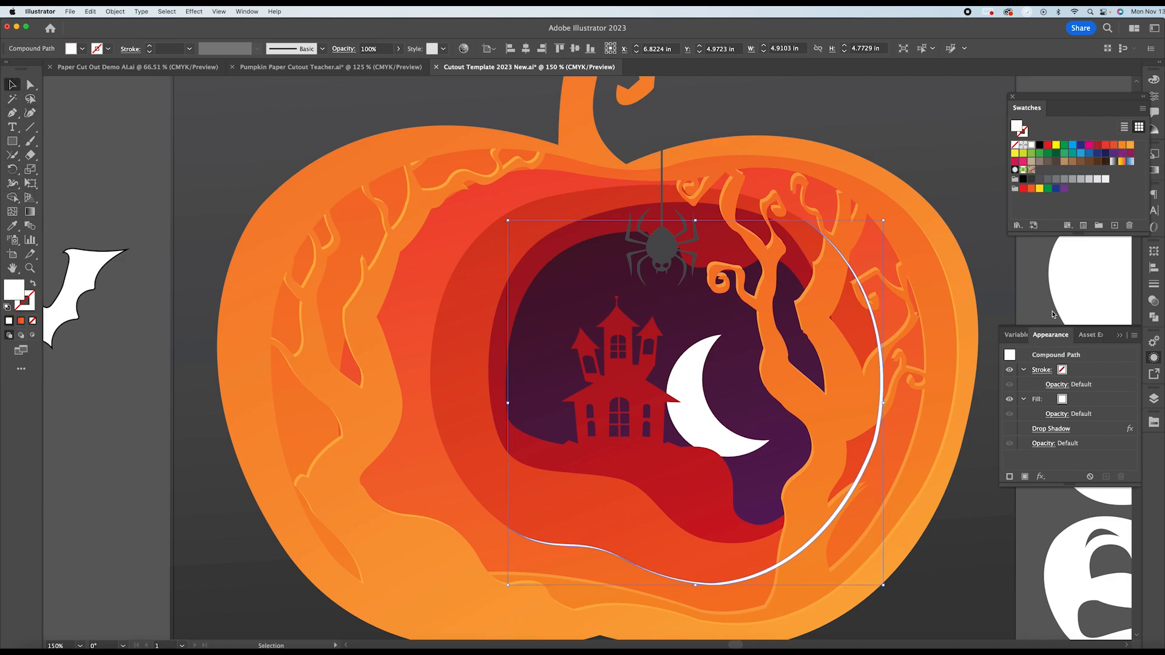
left_click(1113, 146)
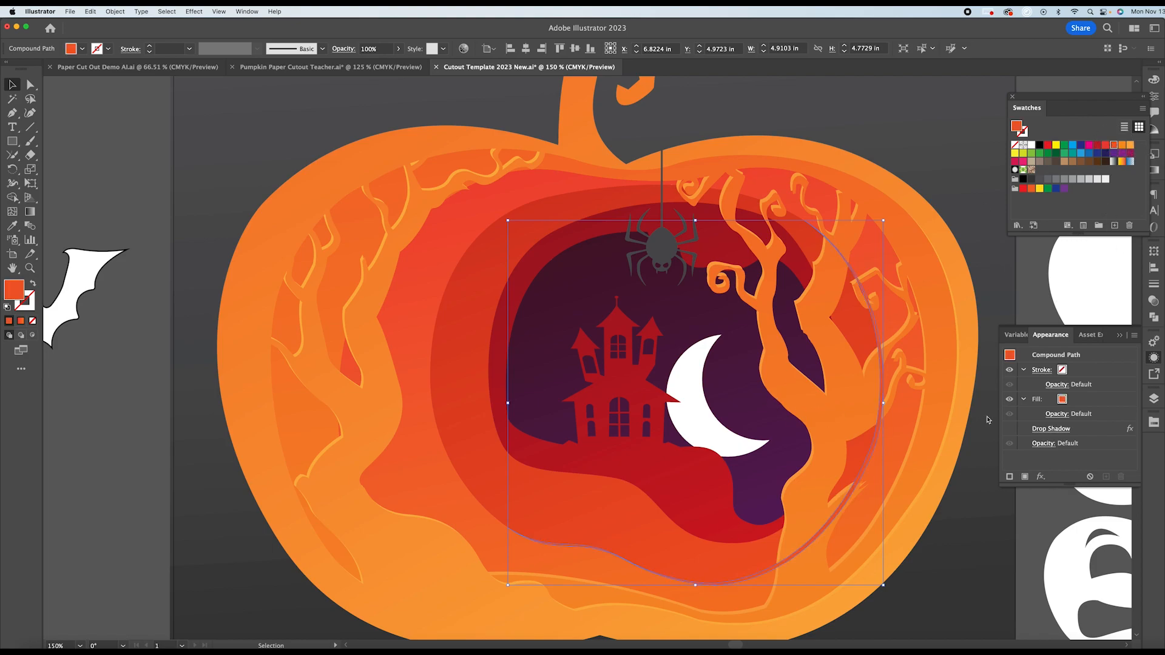
left_click(1122, 146)
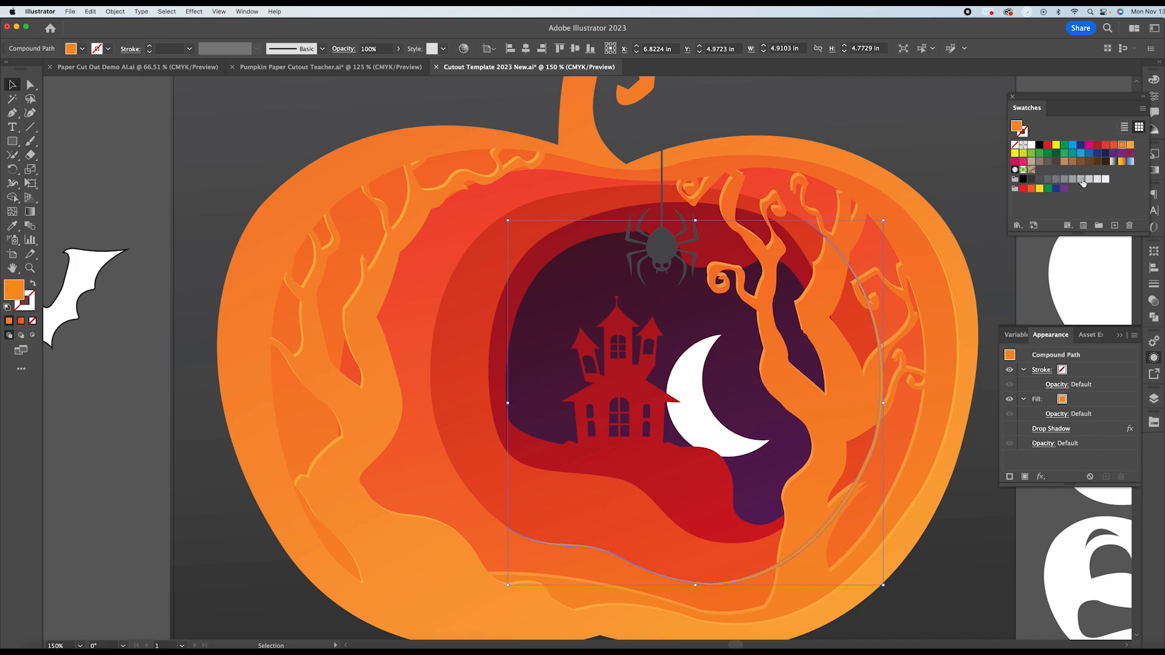
key("a")
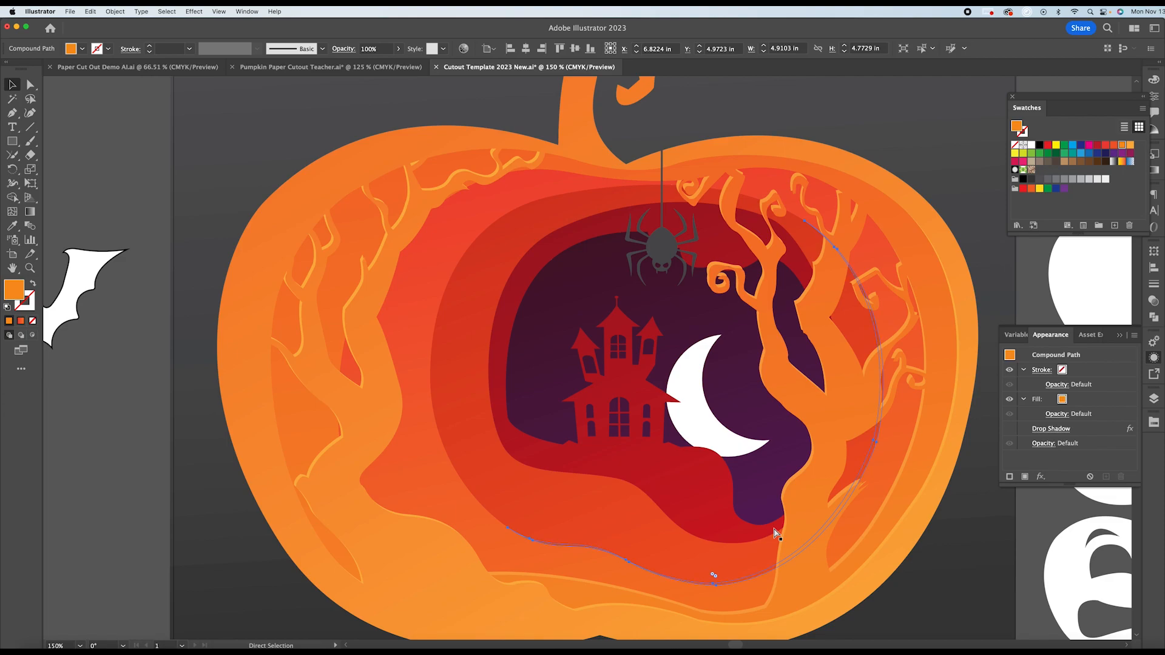
key("v")
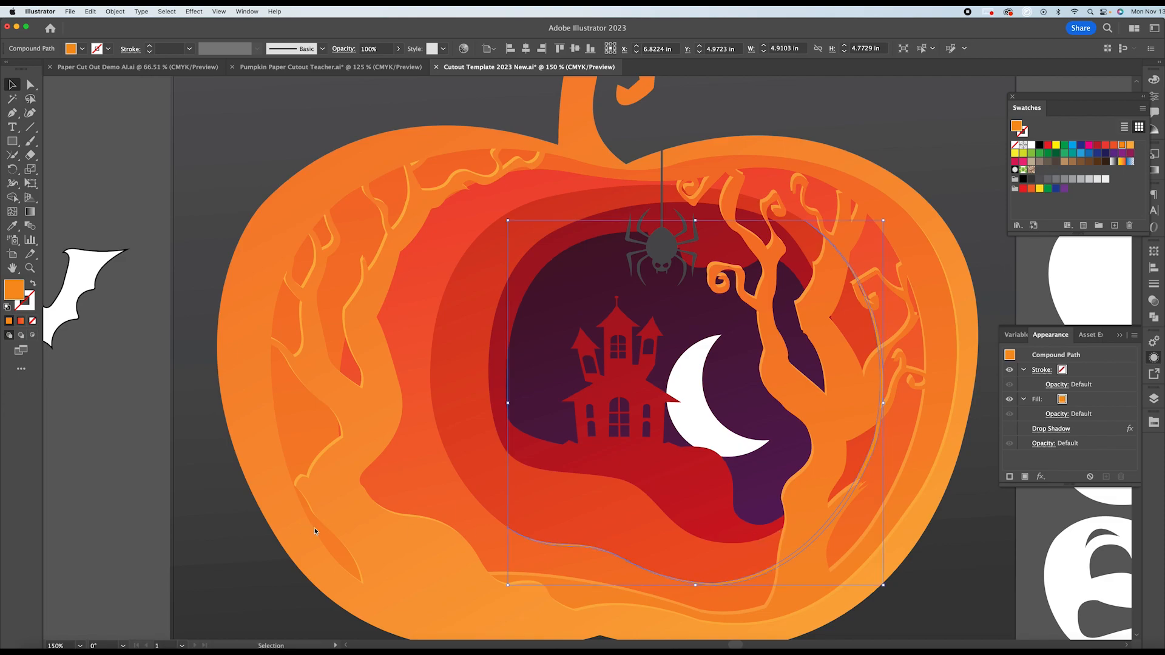
left_click(151, 223)
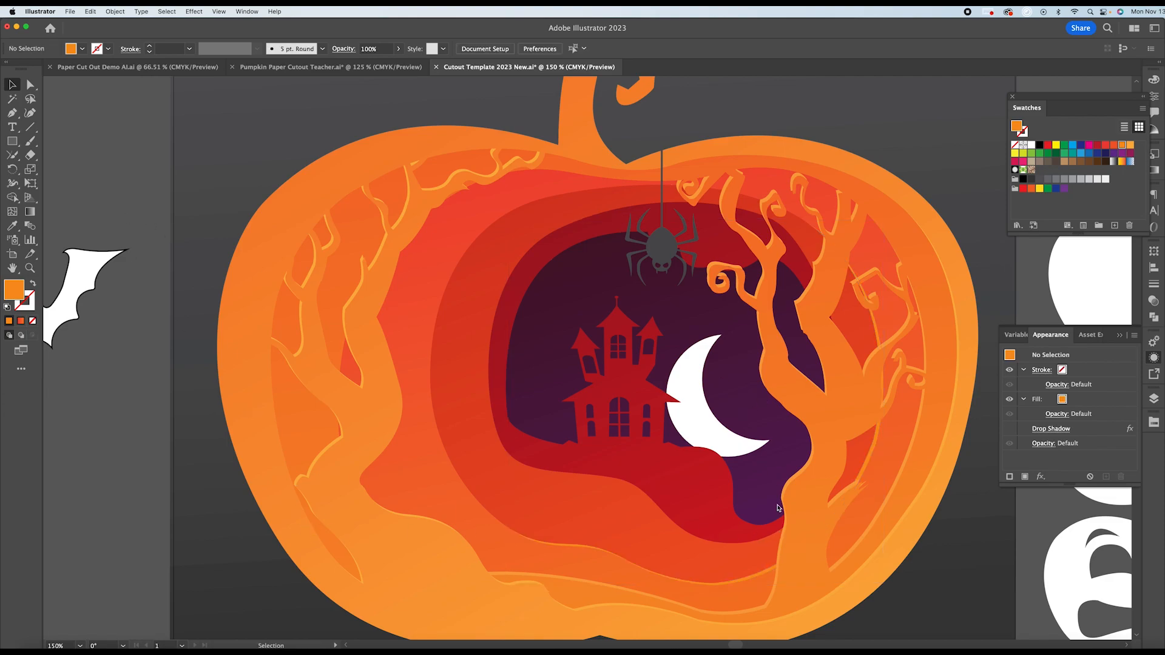
Reselect the inner-edge highlight, set its fill to the deeper orange FF8500 in the Color Picker, and deselect it.
left_click(746, 576)
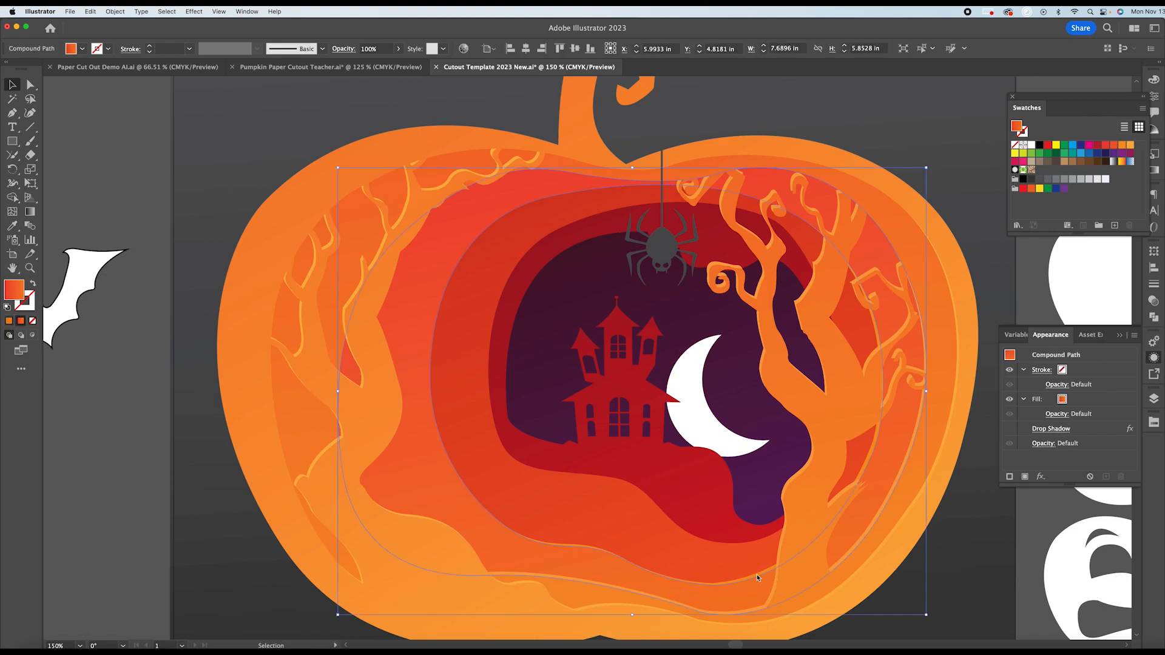
left_click(763, 573)
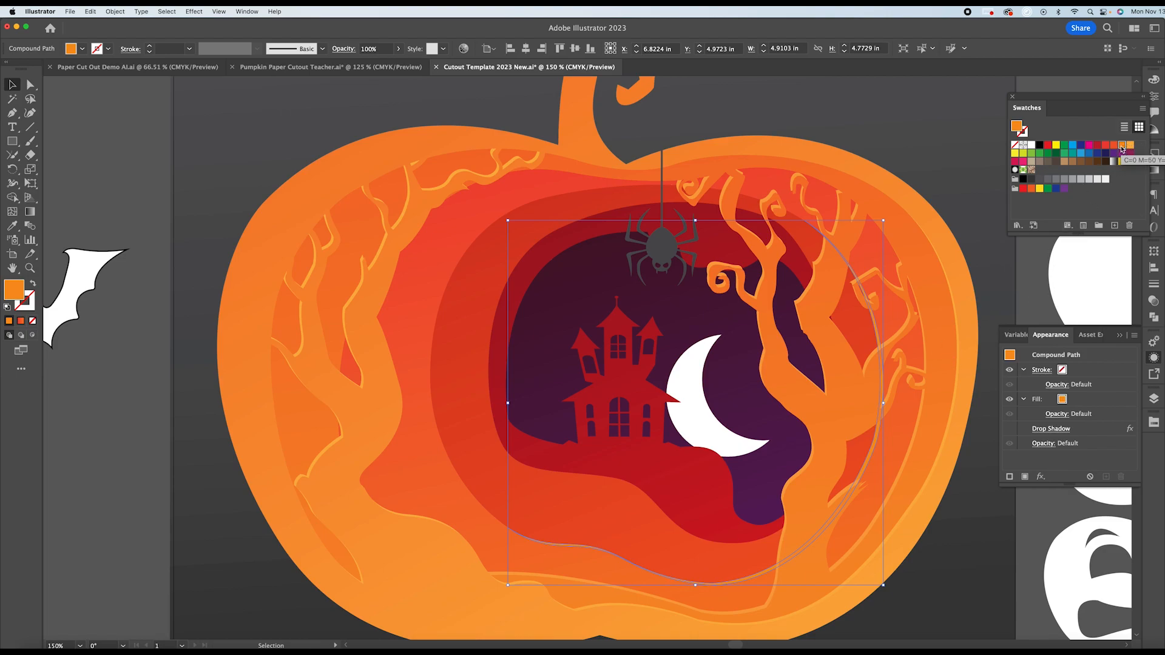
left_click(1114, 147)
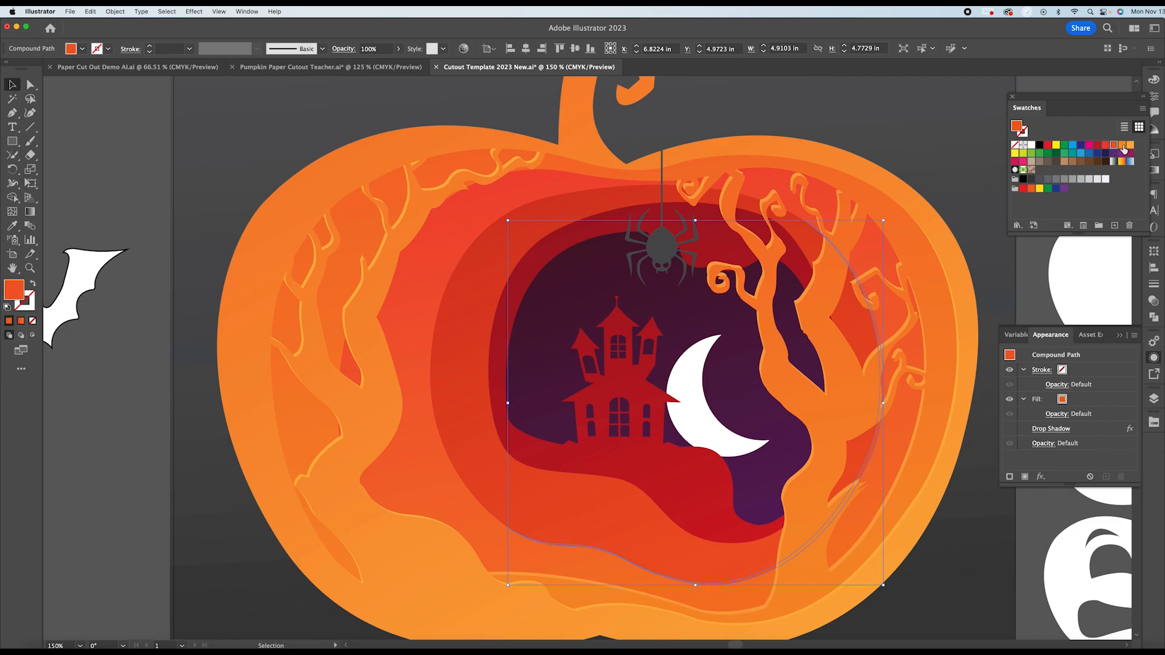
left_click(1123, 146)
double_click(16, 292)
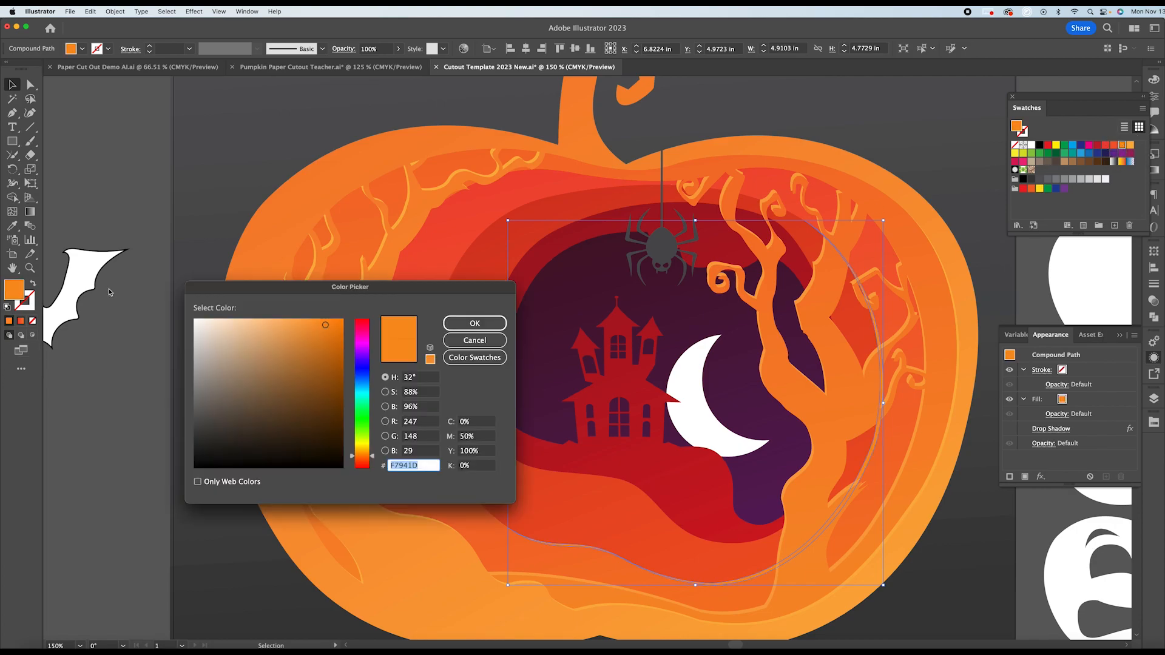
type("EA8313")
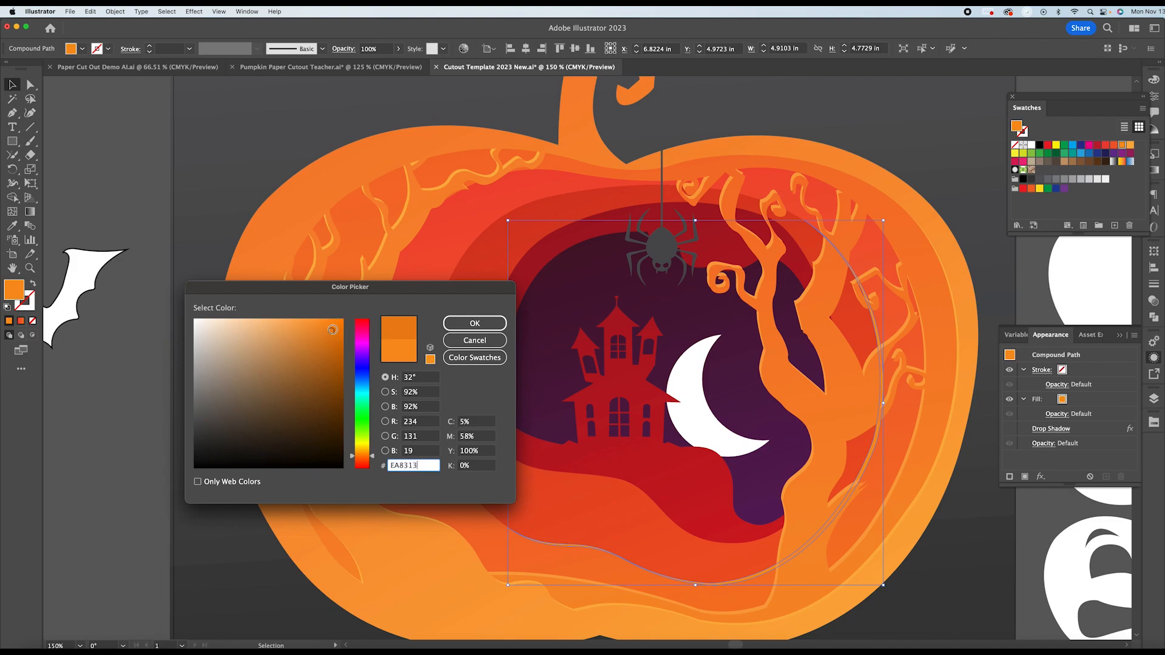
left_click_drag(339, 328, 346, 309)
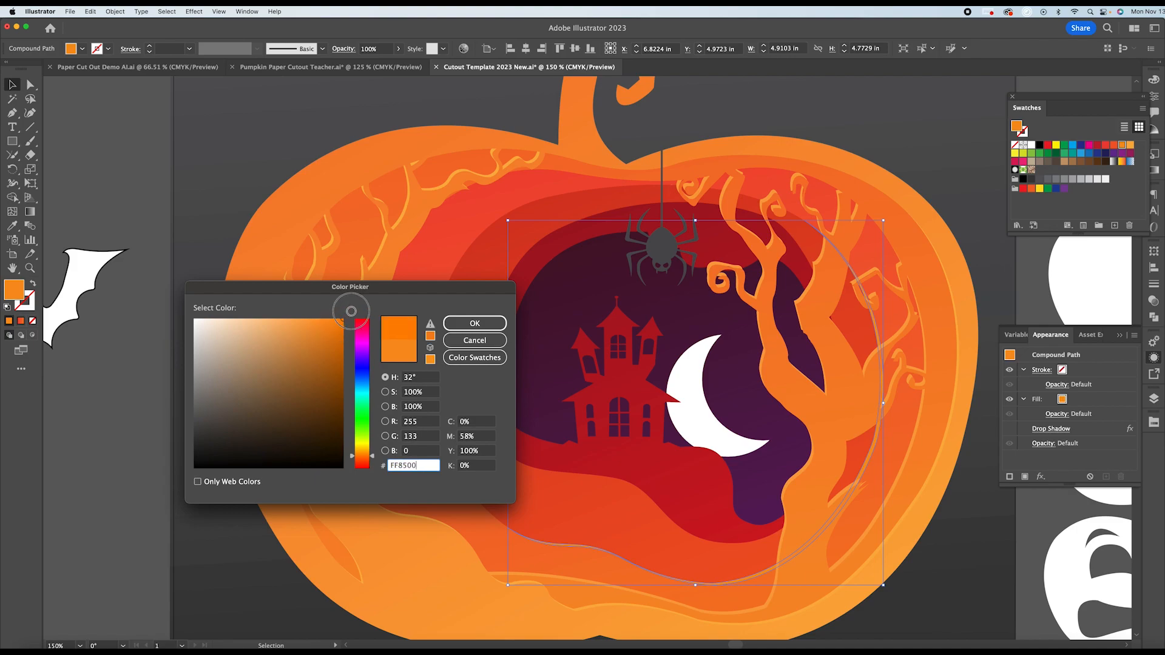
left_click(473, 324)
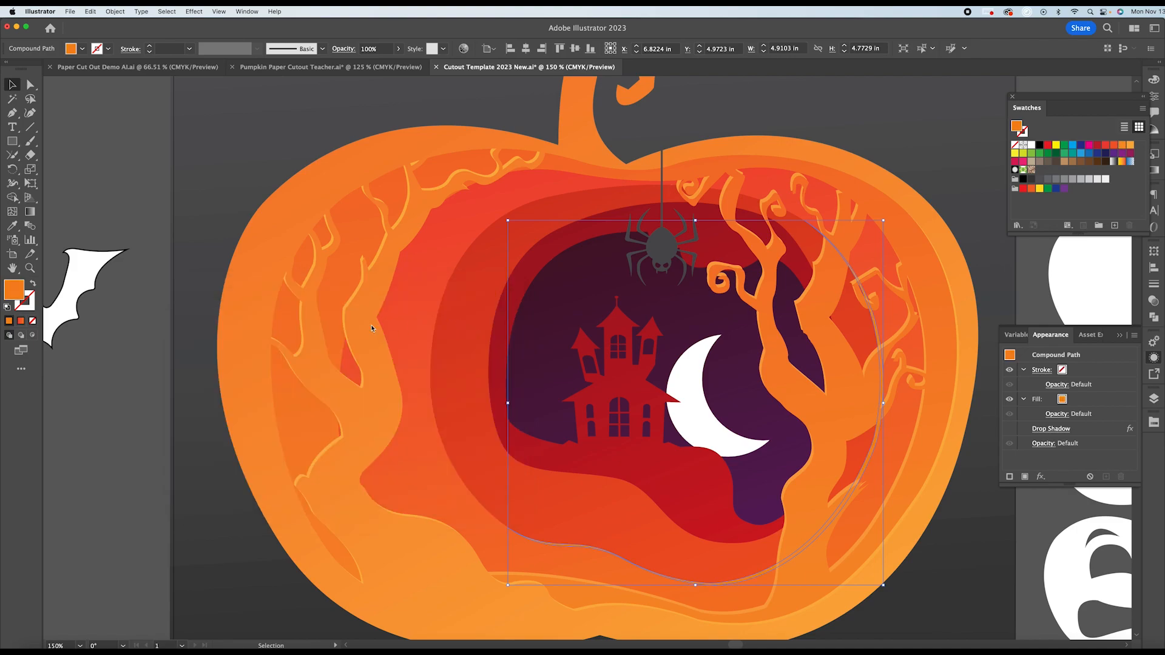
left_click(147, 181)
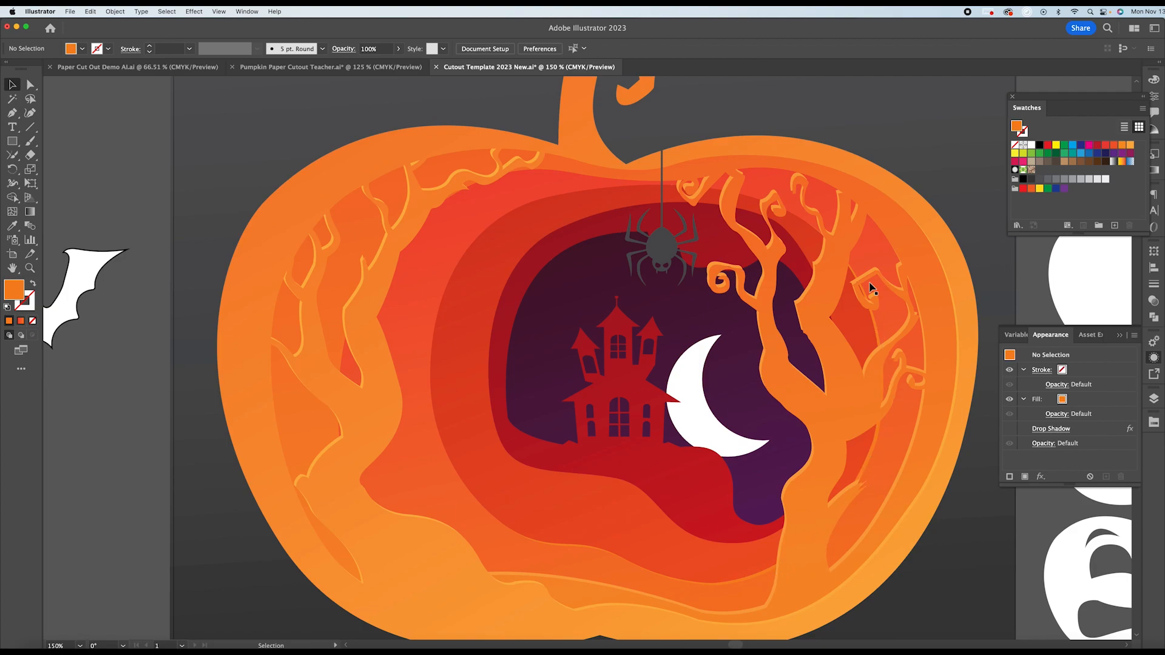
Isolate the next inner red ring around the castle scene and copy its whole shape.
left_click(857, 337)
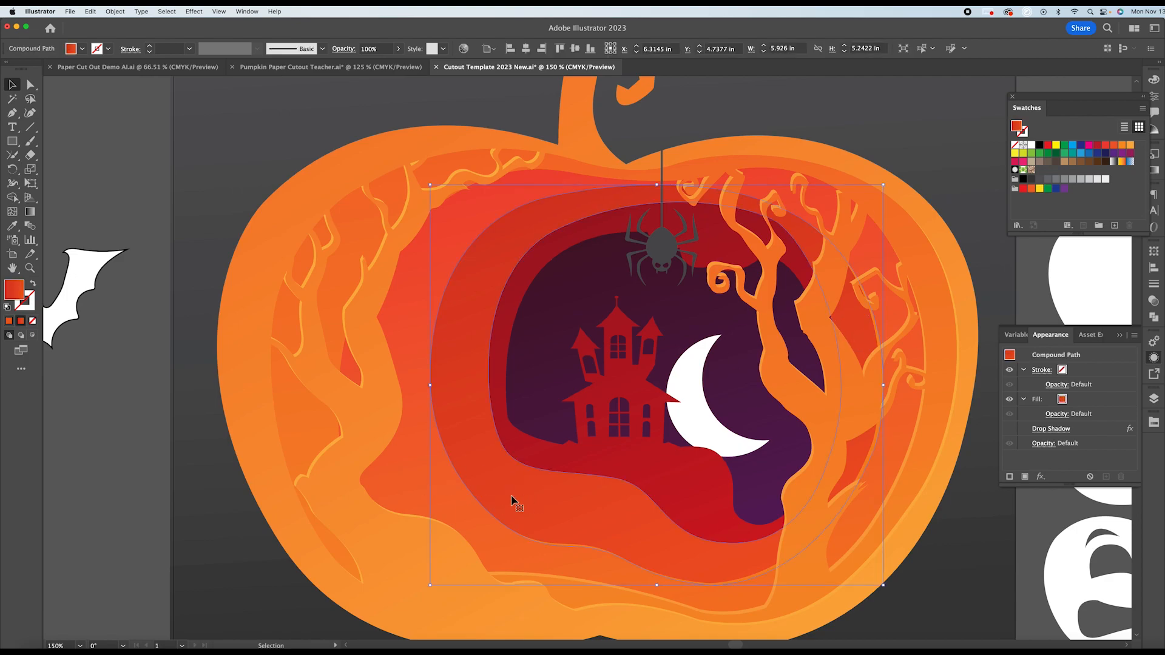
left_click(114, 378)
left_click(625, 516)
double_click(602, 494)
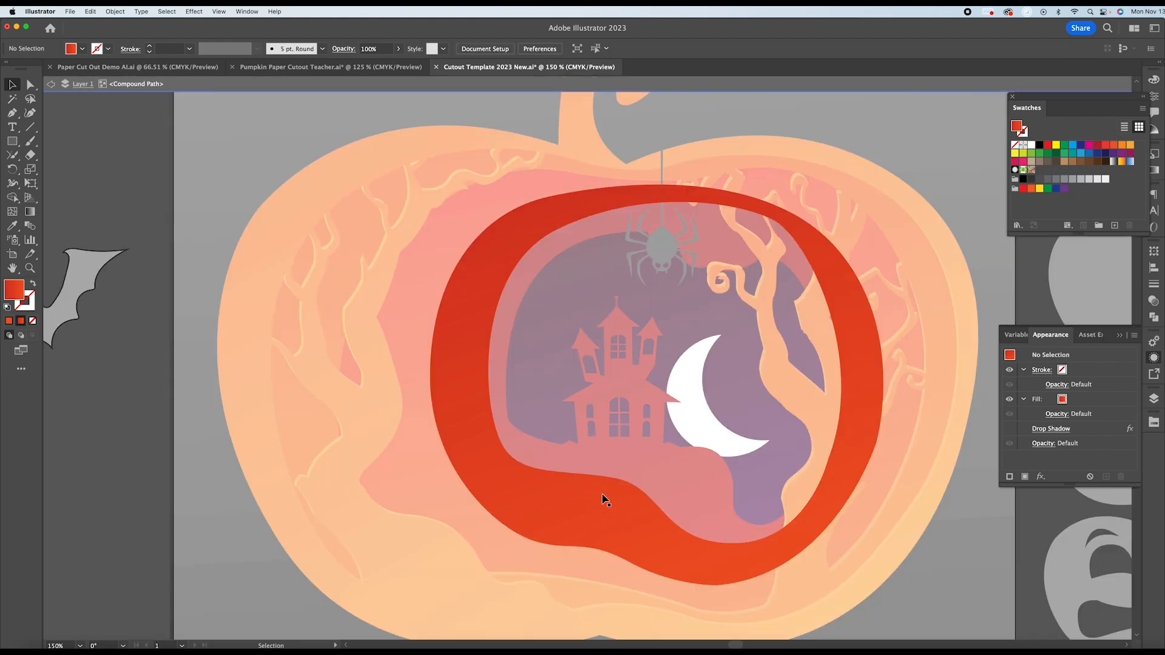
left_click(370, 177)
scroll(923, 622, "down", 3)
key("super+a")
scroll(871, 601, "down", 4)
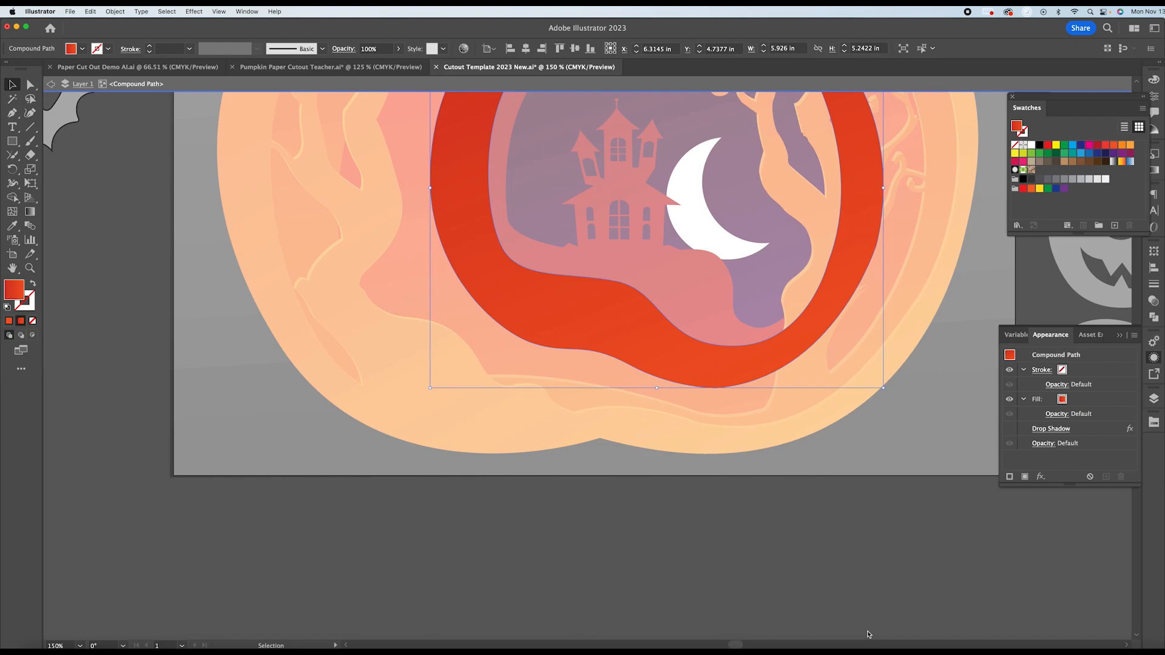
scroll(868, 620, "up", 7)
key("super")
key("super")
key("super")
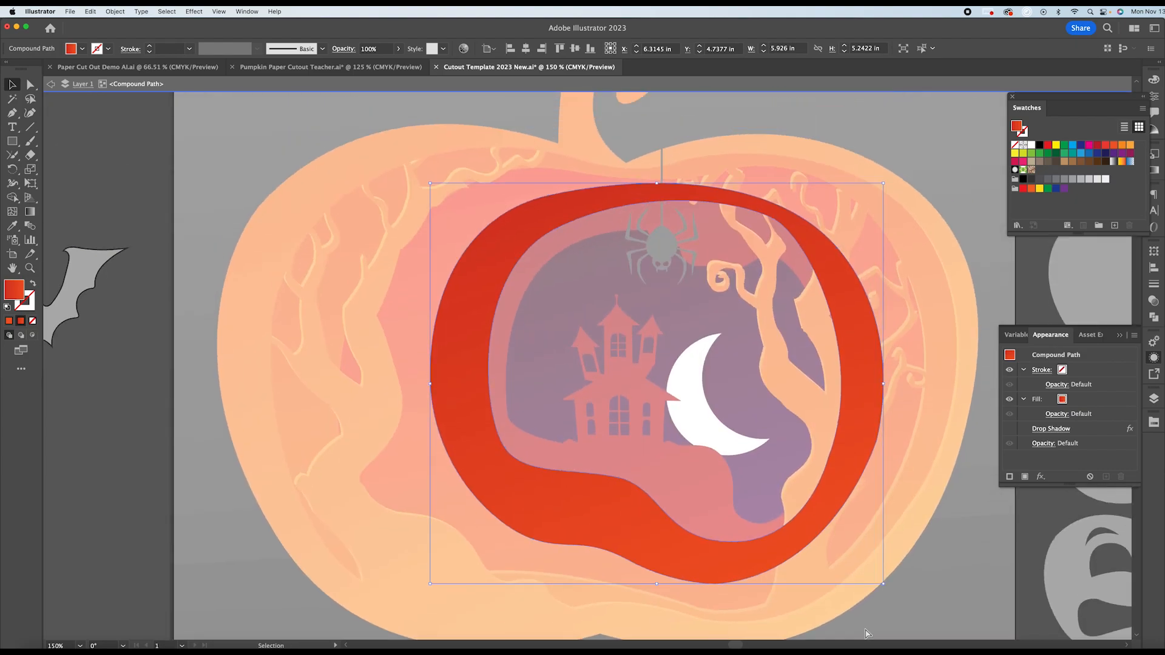
key("super")
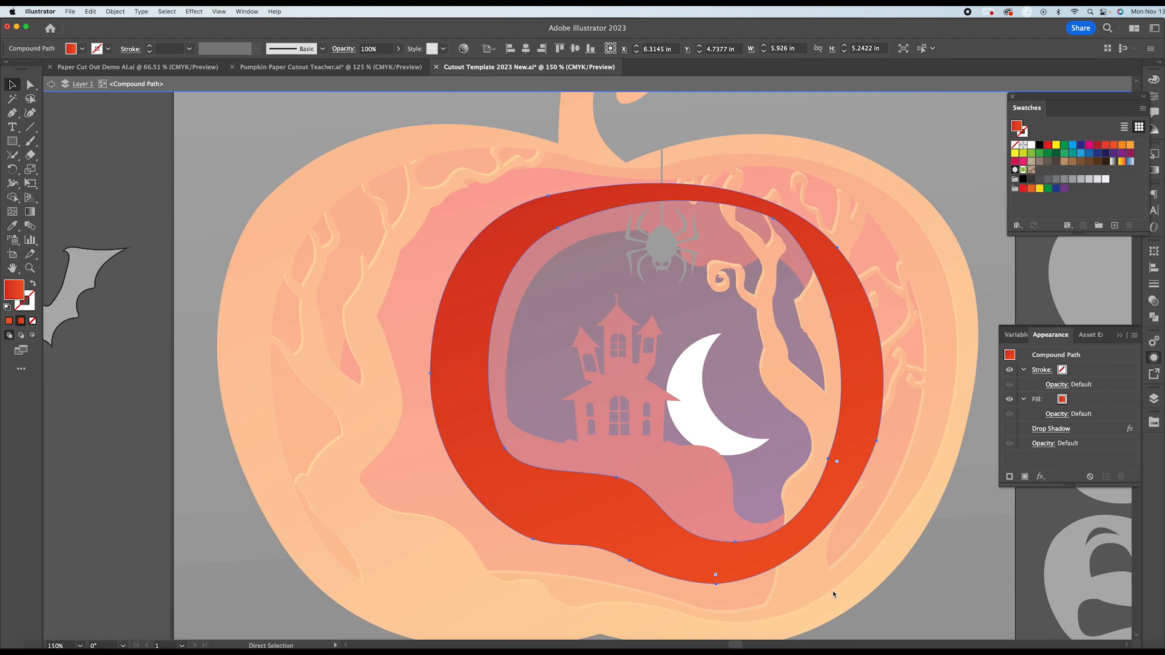
Fill the castle-scene ring copy with yellow and paste a second copy in front, filled white.
left_click(1056, 147)
key("super")
key("super+z")
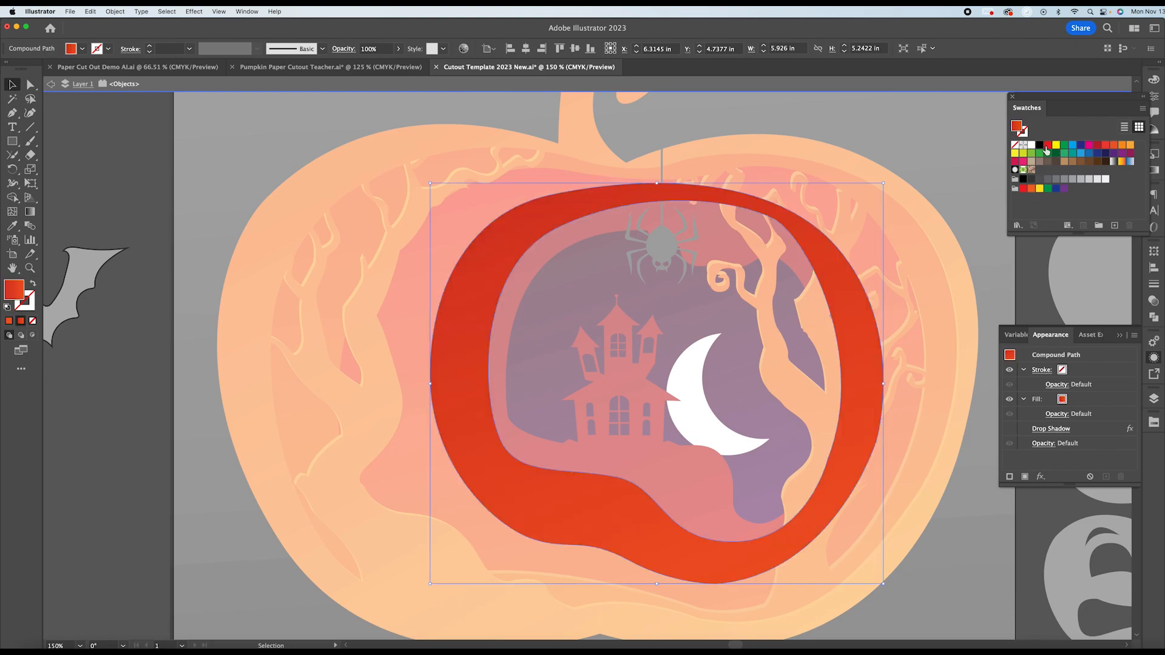
left_click(1031, 145)
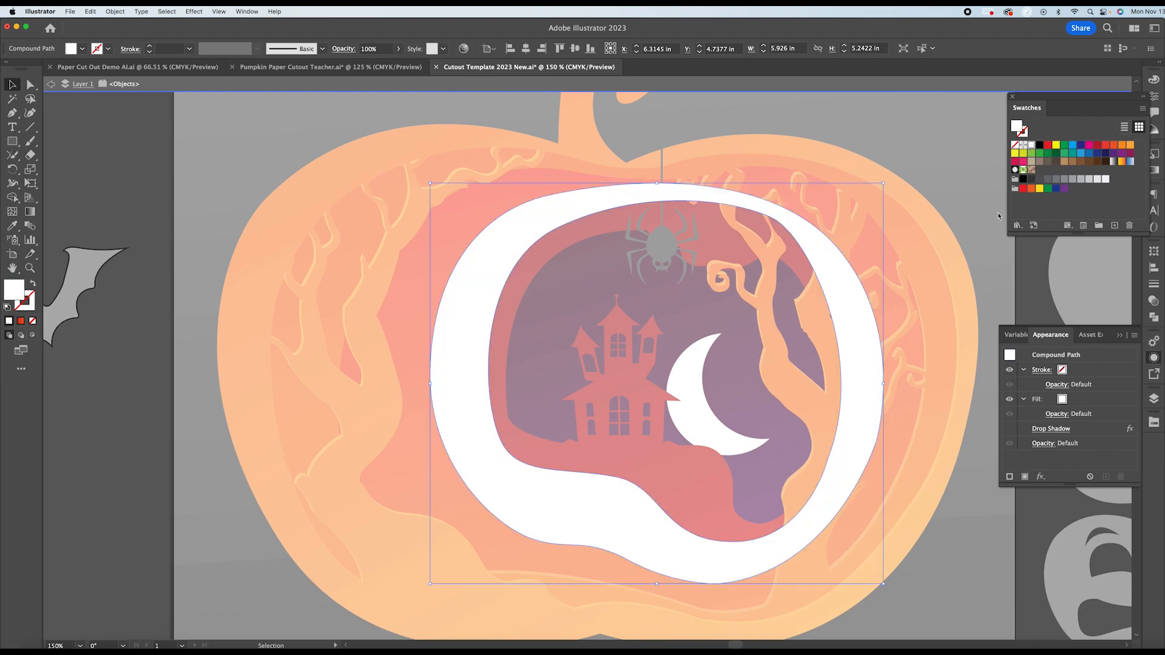
Nudge the castle scene's white ring about 0.04 in left and 0.03 in up to expose the yellow copy's edges.
key("Left")
key("Left")
key("Up")
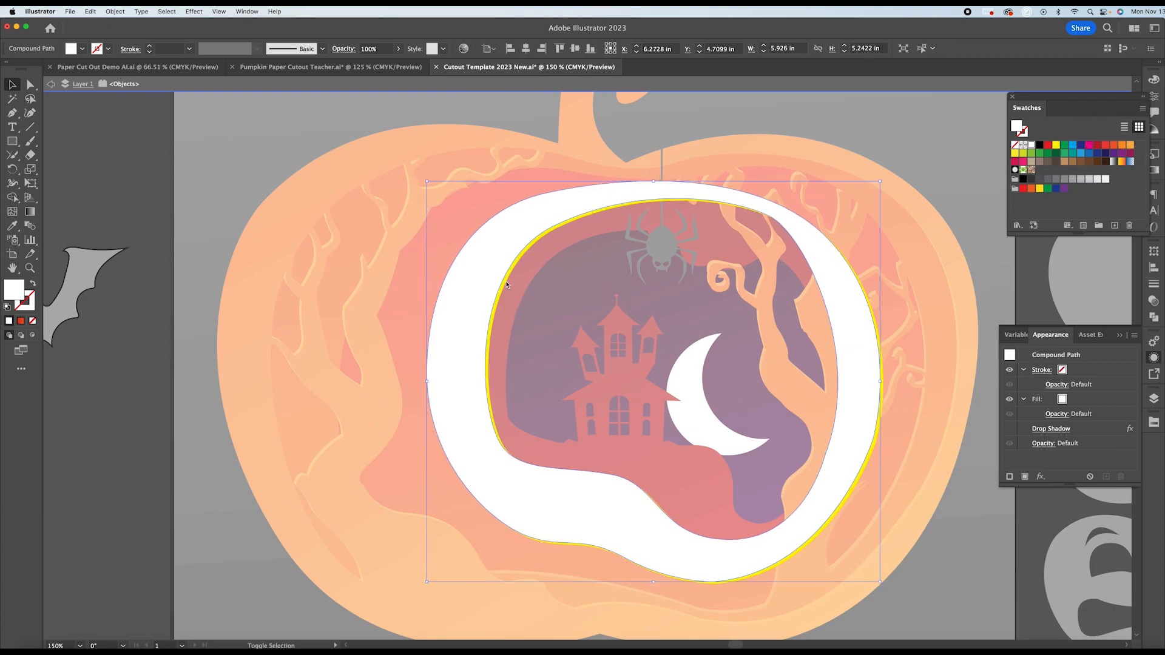
Select the white and yellow castle-scene rings and use Shape Builder to remove everything except the thin strip along the lower-right inner edge.
left_click(483, 275)
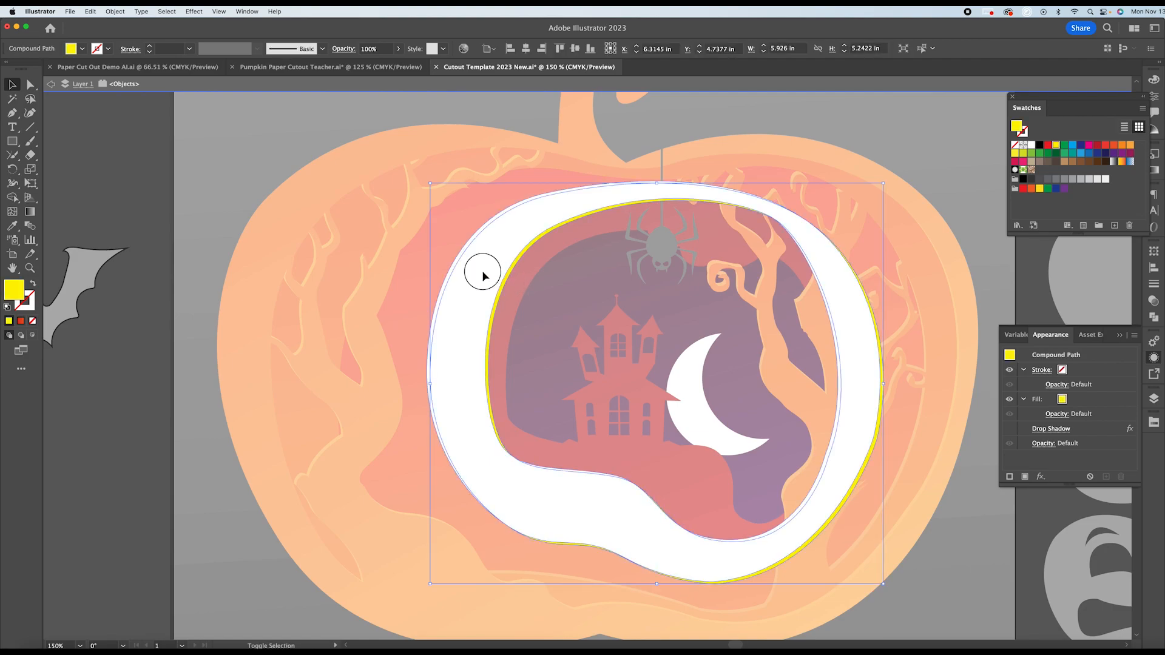
left_click(483, 275, "shift")
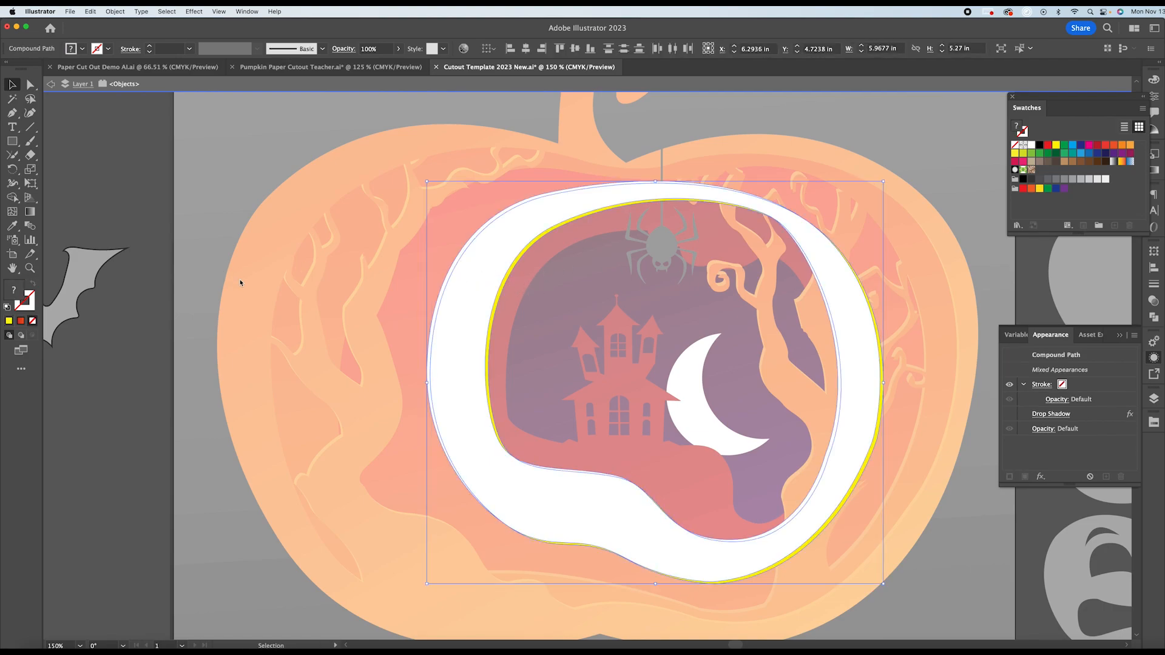
left_click(12, 197)
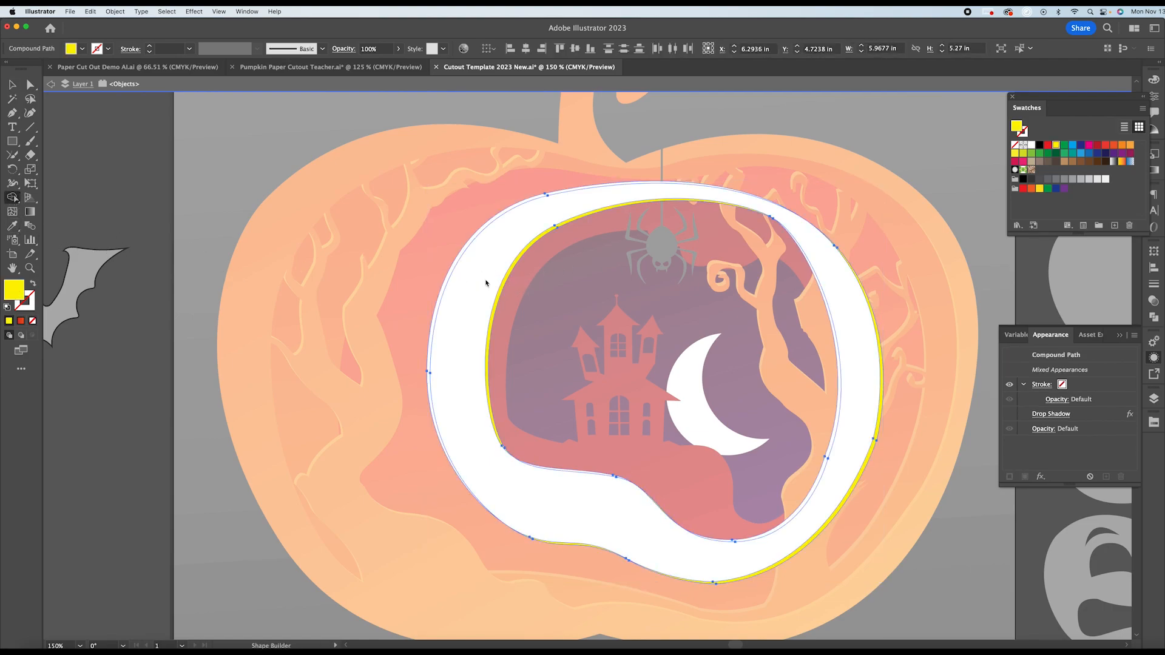
left_click(850, 464)
mouse_move(521, 284)
left_mouse_down("alt")
mouse_move(484, 246)
mouse_move(428, 248)
left_mouse_up("alt")
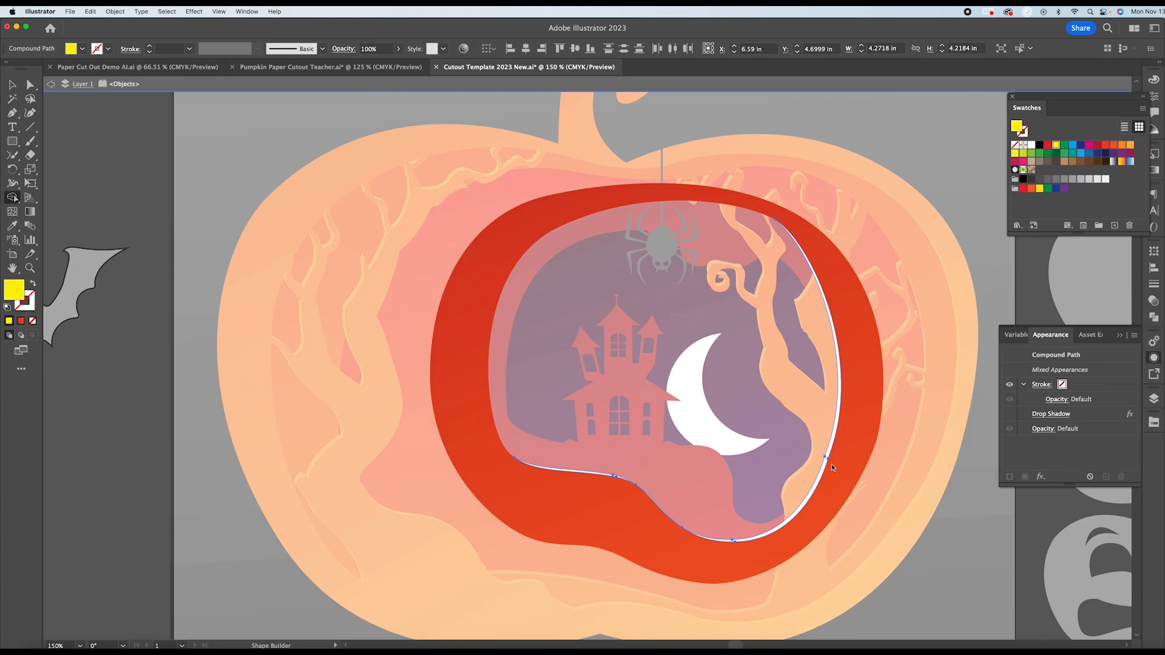
Move the trimmed inner-edge strip out of the isolated ring and place it at the same position on Layer 1.
key("v")
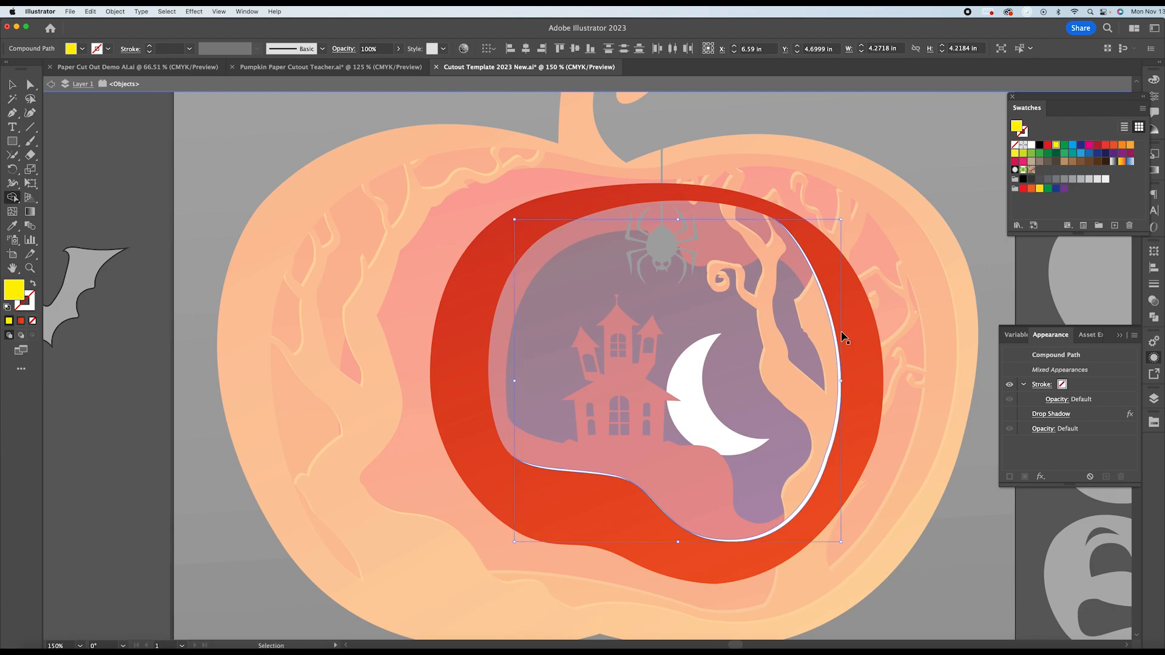
key("shift+m")
key("super+shift+a")
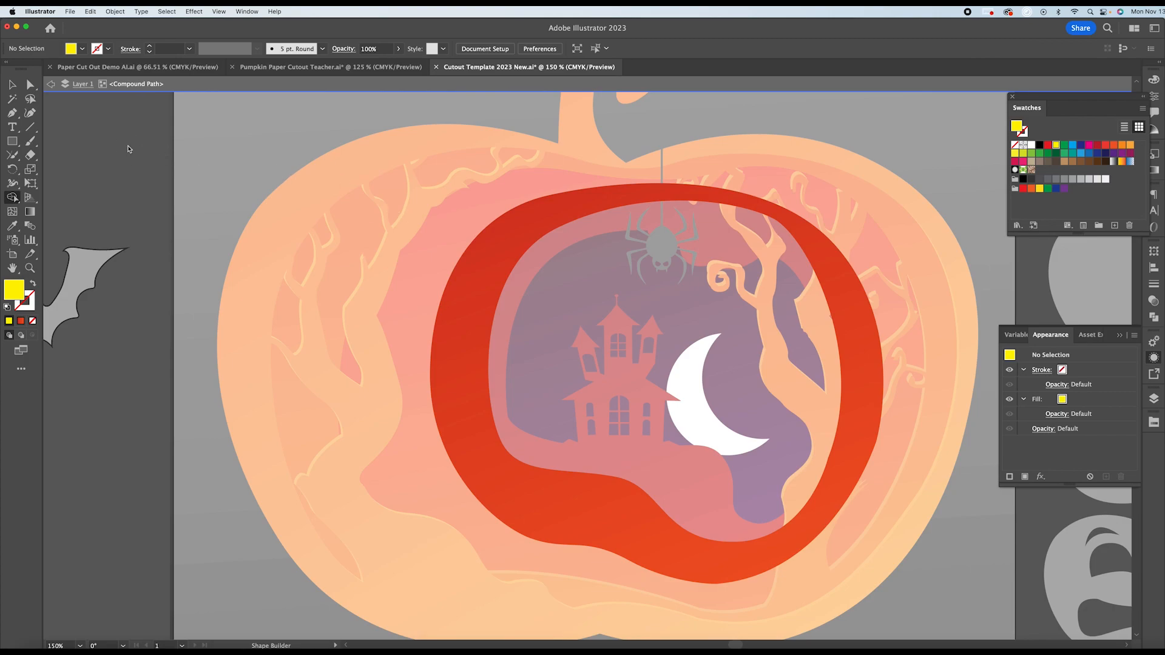
left_click(51, 85)
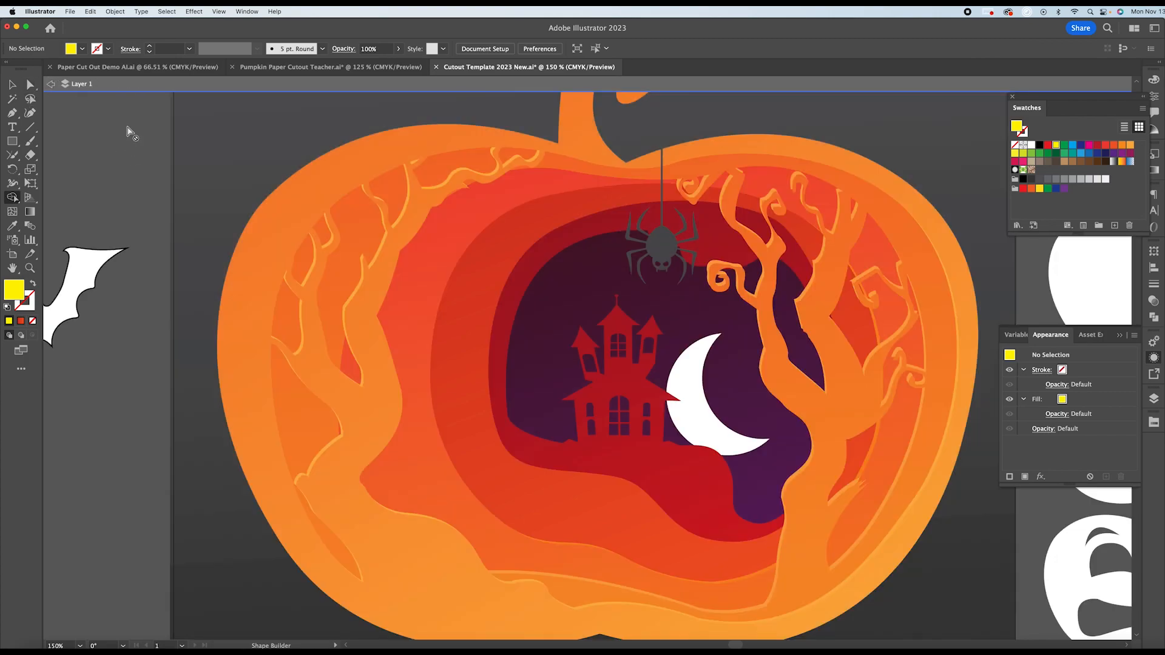
key("v")
key("super+z")
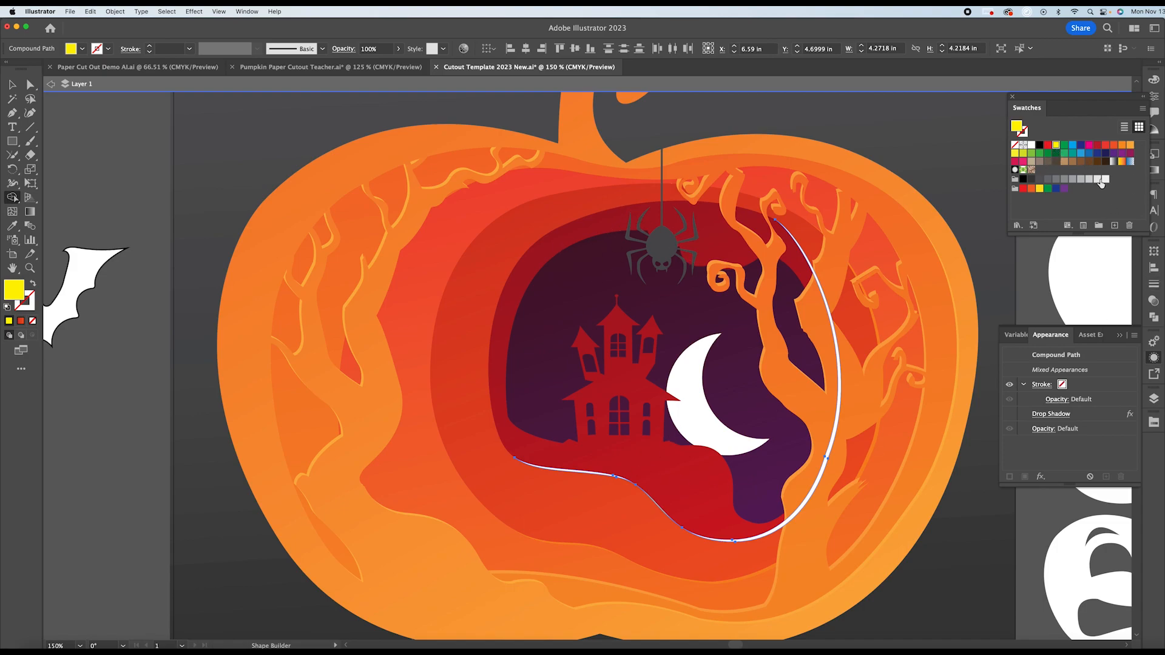
Fill the inner-edge strip with the orange-red swatch, lighten its fill to FF673E in the Color Picker, and deselect it.
left_click(1115, 145)
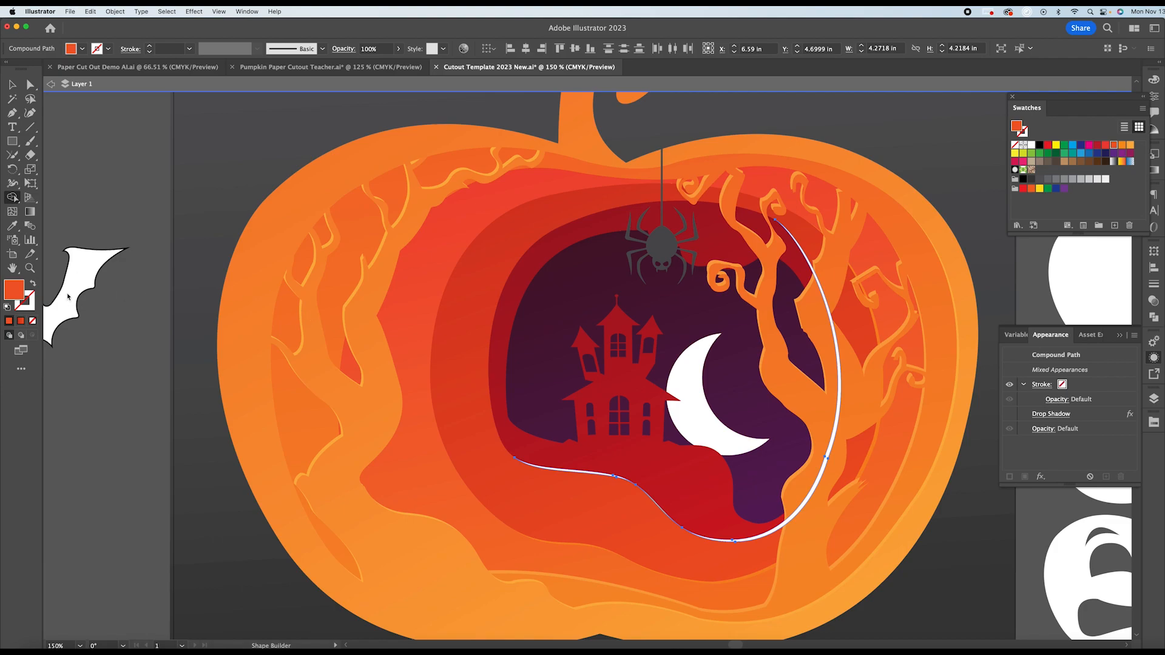
left_click(20, 92)
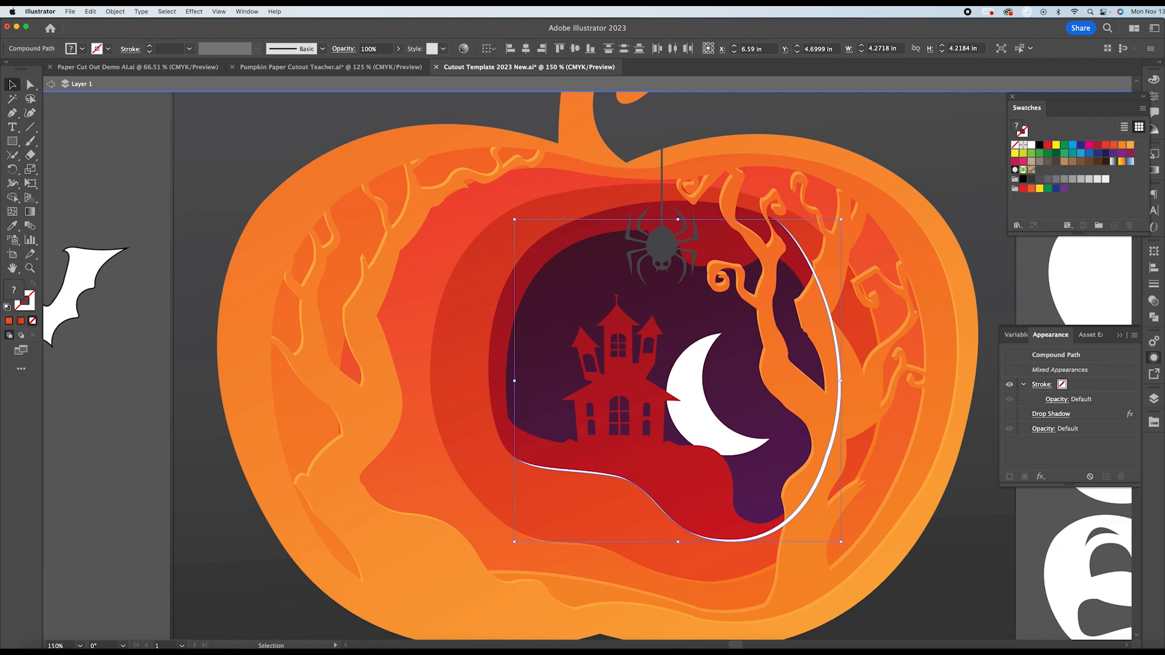
left_click(1111, 147)
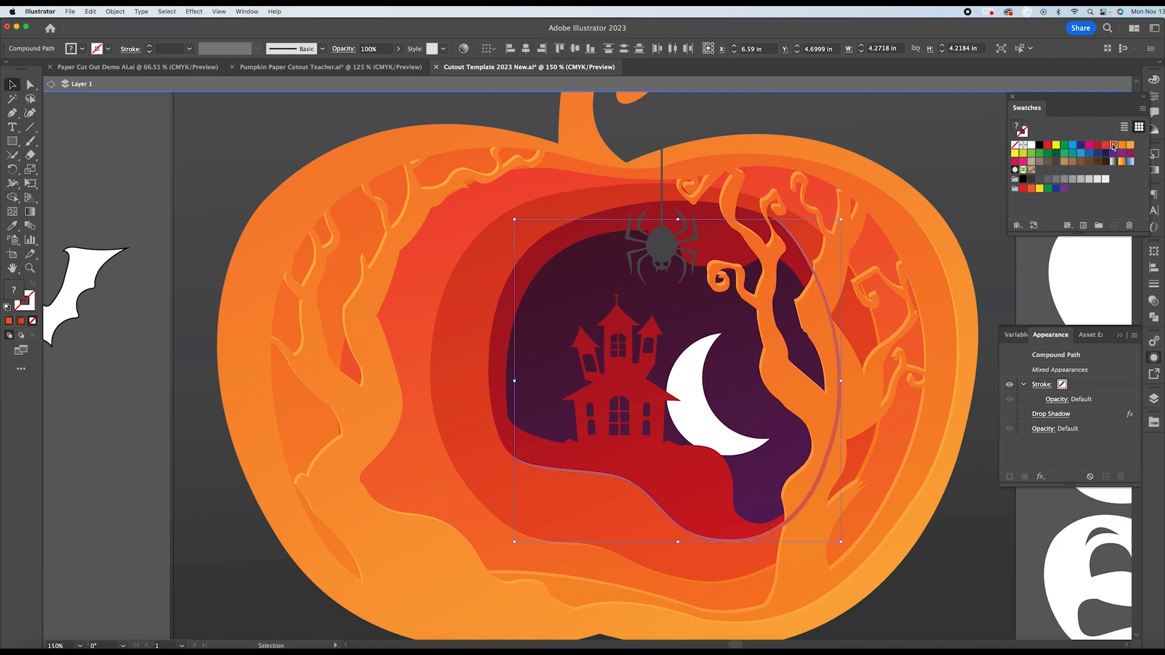
left_click(105, 344)
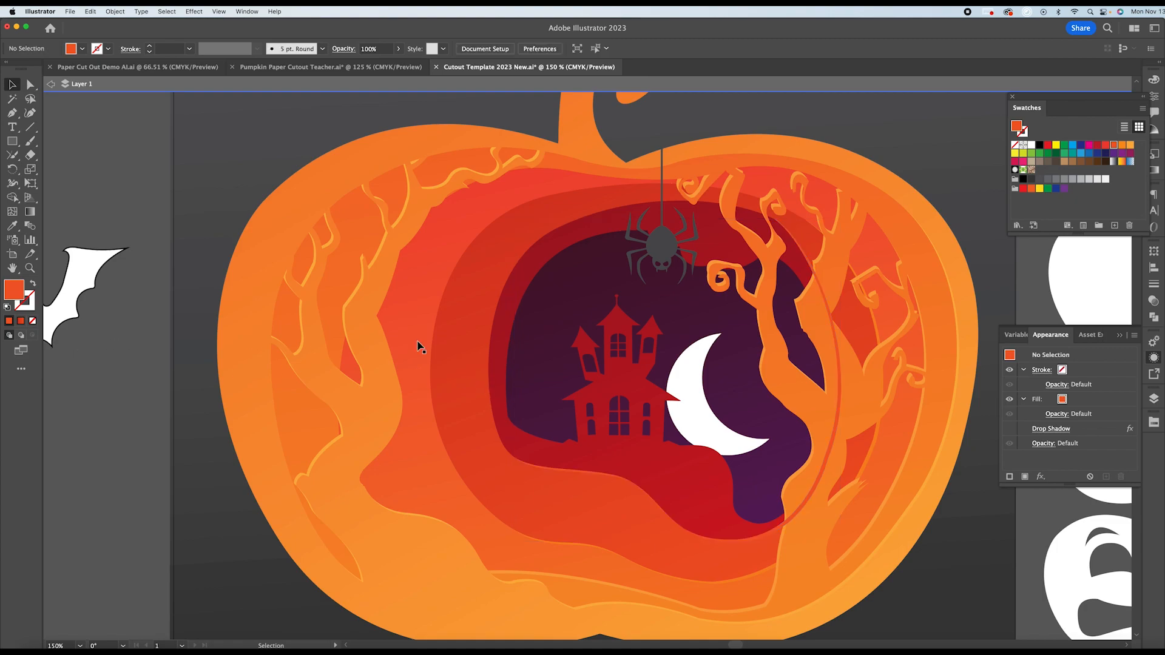
left_click(581, 477)
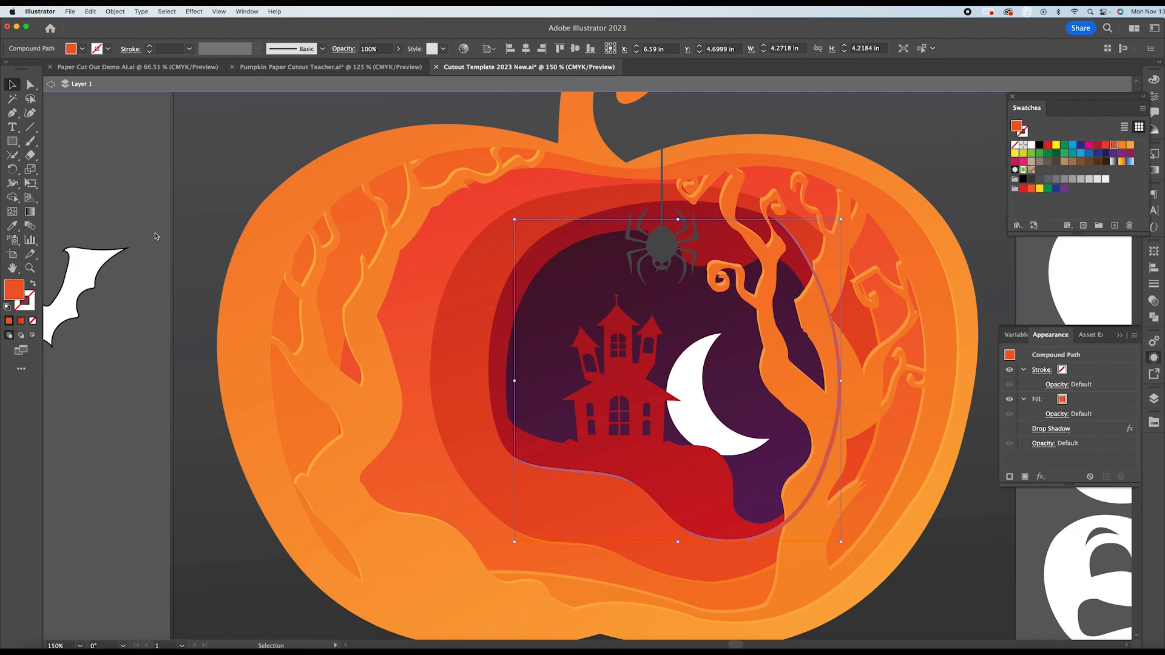
double_click(22, 291)
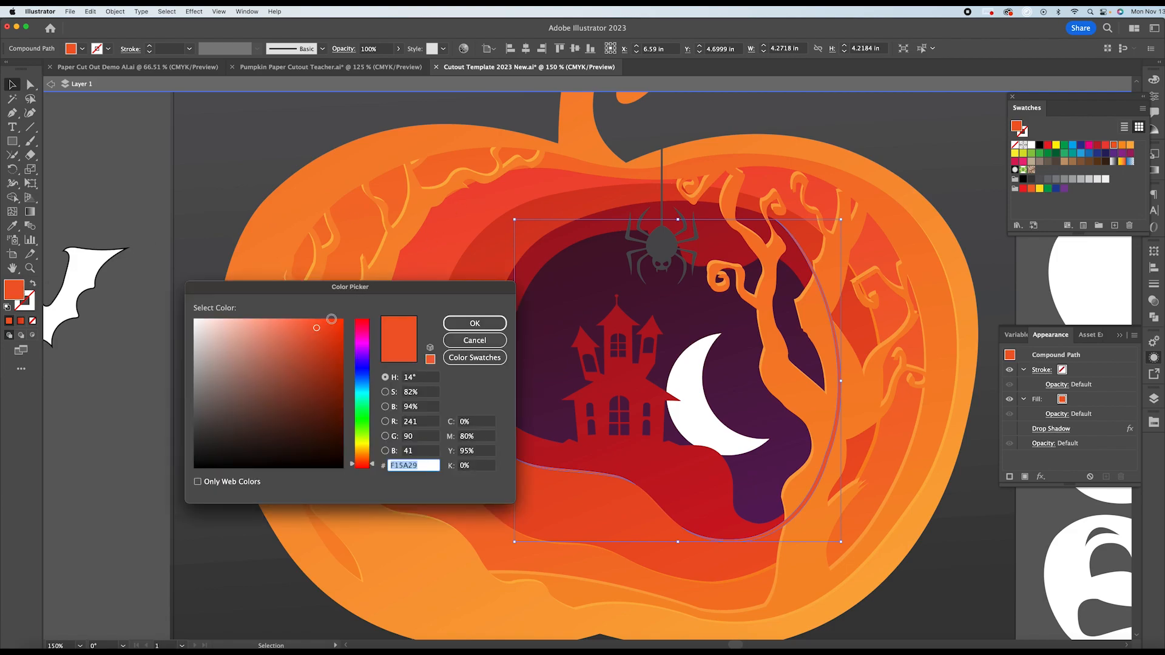
left_click(475, 323)
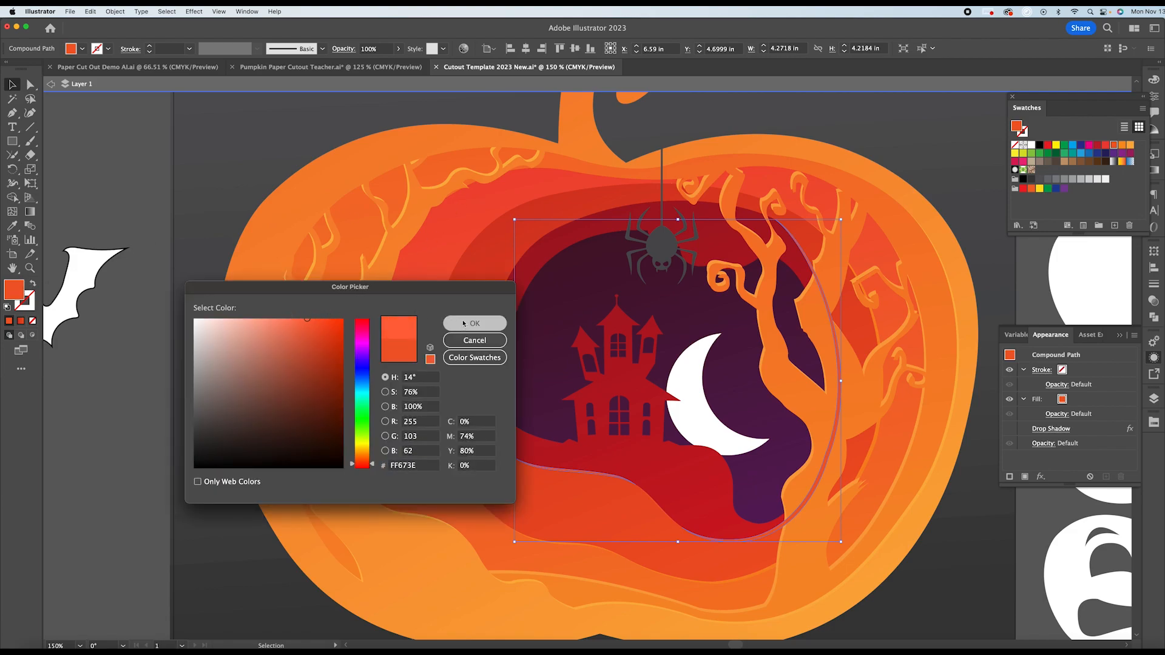
left_click(132, 197)
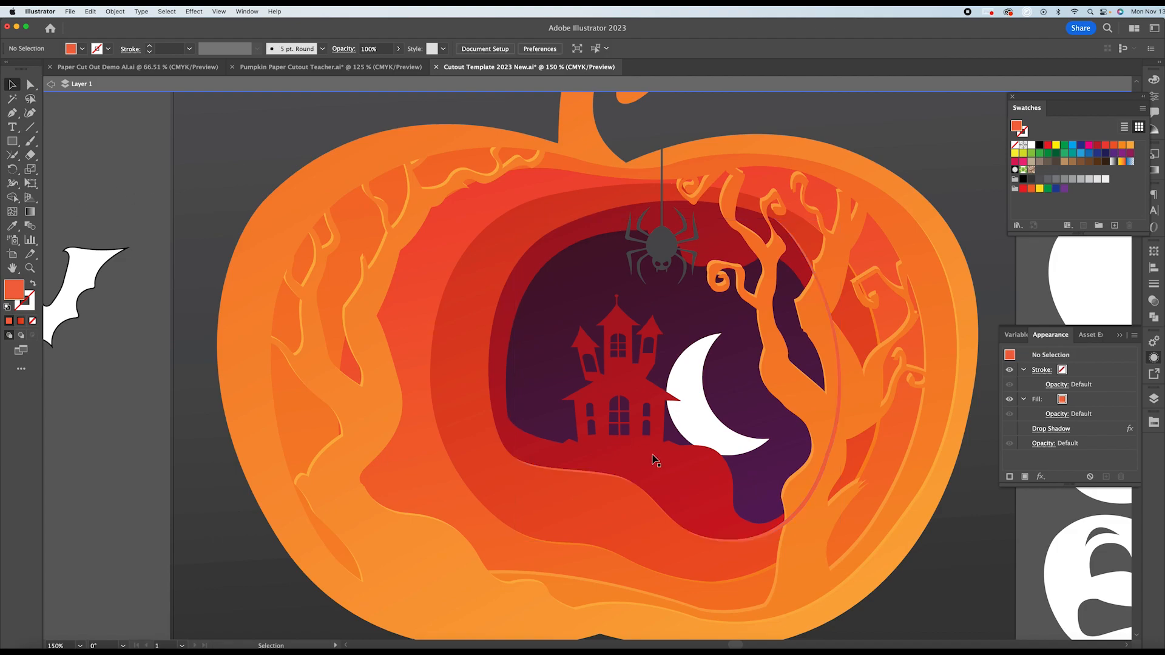
Reselect the inner-edge strip and send it backward behind the orange tree on the pumpkin's right side.
left_click(771, 539)
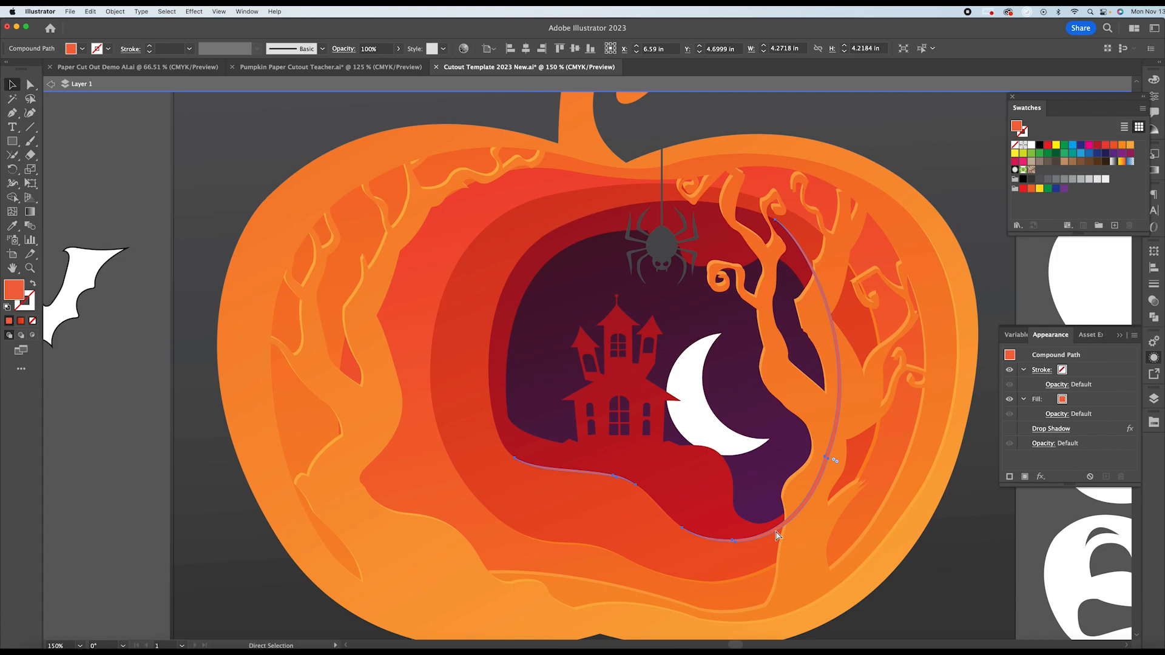
key("super+[")
key("v")
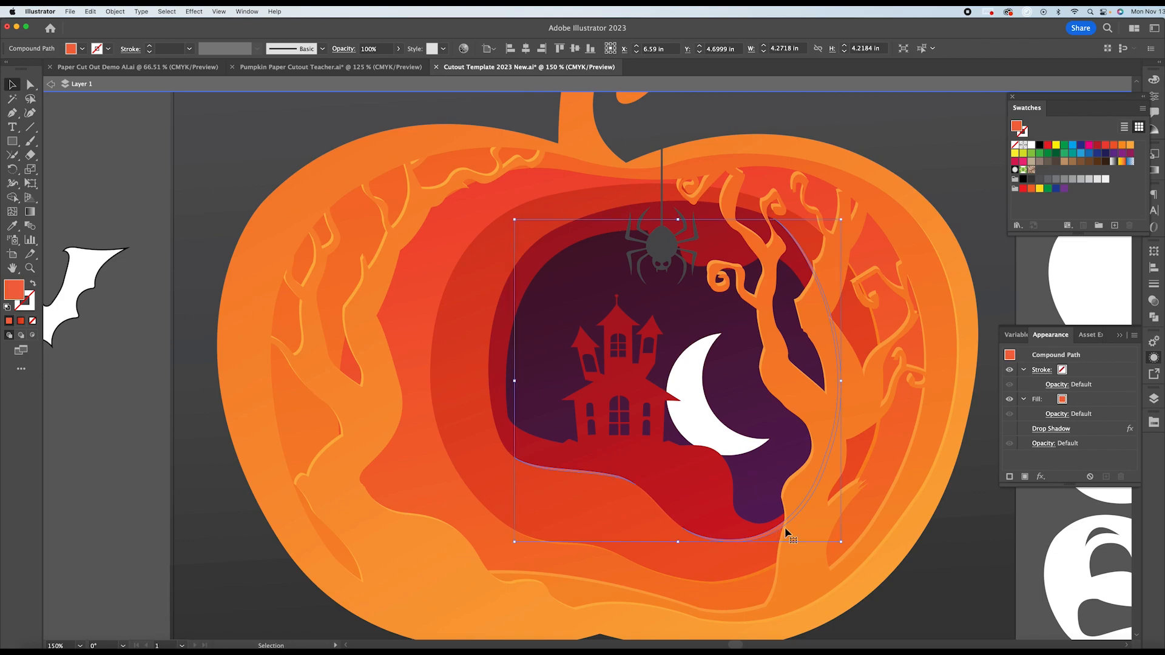
left_click(123, 170)
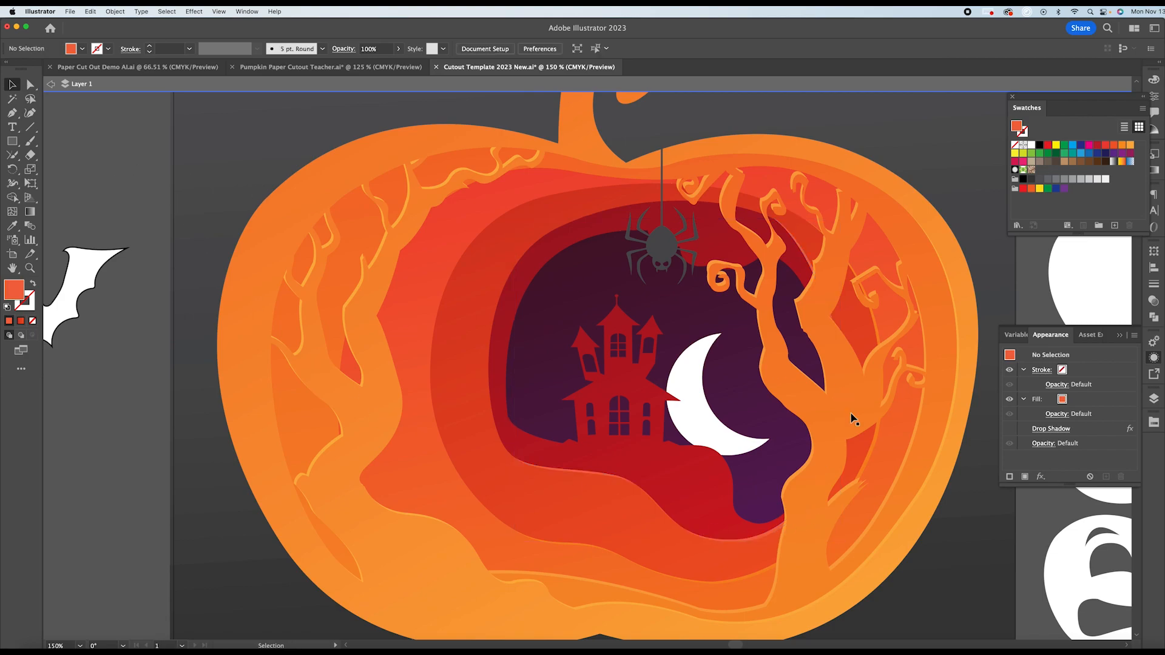
Isolate the dark red castle layer, select its whole shape, and paste a copy of it in place.
left_click(673, 452)
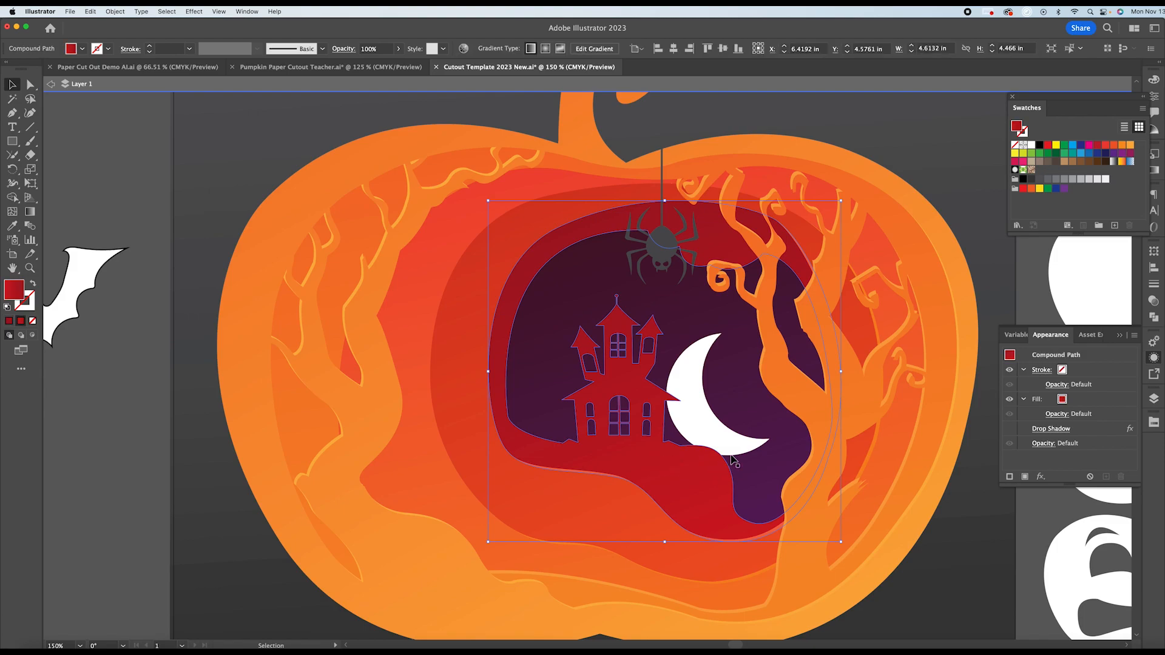
left_click(144, 175)
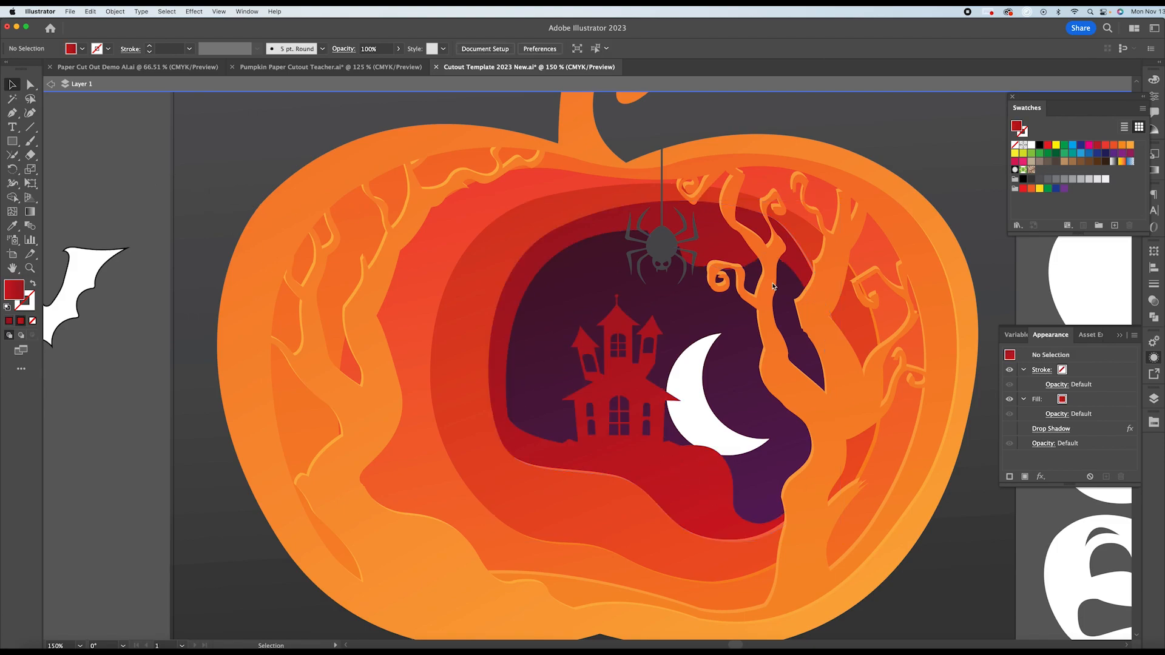
left_click(637, 416)
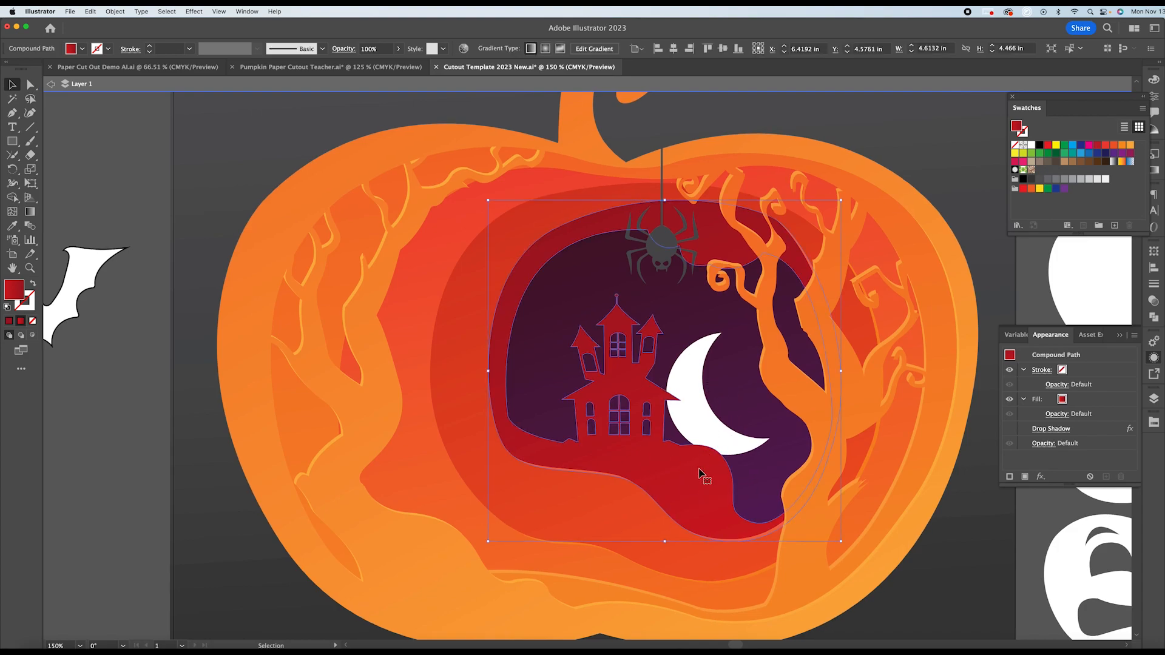
double_click(718, 474)
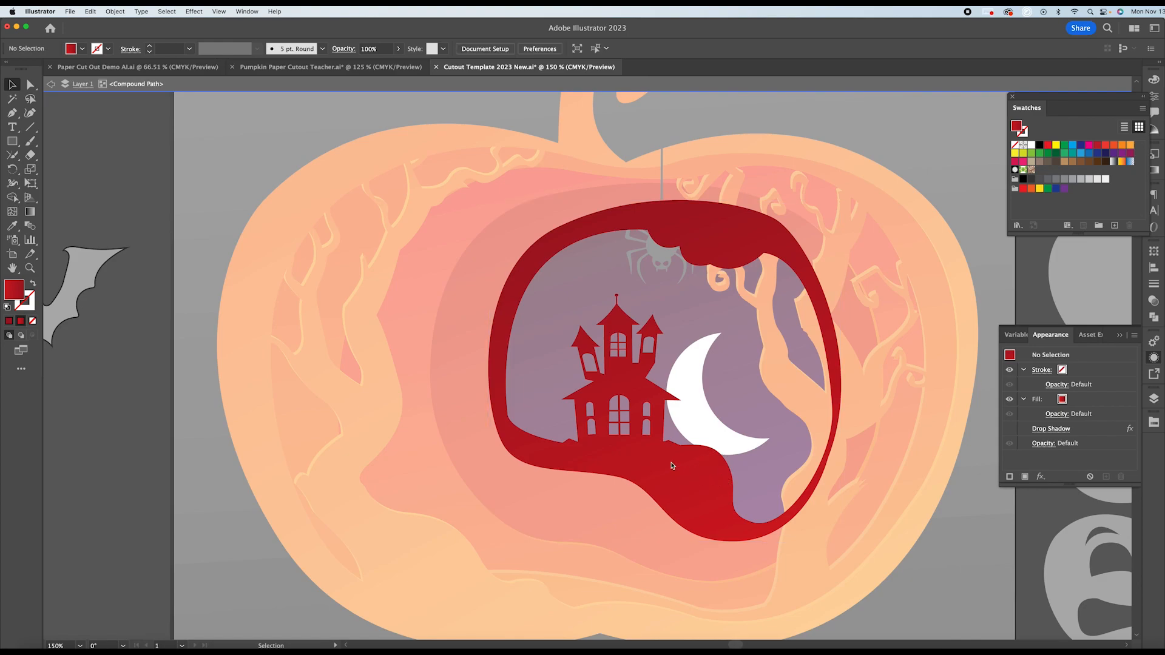
left_click_drag(451, 174, 860, 559)
key("v")
key("a")
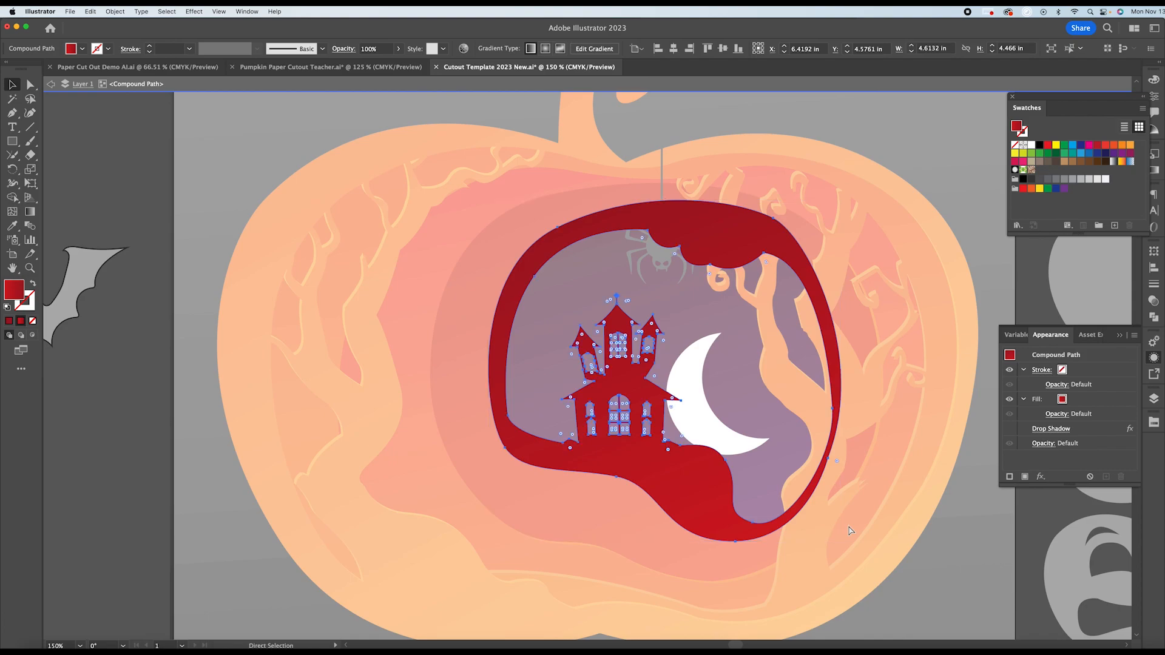
key("v")
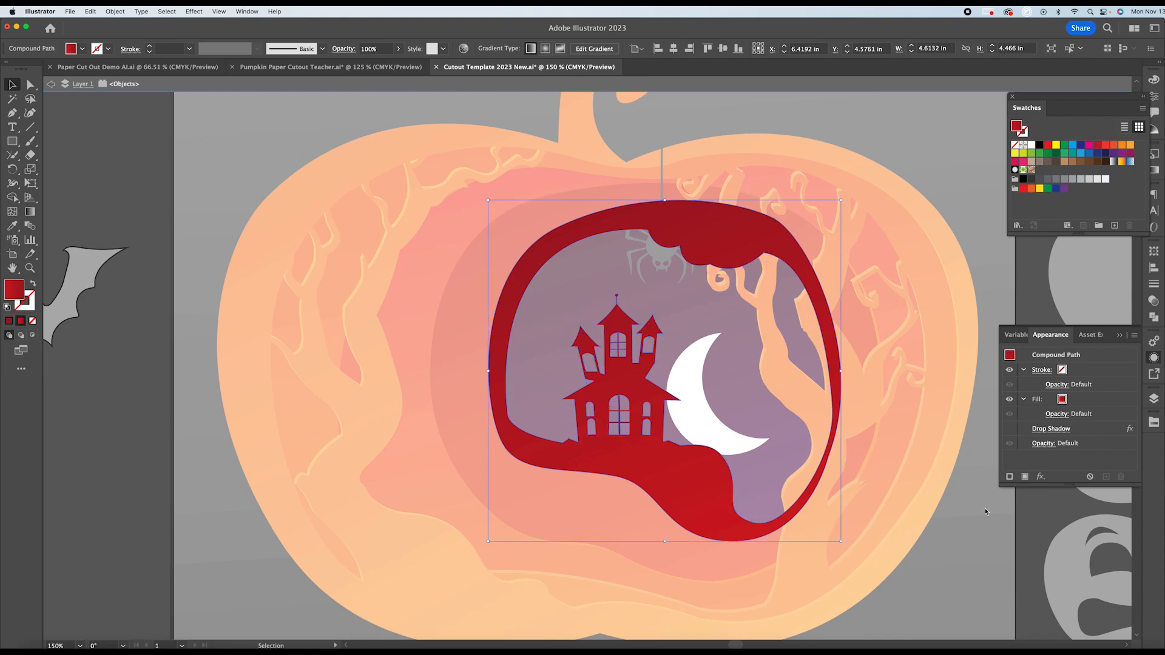
Fill the castle-layer copy with yellow and paste a second copy in front, filled white.
left_click(1057, 145)
key("a")
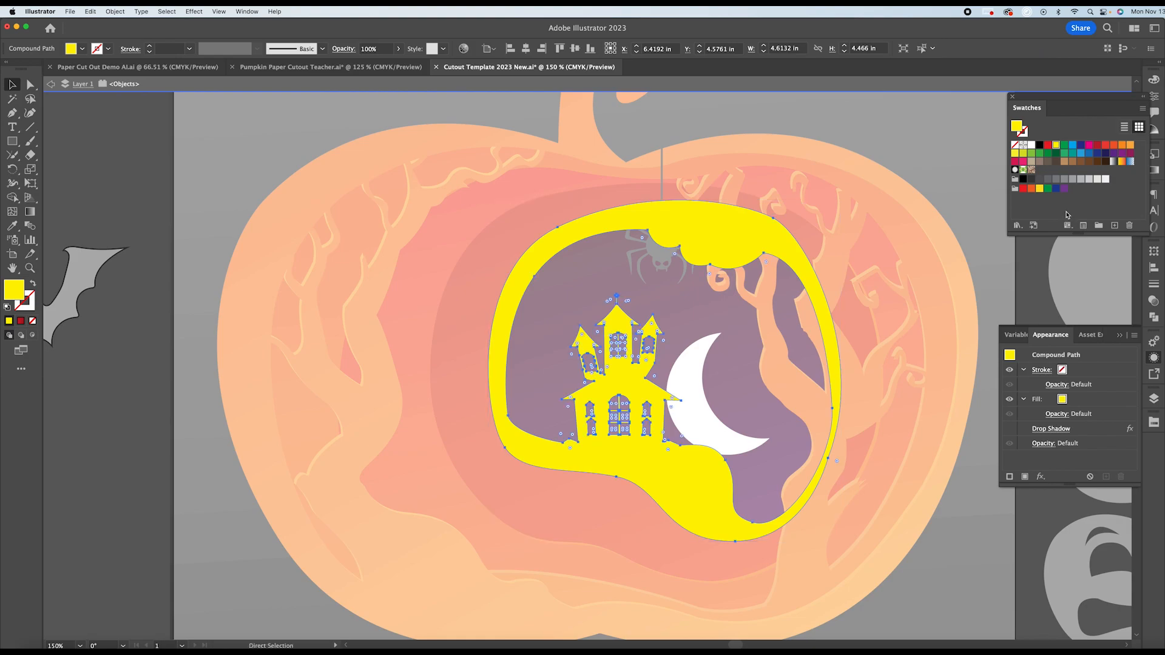
key("ctrl+z")
key("v")
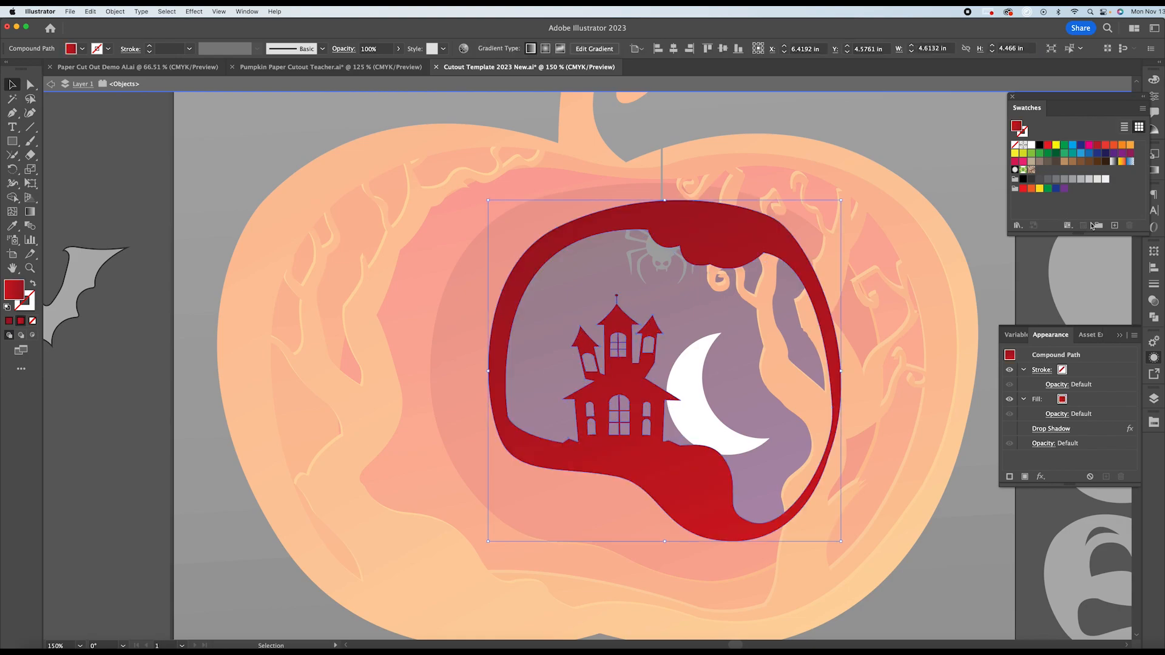
left_click(1032, 145)
Nudge the white castle copy about 0.03 in left and 0.03 in up to offset it from the yellow copy.
key("Left")
key("Left")
key("Up")
key("Up")
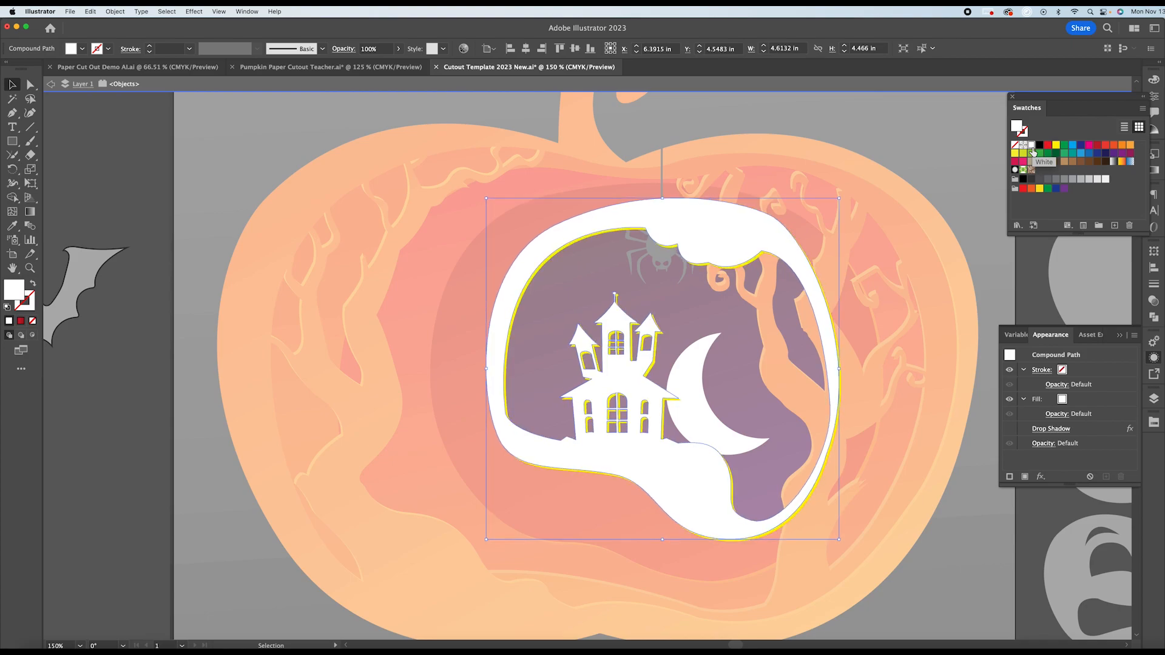
Select both castle copies and use Shape Builder to remove their large overlap and the slivers around the upper ring and cloud edge.
left_click(808, 503)
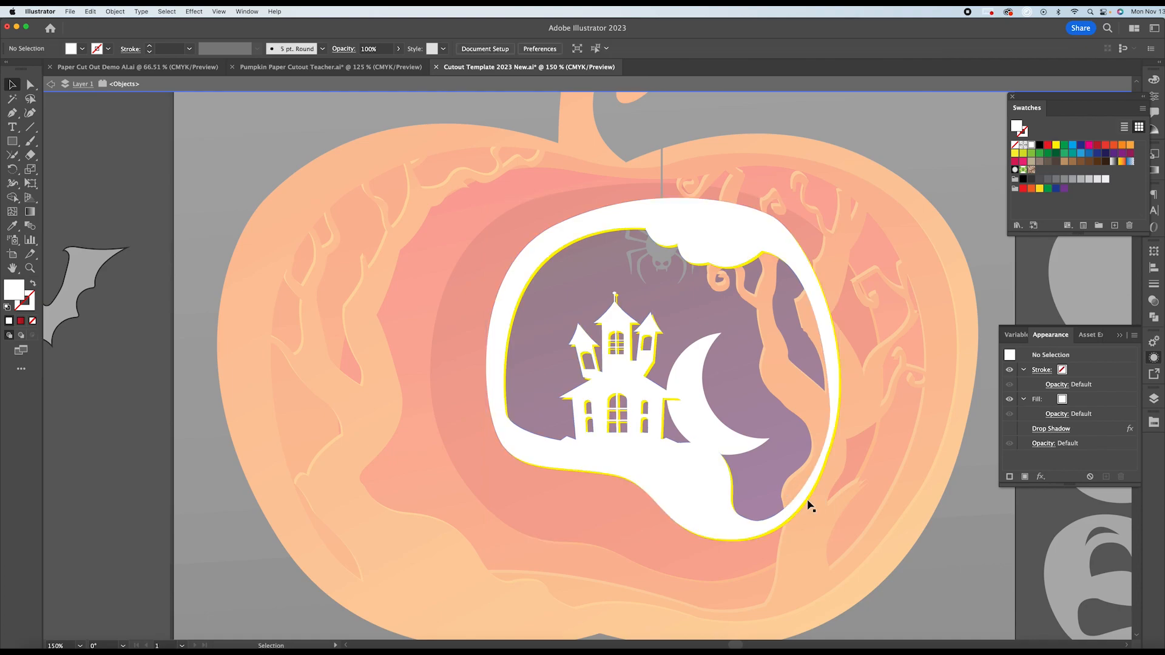
left_click(808, 504, "shift")
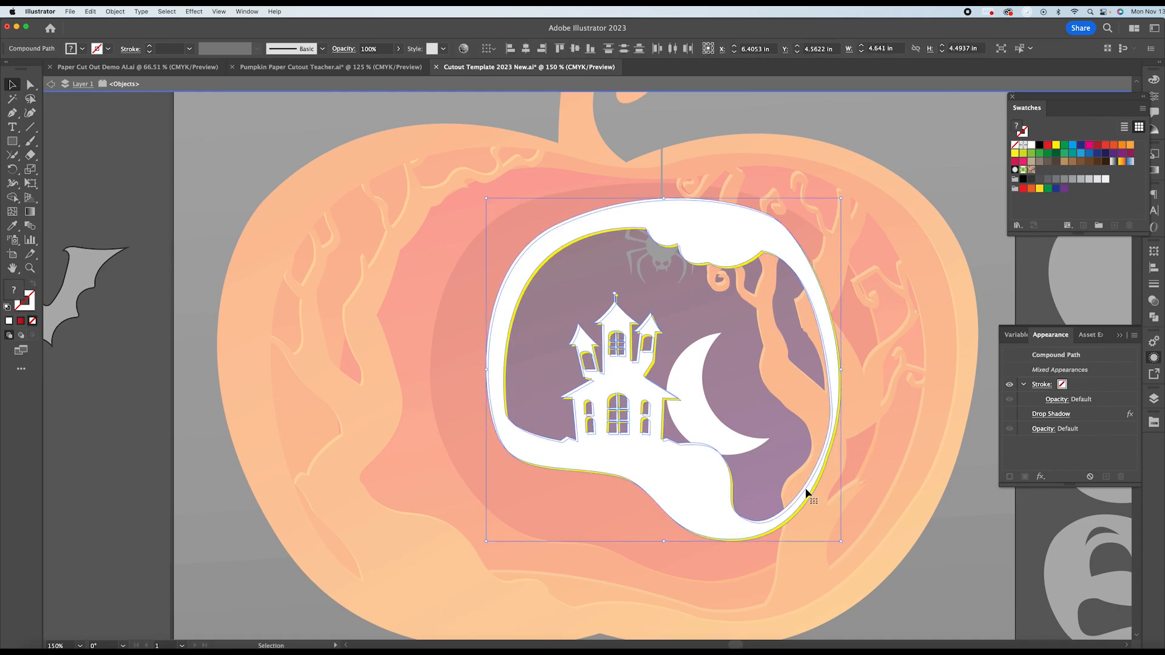
left_click(12, 197)
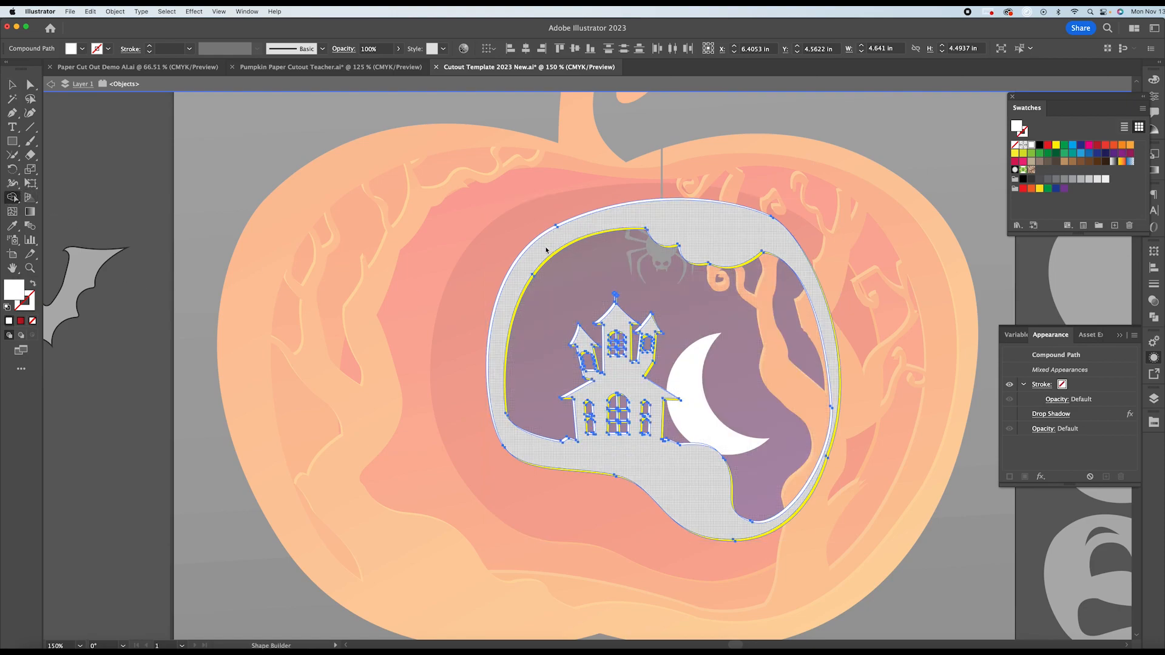
left_click_drag(546, 251, 701, 241)
left_click_drag(550, 223, 578, 238)
left_click_drag(735, 276, 688, 272)
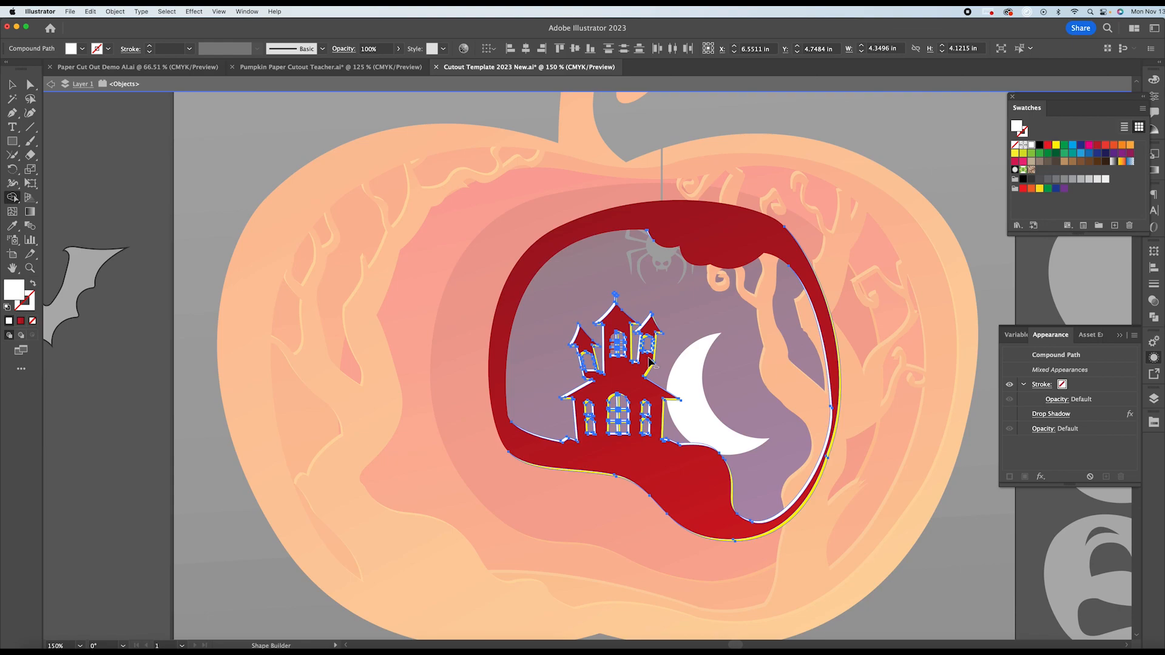
Use Shape Builder to remove the yellow slivers from the castle's right wall, two lower-right windows and large central window.
key("super+equal")
key("super+equal")
key("super+equal")
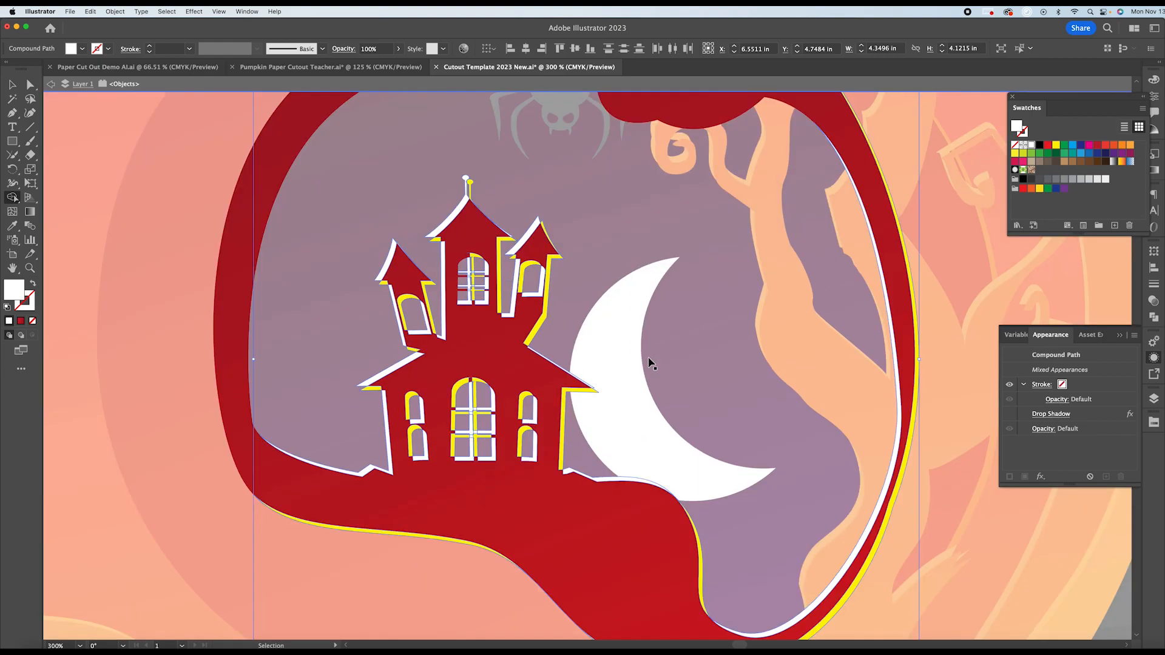
left_click_drag(492, 402, 508, 431)
mouse_move(410, 382)
left_mouse_down()
mouse_move(419, 406)
mouse_move(443, 382)
mouse_move(456, 407)
left_mouse_up()
left_click_drag(557, 398, 568, 418)
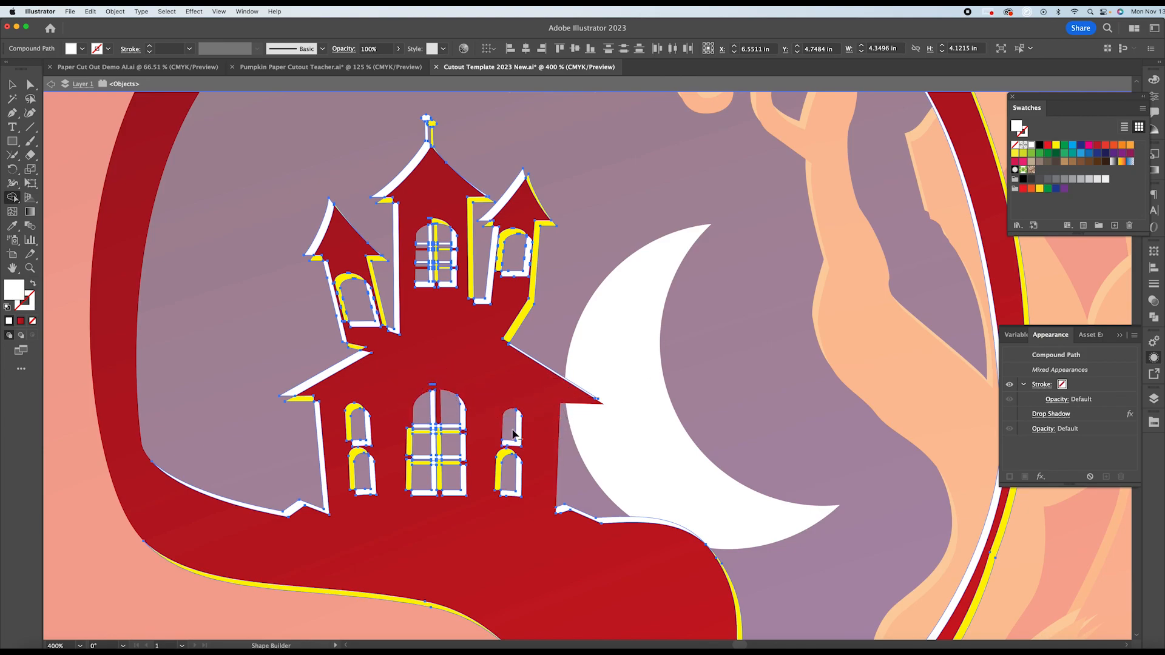
left_click(507, 478)
left_click(440, 445, "alt")
left_click(413, 440, "alt")
left_click(408, 472, "alt")
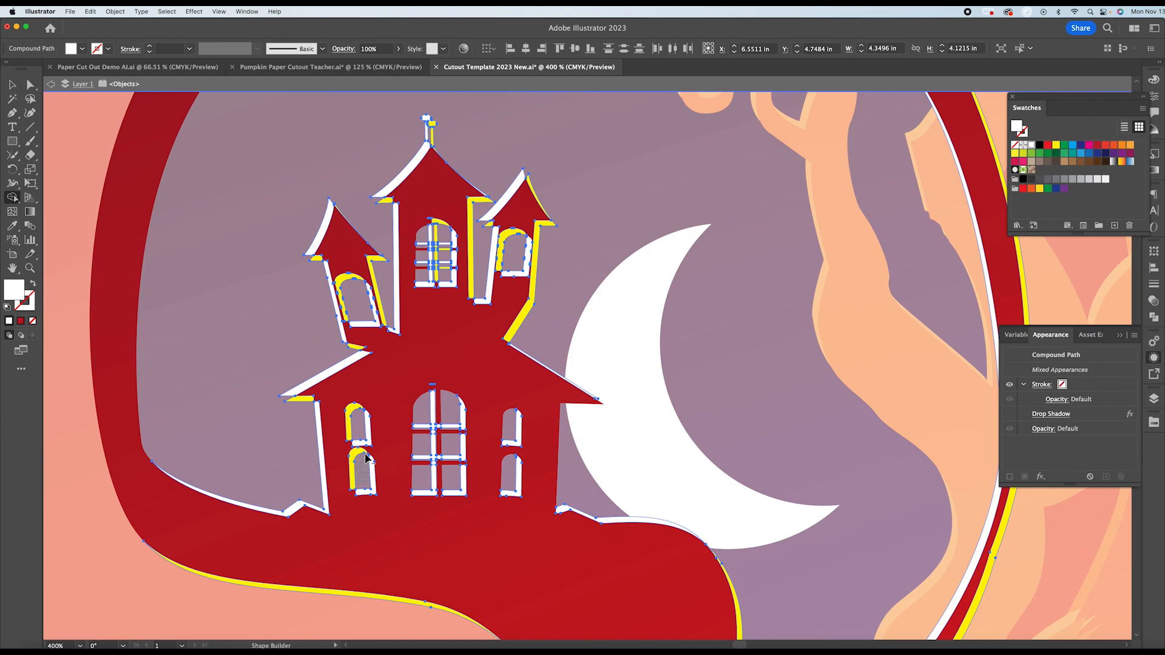
Remove the yellow slivers from the castle's upper-left window, left main eave, and the left tower's window and eaves.
left_click(350, 425, "alt")
left_click(303, 401, "alt")
left_click(345, 280, "alt")
left_click(315, 259, "alt")
left_click(372, 272, "alt")
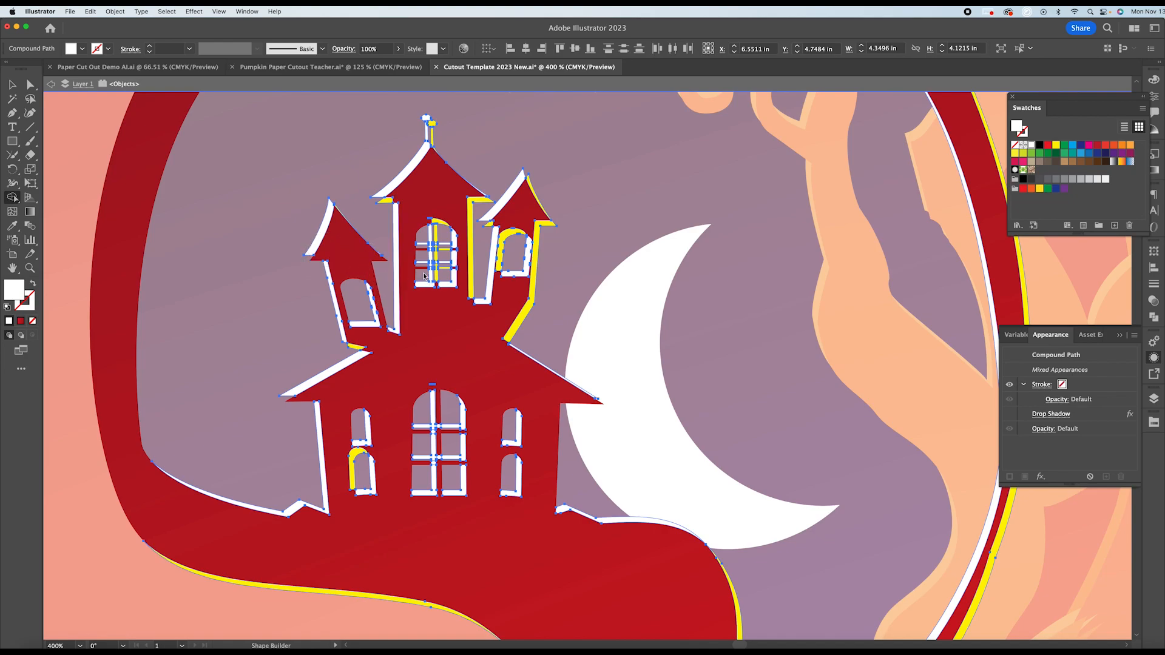
Remove the yellow slivers from the central tower's window and right side, and from the right tower's window and outer wall.
left_click(432, 229, "alt")
left_click(438, 256, "alt")
left_click(436, 267, "alt")
left_click(531, 303, "alt")
left_click(508, 245, "alt")
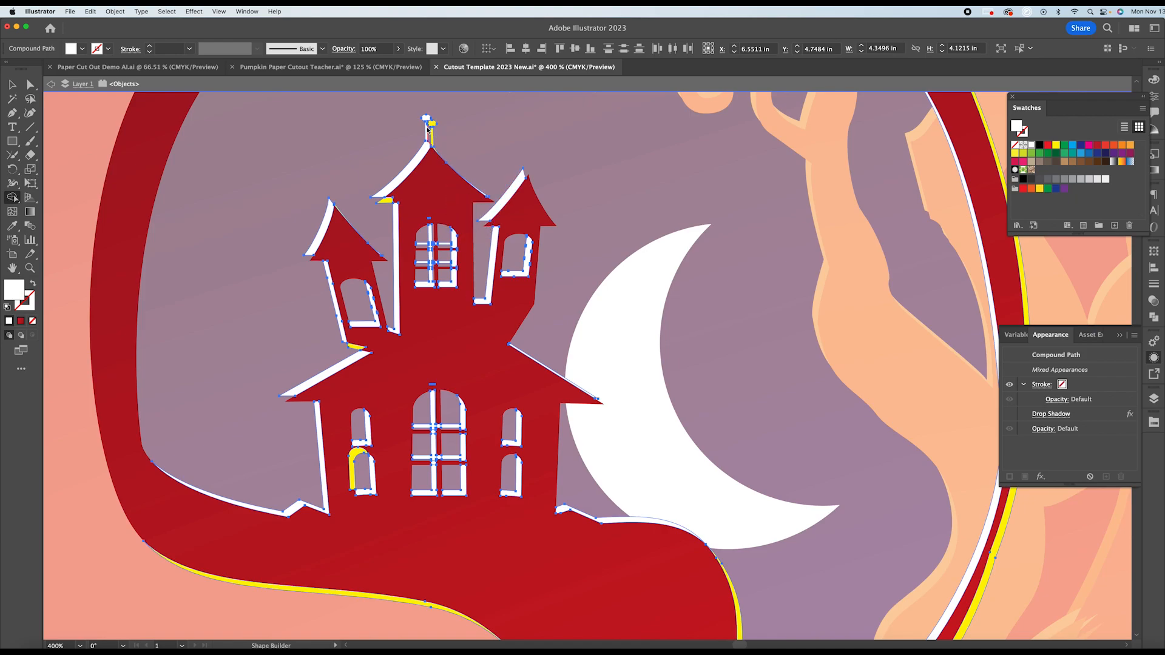
Remove the remaining yellow slivers at the spire, central eave, lower-left window, left tower base and the layer's outer lower edge.
left_click_drag(432, 129, 430, 173)
left_click(386, 200)
left_click(352, 466)
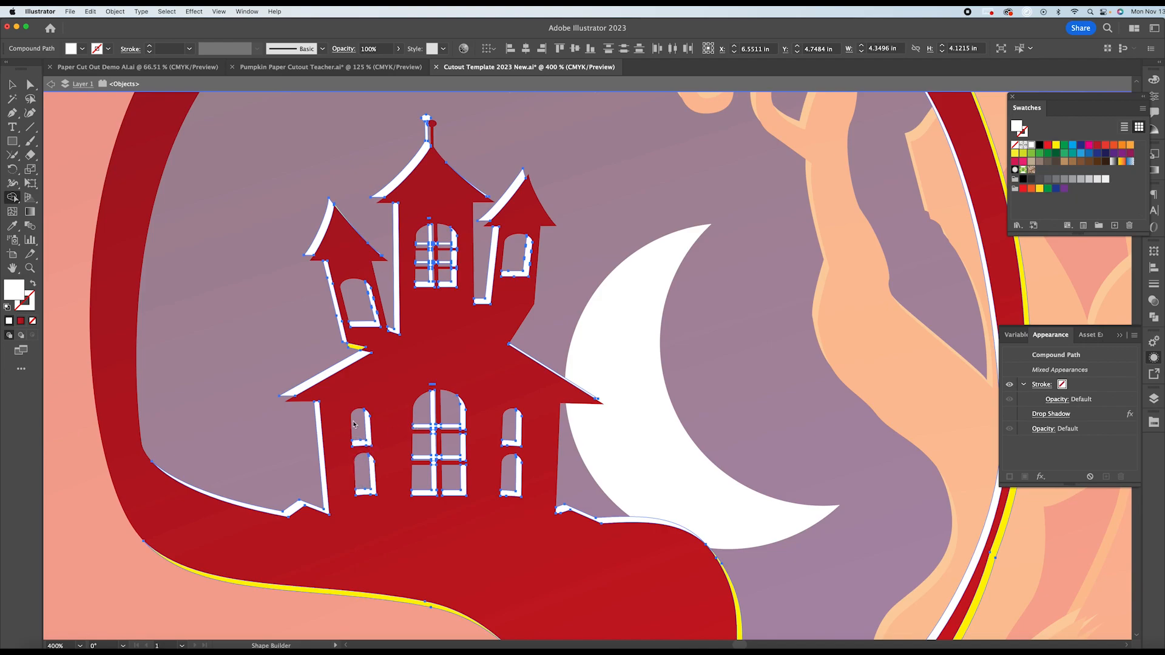
left_click(375, 591)
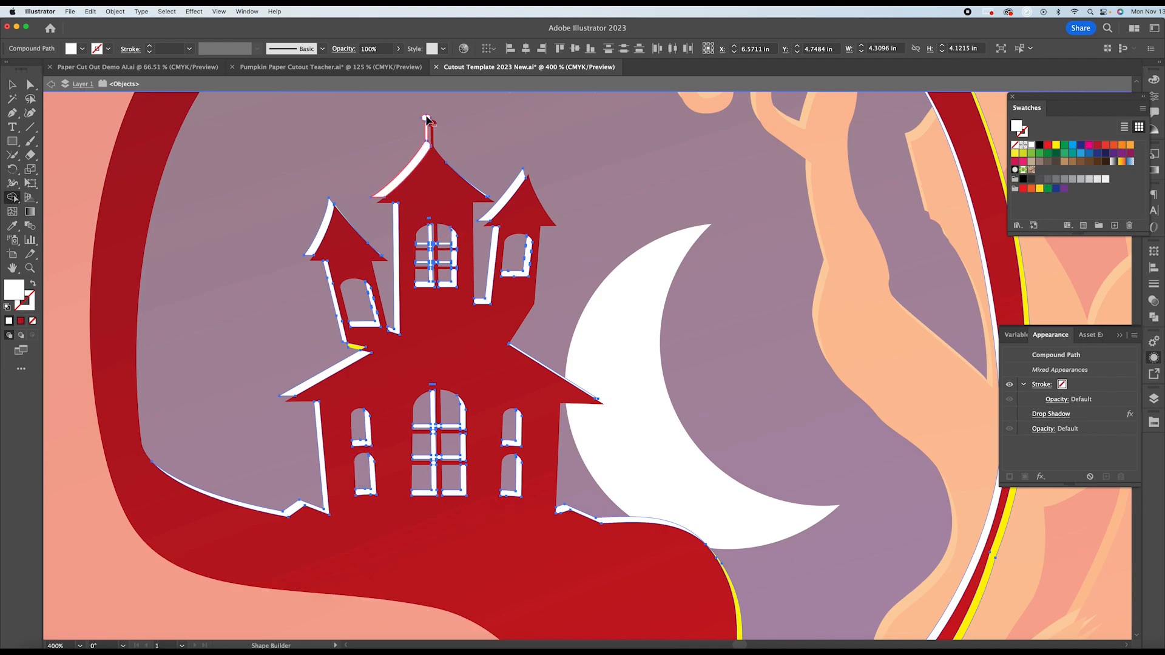
left_click(358, 347, "alt")
scroll(620, 462, "down", 1)
scroll(622, 468, "down", 3)
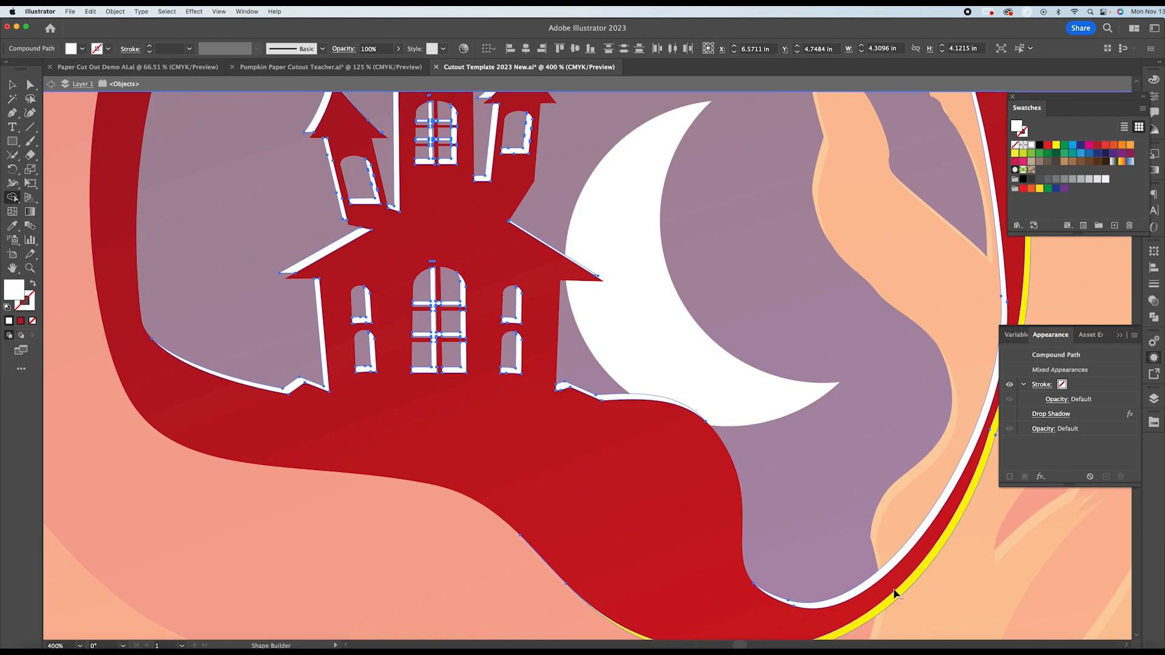
key("super+minus")
key("super+minus")
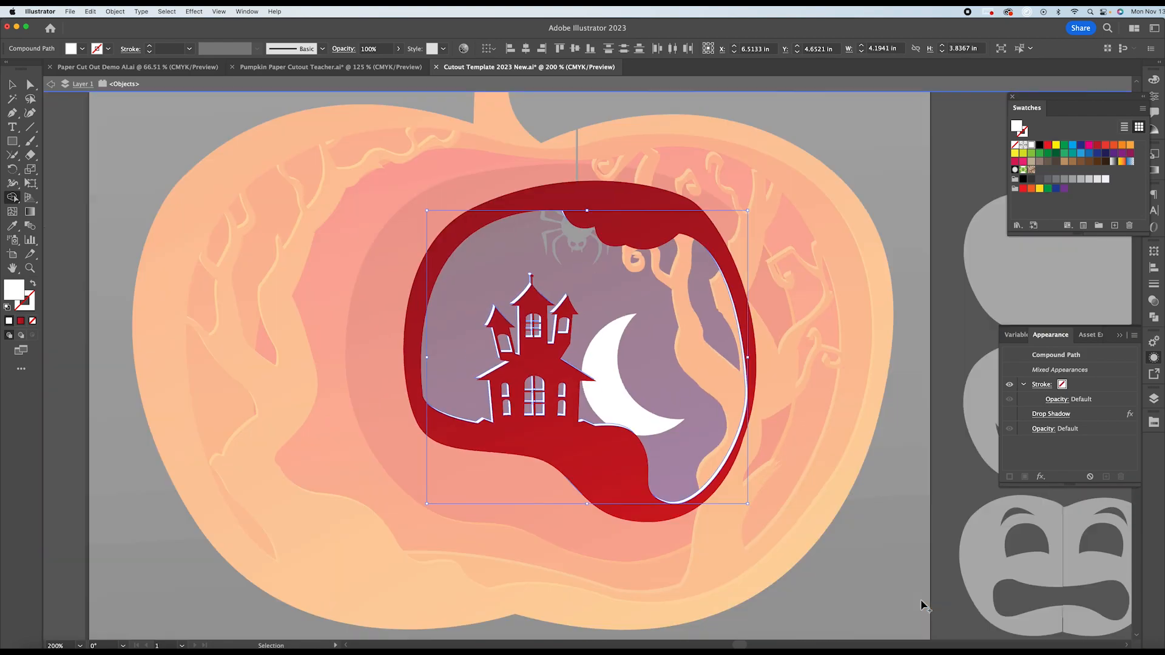
key("super+plus")
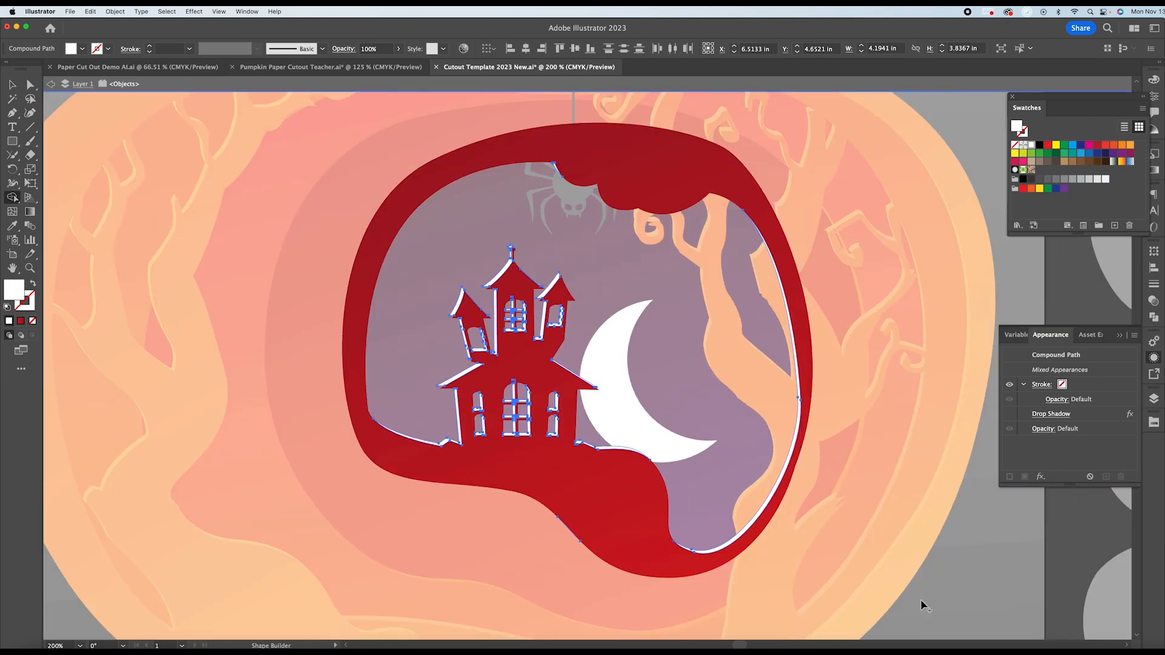
Cut the trimmed white castle outline, exit isolation mode, and paste it back in place over the artwork.
key("super")
left_click(695, 243, "super")
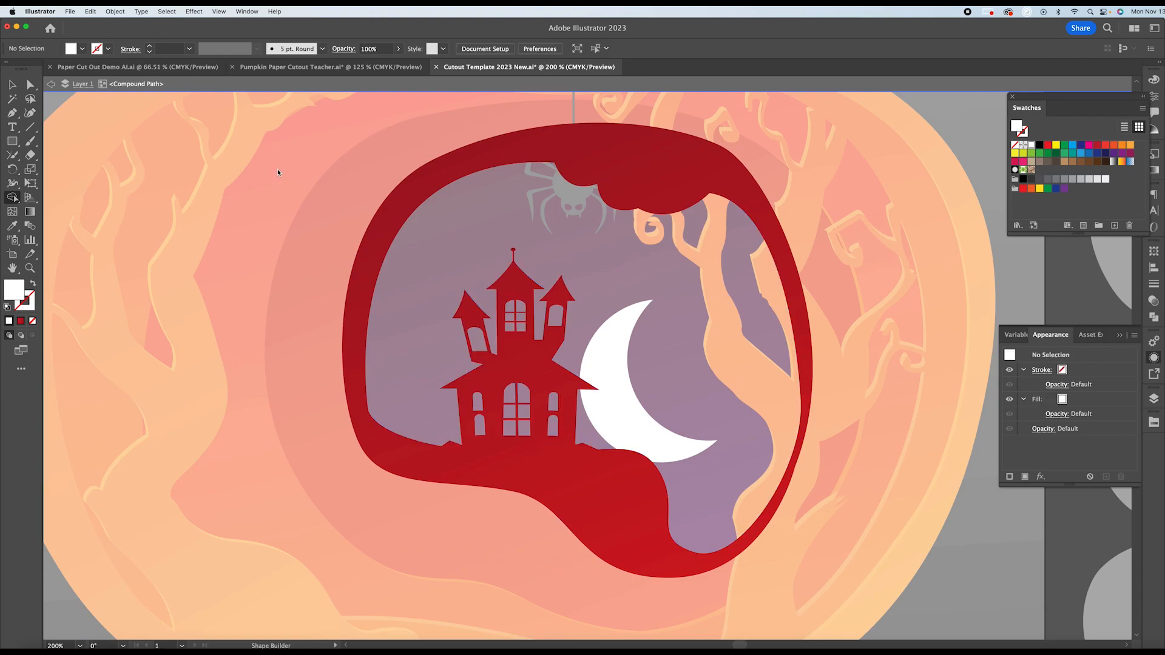
left_click(51, 84)
left_click(13, 87)
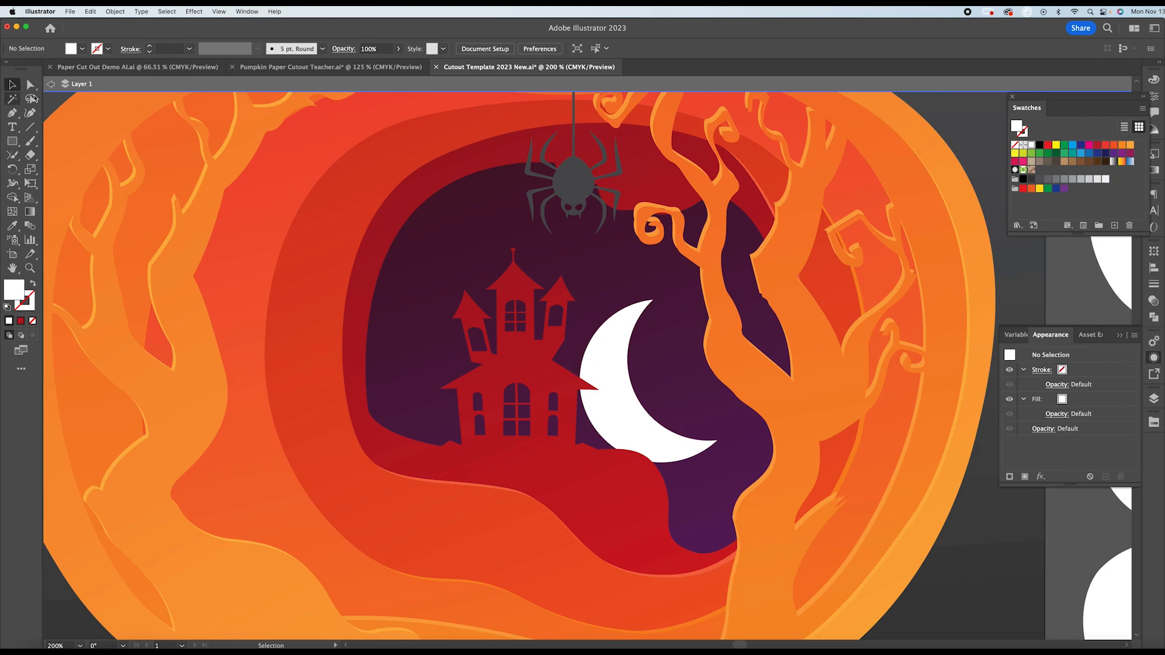
left_click(51, 84)
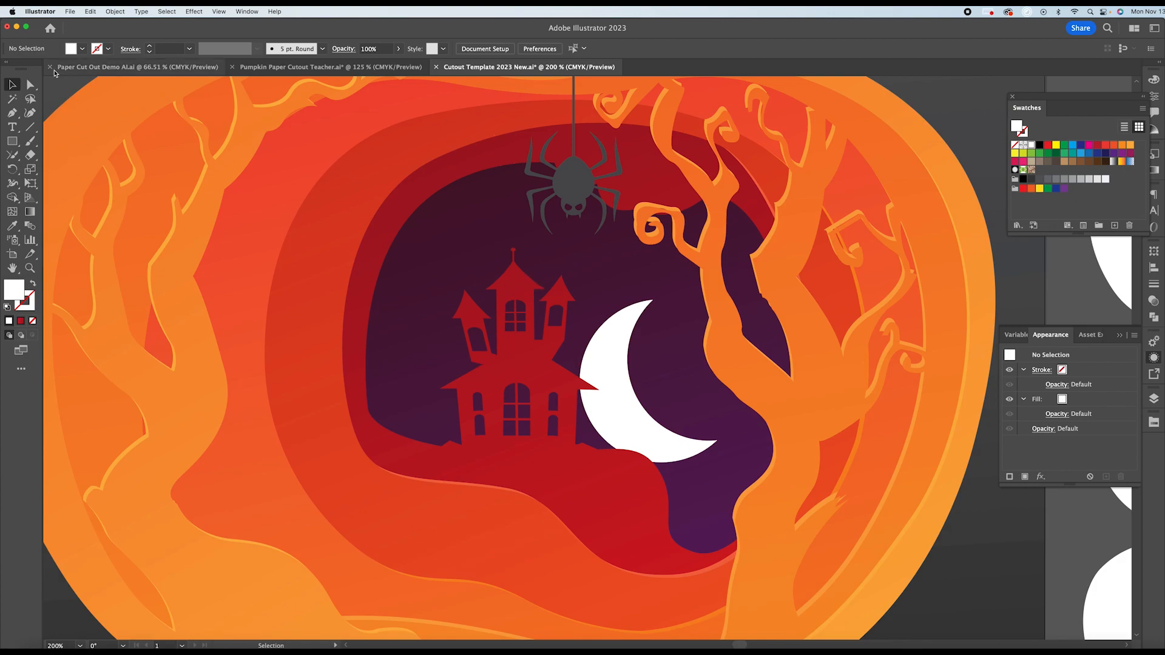
left_click(444, 265)
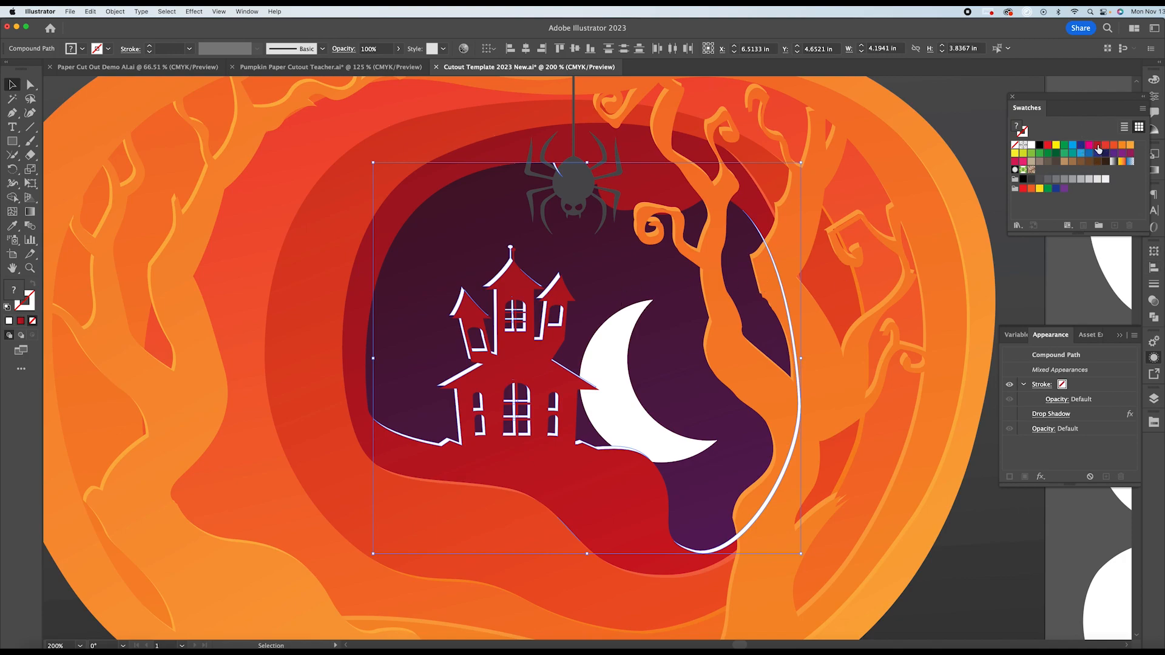
Fill the castle edge outline with red and adjust it to a slightly lighter red in the color picker.
left_click(1048, 145)
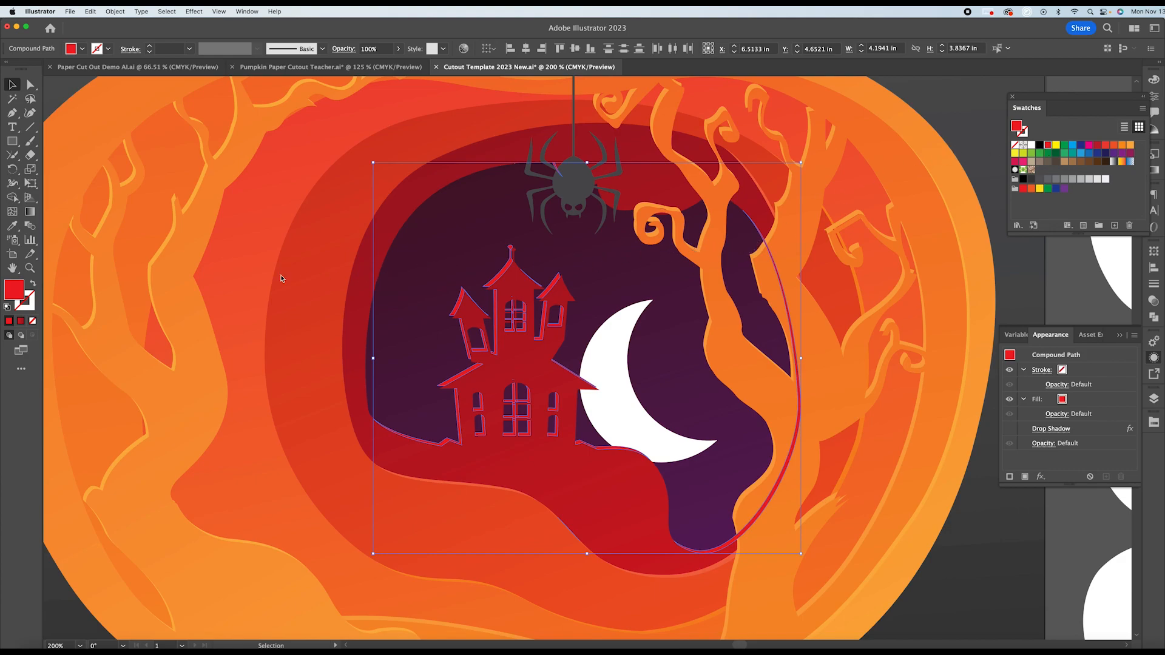
double_click(15, 290)
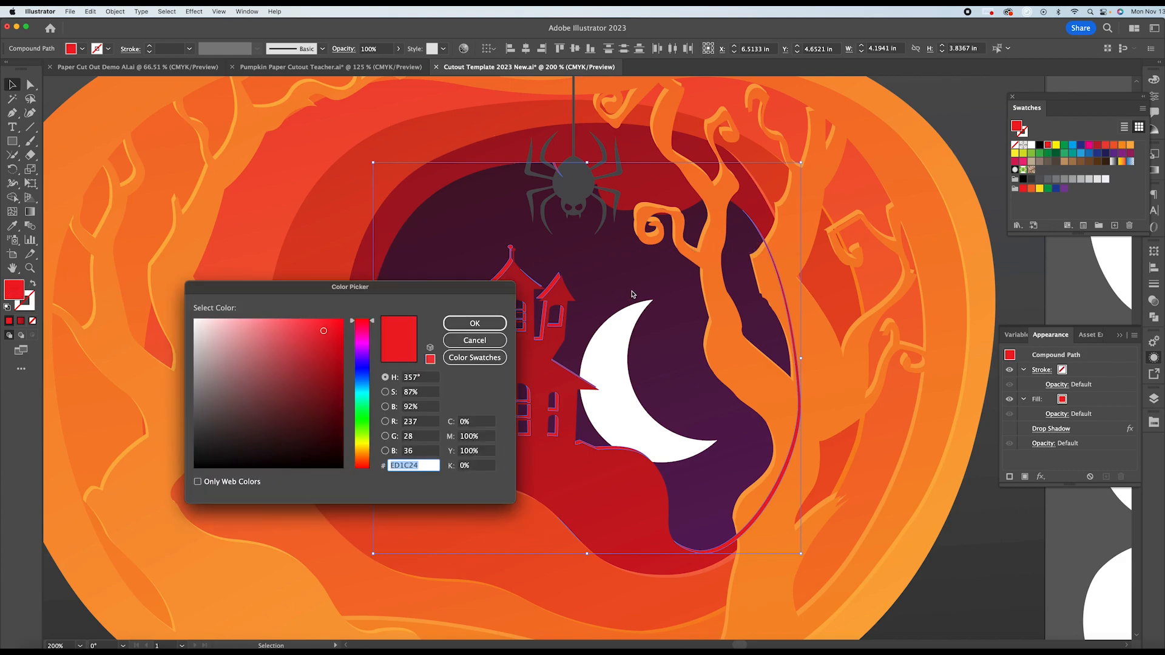
left_click(303, 325)
left_click(475, 323)
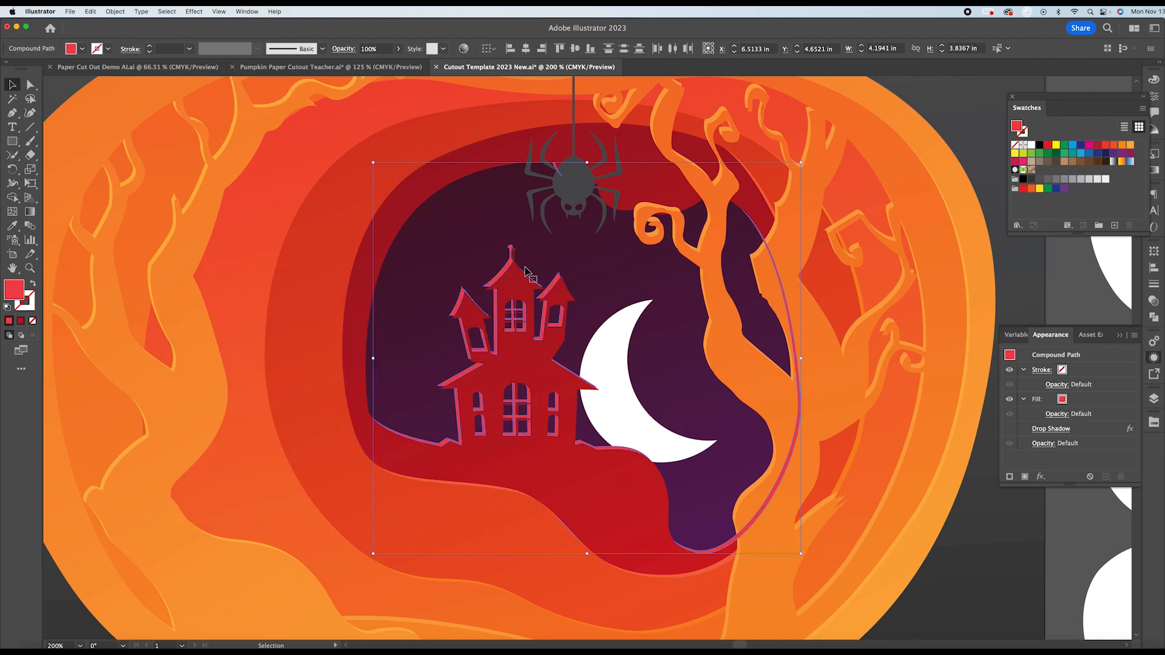
Send the castle edge outline backward behind the right-hand tree and deselect it.
key("a")
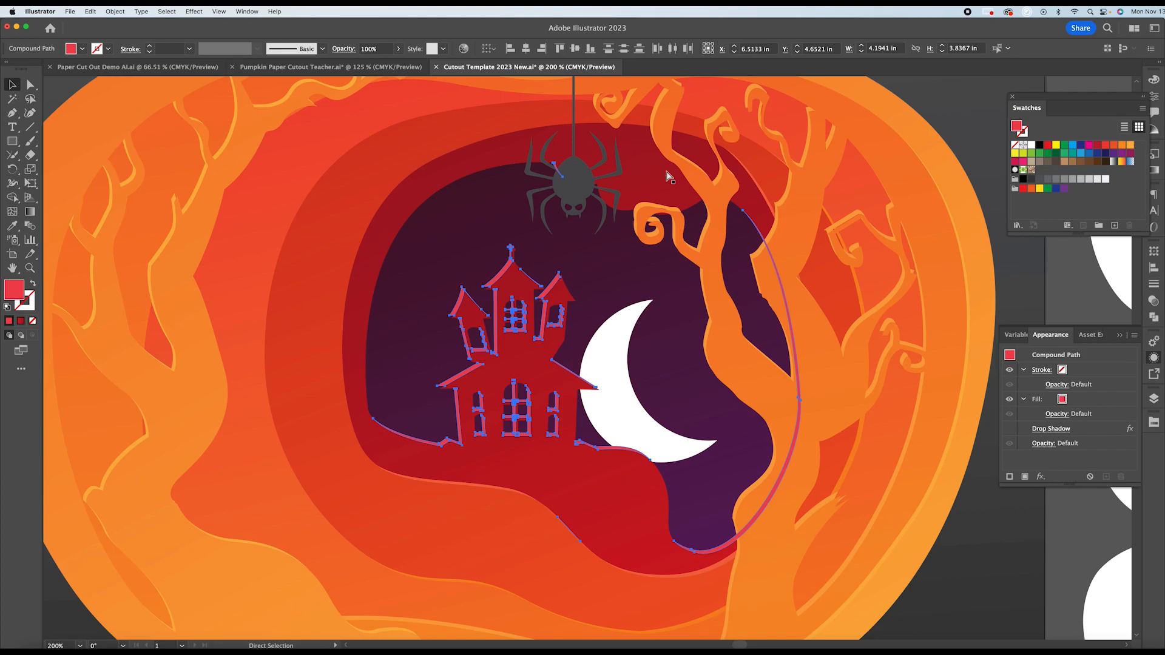
key("super+[")
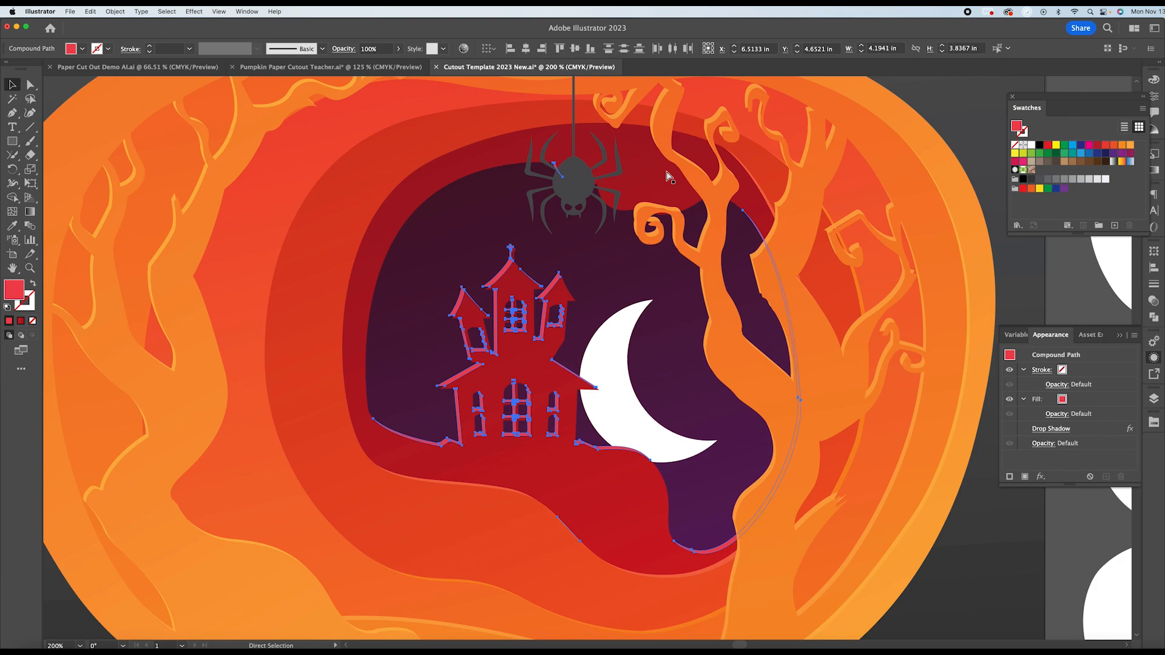
key("v")
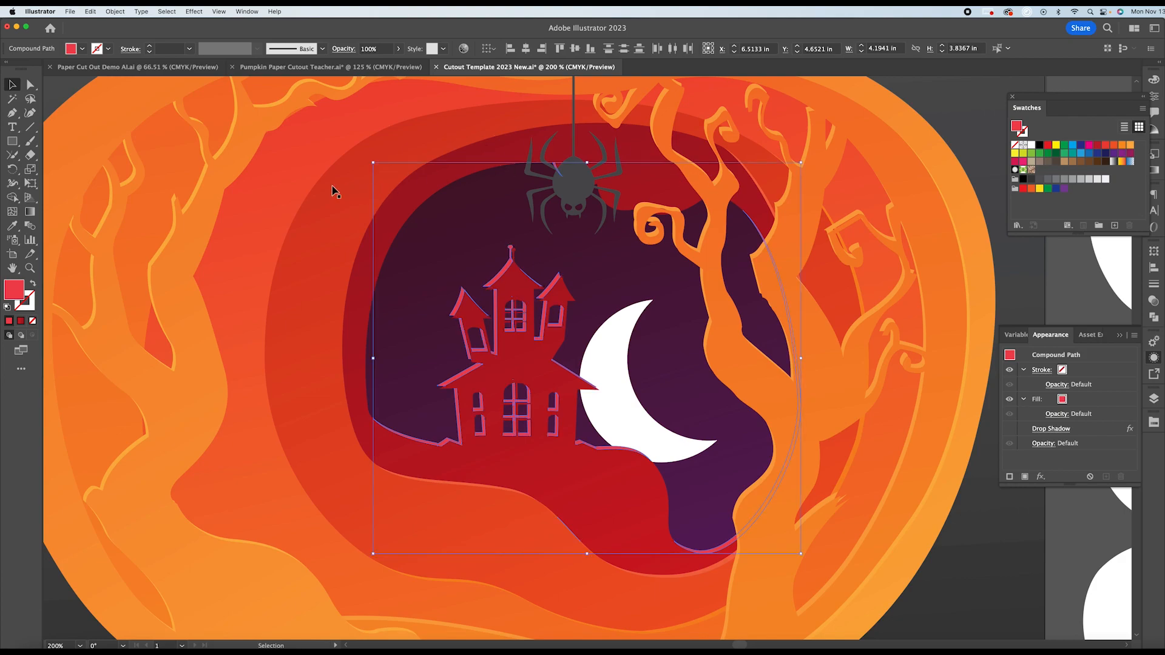
left_click(63, 92)
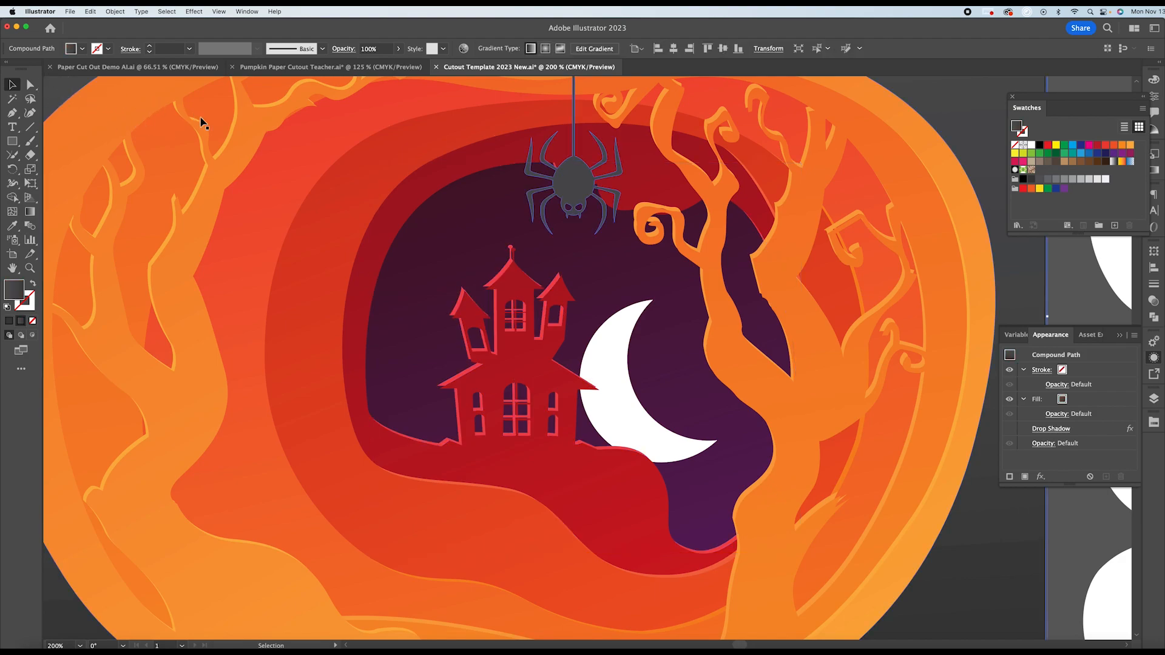
Move the white crescent moon slightly right and up, away from the castle.
key("super+minus")
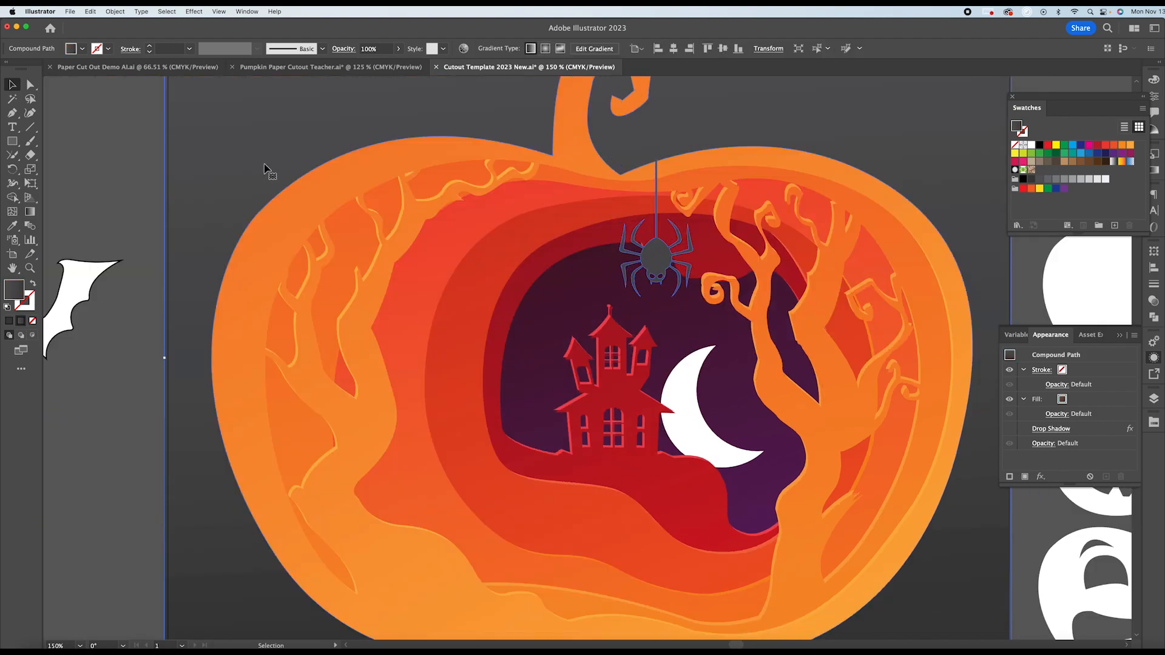
scroll(445, 220, "down", 4)
scroll(445, 220, "up", 3)
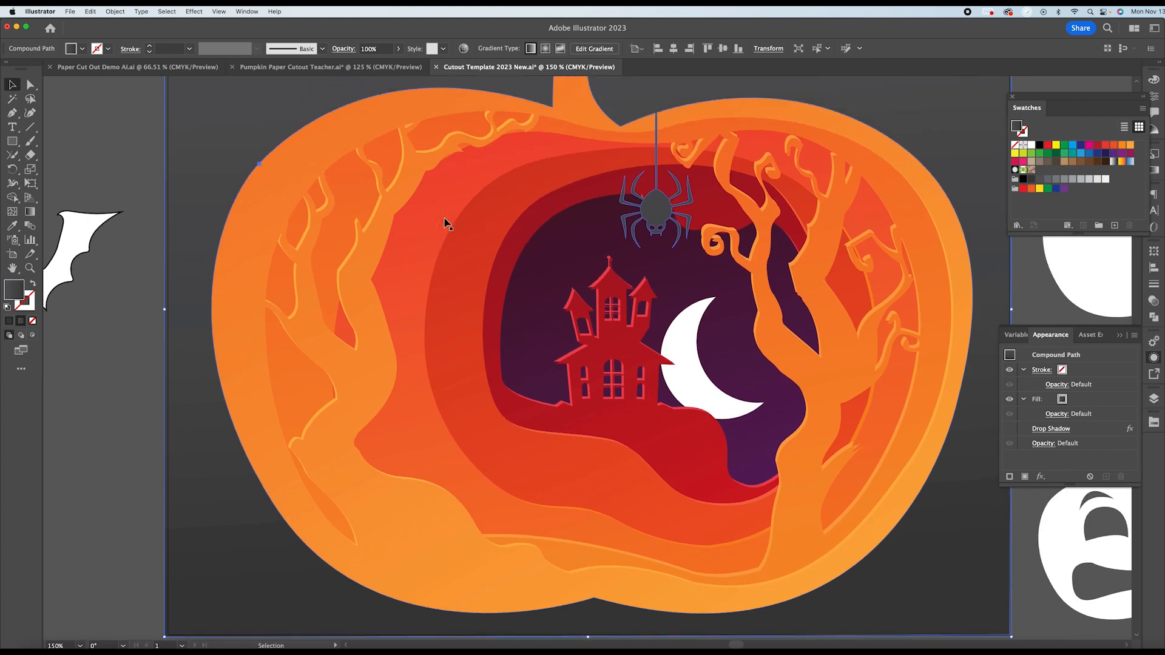
left_click(676, 359)
mouse_move(684, 350)
left_mouse_down()
mouse_move(692, 335)
mouse_move(695, 358)
left_mouse_up()
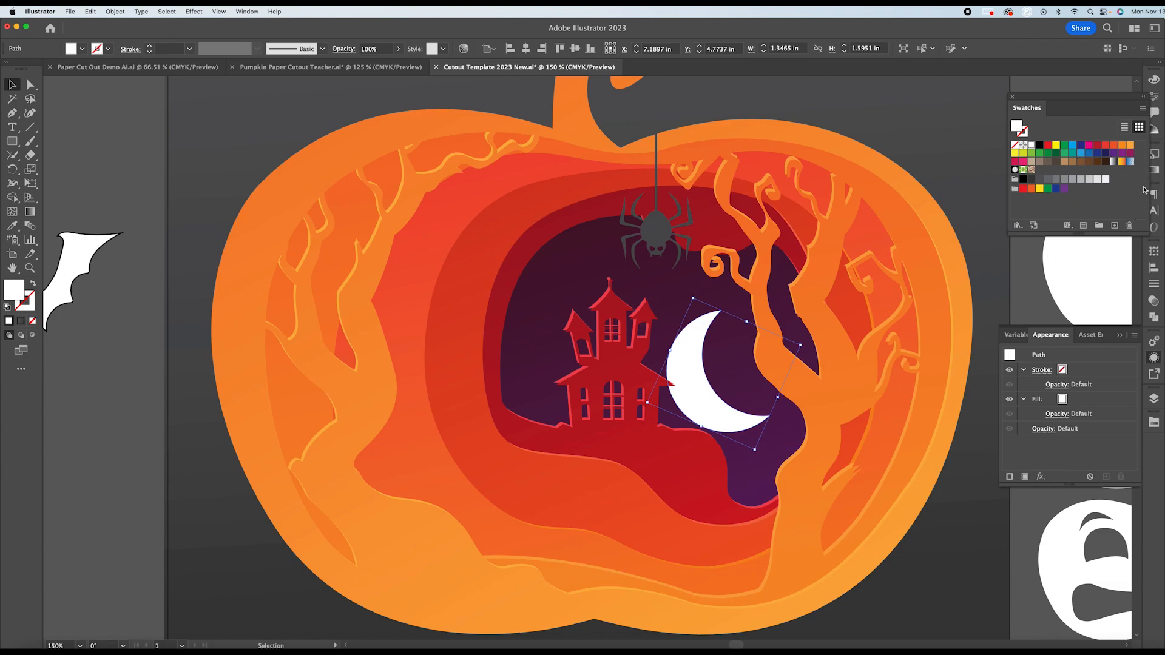
Fill the crescent moon with a linear gradient running from white to light blue.
left_click(1155, 170)
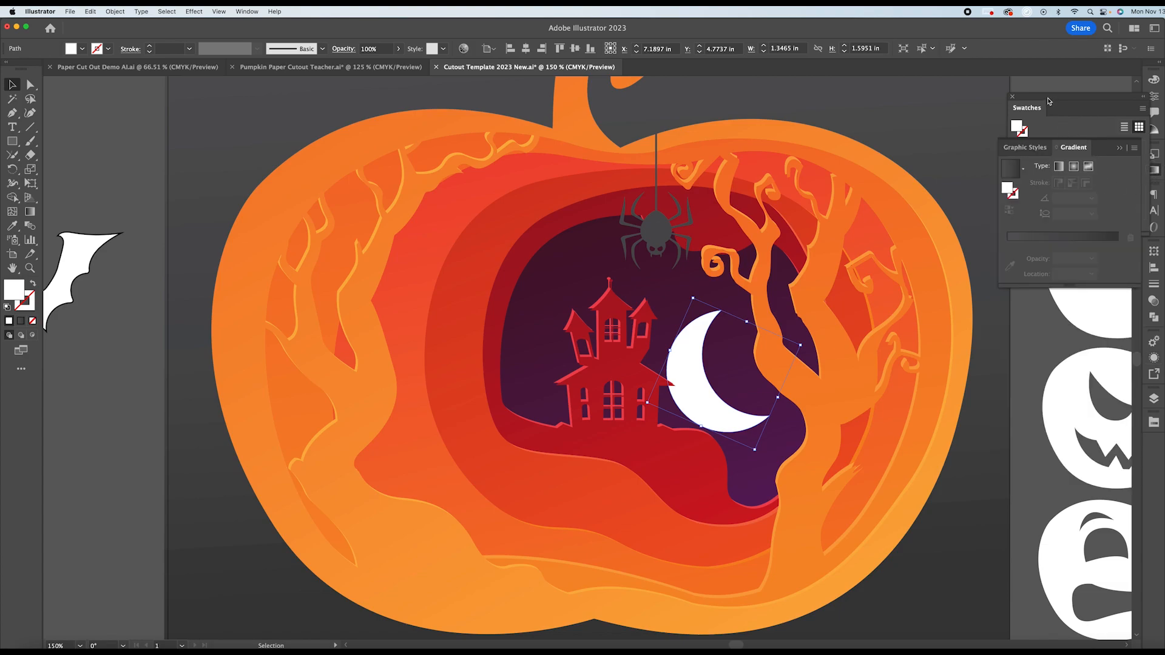
left_click_drag(1049, 101, 950, 73)
left_click(983, 126)
left_click_drag(925, 123, 1010, 285)
mouse_move(1117, 258)
left_mouse_down()
mouse_move(1118, 278)
mouse_move(1118, 259)
left_mouse_up()
left_click_drag(1031, 258, 1008, 259)
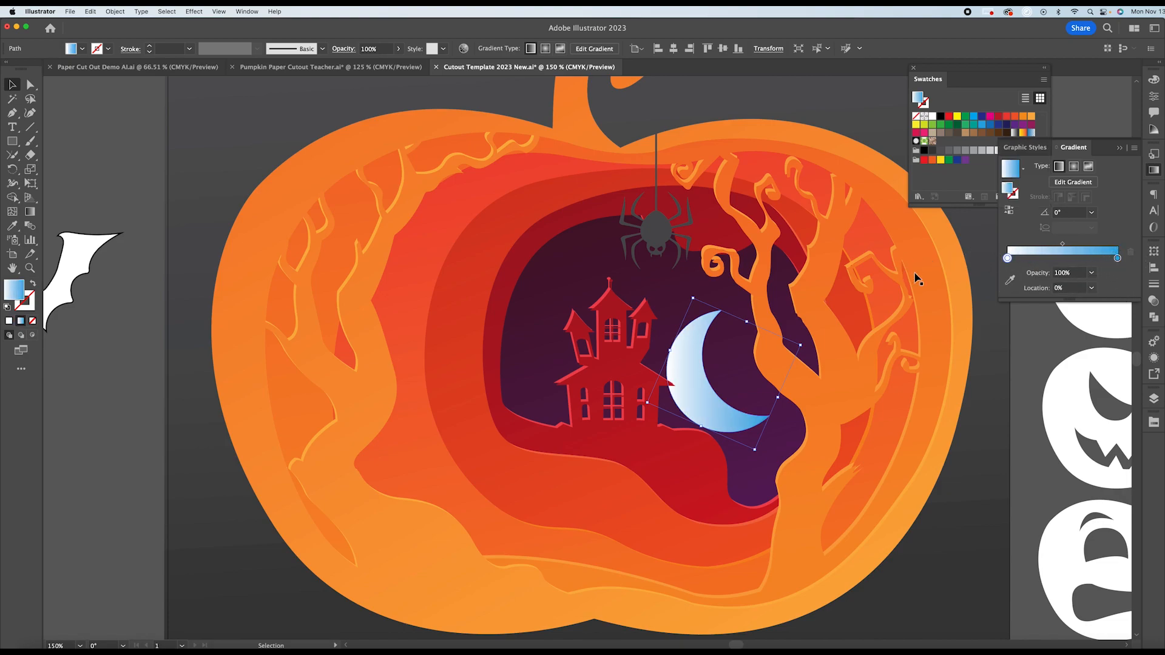
Redraw the moon's gradient diagonally from upper left to lower right at about -50.5°, then deselect the moon.
left_click(30, 211)
left_click_drag(631, 297, 836, 485)
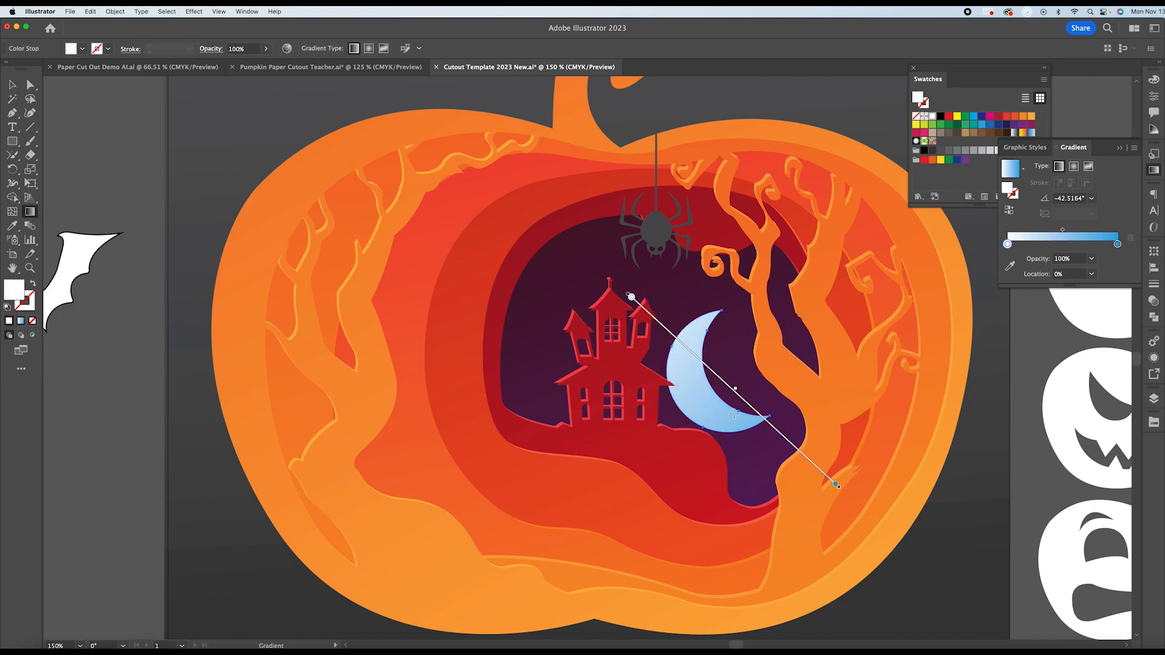
left_click_drag(688, 336, 813, 457)
left_click_drag(666, 299, 798, 478)
left_click(12, 84)
left_click(120, 110)
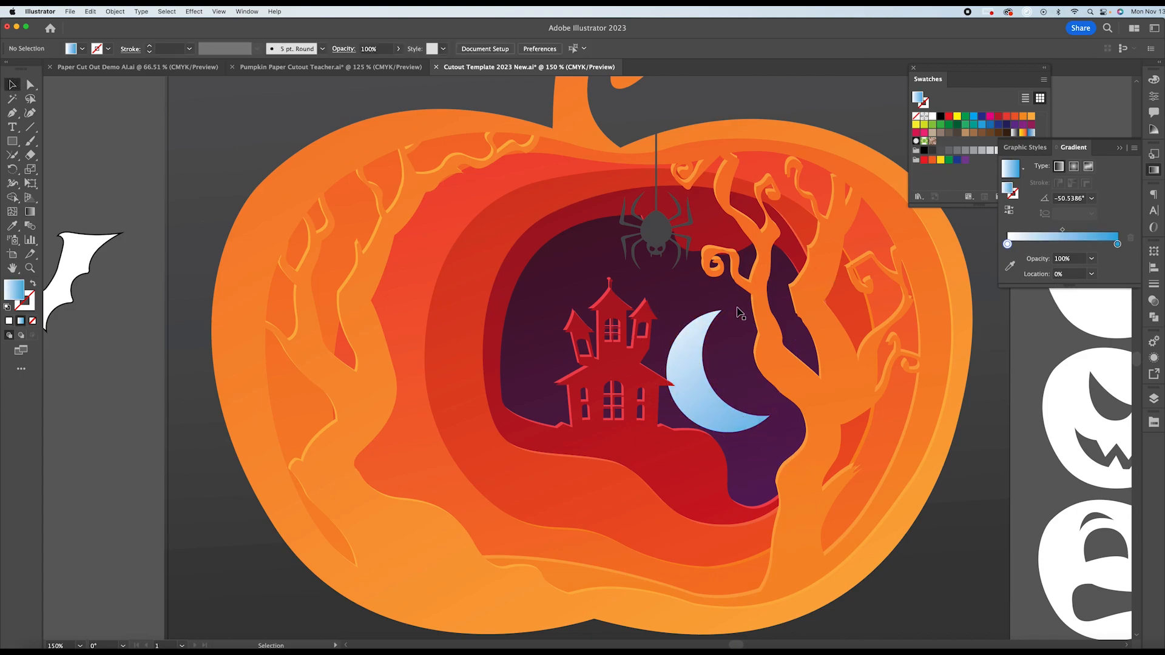
Isolate the crescent moon, paste a copy of it in place, and fill the copy with yellow.
left_click(697, 360)
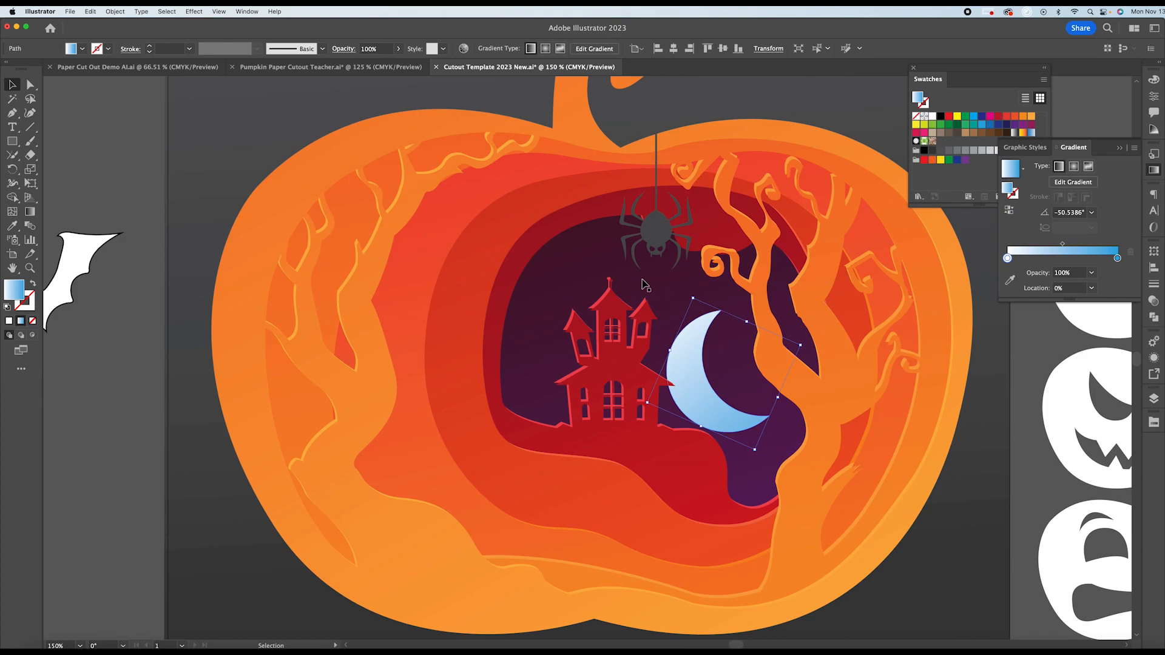
double_click(690, 363)
key("a")
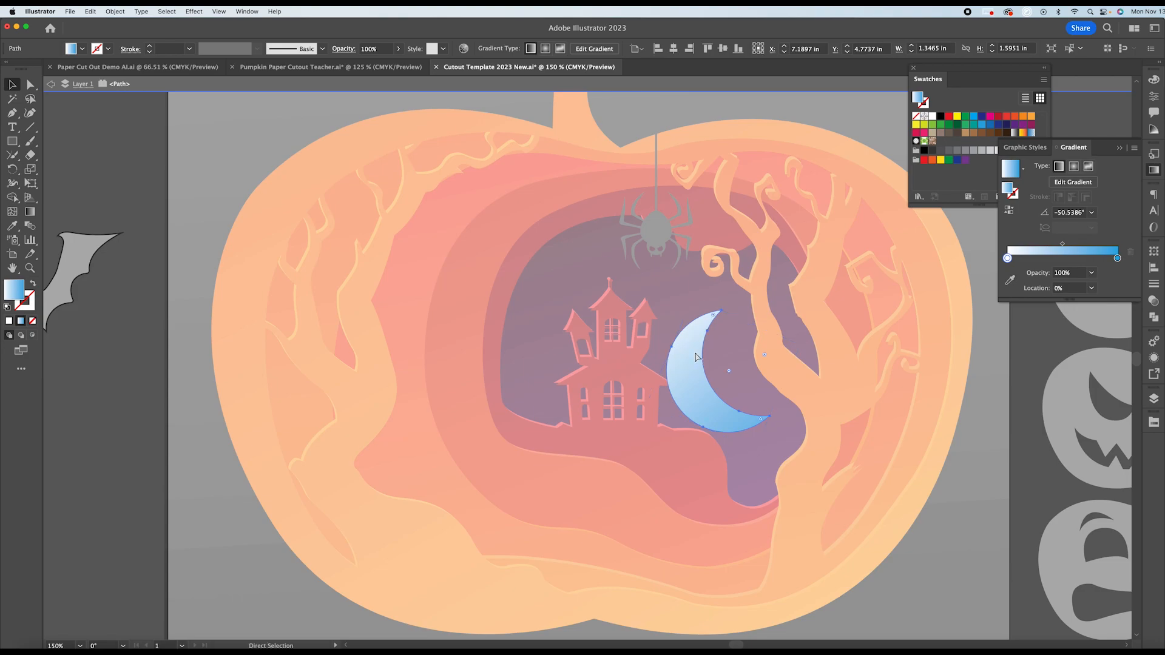
key("v")
left_click(957, 116)
key("a")
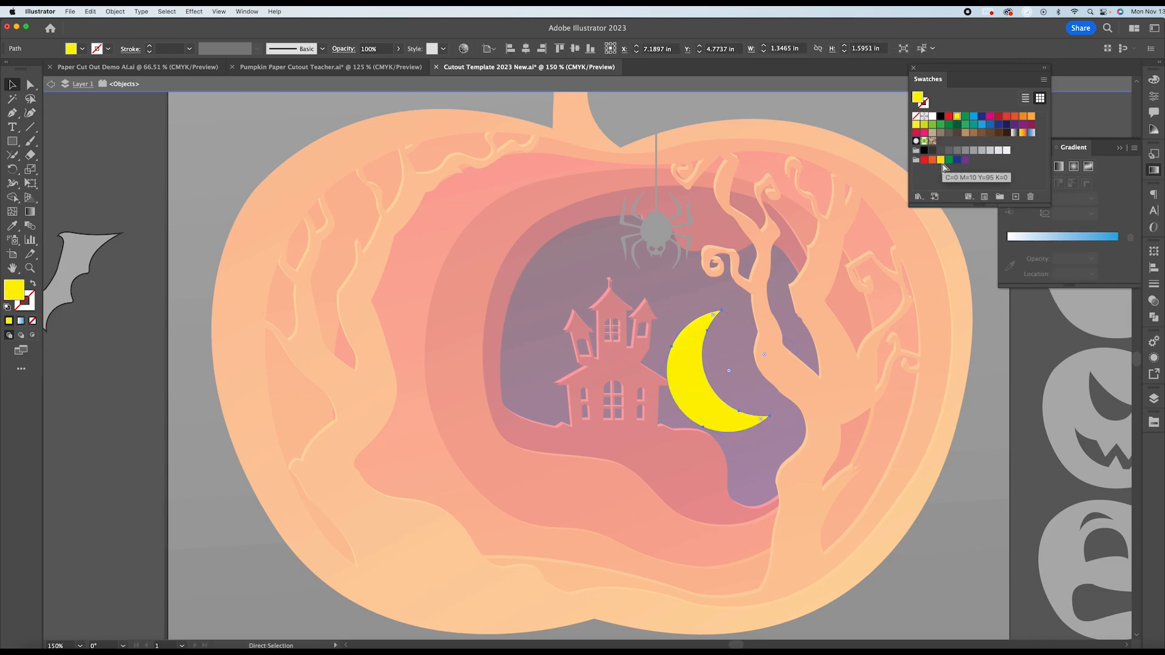
Paste a second moon copy in front, fill it white, and nudge it about 0.03 in left and 0.03 in up.
key("super+z")
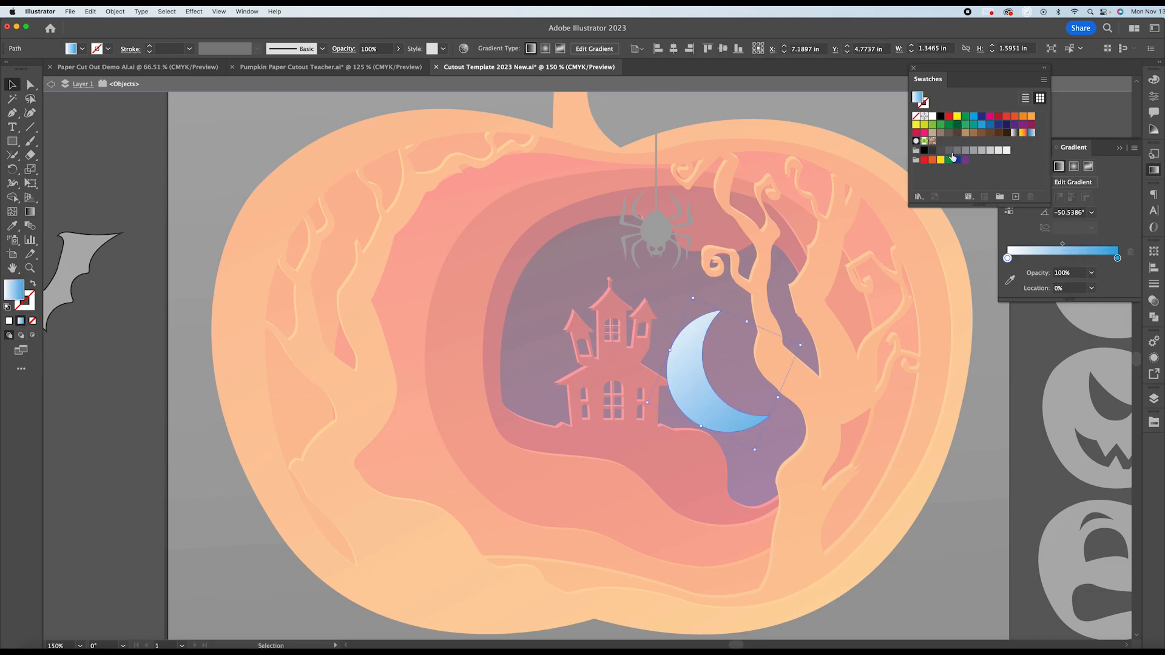
left_click(933, 117)
key("Left")
key("Left")
key("Up")
key("Up")
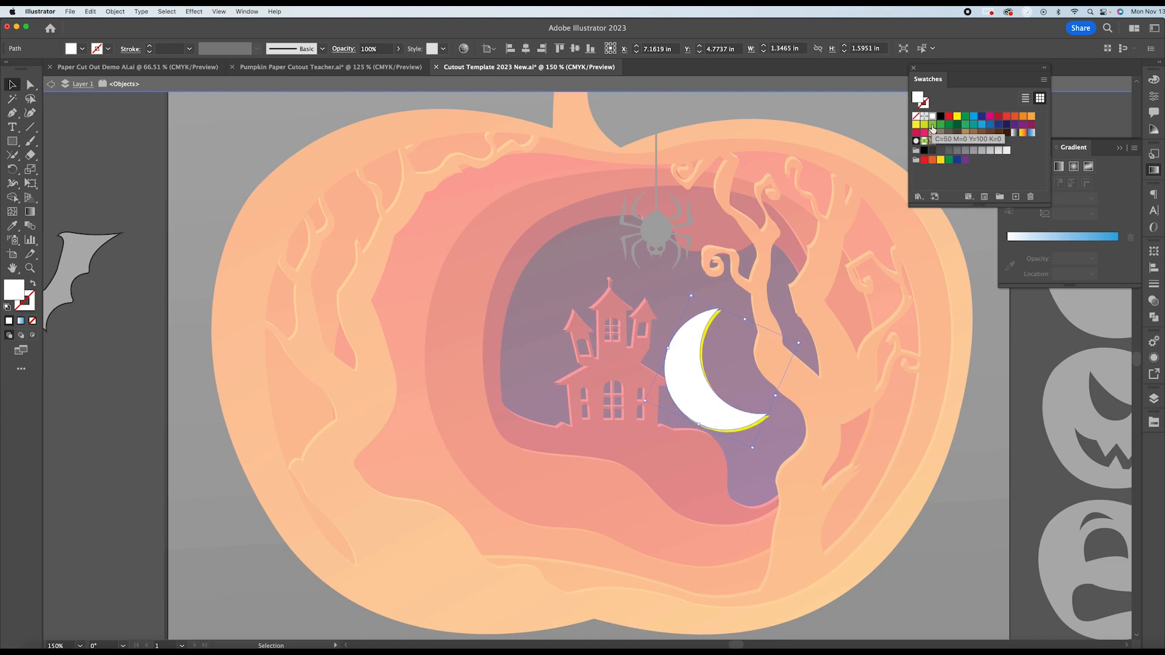
Select the white and yellow moon copies and trim their overlap with Shape Builder, keeping only a thin white edge highlight.
left_click(712, 322, "shift")
left_click(712, 323, "shift")
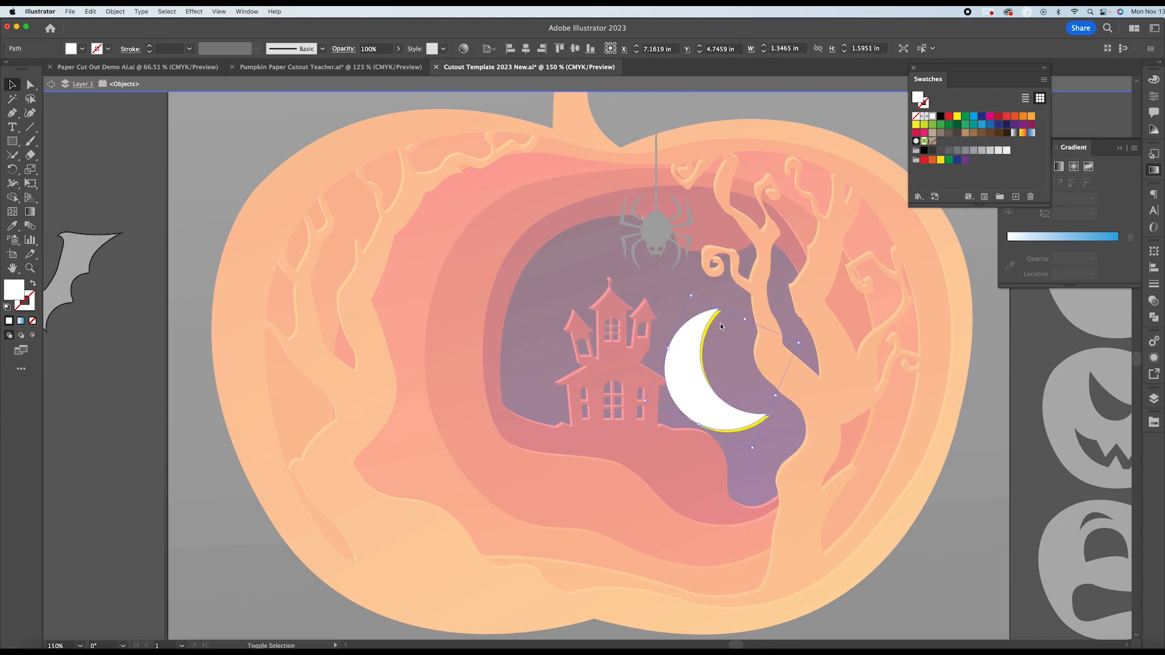
left_click(719, 323, "shift")
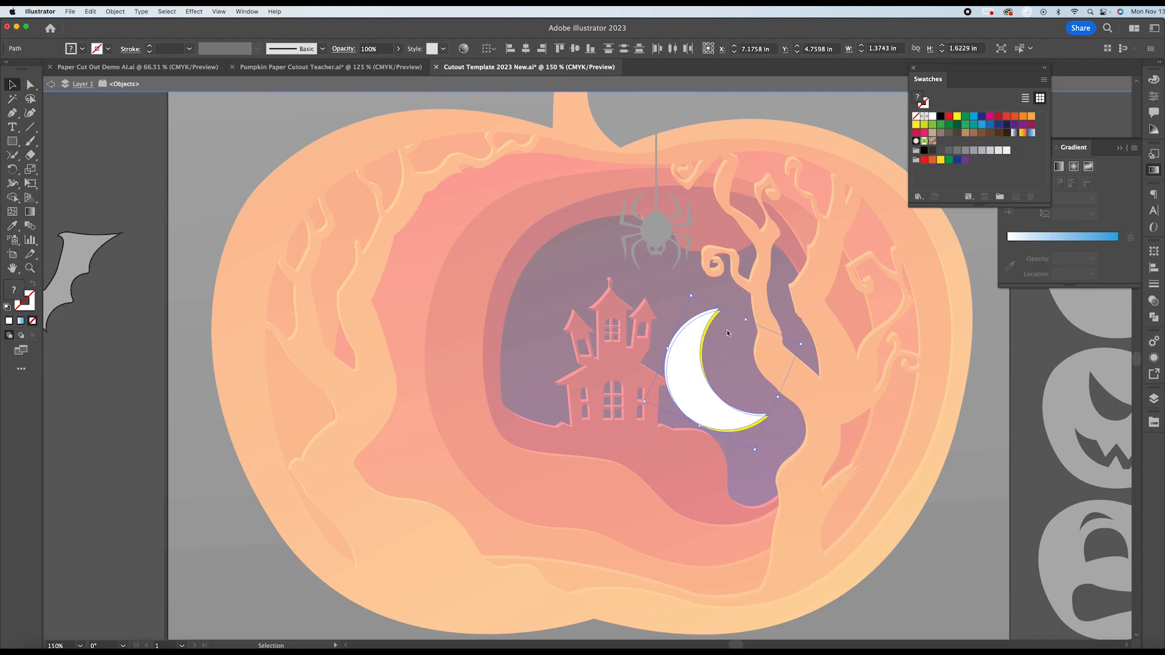
left_click(13, 198)
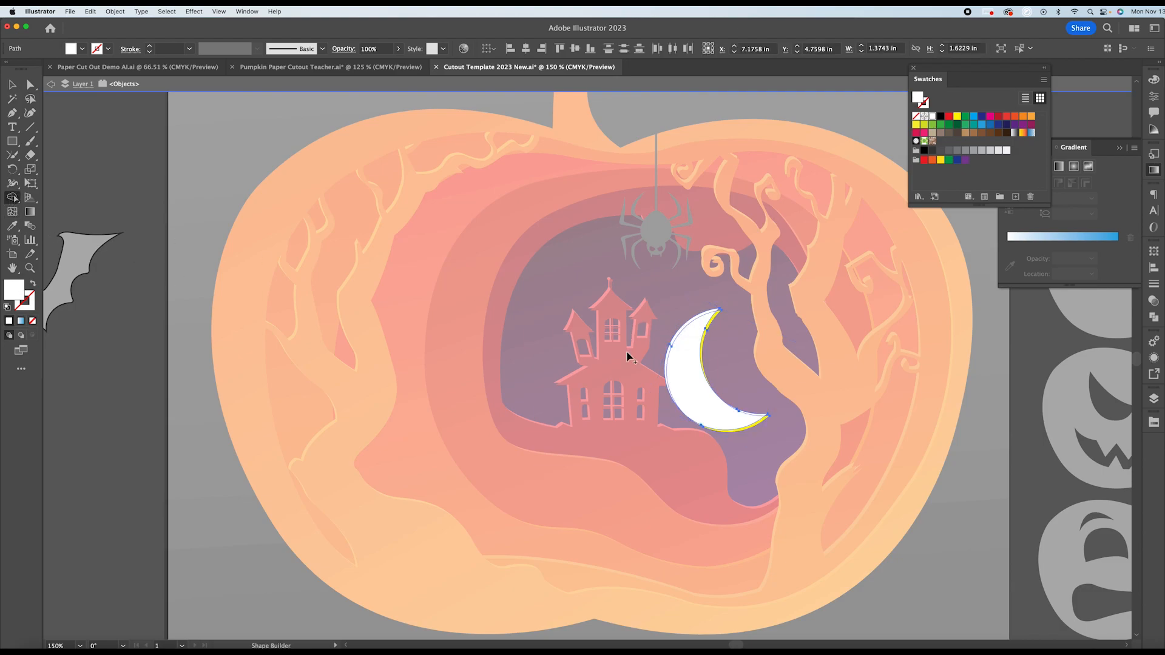
left_click(723, 420)
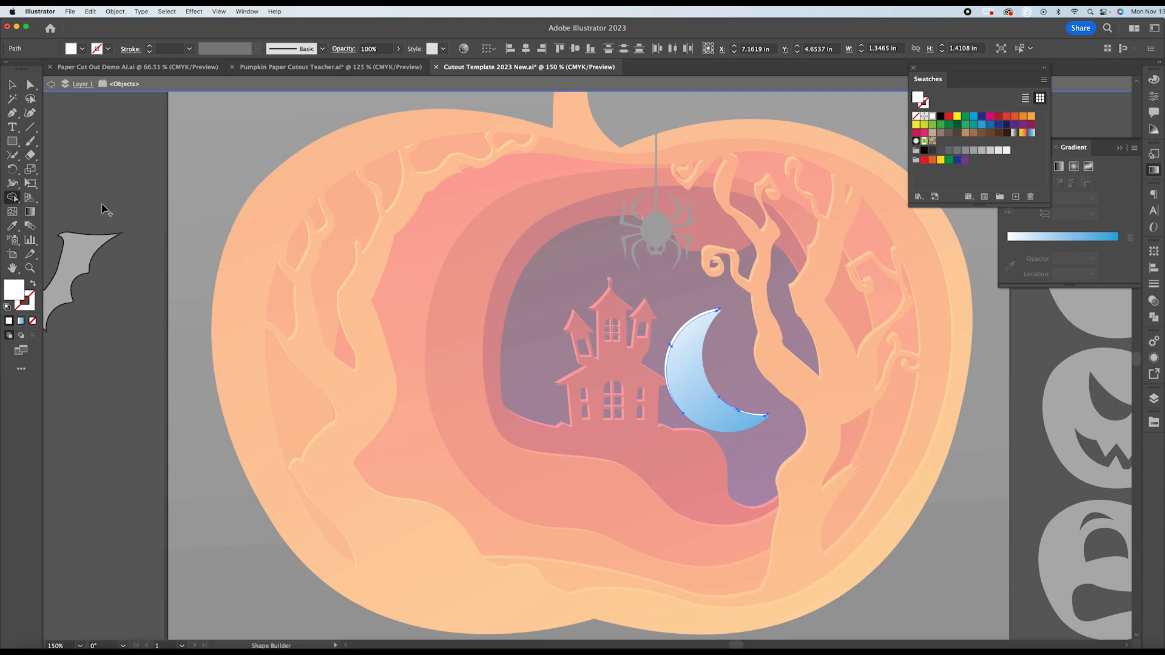
left_click(12, 84)
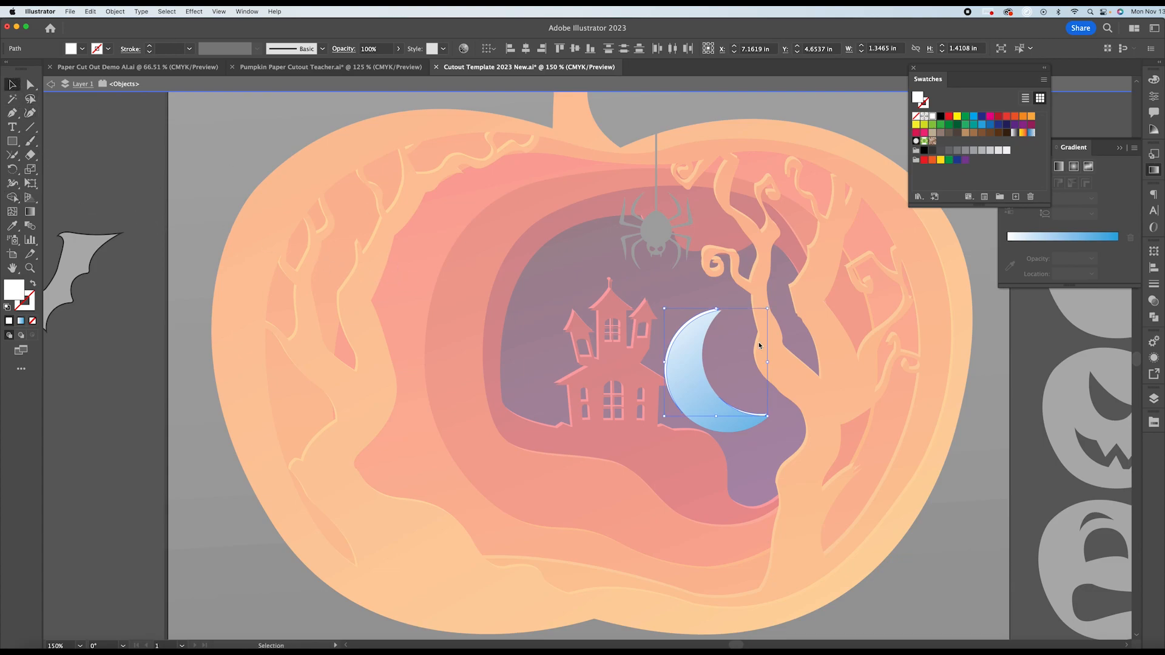
Leave the moon's isolation mode with its thin white highlight selected.
left_click(713, 347)
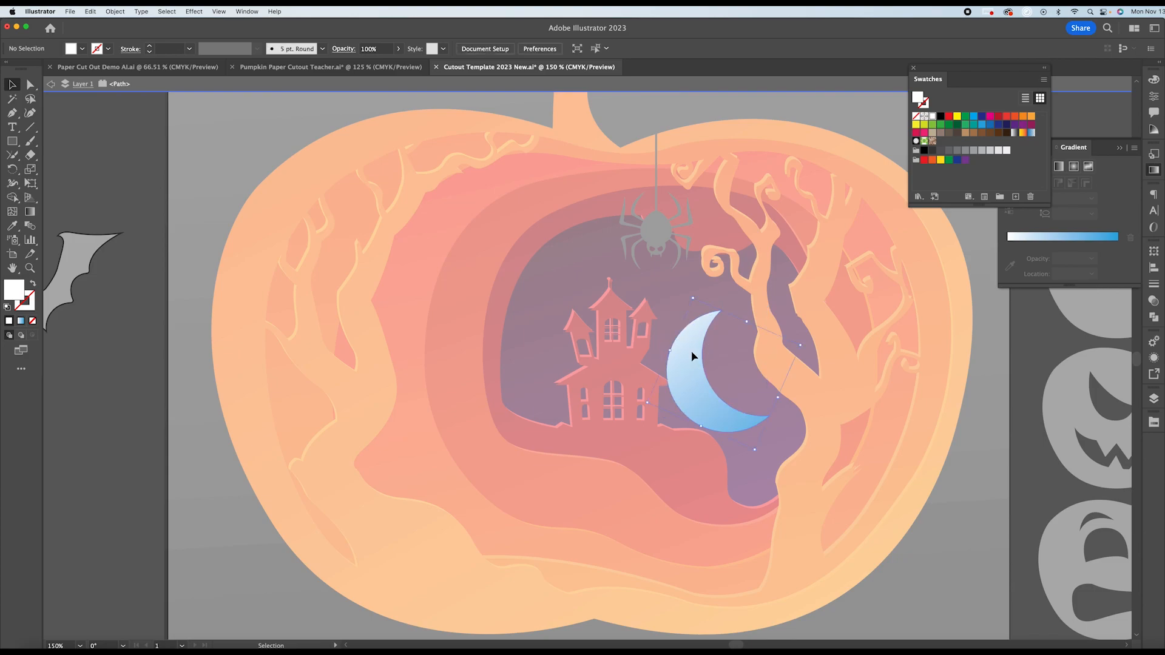
left_click(690, 351)
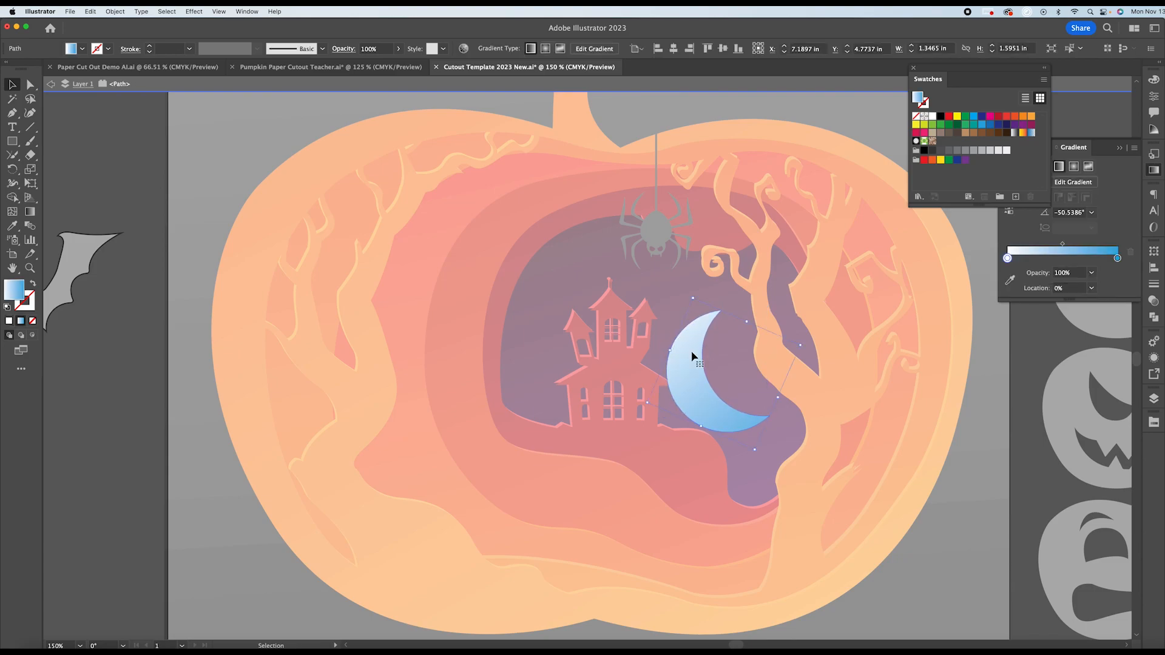
left_click(52, 85)
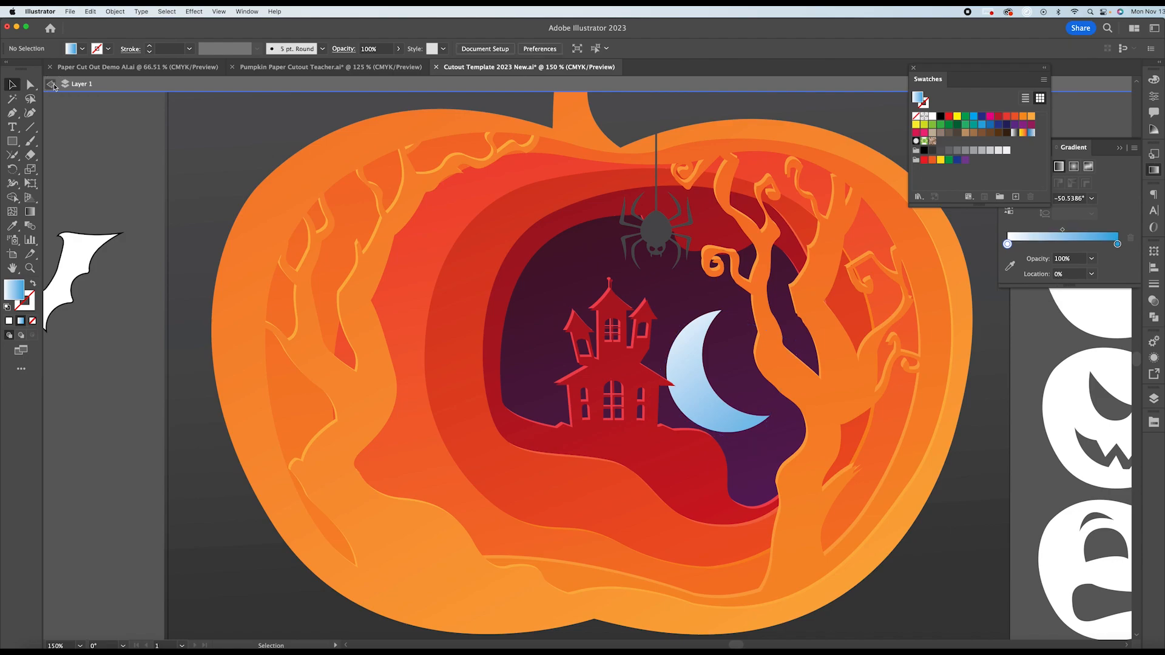
left_click(53, 85)
key("super+z")
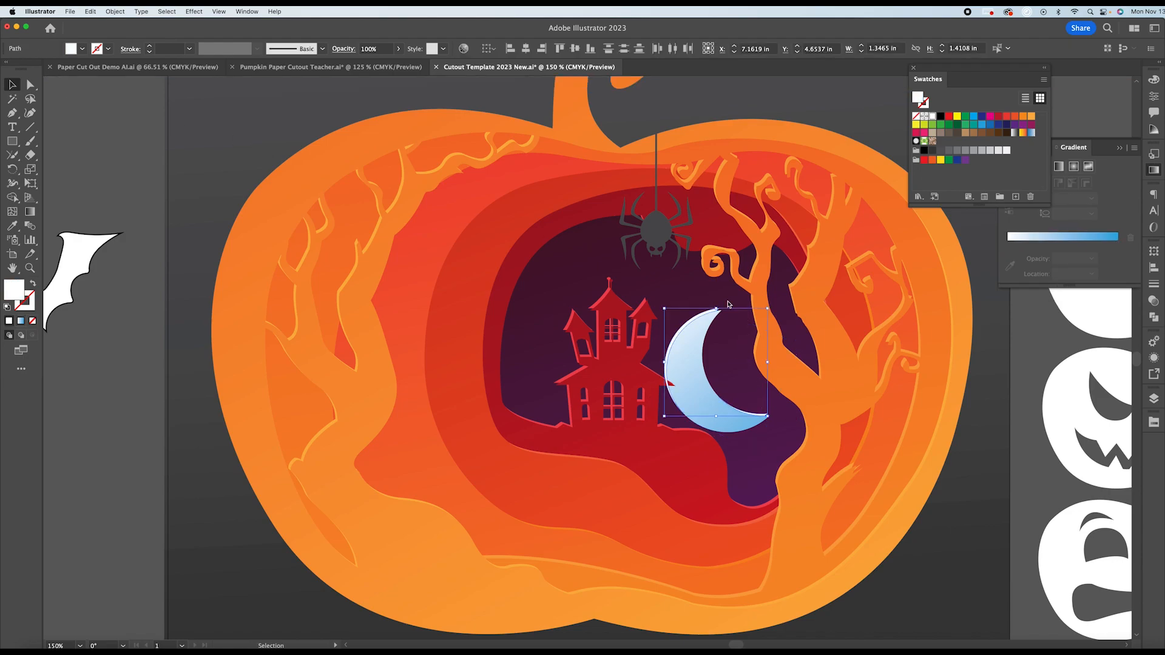
Nudge the white highlight about 0.03 in right and 0.03 in down onto the moon's edge, and deselect it.
key("Right")
key("Right")
key("Right")
key("Down")
key("Down")
key("Left")
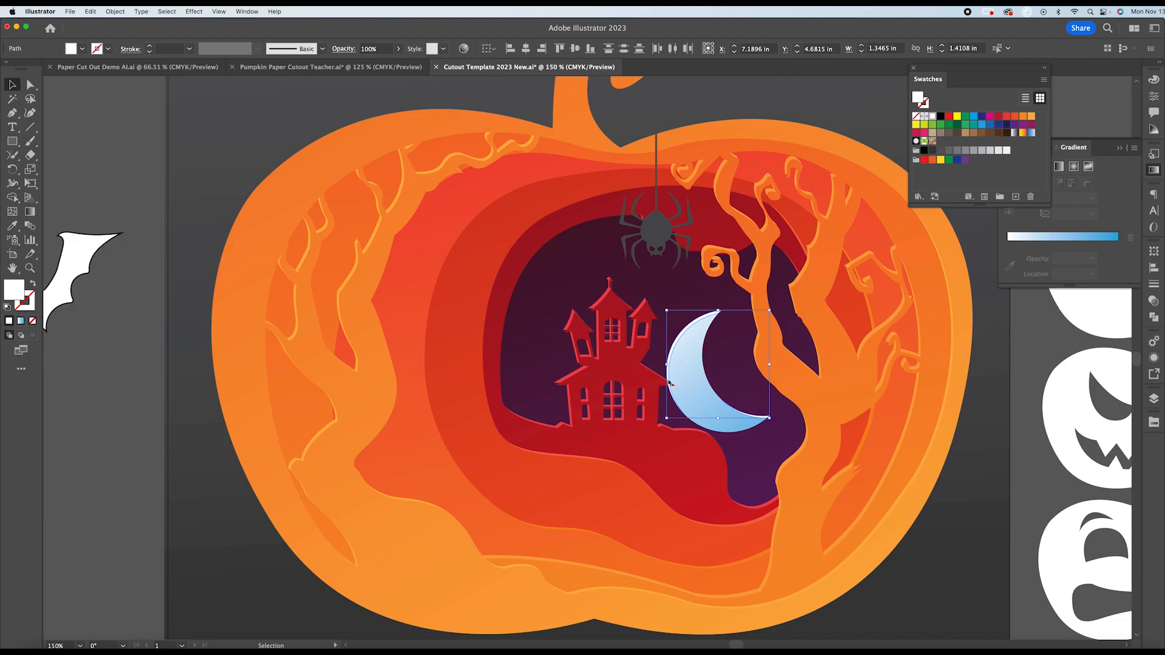
key("a")
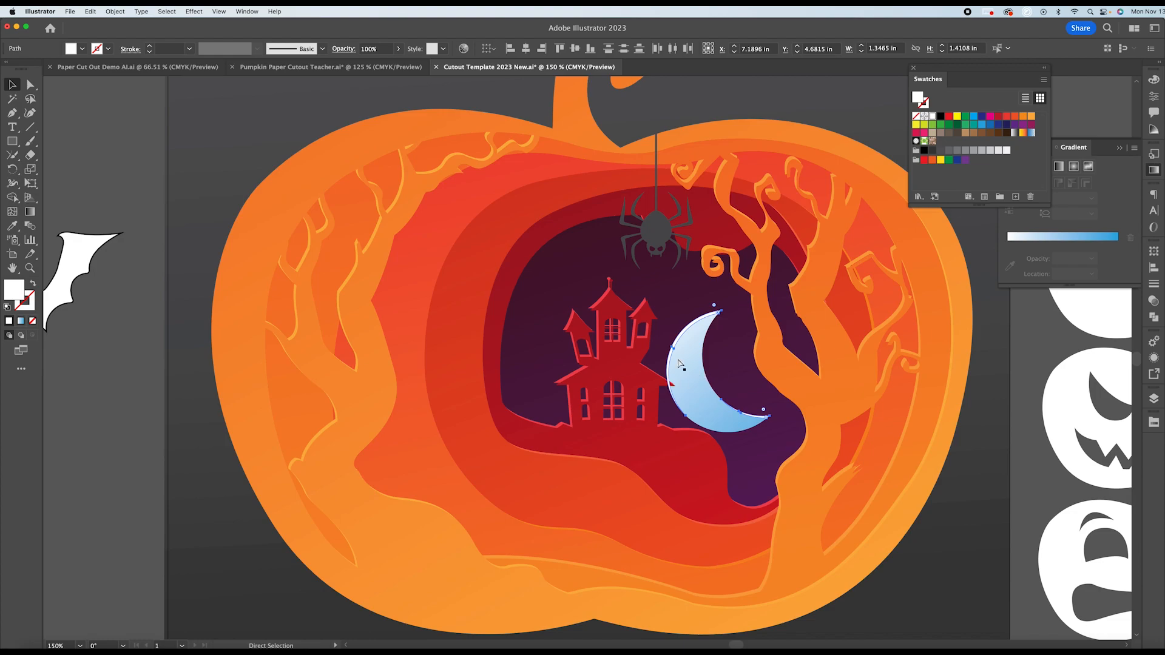
key("v")
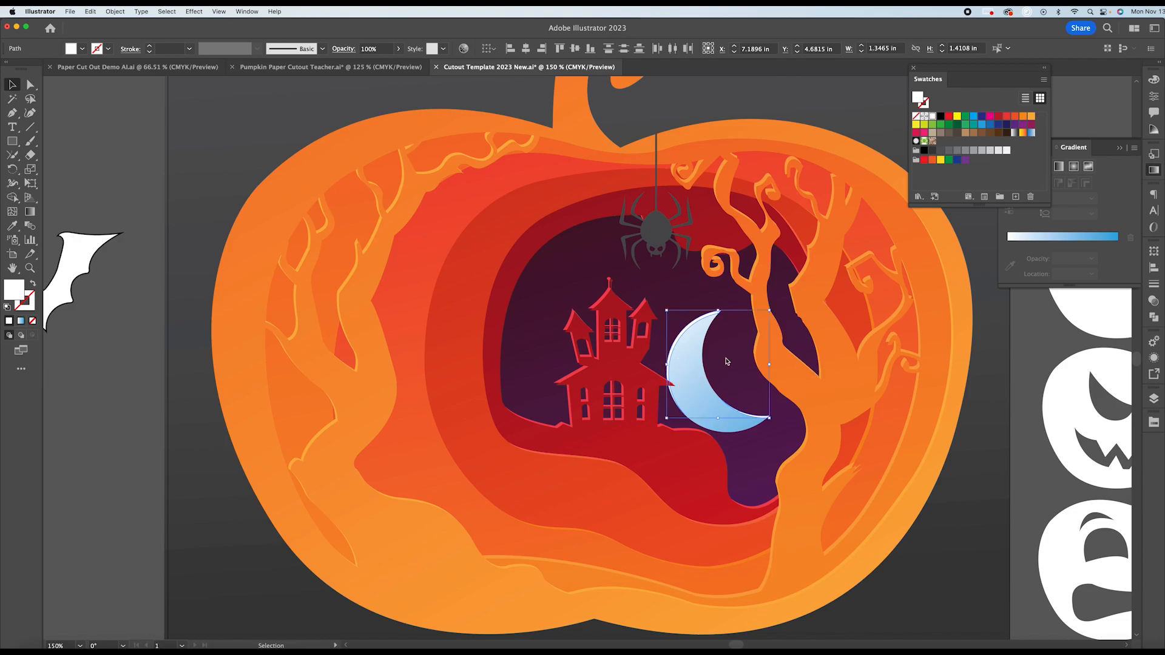
left_click(217, 196)
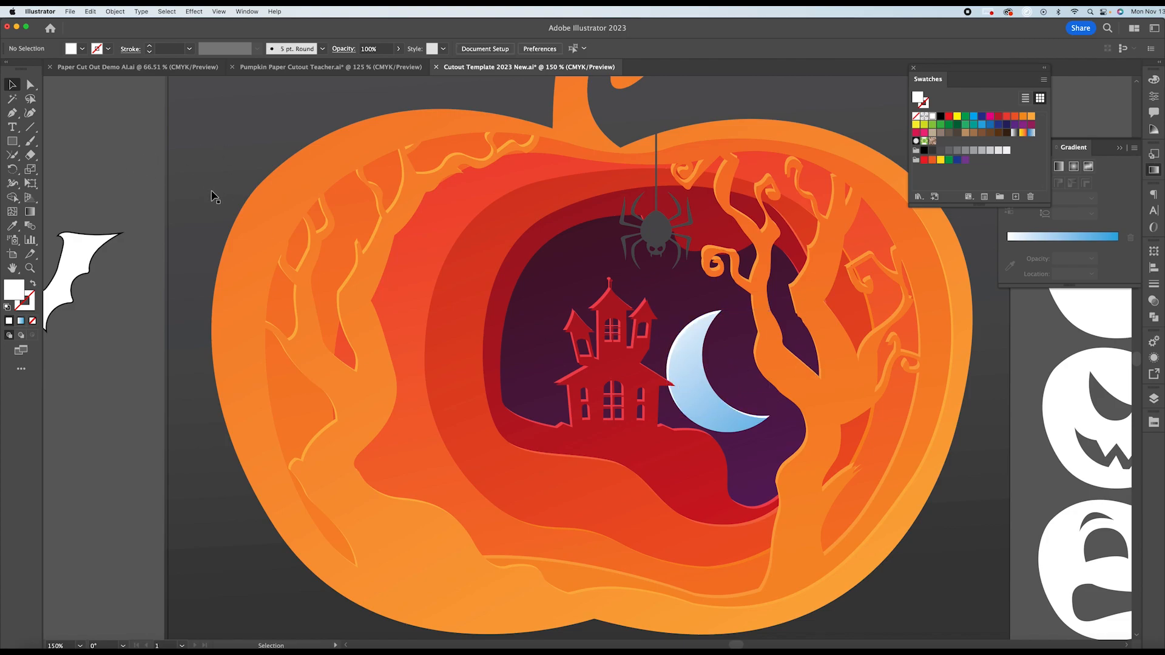
key("super+minus")
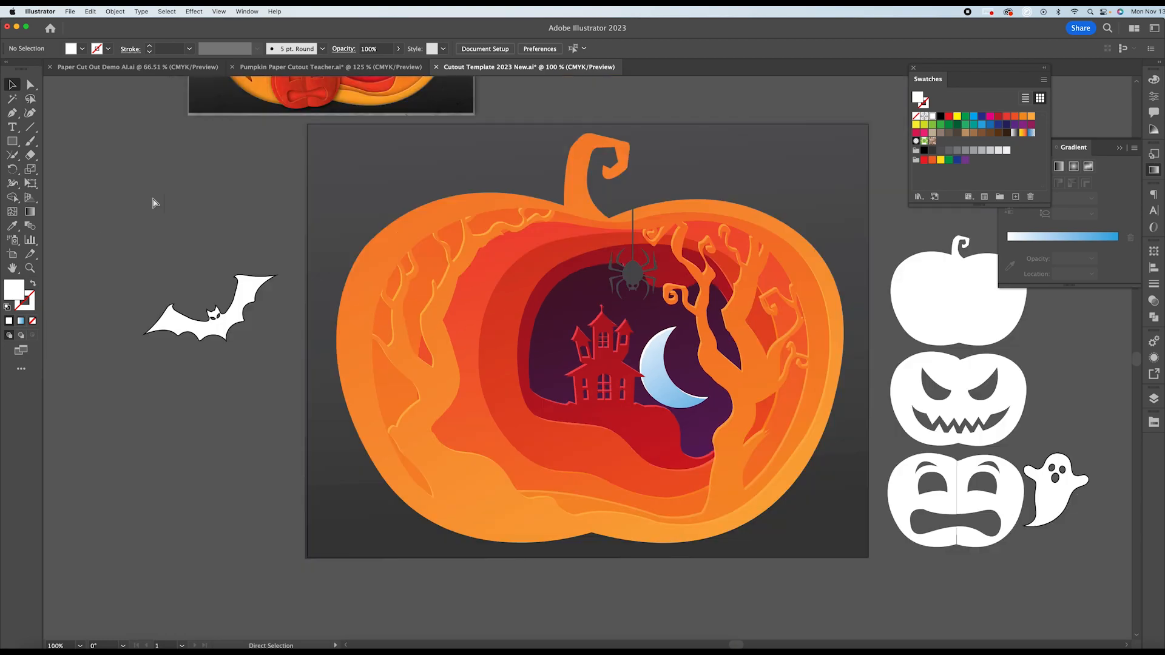
left_click(654, 370)
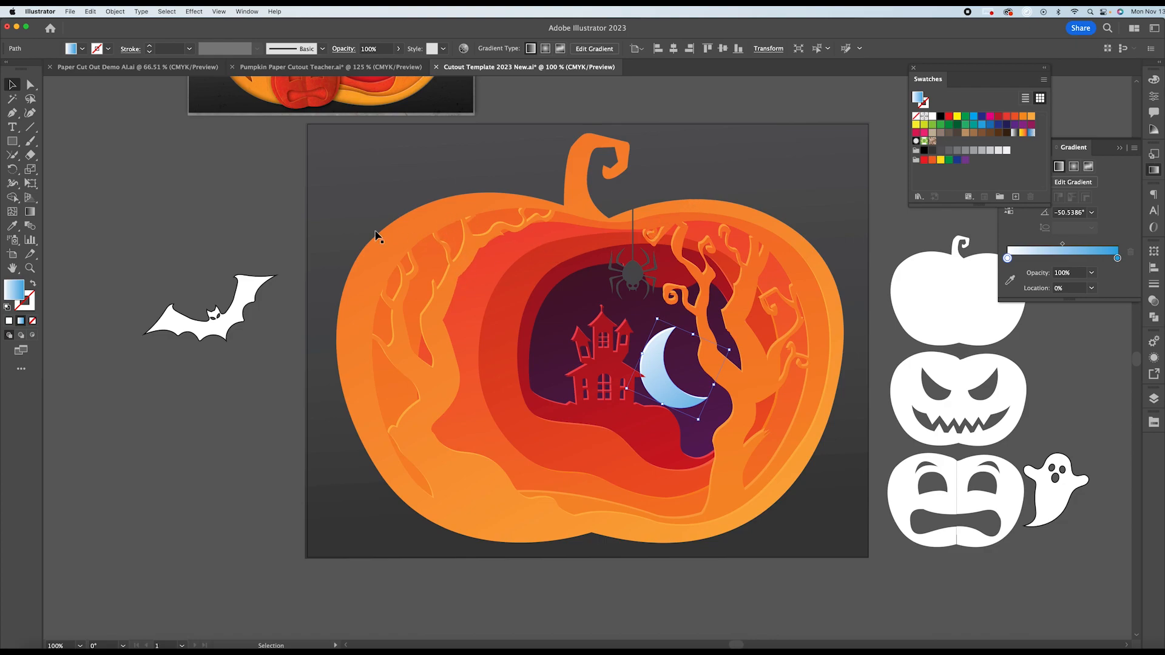
left_click(291, 174)
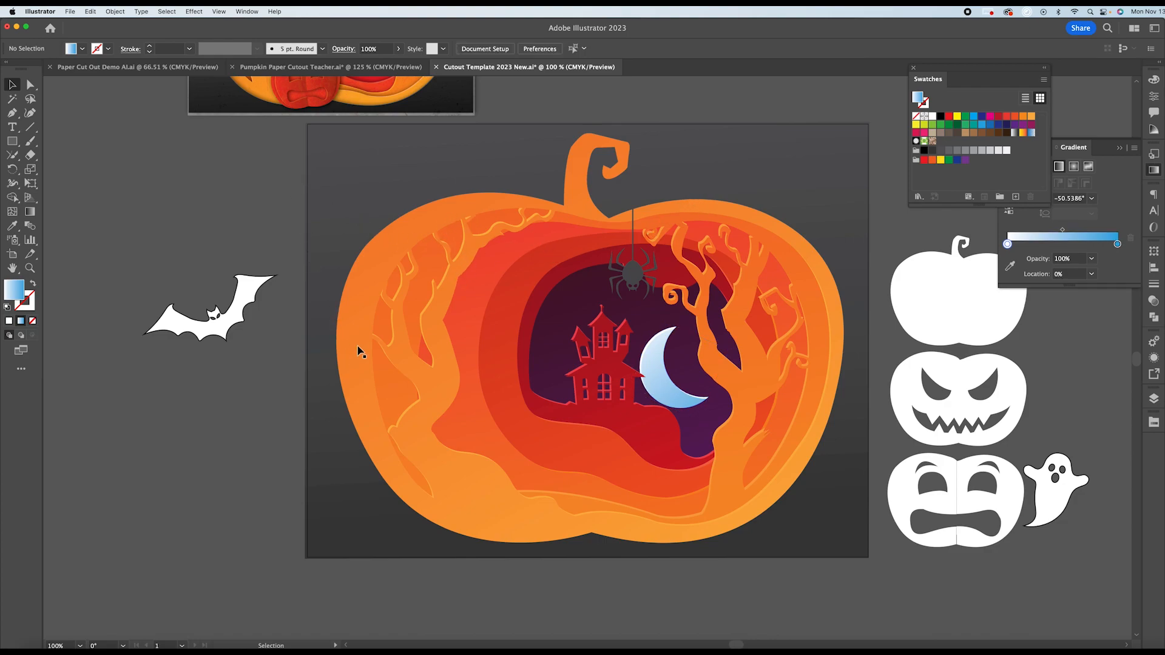
left_click_drag(291, 353, 537, 398)
left_click_drag(549, 400, 544, 363)
left_click(268, 366)
Try showing the Drop Shadow effect on the background frame and pumpkin layers, and hide it again.
left_click(323, 372)
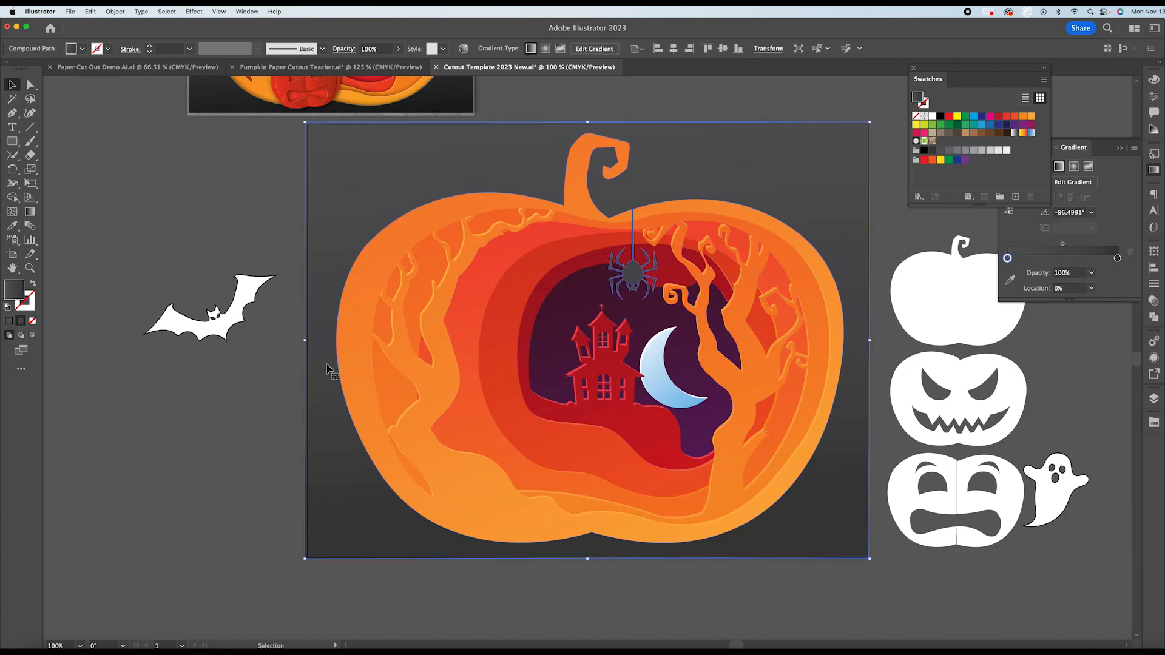
left_click(348, 322, "shift")
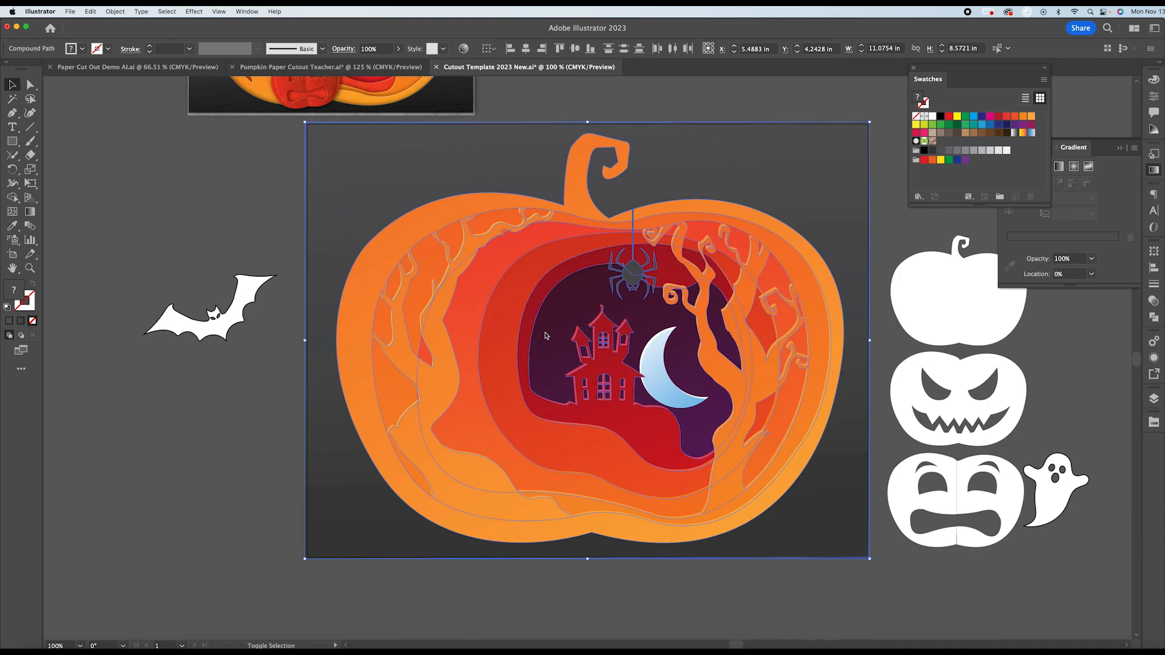
left_click(545, 335, "shift")
left_click(1155, 361)
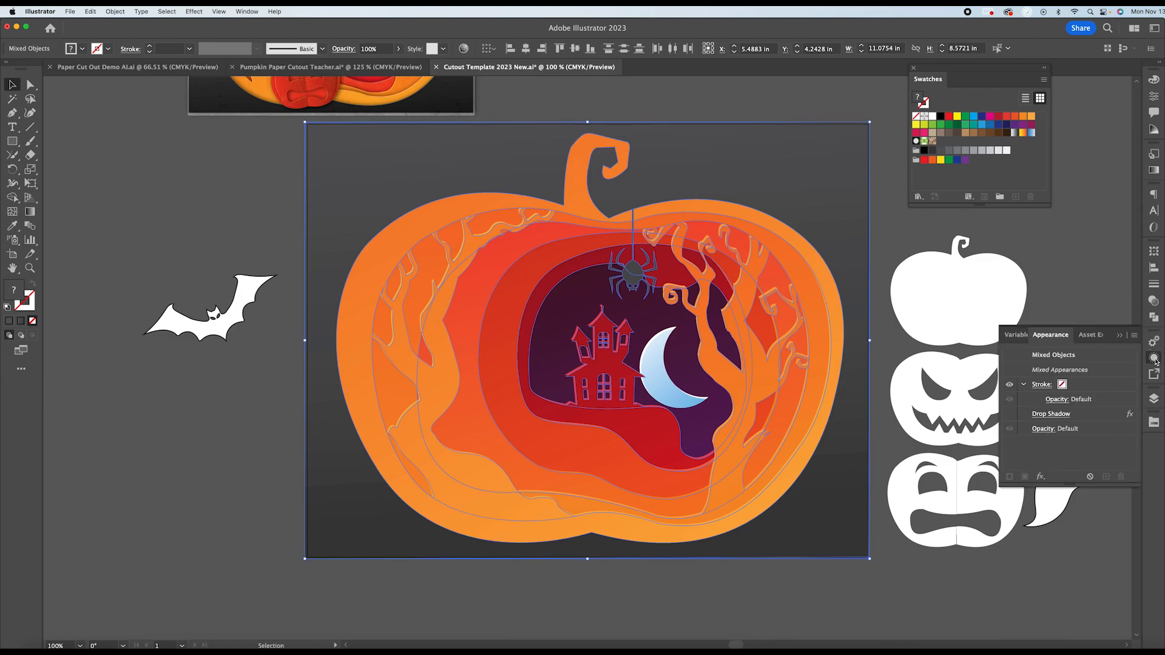
left_click(1012, 415)
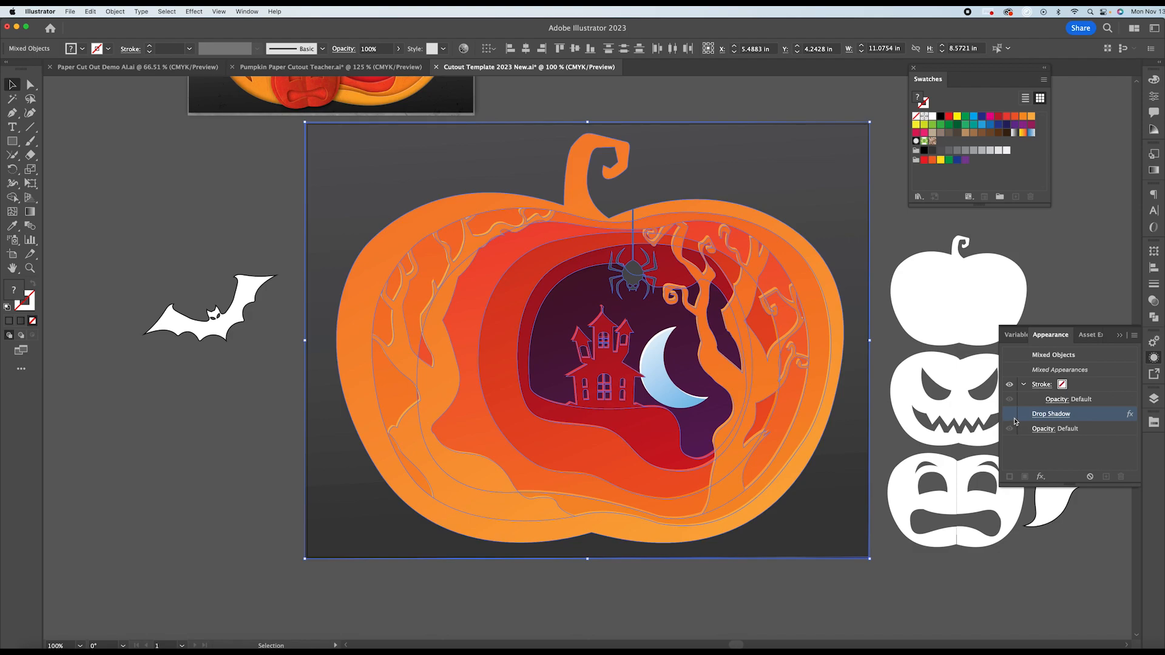
left_click(1011, 415)
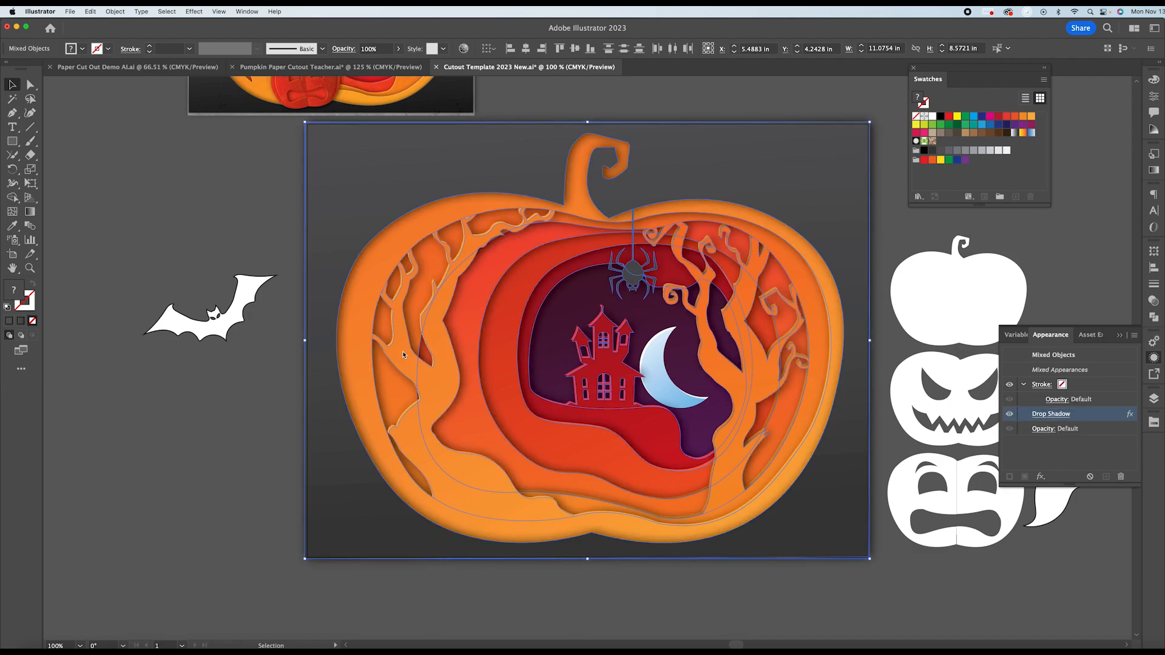
left_click(1010, 414)
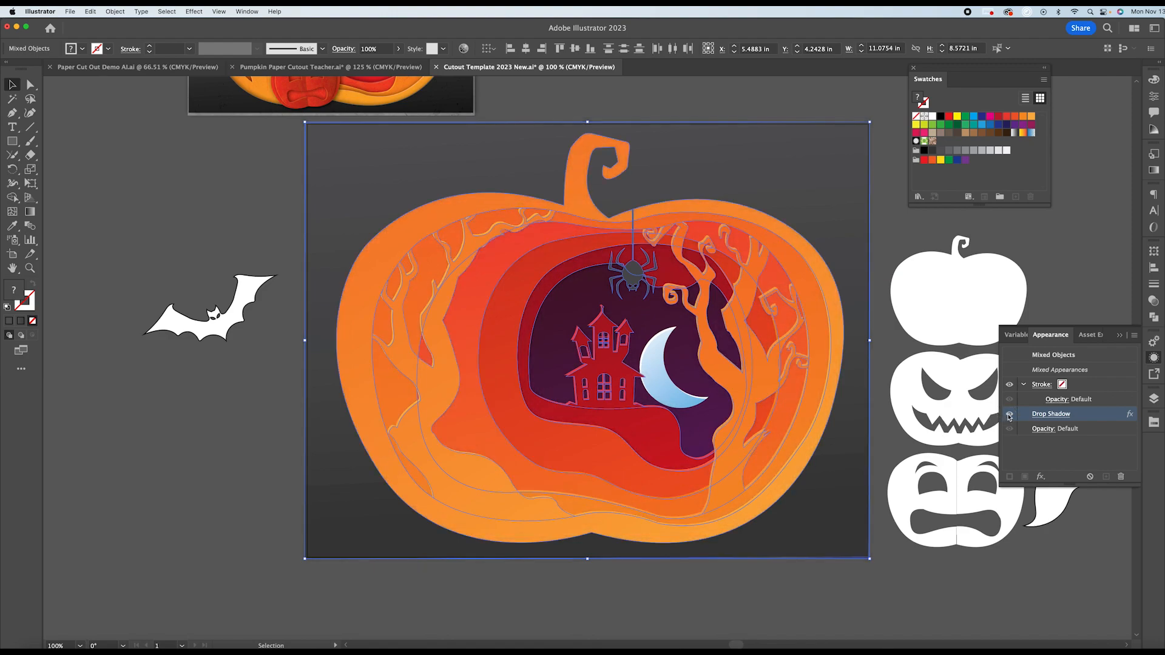
Select the dark background frame and the pumpkin layers including the castle layer, make their Drop Shadow effect visible, and deselect them.
left_click(393, 342)
left_click(267, 377)
left_click(320, 382)
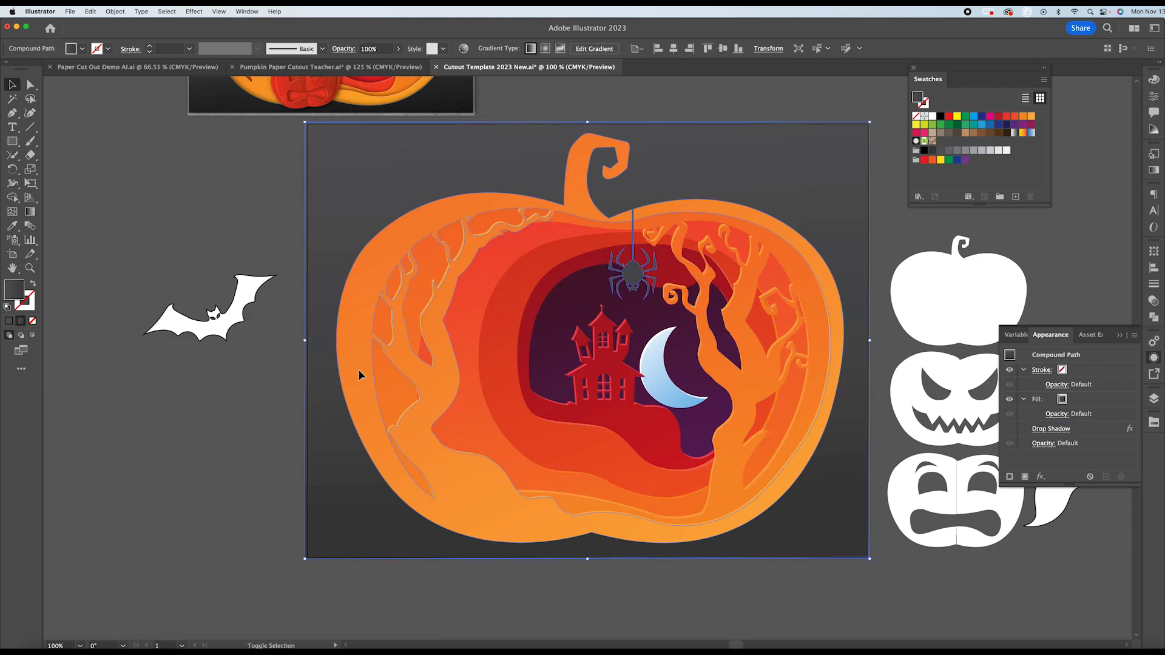
left_click(389, 377, "shift")
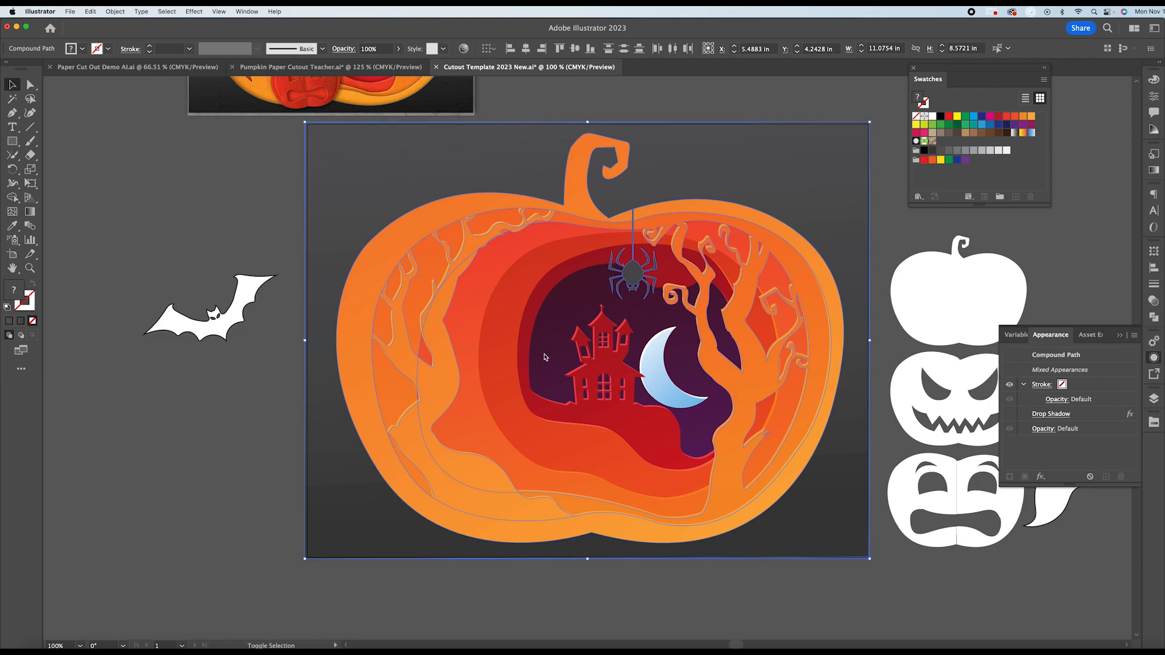
left_click(247, 297, "shift")
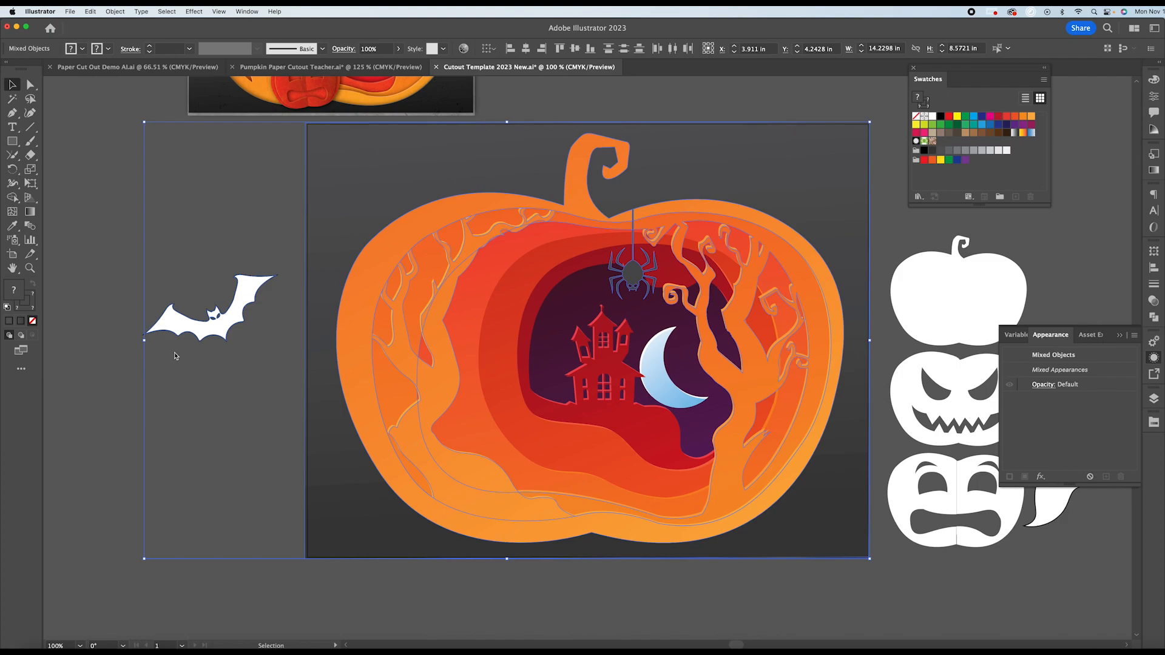
left_click(317, 364)
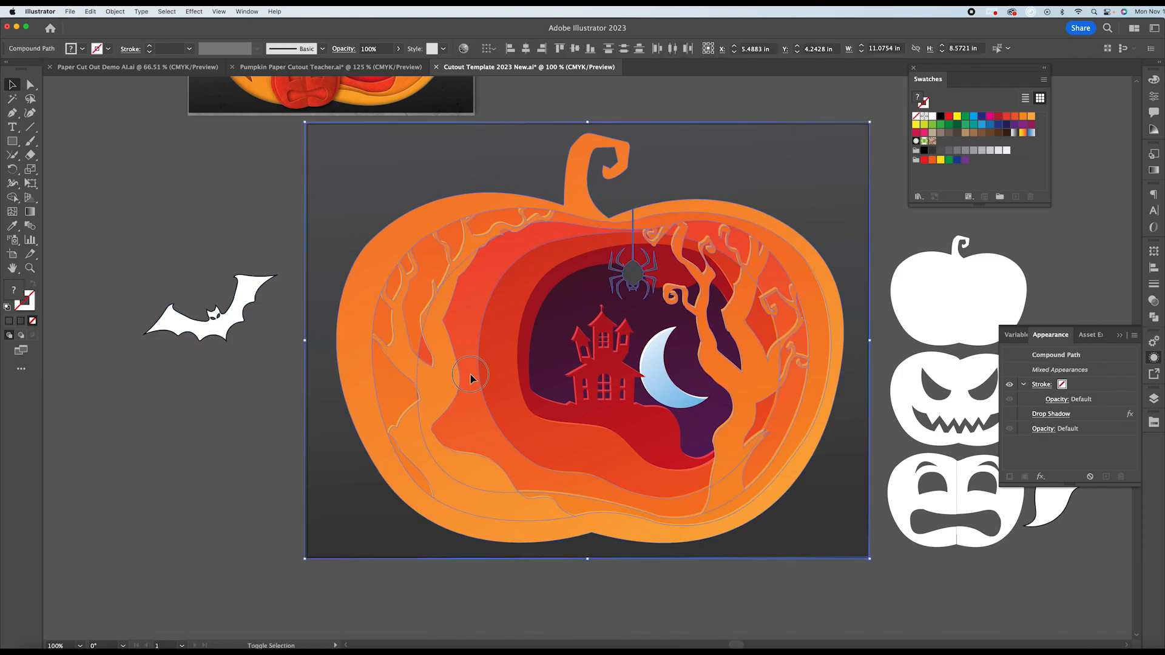
left_click(604, 379, "shift")
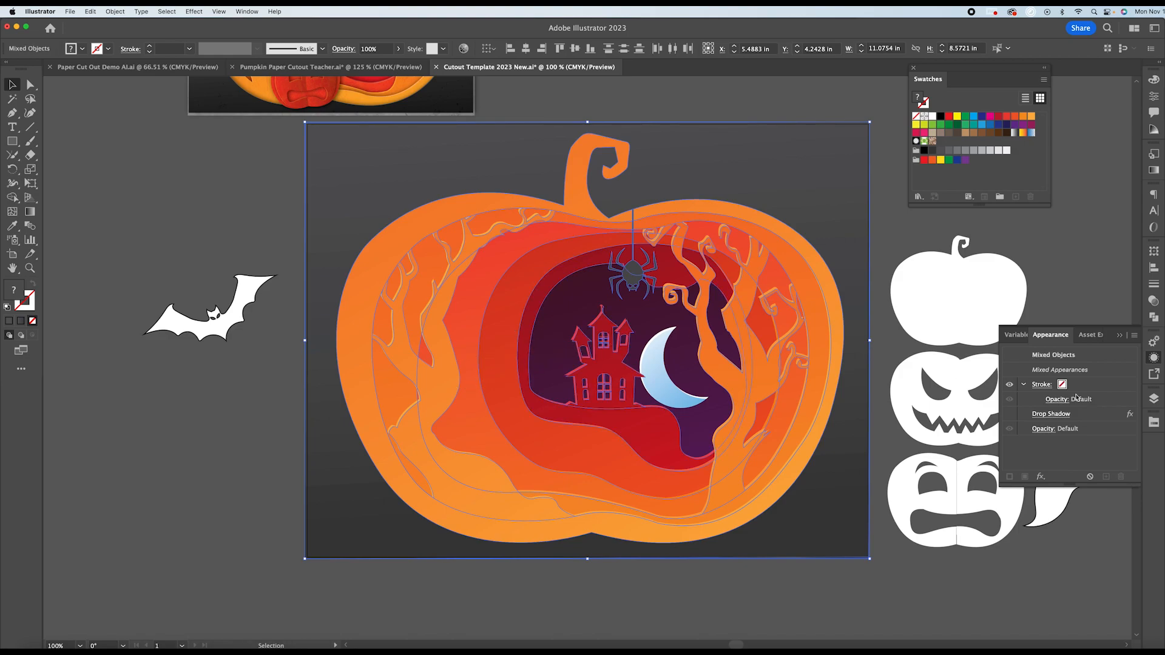
left_click(1017, 417)
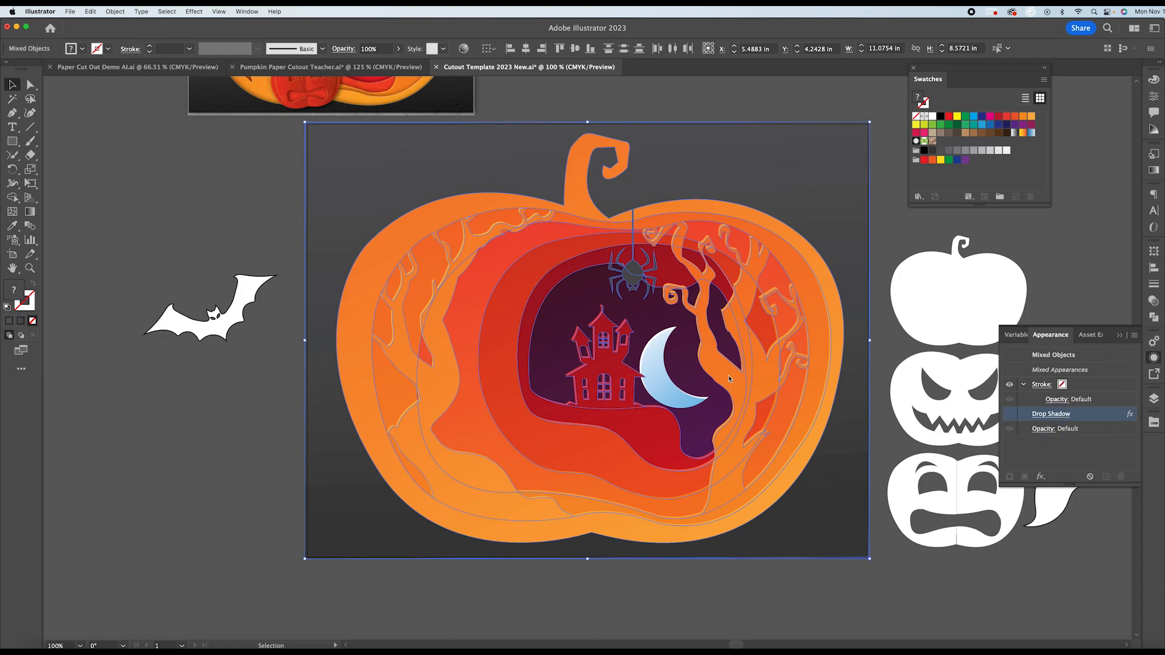
left_click(1010, 415)
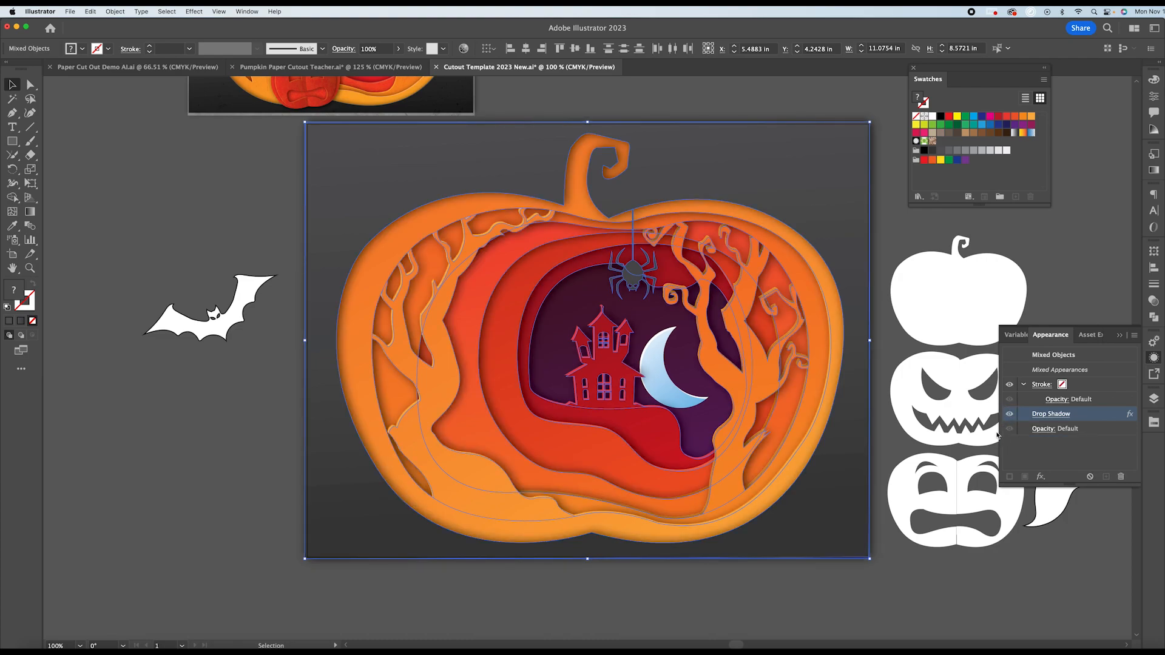
left_click(893, 229)
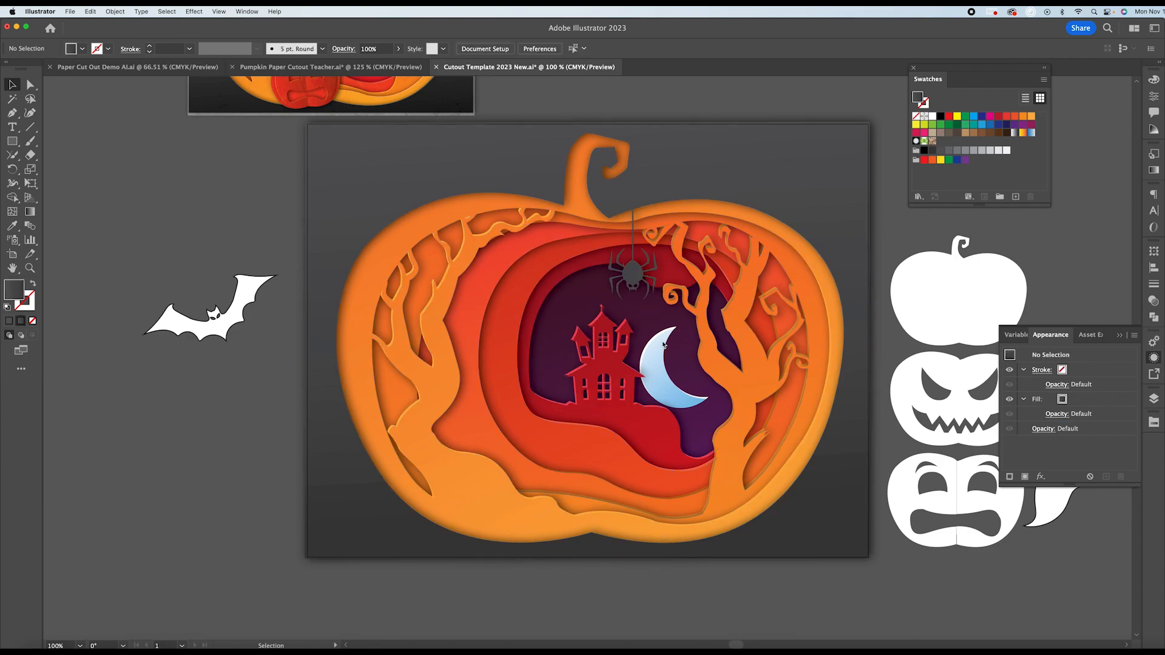
Apply a Multiply drop shadow to the crescent moon with 75% opacity, 0.04 in X offset, 0 in Y offset and 0.09 in blur.
left_click(661, 372)
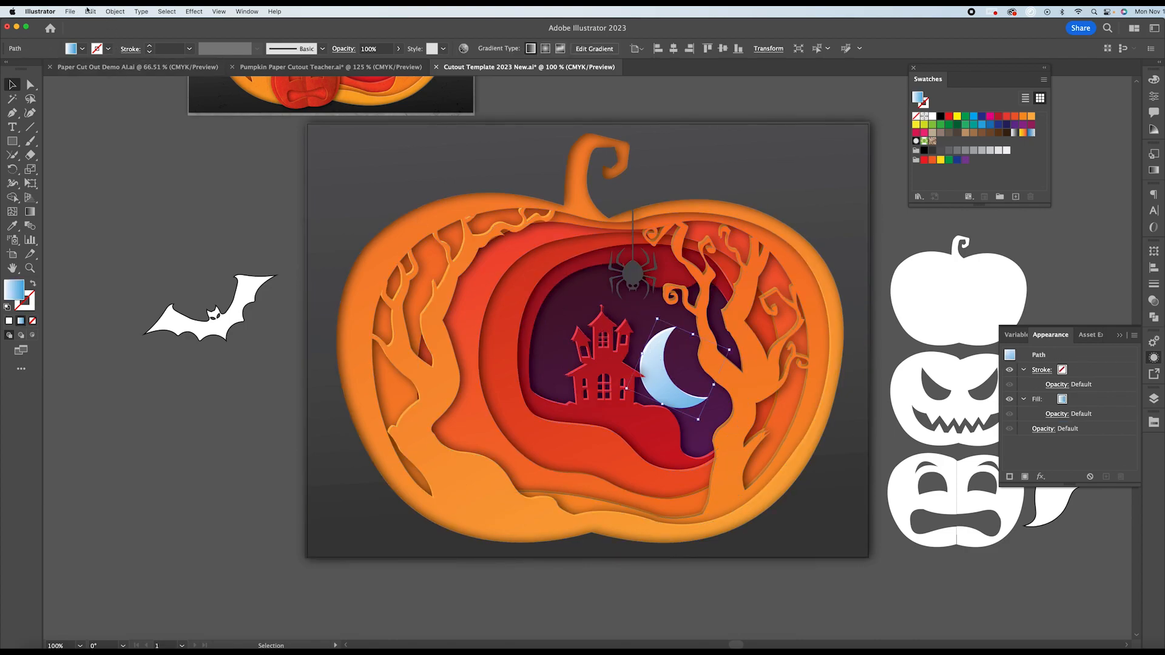
left_click(164, 11)
mouse_move(194, 11)
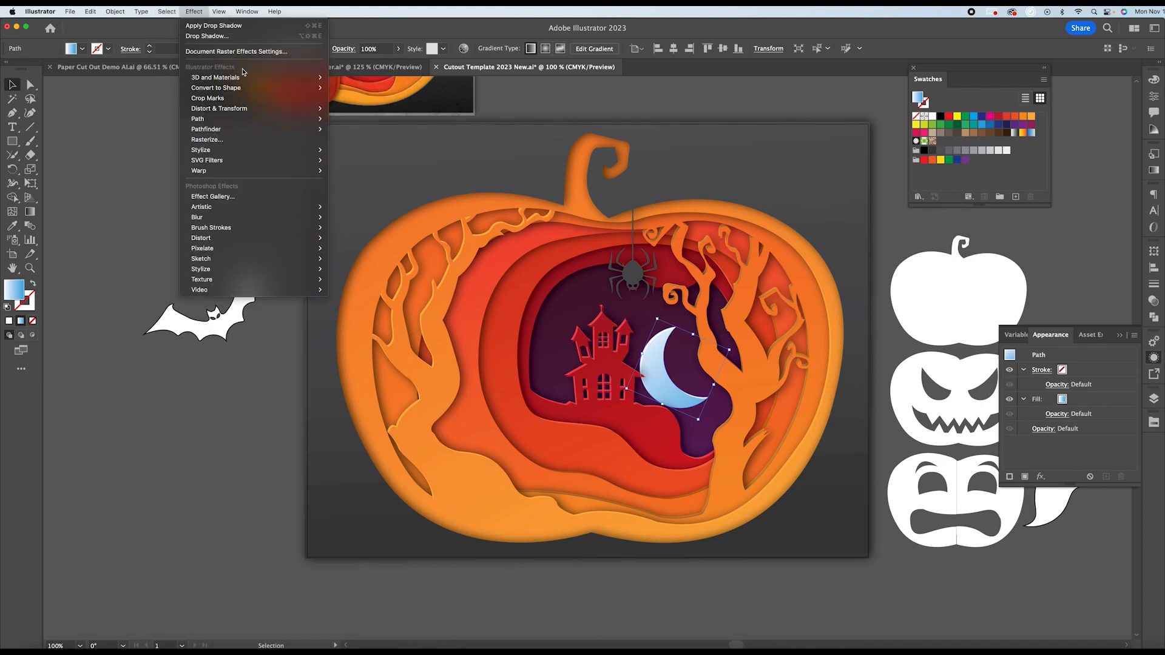
mouse_move(221, 150)
left_click(351, 150)
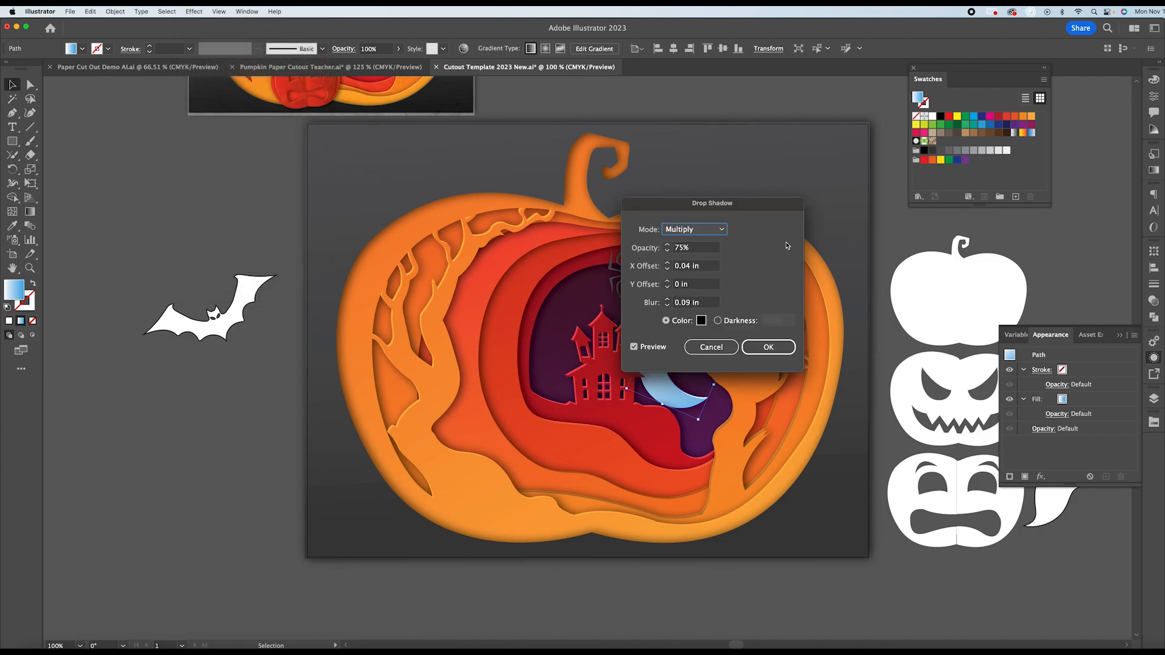
left_click_drag(734, 210, 835, 120)
left_click(861, 260)
left_click(455, 193)
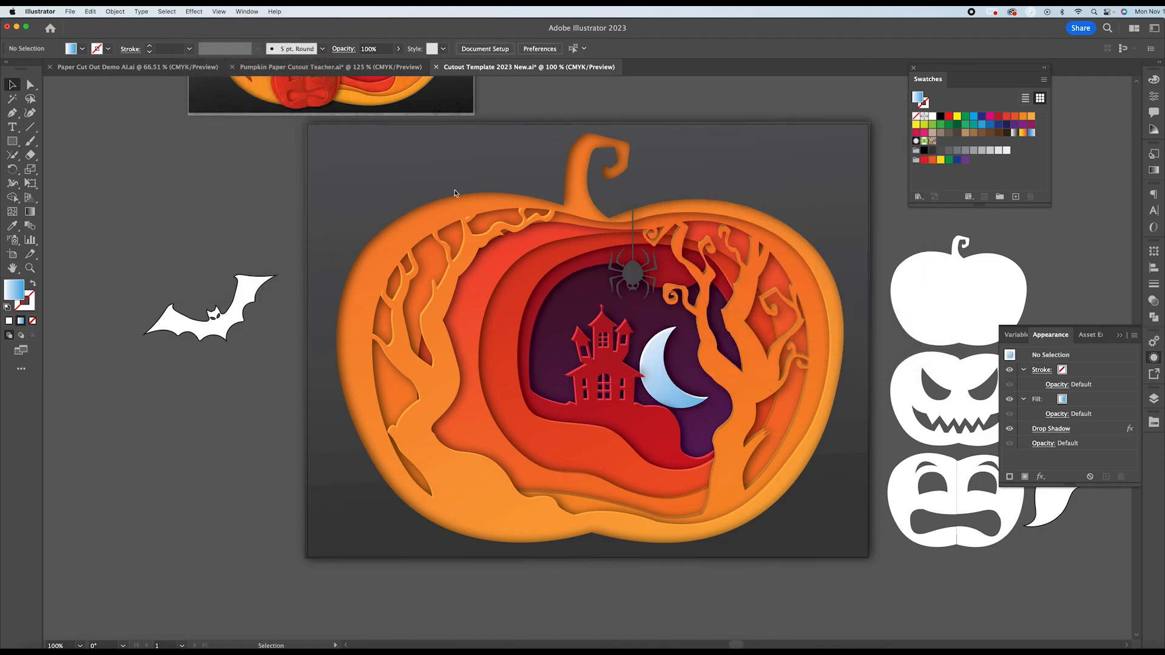
Move the white bat onto the pumpkin's upper left, over the tree branches.
key("super+minus")
key("super+equal")
left_click_drag(237, 284, 494, 206)
key("super")
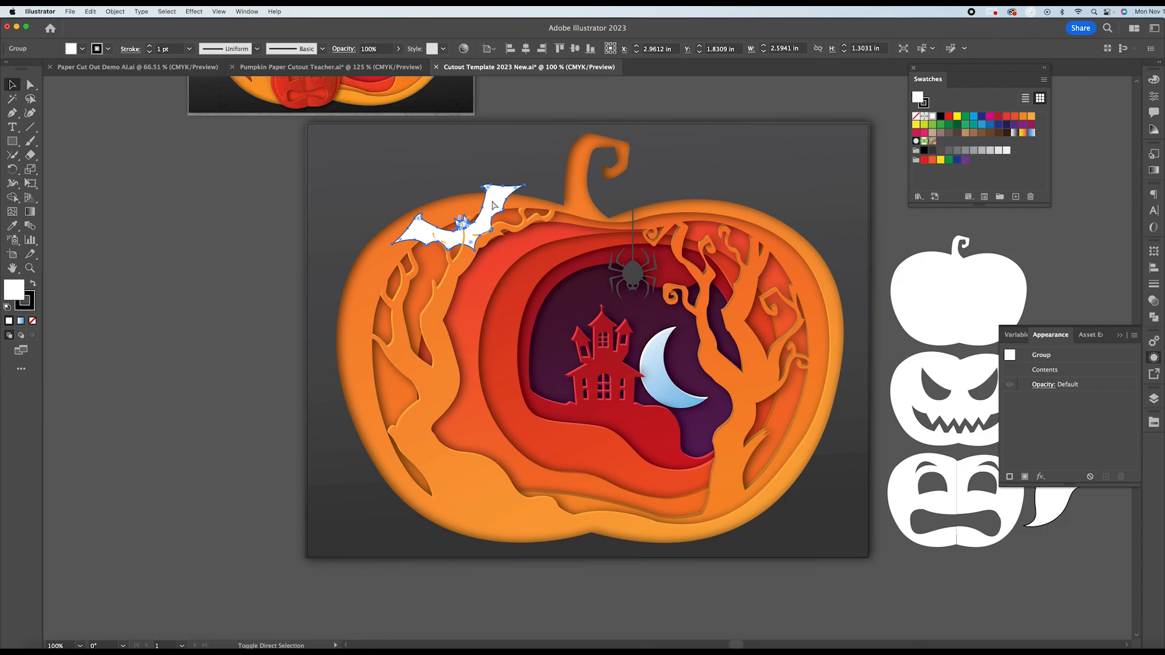
Fill the bat with the dark grey sampled from the background frame and run its gradient diagonally downwards across the wings.
key("i")
left_click(327, 169)
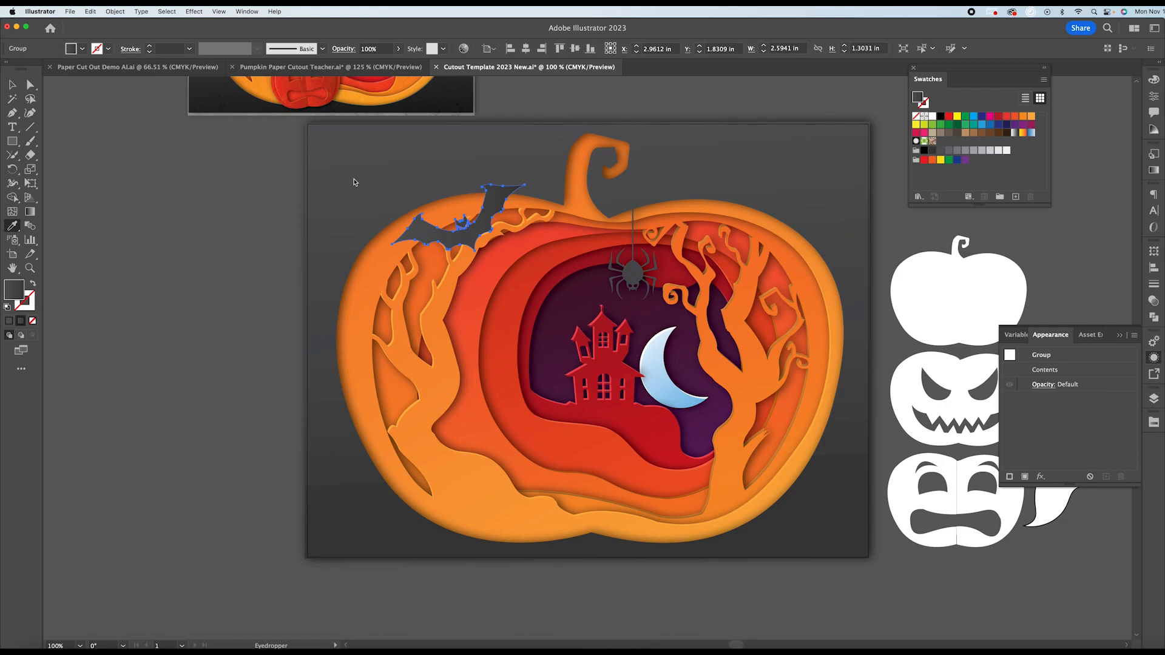
left_click(30, 211)
mouse_move(443, 186)
left_mouse_down()
mouse_move(495, 271)
mouse_move(483, 258)
left_mouse_up()
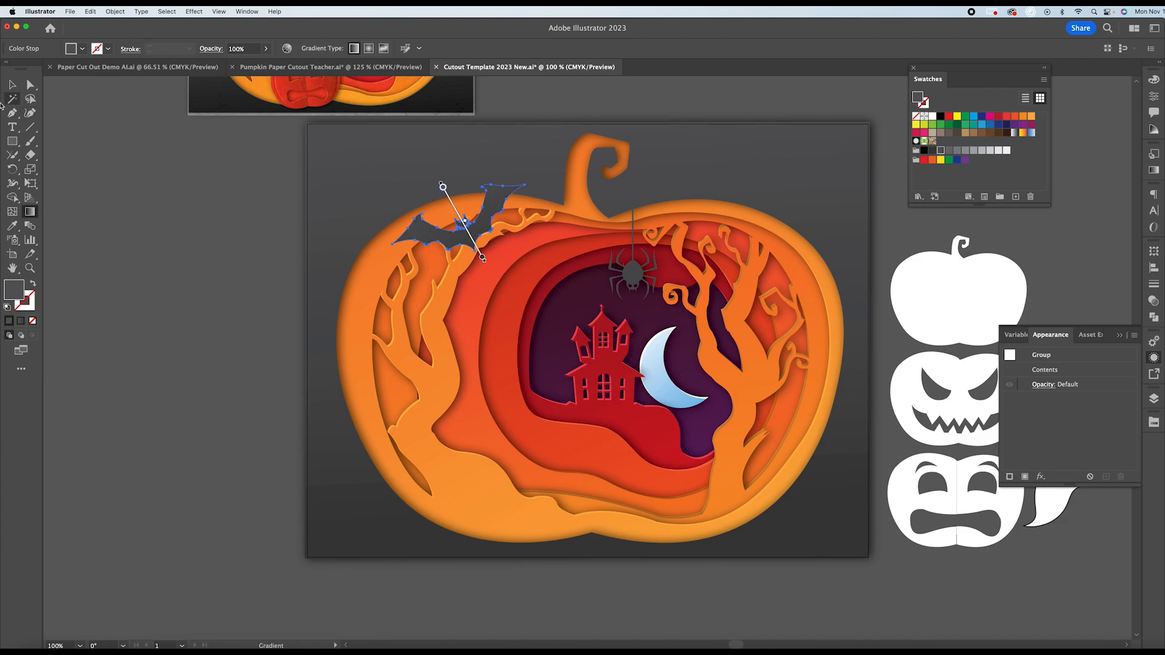
left_click(12, 84)
left_click(261, 173)
Move the bat inward over the red layers and apply a Drop Shadow with the same settings as the moon's.
left_click_drag(493, 207, 526, 262)
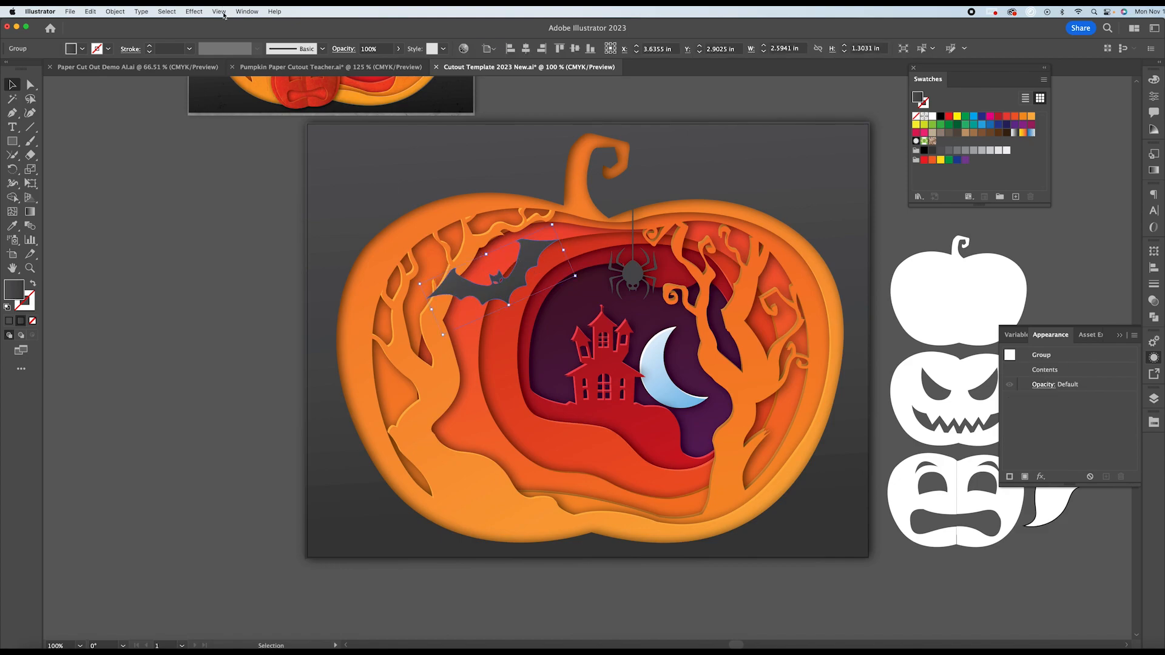
left_click(200, 11)
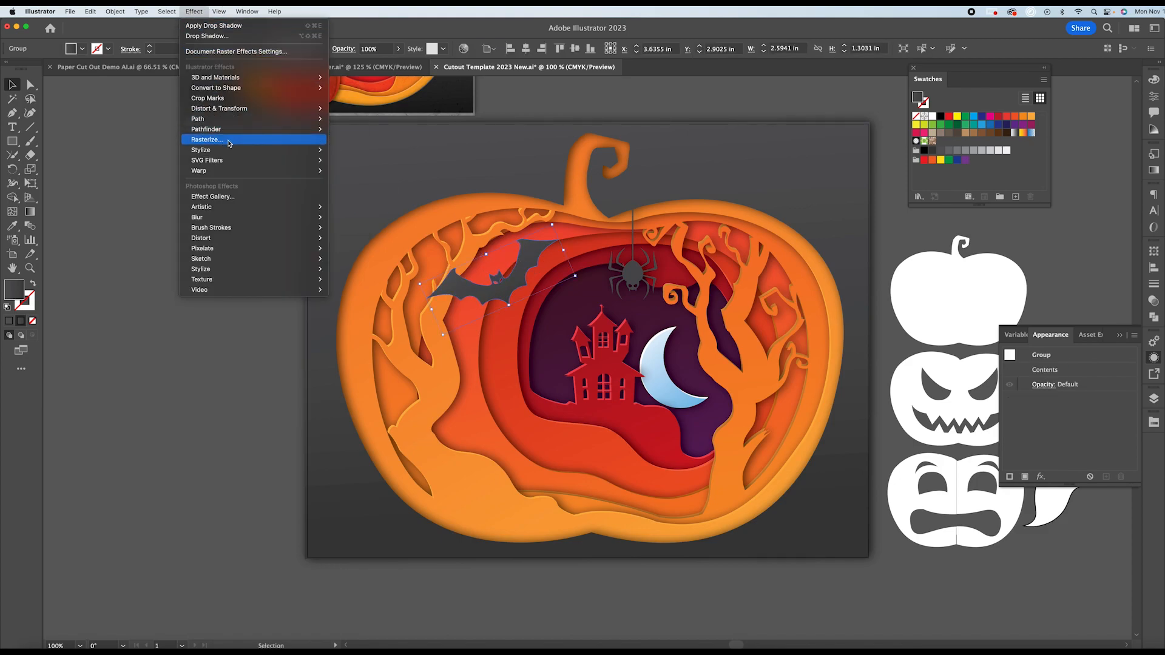
mouse_move(235, 157)
left_click(350, 156)
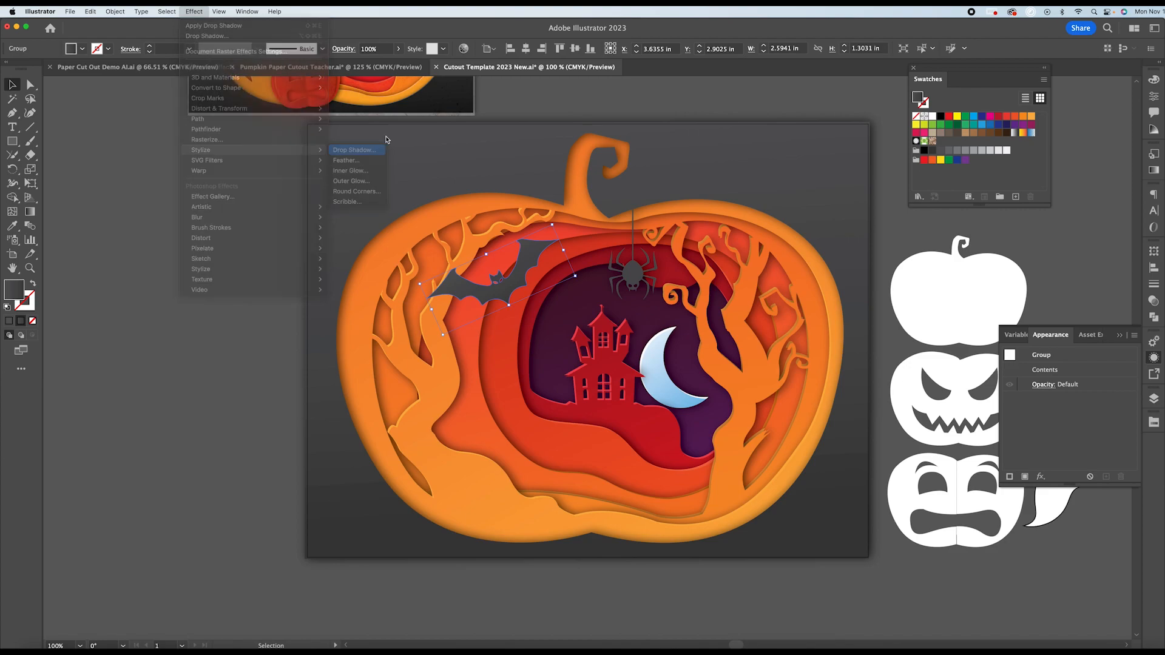
left_click(869, 257)
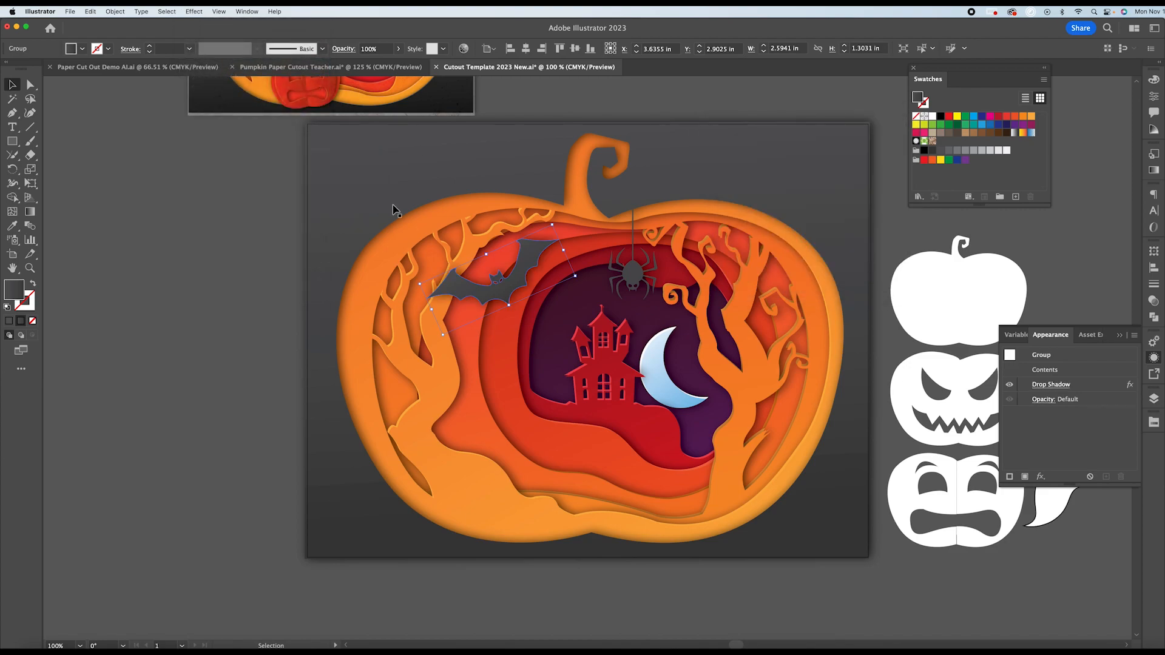
Reposition the bat over the tree branches at the large pumpkin's upper left and deselect it.
left_click_drag(526, 286, 448, 262)
left_click_drag(381, 191, 380, 193)
left_click(216, 229)
Move the plain white pumpkin with the stem onto the lower middle of the large pumpkin.
scroll(759, 316, "down", 3)
scroll(758, 316, "up", 3)
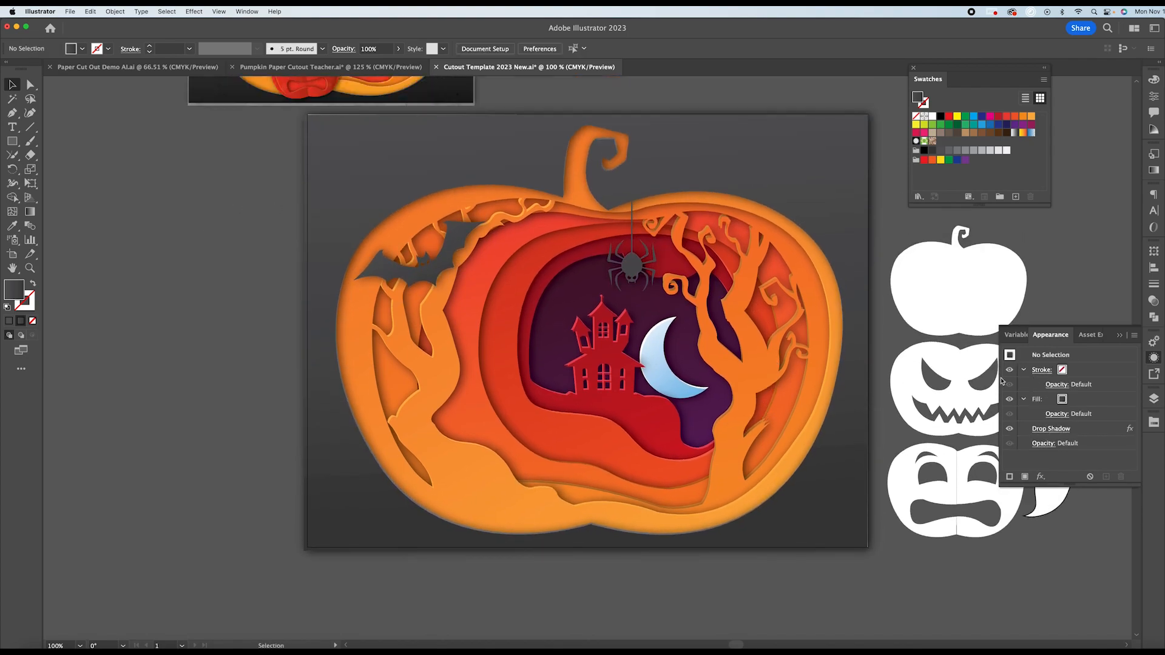
scroll(969, 392, "down", 3)
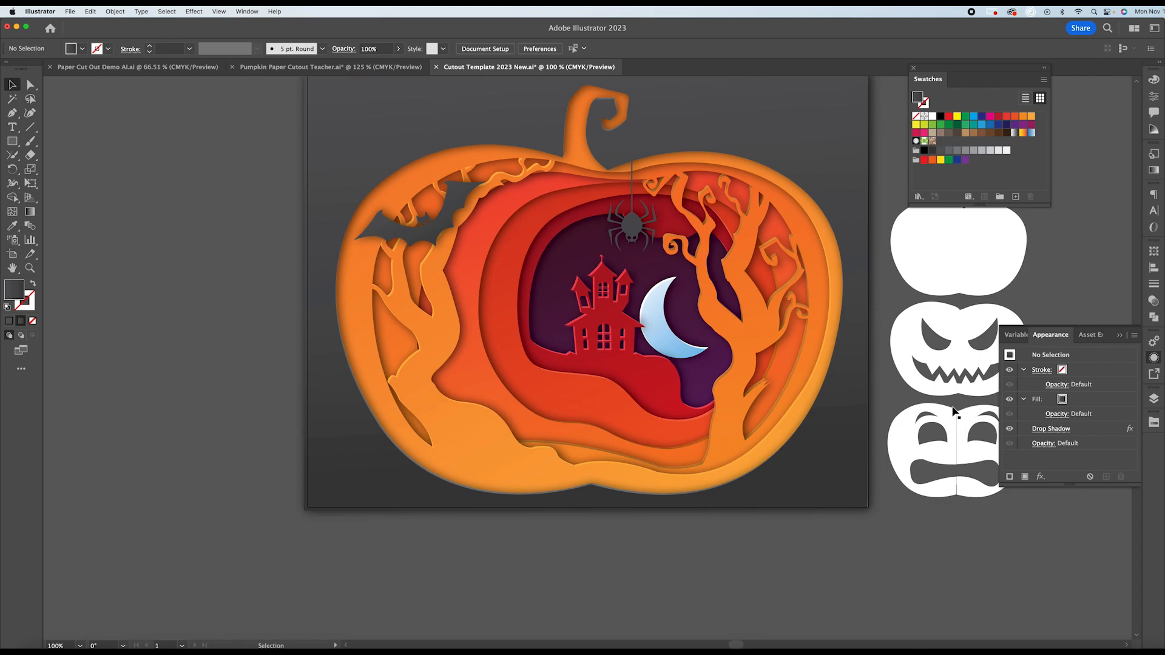
left_click_drag(969, 255, 537, 459)
key("a")
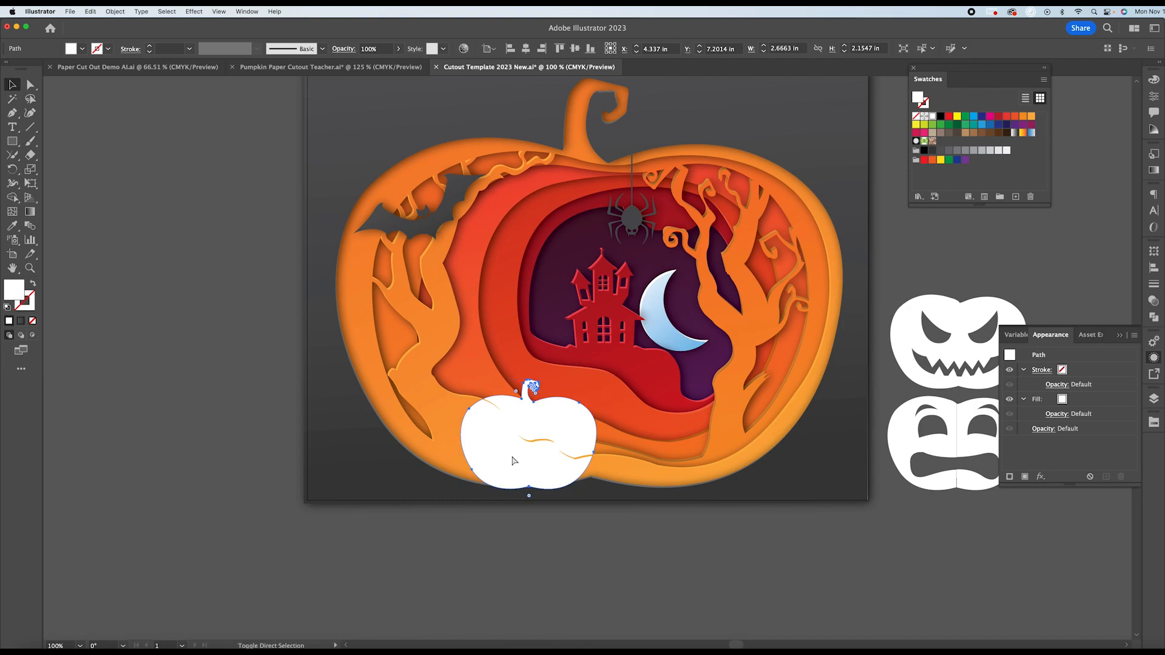
key("v")
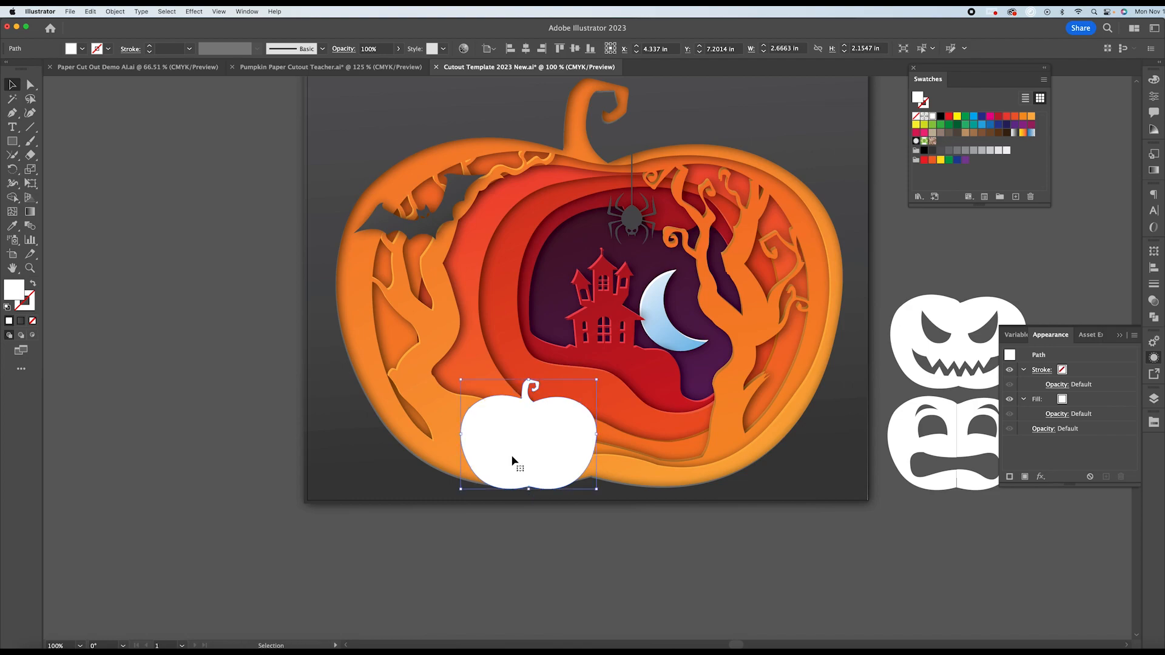
Move the white angry jack-o'-lantern face to just below the artboard, under the plain pumpkin.
left_click(972, 521)
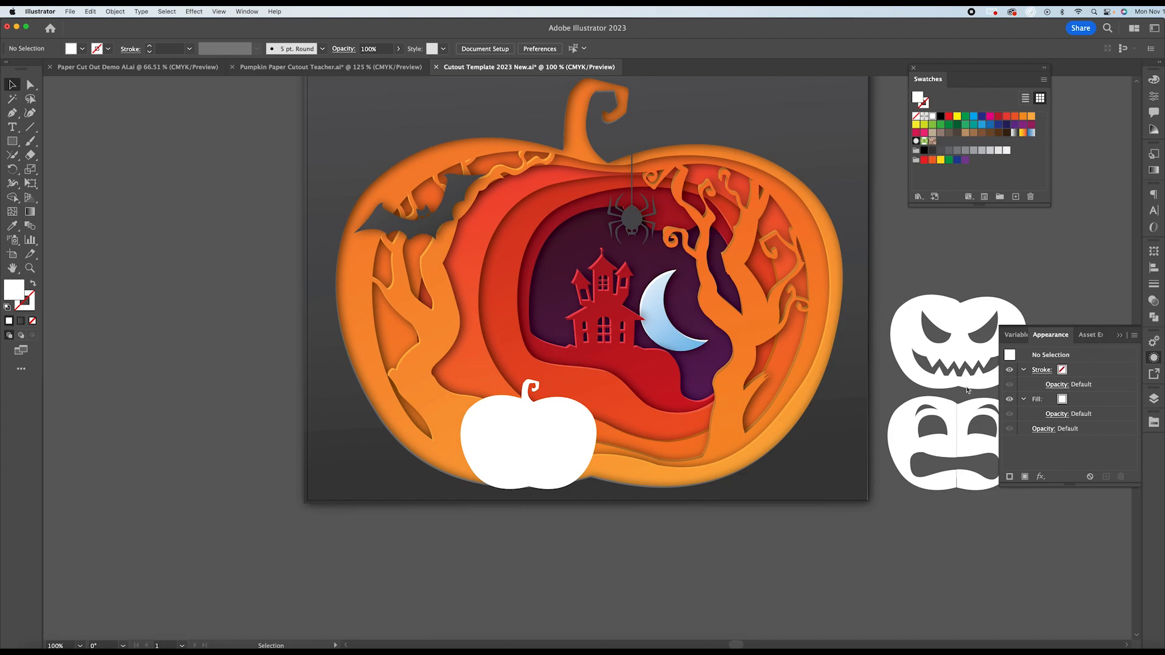
left_click(958, 348)
left_click(942, 277)
left_click(974, 328)
left_click_drag(974, 329, 552, 544)
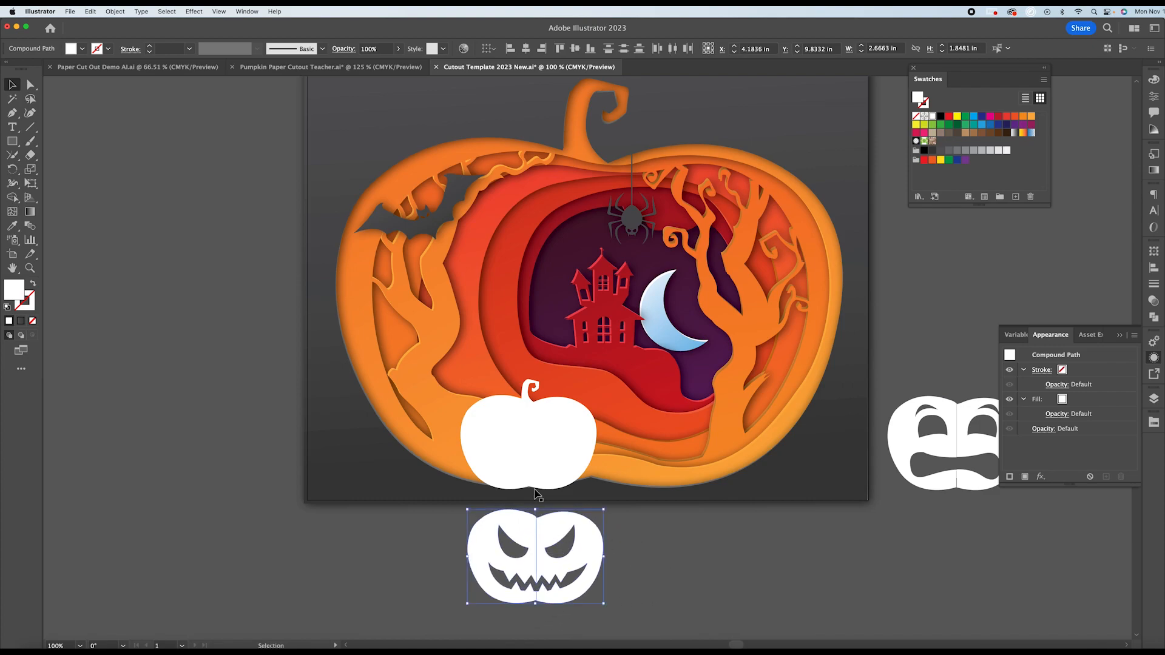
Fill the plain pumpkin with the red-orange gradient sampled from an inner layer, running from orange at its top to red at its base.
left_click(519, 445)
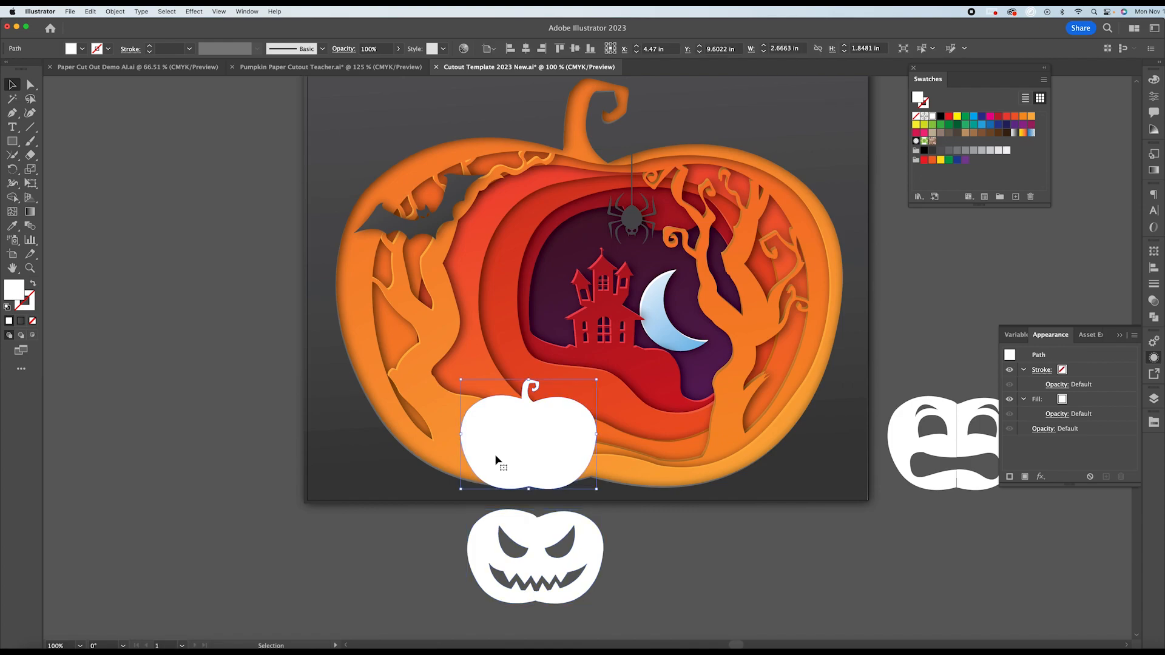
left_click(13, 226)
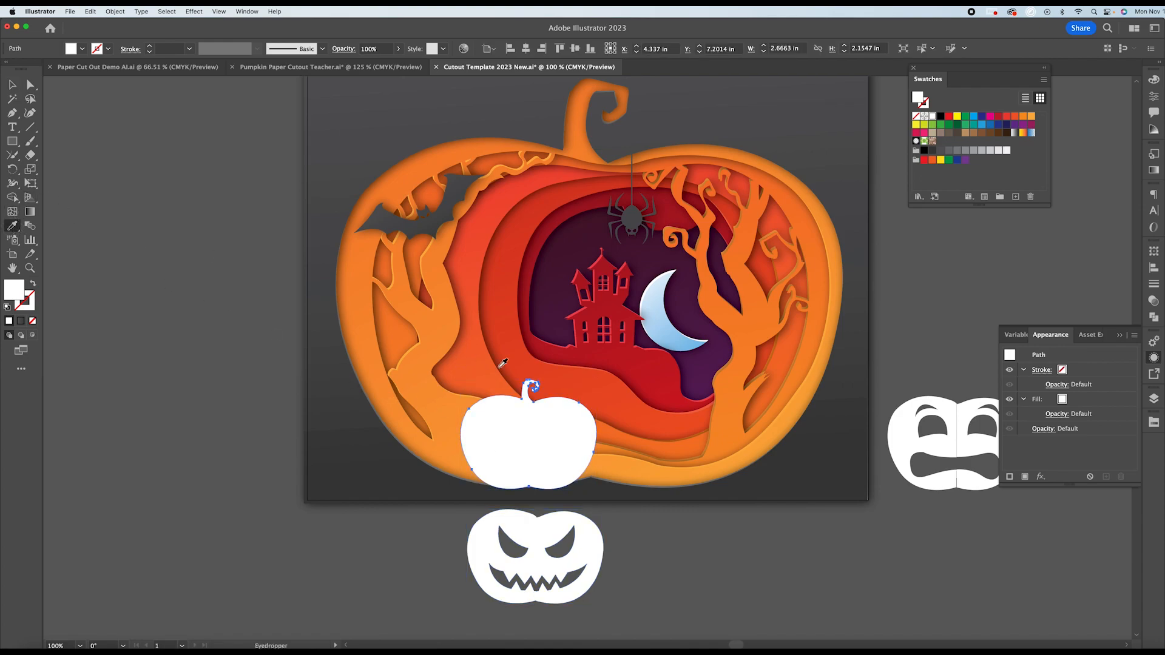
left_click(477, 364)
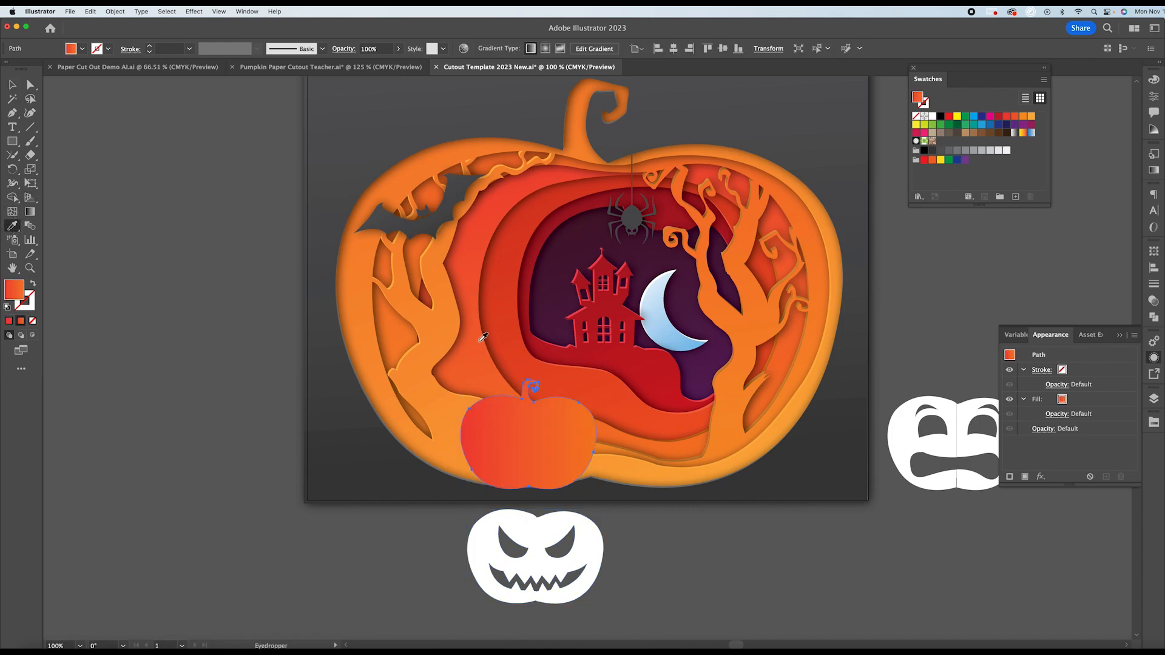
left_click(29, 212)
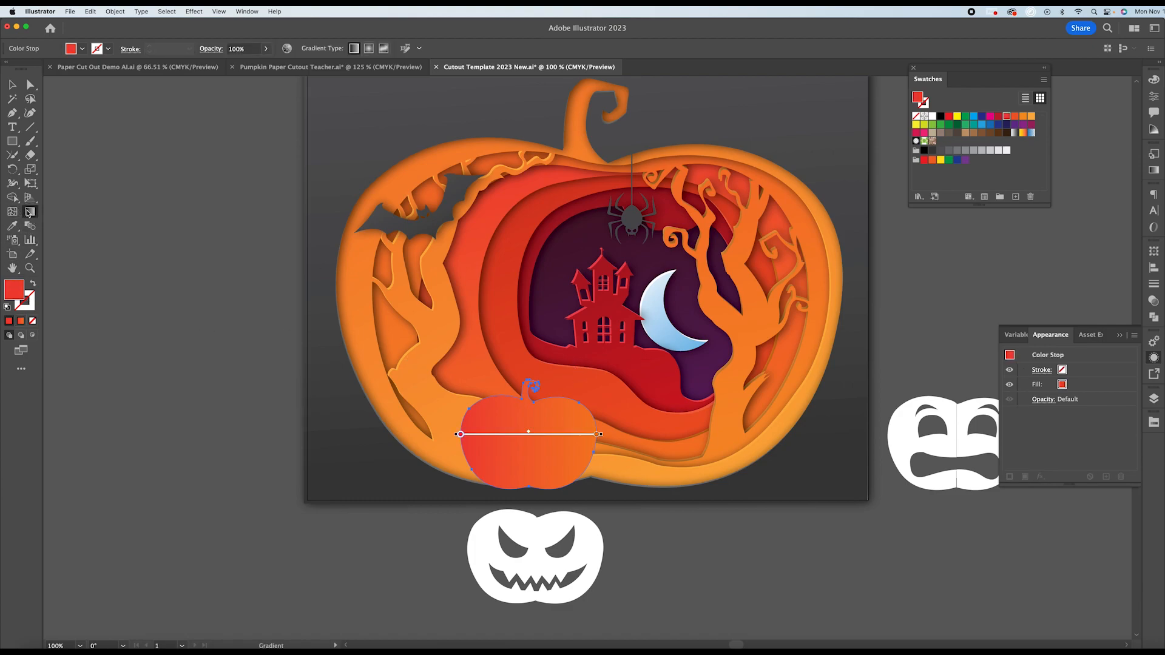
left_click_drag(501, 349, 557, 401)
left_click_drag(568, 442, 530, 449)
left_click(12, 85)
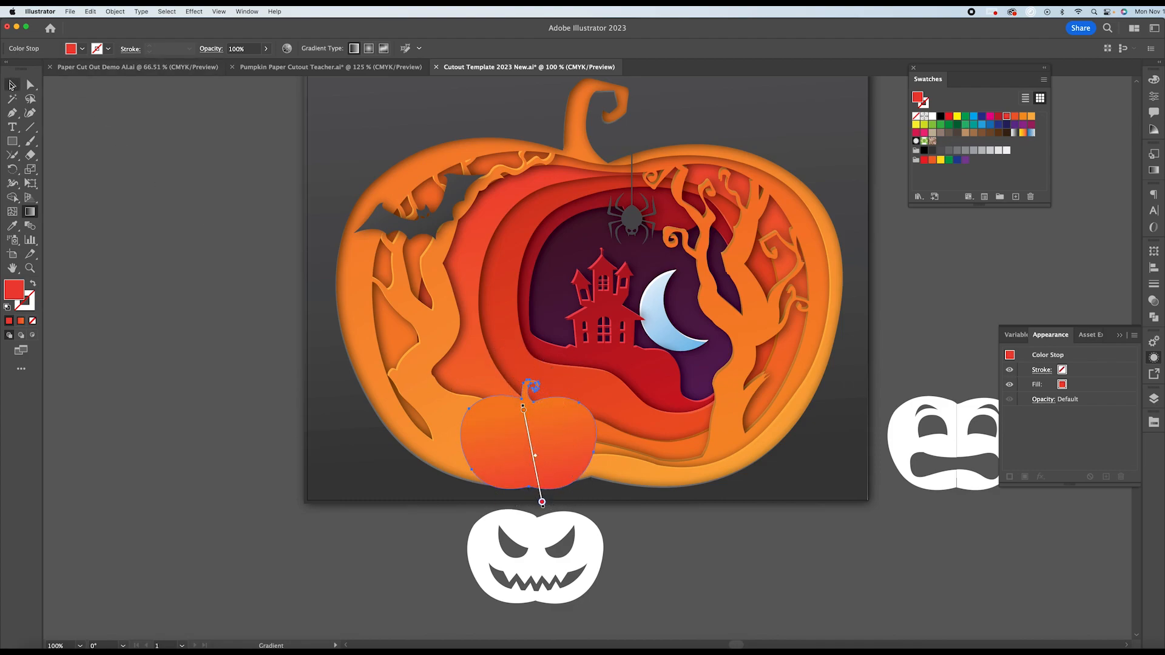
left_click(143, 304)
Copy the plain pumpkin's red-orange gradient fill to the angry jack-o'-lantern face and deselect it.
left_click(519, 542)
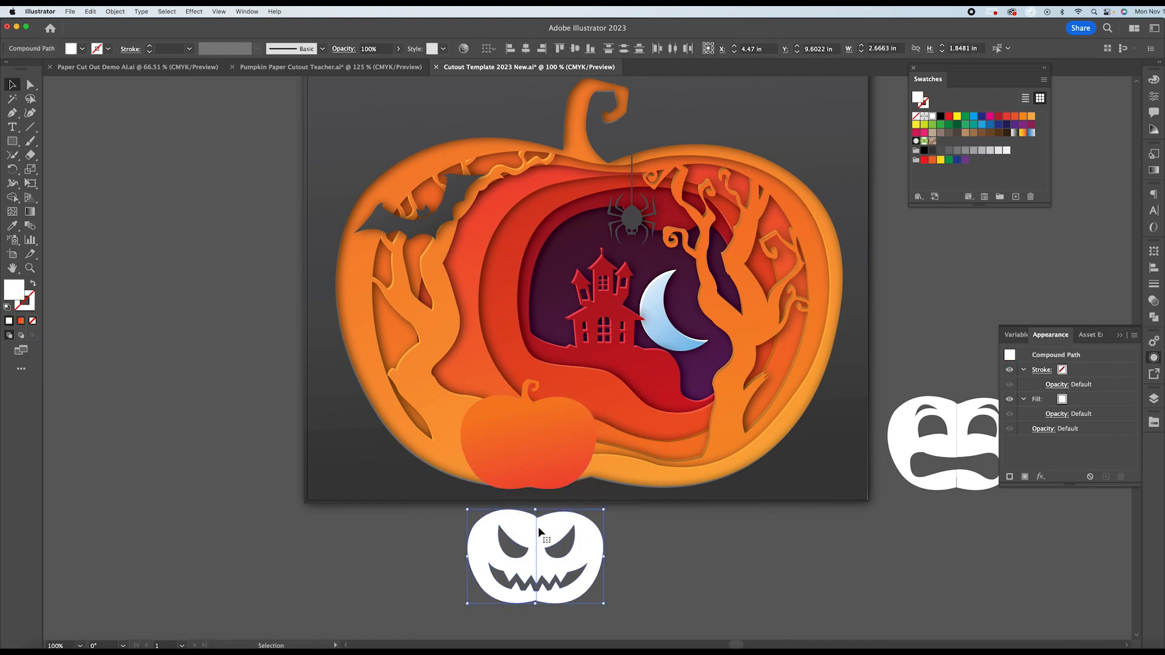
left_click(16, 228)
left_click(501, 423)
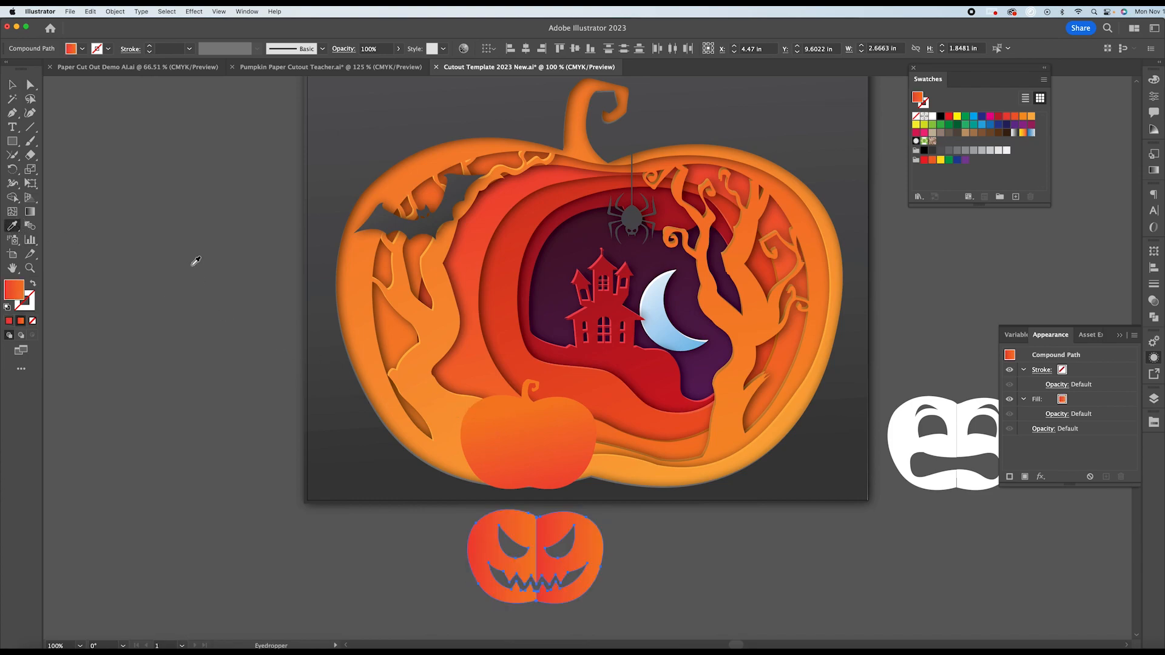
left_click(11, 87)
left_click(239, 283)
scroll(236, 288, "down", 4)
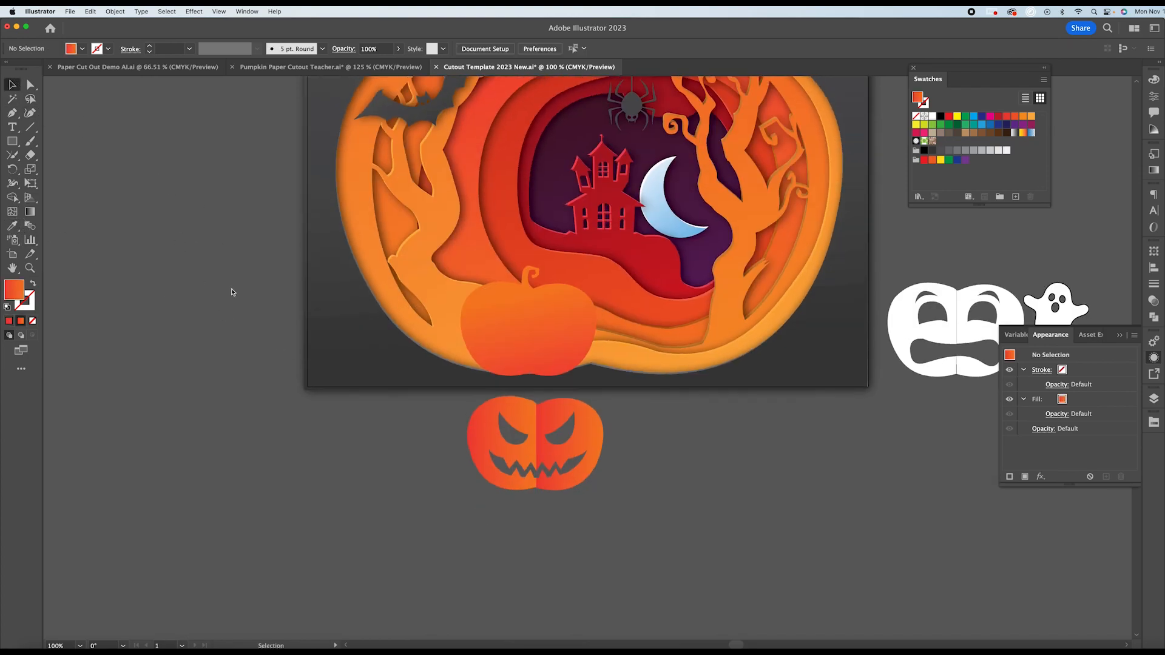
scroll(231, 294, "up", 2)
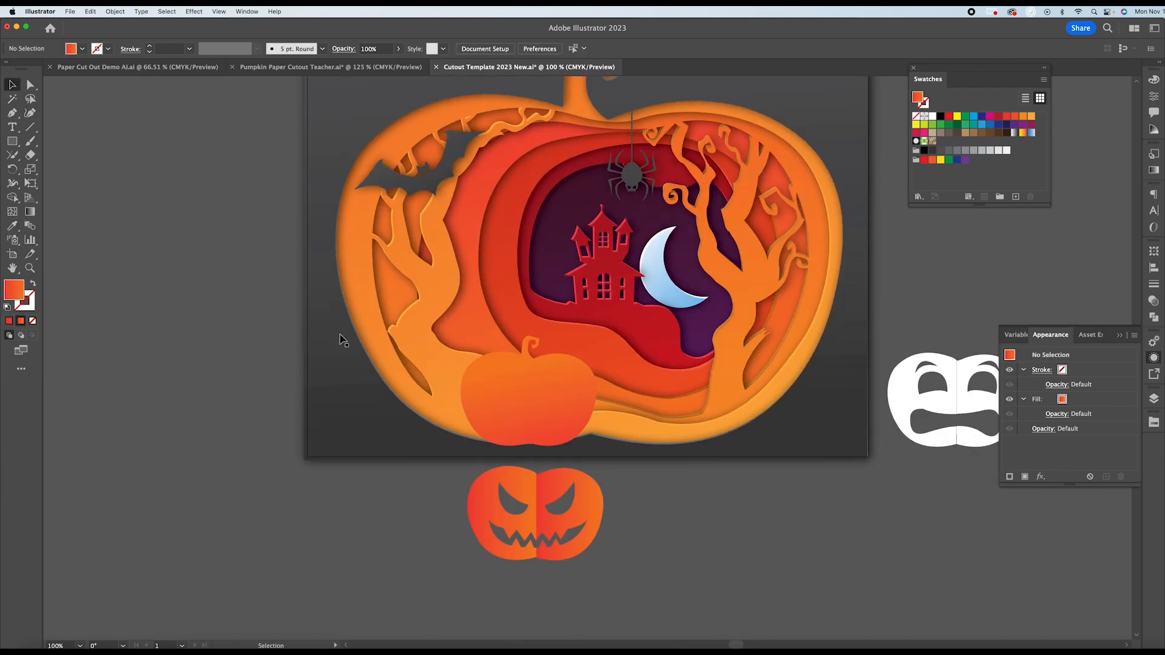
Place the angry face on top of the plain pumpkin, aligned with its outline.
left_click(527, 482)
left_click_drag(556, 493, 548, 380)
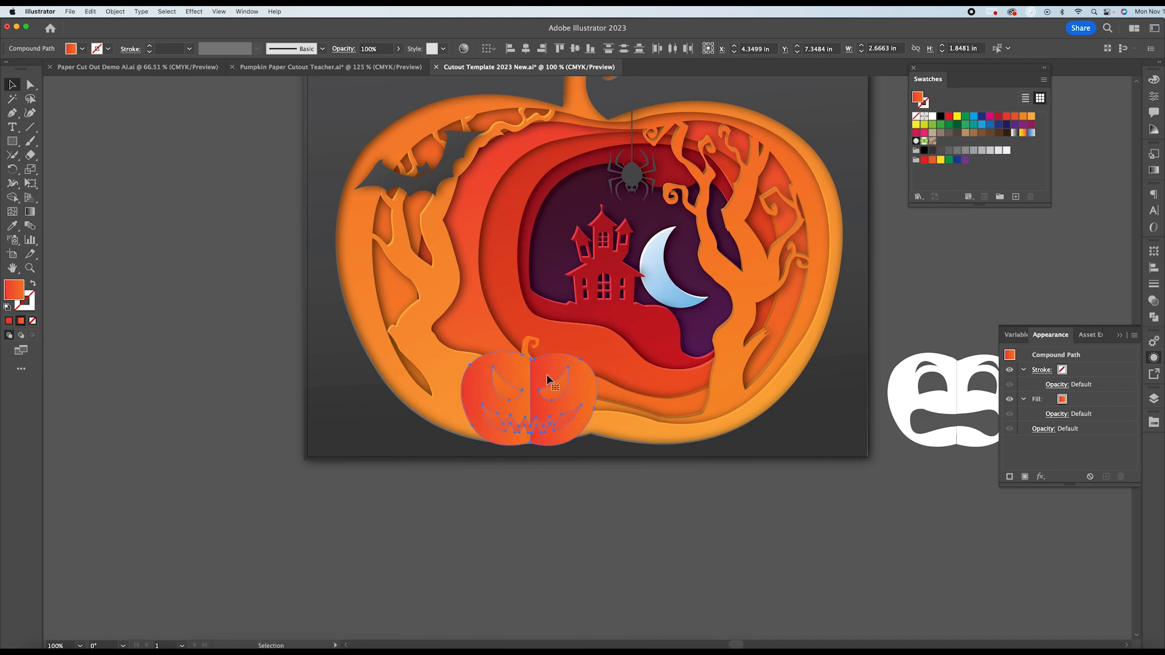
mouse_move(548, 384)
left_mouse_down()
mouse_move(542, 477)
mouse_move(545, 378)
left_mouse_up()
left_click_drag(544, 378, 544, 377)
Narrow the angry face to about 2.18 in wide and centre it on the plain pumpkin.
left_click_drag(461, 400, 481, 399)
left_click_drag(596, 399, 584, 399)
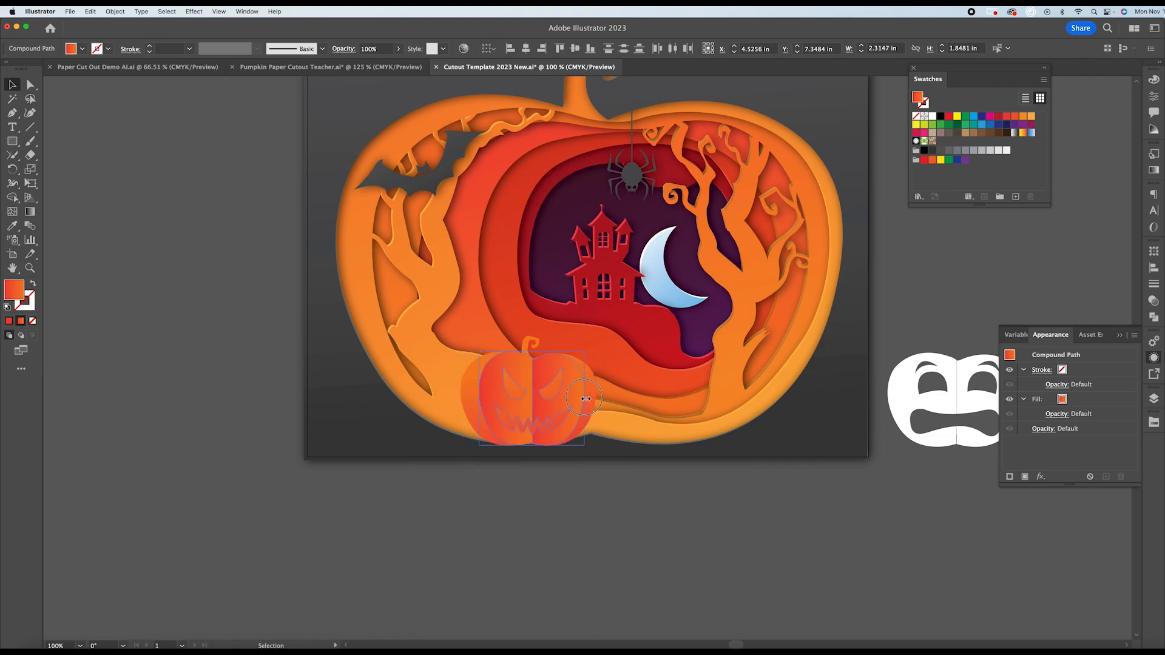
left_click_drag(522, 411, 520, 411)
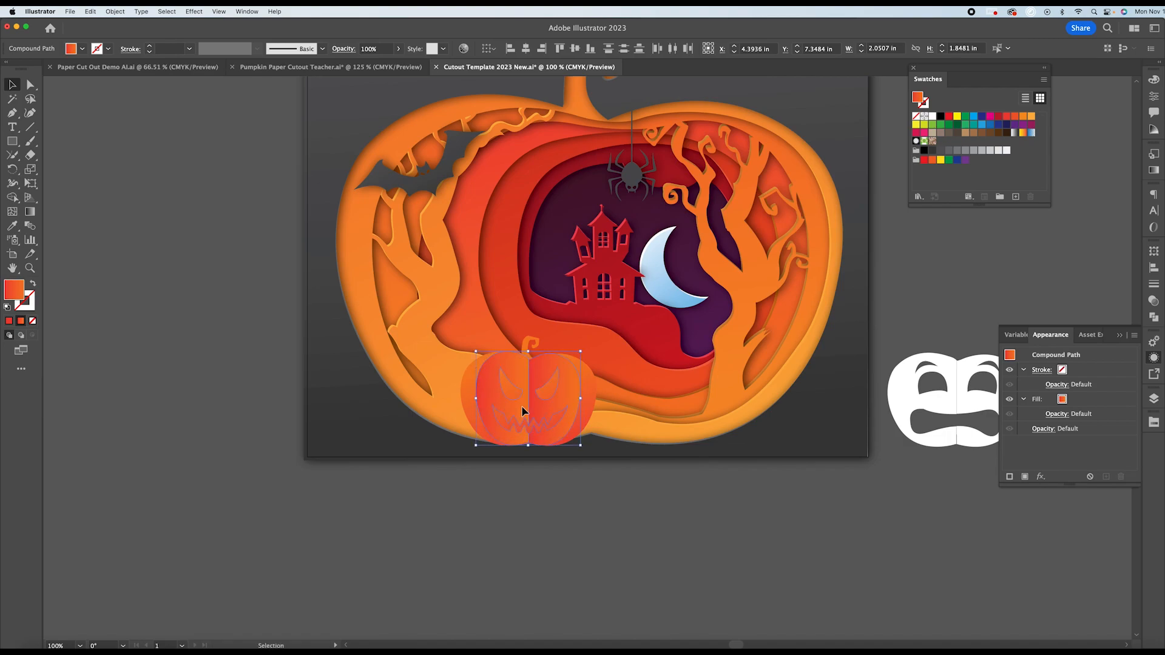
left_click_drag(581, 399, 584, 399)
left_click_drag(478, 401, 474, 400)
left_click(555, 460)
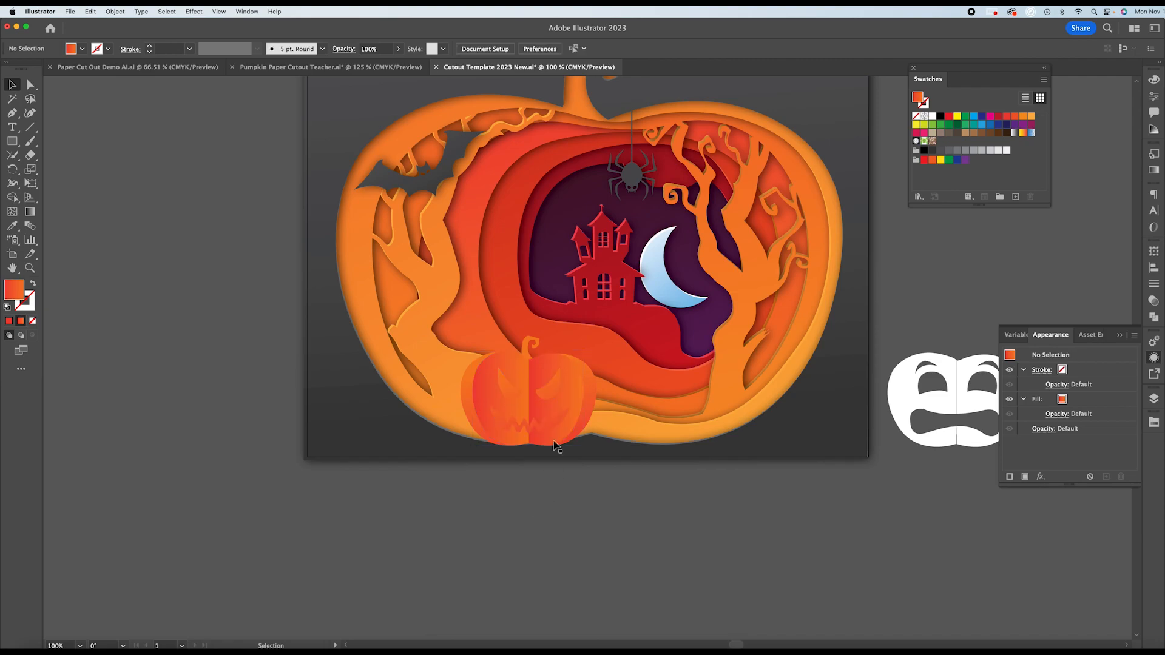
Apply a Multiply drop shadow to the angry face and the plain pumpkin with 75% opacity, 0.04 in X offset, 0 in Y offset and 0.09 in blur.
left_click(530, 403)
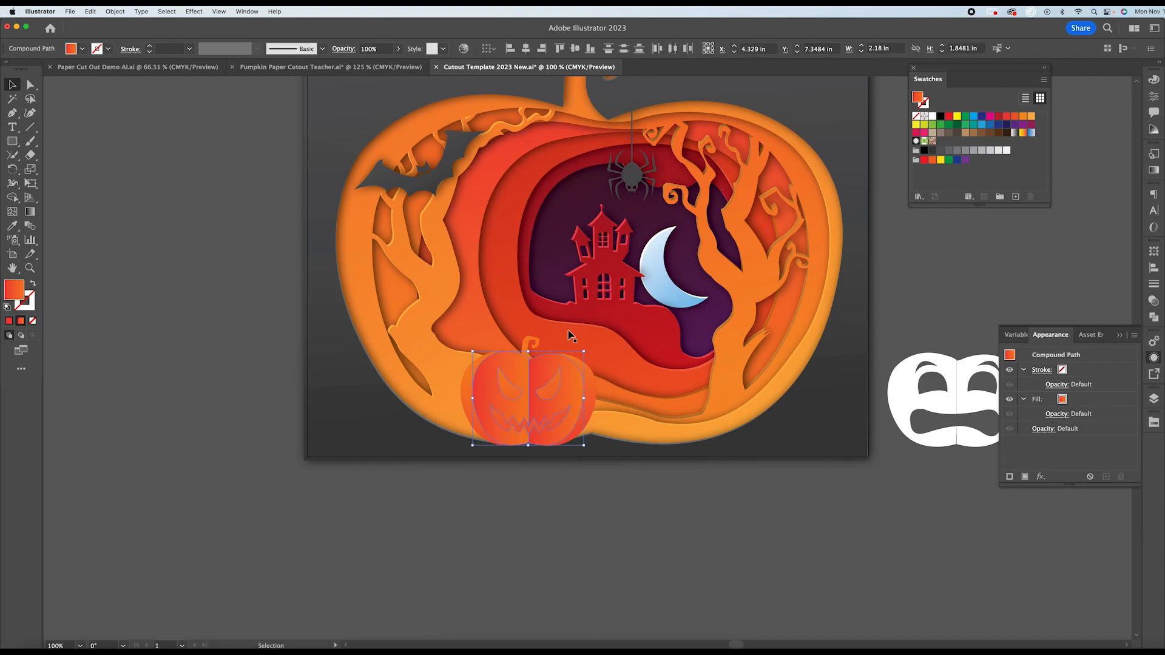
left_click(465, 395, "shift")
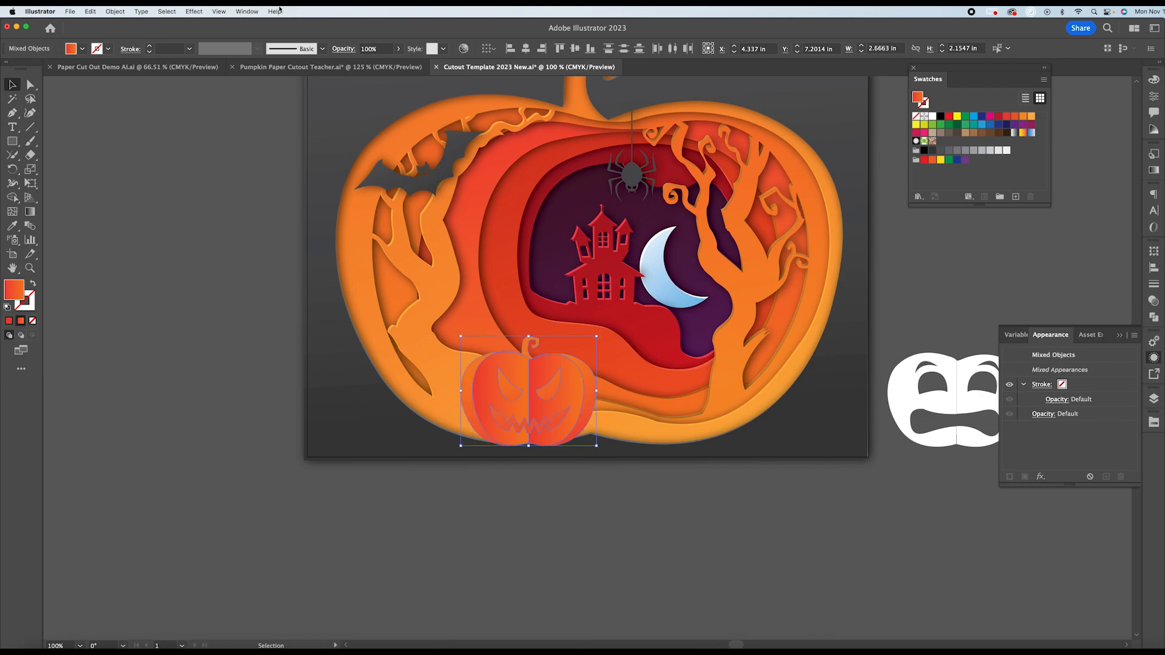
left_click(187, 11)
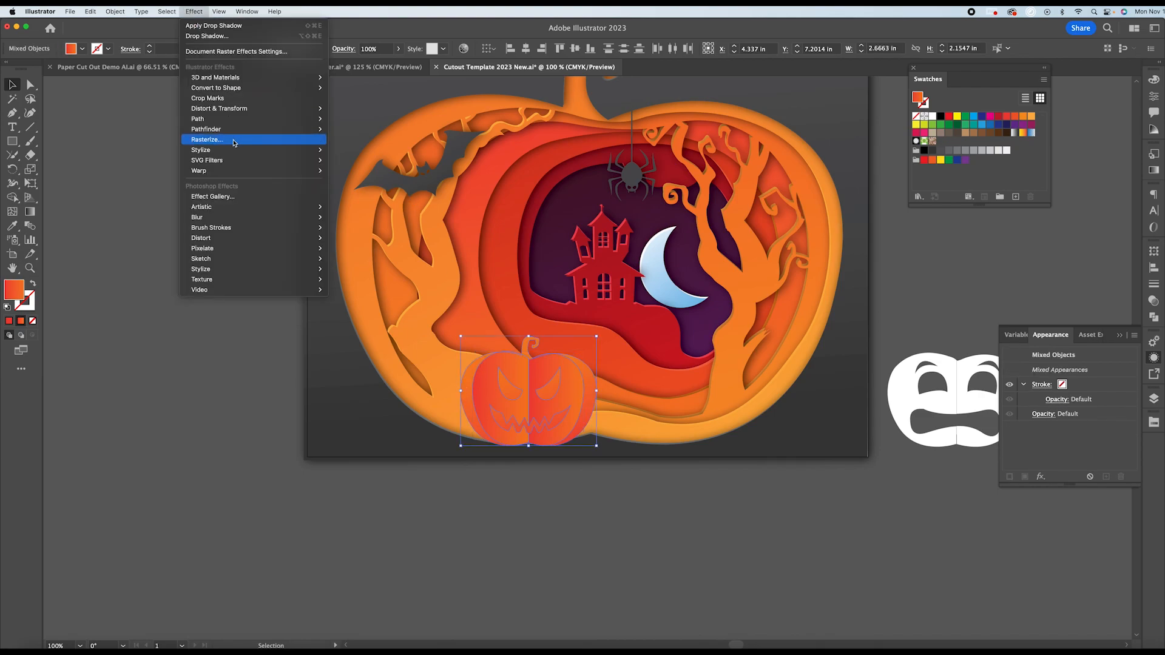
mouse_move(236, 150)
left_click(352, 149)
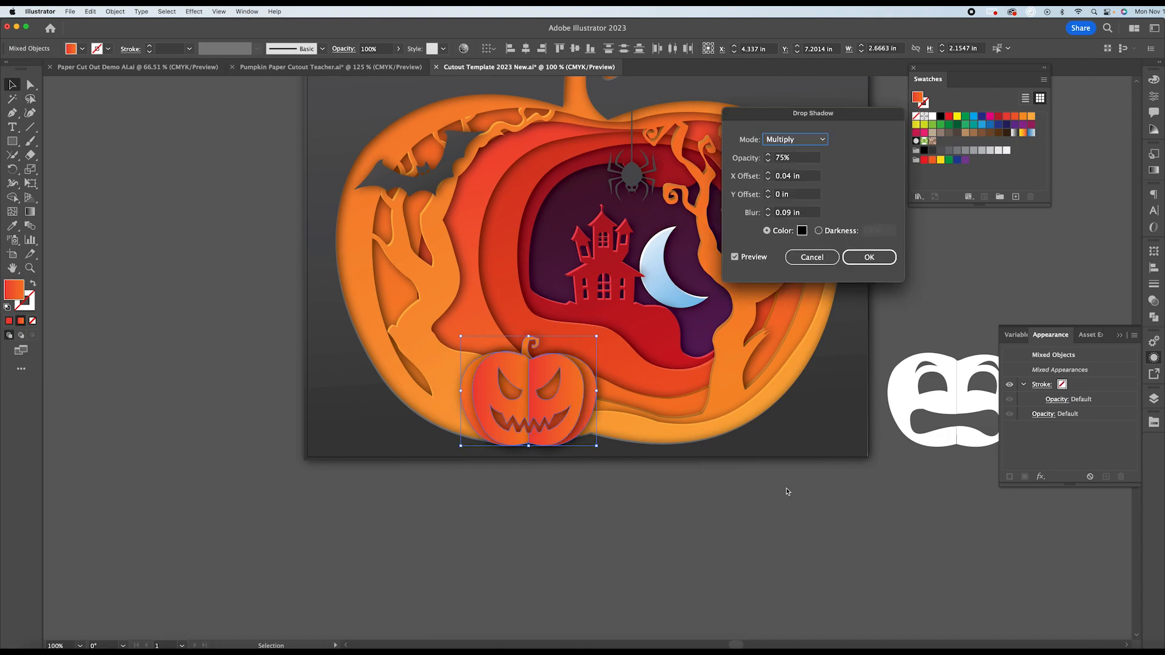
left_click(869, 257)
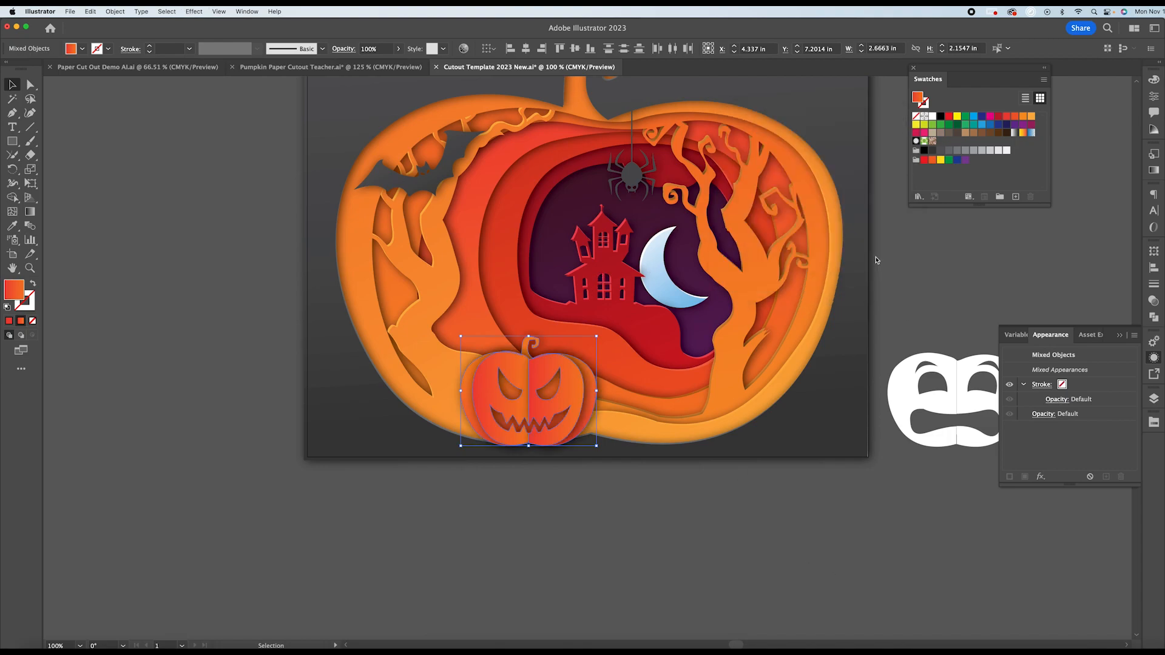
left_click(546, 541)
Reverse the gradient on the angry face's left half so it runs from orange at the outer edge to red at the centre seam.
left_click(519, 364)
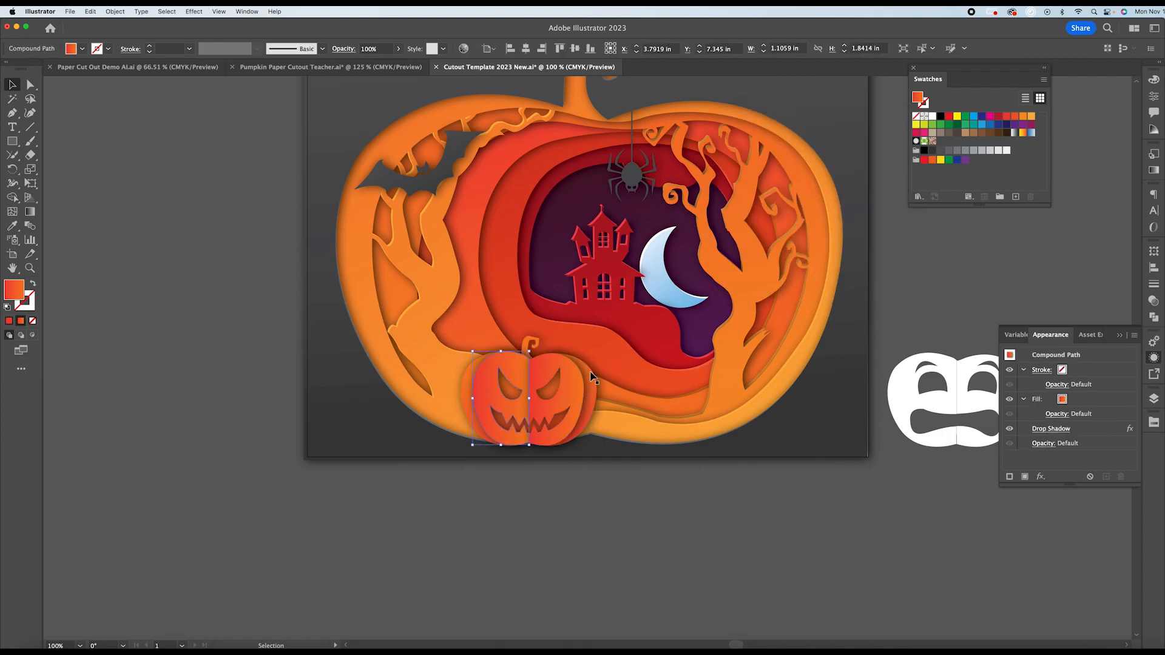
key("super+equal")
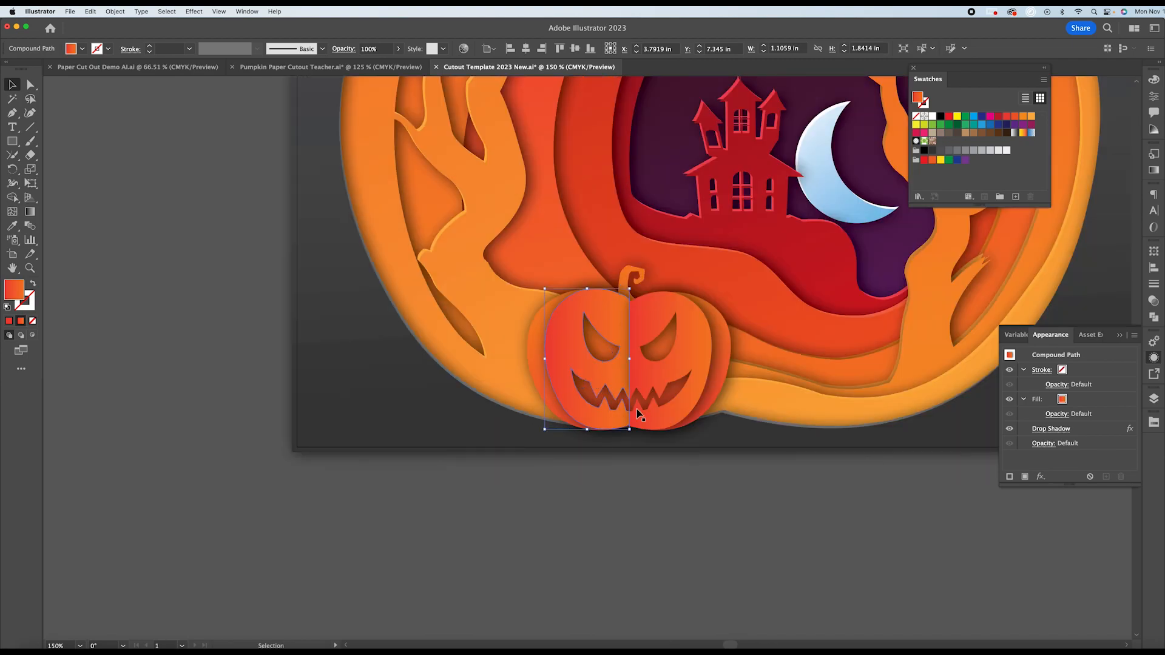
key("shift+super+a")
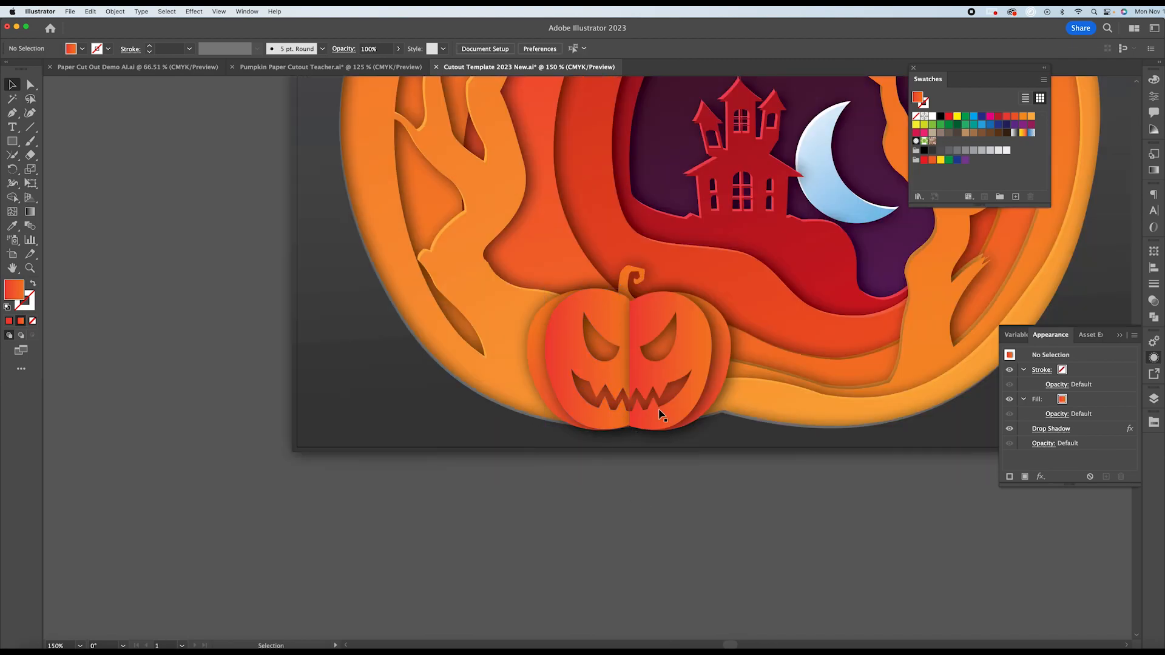
left_click(622, 369)
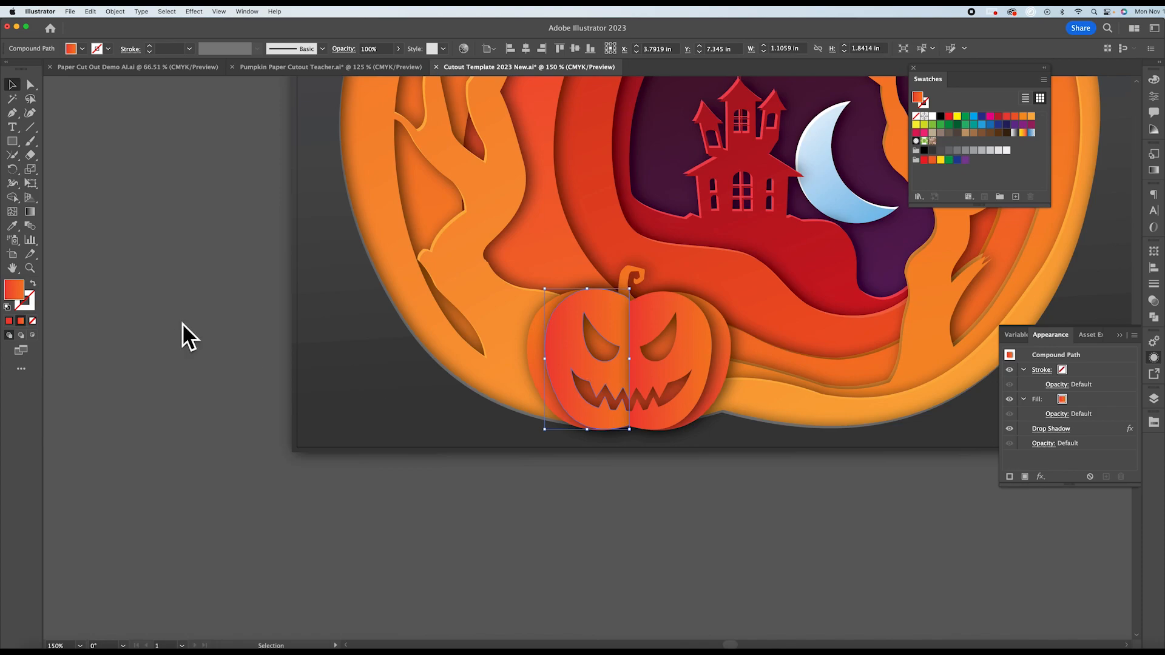
left_click(30, 211)
mouse_move(521, 317)
left_mouse_down()
mouse_move(613, 354)
mouse_move(661, 338)
mouse_move(550, 310)
mouse_move(571, 311)
mouse_move(560, 309)
left_mouse_up()
left_click_drag(638, 334, 560, 330)
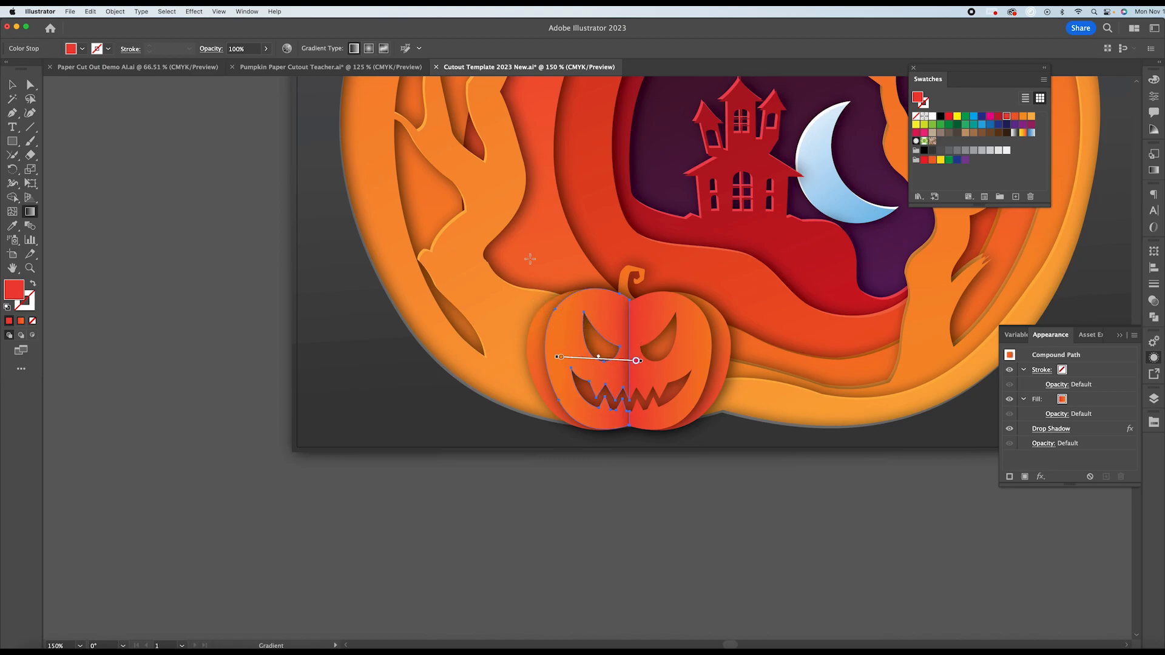
Send the right half of the angry face behind its left half.
left_click(12, 84)
left_click(111, 133)
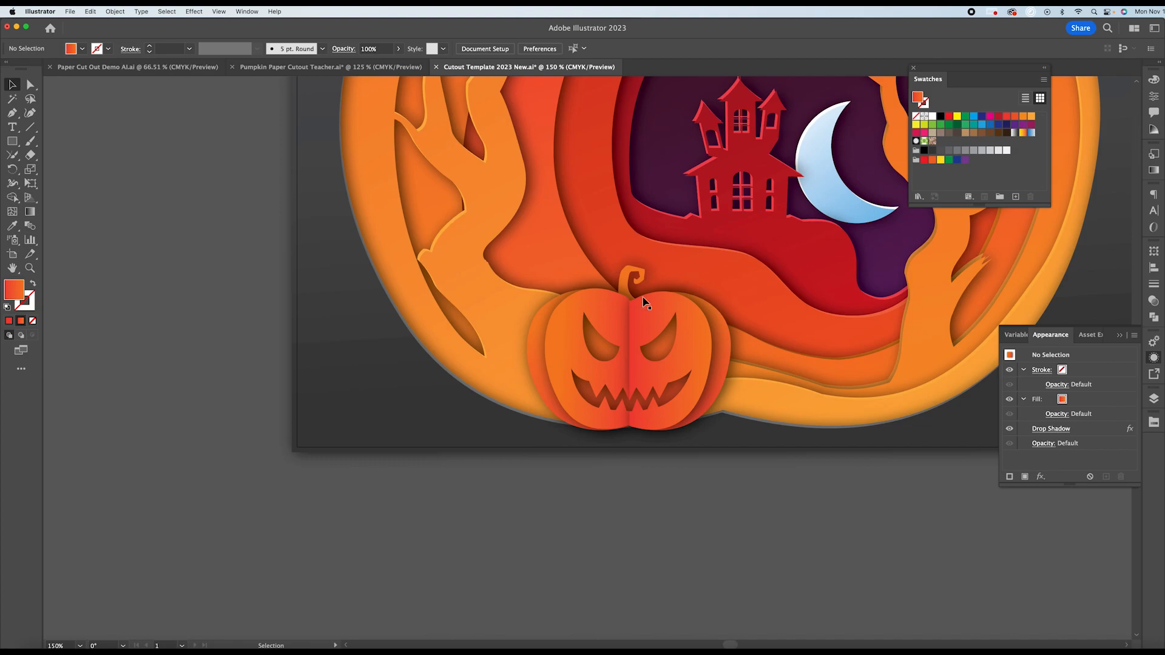
left_click(634, 331)
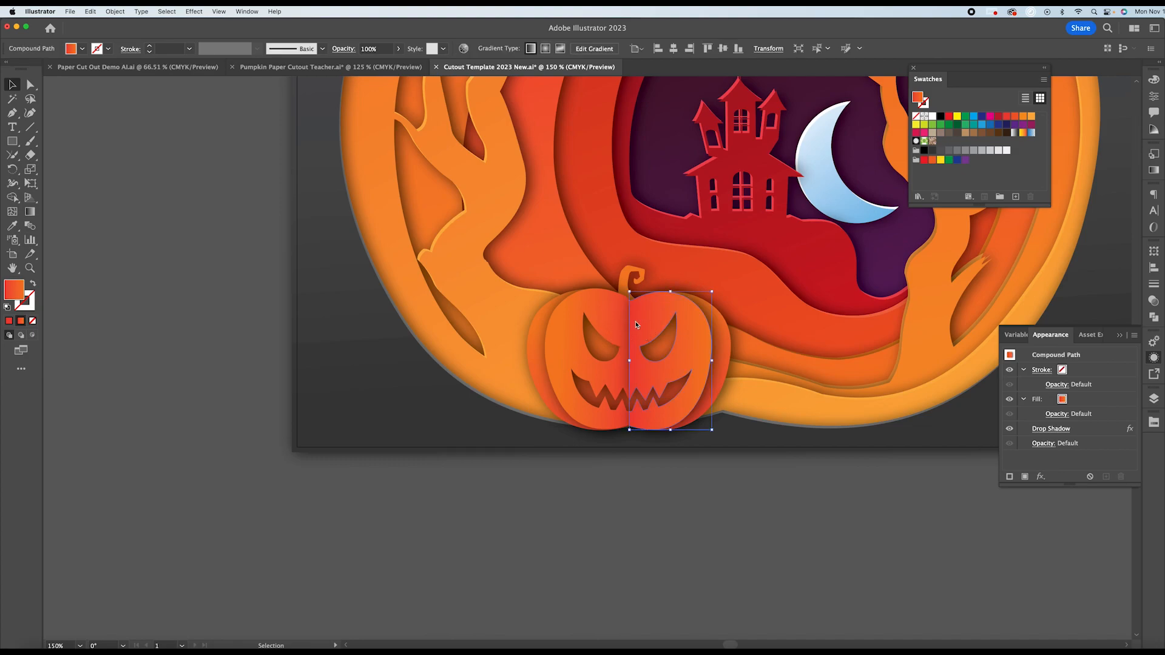
key("a")
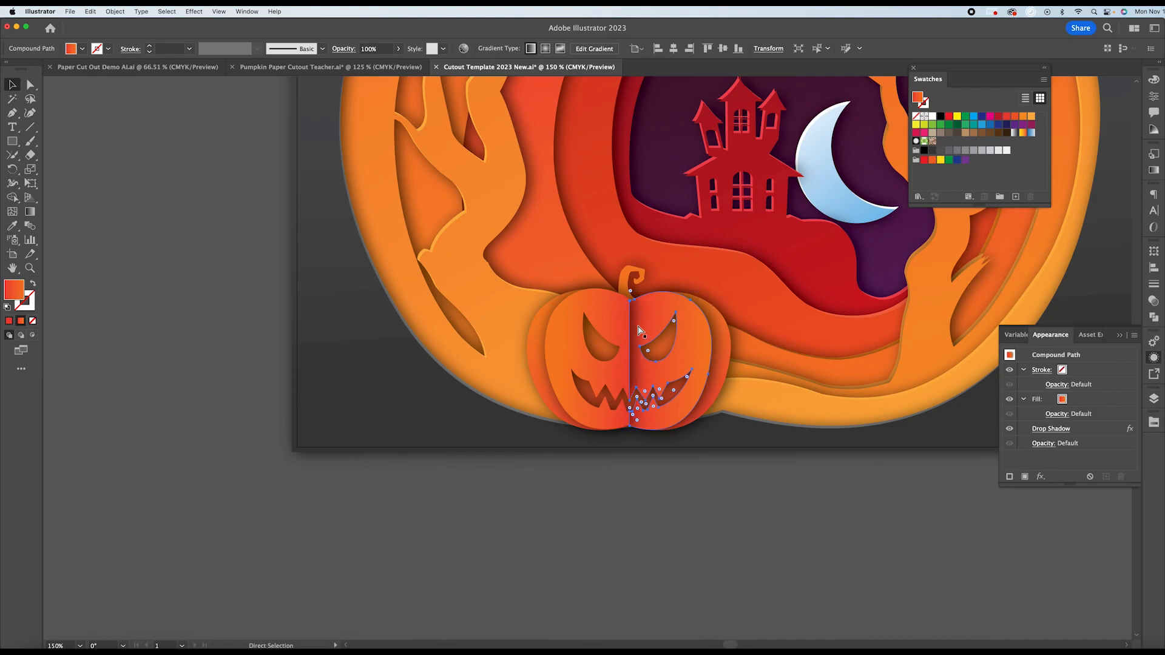
key("v")
left_click(671, 533)
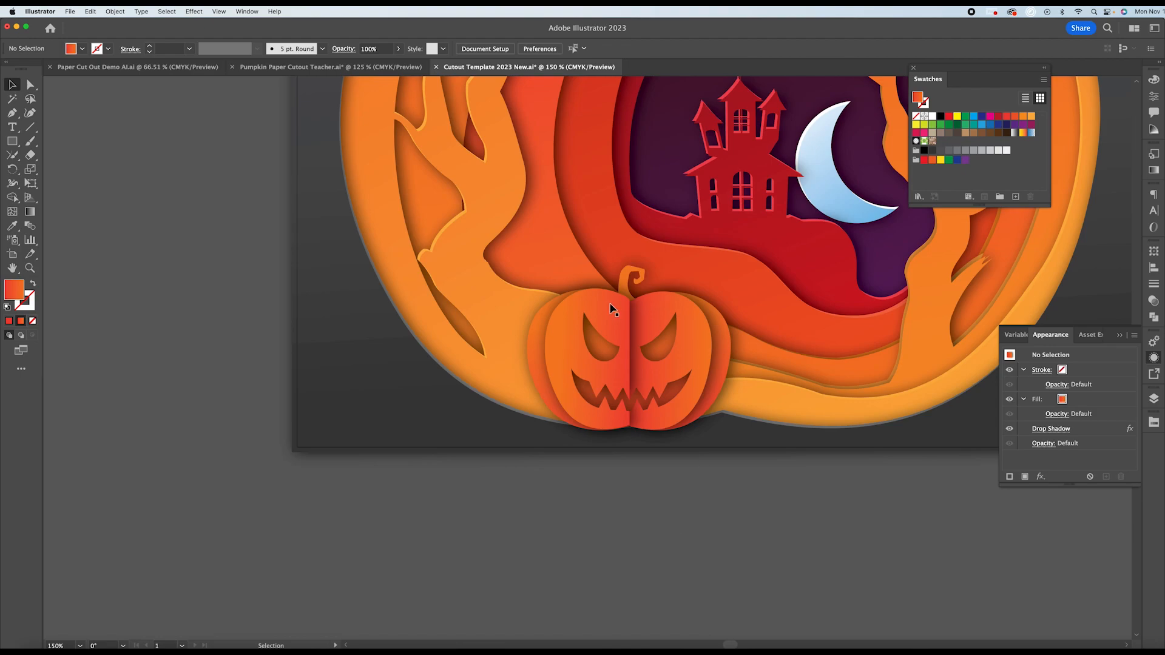
Hide the drop shadow on the angry face's right half and bring that half to the front.
left_click(653, 333)
left_click(670, 311)
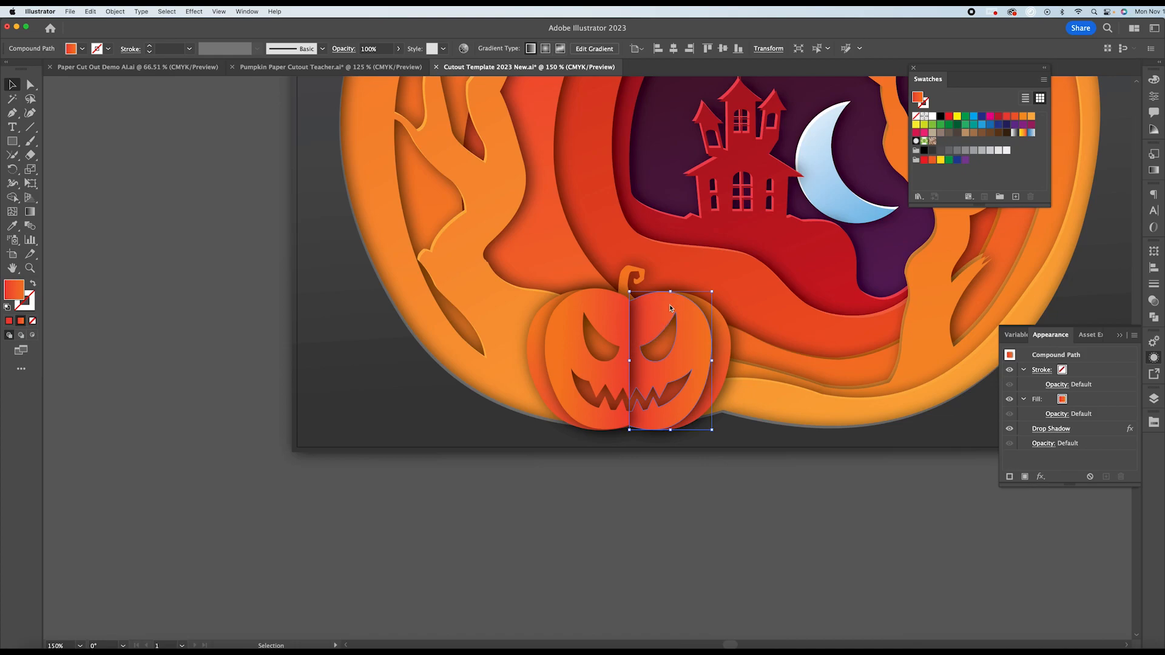
key("a")
key("v")
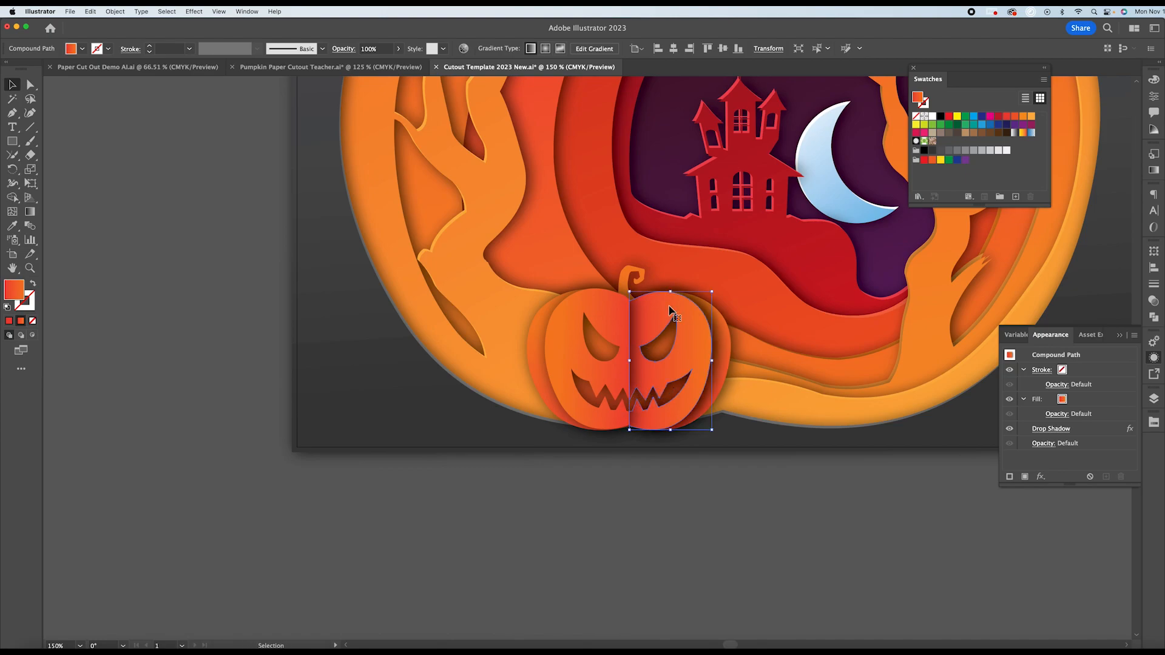
left_click(1010, 430)
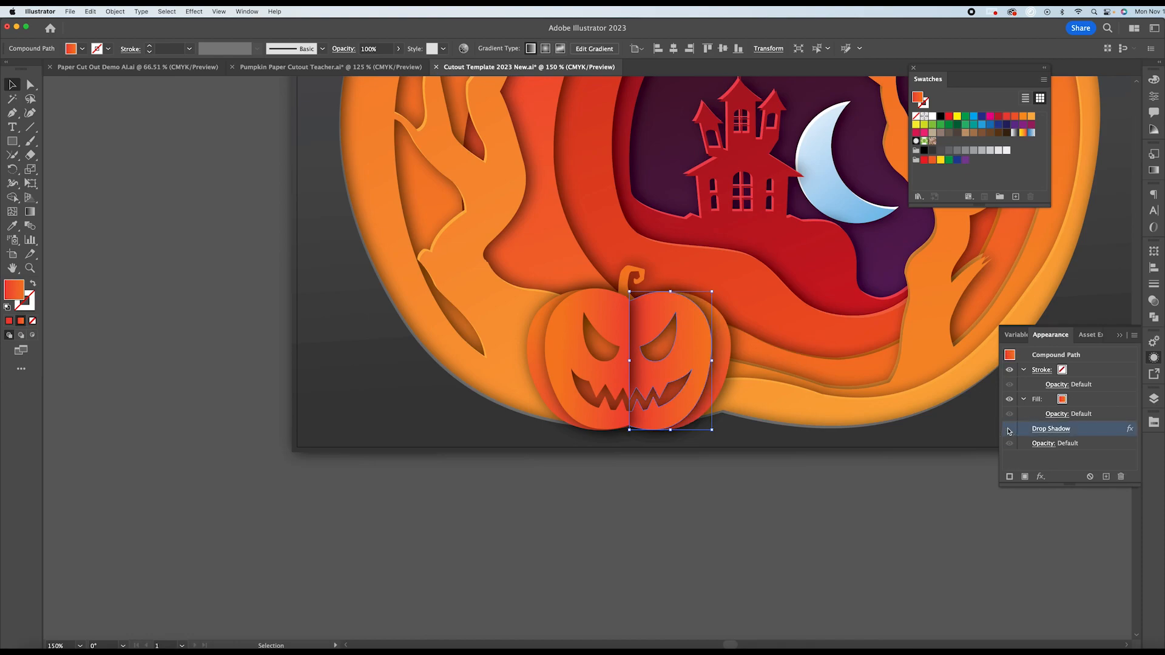
key("a")
key("shift+super+]")
left_click(668, 519)
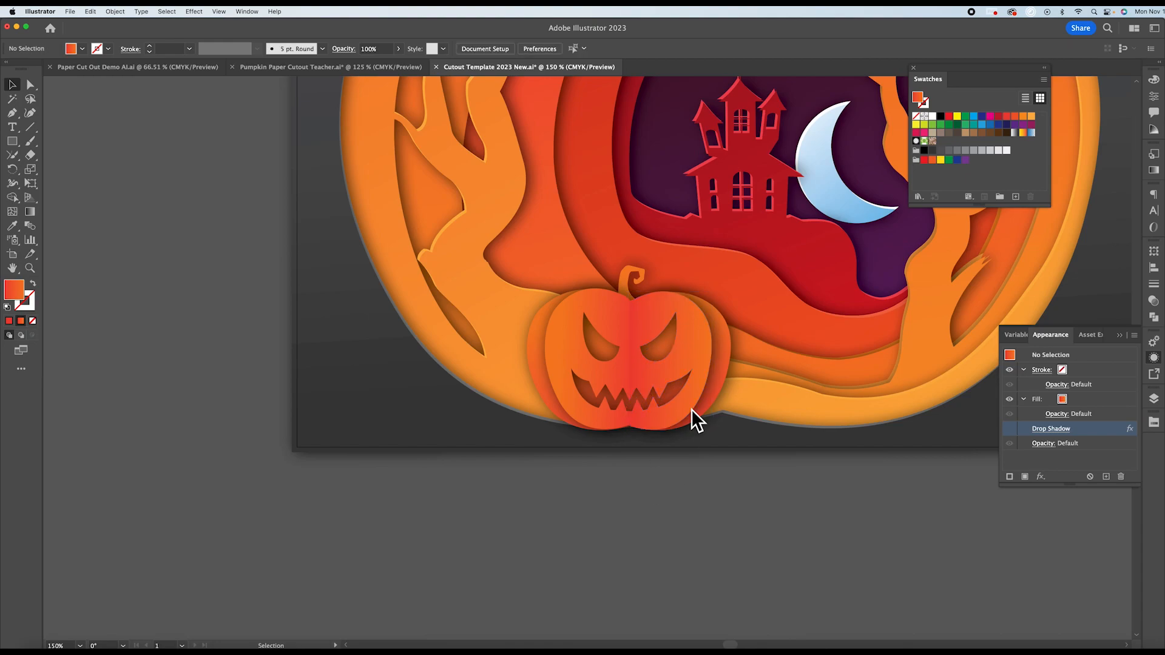
left_click(687, 344)
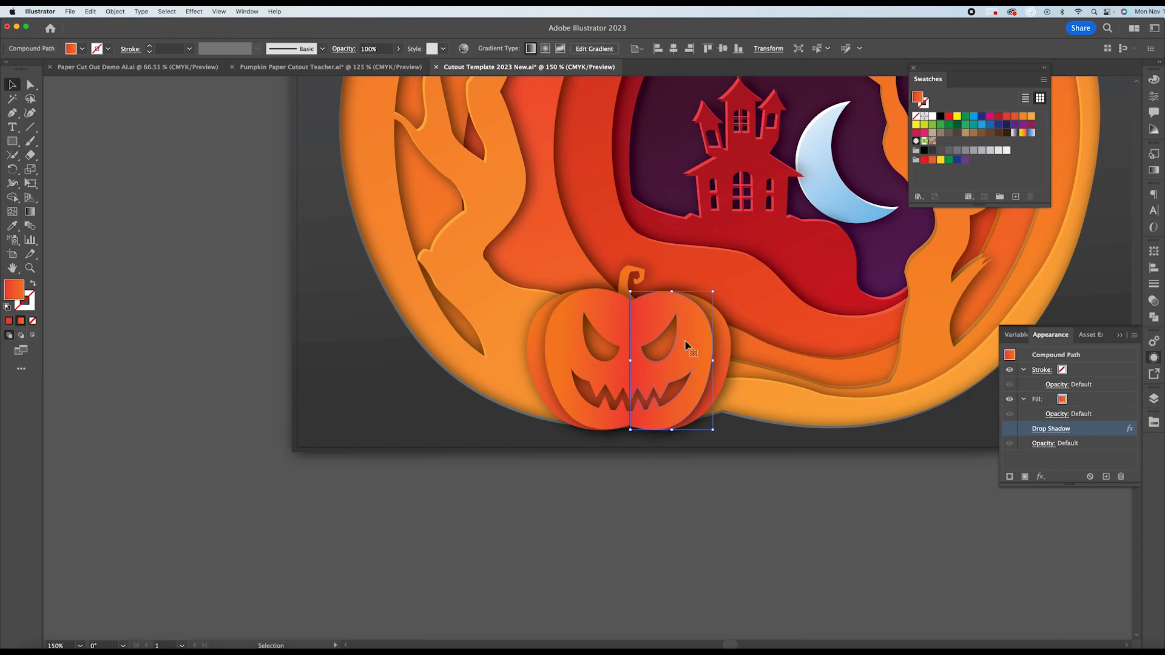
left_click(707, 513)
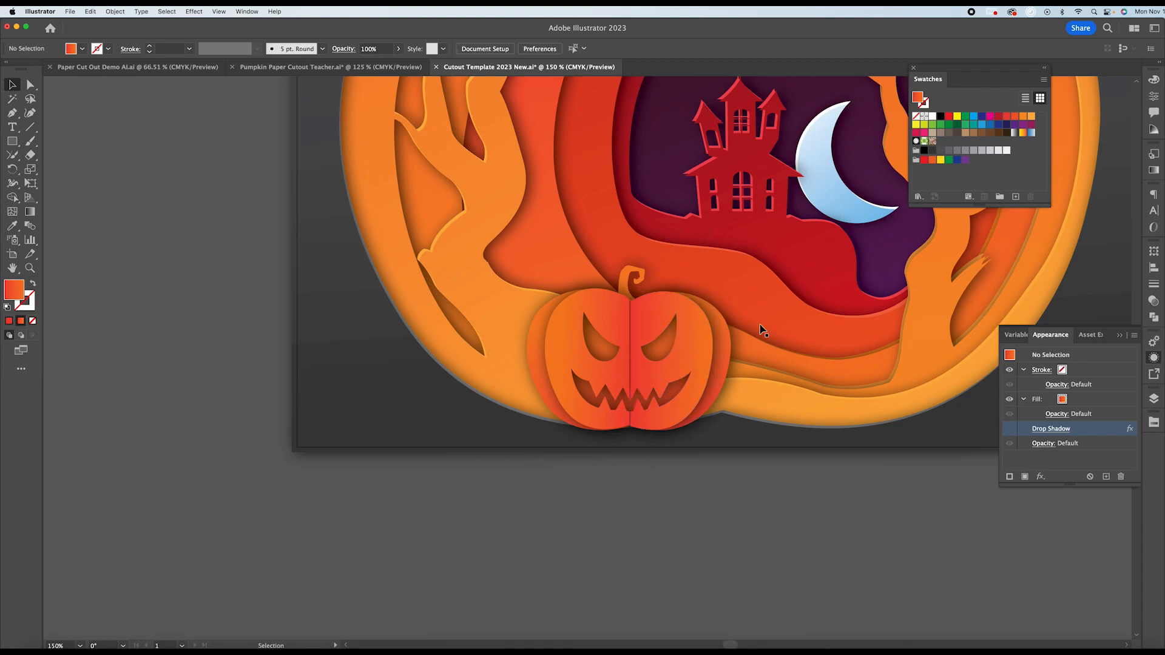
Reverse the right half's gradient to run from orange at the seam to red at the outer edge, and shift the half slightly left.
left_click(705, 329)
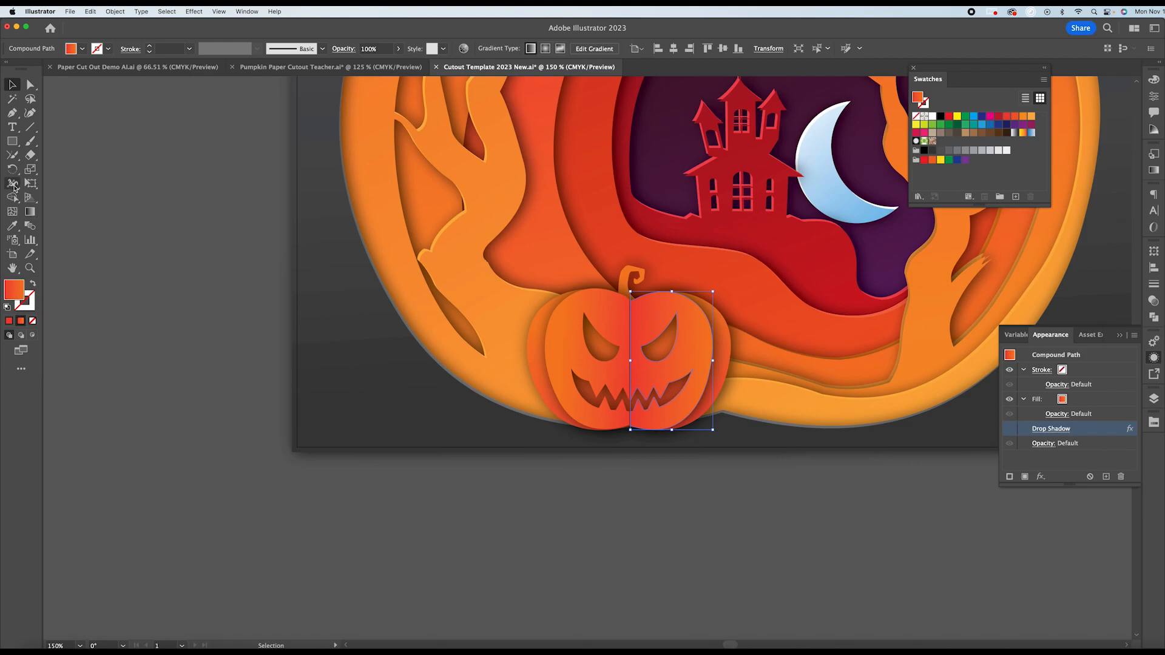
left_click(30, 211)
mouse_move(640, 365)
left_mouse_down()
mouse_move(721, 348)
mouse_move(668, 328)
mouse_move(591, 330)
mouse_move(573, 344)
left_mouse_up()
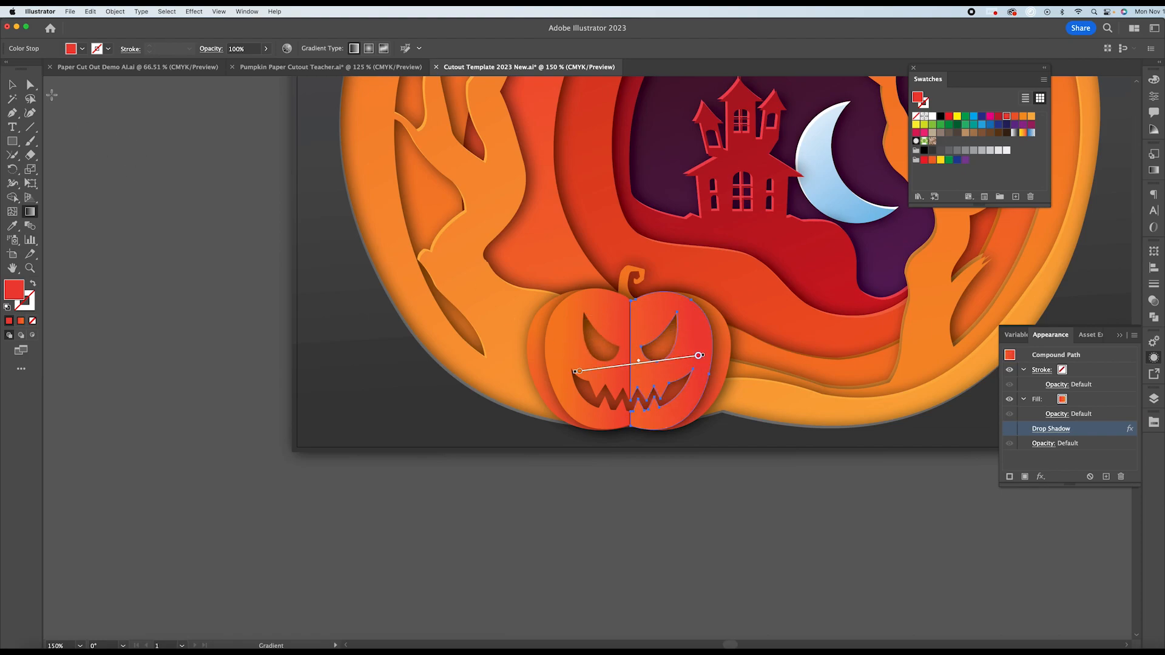
left_click(12, 85)
left_click(146, 154)
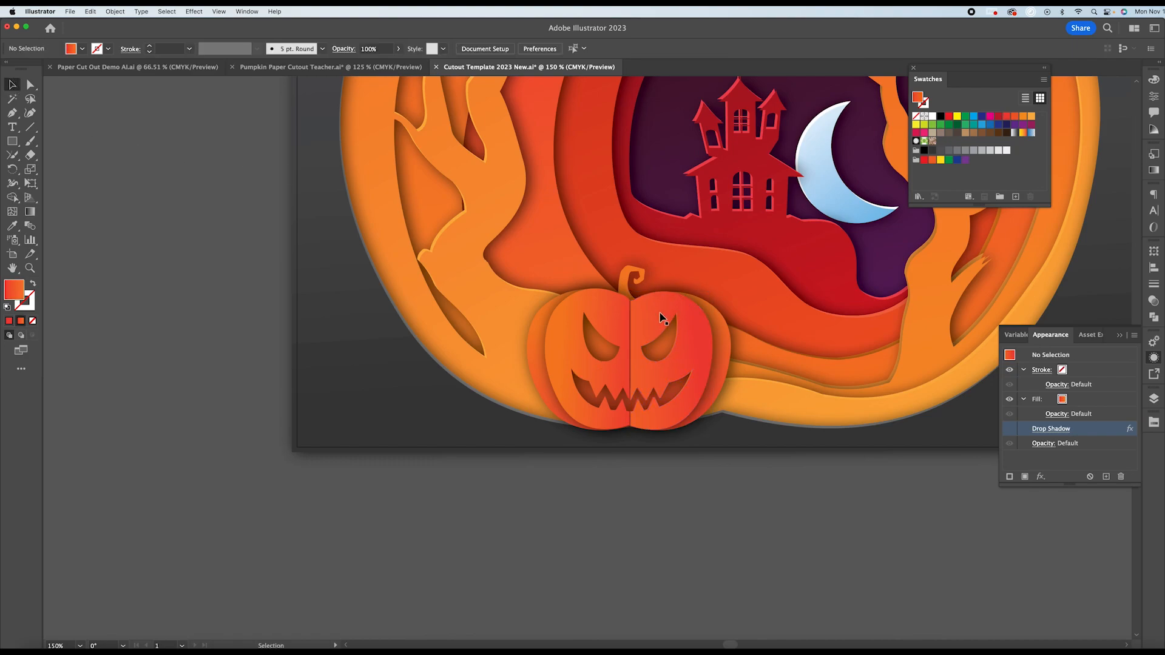
mouse_move(661, 317)
left_mouse_down()
mouse_move(707, 320)
mouse_move(689, 321)
mouse_move(722, 488)
mouse_move(653, 318)
left_mouse_up()
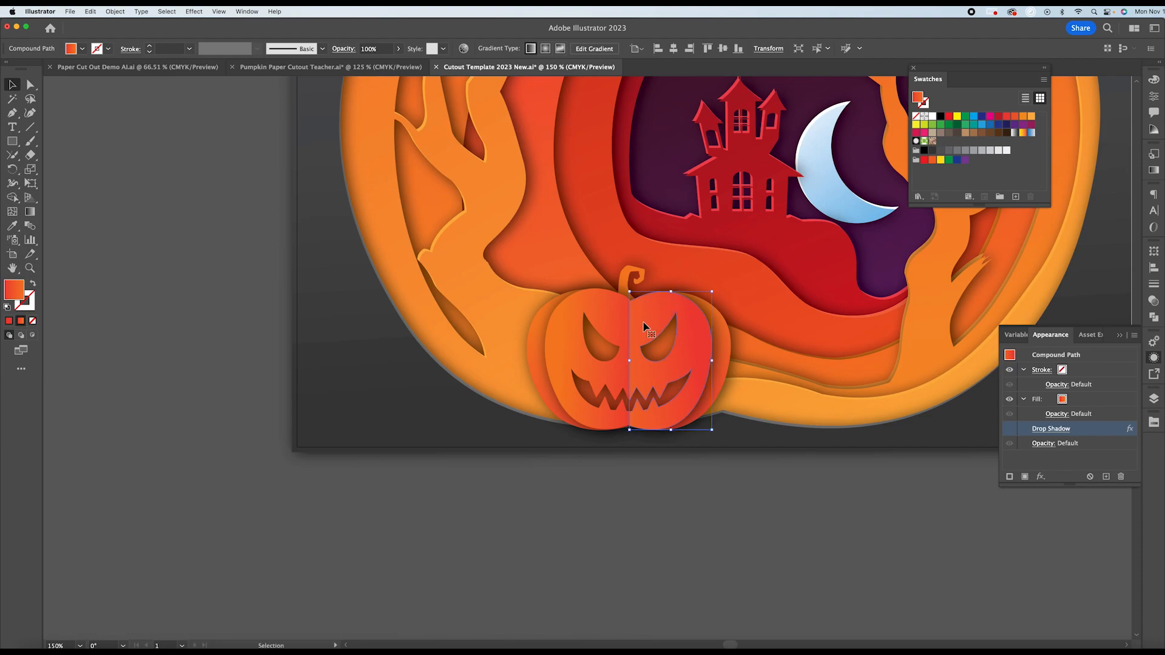
left_click(747, 566)
Review the whole pumpkin illustration with the jack-o'-lantern in place.
scroll(676, 507, "up", 4)
scroll(677, 506, "down", 2)
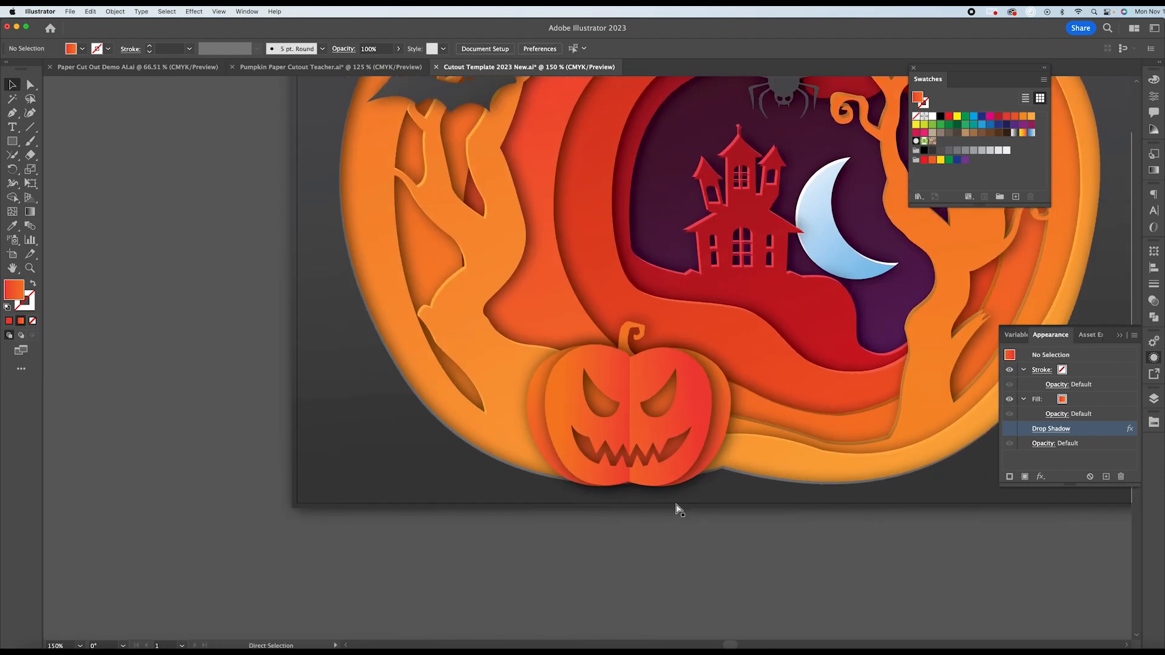
key("super+minus")
key("super+minus")
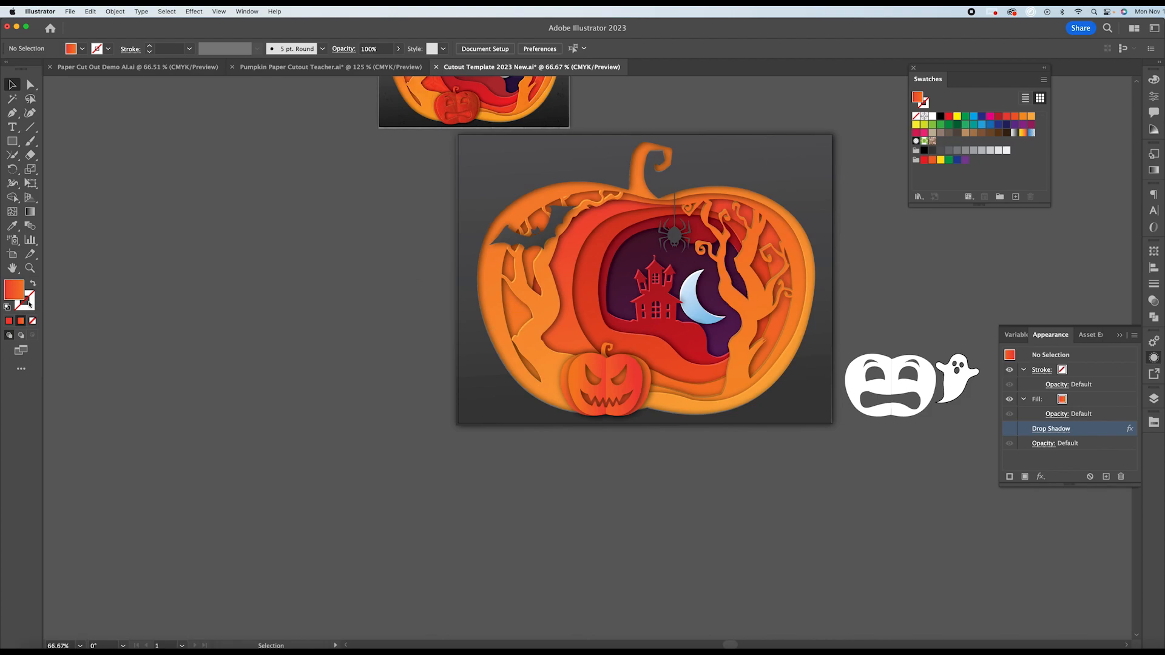
left_click(30, 268)
left_click(642, 321)
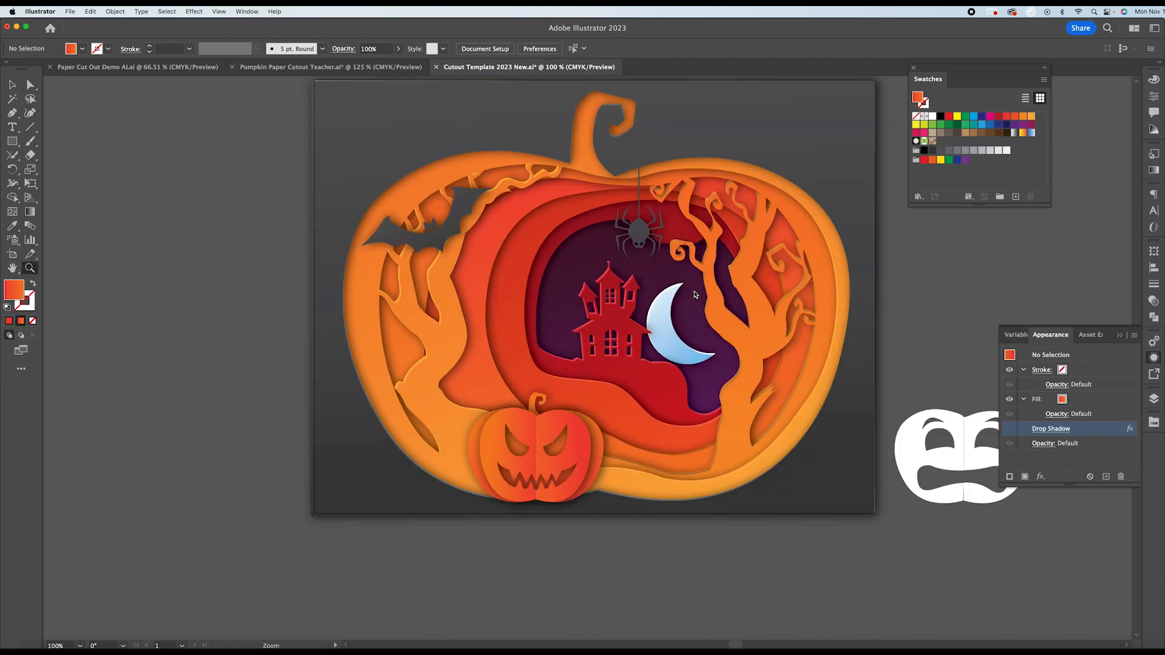
scroll(683, 292, "down", 2)
scroll(632, 310, "up", 5)
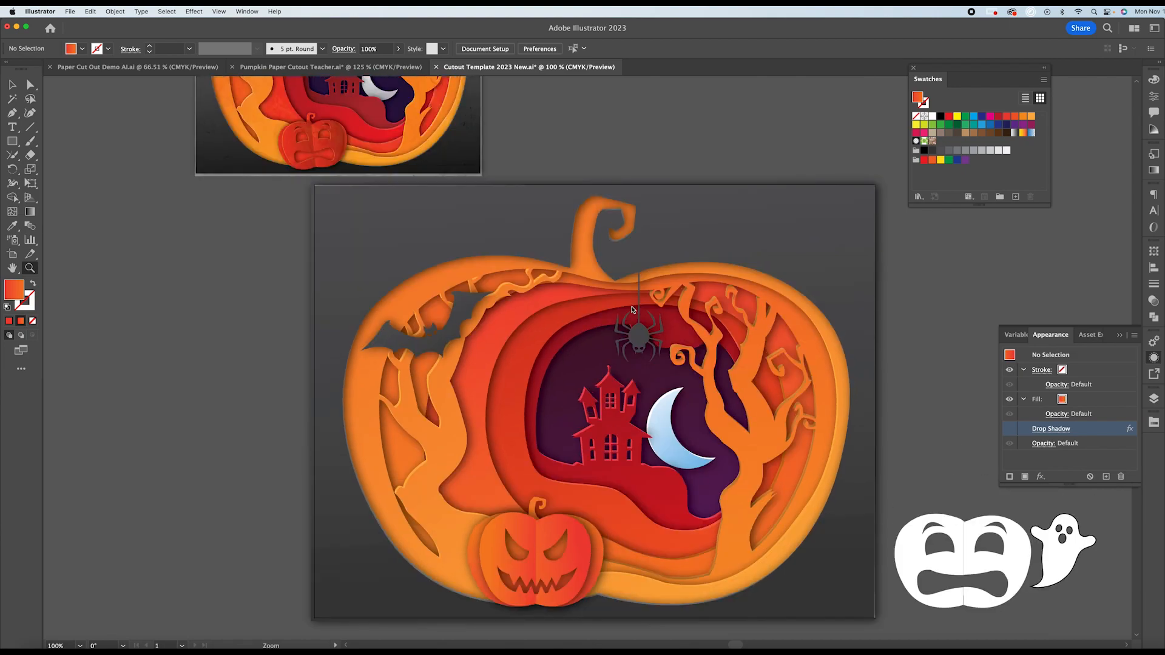
scroll(631, 310, "down", 1)
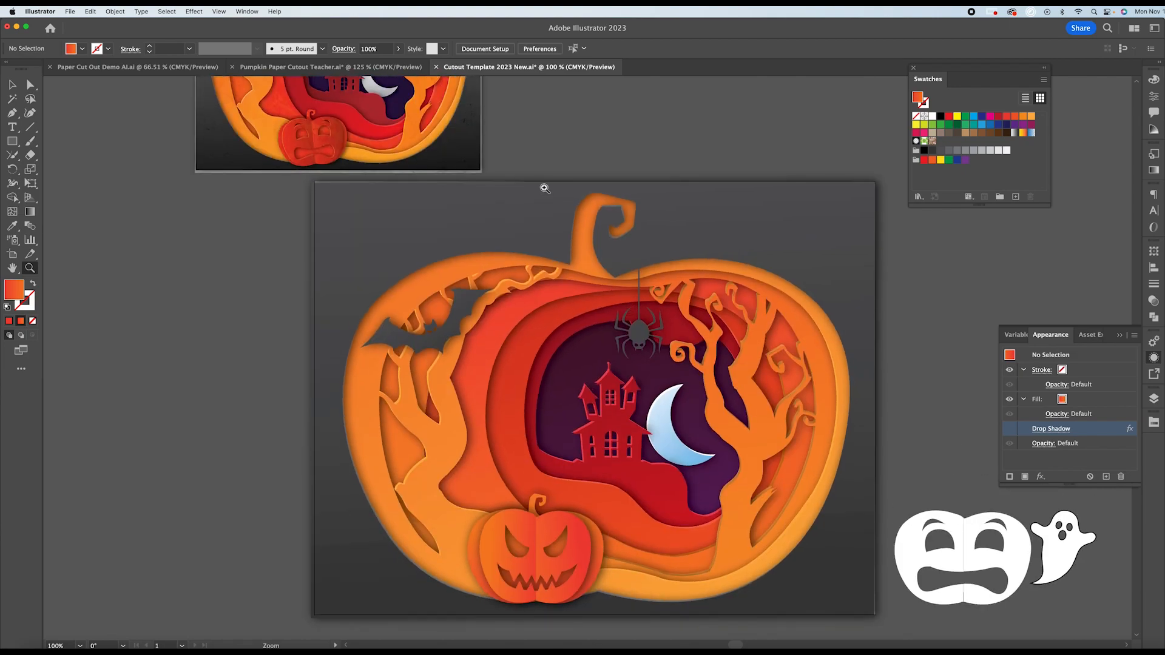
scroll(547, 187, "down", 3)
scroll(547, 187, "down", 2)
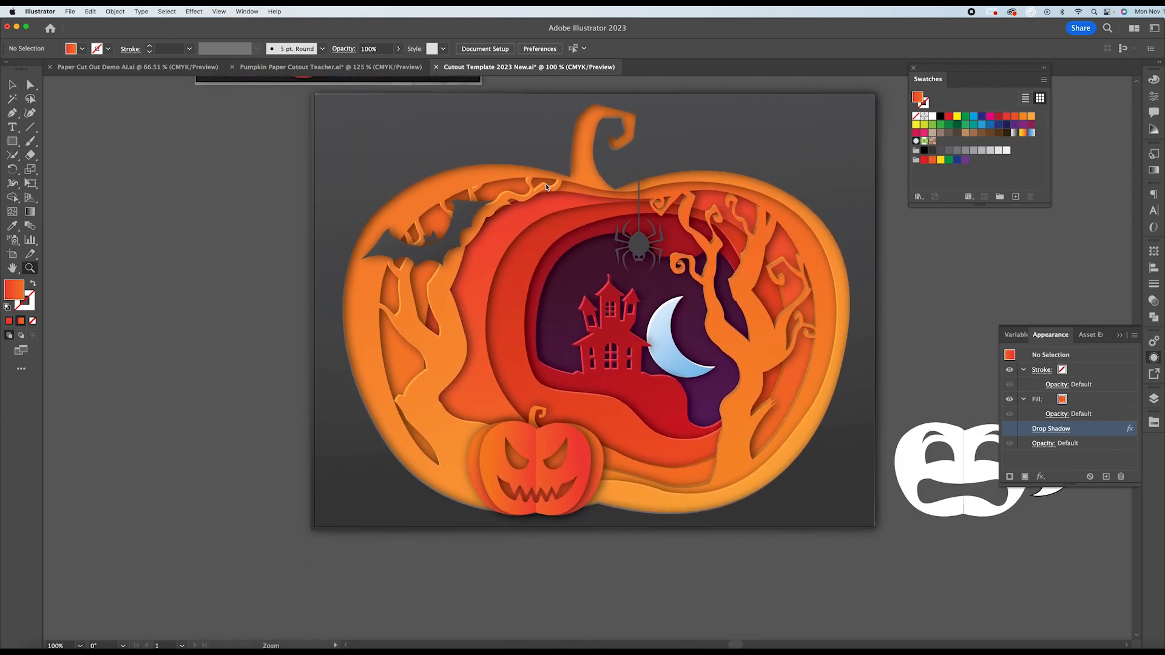
scroll(546, 187, "up", 3)
scroll(546, 187, "down", 2)
scroll(546, 187, "up", 3)
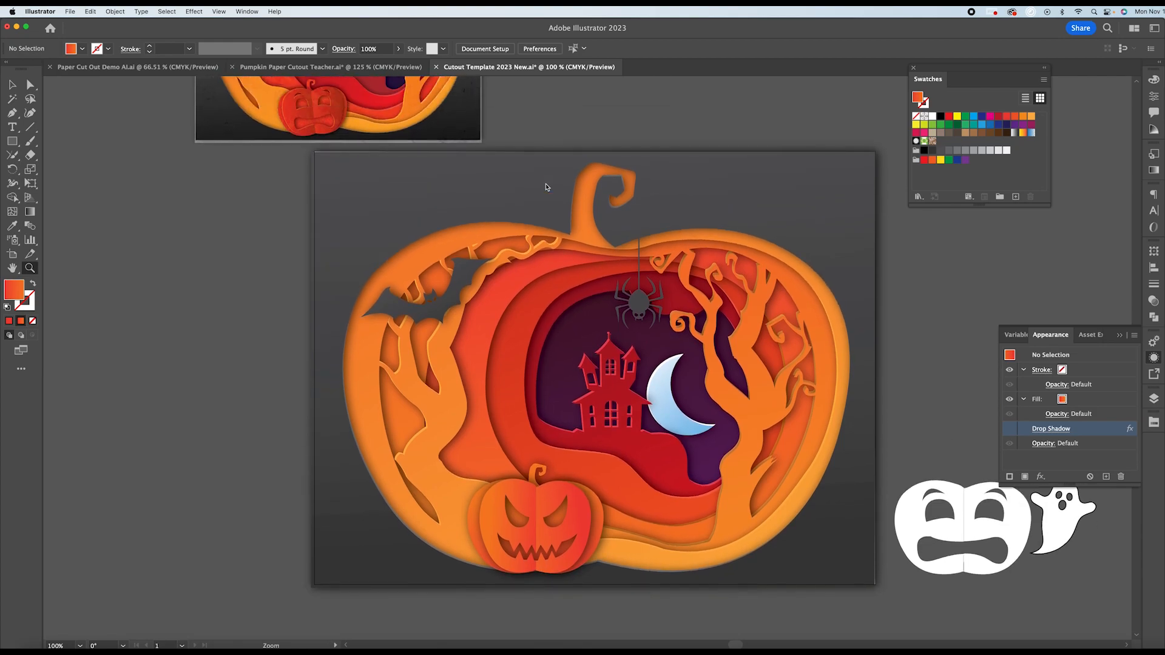
scroll(546, 186, "down", 3)
scroll(547, 187, "up", 2)
Examine the bat, spider and small pumpkin up close in the textured reference illustration.
scroll(546, 187, "up", 8)
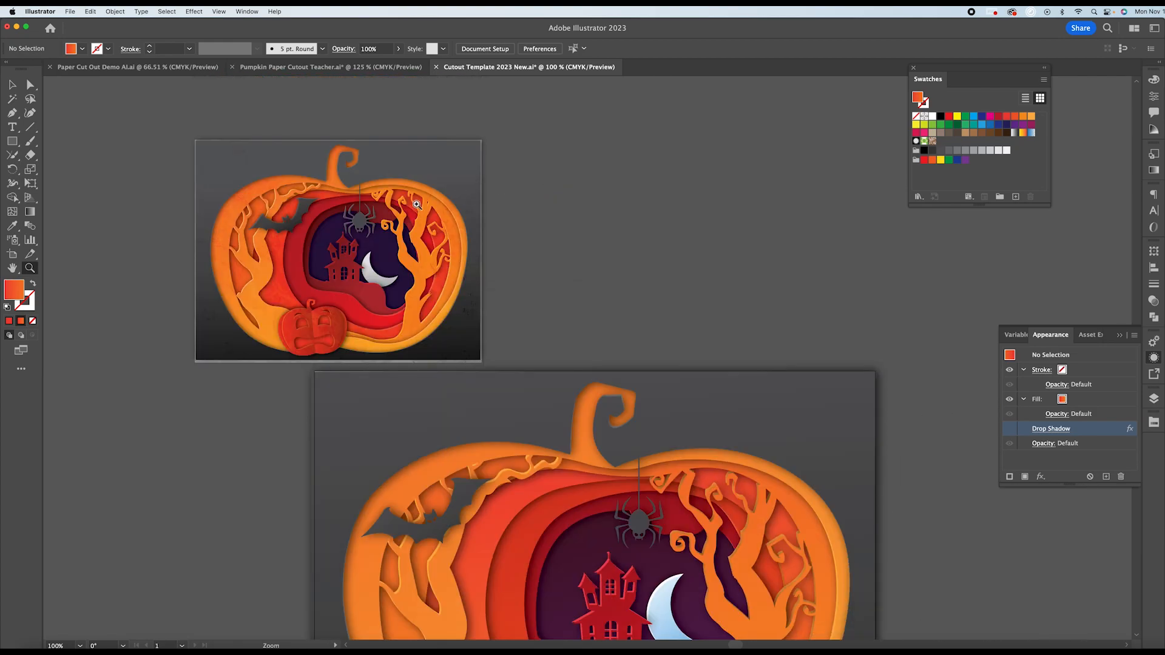
left_click(252, 271)
left_click(287, 269)
left_click(1057, 495)
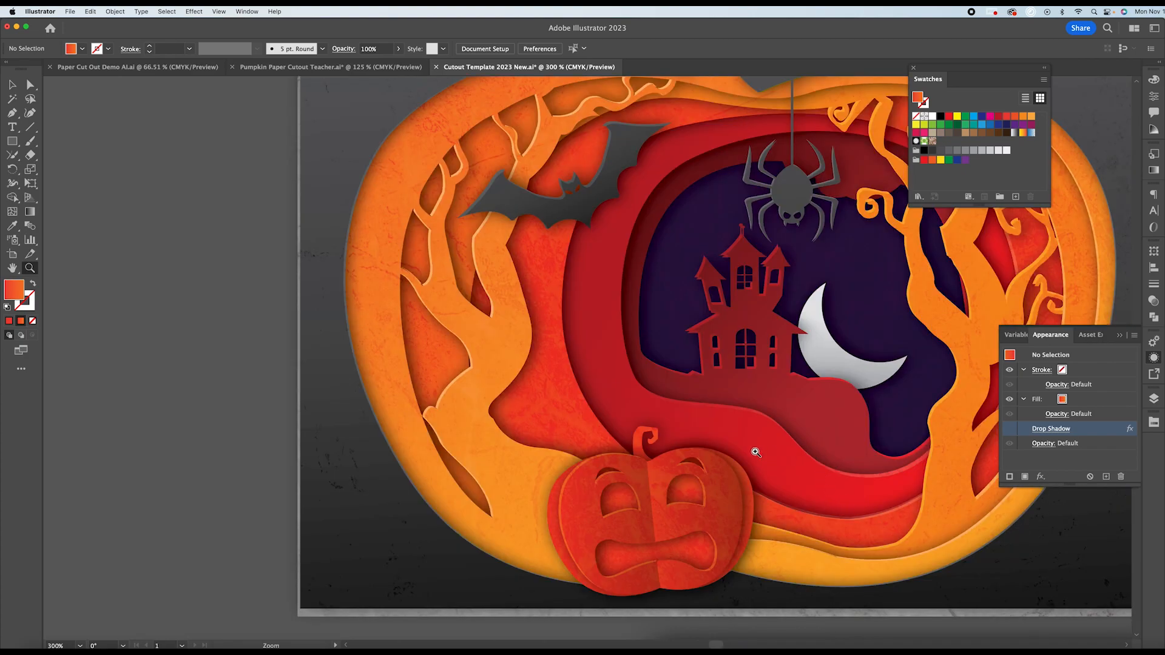
scroll(592, 322, "up", 1)
scroll(643, 327, "down", 10)
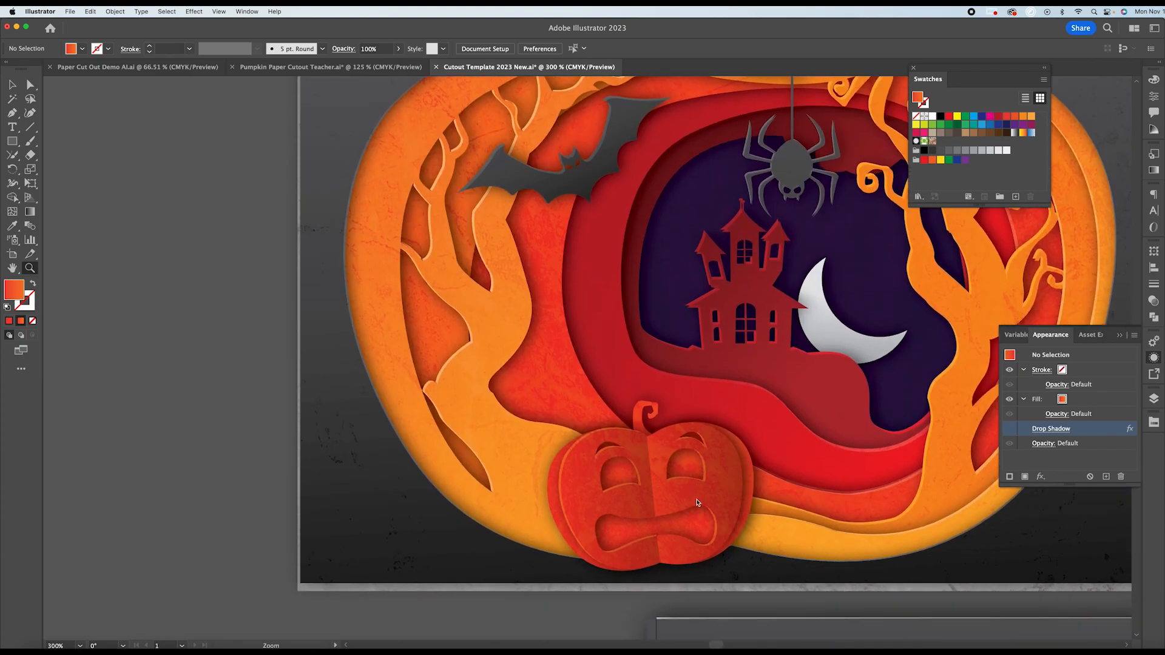
scroll(672, 469, "down", 8)
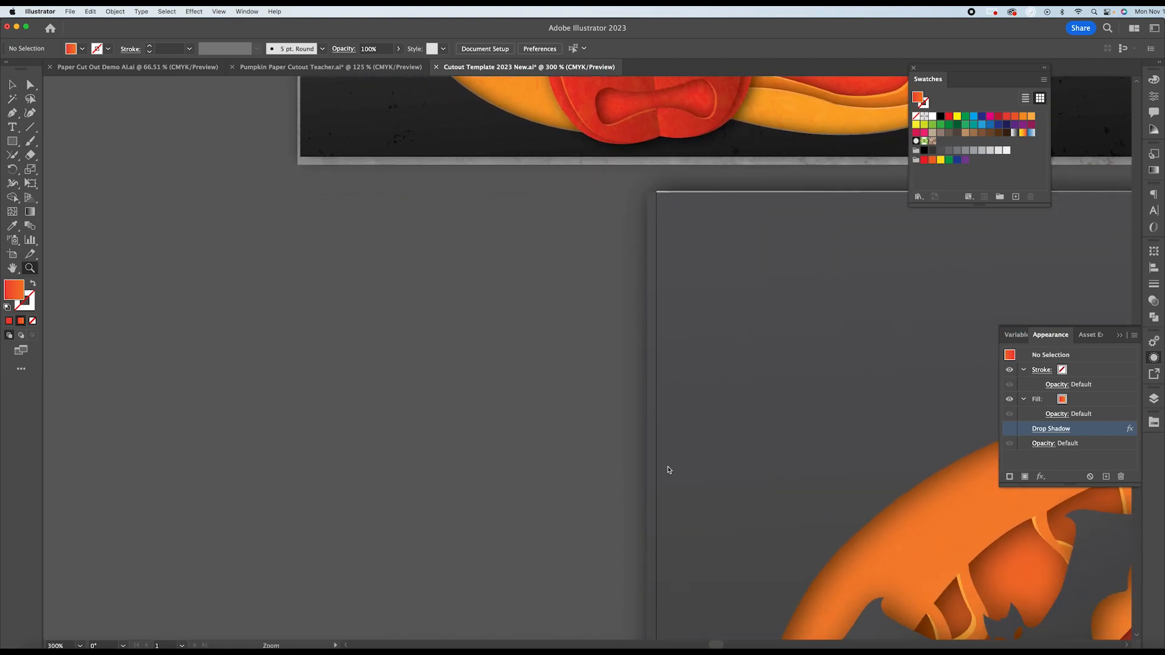
Isolate the dark grey bat group in the large pumpkin illustration for editing.
left_click_drag(721, 647, 736, 645)
scroll(540, 553, "up", 1)
scroll(505, 540, "down", 1)
scroll(505, 541, "down", 1)
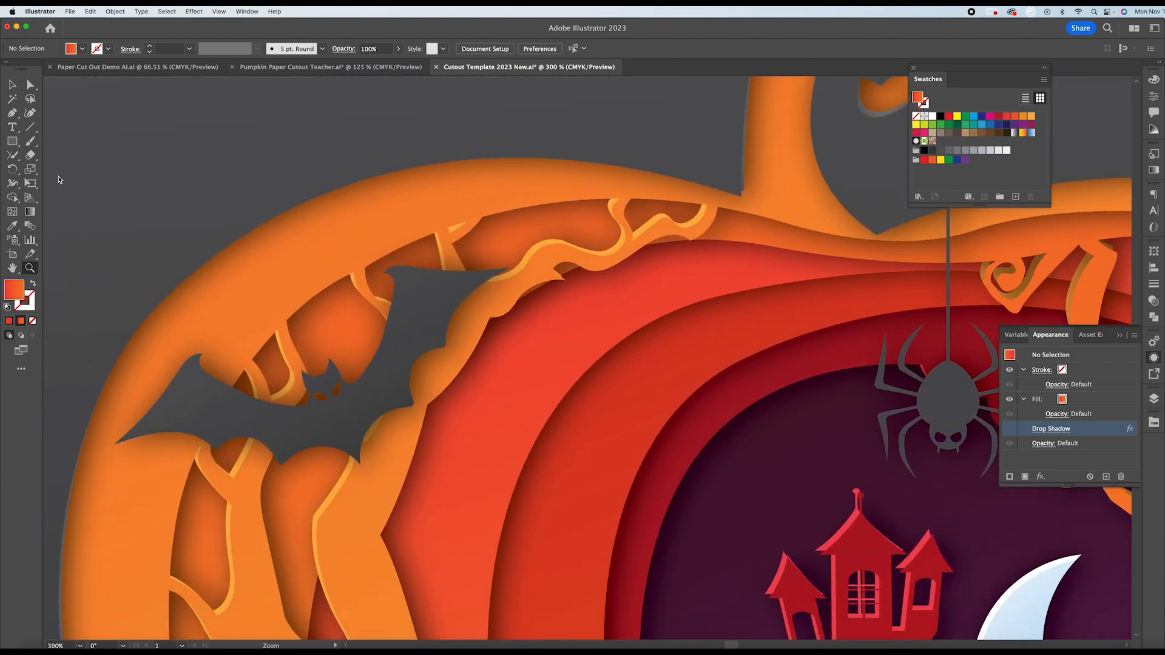
key("v")
left_click(320, 422)
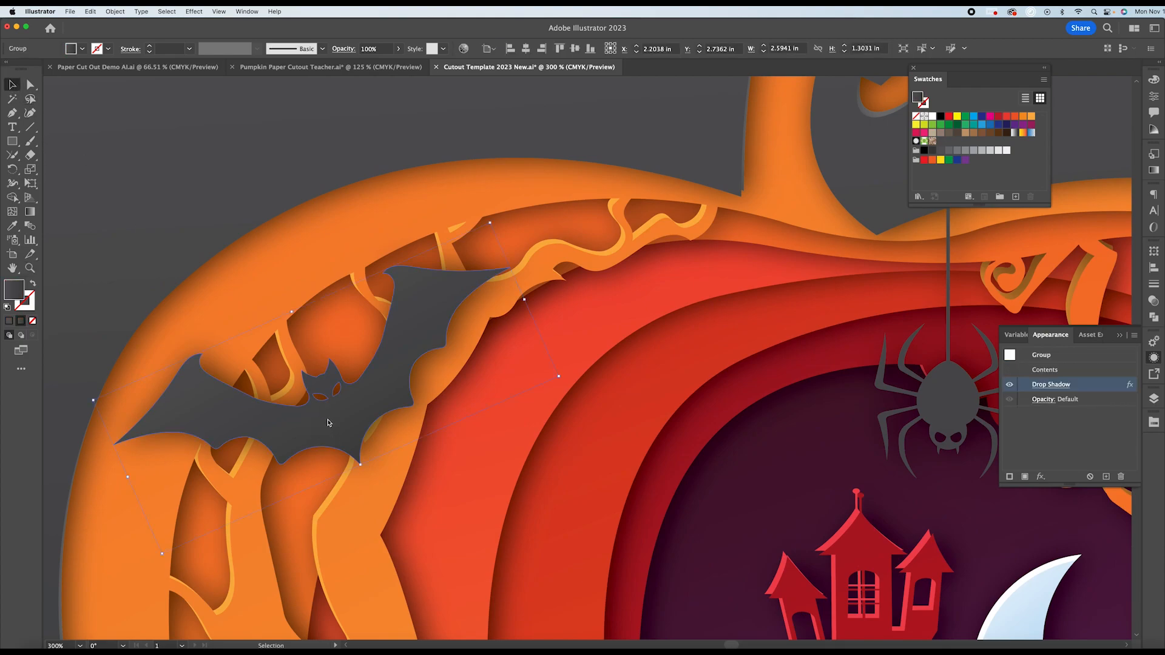
double_click(331, 425)
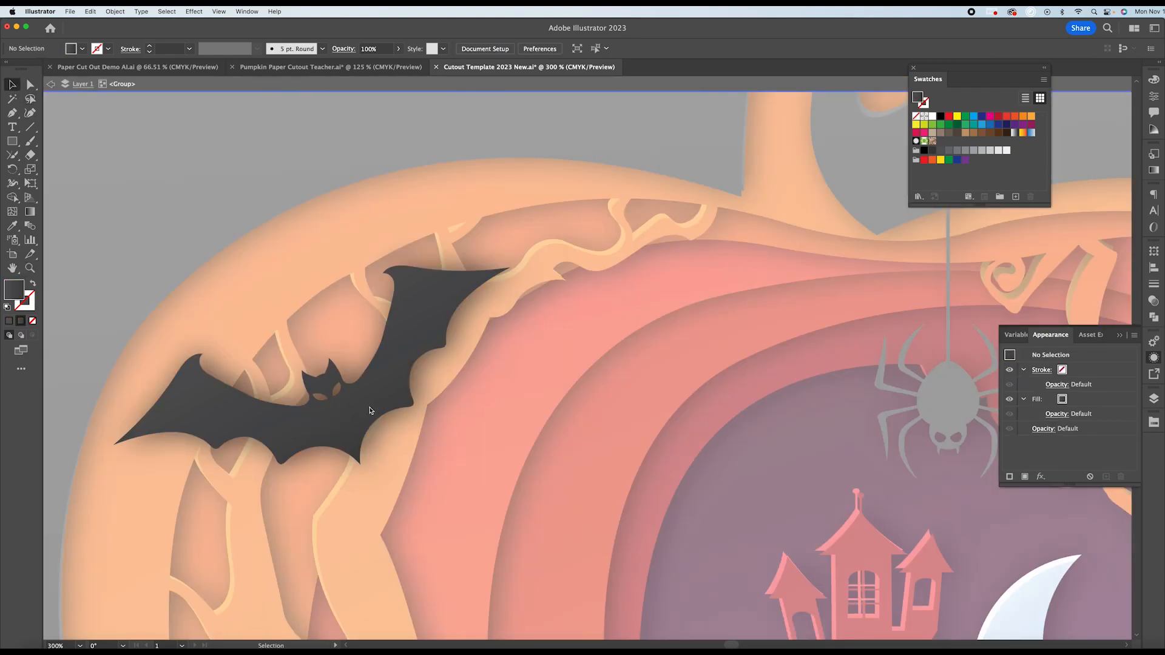
Duplicate the bat in place and fill the copy bright yellow with its drop shadow hidden.
key("a")
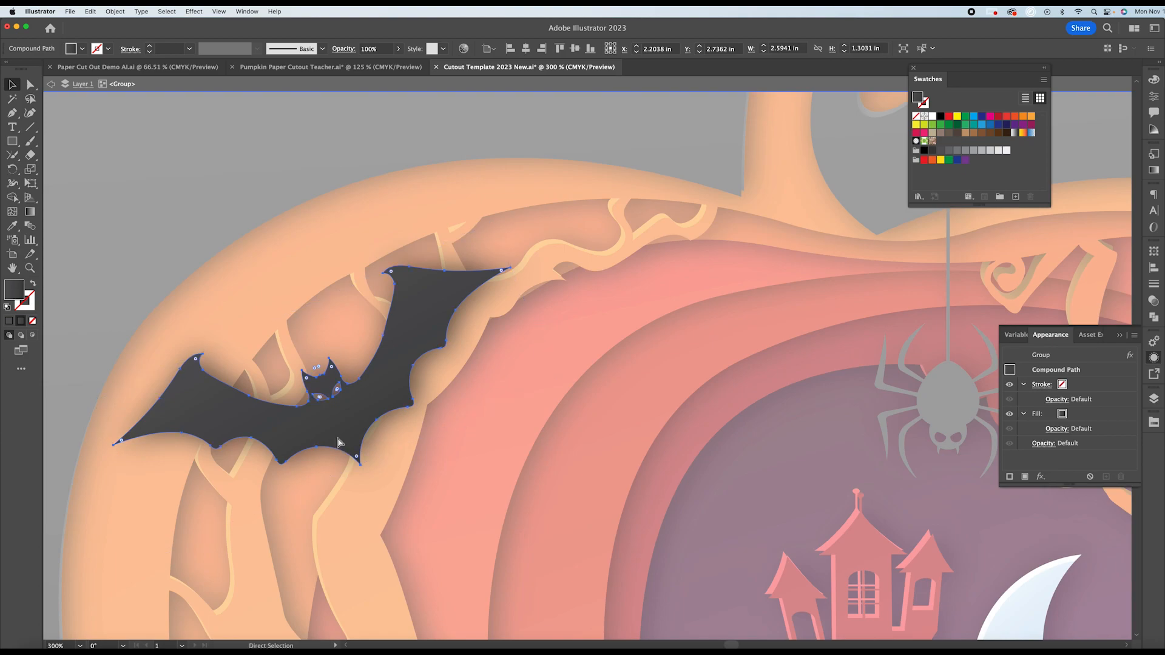
key("Escape")
key("v")
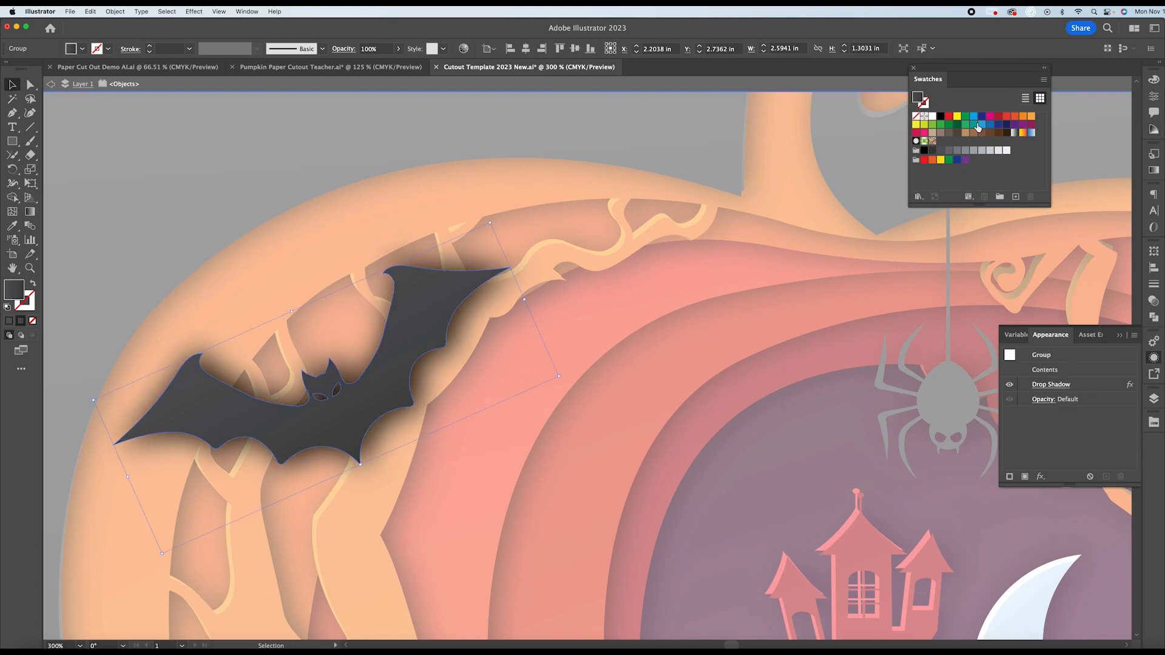
left_click(1010, 385)
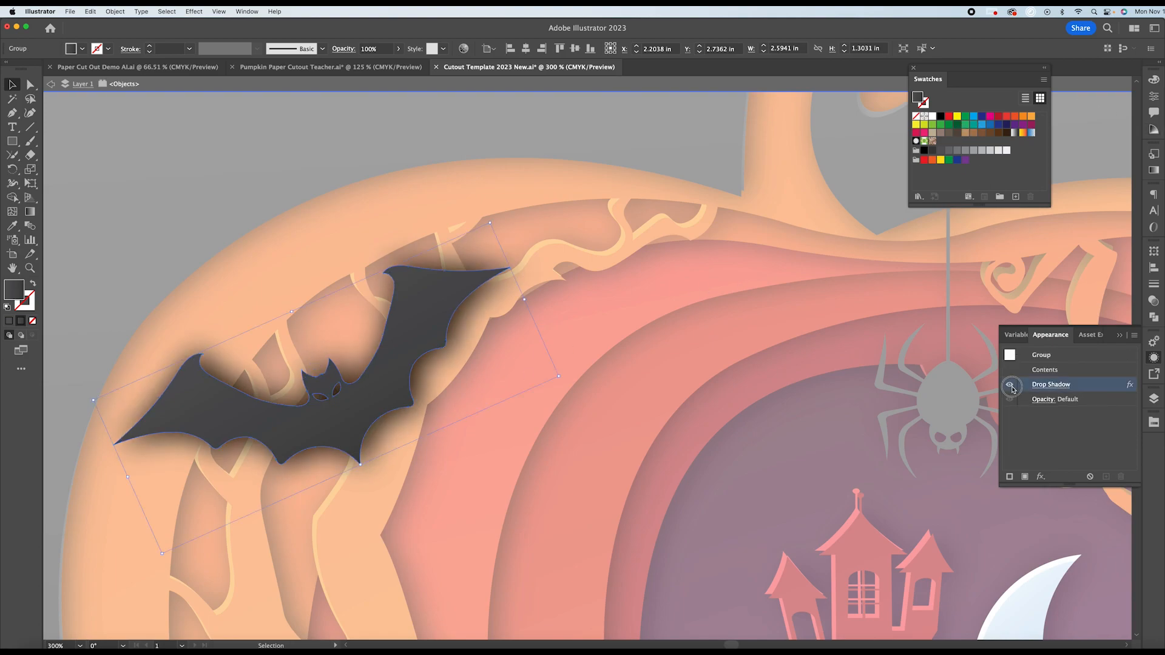
left_click(956, 117)
Duplicate the yellow bat in place, and make the top copy white and offset one nudge up and left.
key("a")
key("v")
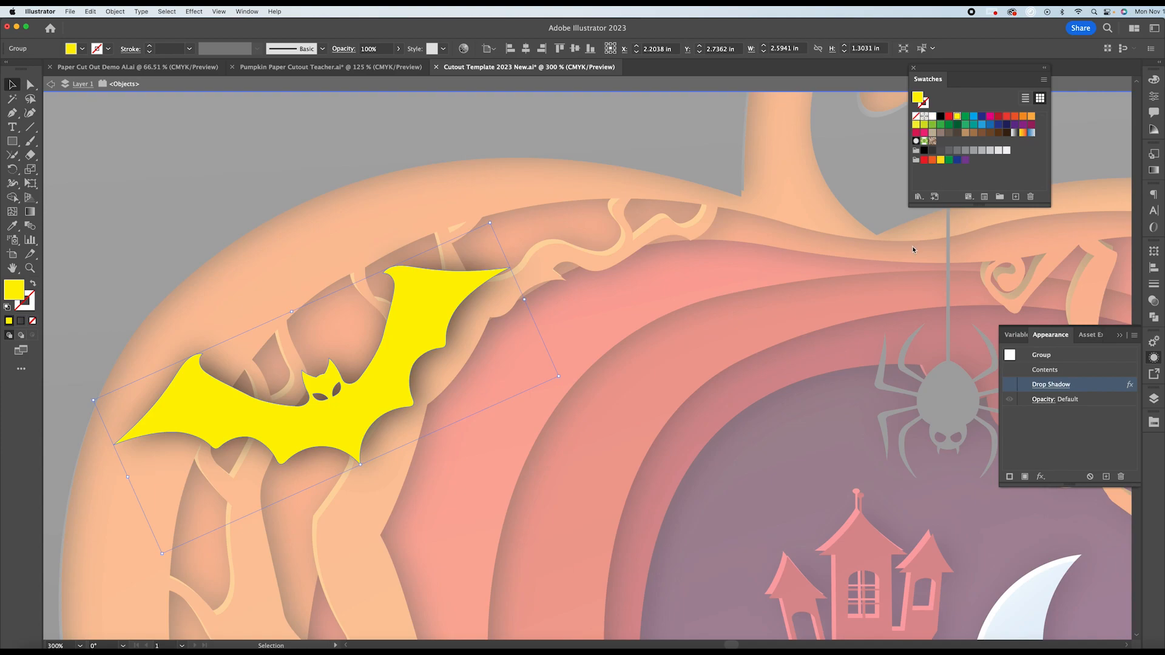
left_click(933, 117)
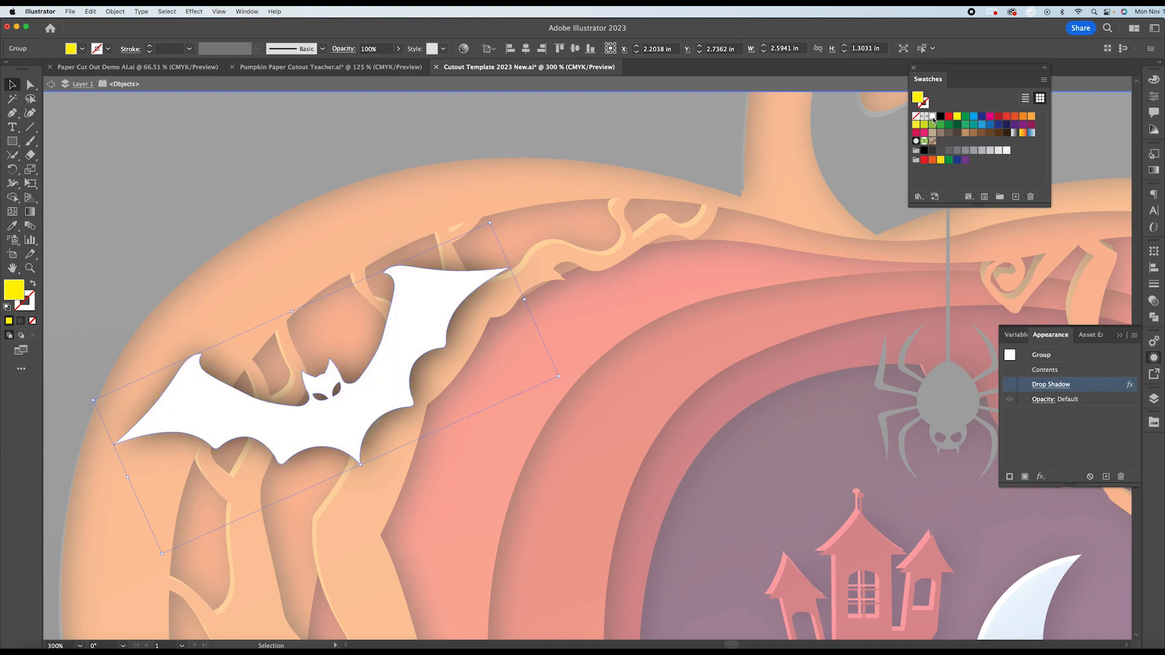
key("Up")
key("Left")
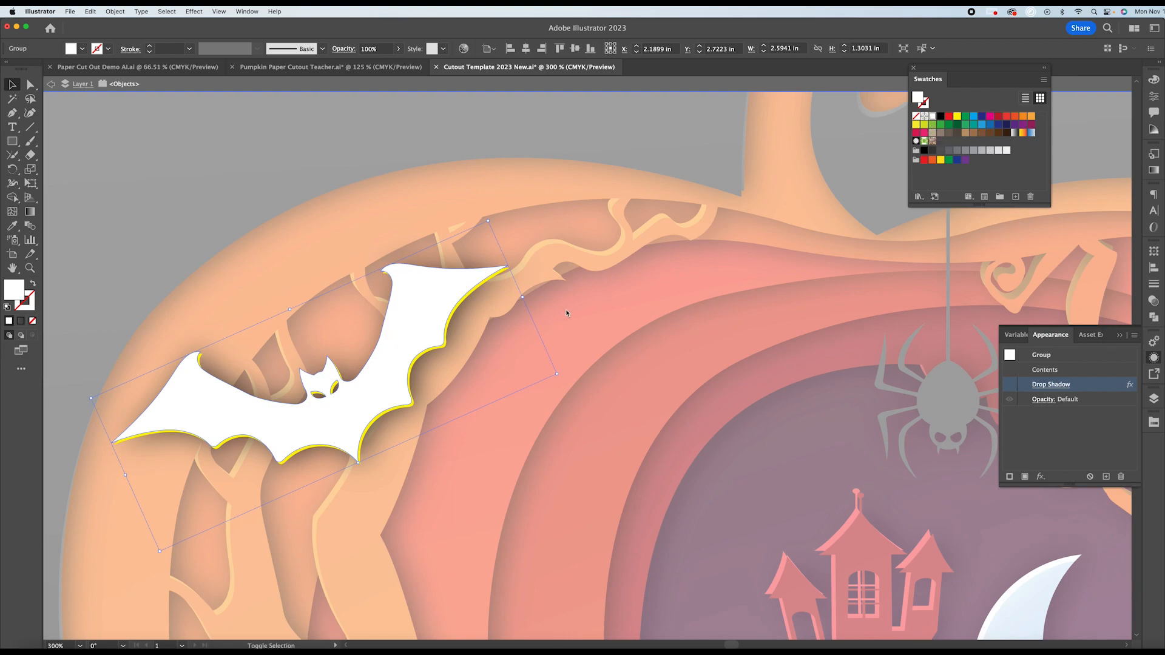
left_click(412, 412)
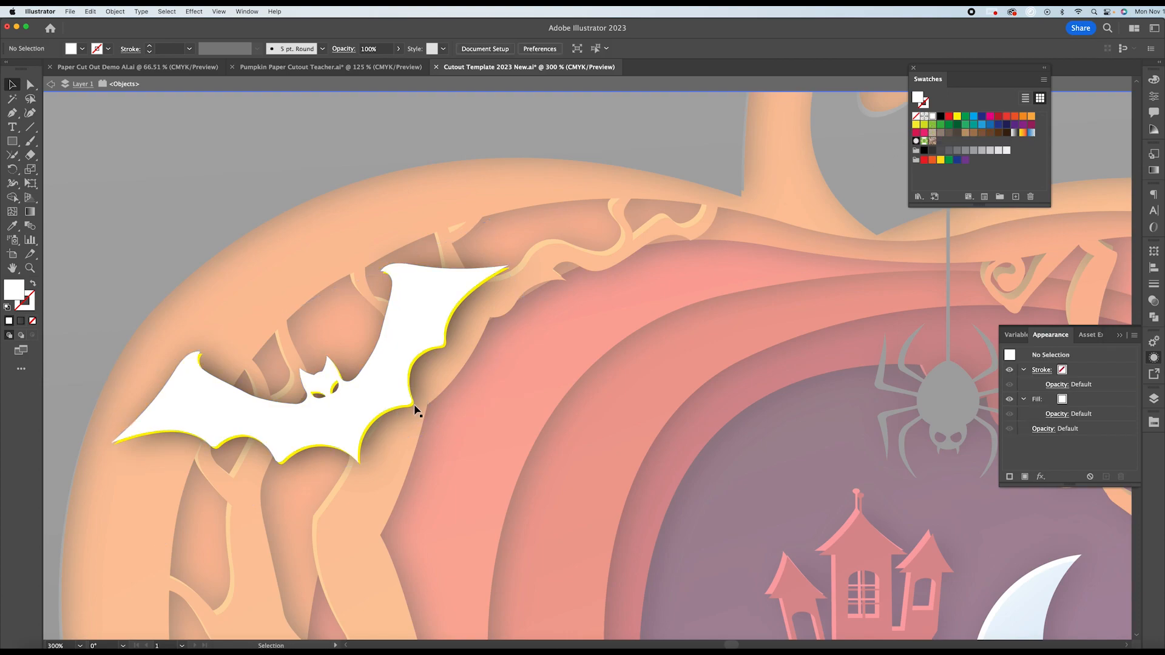
Use Shape Builder on the white and yellow bat copies to remove their shared body and the yellow along the wings' lower edges.
left_click(413, 406)
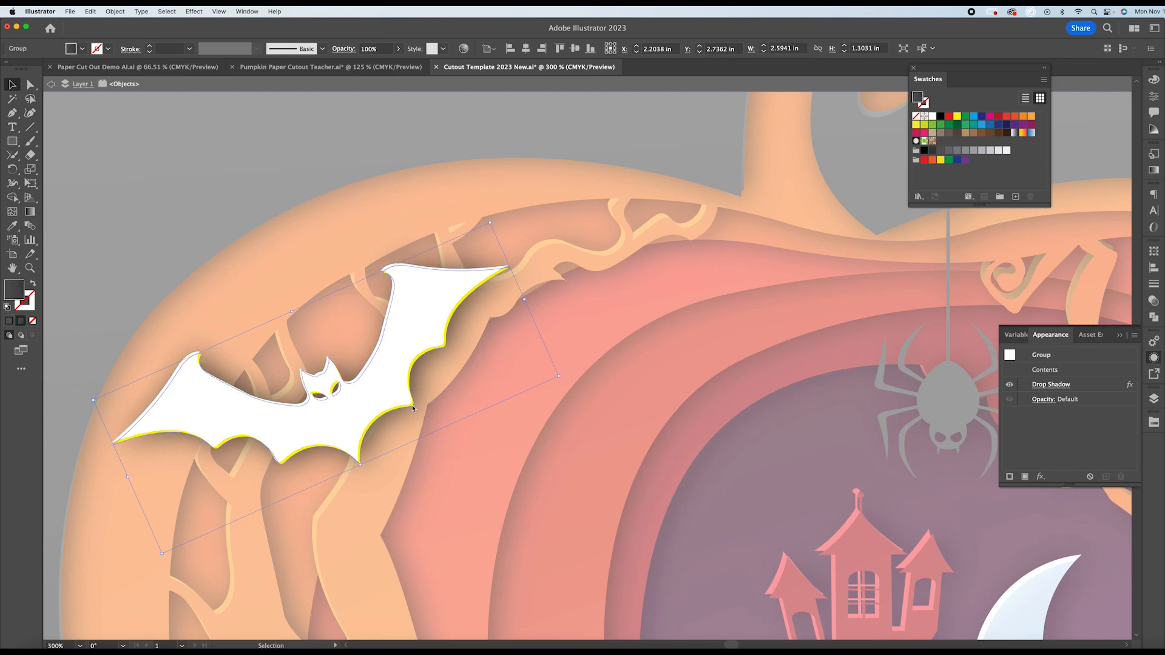
key("a")
key("super+equal")
key("super+equal")
key("v")
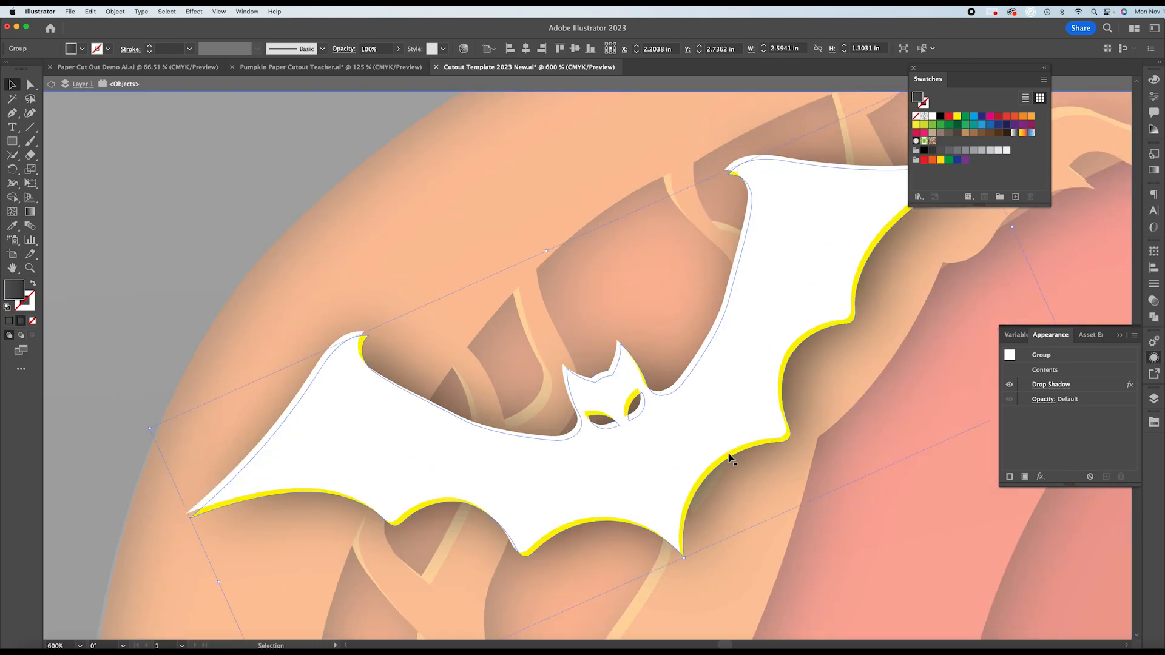
left_click(752, 444)
left_click(736, 426, "shift")
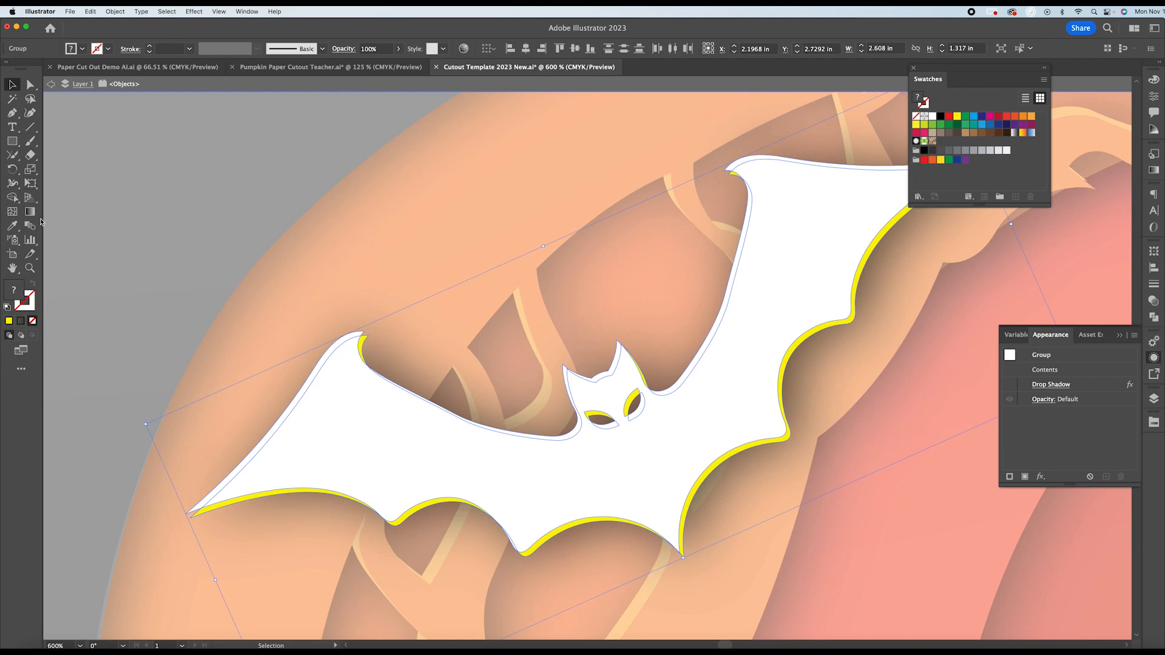
key("g")
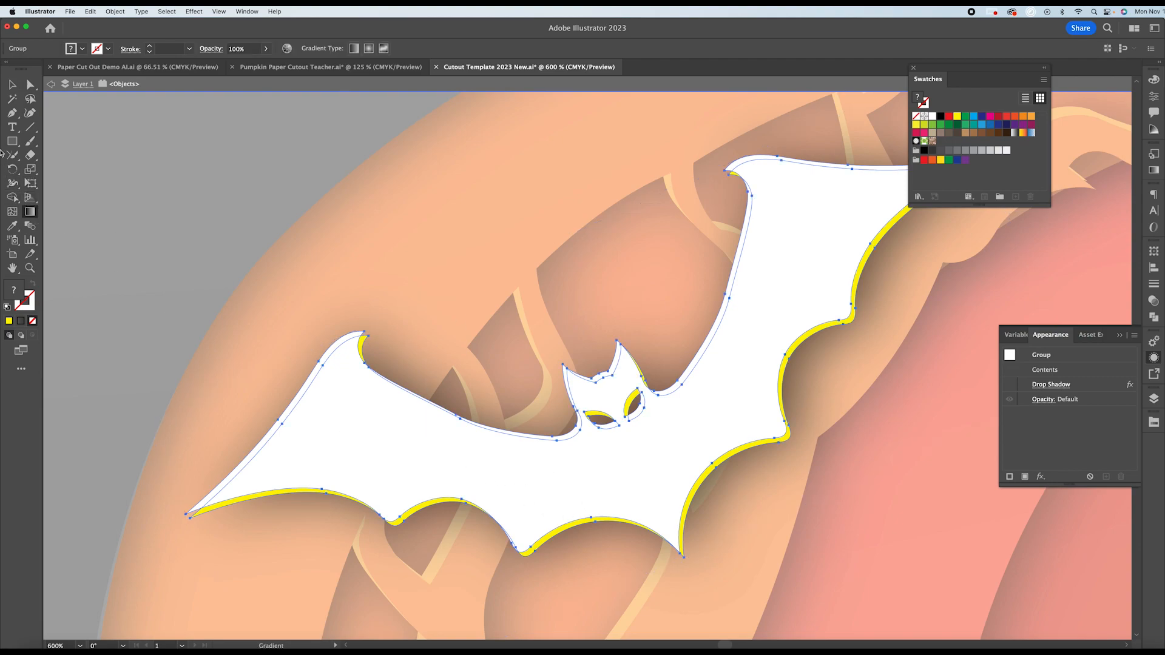
left_click(13, 197)
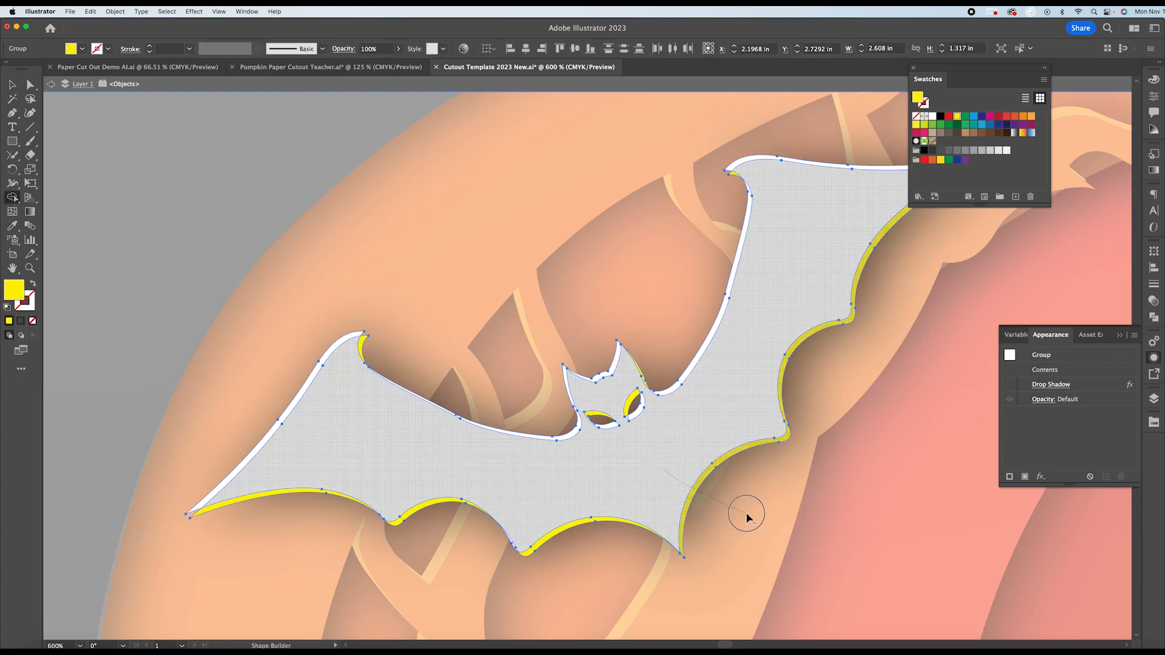
left_click_drag(747, 517, 753, 515)
left_click_drag(436, 521, 307, 431)
left_click(363, 349, "alt")
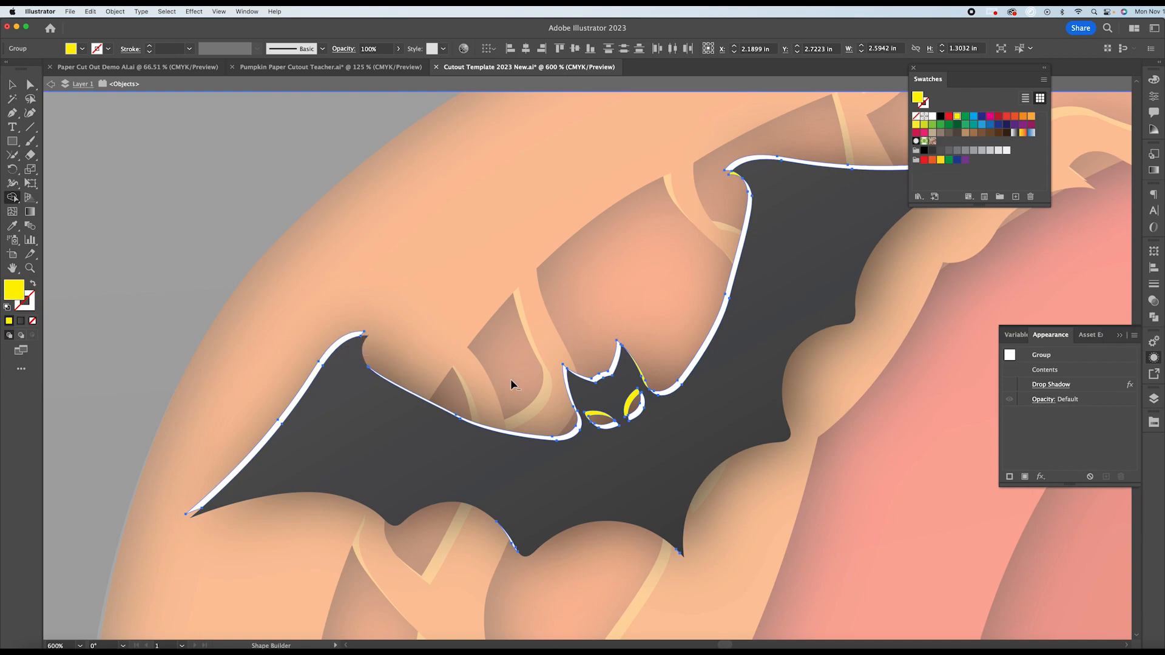
Remove the remaining yellow slivers at the bat's eyes, ear and upper wing tip with Shape Builder, leaving only the white edge.
left_click(597, 418, "alt")
left_click(632, 405, "alt")
left_click(628, 376, "alt")
left_click(744, 173, "alt")
left_click_drag(959, 70, 1058, 166)
key("v")
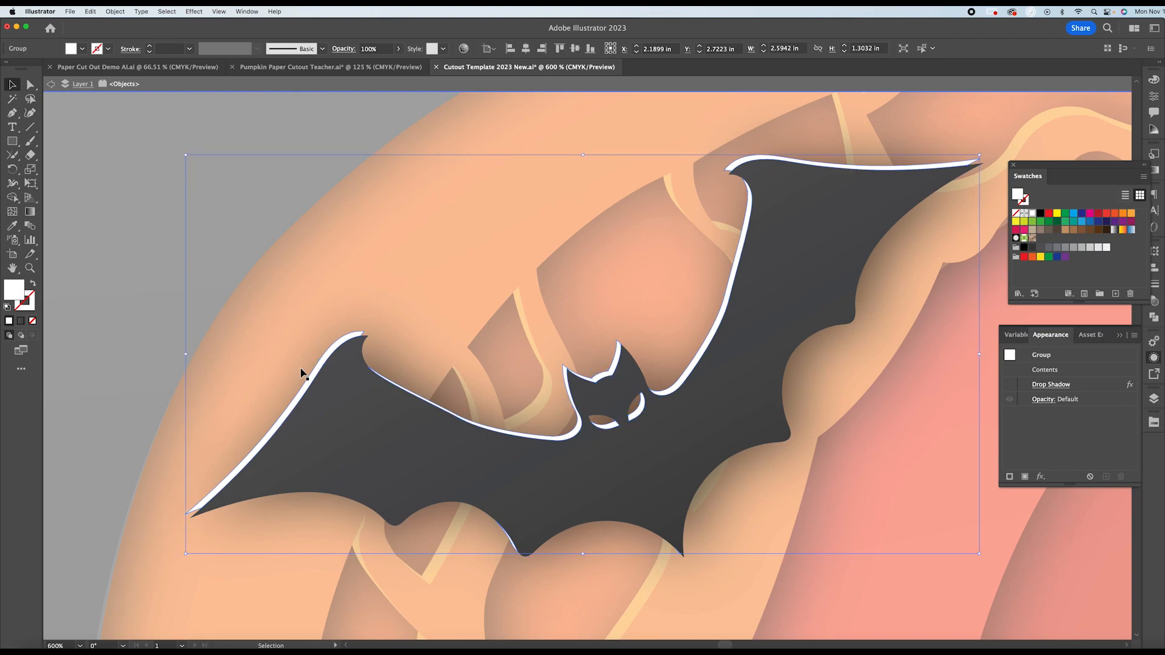
Exit isolation, fill the bat's white edge highlight with grey, and shift it slightly down and right onto the bat.
double_click(301, 373)
double_click(259, 328)
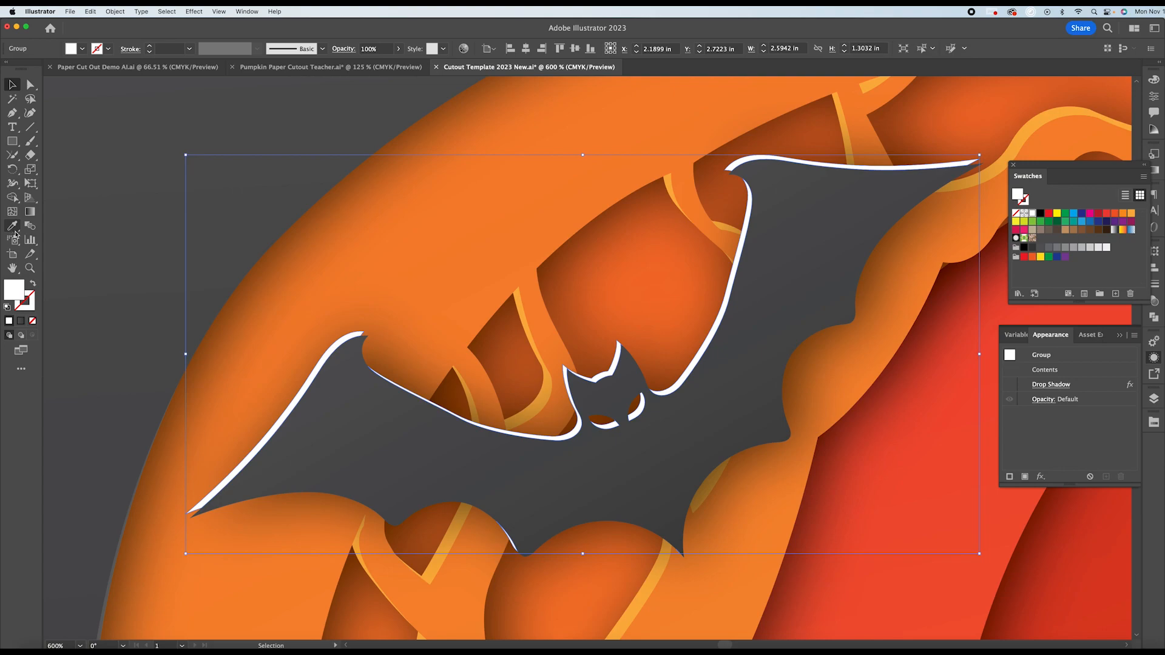
left_click(1049, 249)
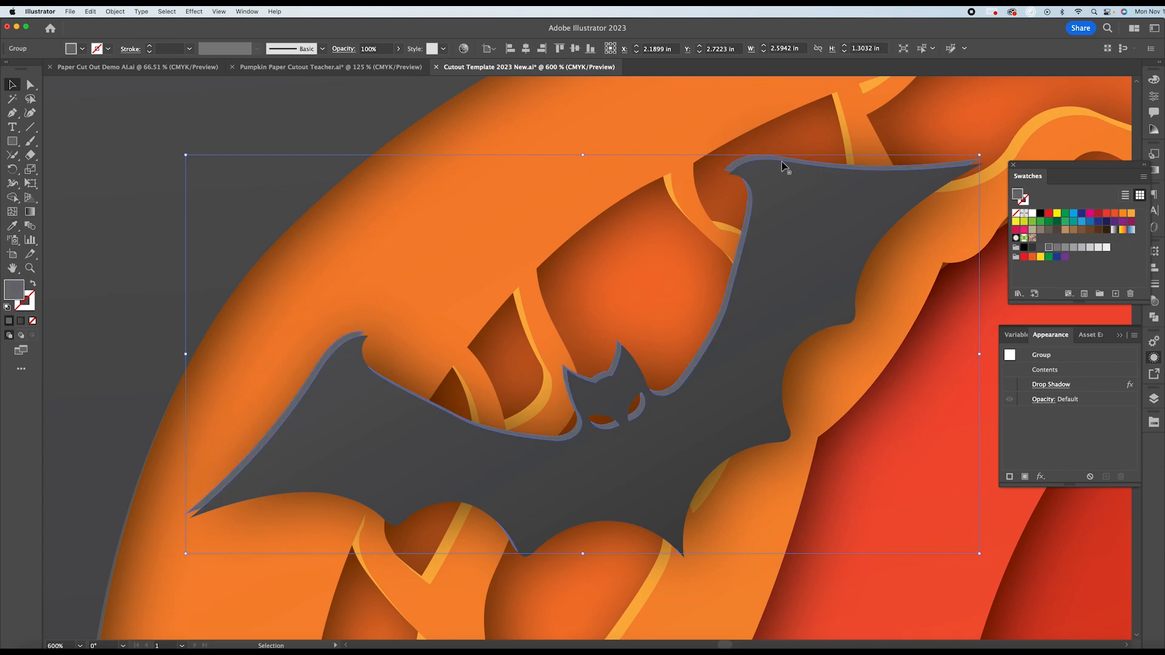
left_click_drag(766, 161, 763, 167)
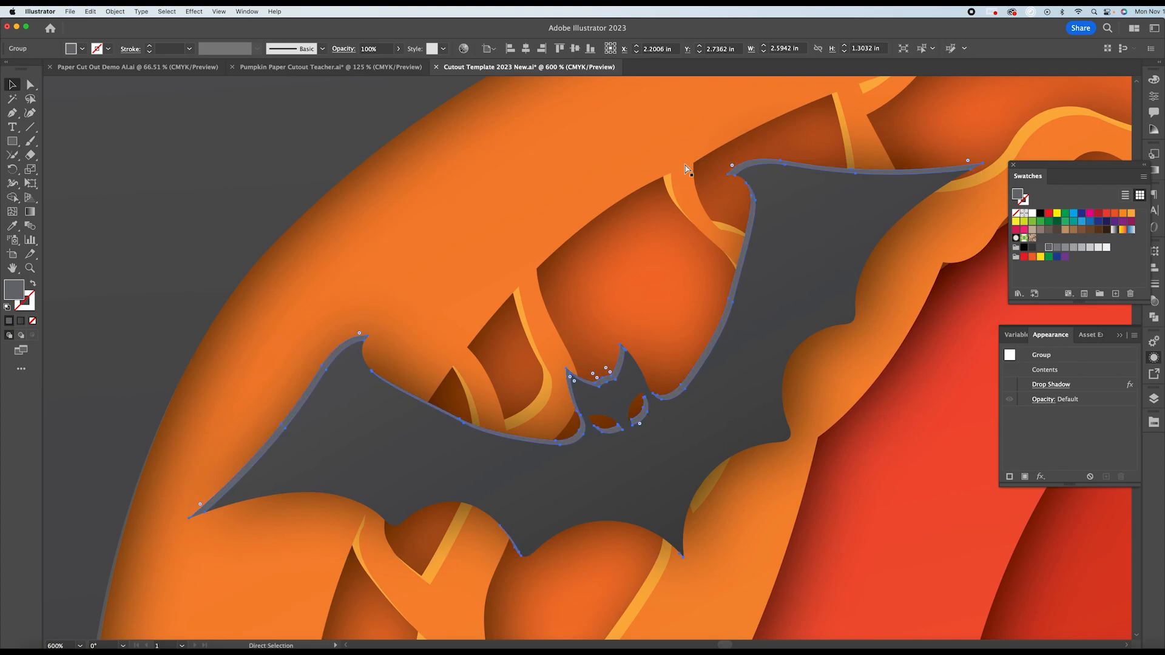
Examine the bat's edge highlight against the whole pumpkin illustration.
key("super+minus")
key("super+minus")
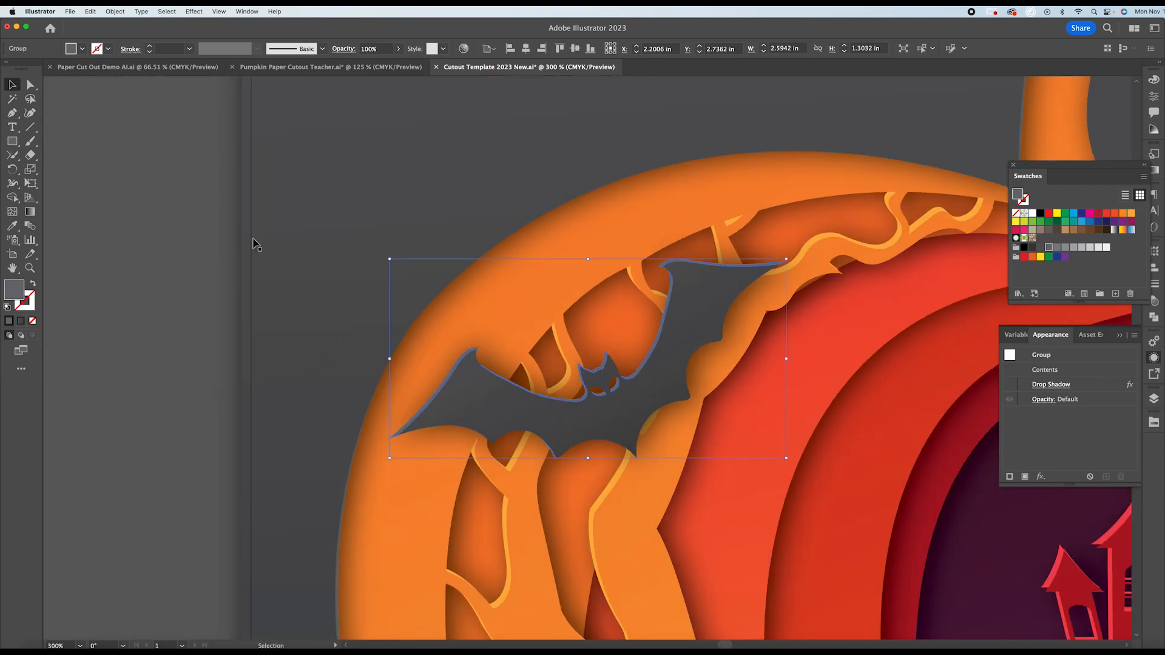
left_click(161, 219)
scroll(599, 318, "down", 2)
key("a")
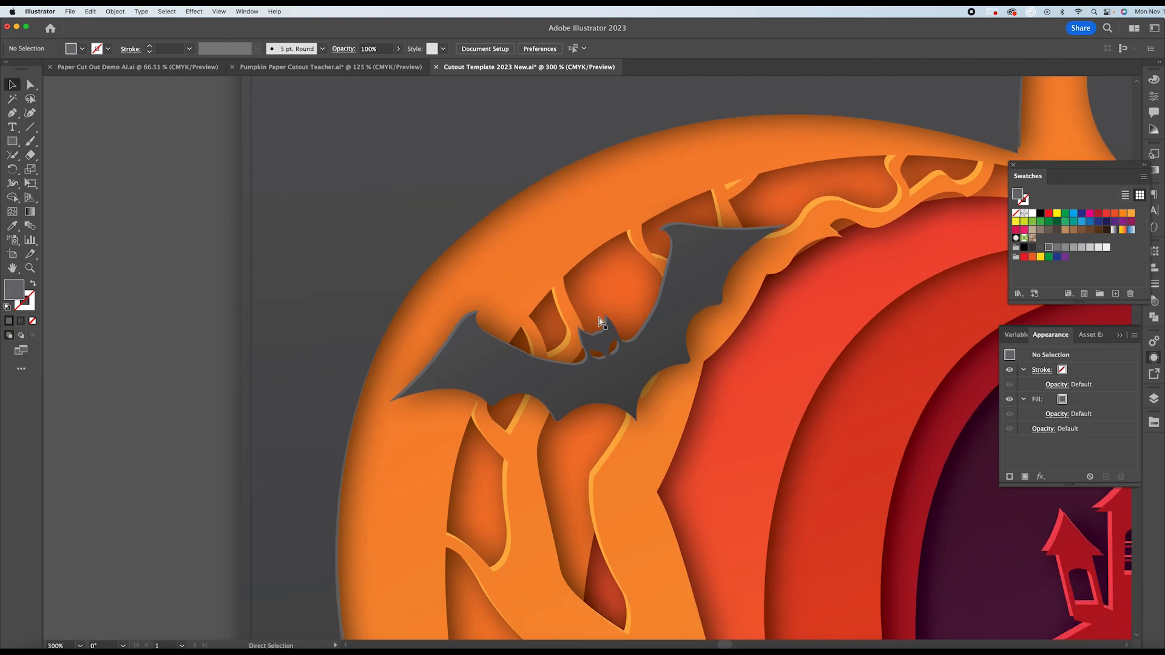
key("super+minus")
key("super+minus")
scroll(736, 333, "down", 2)
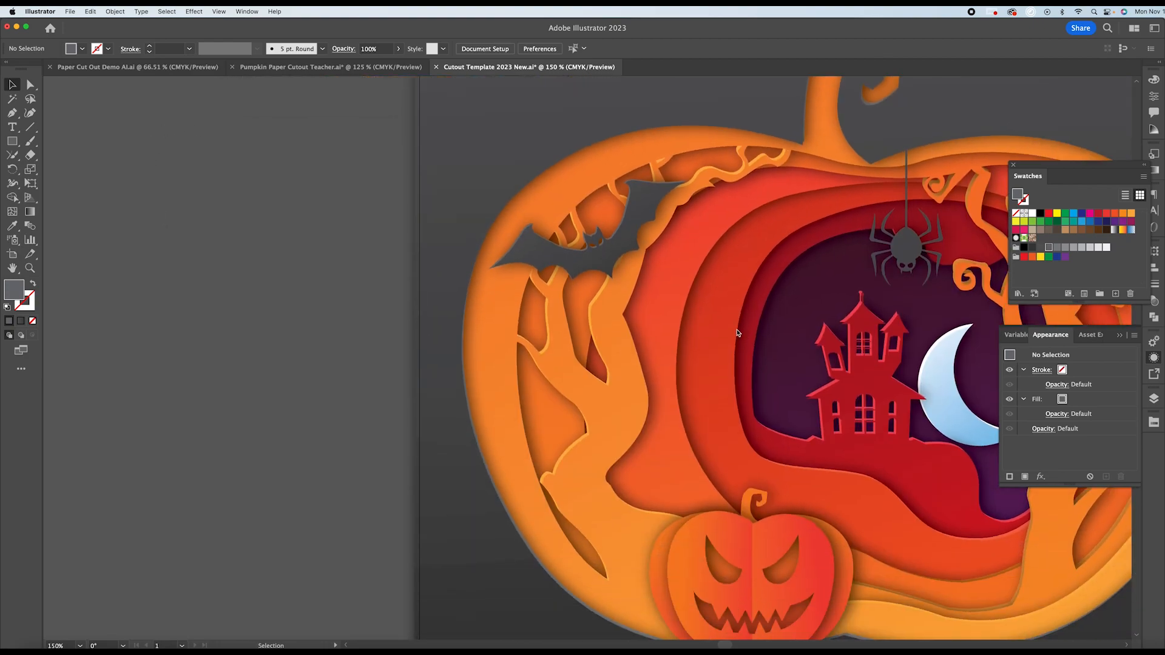
scroll(734, 328, "up", 2)
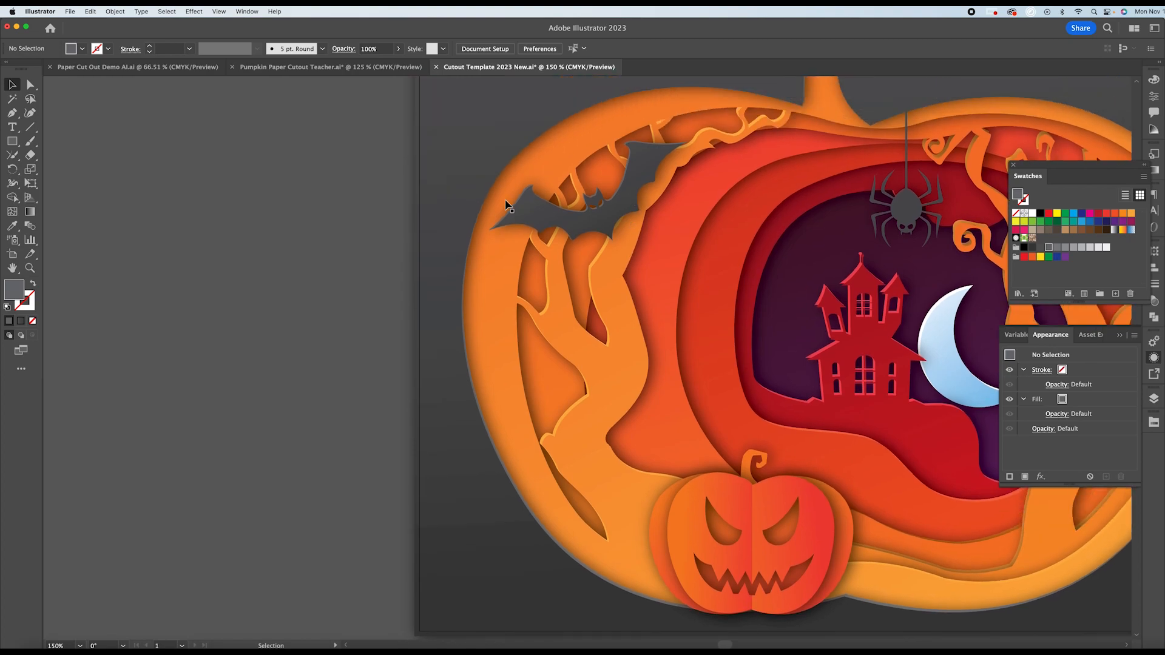
scroll(689, 244, "down", 2)
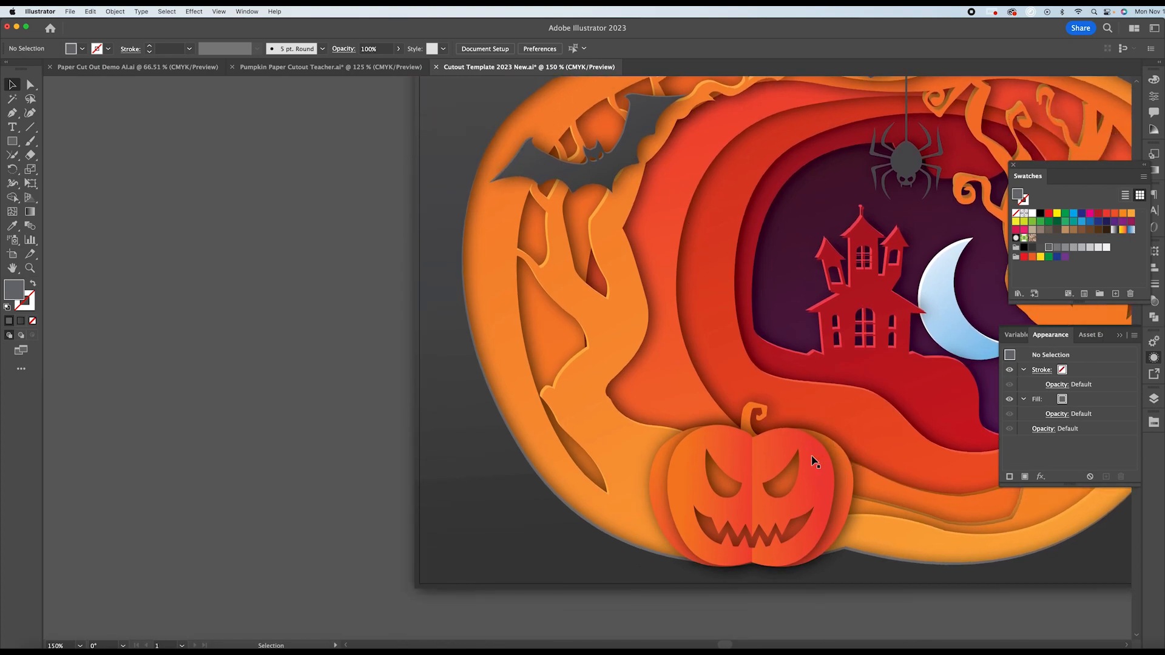
Hide the drop shadow on the small jack-o'-lantern's left front half, and select both front halves.
left_click(689, 479)
left_click(770, 473, "shift")
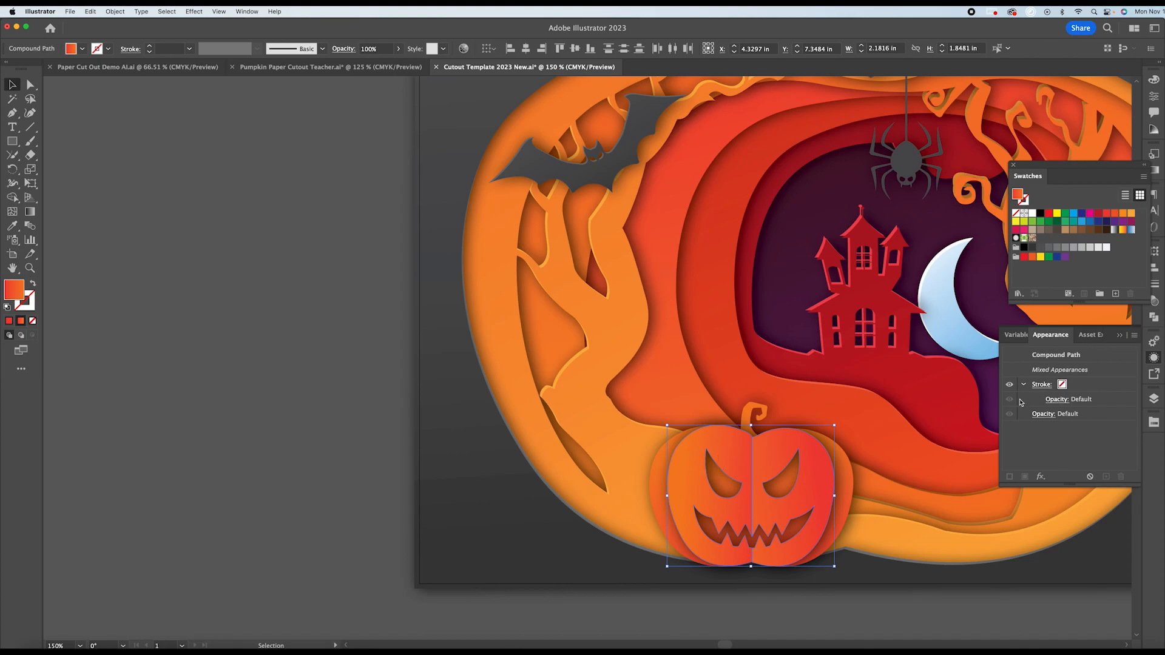
left_click(745, 466)
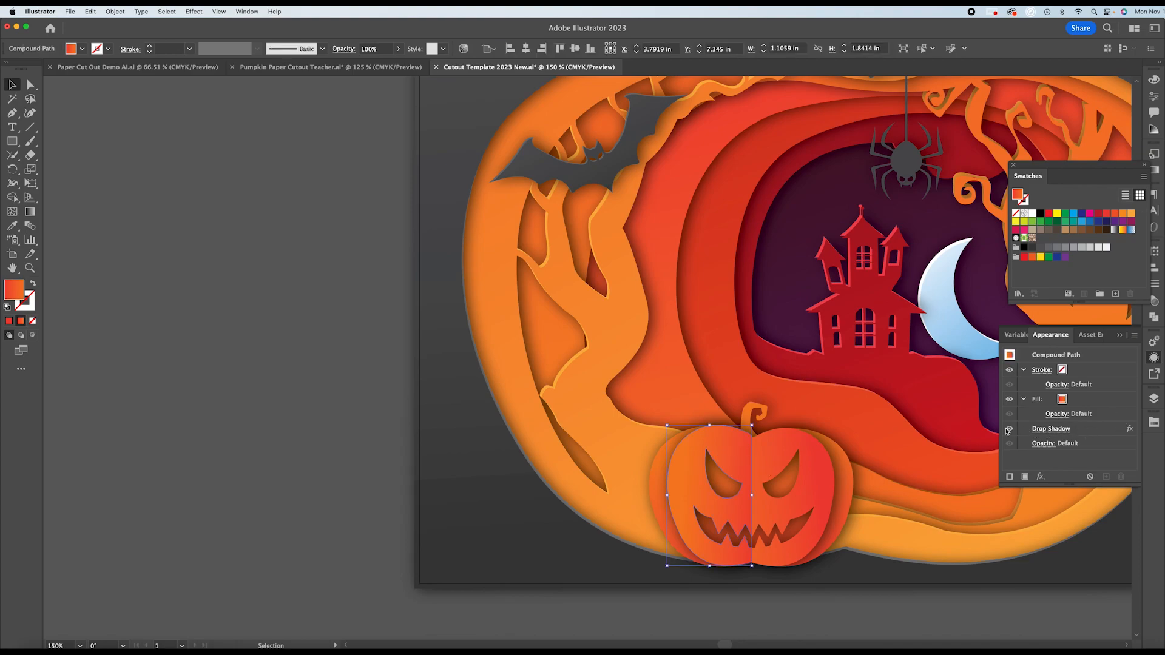
left_click(1010, 429)
left_click(777, 462, "shift")
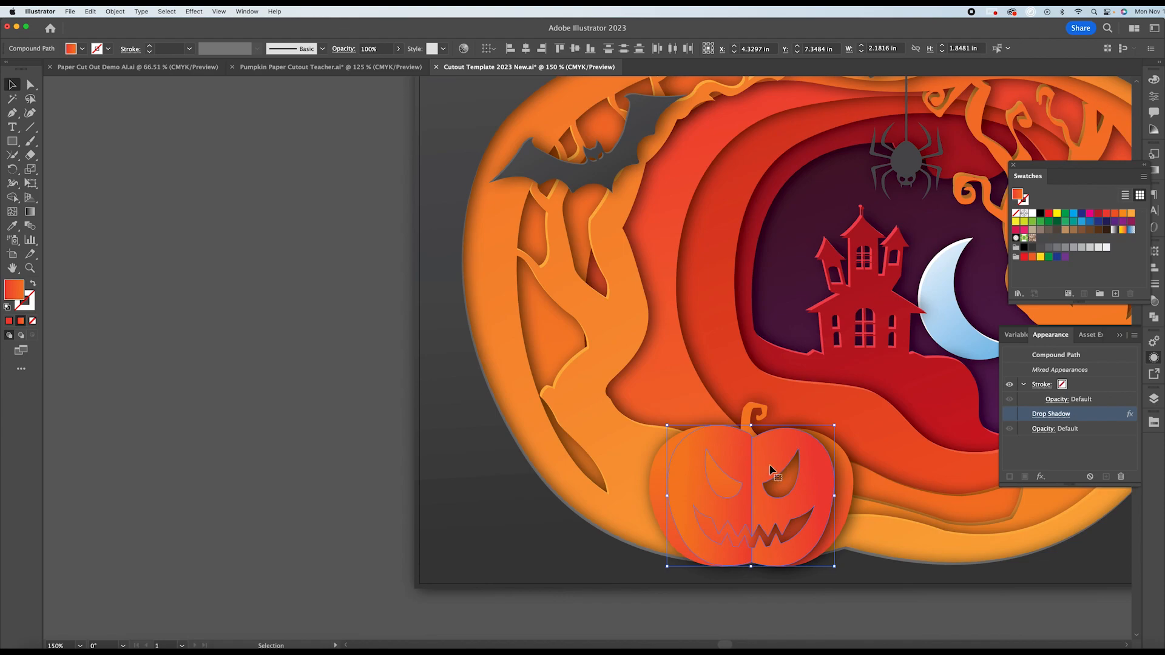
Try to duplicate both jack-o'-lantern front halves inside the isolated left compound path and fill the copies bright yellow.
key("v")
double_click(688, 456)
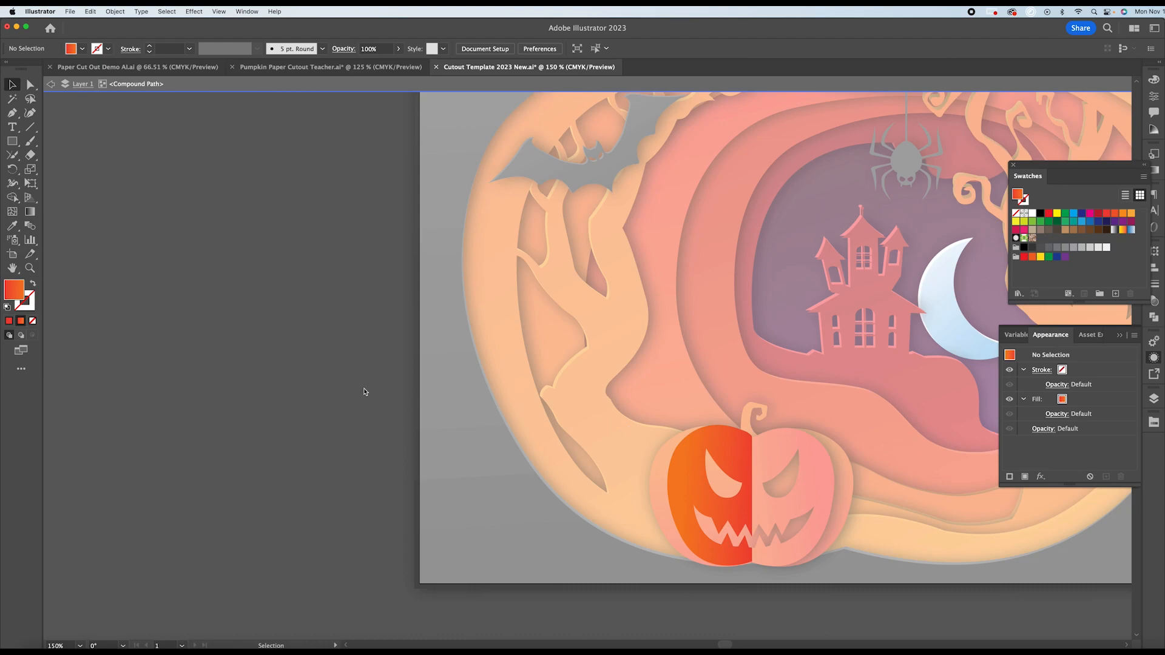
key("super+z")
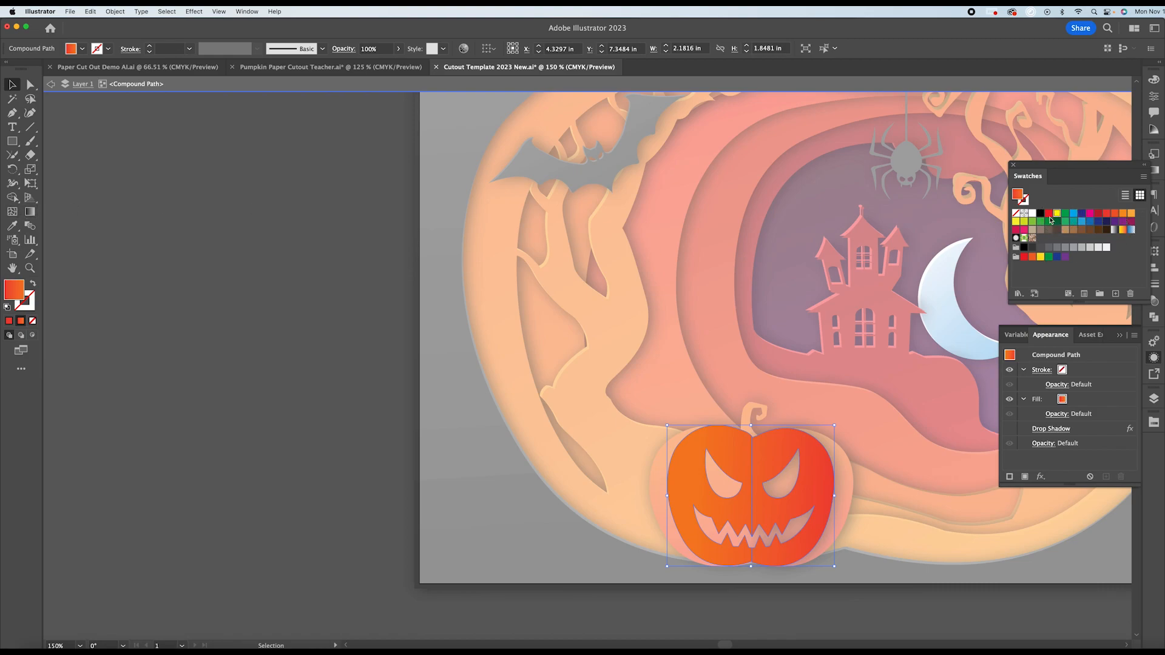
left_click(1057, 215)
key("a")
key("v")
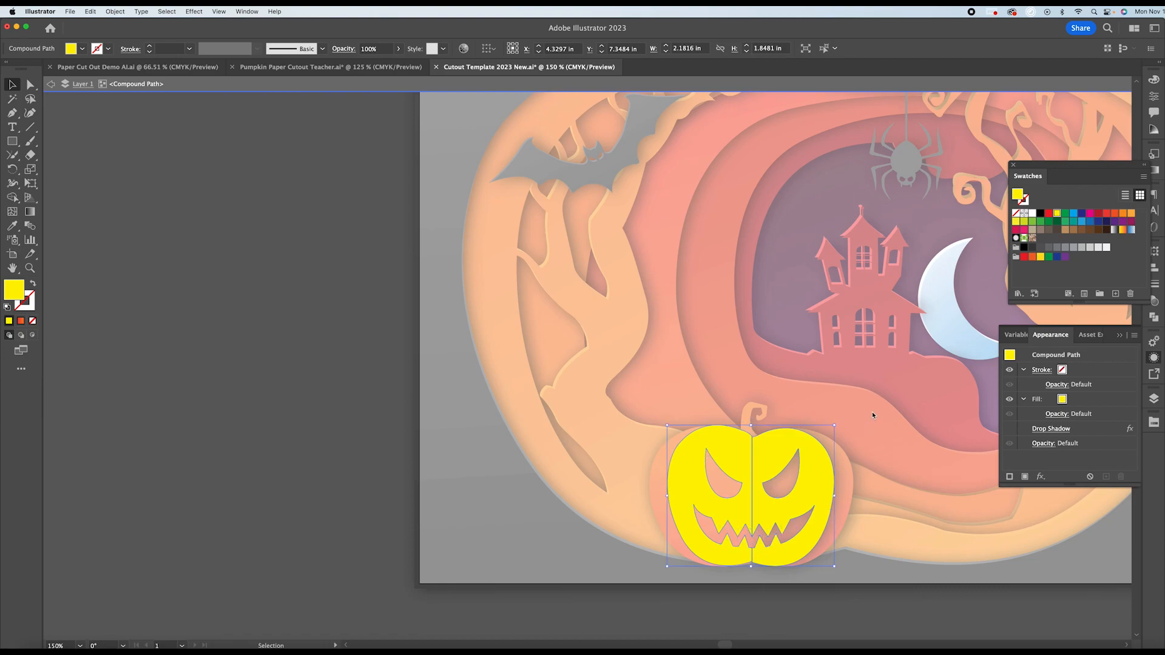
Try to make a white copy of both front halves, offset two nudges left and two nudges up.
left_click(1034, 215)
key("Left")
key("Left")
key("Up")
key("Up")
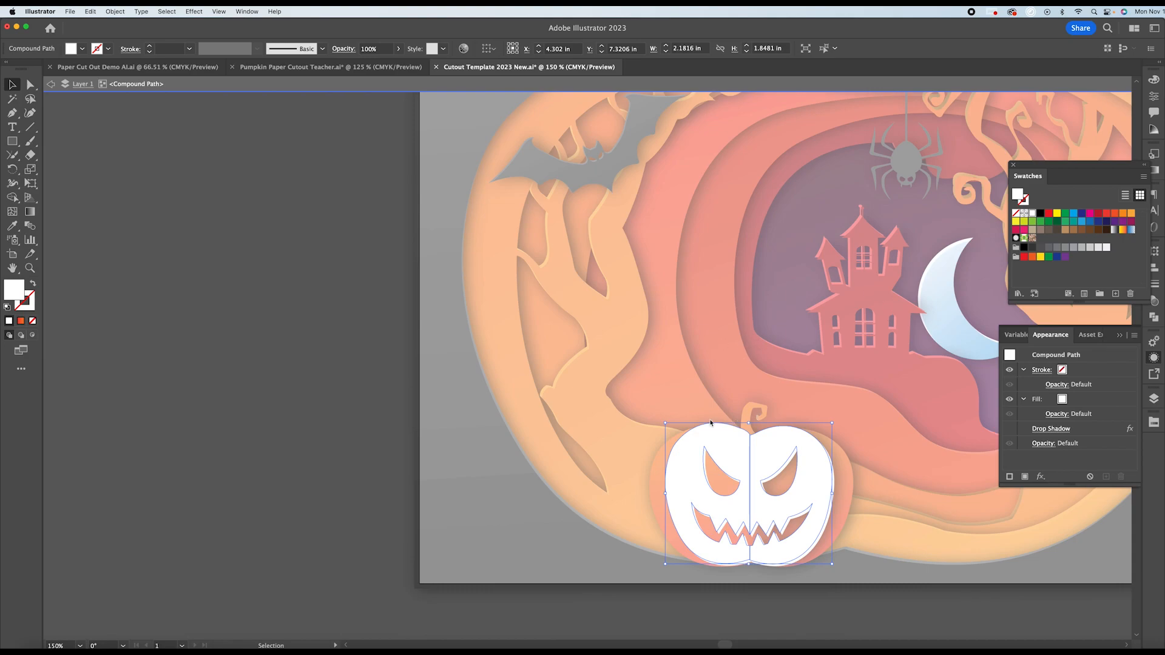
key("super+shift+a")
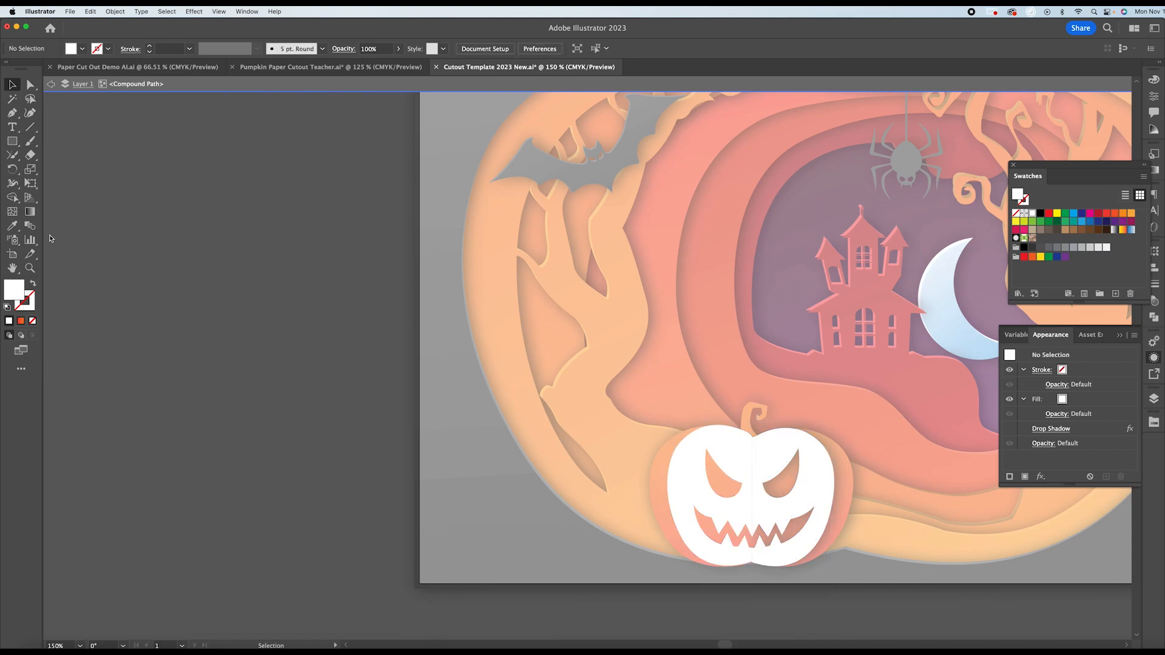
Try refilling both front halves yellow, and step back and forth through the recent fill and offset changes.
left_click(725, 438)
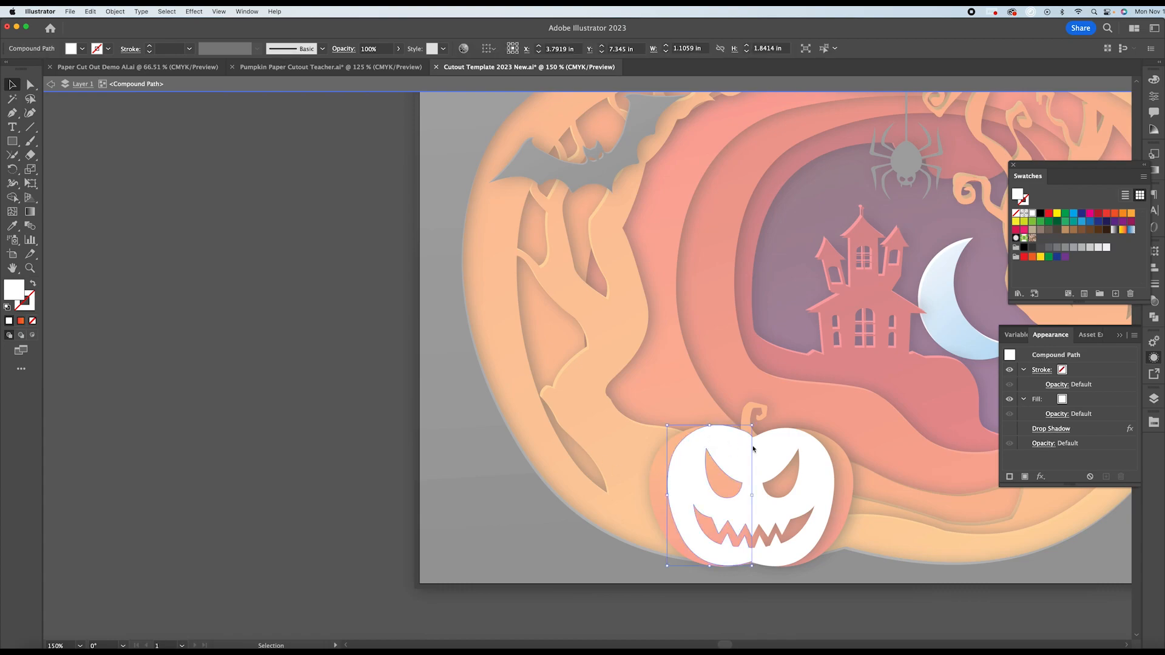
left_click(772, 455, "shift")
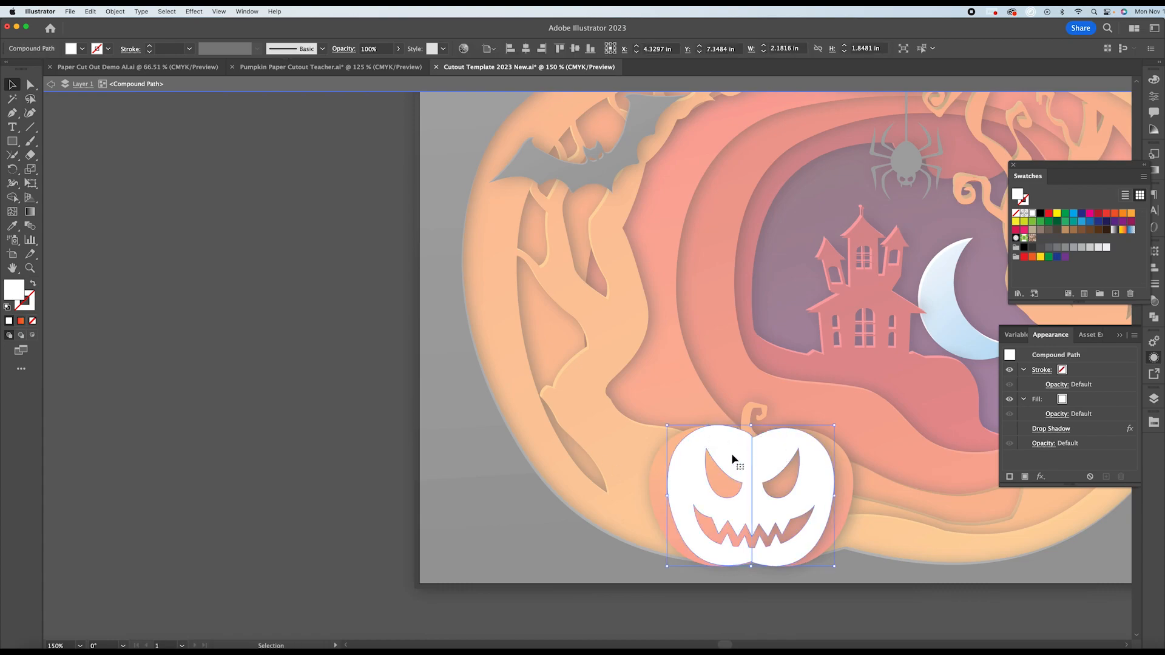
left_click(1058, 217)
left_click_drag(757, 458, 758, 455)
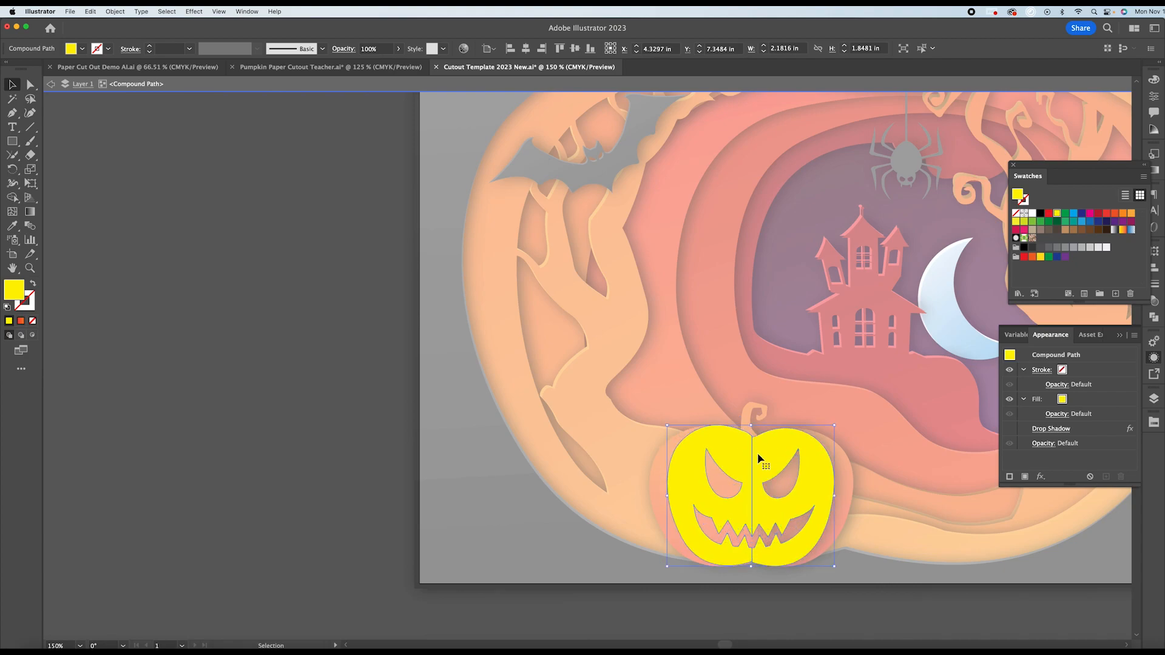
key("super+z")
key("super+z")
key("super+z")
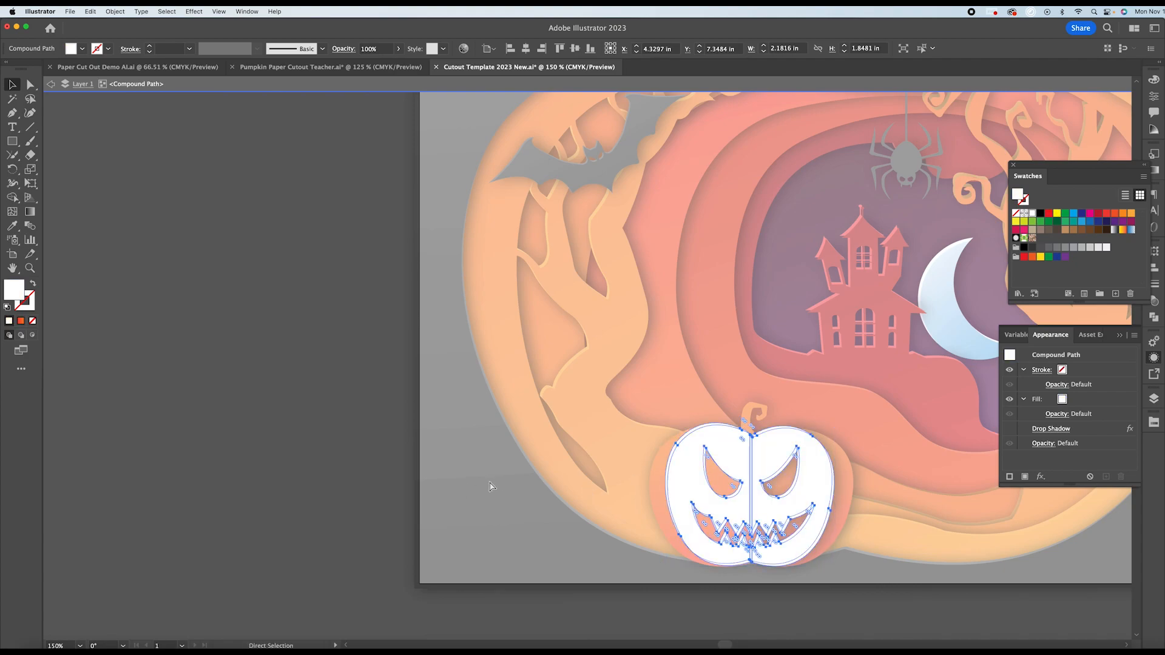
key("super+shift+z")
key("super+shift+z")
key("super+shift+z")
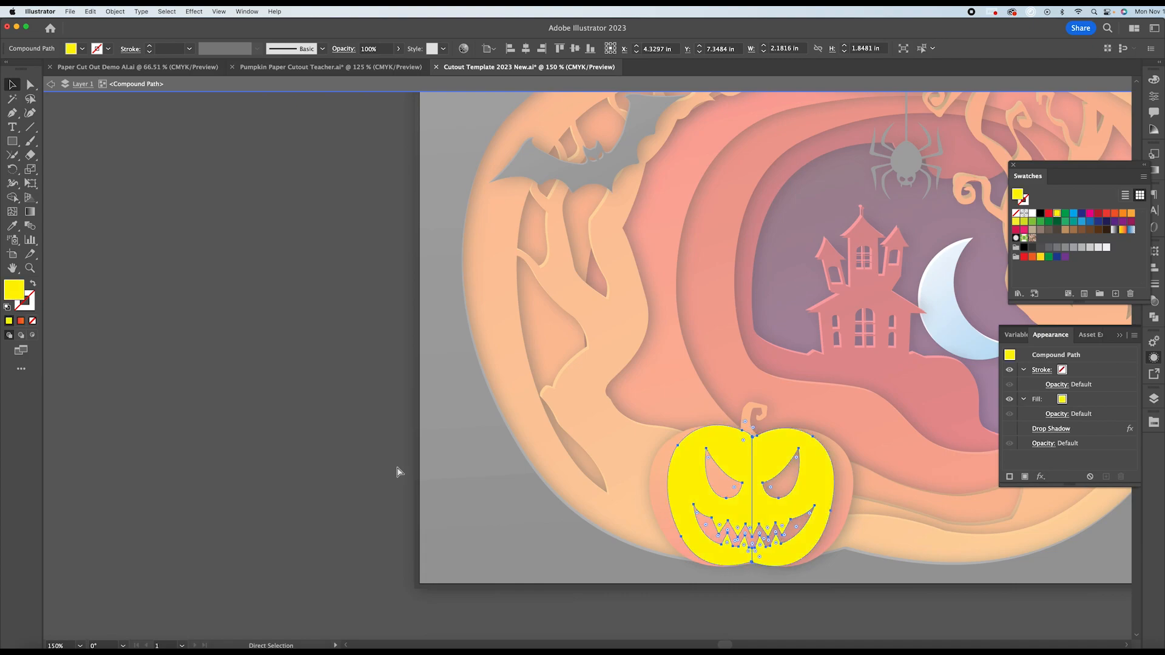
Restore the orange-red gradient on both jack-o'-lantern front halves and isolate the two halves together as objects.
key("super+shift+z")
left_click(329, 465)
left_click(731, 457)
key("a")
left_click(766, 460)
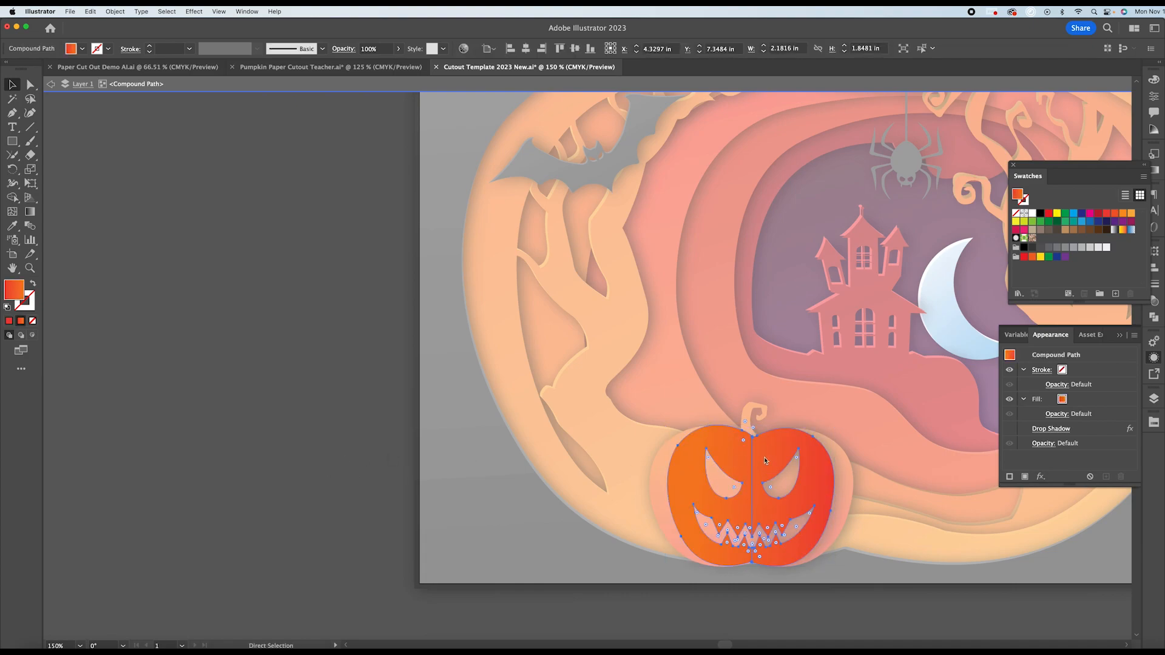
key("v")
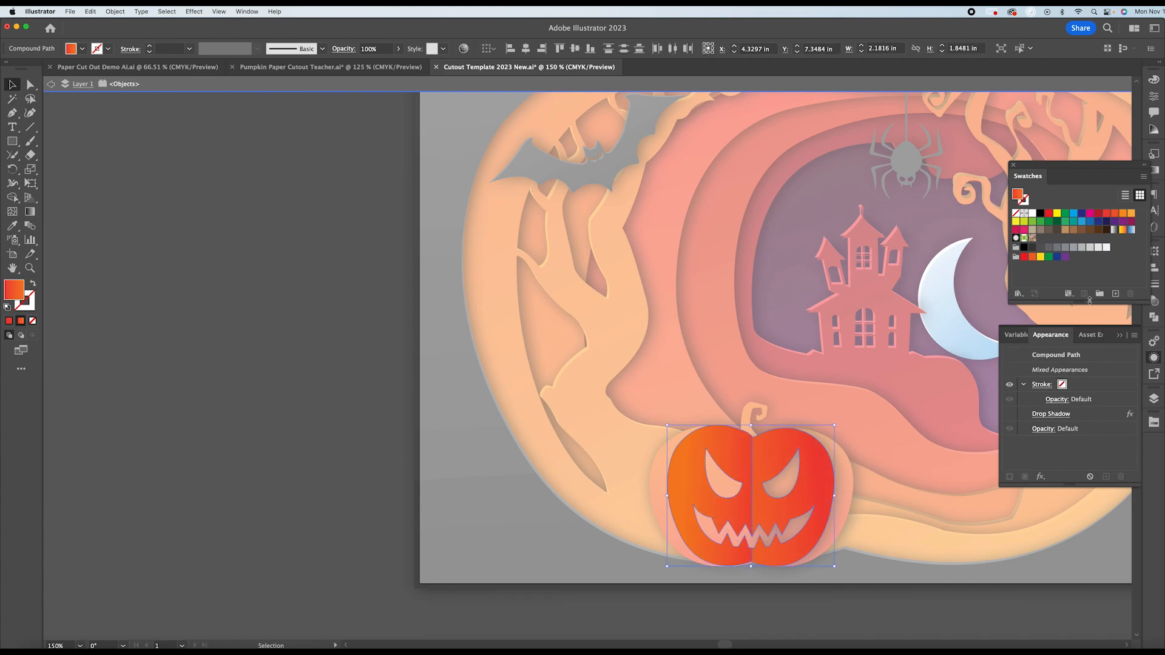
Fill the copies of both front halves bright yellow, and place another gradient copy exactly on top.
left_click(1055, 215)
key("a")
key("super+z")
key("v")
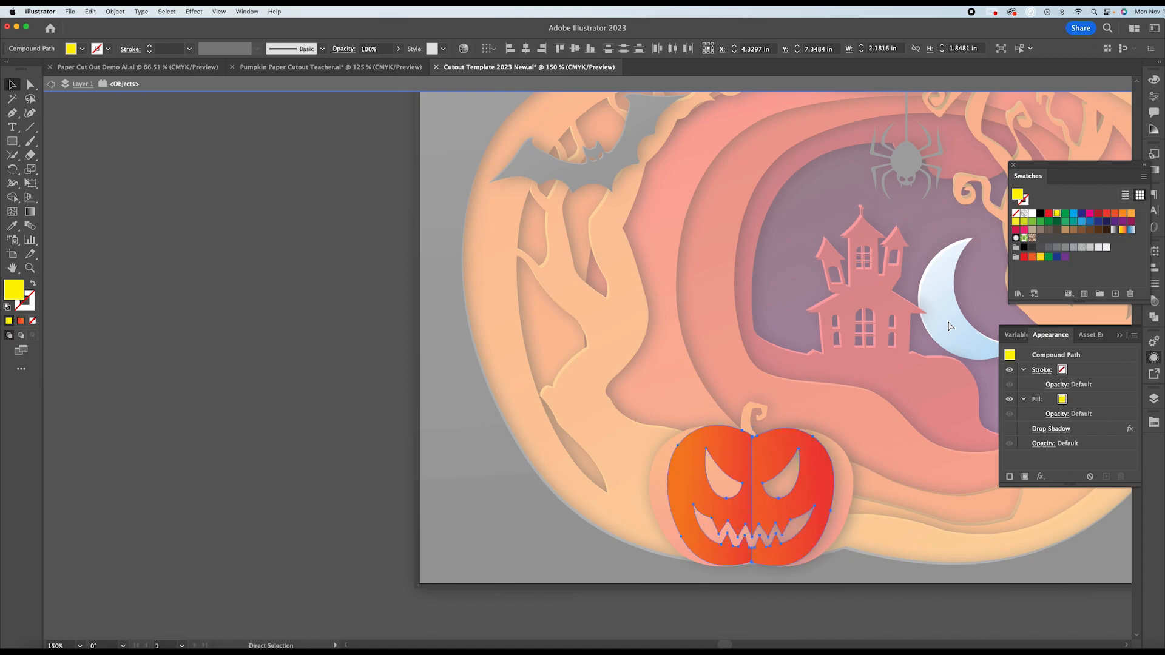
Offset the top copy of both front halves two nudges left and two nudges up, and fill it white.
key("Left")
key("Left")
key("Up")
key("Up")
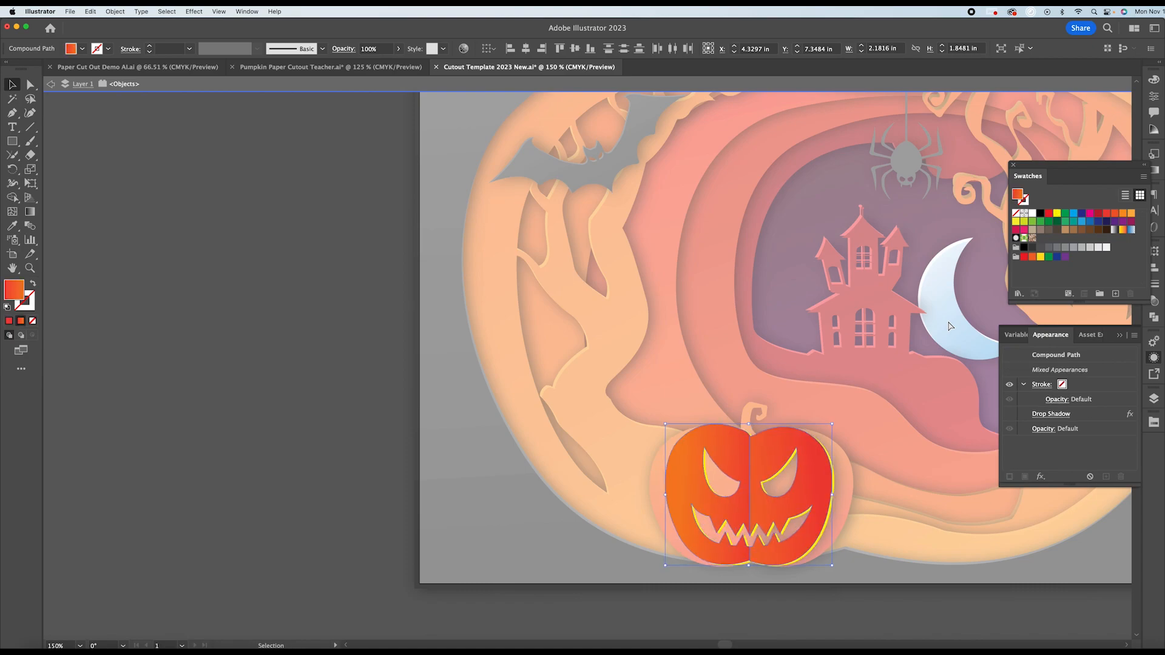
left_click(1032, 213)
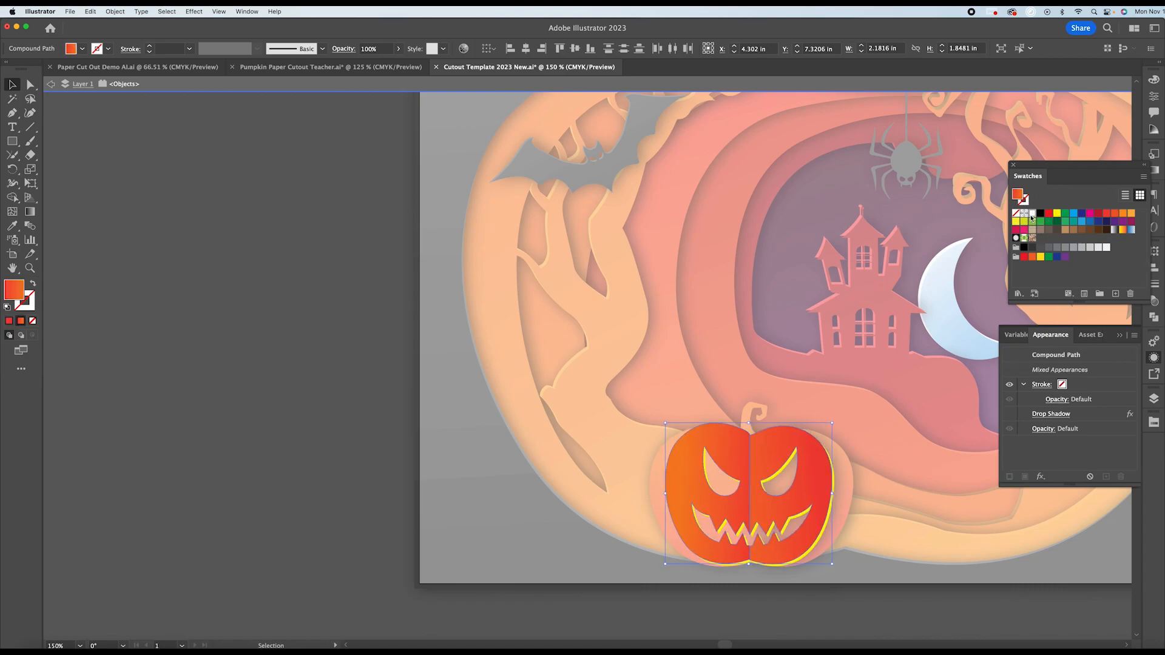
Select the white and yellow copies of both front halves together and remove their large overlapping areas and eye slivers with Shape Builder.
key("a")
key("super+equal")
key("super+equal")
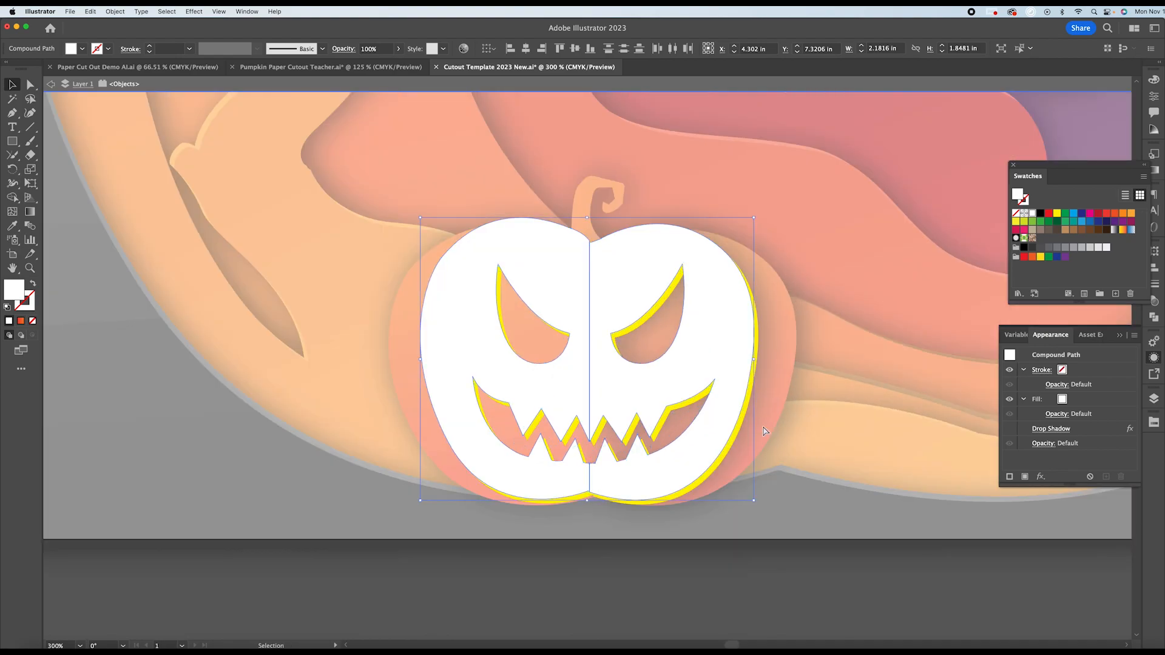
left_click(665, 423, "shift")
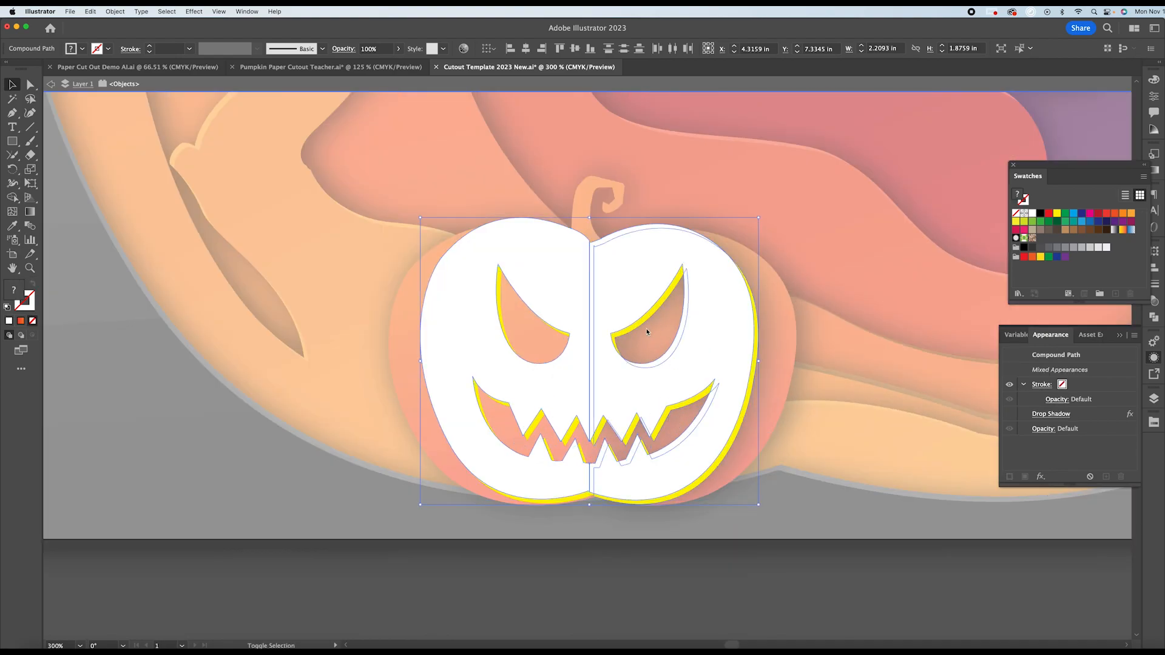
left_click(501, 296, "shift")
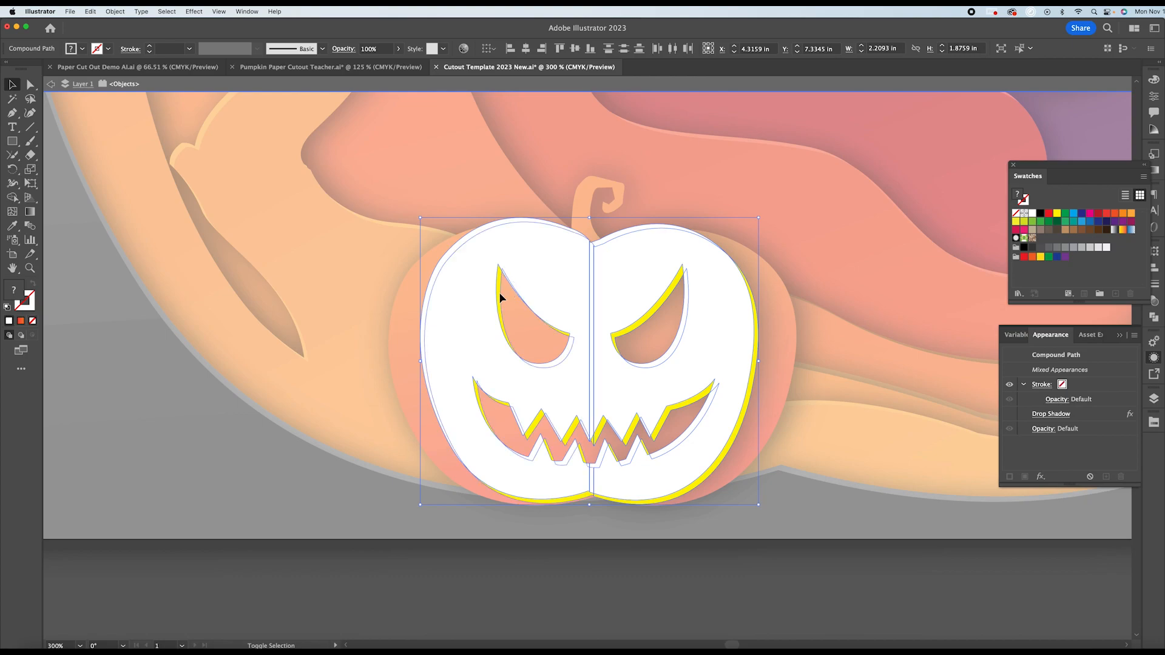
left_click(12, 197)
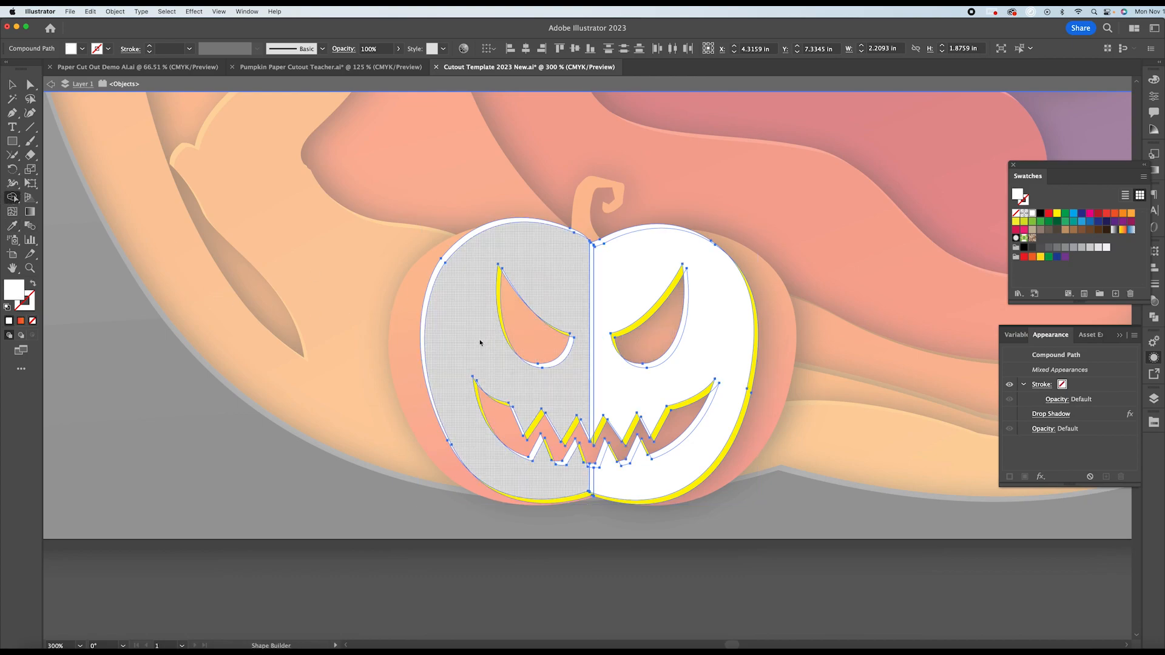
left_click_drag(471, 360, 494, 413)
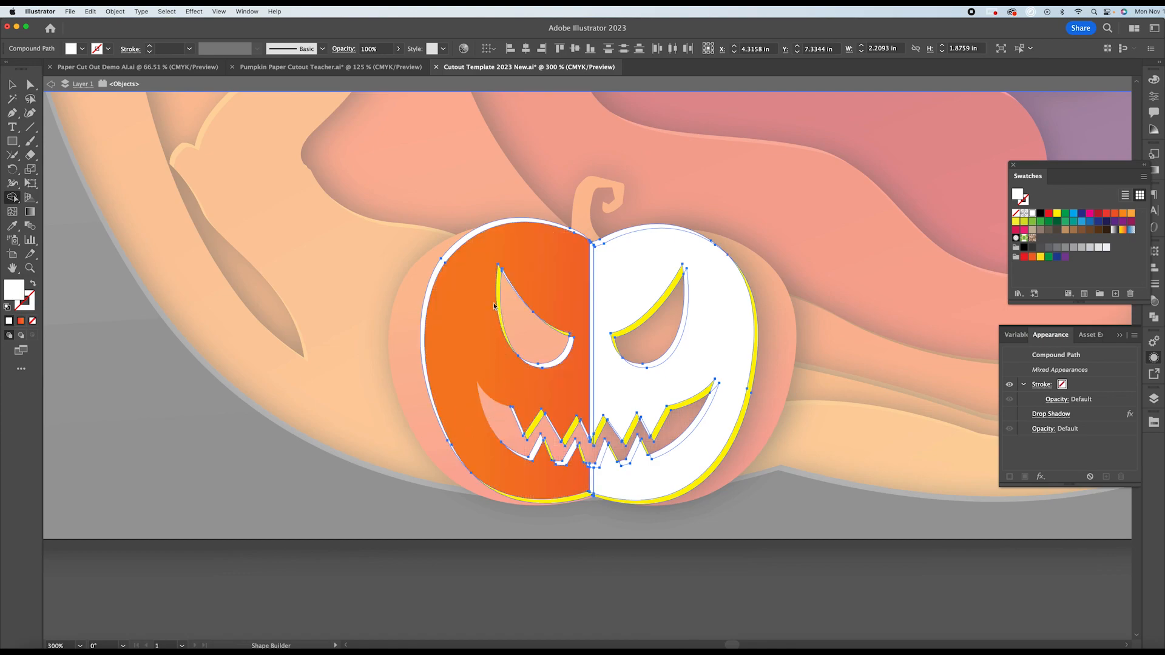
mouse_move(495, 307)
left_mouse_down()
mouse_move(509, 328)
mouse_move(548, 326)
mouse_move(568, 342)
left_mouse_up()
mouse_move(632, 311)
left_mouse_down()
mouse_move(708, 369)
mouse_move(738, 346)
mouse_move(723, 410)
left_mouse_up()
Remove the remaining yellow slivers around the mouth's teeth and along the left half's lower edge with Shape Builder.
left_click(670, 408, "alt")
left_click(631, 433, "alt")
left_click(639, 454, "alt")
left_click(600, 454, "alt")
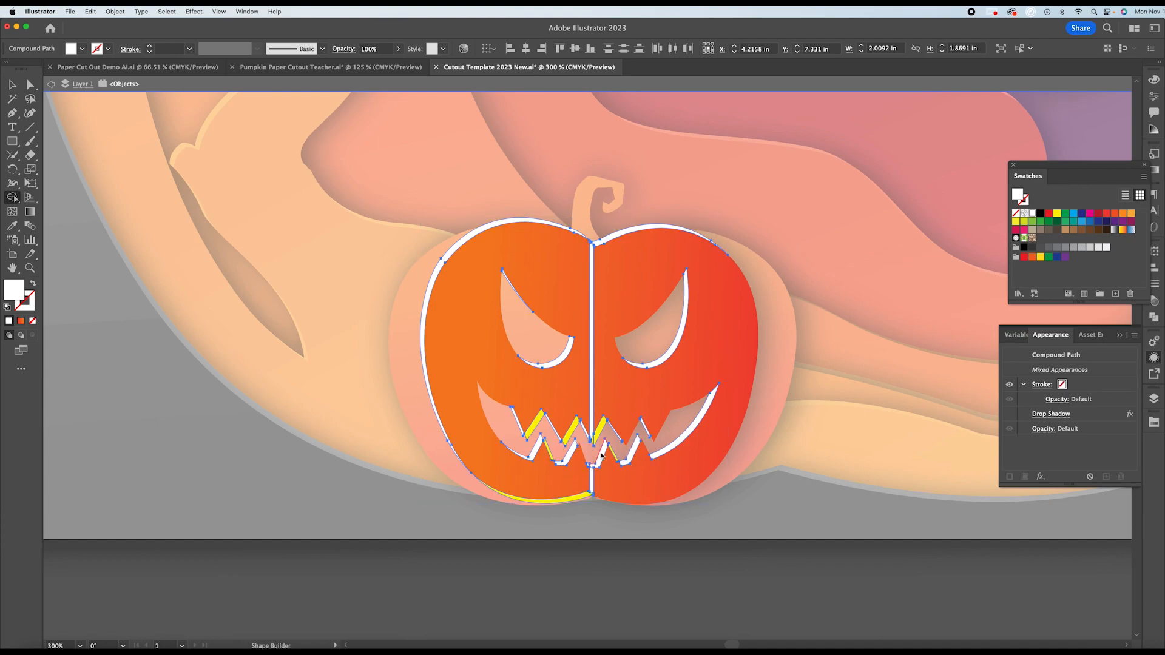
left_click(612, 455, "alt")
left_click(600, 428, "alt")
left_click(596, 448, "alt")
left_click(573, 429, "alt")
left_click(532, 423, "alt")
left_click(543, 443, "alt")
left_click(559, 497, "alt")
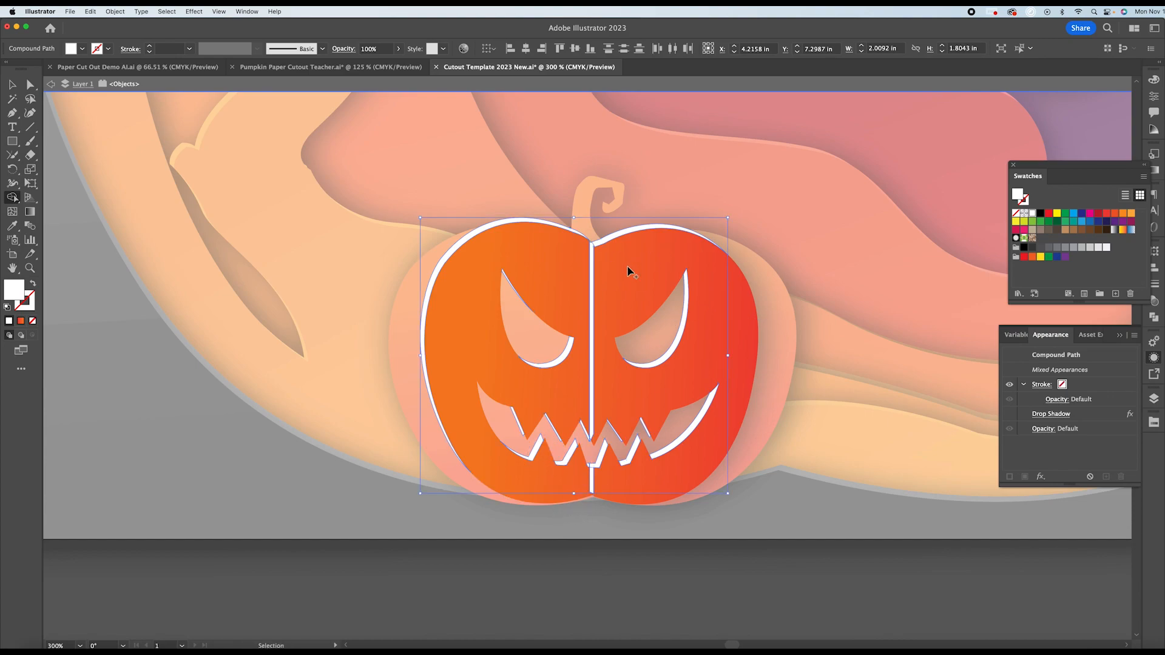
Cut the white highlights out of the isolated halves and turn on the left front half's drop shadow.
key("super+shift+a")
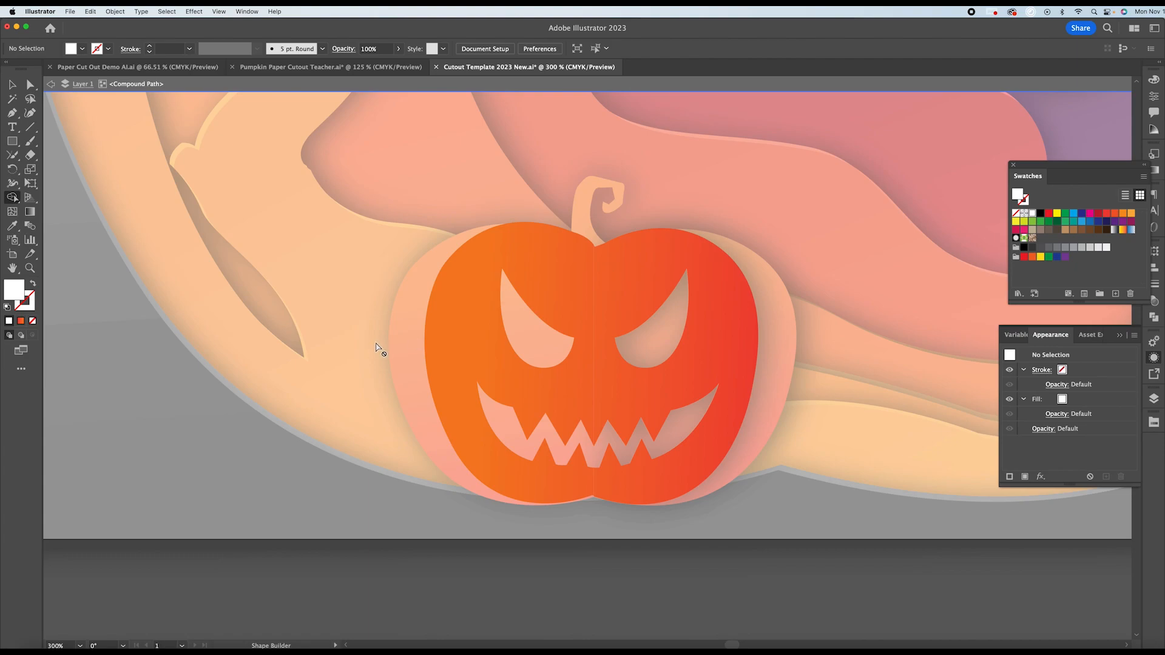
left_click(10, 85)
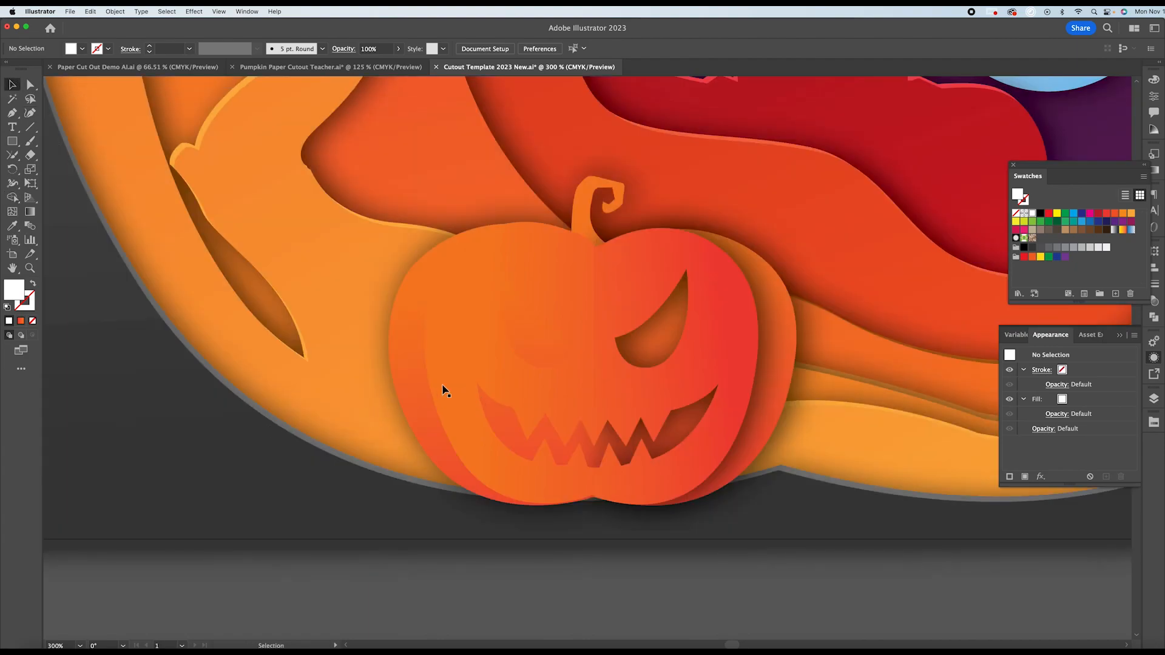
left_click(480, 355)
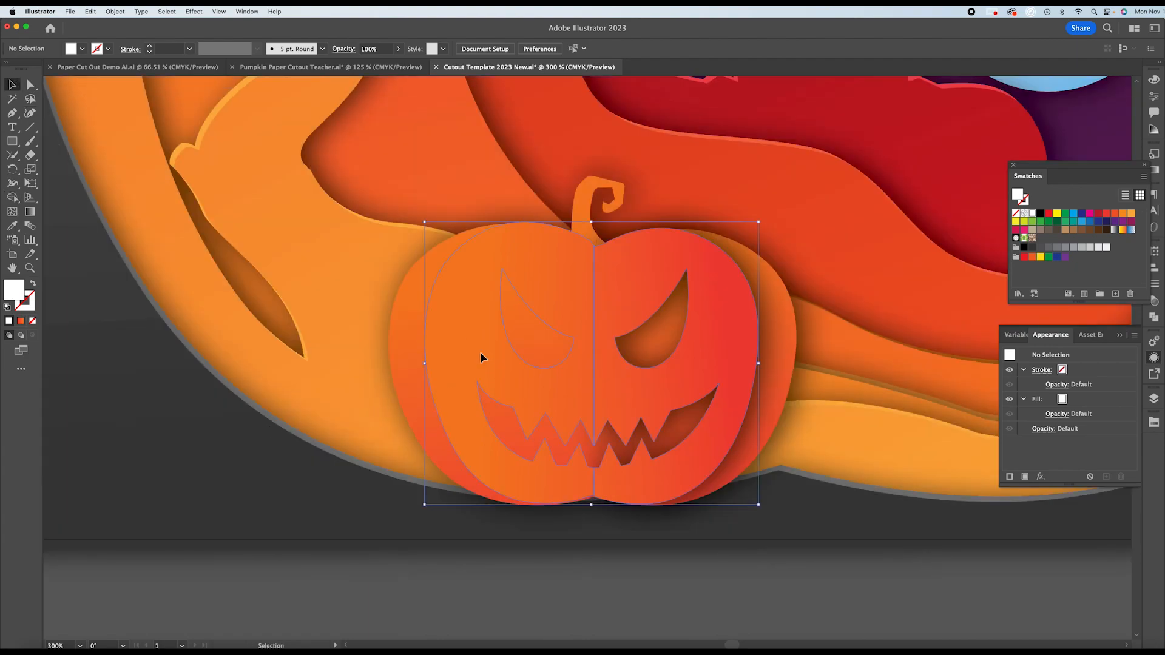
double_click(465, 388)
left_click(465, 389)
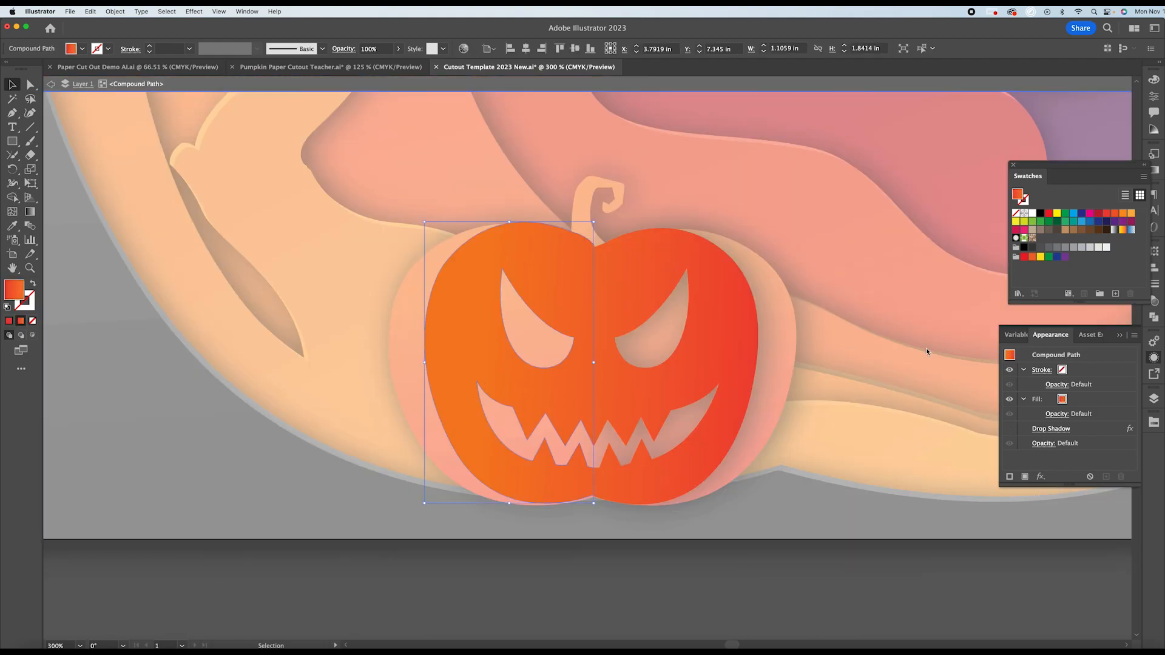
left_click(1010, 430)
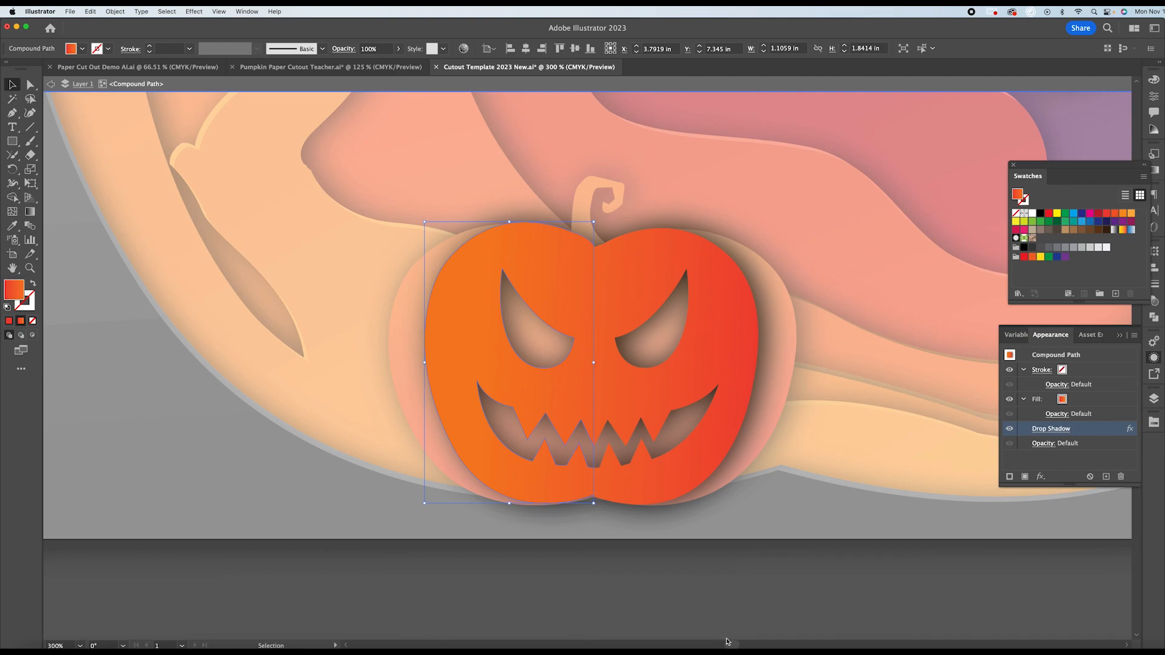
double_click(708, 601)
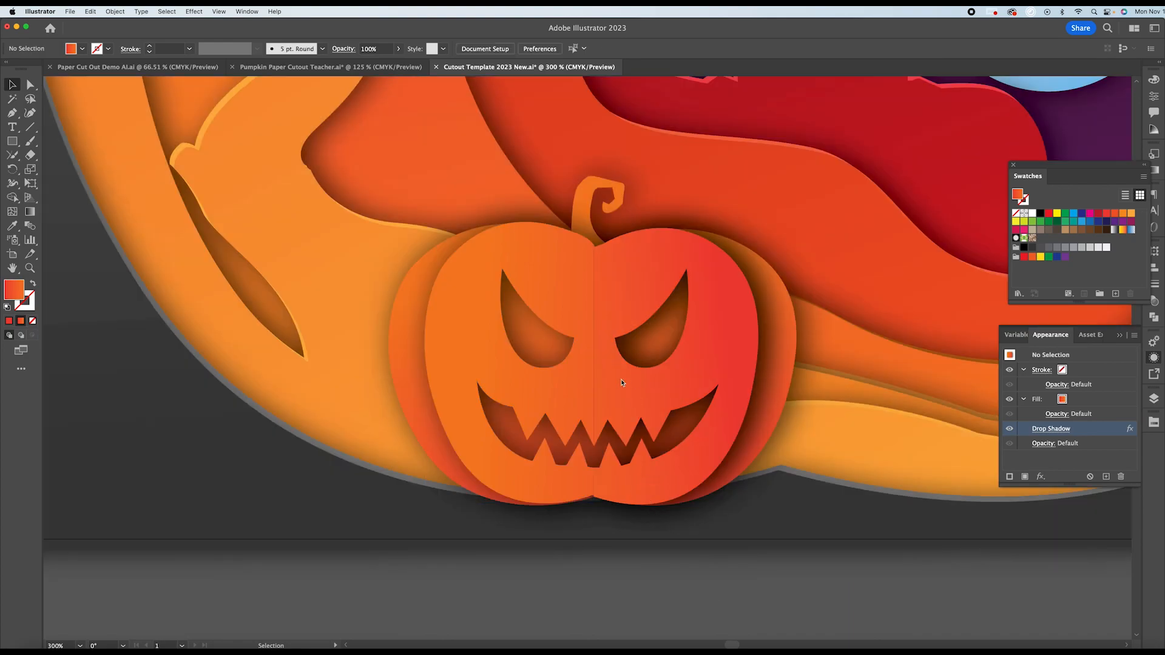
Place the white highlights back in front of the jack-o'-lantern and nudge them to X 4.2297 in, Y 7.3264 in.
key("a")
key("v")
left_click(615, 373)
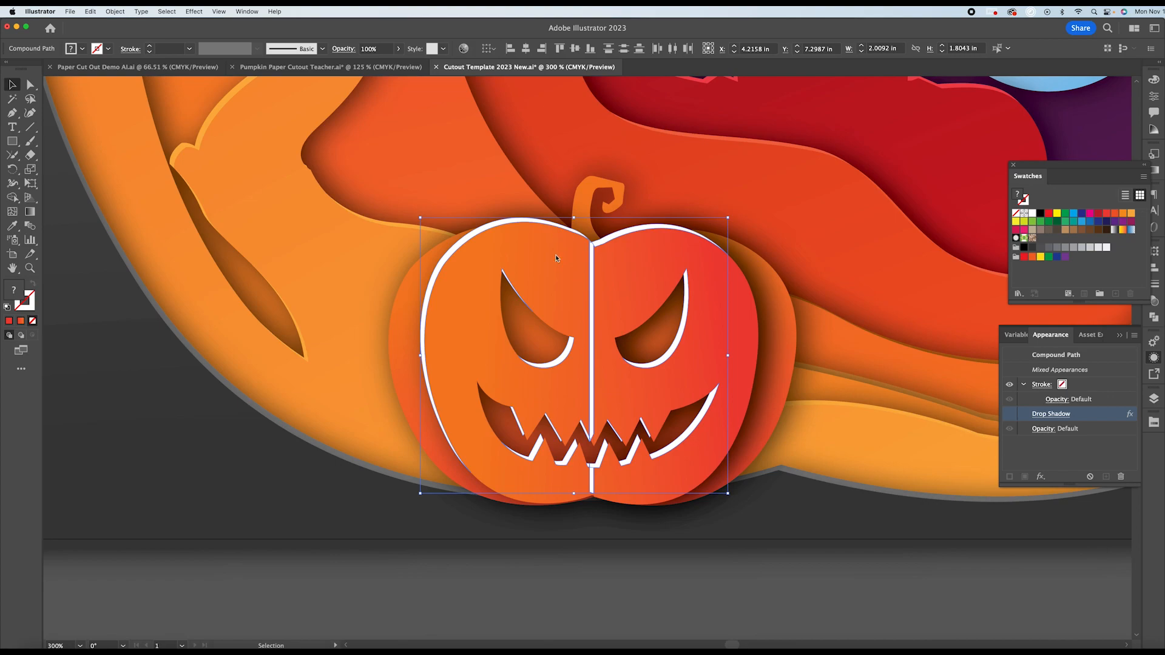
left_click_drag(555, 256, 556, 259)
key("Right")
key("Down")
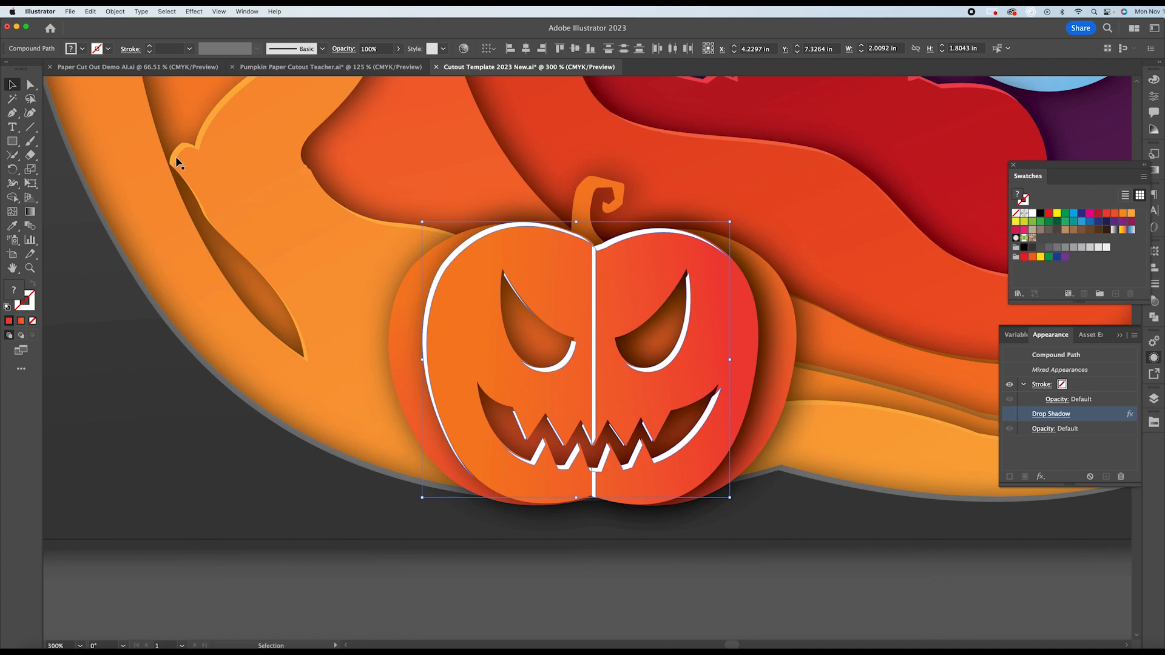
Recolor the jack-o'-lantern's white edge highlights with a flat light orange.
left_click(13, 225)
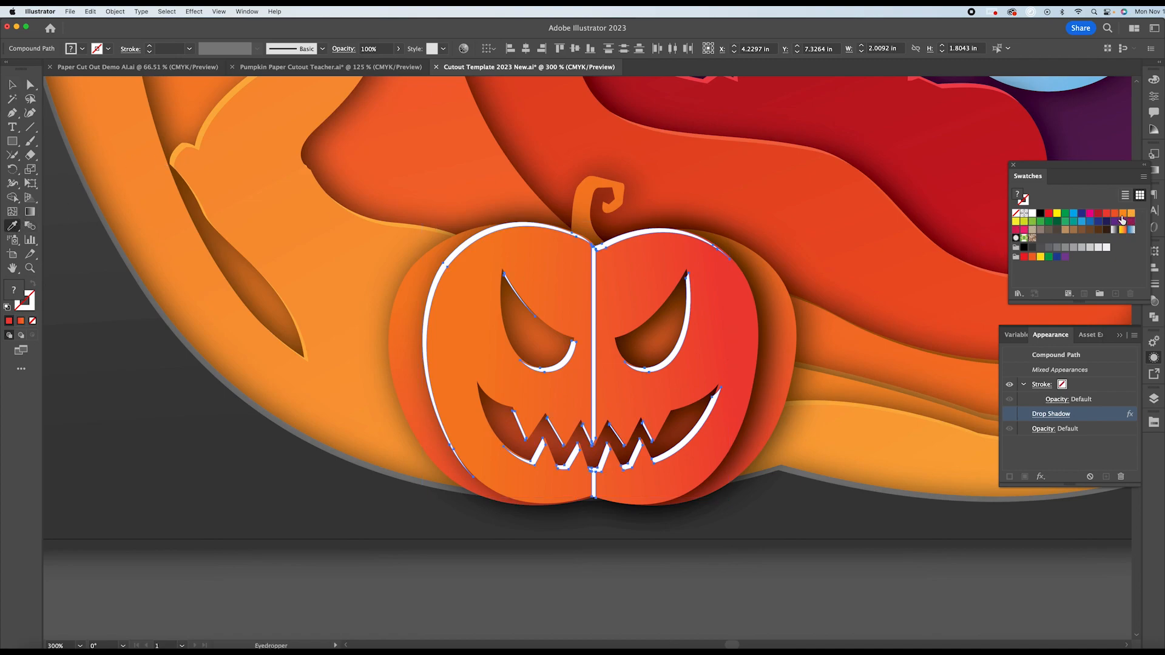
left_click(1122, 213)
left_click(12, 85)
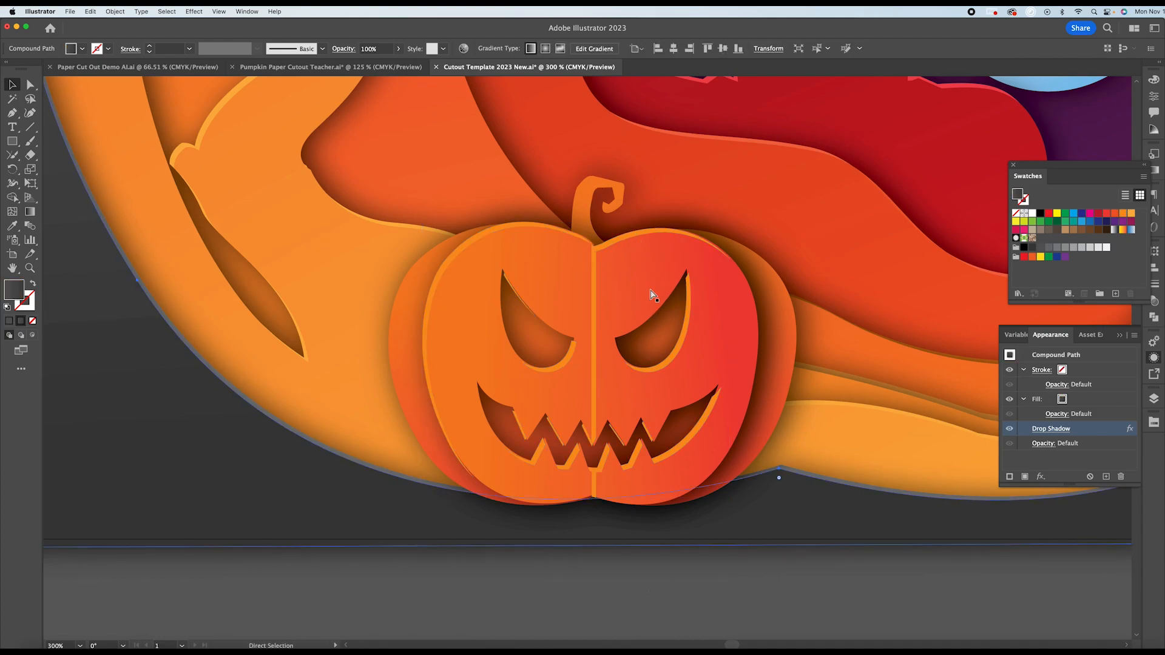
Review the whole pumpkin illustration at 66.67% and at 100% with nothing selected.
key("super+0")
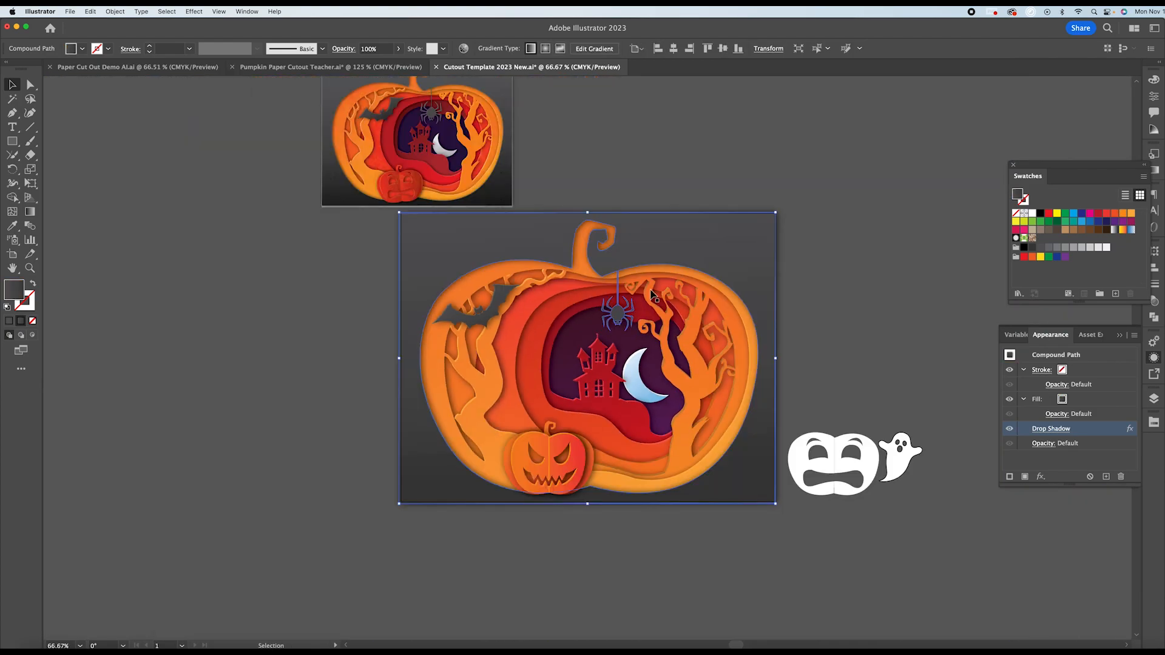
scroll(650, 292, "down", 2)
scroll(654, 355, "up", 3)
left_click(801, 336)
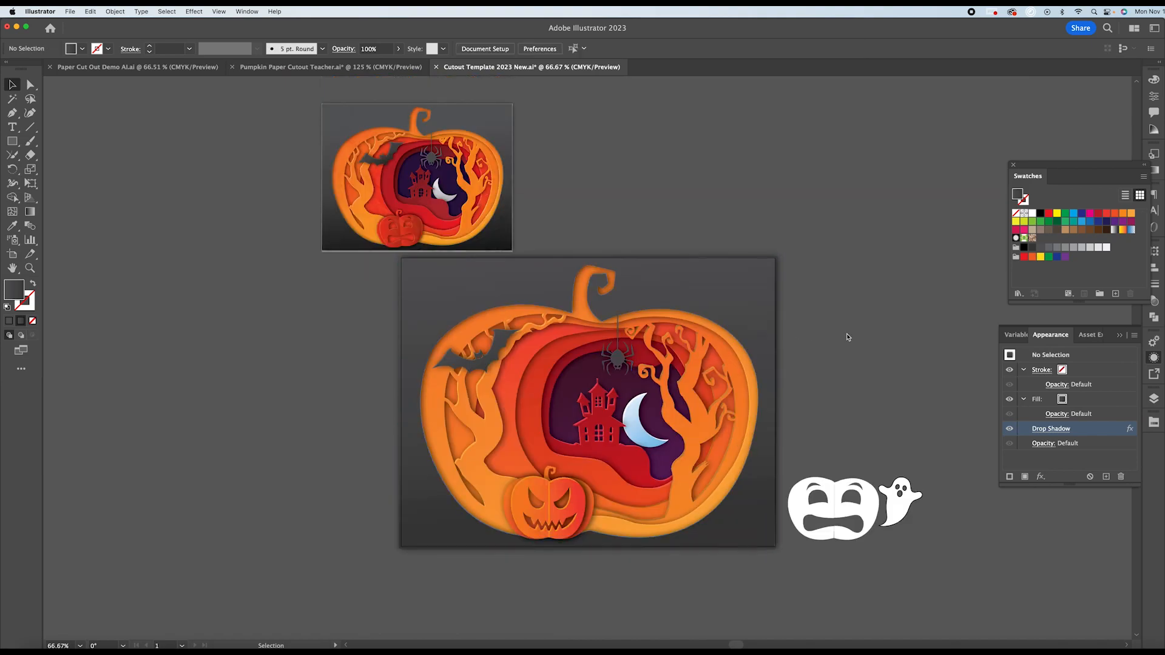
scroll(848, 337, "down", 3)
scroll(848, 338, "up", 1)
key("super+1")
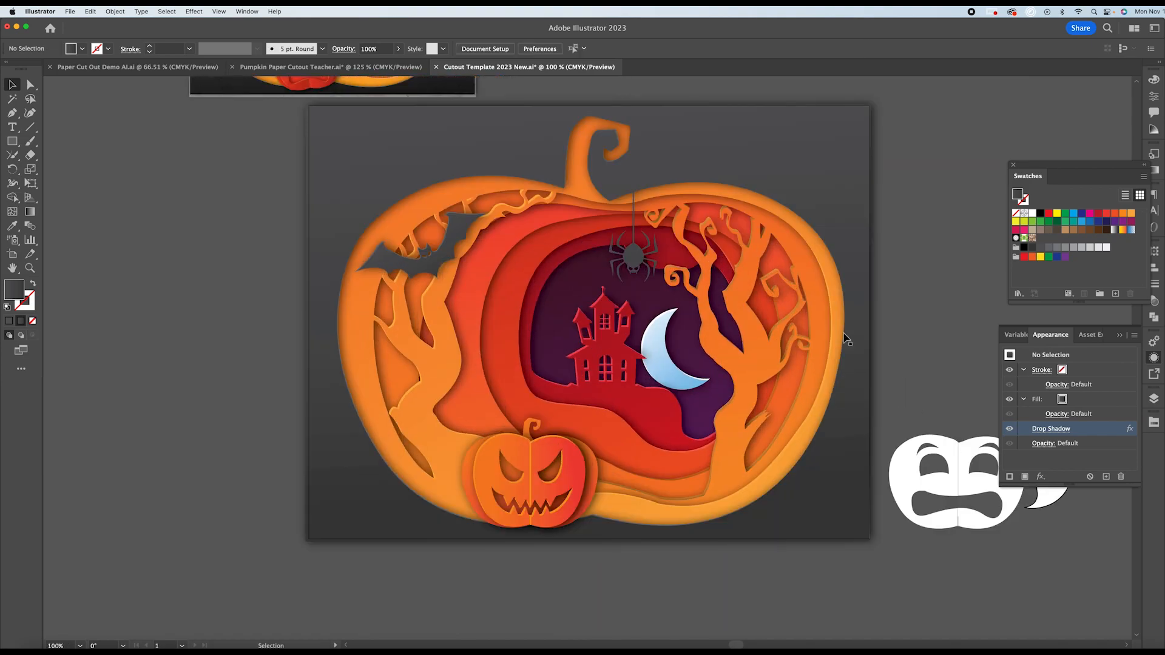
scroll(782, 326, "down", 2)
scroll(781, 327, "up", 3)
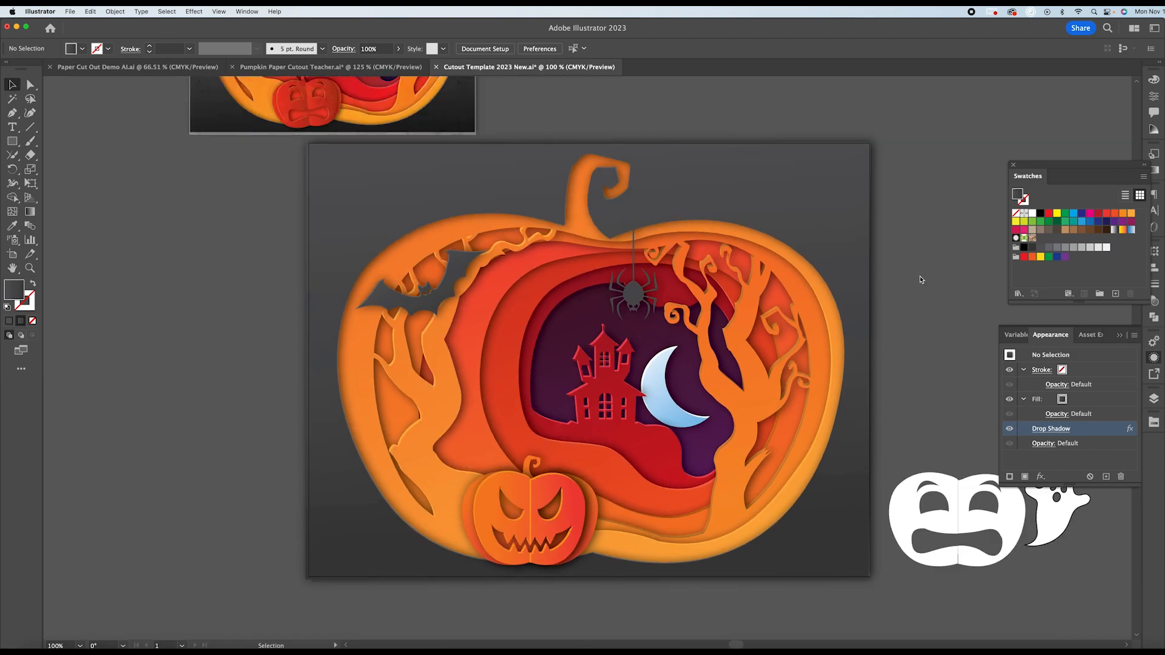
Examine the tree layer and the orange ring layer behind it by selecting each to see its shape and edges.
left_click(750, 301)
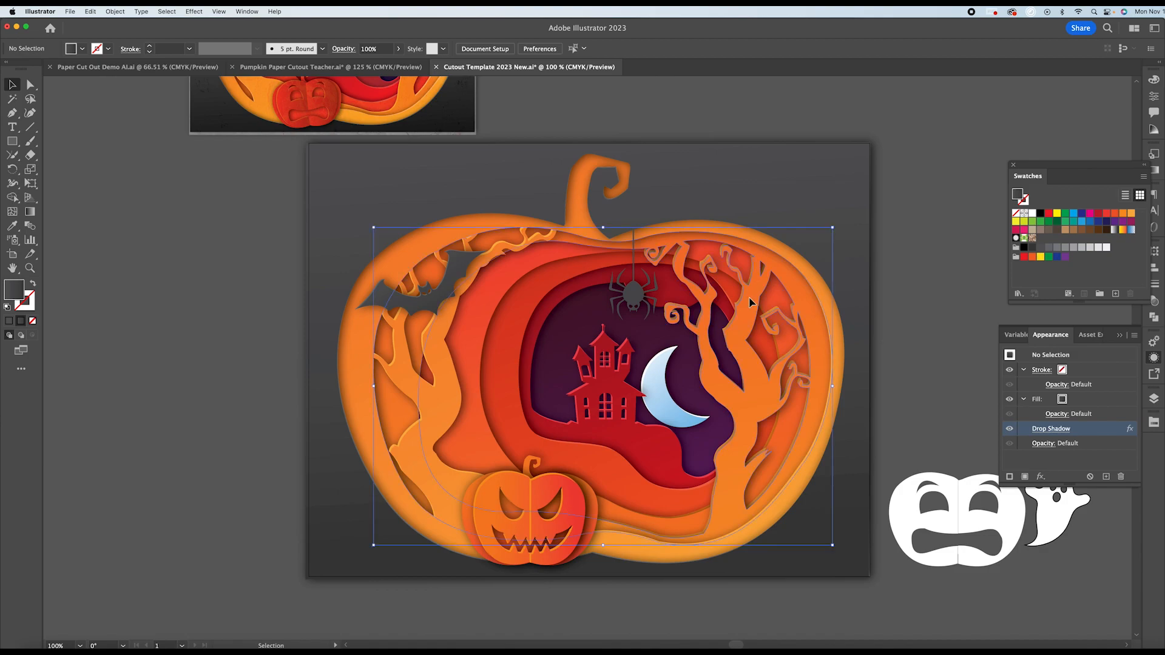
key("a")
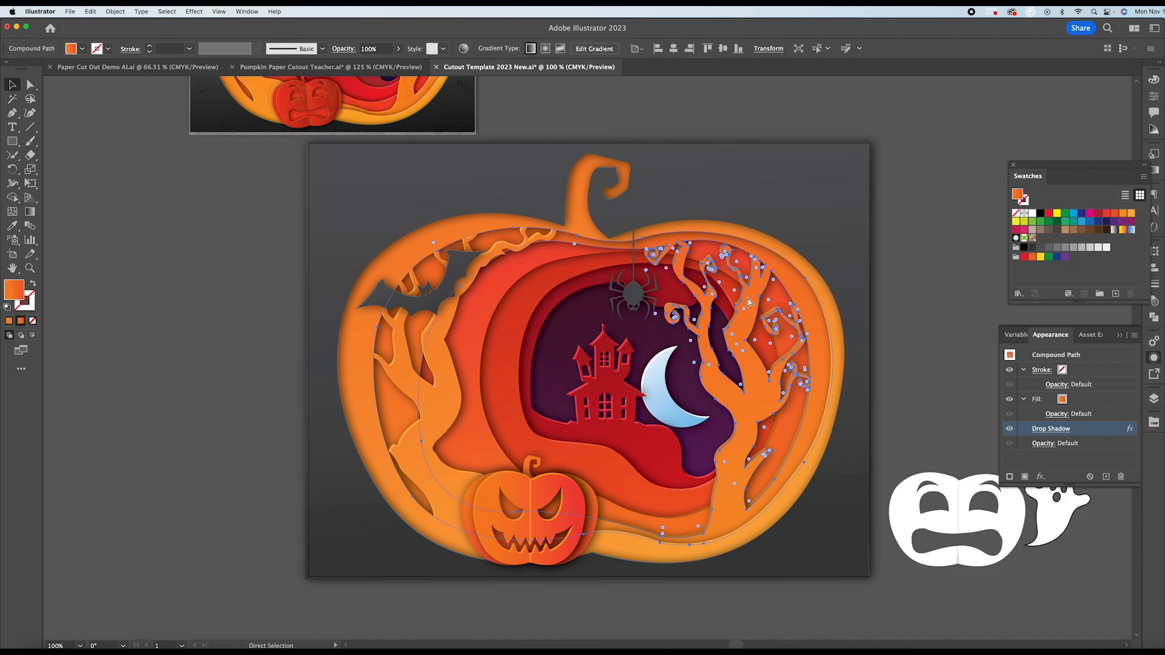
key("v")
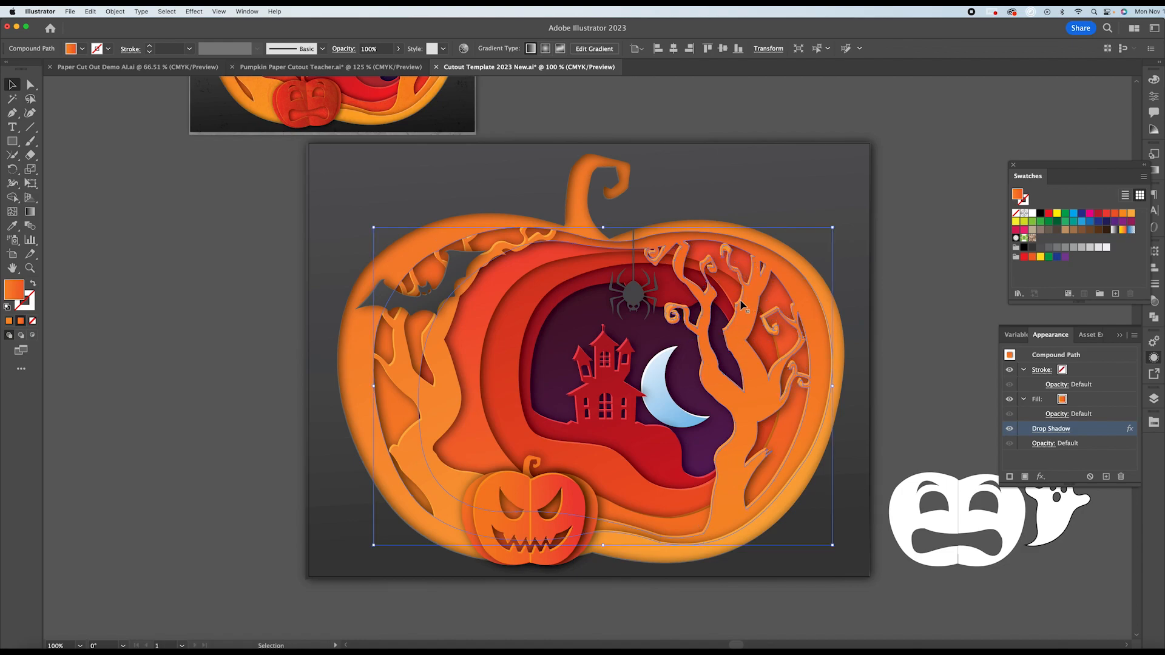
left_click(942, 278)
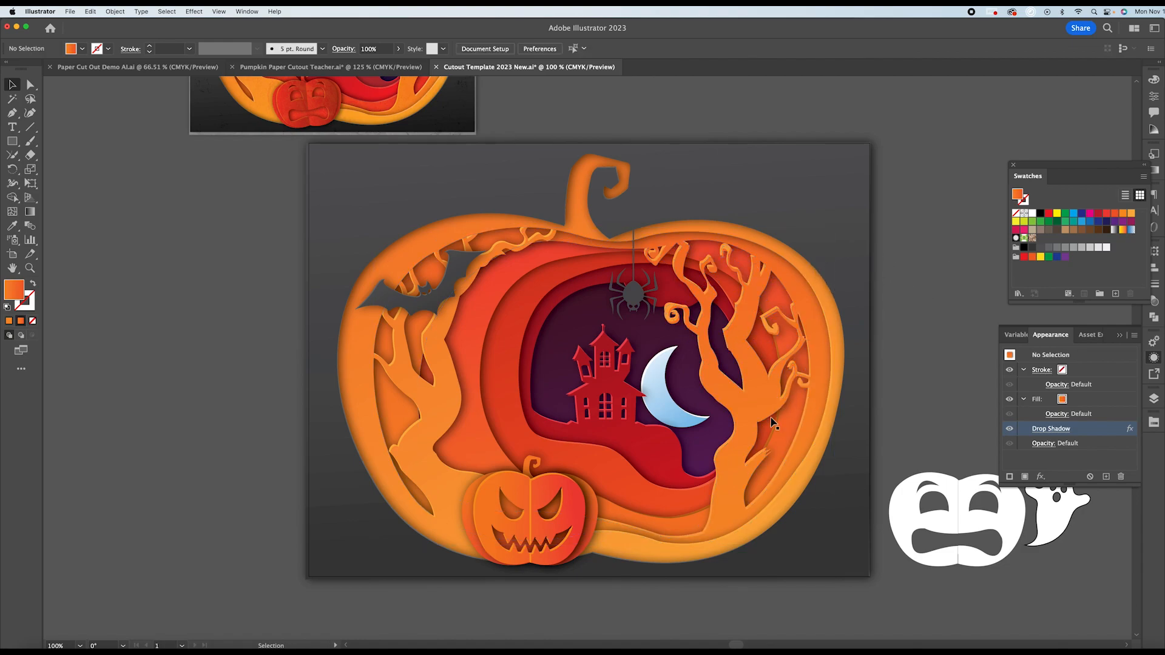
left_click(700, 522)
left_click(705, 525, "shift")
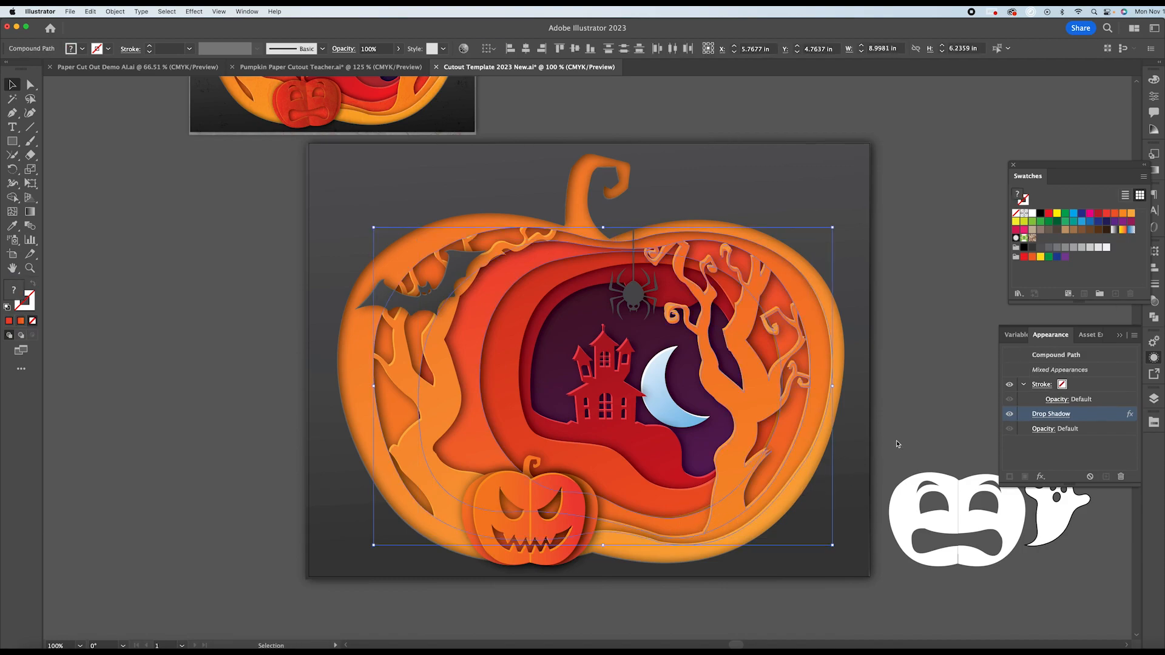
left_click(710, 521)
key("a")
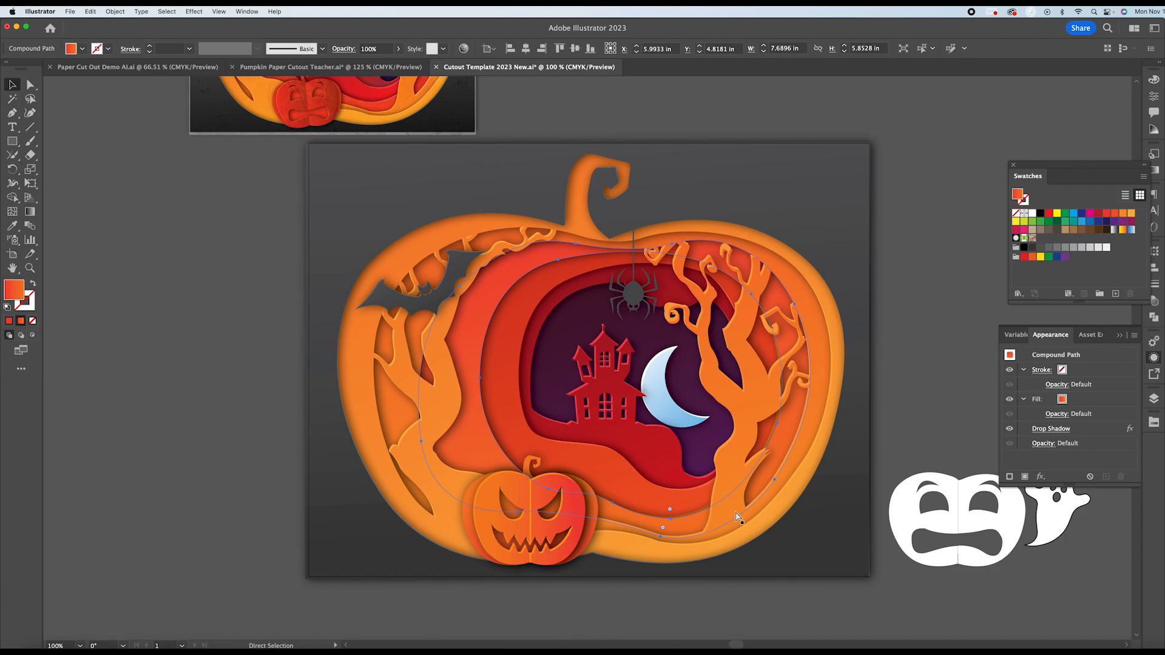
key("v")
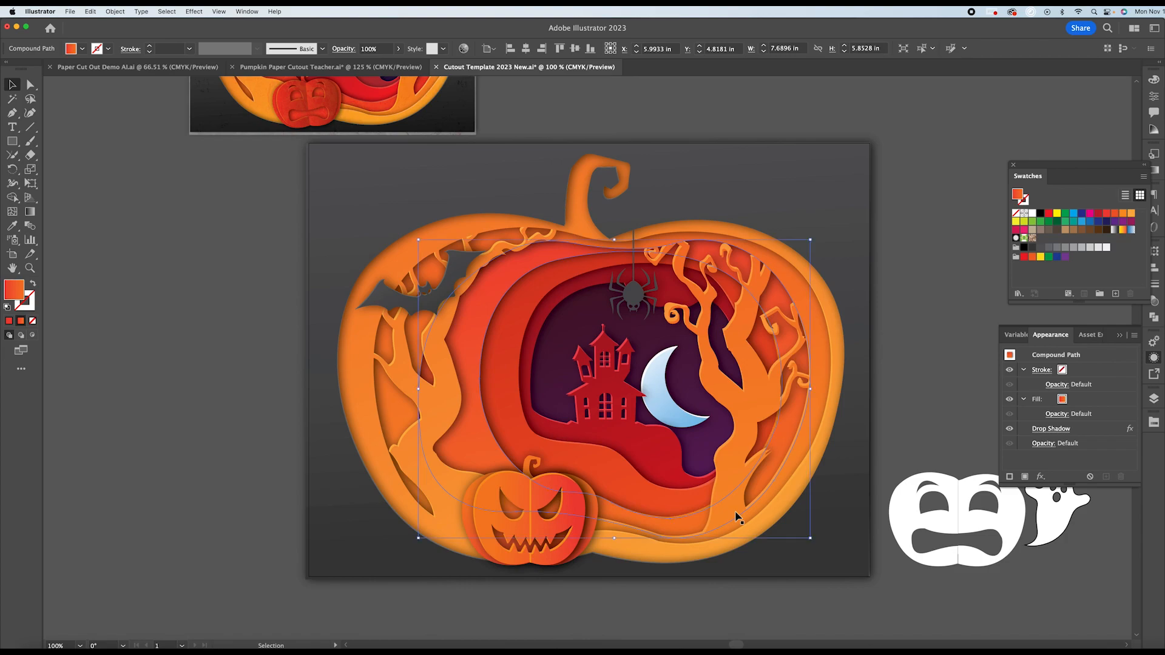
left_click(918, 328)
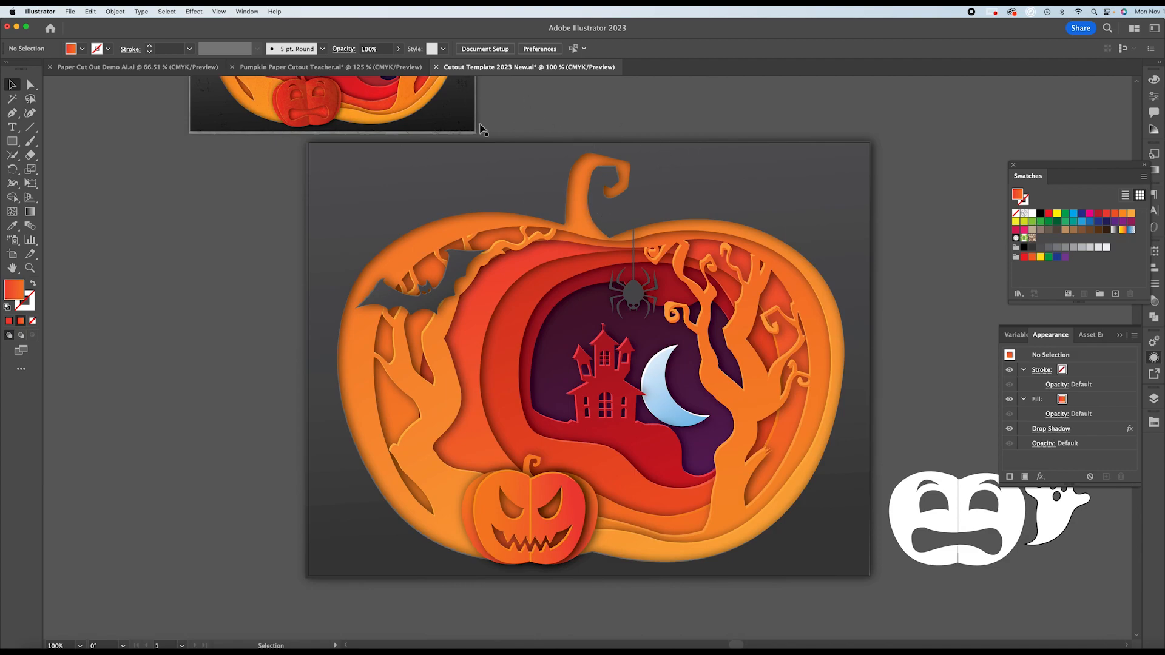
Place the image texture 1.jpg from the Downloads folder as a linked file at full size over the artwork.
left_click(70, 11)
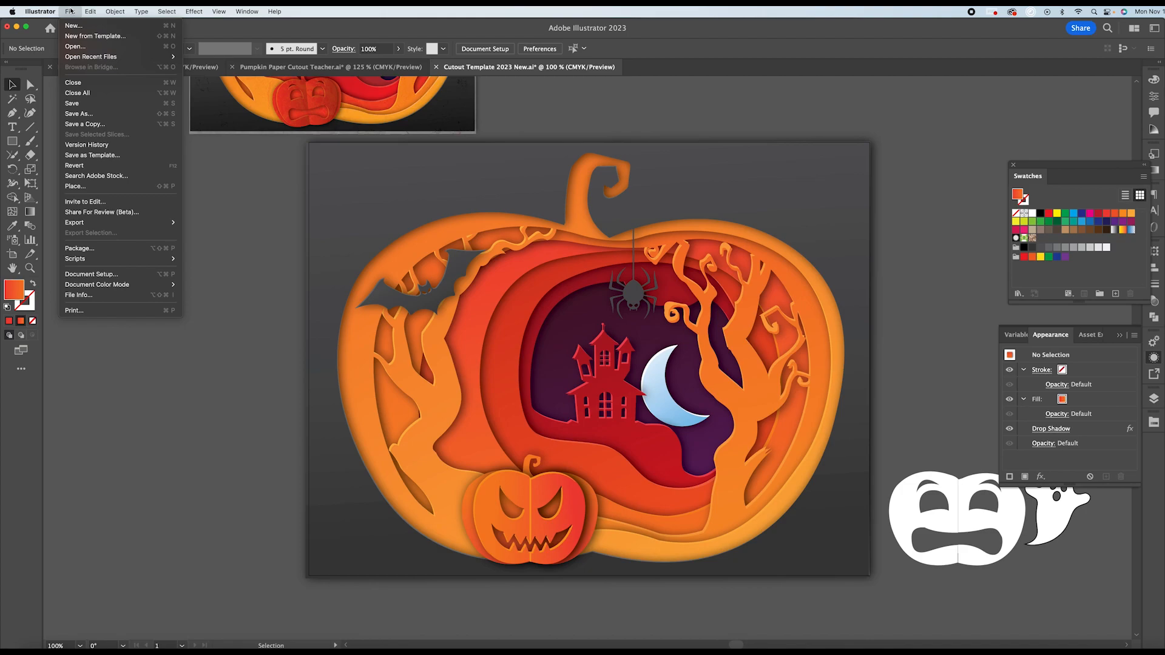
left_click(509, 171)
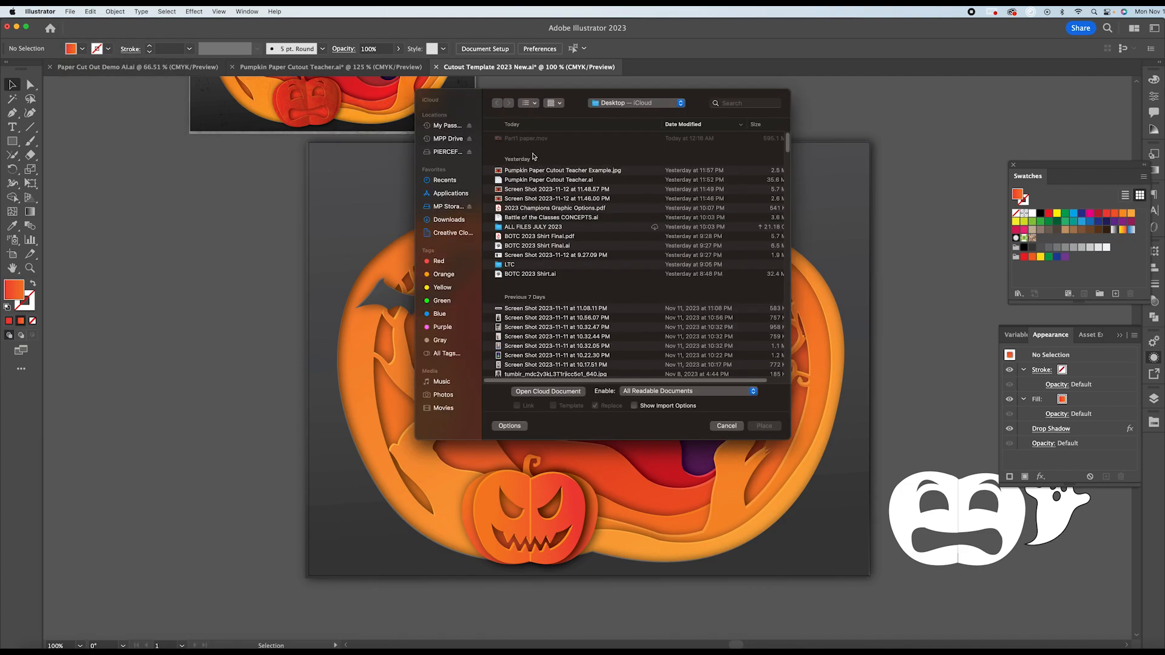
left_click(446, 220)
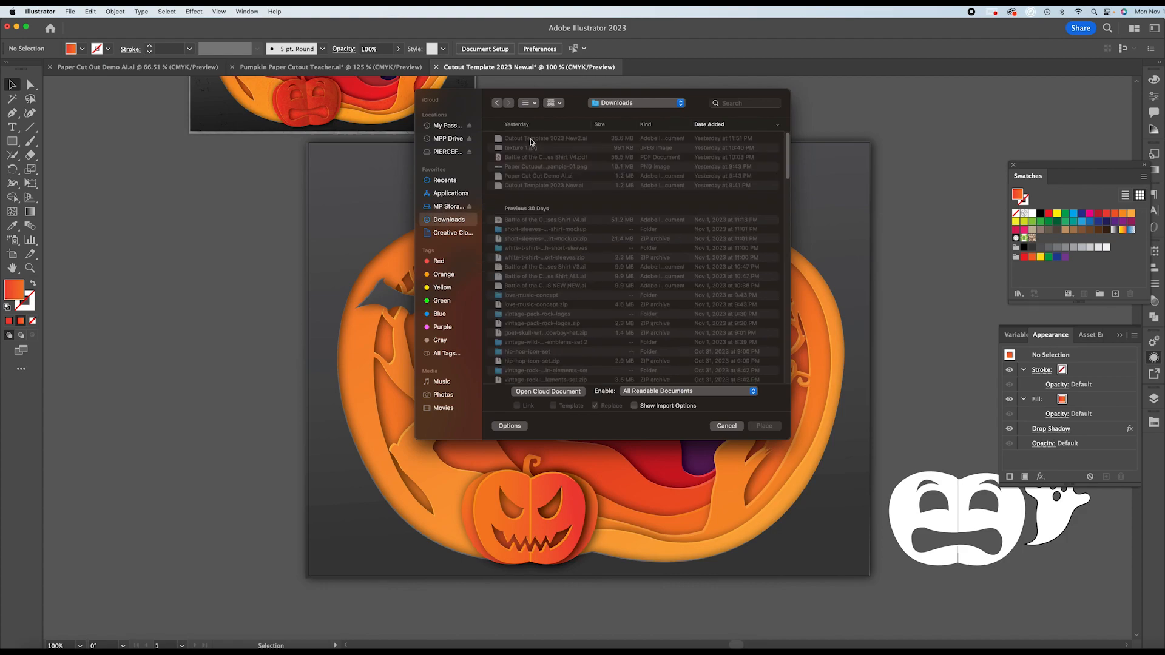
left_click(519, 148)
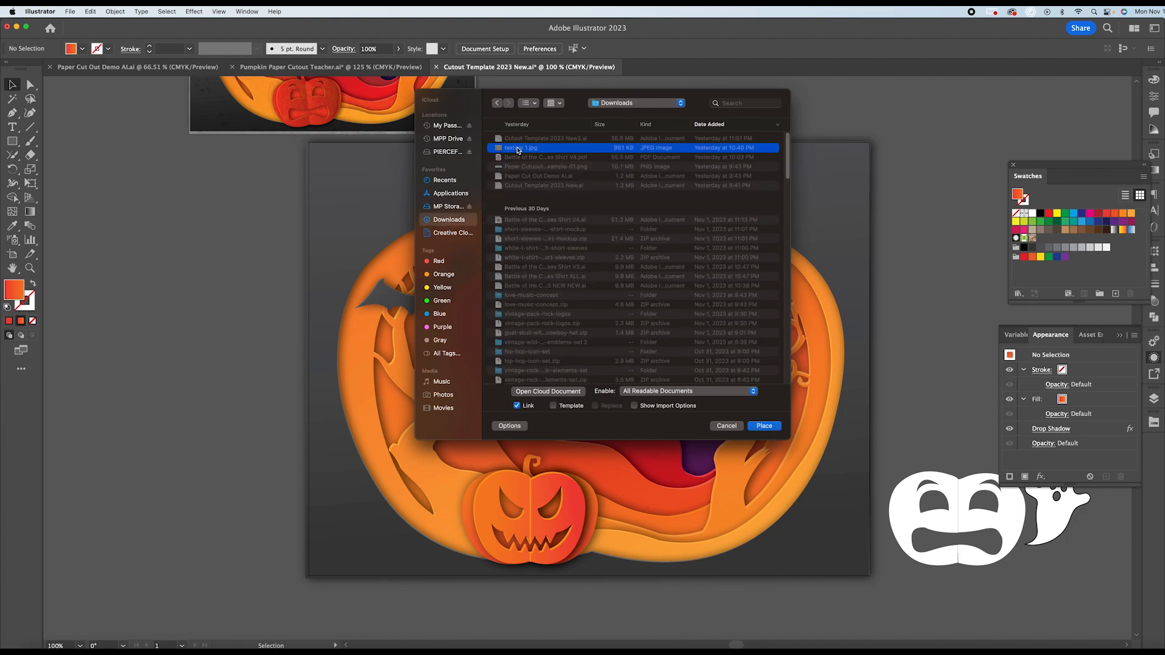
left_click(765, 426)
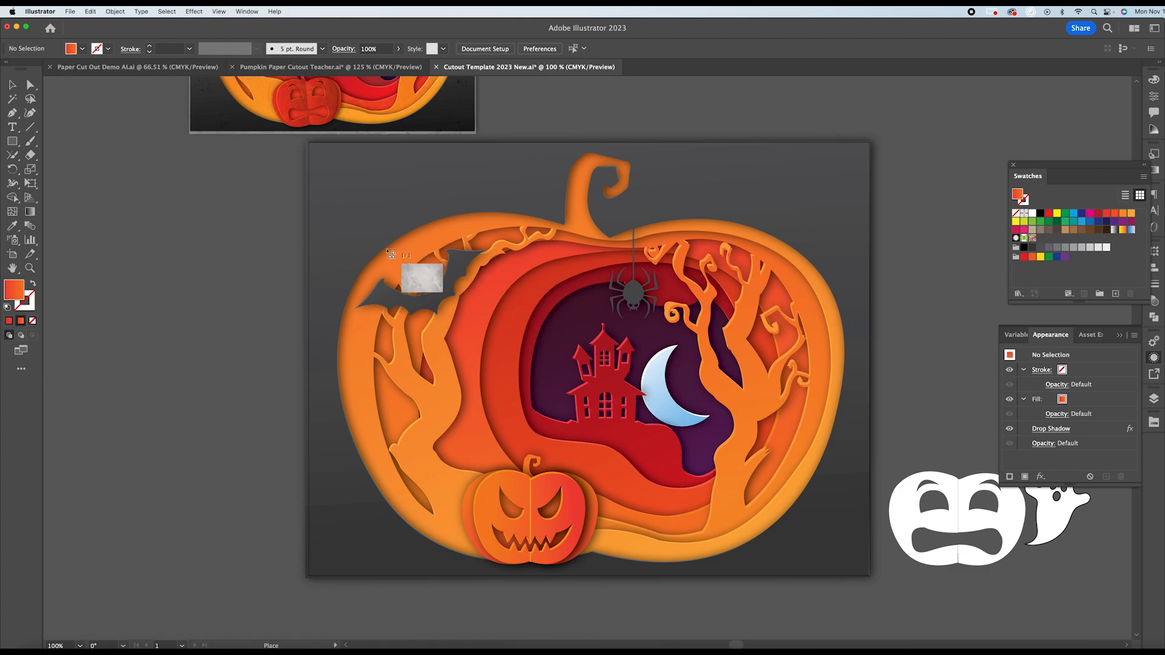
left_click(242, 169)
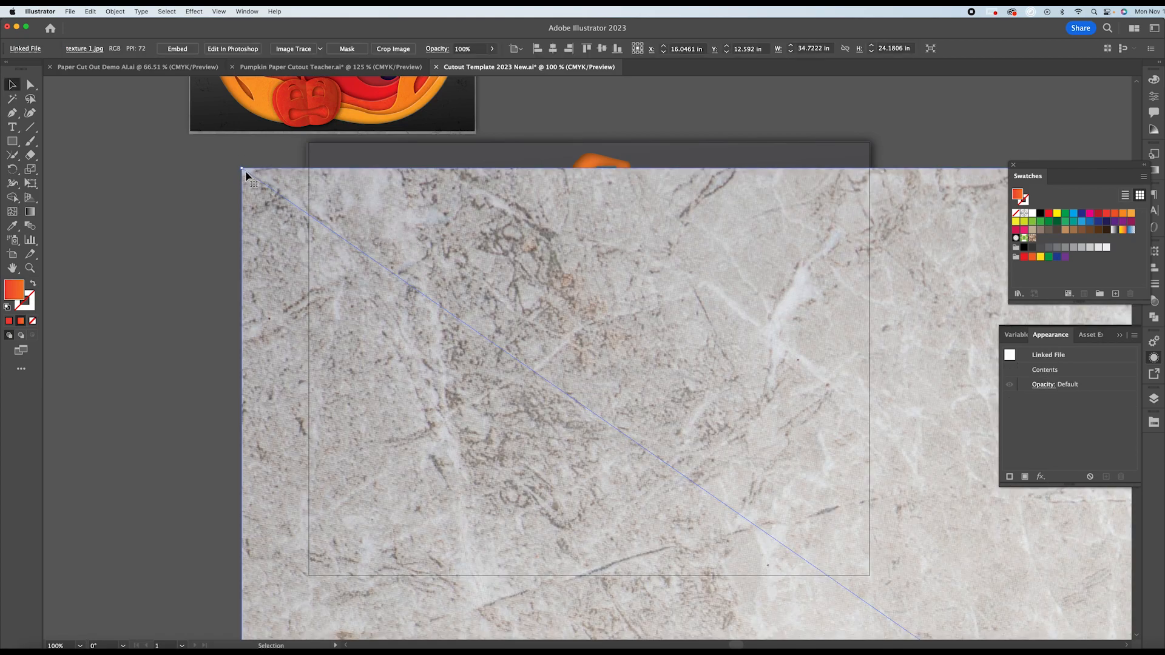
Scale down and reposition the texture image to just cover the whole artboard, about 11.09 by 8.61 in.
left_click_drag(242, 169, 781, 542)
left_click_drag(890, 565, 375, 159)
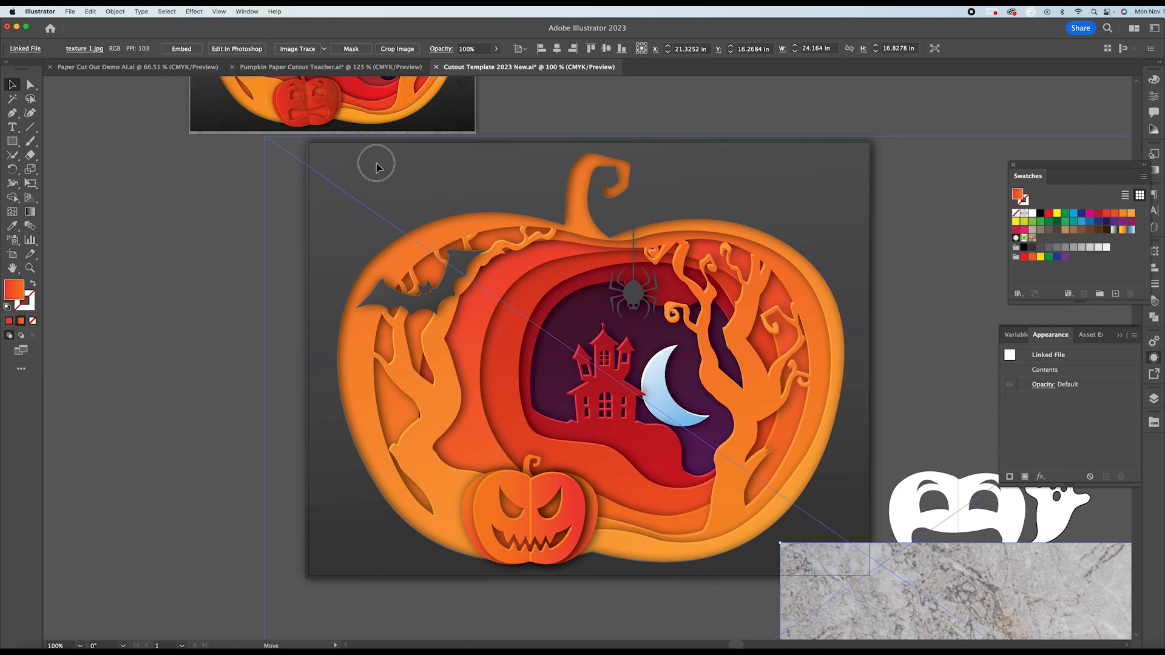
left_click_drag(264, 139, 842, 539)
left_click_drag(945, 584, 406, 176)
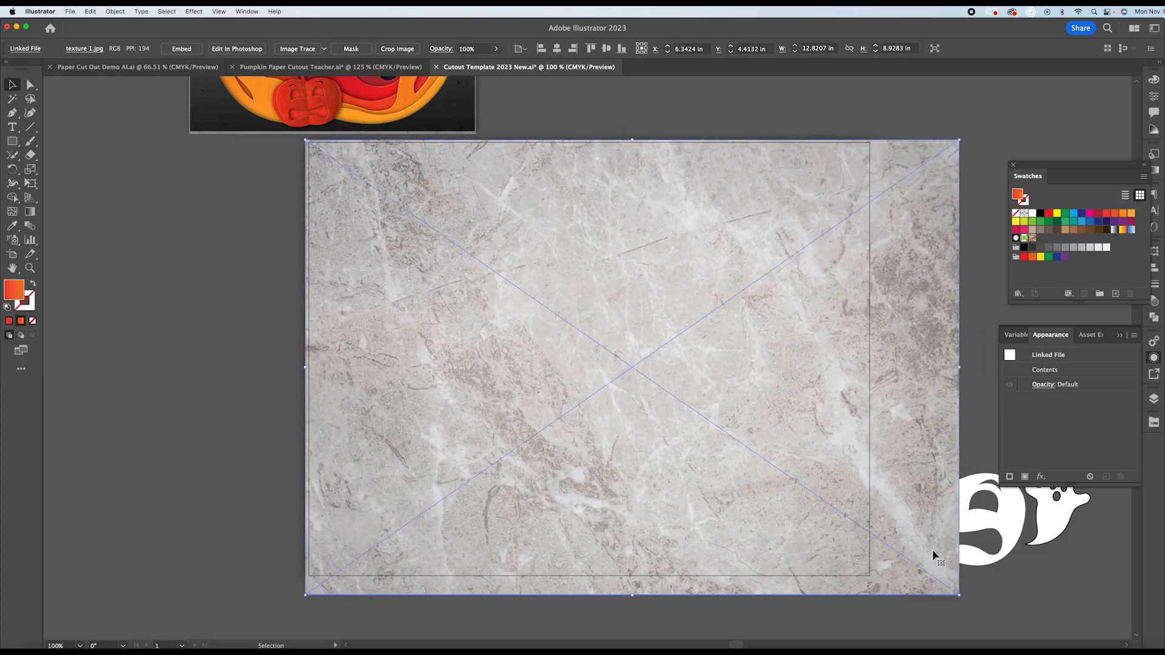
left_click_drag(958, 594, 872, 578)
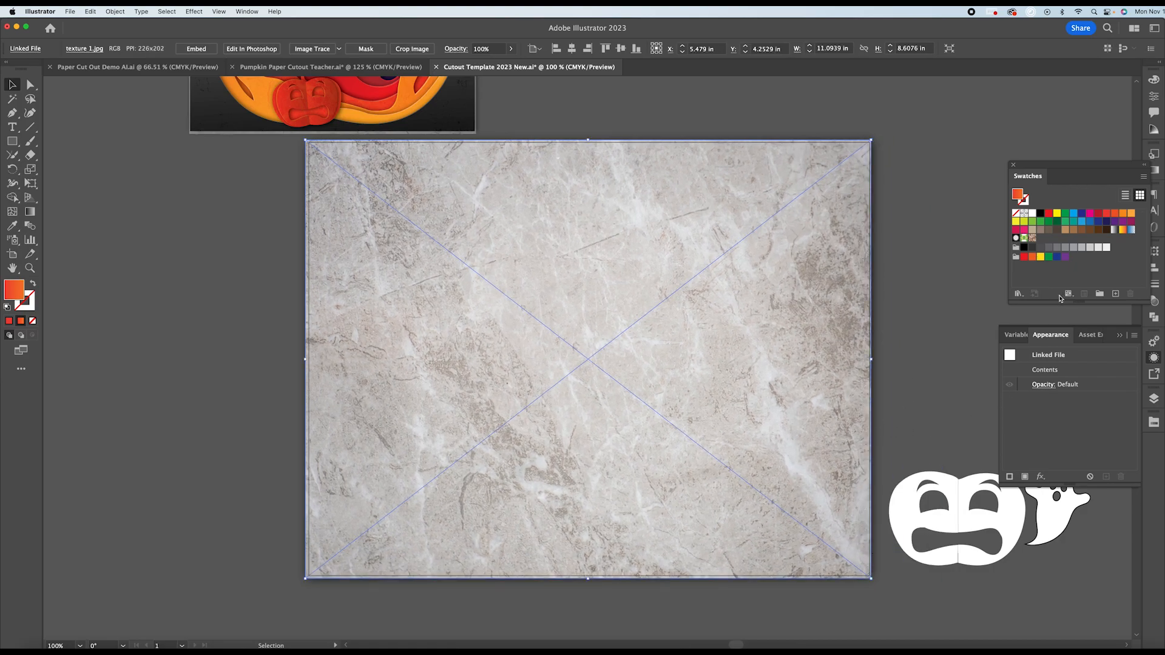
Blend the texture image into the artwork with the Multiply mode and reduce its opacity to 50%.
left_click(1155, 306)
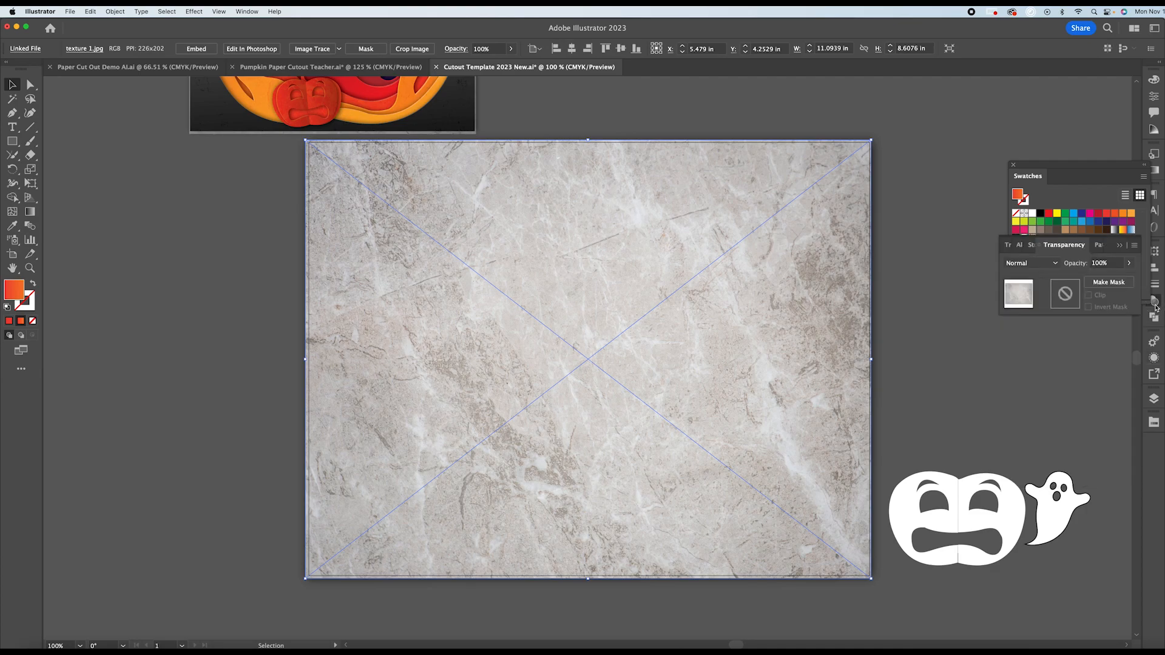
left_click_drag(1081, 186, 1059, 105)
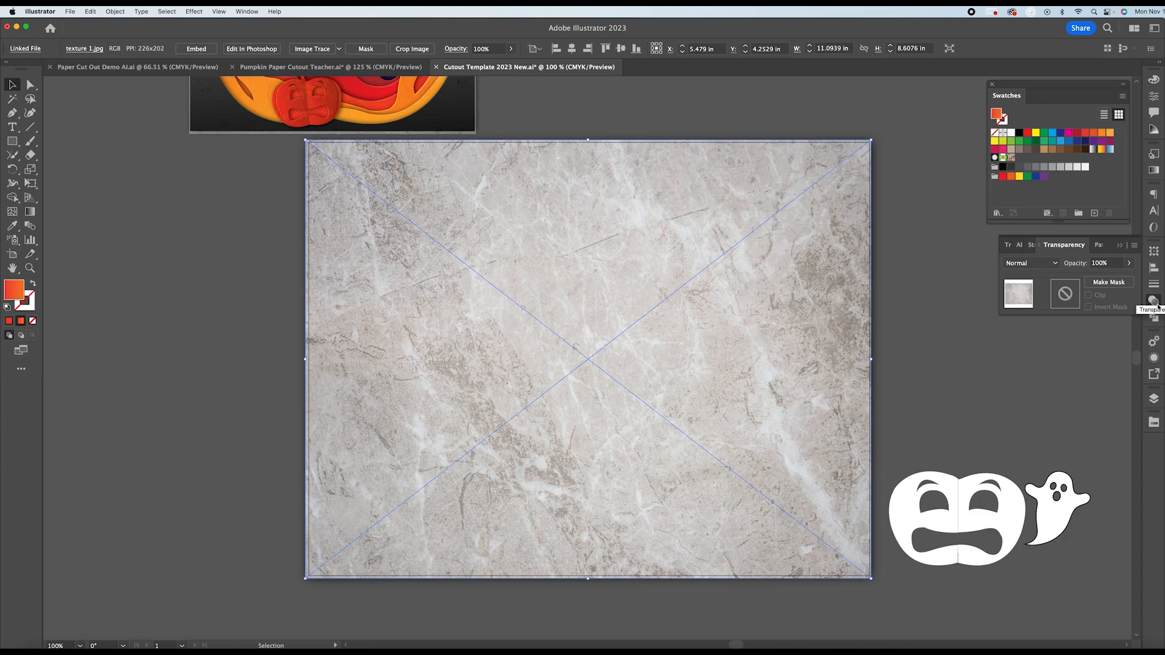
left_click(1027, 266)
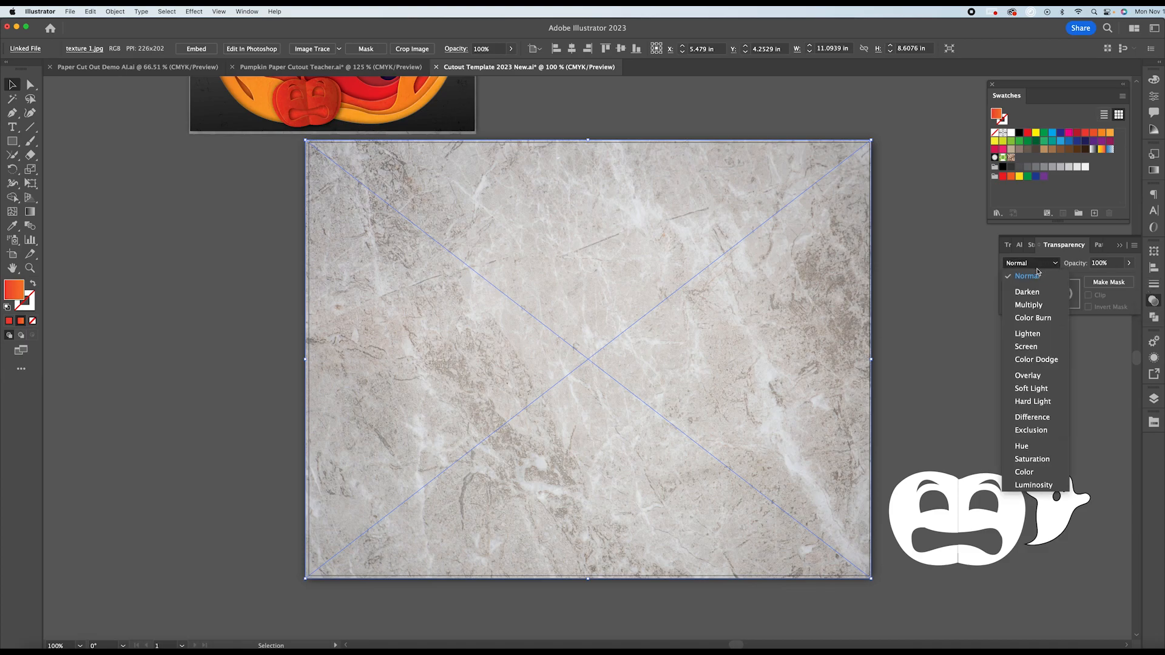
left_click(1031, 305)
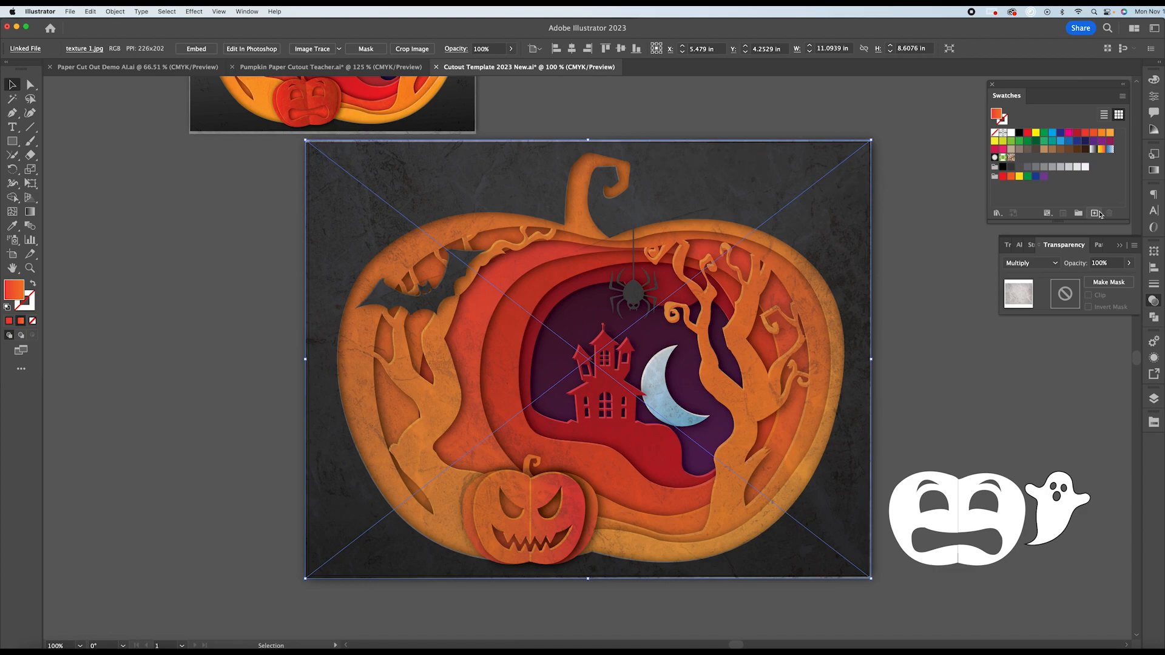
left_click(1129, 263)
left_click_drag(1127, 278, 1105, 280)
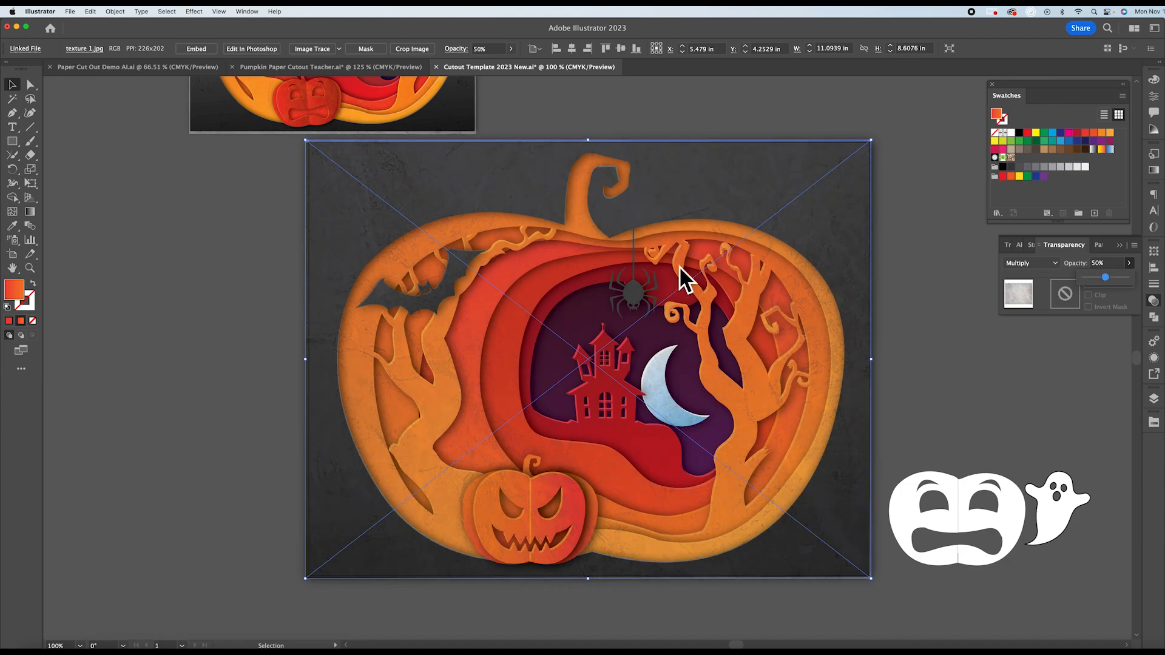
Switch the texture image's blending mode to Color Burn and review the illustration with nothing selected.
left_click(1032, 263)
left_click(1033, 318)
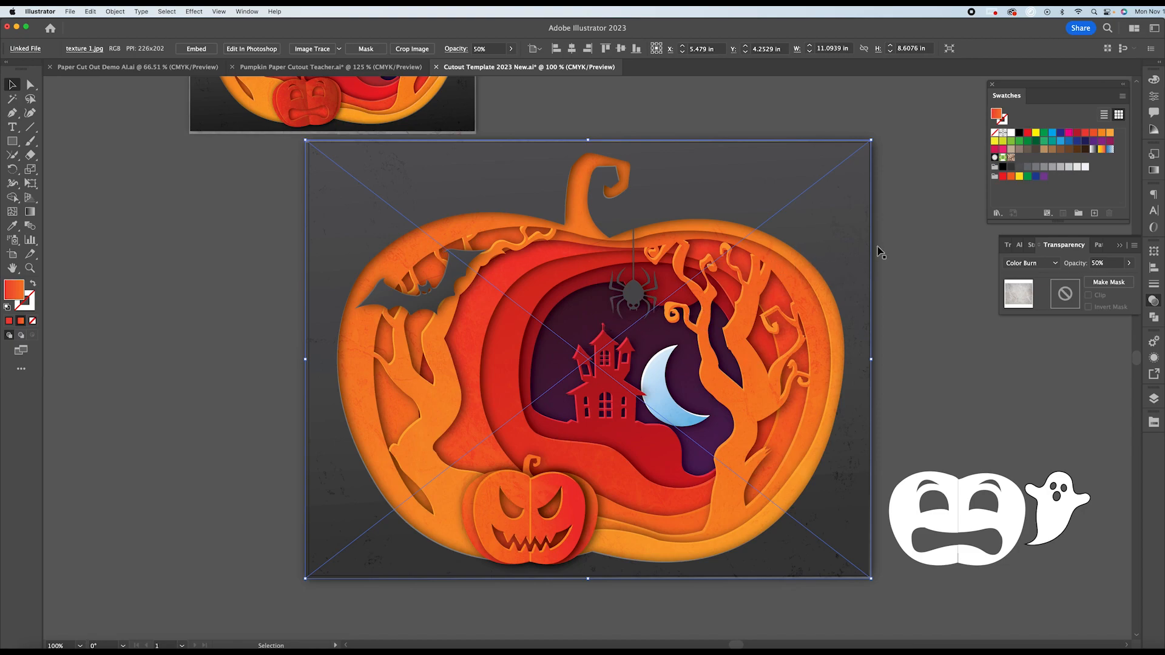
left_click(933, 194)
scroll(650, 164, "down", 2)
scroll(653, 170, "up", 3)
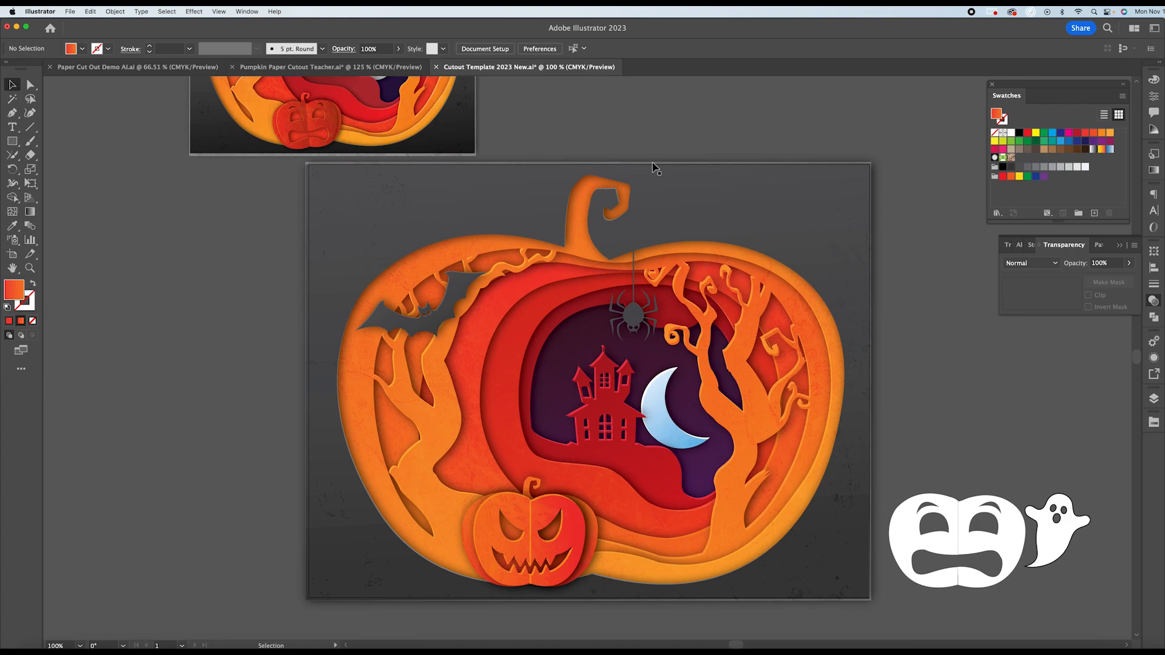